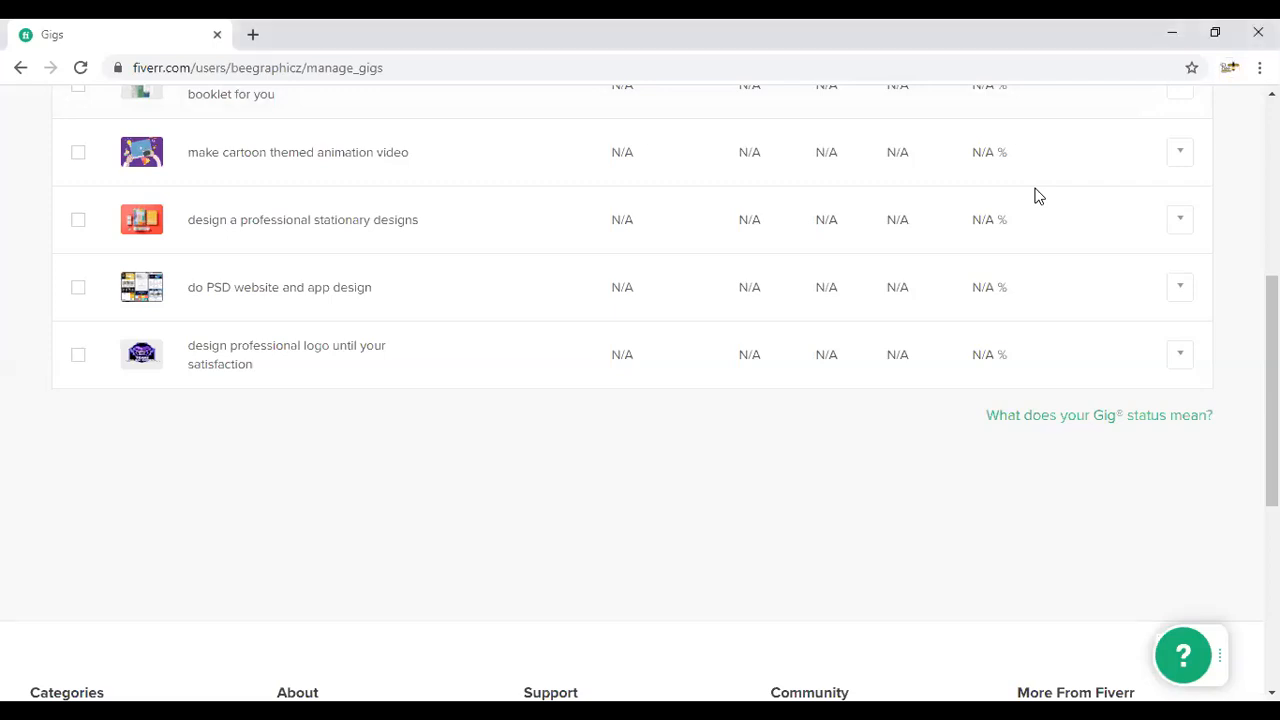
pyautogui.scroll(2, 680, 268)
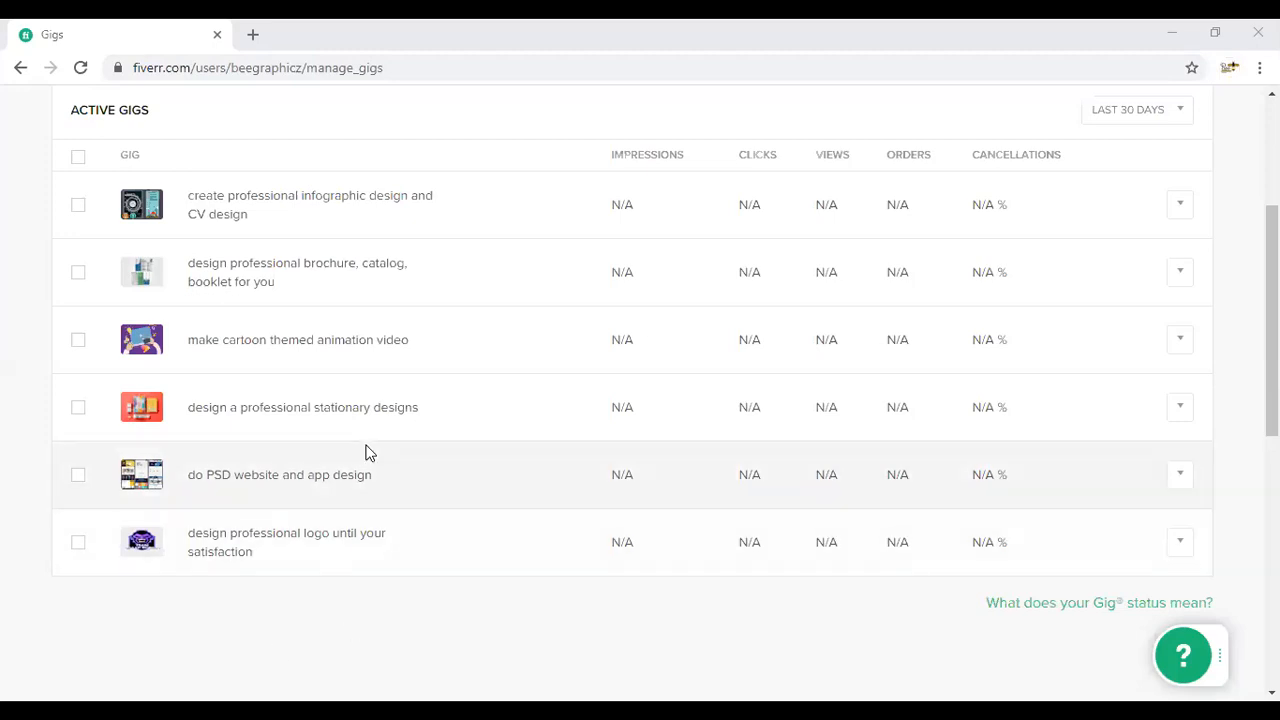
pyautogui.click(38, 20)
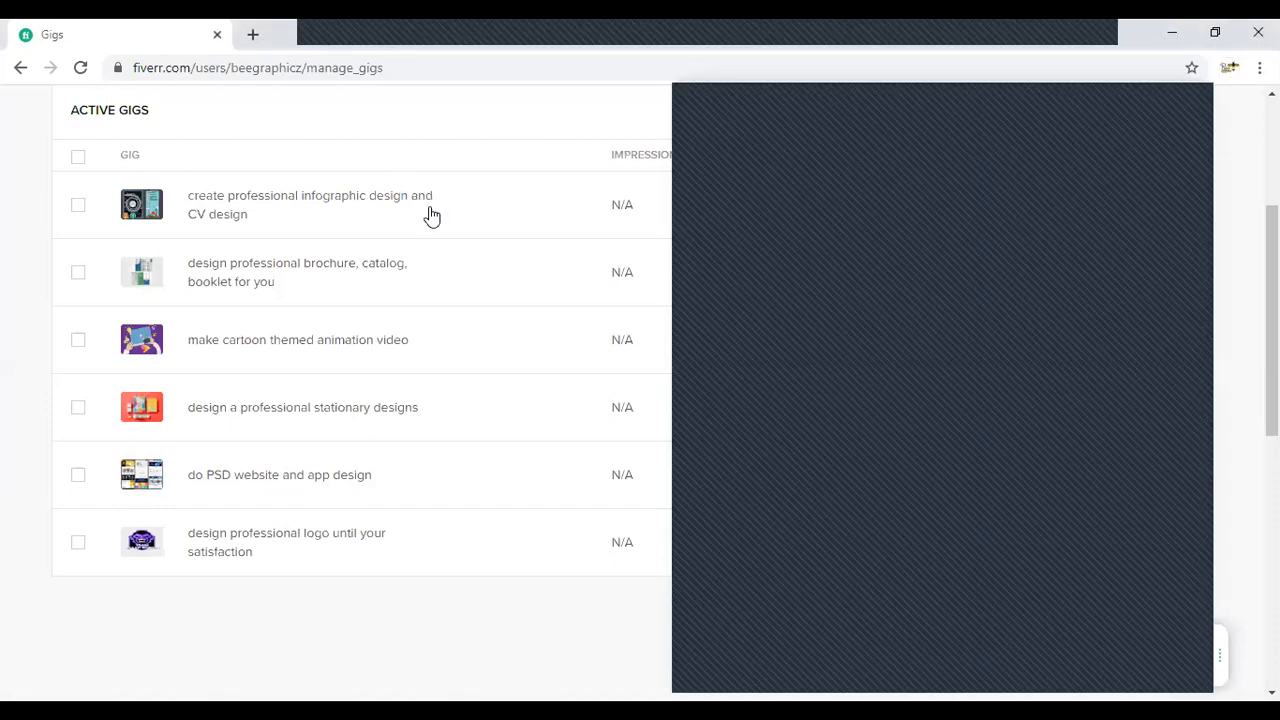
pyautogui.scroll(3, 451, 243)
pyautogui.scroll(-1, 455, 243)
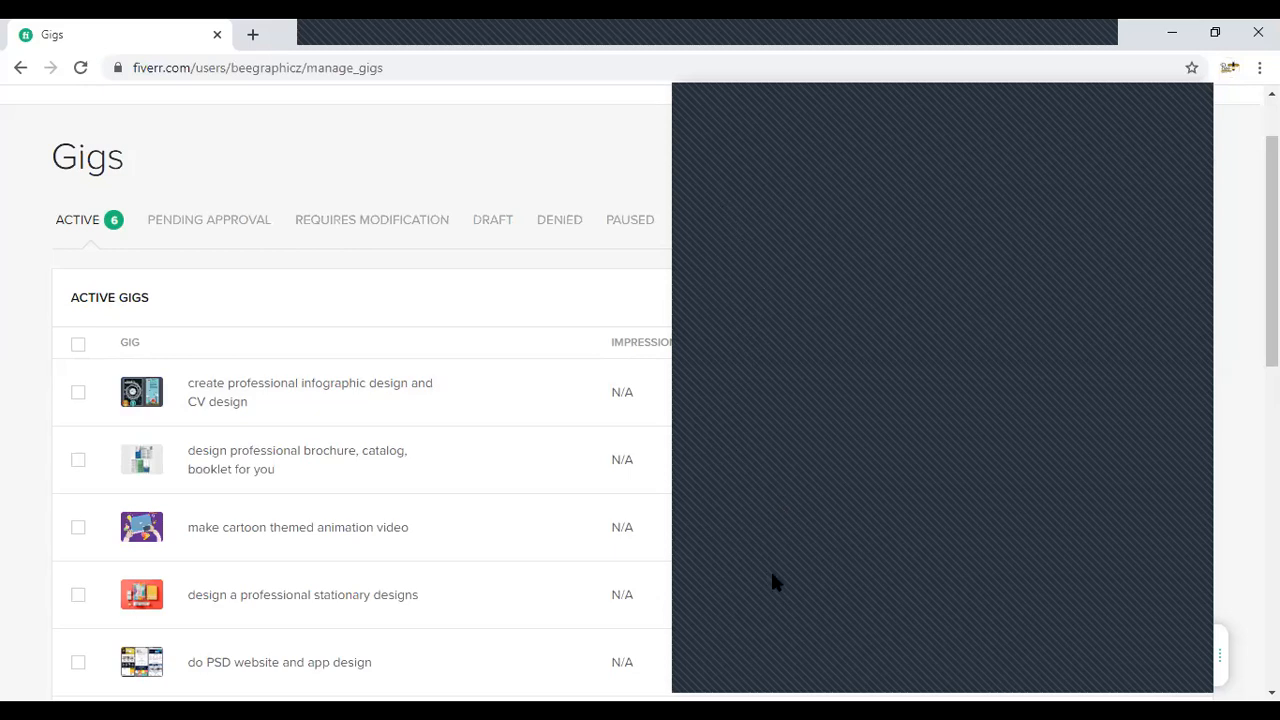
pyautogui.click(1095, 662)
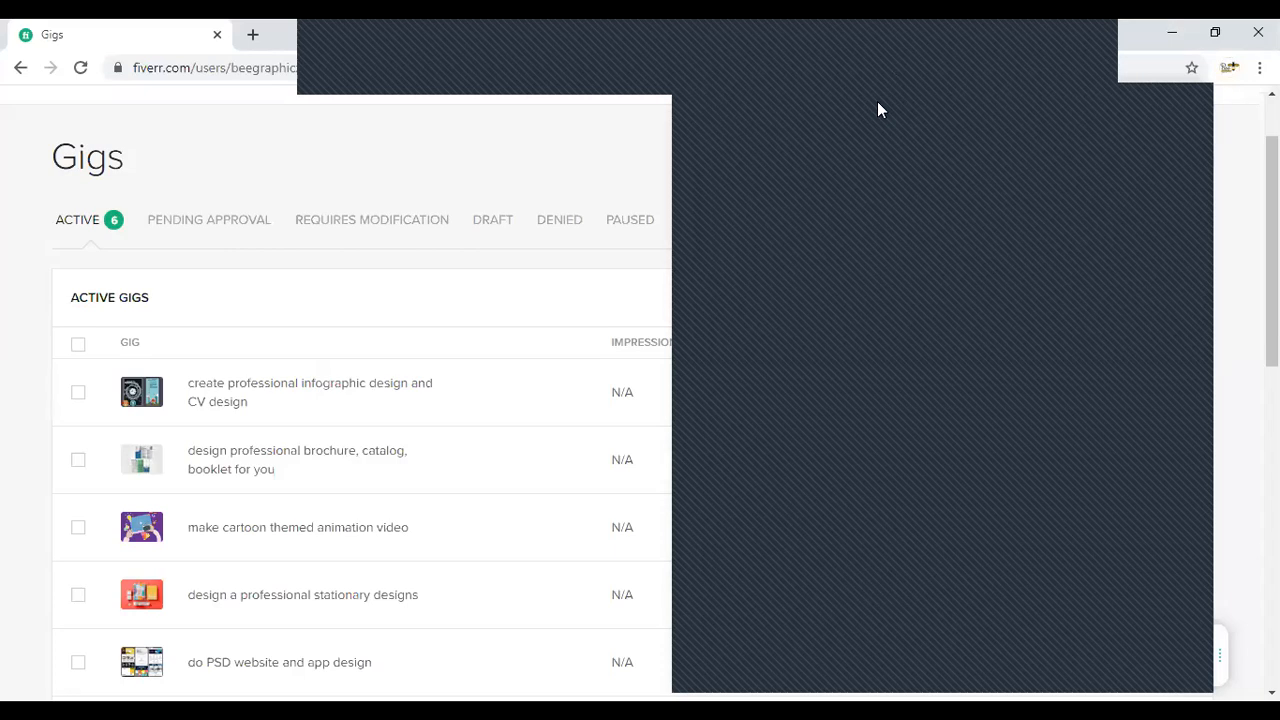
pyautogui.click(1016, 81)
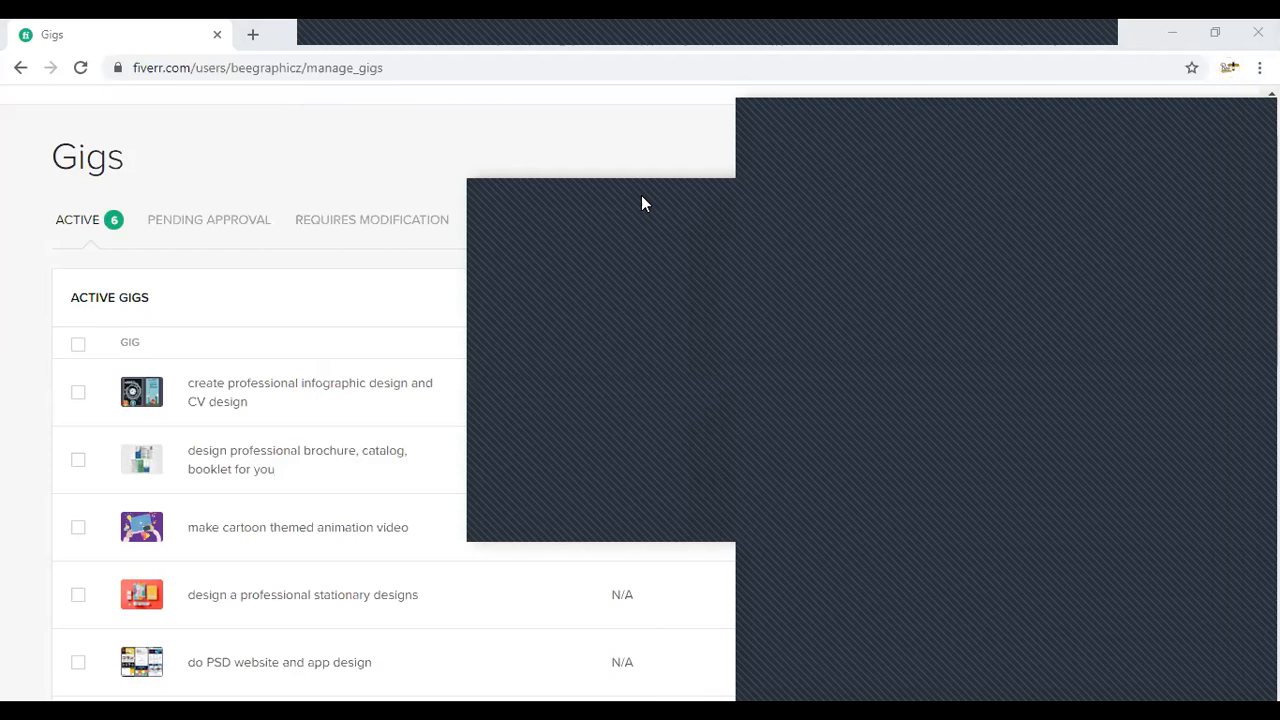
pyautogui.moveTo(641, 195); pyautogui.dragTo(1080, 46)
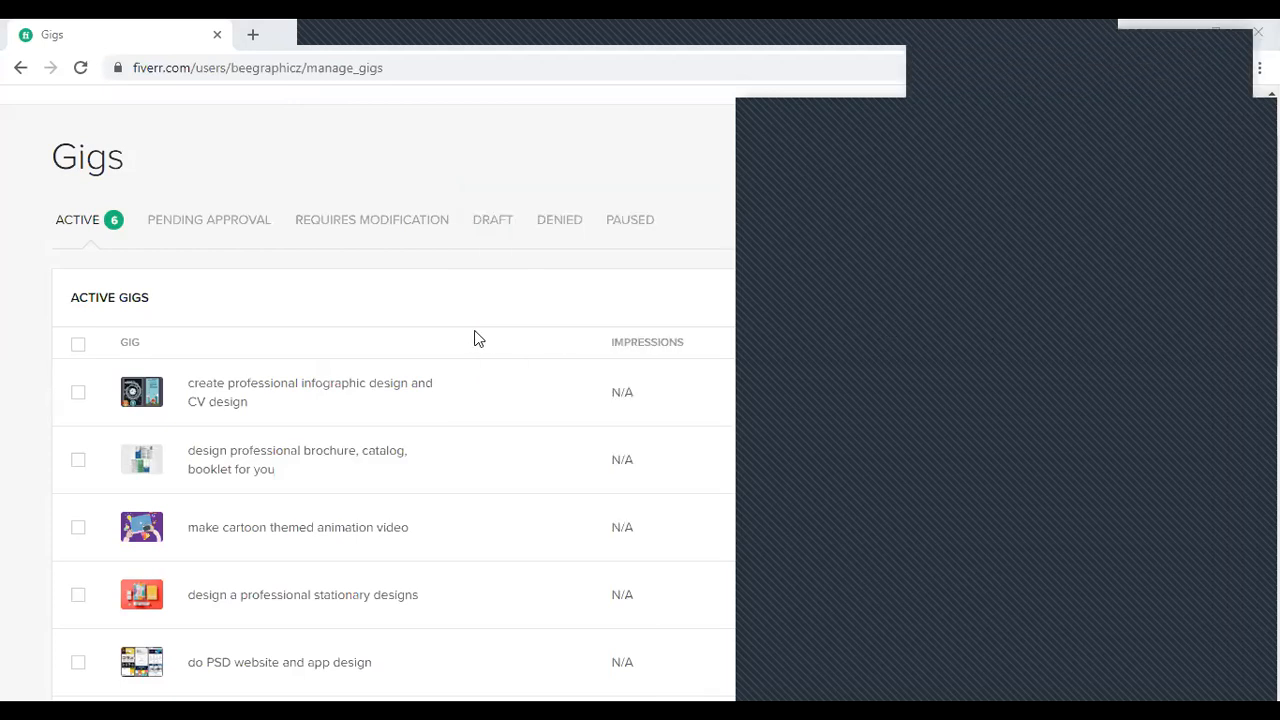
pyautogui.scroll(1, 447, 299)
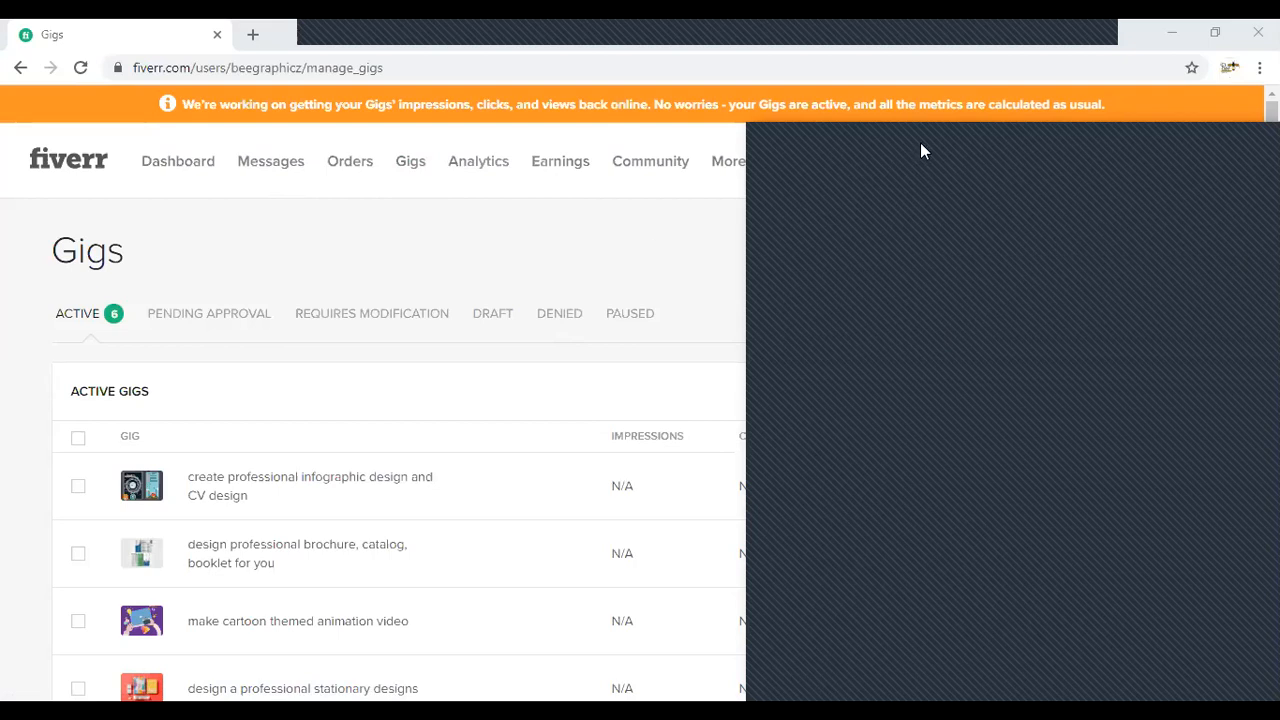
pyautogui.moveTo(730, 163)
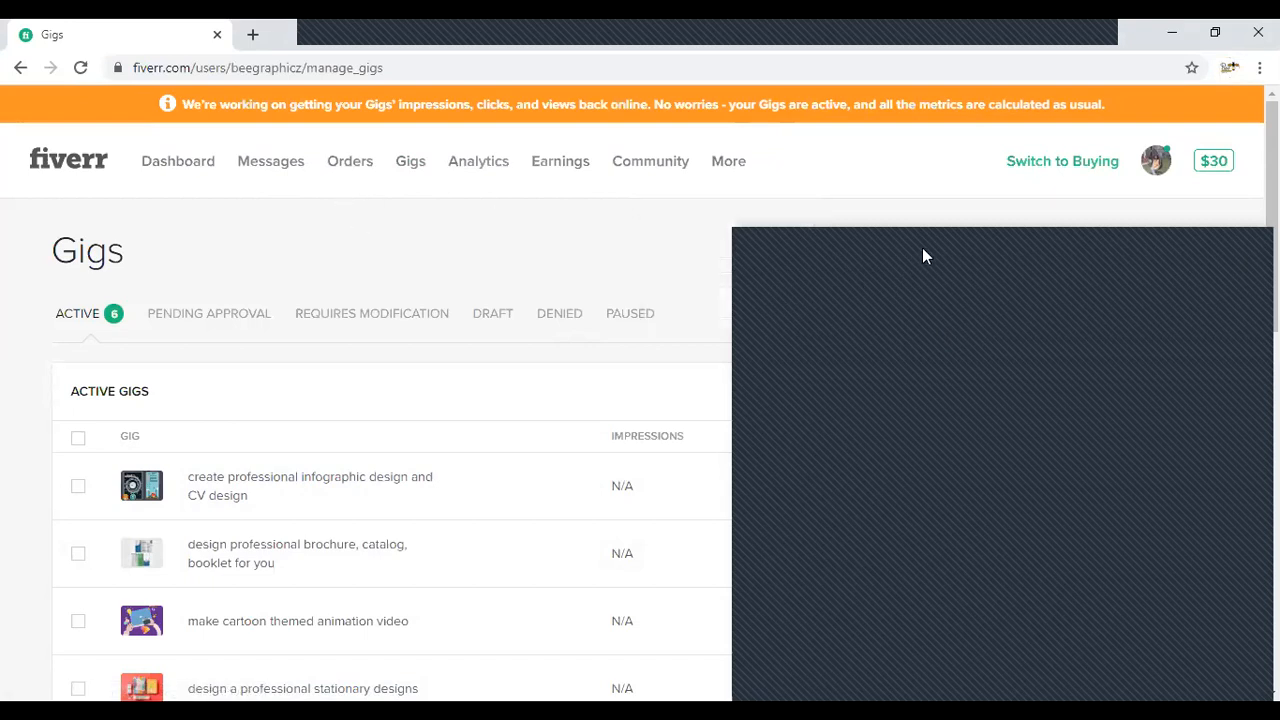
# - Review the seller's list of active gigs and the gig status categories above it
pyautogui.scroll(-2, 998, 194)
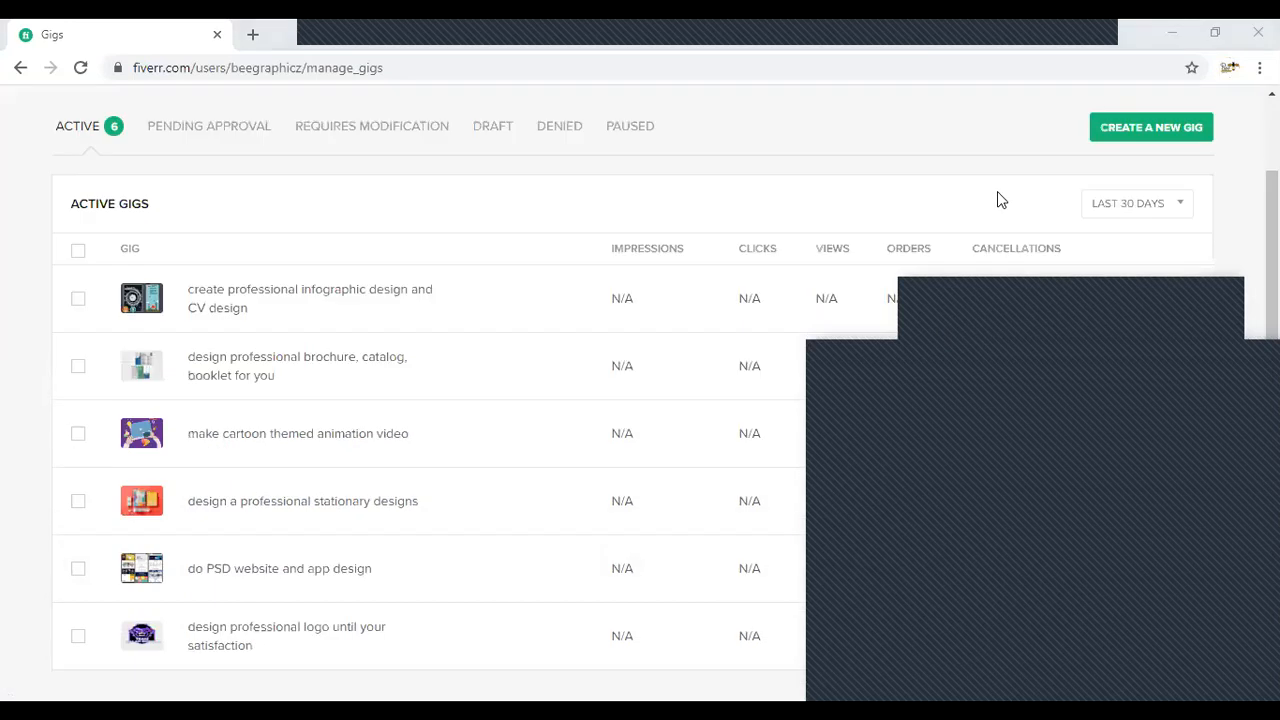
pyautogui.scroll(1, 1135, 200)
pyautogui.scroll(1, 490, 285)
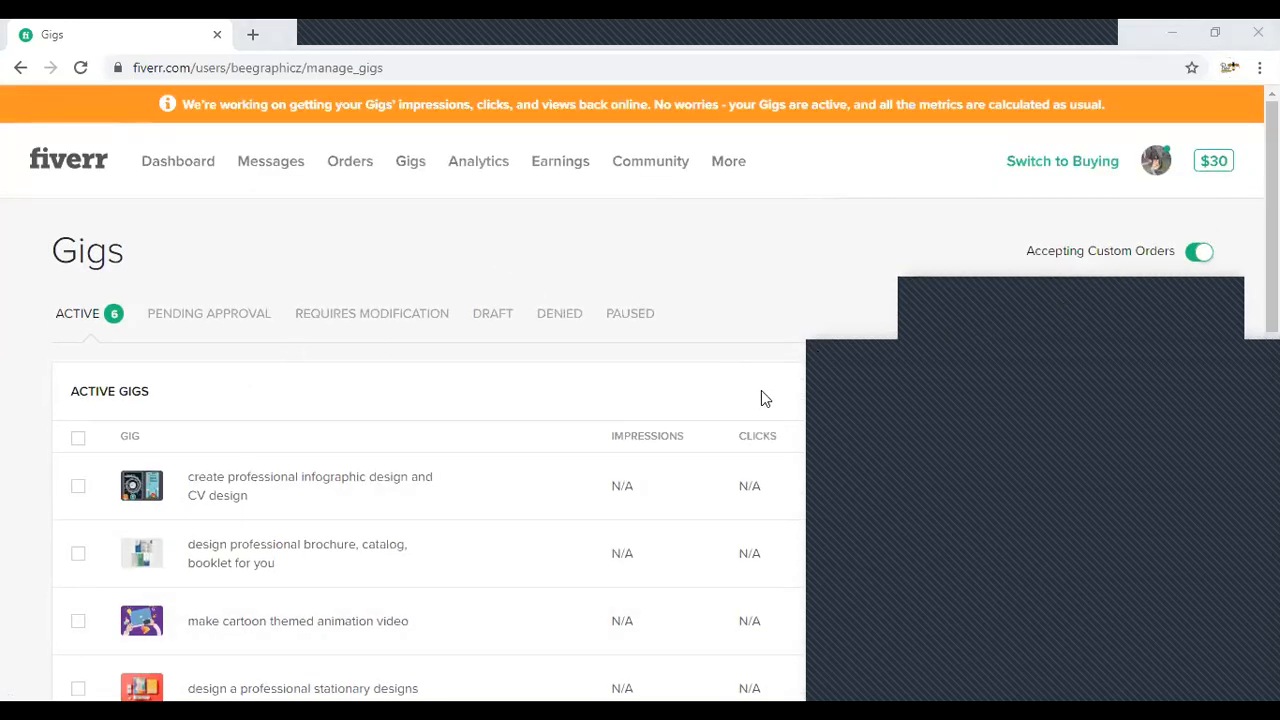
pyautogui.scroll(-3, 34, 480)
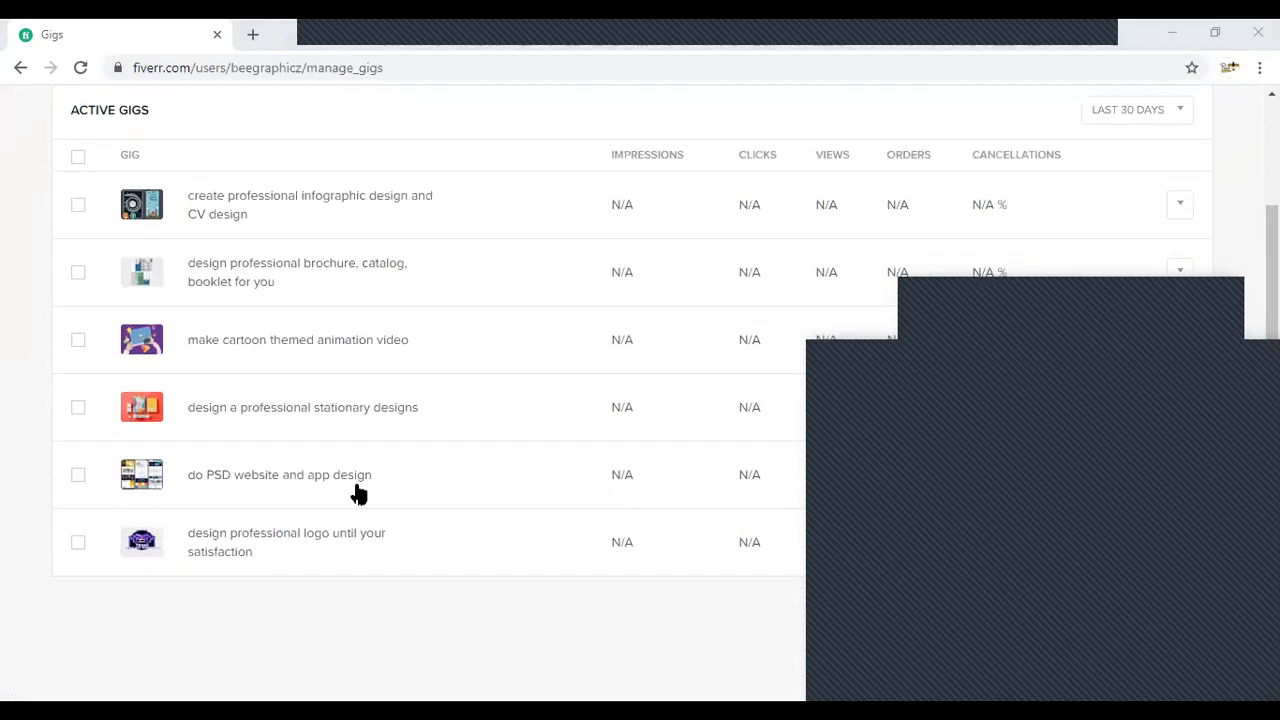
pyautogui.scroll(3, 357, 490)
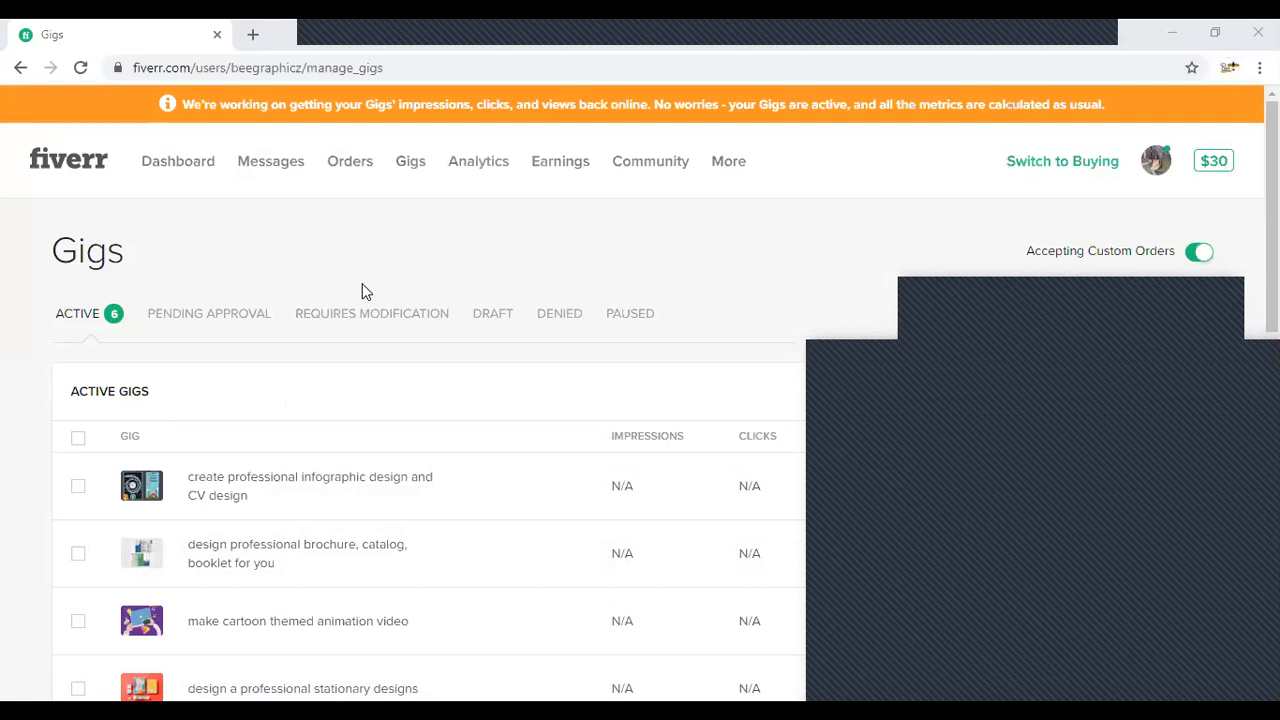
pyautogui.scroll(-2, 363, 289)
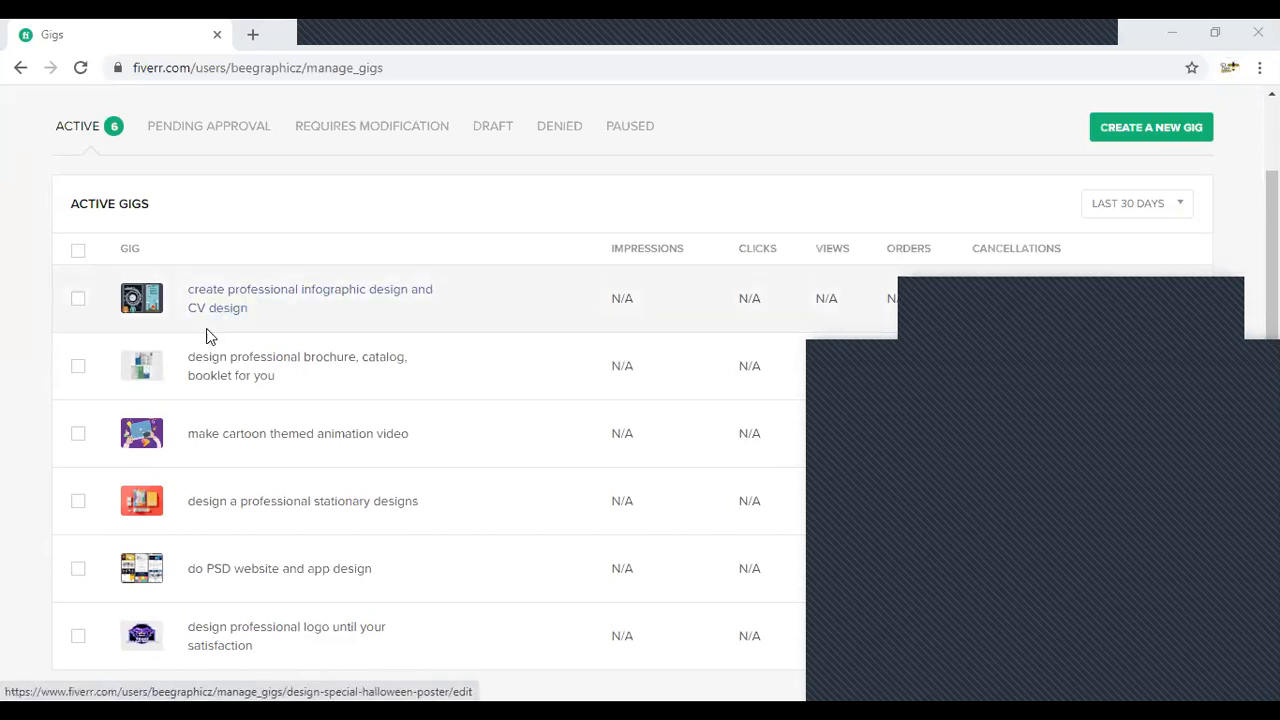
# - Expand the details of the "create professional infographic design and CV design" gig and open its preview
pyautogui.click(331, 331)
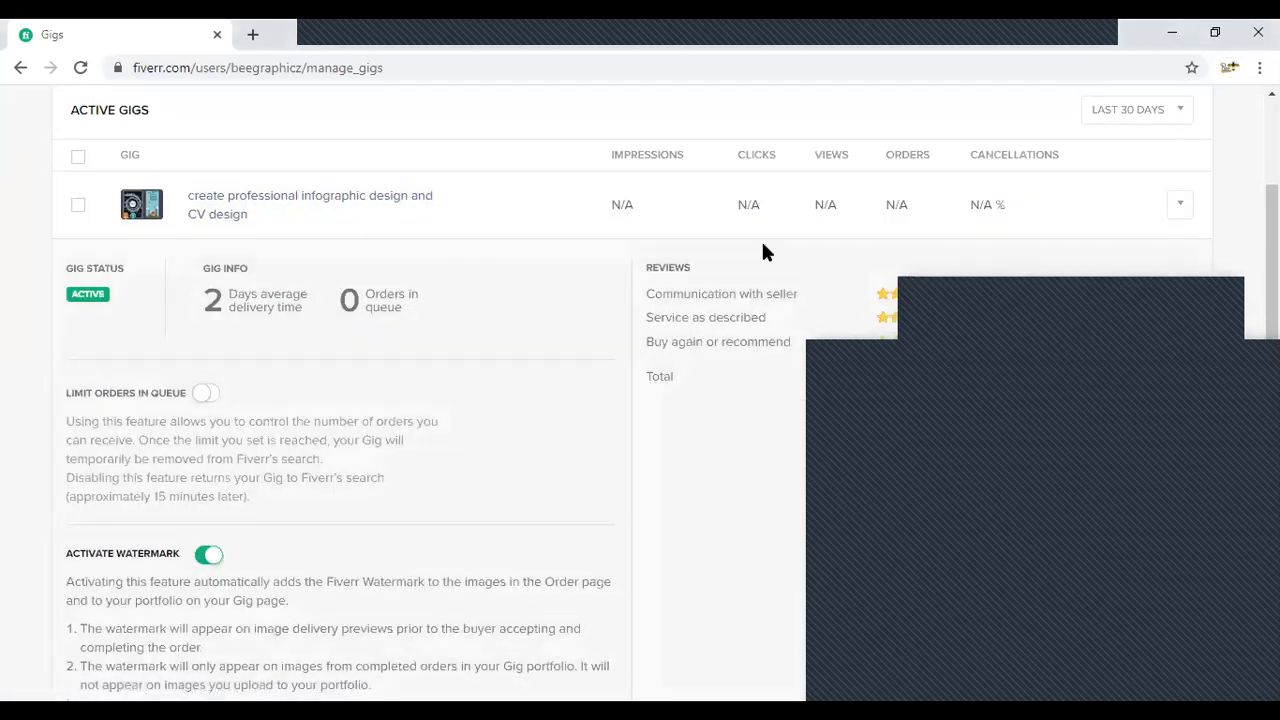
pyautogui.click(1182, 220)
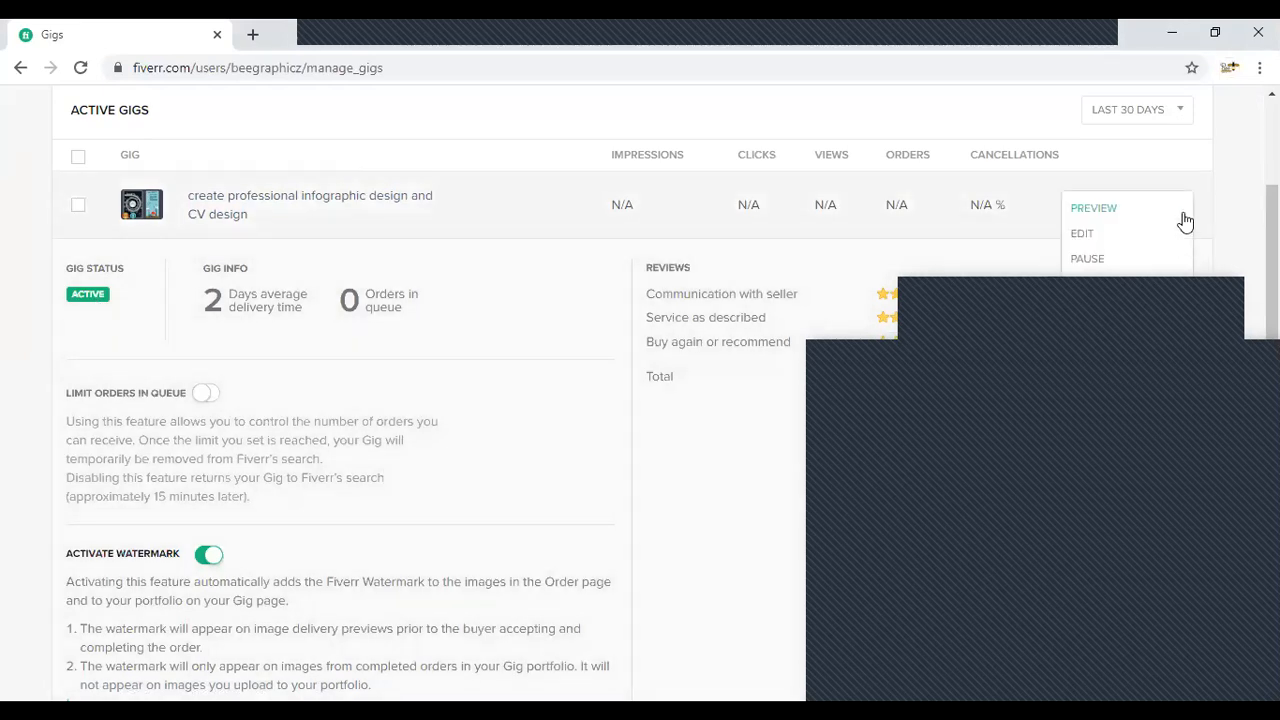
pyautogui.click(1103, 208)
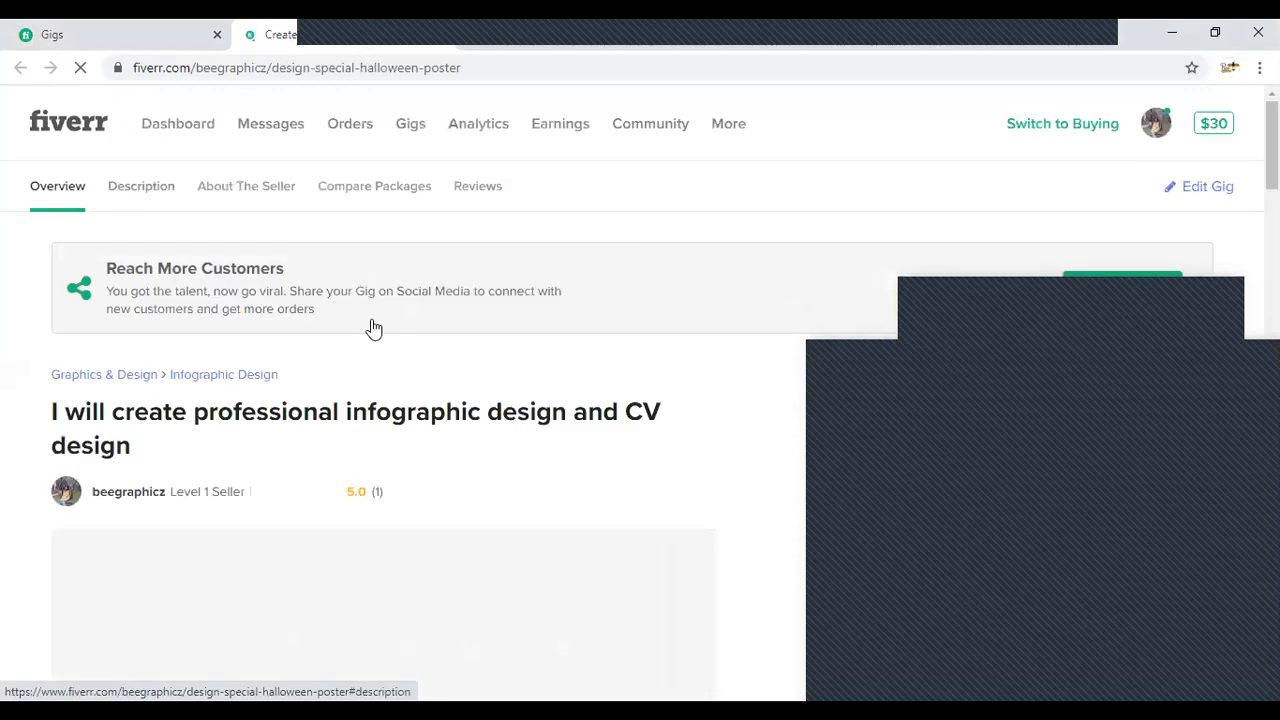
# - Examine the gig's title and main image, and view its Standard and Basic package offers
pyautogui.scroll(-2, 371, 319)
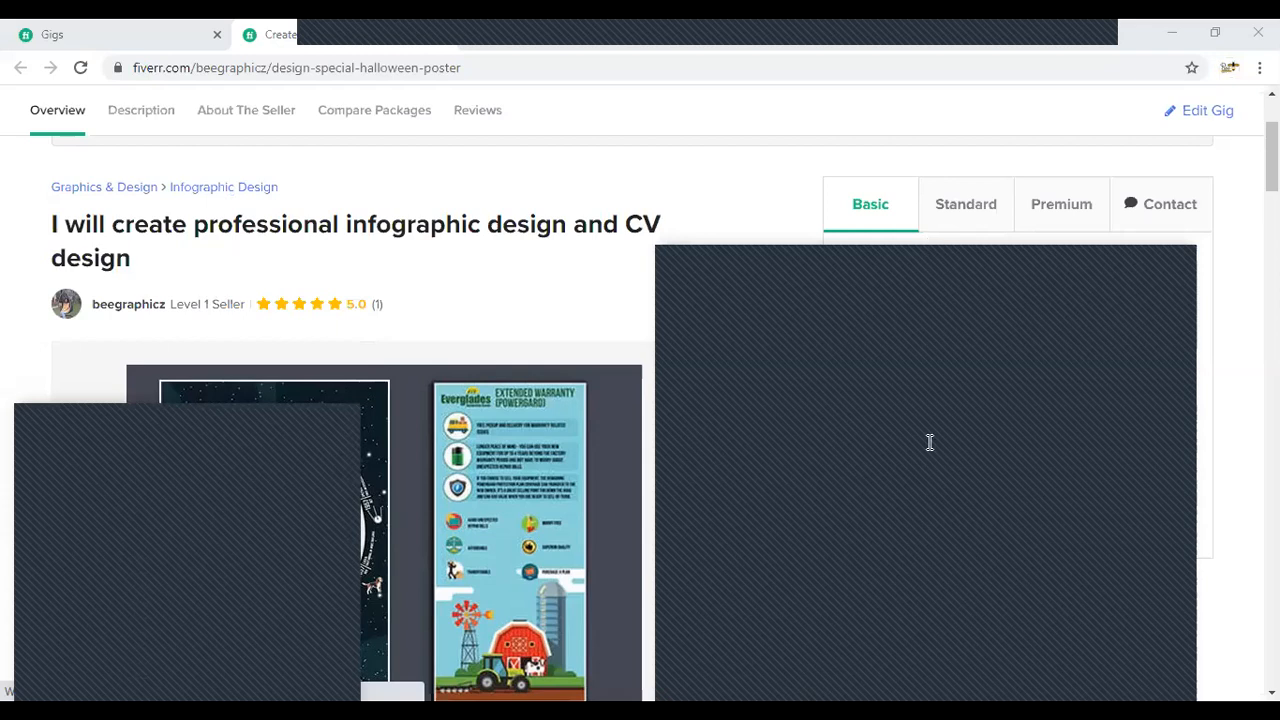
pyautogui.scroll(1, 281, 283)
pyautogui.scroll(-1, 569, 371)
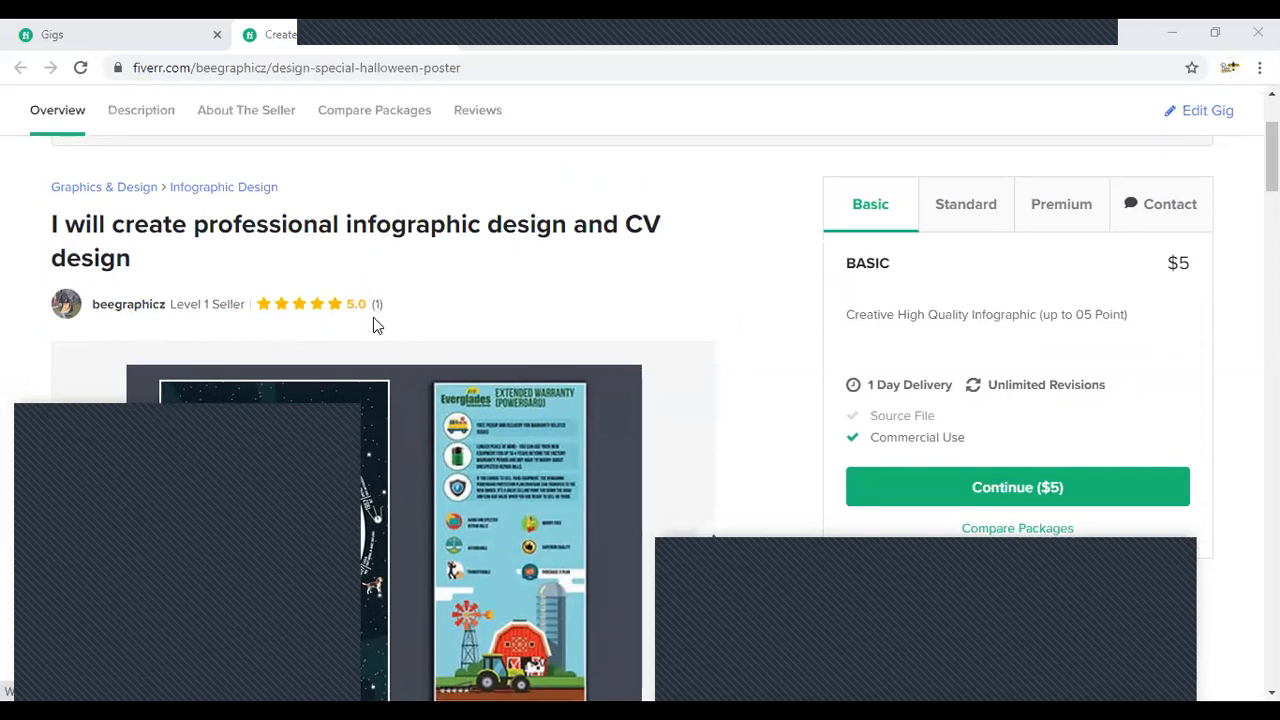
pyautogui.click(950, 218)
pyautogui.click(862, 215)
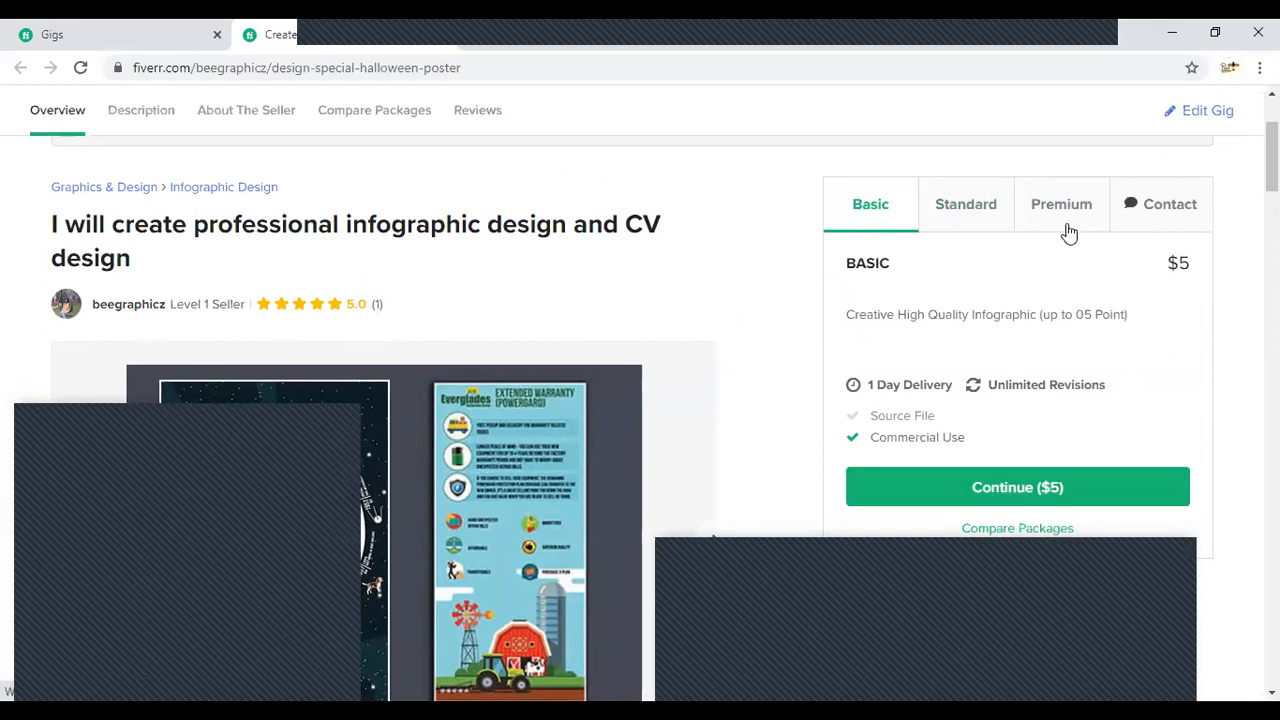
# - Look over the gig's image gallery and read its About This Gig description
pyautogui.scroll(-2, 1048, 258)
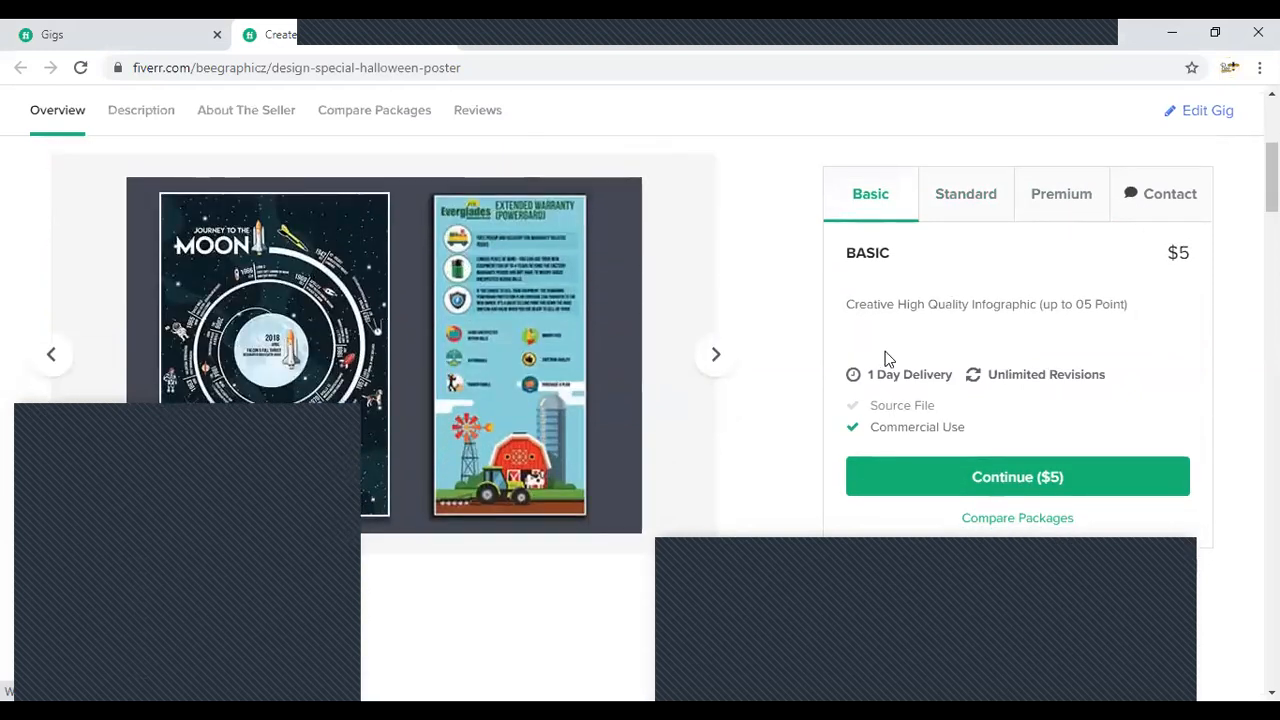
pyautogui.scroll(-5, 1088, 434)
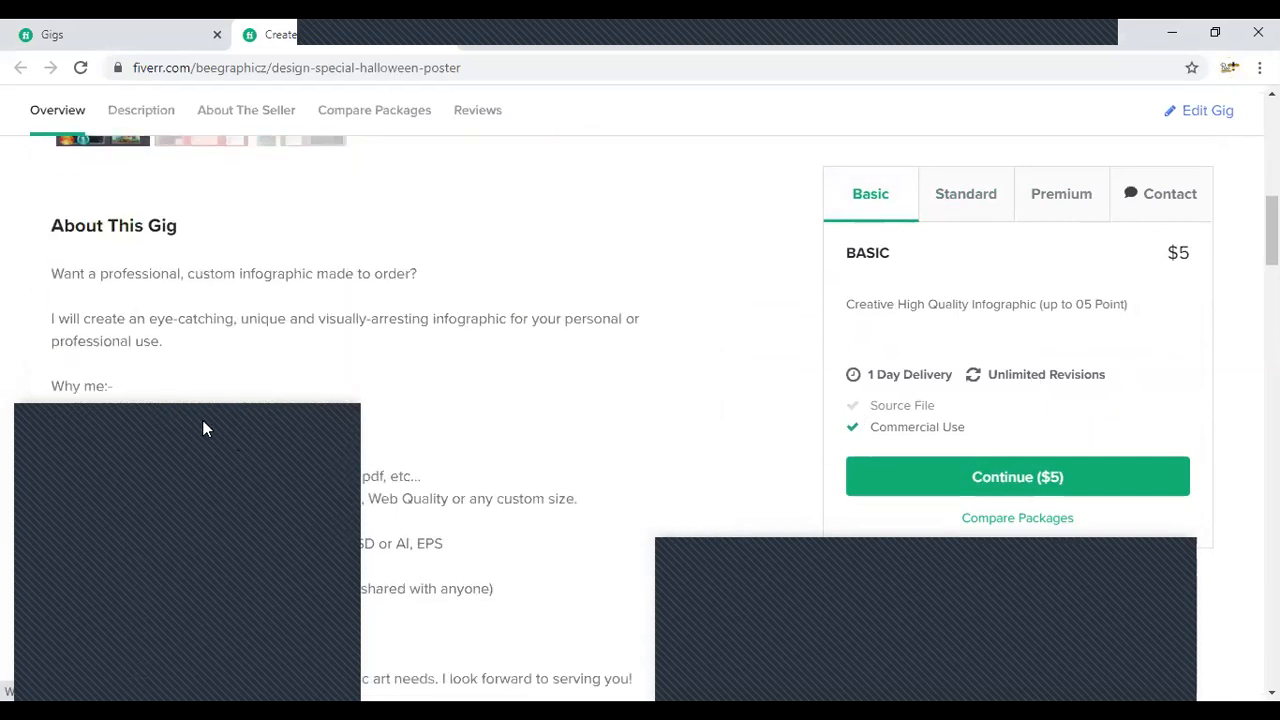
pyautogui.scroll(5, 203, 428)
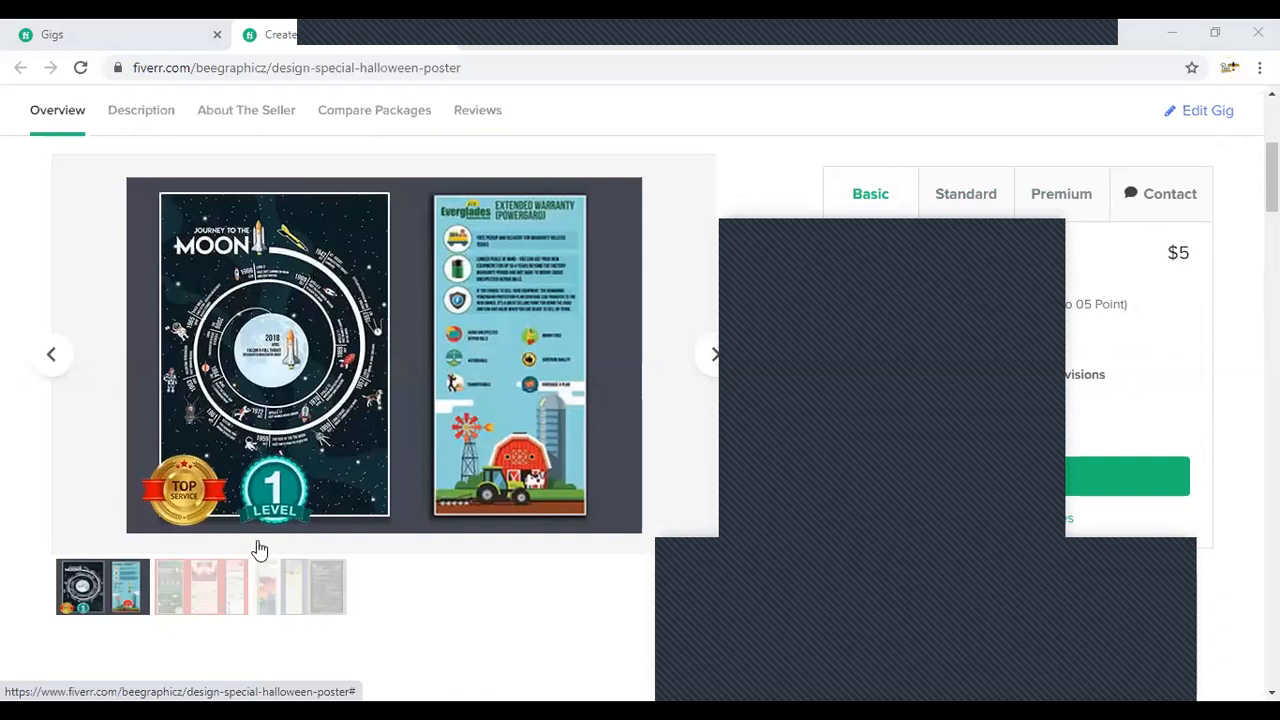
pyautogui.scroll(-5, 157, 460)
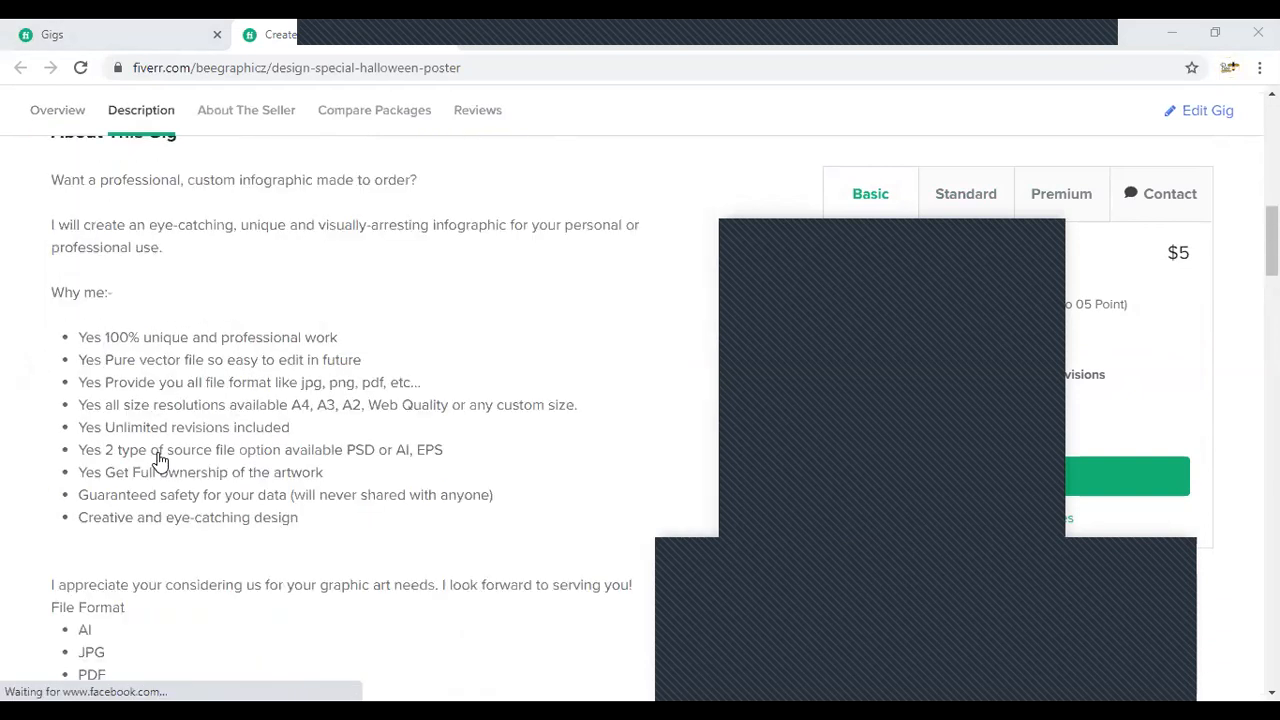
pyautogui.scroll(1, 160, 460)
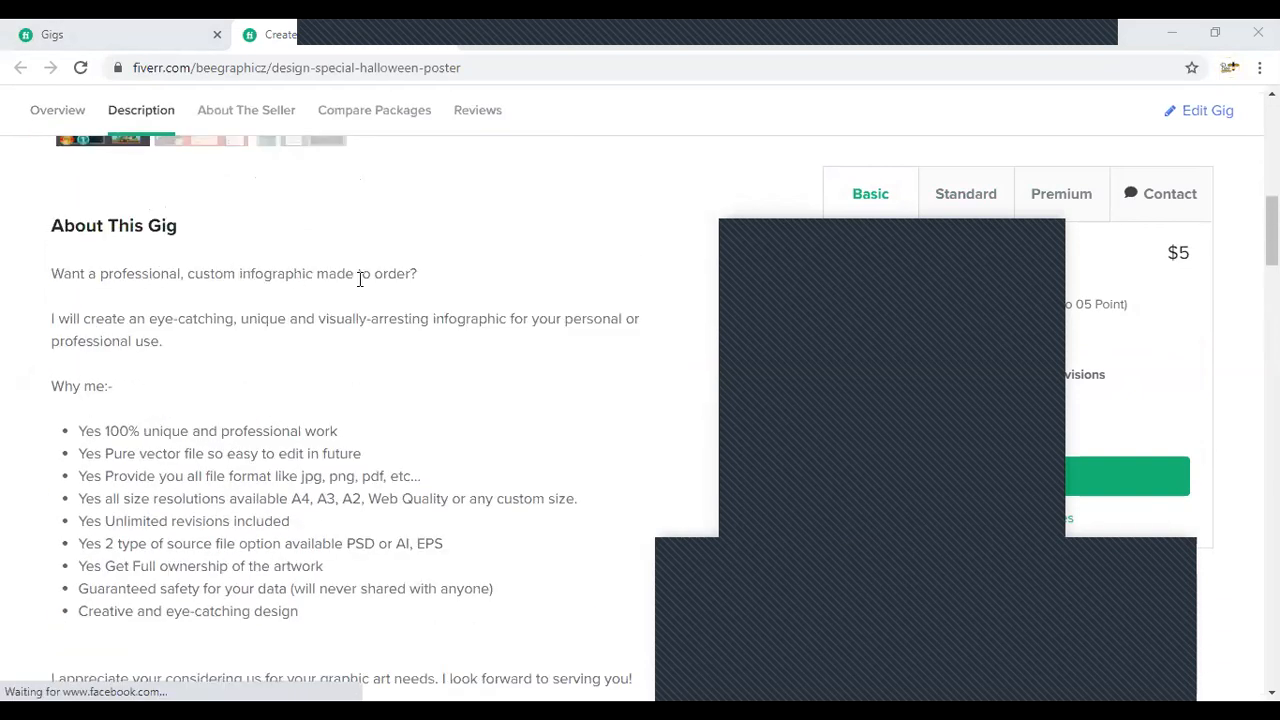
pyautogui.scroll(-1, 180, 380)
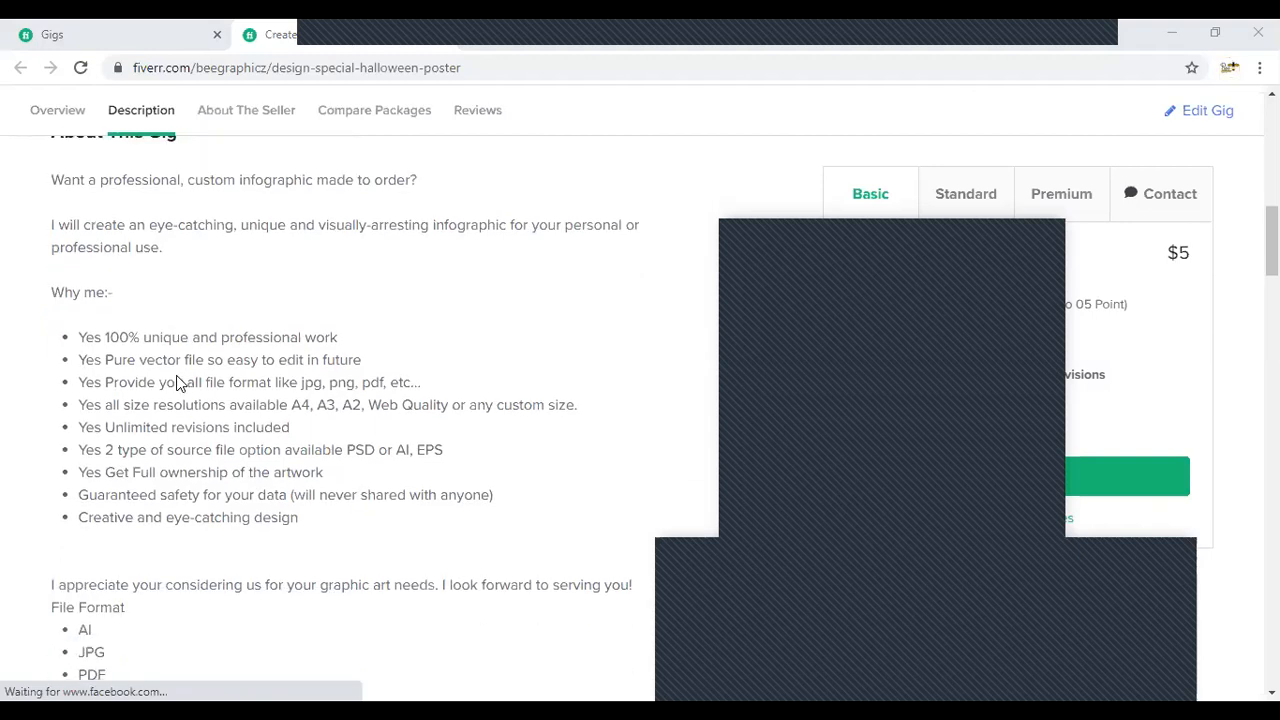
pyautogui.scroll(-6, 416, 540)
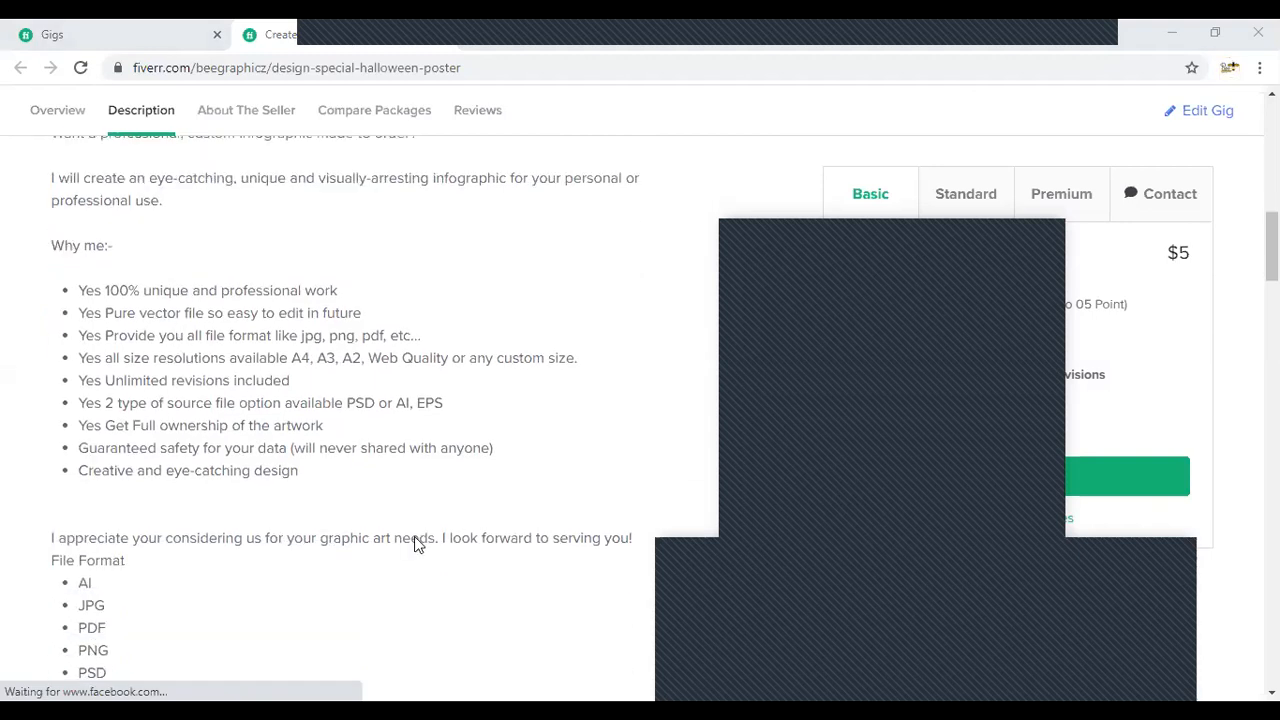
# - Read the About The Seller section, including the profile details, introduction and list of skills
pyautogui.scroll(-5, 180, 488)
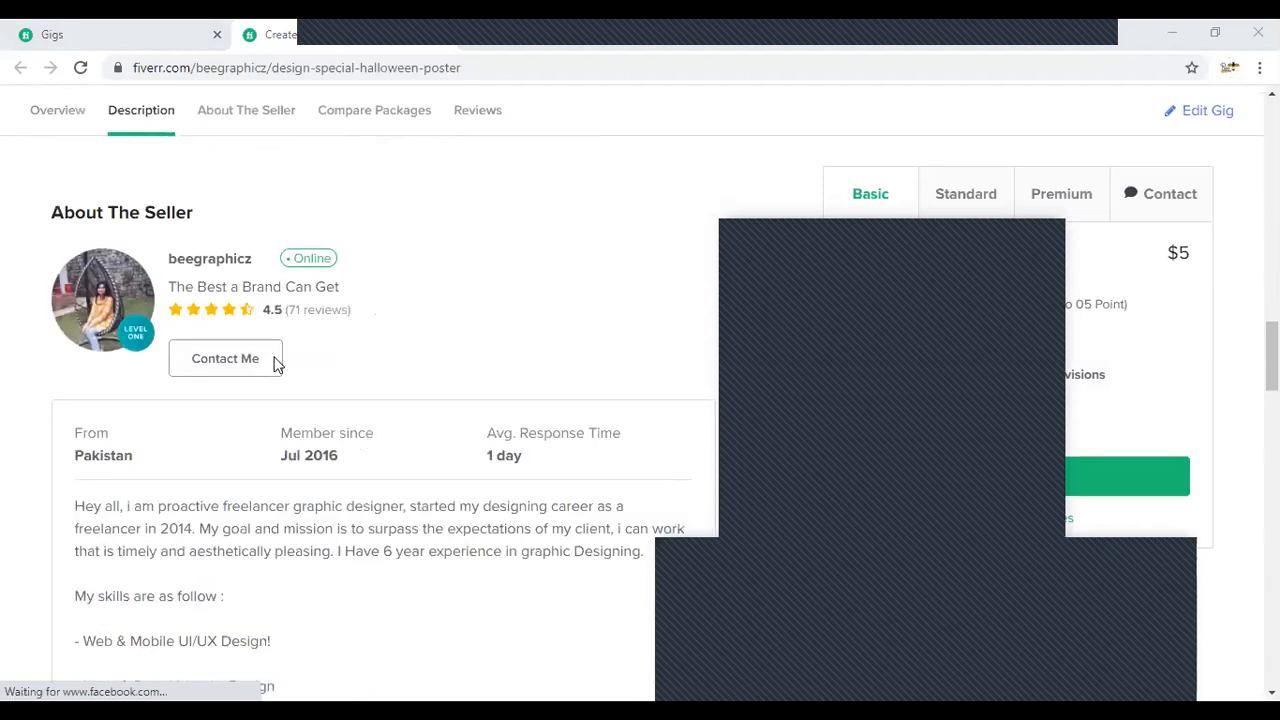
pyautogui.scroll(-3, 274, 371)
pyautogui.scroll(1, 99, 339)
pyautogui.scroll(-3, 366, 330)
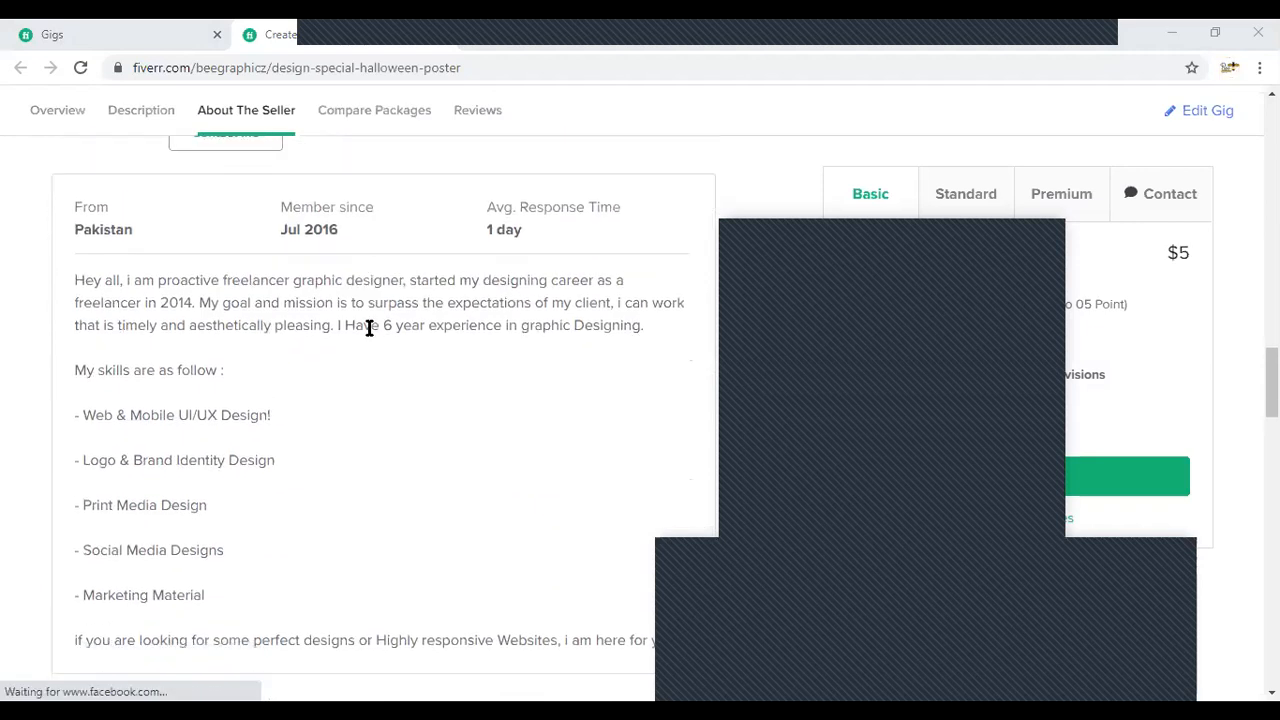
pyautogui.scroll(2, 134, 303)
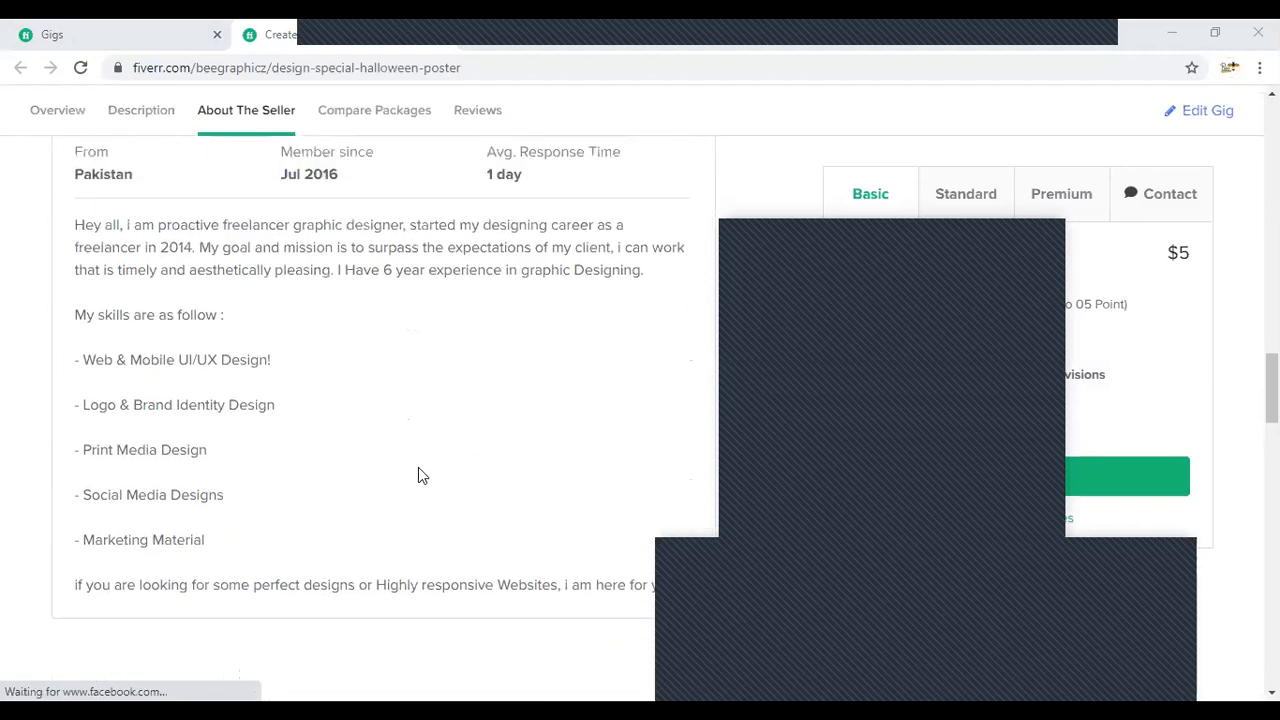
# - Go through the gig's package comparison and examine its reviews with the rating breakdown
pyautogui.scroll(-5, 249, 442)
pyautogui.scroll(-5, 108, 322)
pyautogui.scroll(-1, 174, 449)
pyautogui.scroll(1, 123, 523)
pyautogui.scroll(-1, 94, 491)
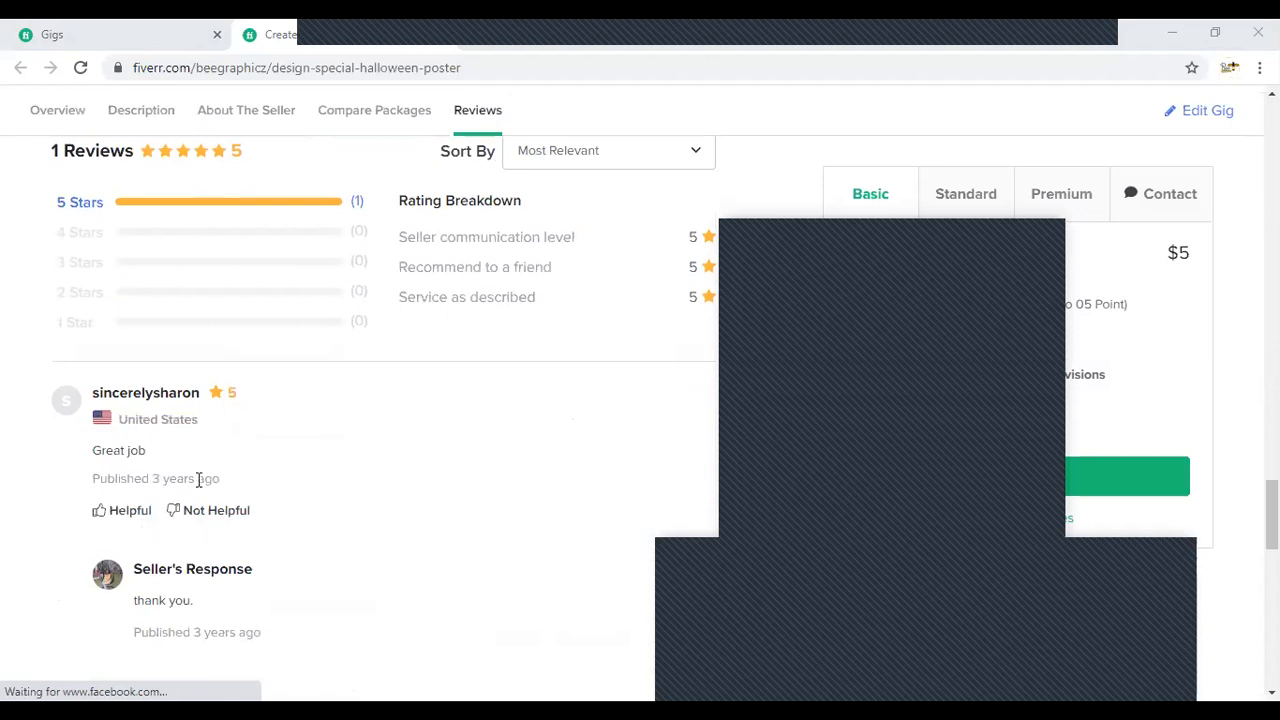
# - View the gig's related tags and the seller's other services, and return to the package comparison table
pyautogui.scroll(-5, 130, 500)
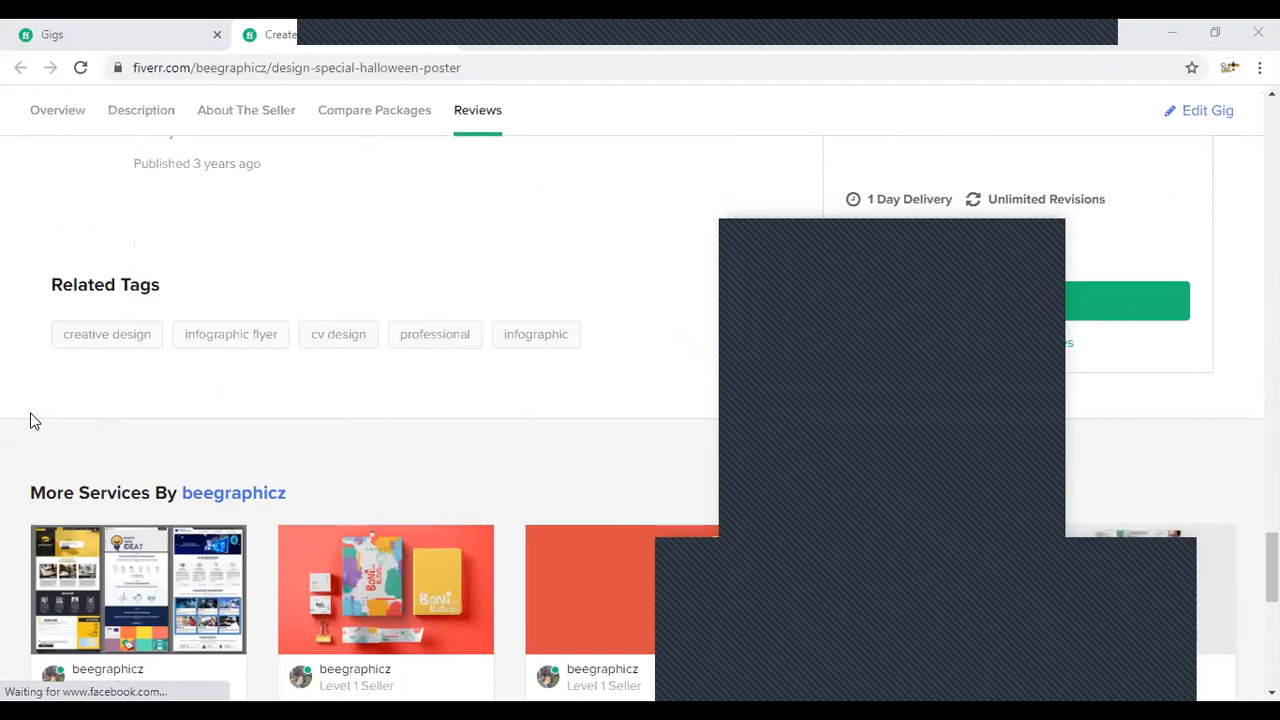
pyautogui.scroll(-1, 34, 420)
pyautogui.scroll(1, 34, 420)
pyautogui.scroll(-2, 34, 420)
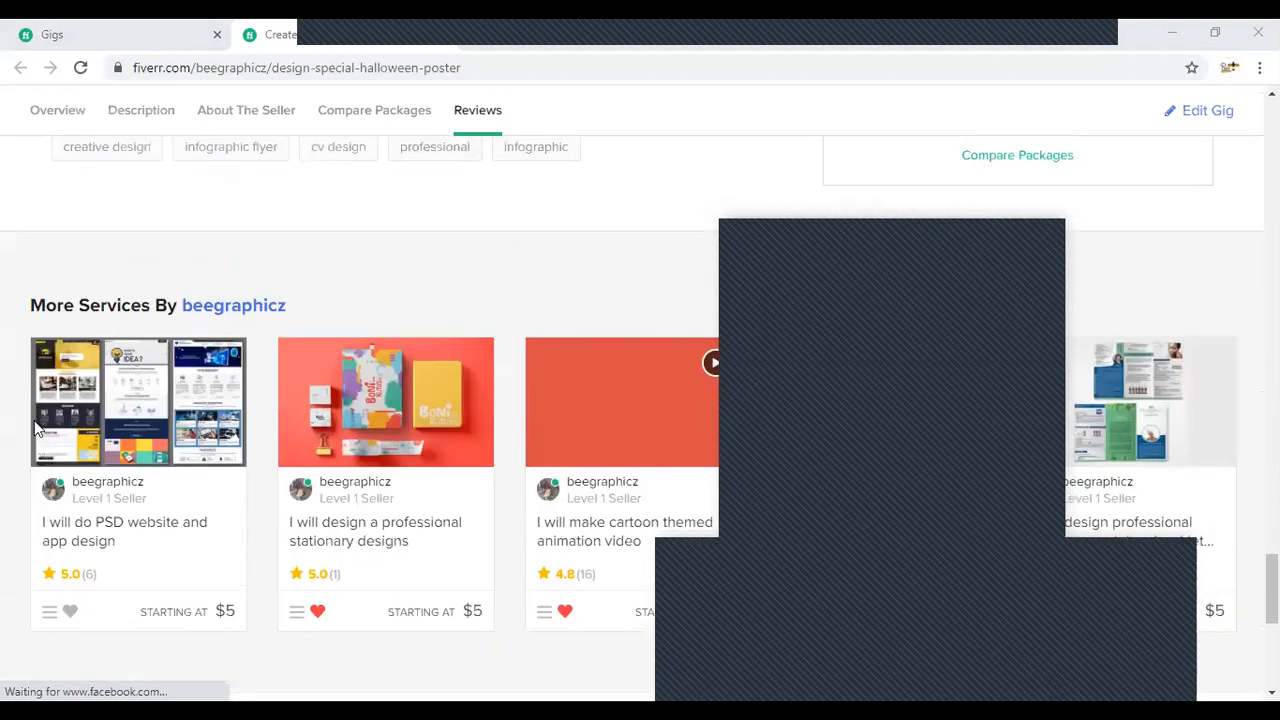
pyautogui.scroll(-1, 190, 504)
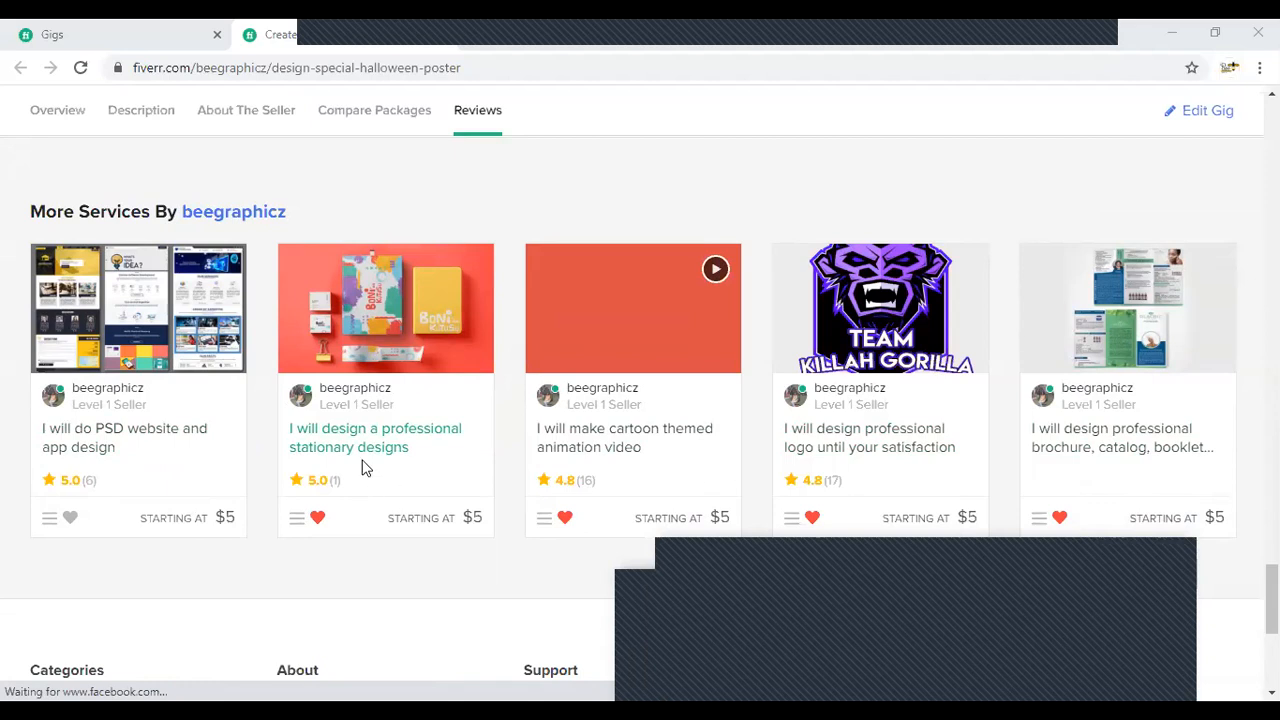
pyautogui.scroll(1, 97, 482)
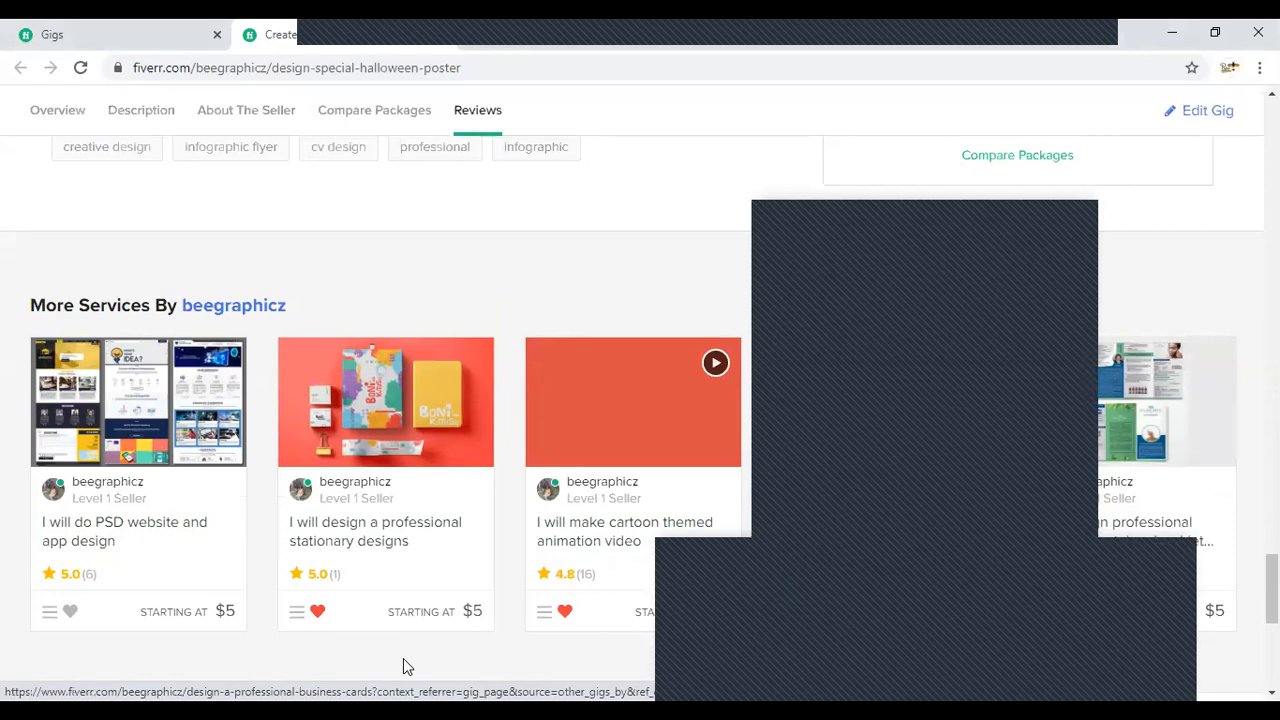
pyautogui.scroll(10, 231, 660)
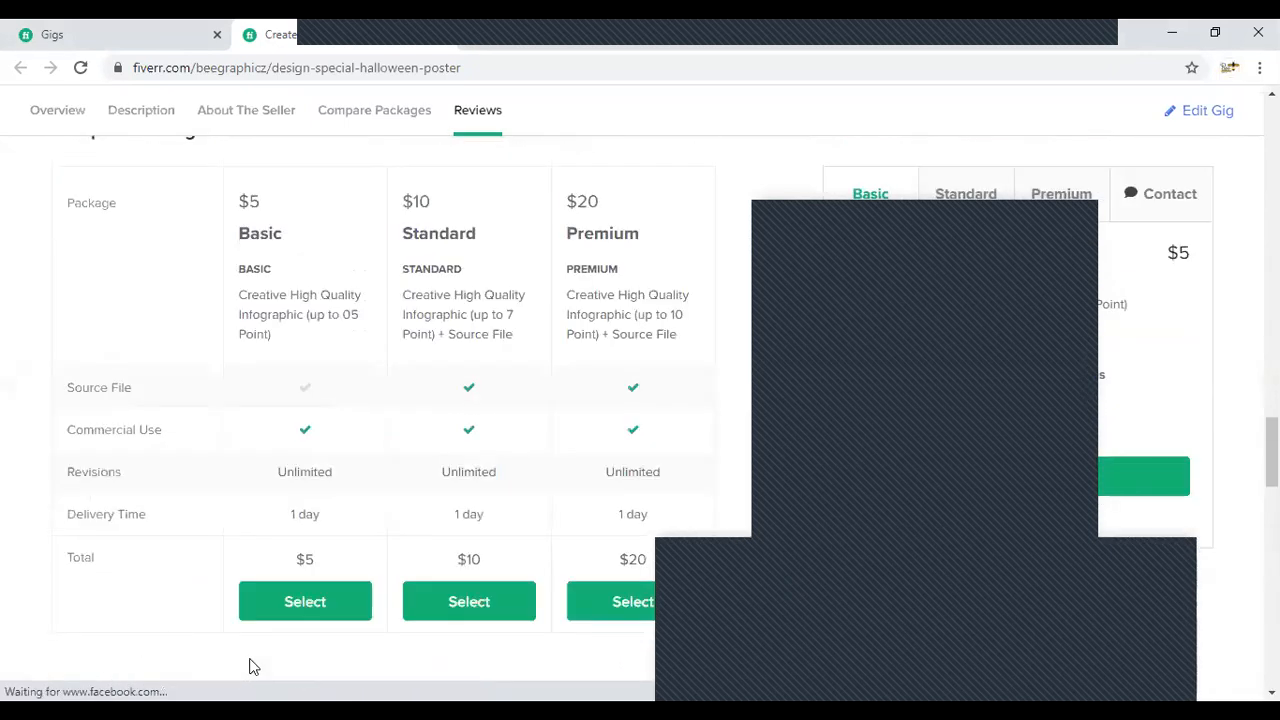
# - Return to the seller's gigs list, start creating a new gig and place the cursor in its title field
pyautogui.scroll(10, 250, 665)
pyautogui.click(106, 28)
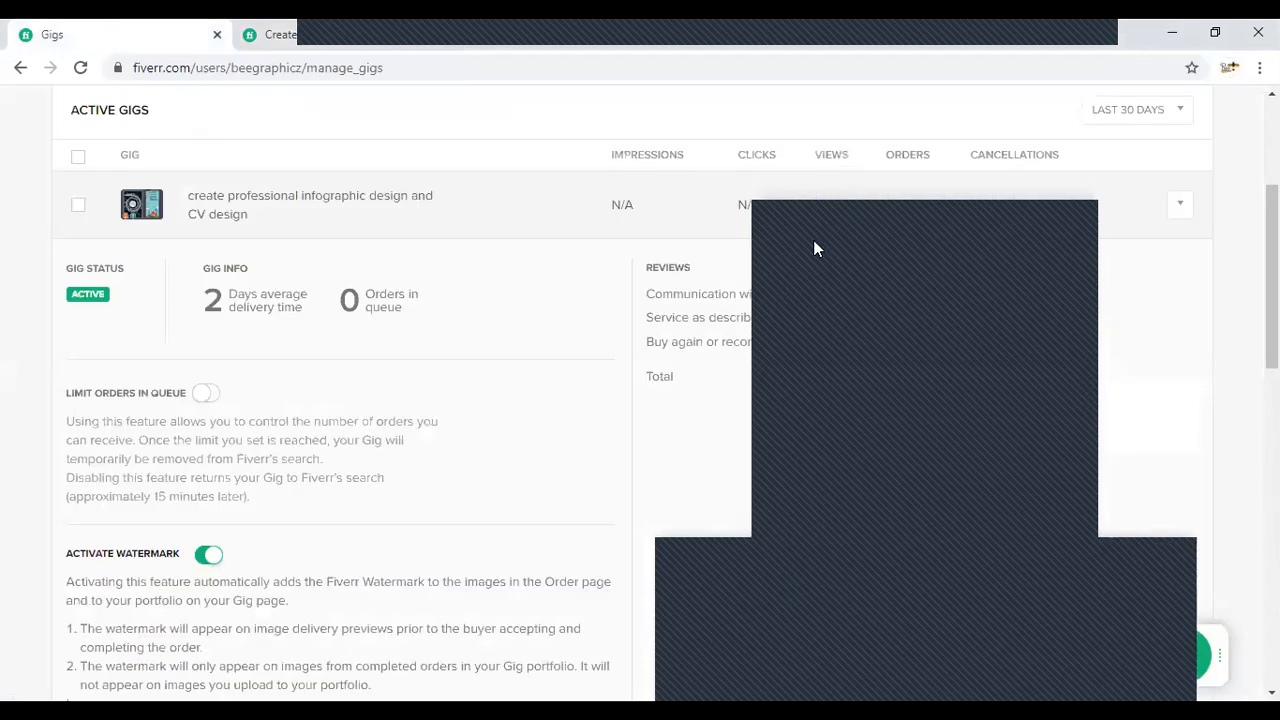
pyautogui.scroll(3, 918, 228)
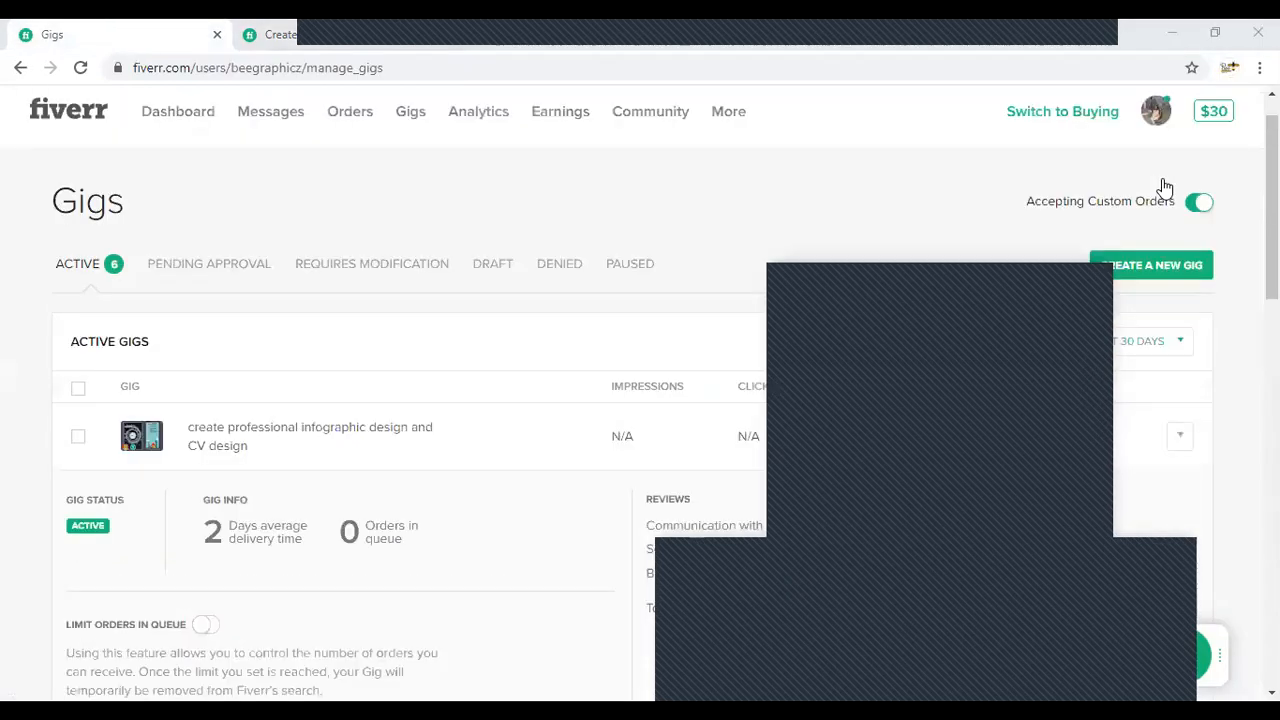
pyautogui.click(1152, 318)
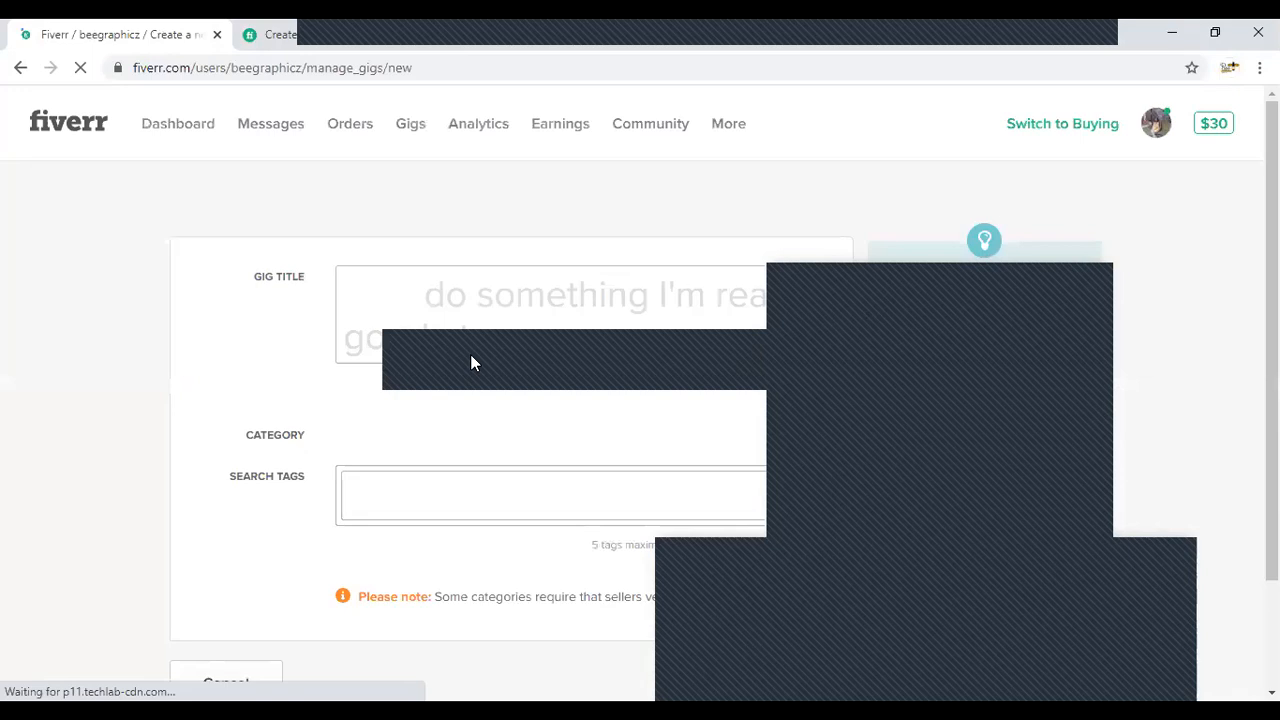
pyautogui.click(490, 294)
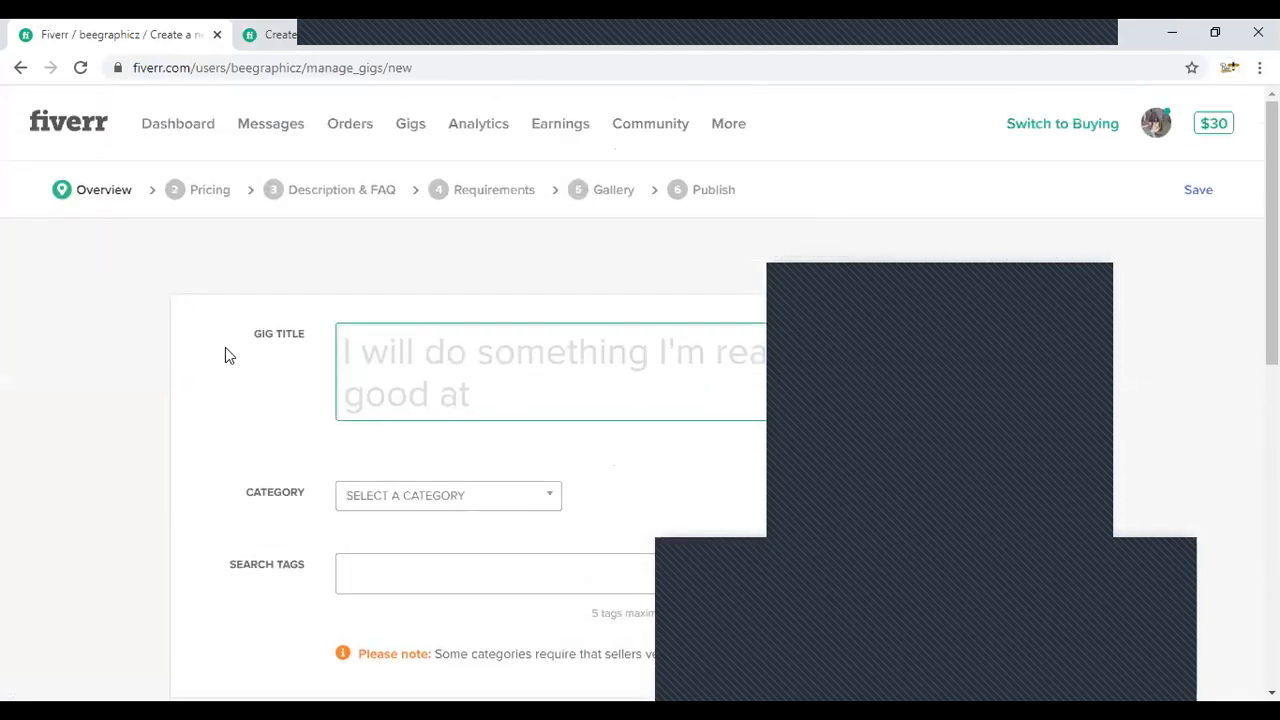
pyautogui.scroll(-1, 323, 354)
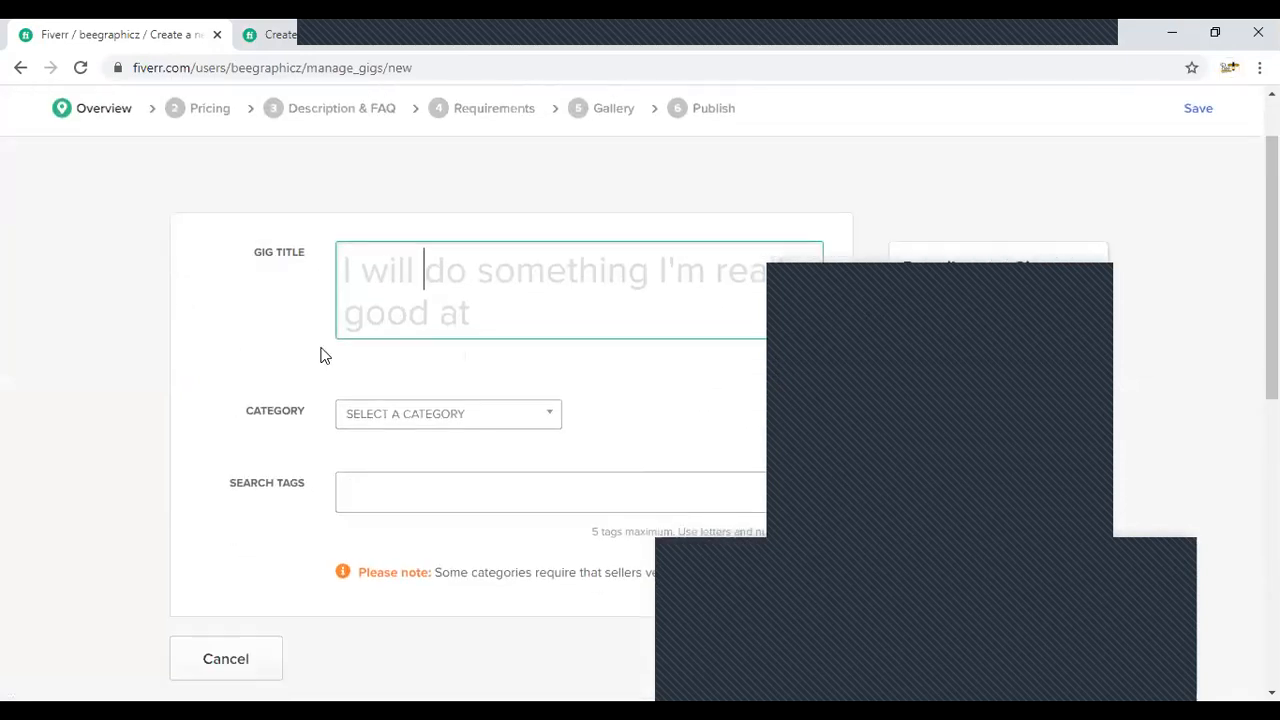
# - View the title of the published infographic gig as a reference and return to the new gig form
pyautogui.click(343, 29)
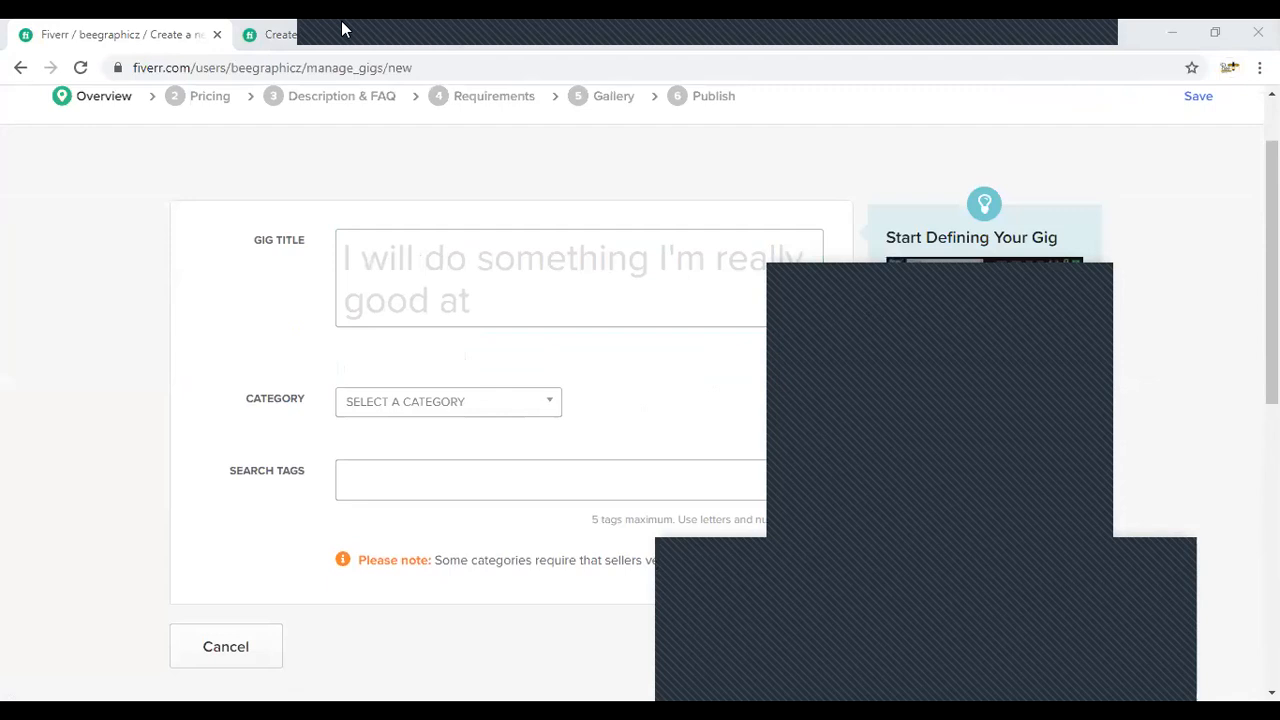
pyautogui.click(285, 33)
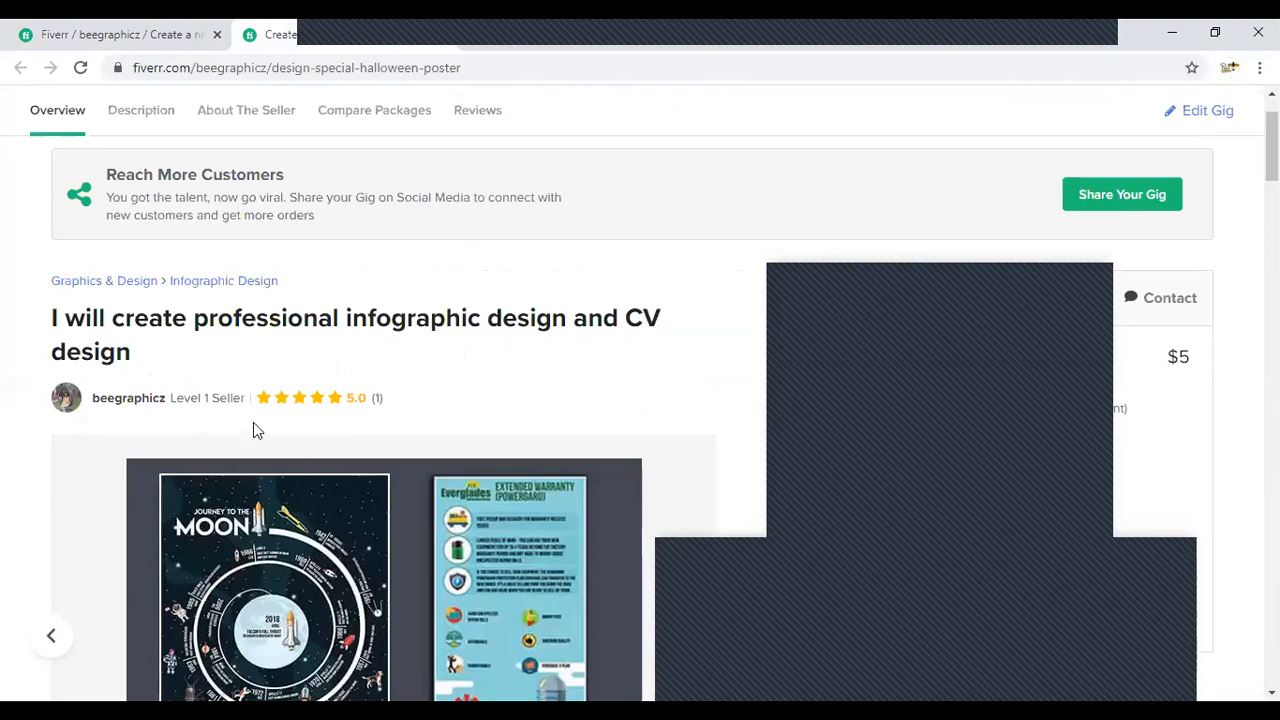
pyautogui.hotkey('ctrl', 'Tab')
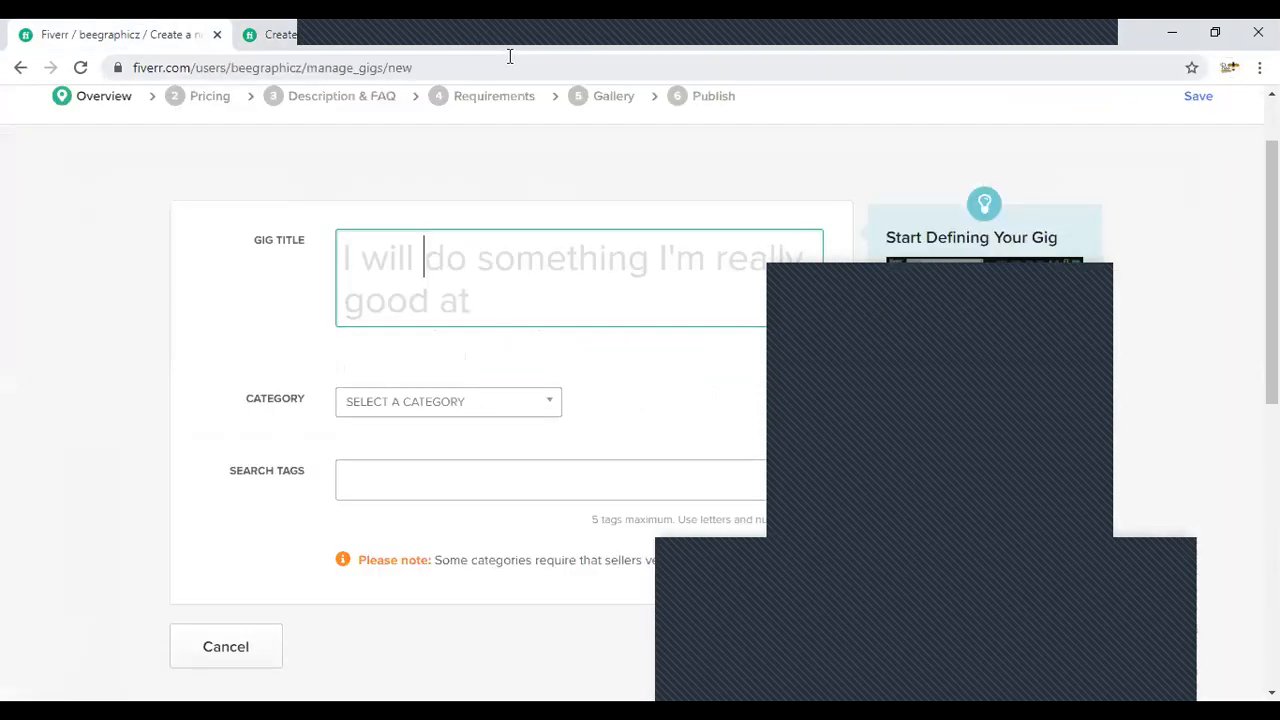
# - Load the designer's Weebly portfolio site in a new browser tab and return to the new gig form
pyautogui.hotkey('ctrl', 't')
pyautogui.write('fatimaanis.weebly.com')
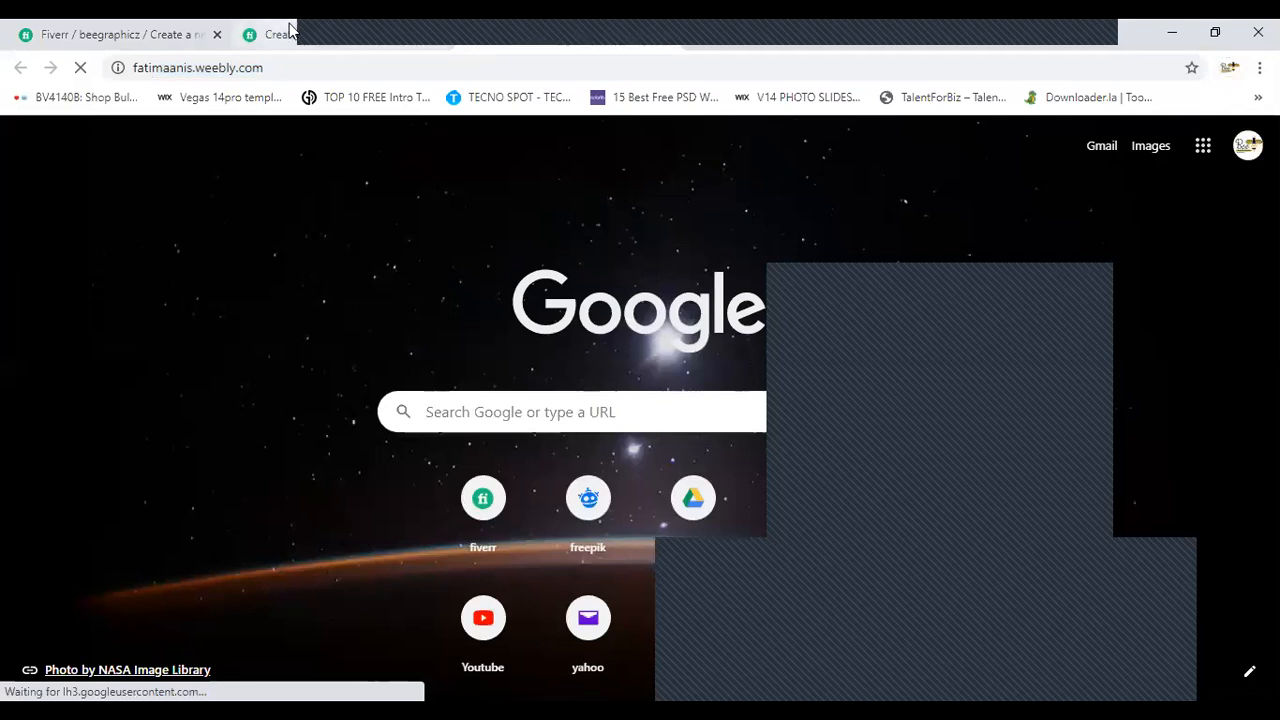
pyautogui.click(69, 24)
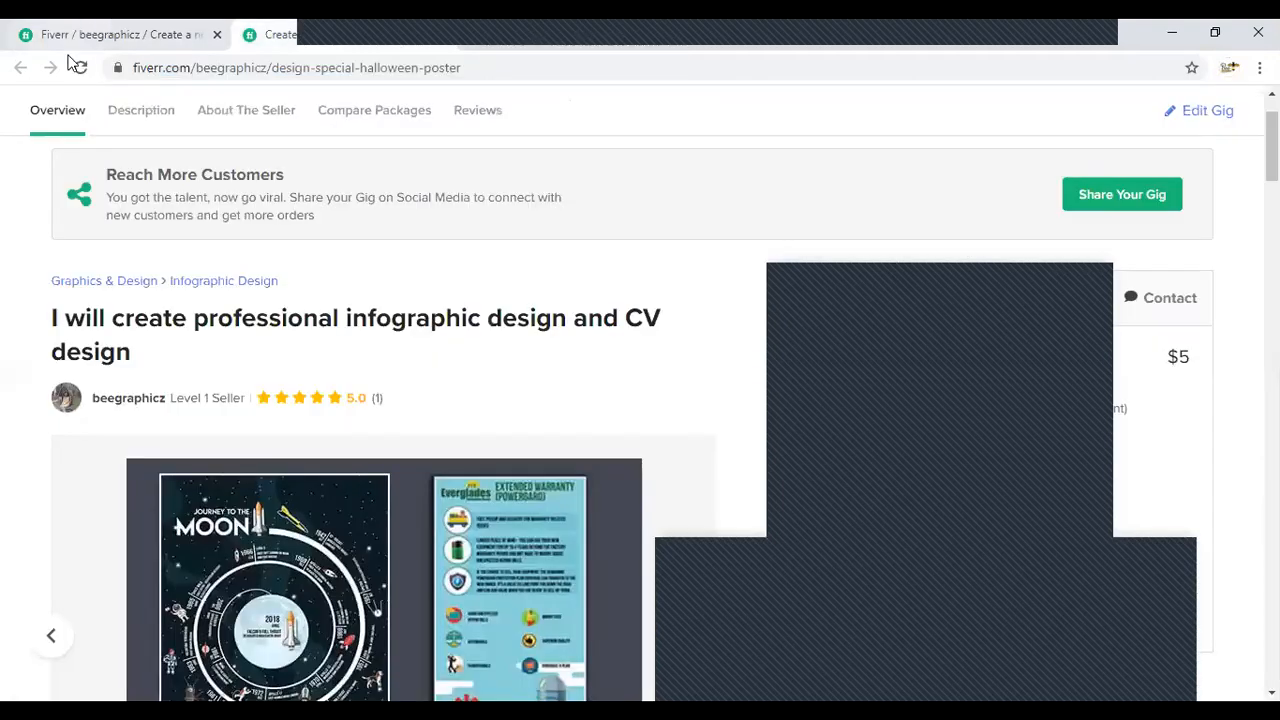
pyautogui.click(72, 26)
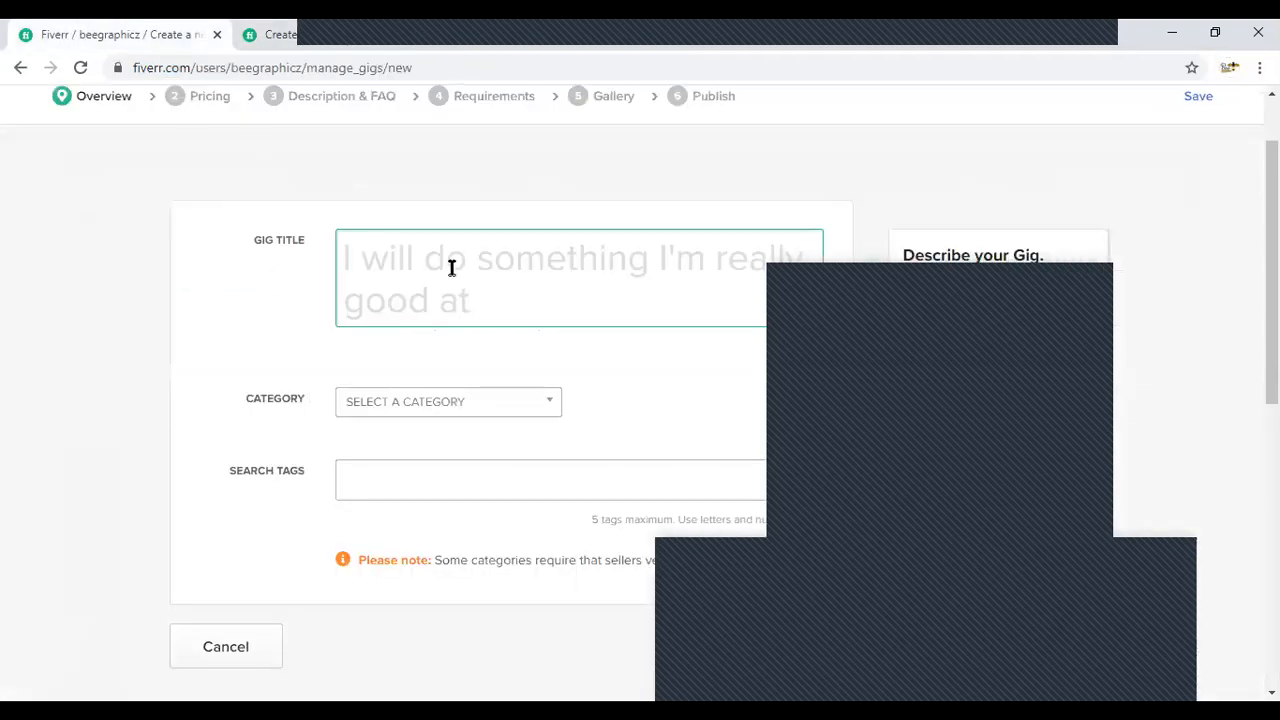
pyautogui.click(478, 45)
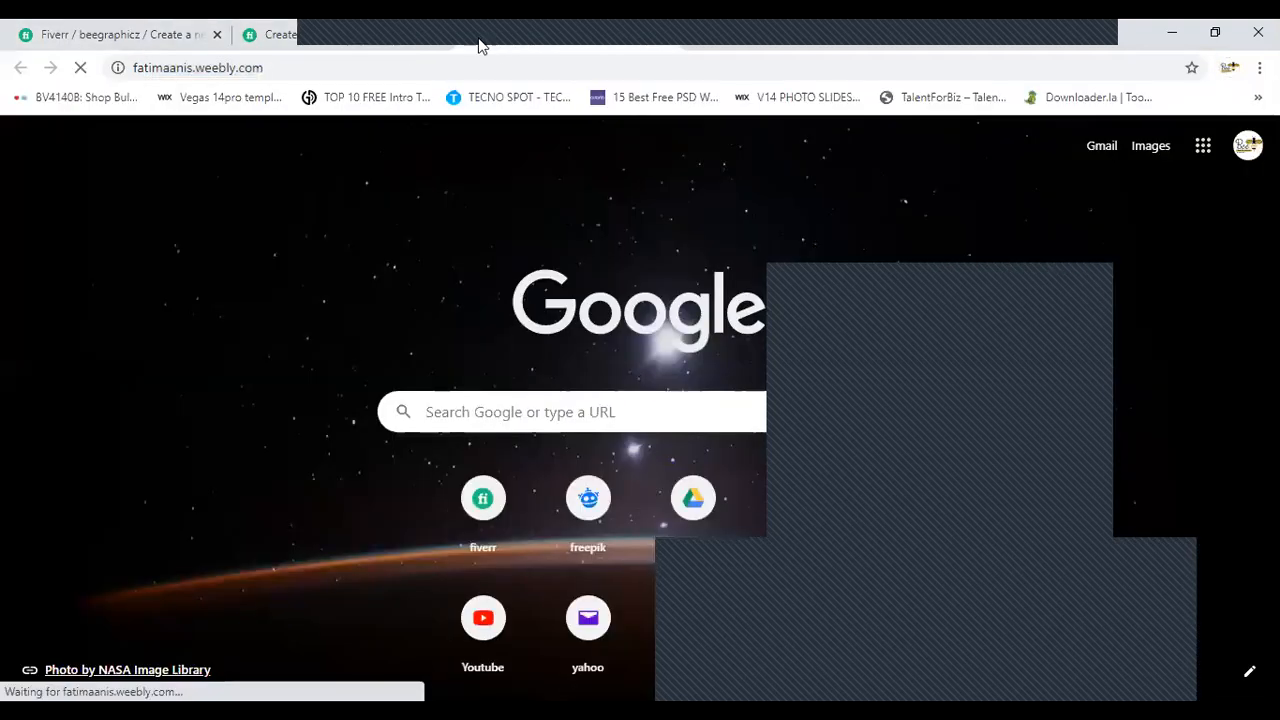
pyautogui.click(72, 24)
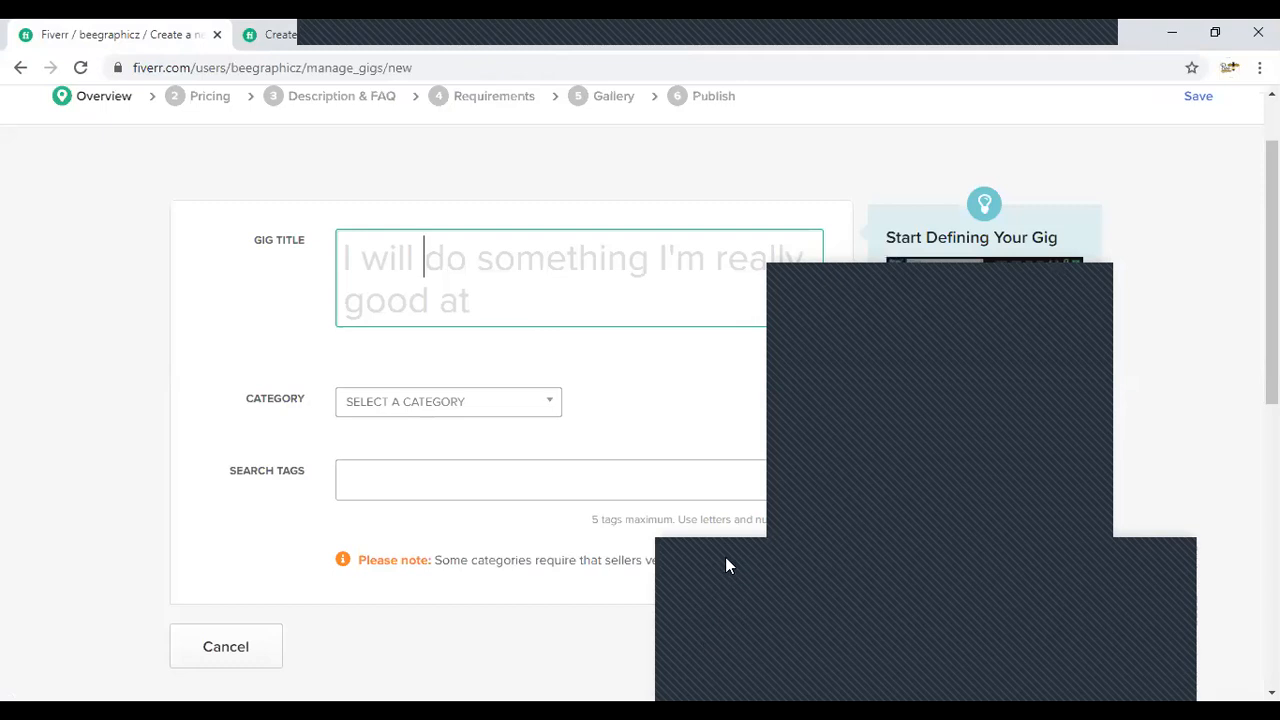
# - Look over the new gig's overview fields and begin the gig title with "design a unique"
pyautogui.moveTo(722, 555); pyautogui.dragTo(647, 347)
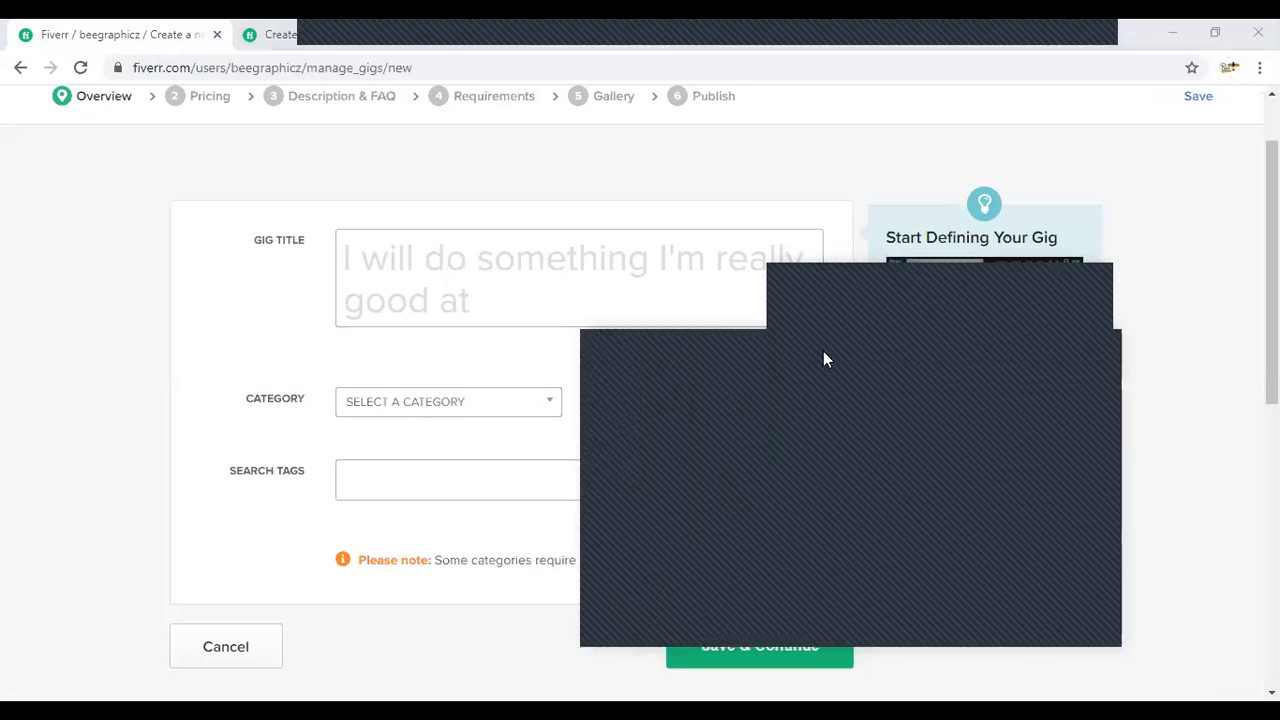
pyautogui.click(493, 287)
pyautogui.scroll(-2, 502, 318)
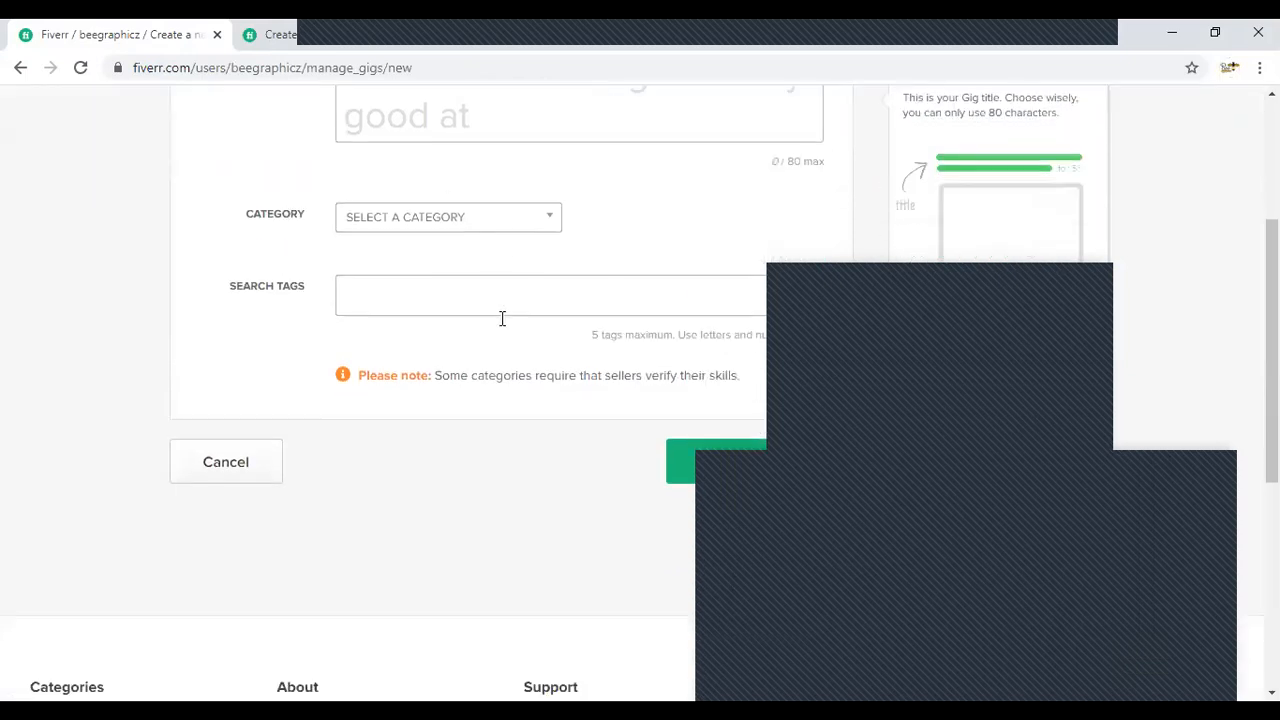
pyautogui.scroll(3, 472, 380)
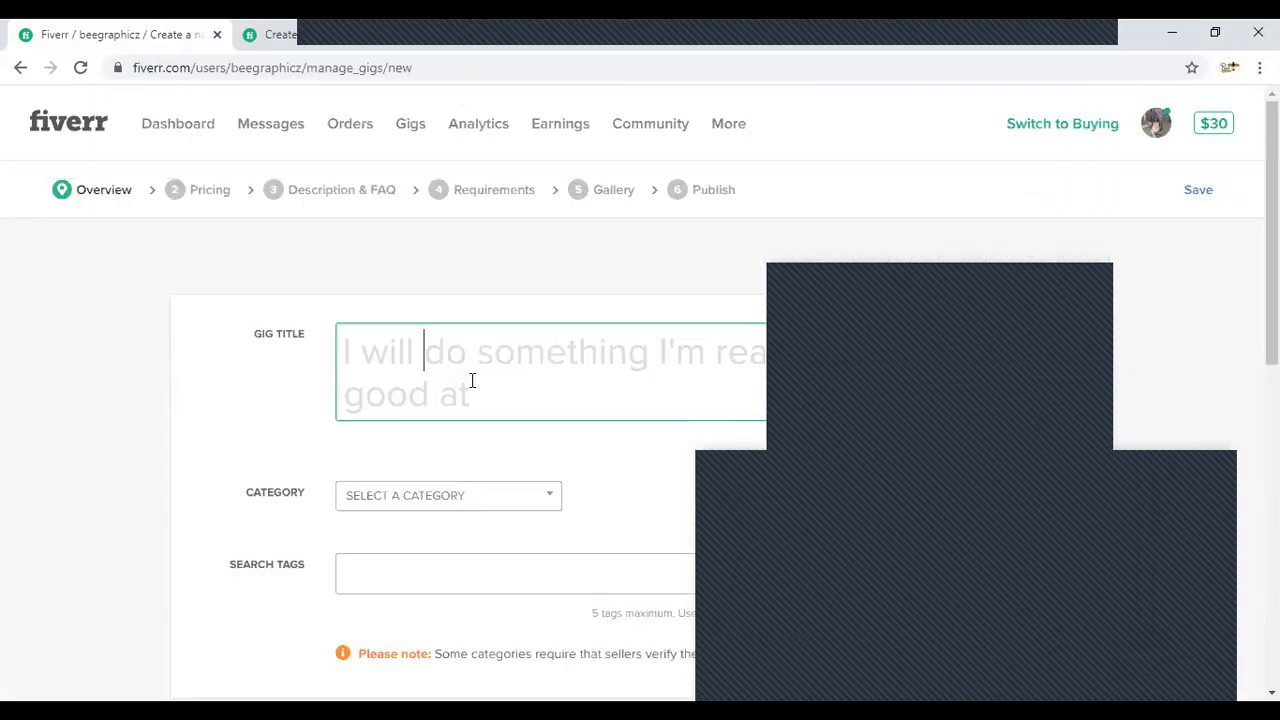
pyautogui.write('design a unique')
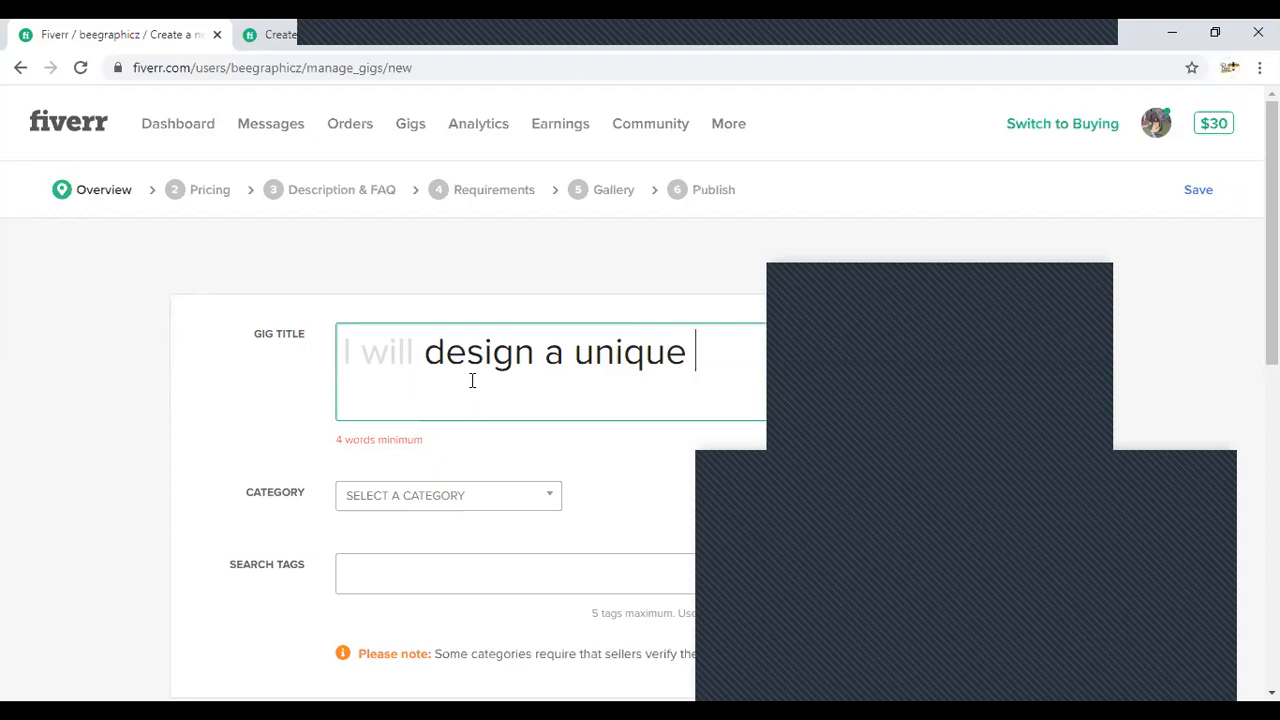
pyautogui.click(1133, 581)
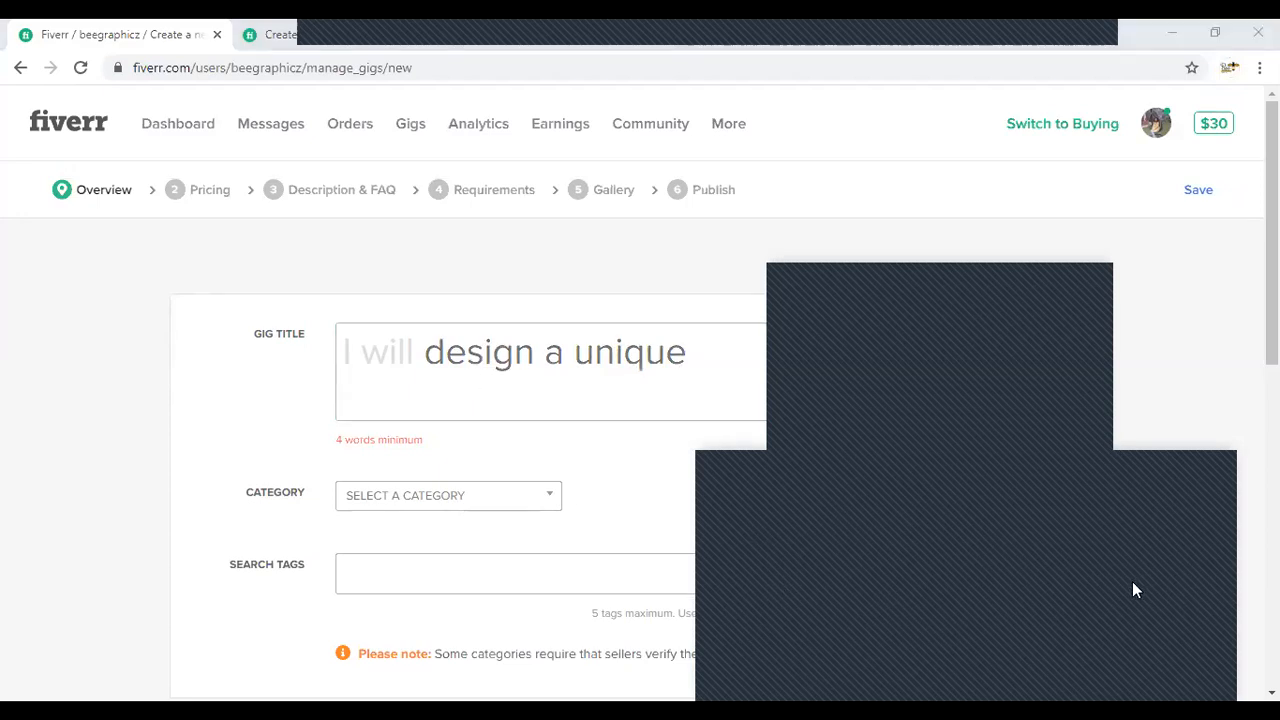
pyautogui.click(717, 365)
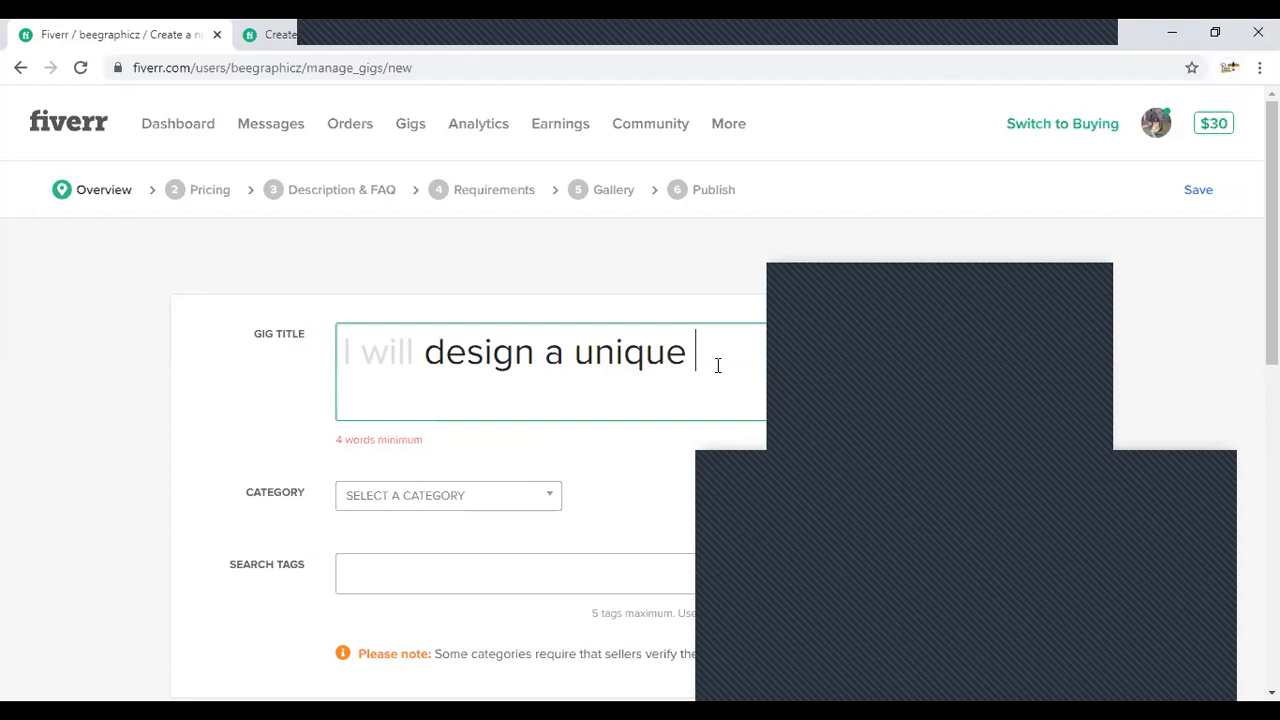
# - Browse the design categories on the Weebly portfolio site for a service to offer in the new gig
pyautogui.click(505, 30)
pyautogui.click(501, 43)
pyautogui.scroll(-7, 501, 433)
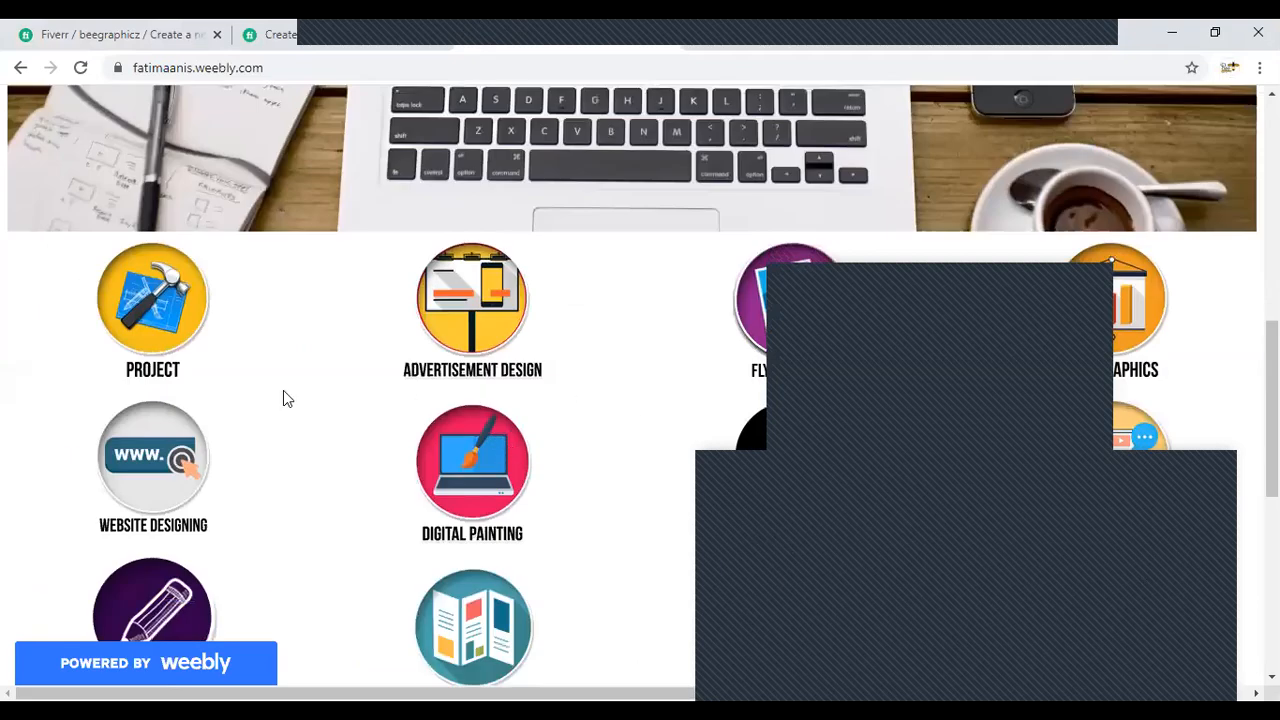
pyautogui.scroll(-5, 283, 398)
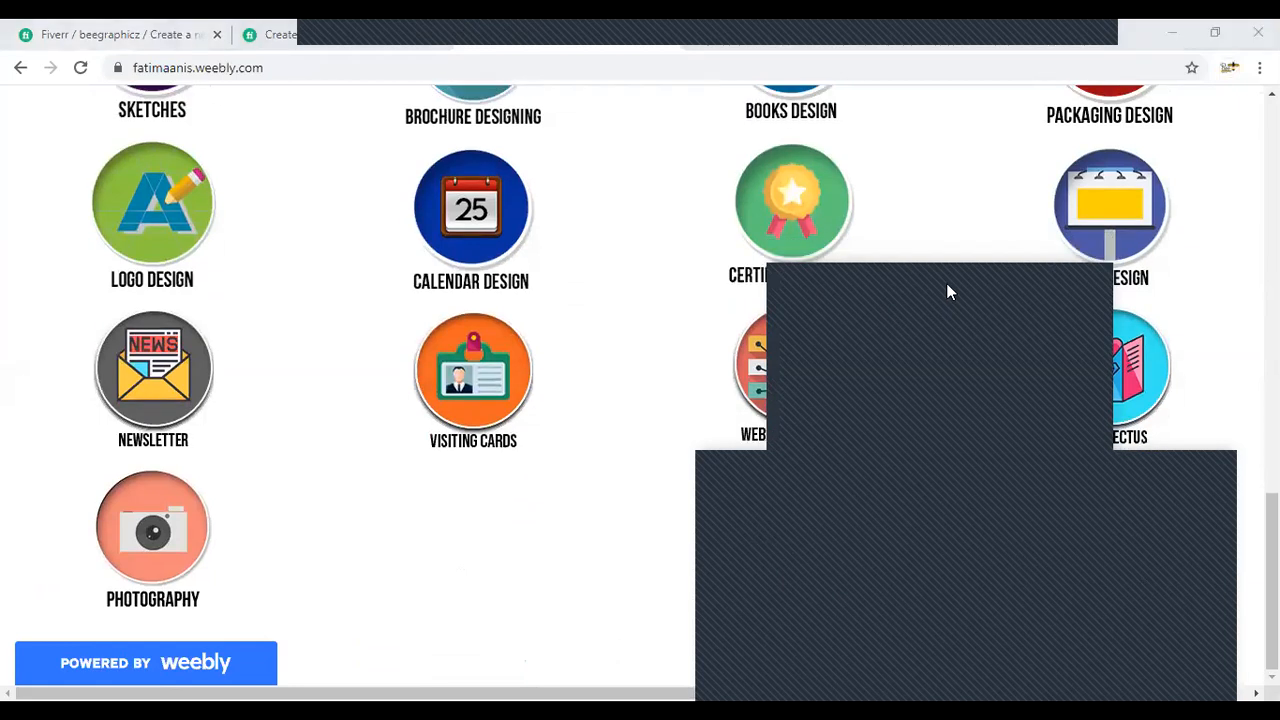
pyautogui.scroll(2, 982, 352)
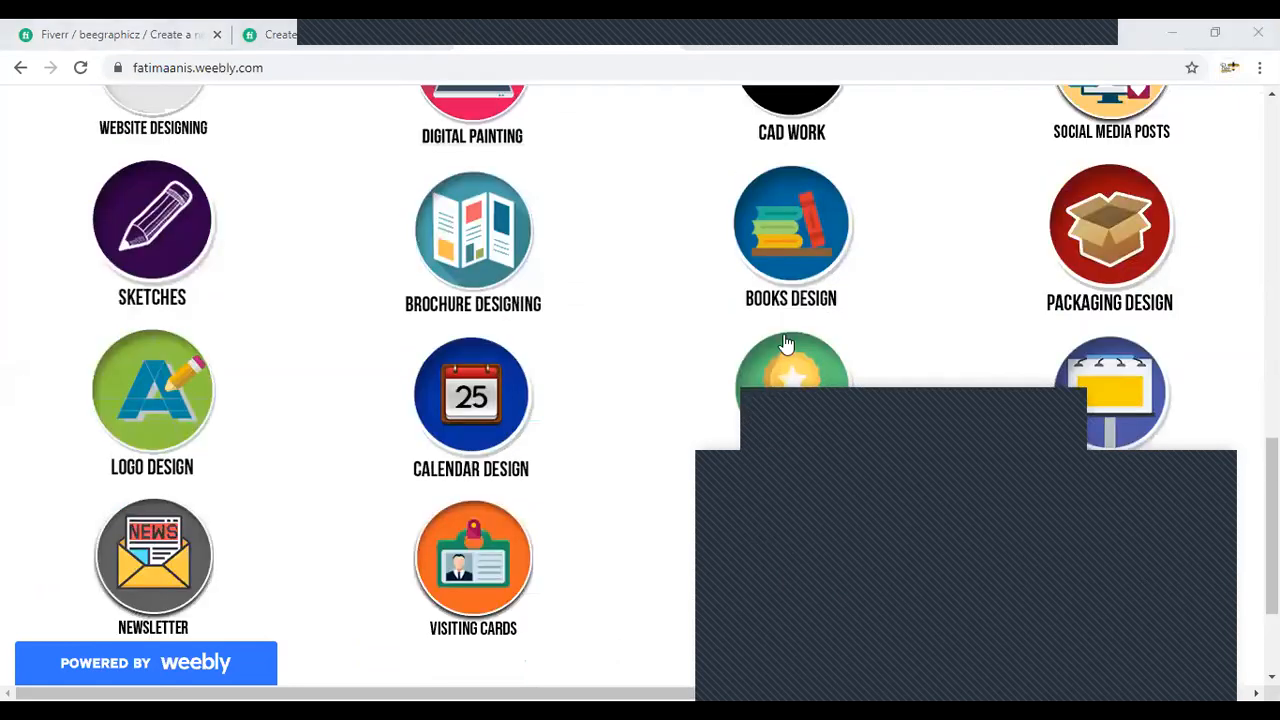
pyautogui.scroll(1, 785, 344)
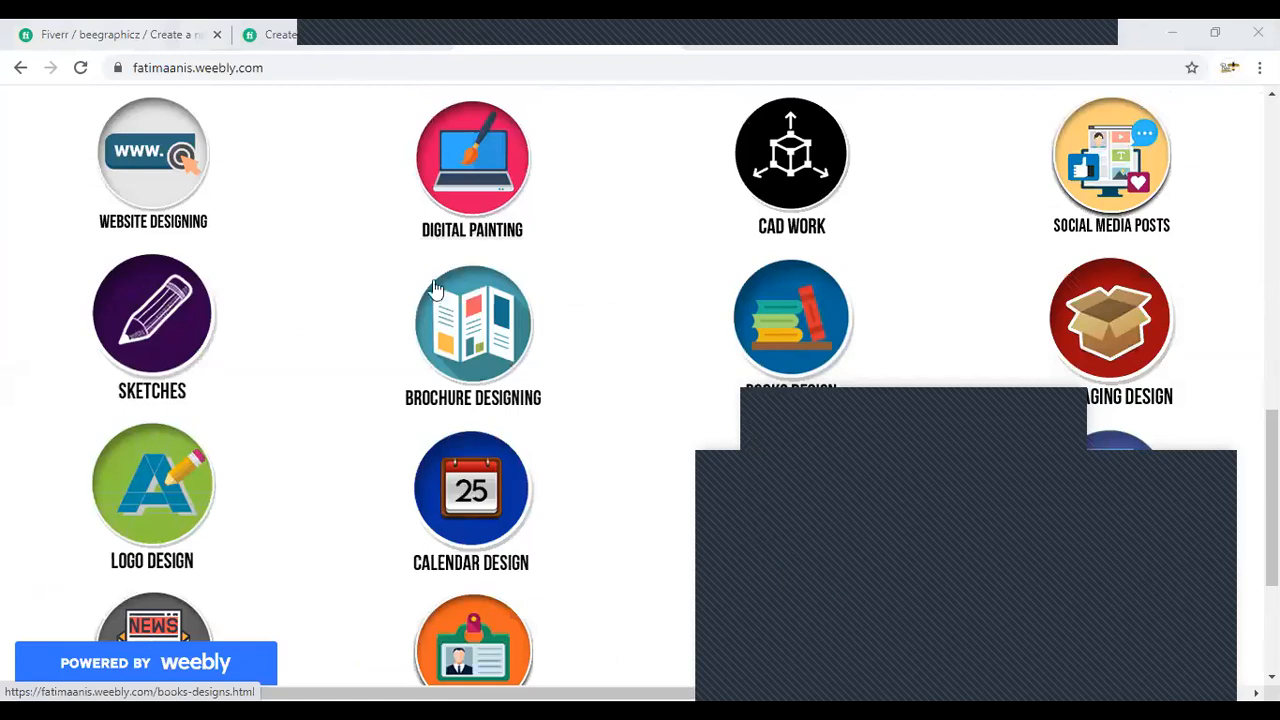
pyautogui.scroll(-3, 357, 329)
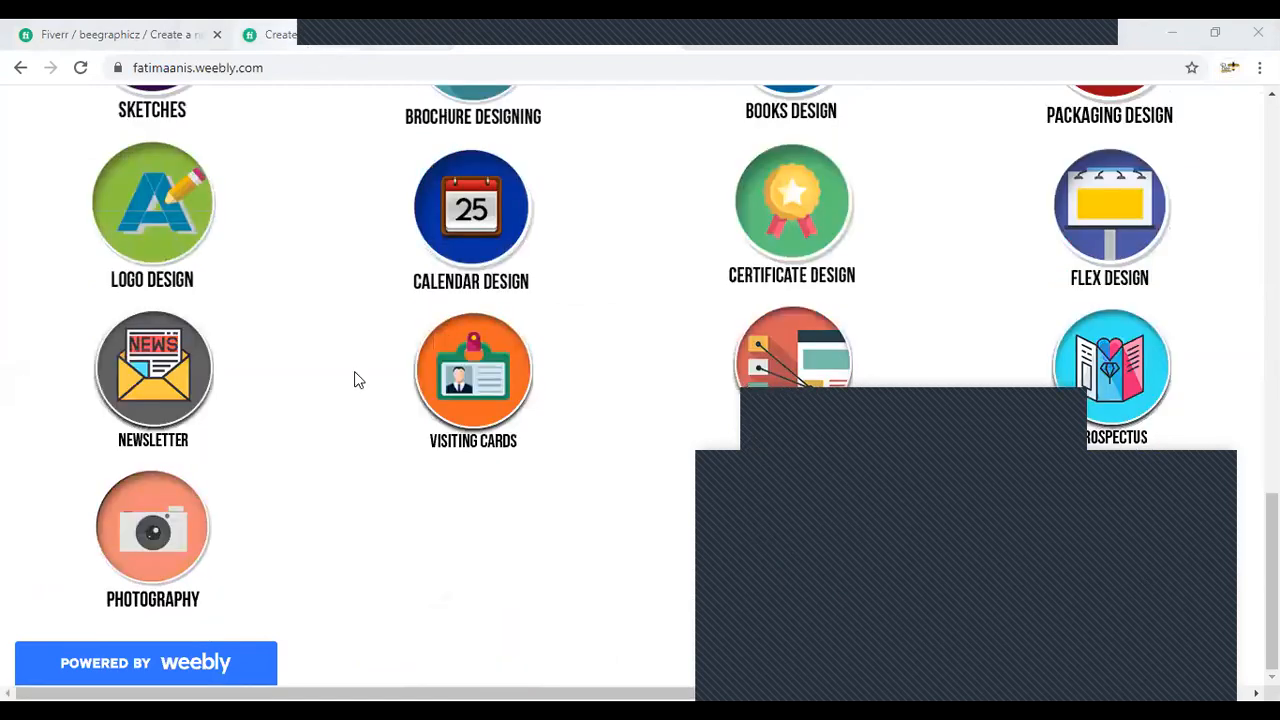
# - Review the seller's existing services on the published gig page and compare them with the portfolio's design categories
pyautogui.hotkey('ctrl', 'shift', 'Tab')
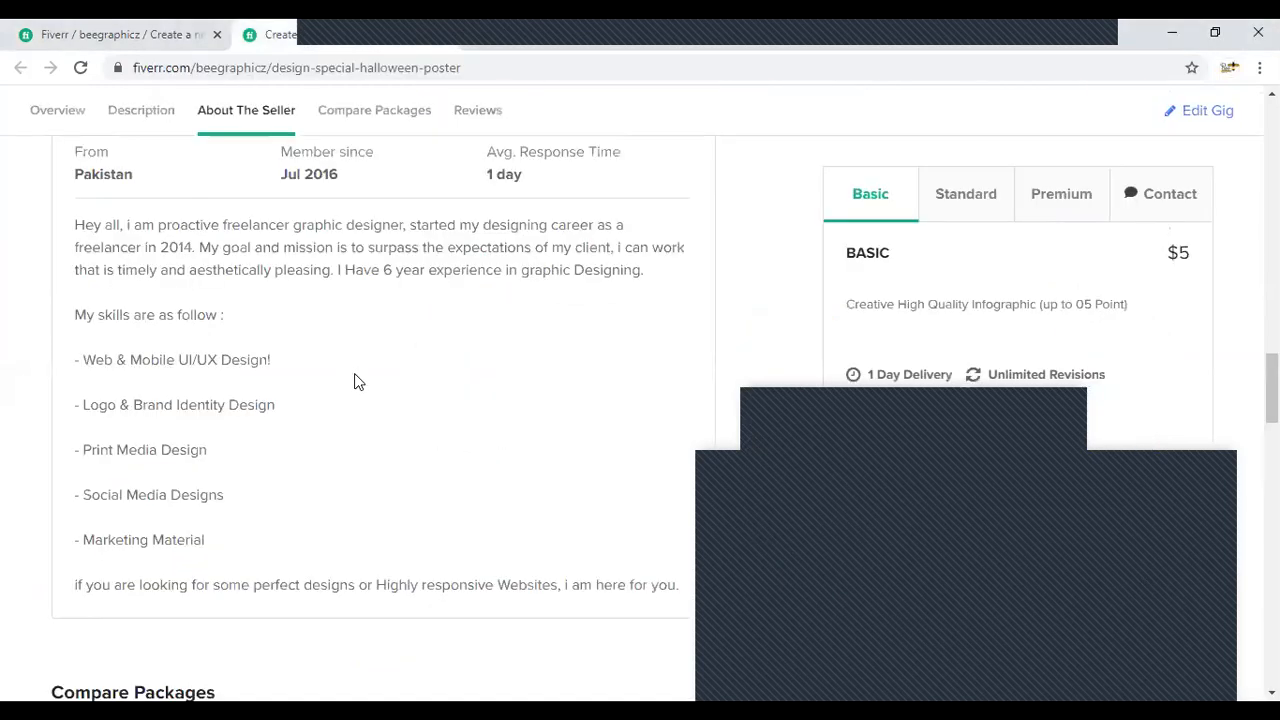
pyautogui.scroll(-10, 329, 394)
pyautogui.scroll(-6, 329, 394)
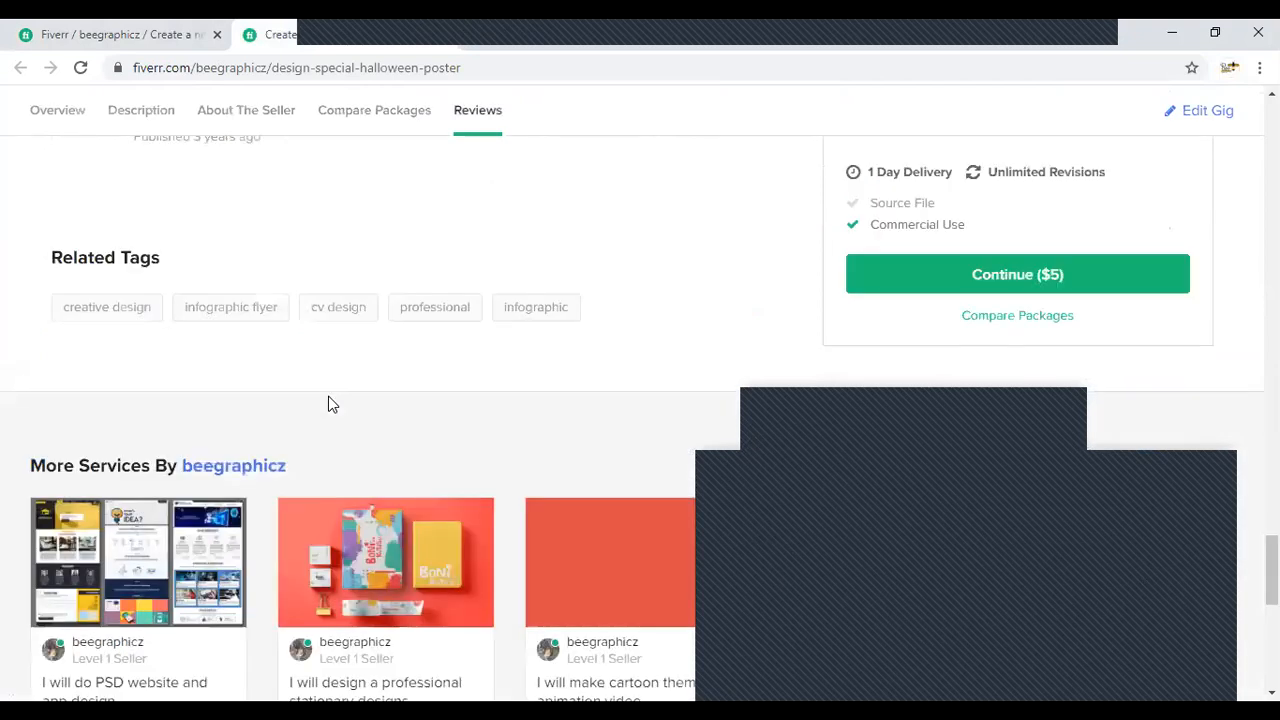
pyautogui.scroll(-3, 331, 398)
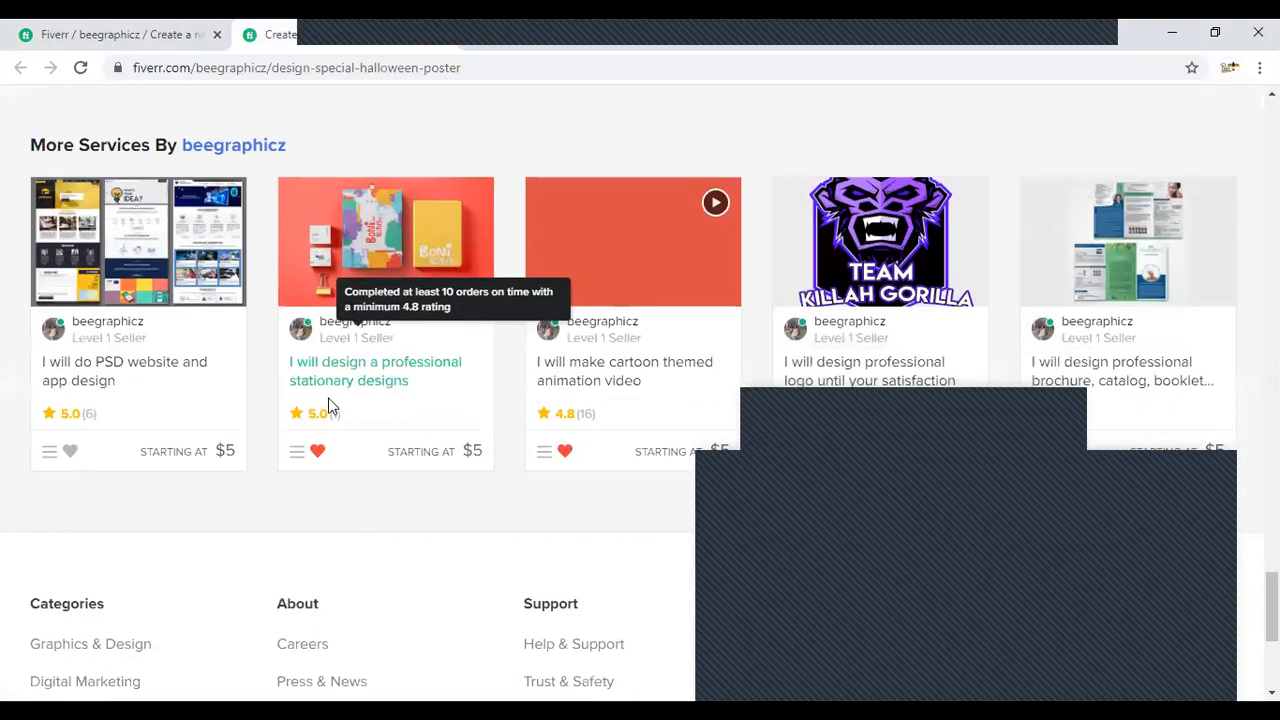
pyautogui.scroll(-1, 330, 405)
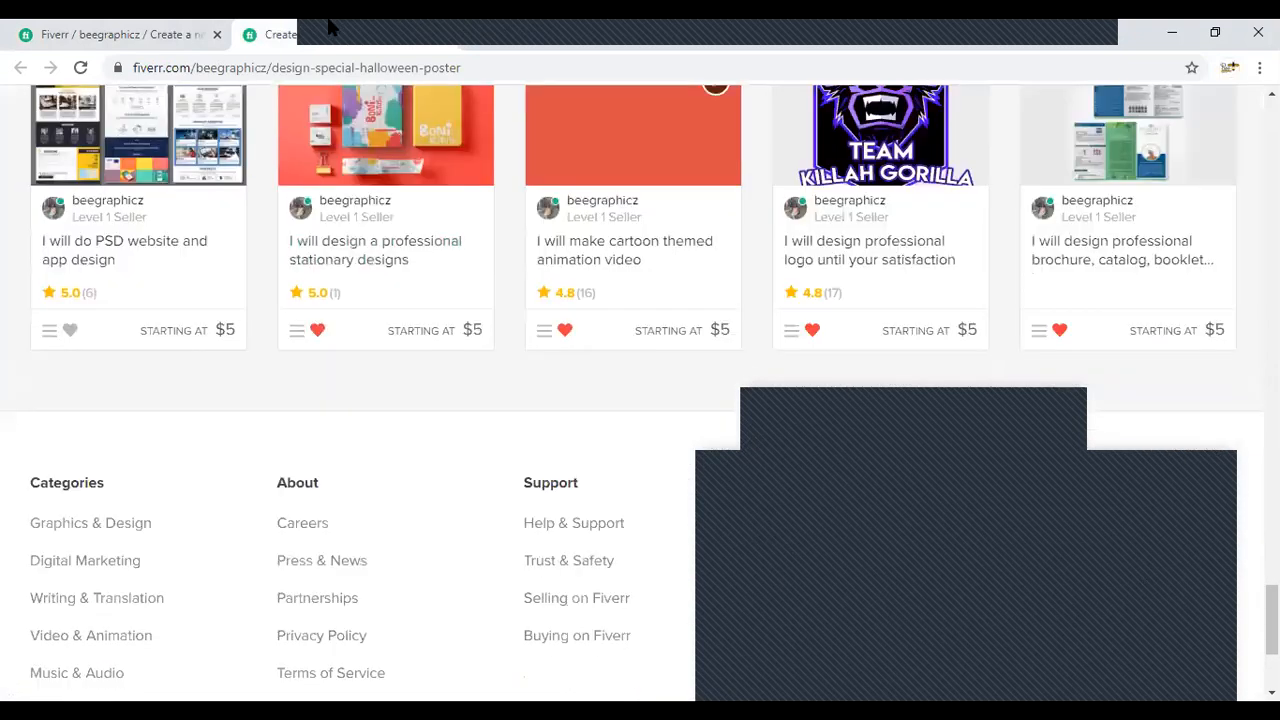
pyautogui.click(451, 30)
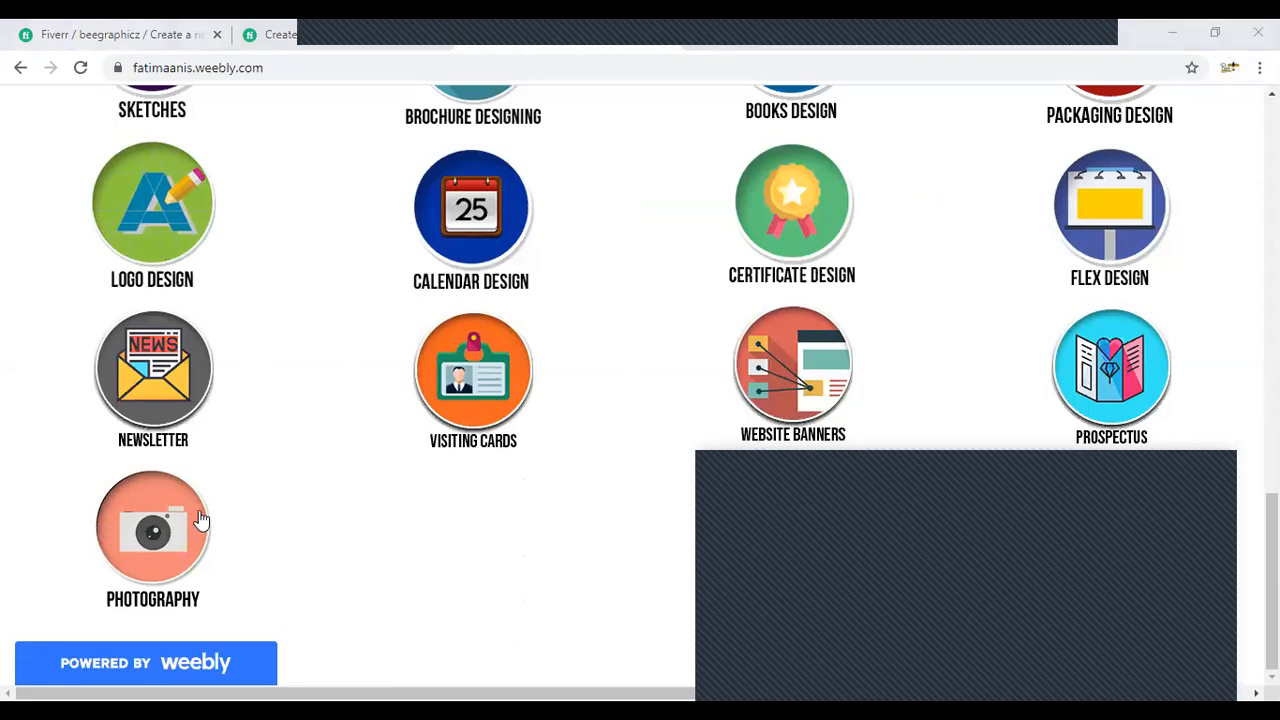
pyautogui.scroll(1, 800, 200)
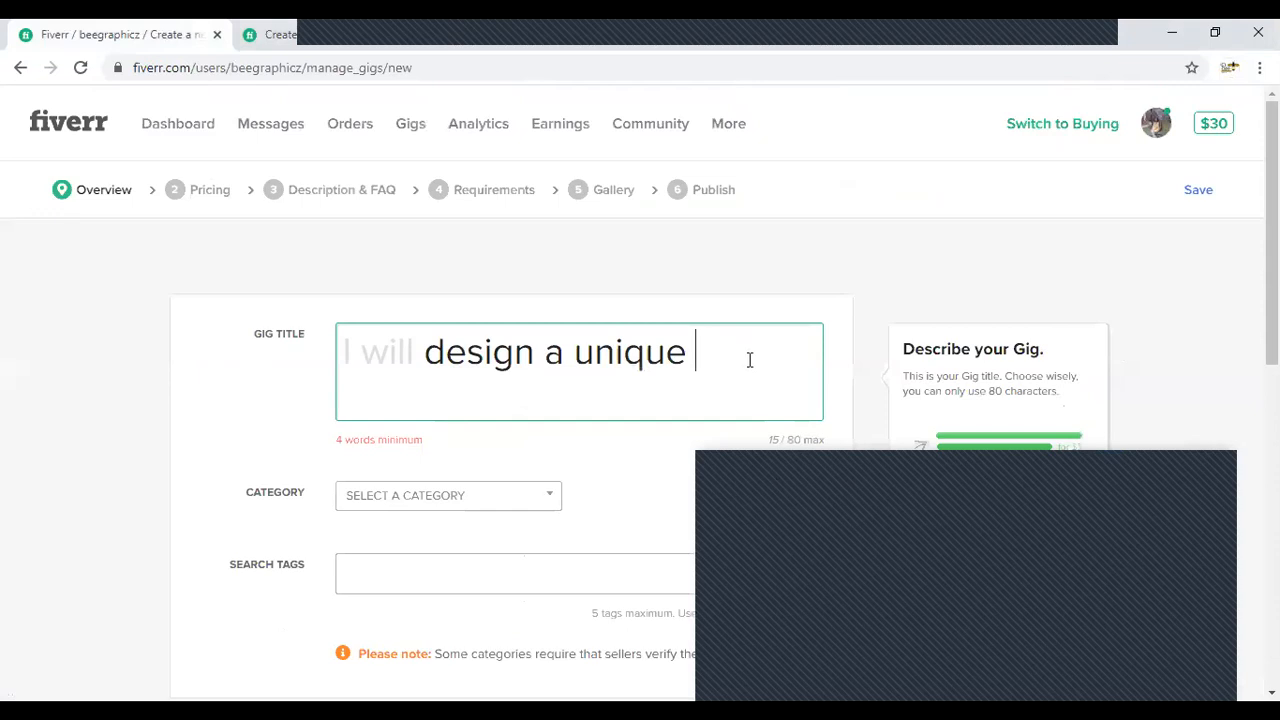
# - Complete the gig title so it reads "design a unique book cover and e booklets"
pyautogui.write('book cover')
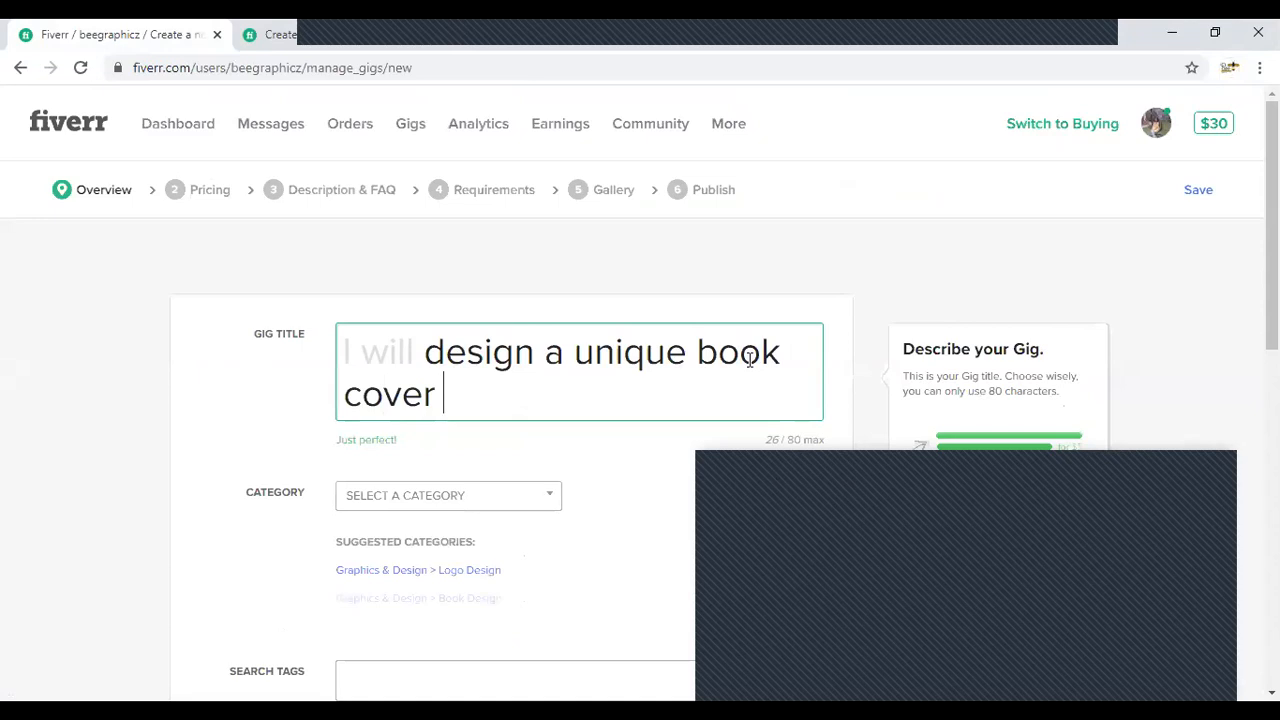
pyautogui.write('and ebooklets')
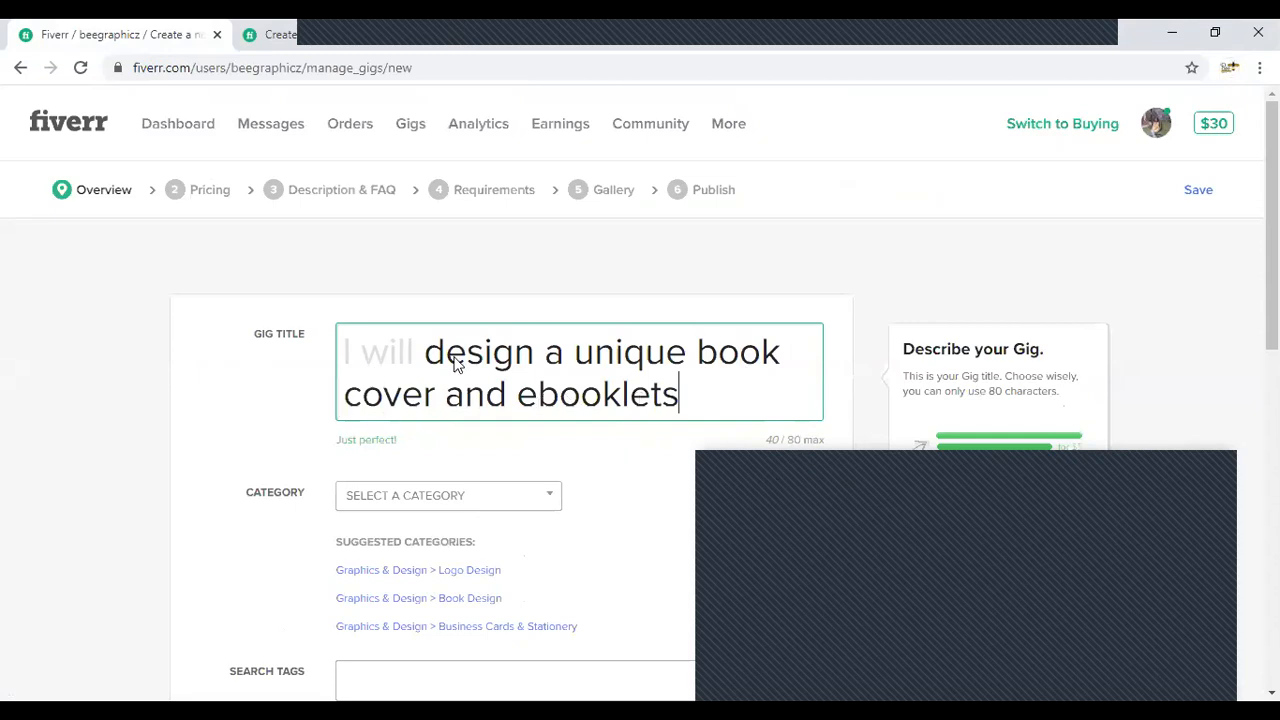
pyautogui.scroll(-1, 349, 377)
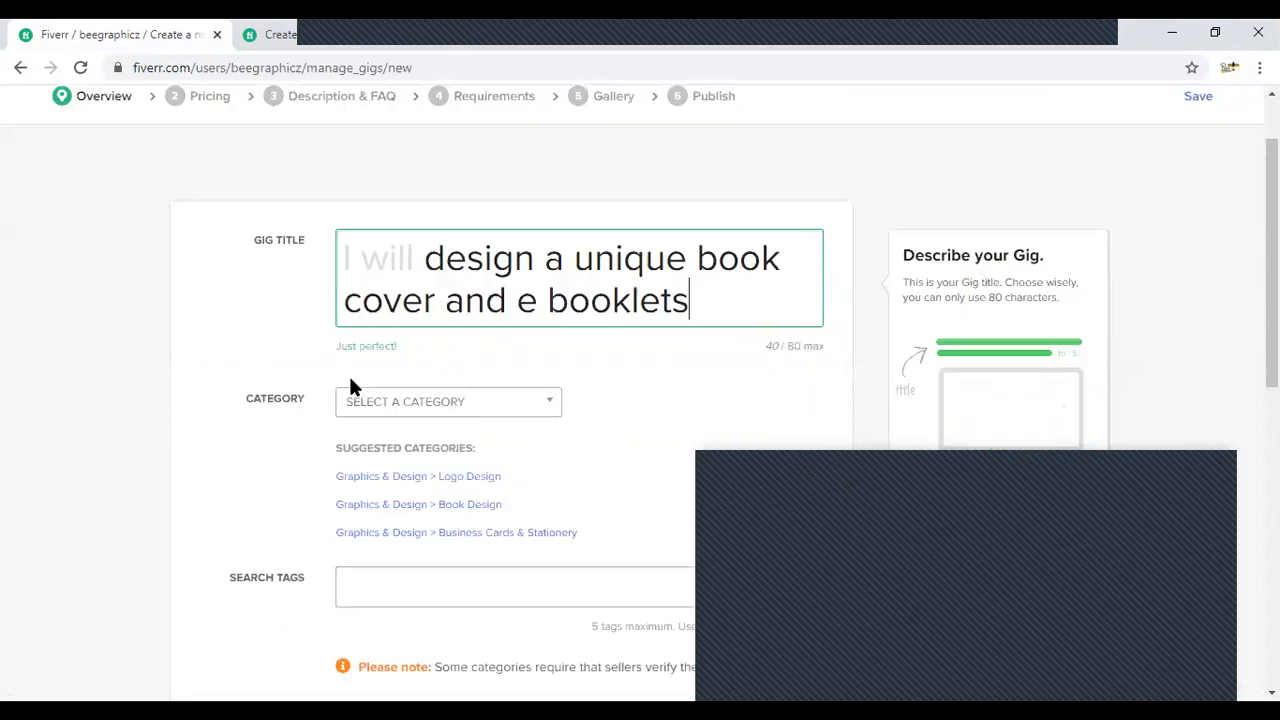
# - Try extending the gig title with "in 12 hours for you" and undo the addition
pyautogui.write('i')
pyautogui.hotkey('ctrl', 'v')
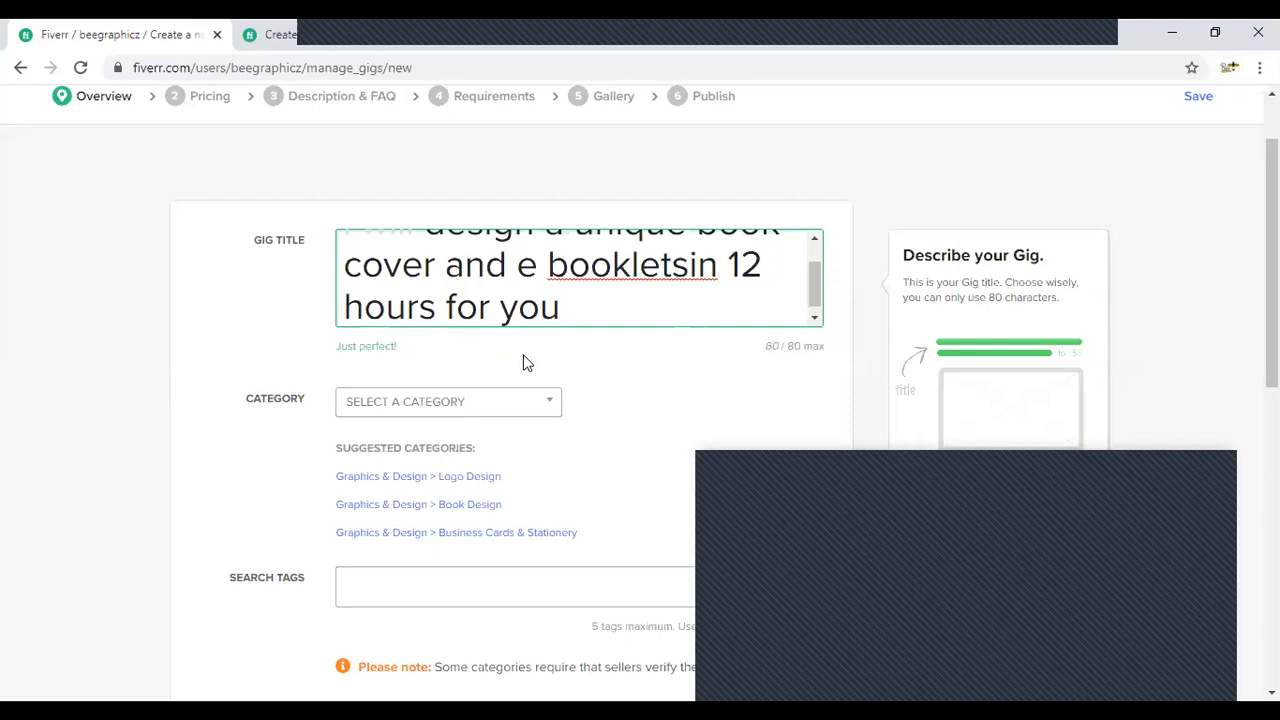
pyautogui.write('na')
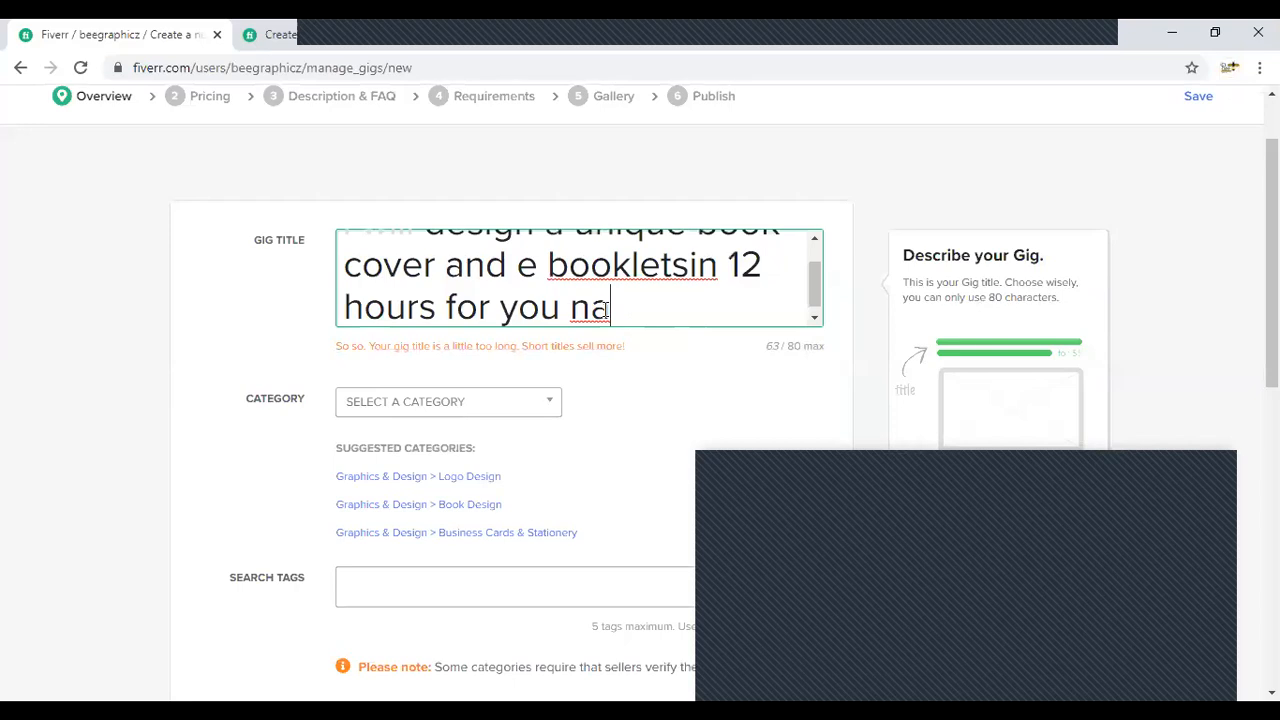
pyautogui.moveTo(608, 308); pyautogui.dragTo(569, 304)
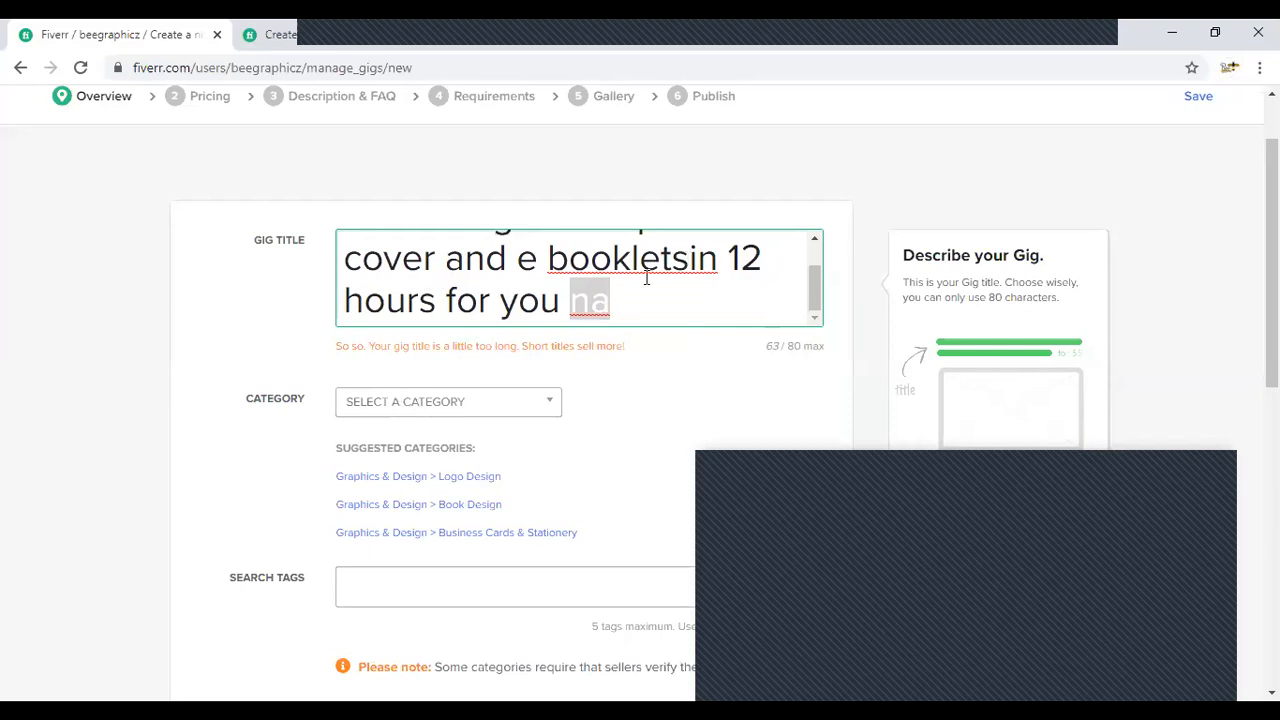
pyautogui.hotkey('ctrl', 'z')
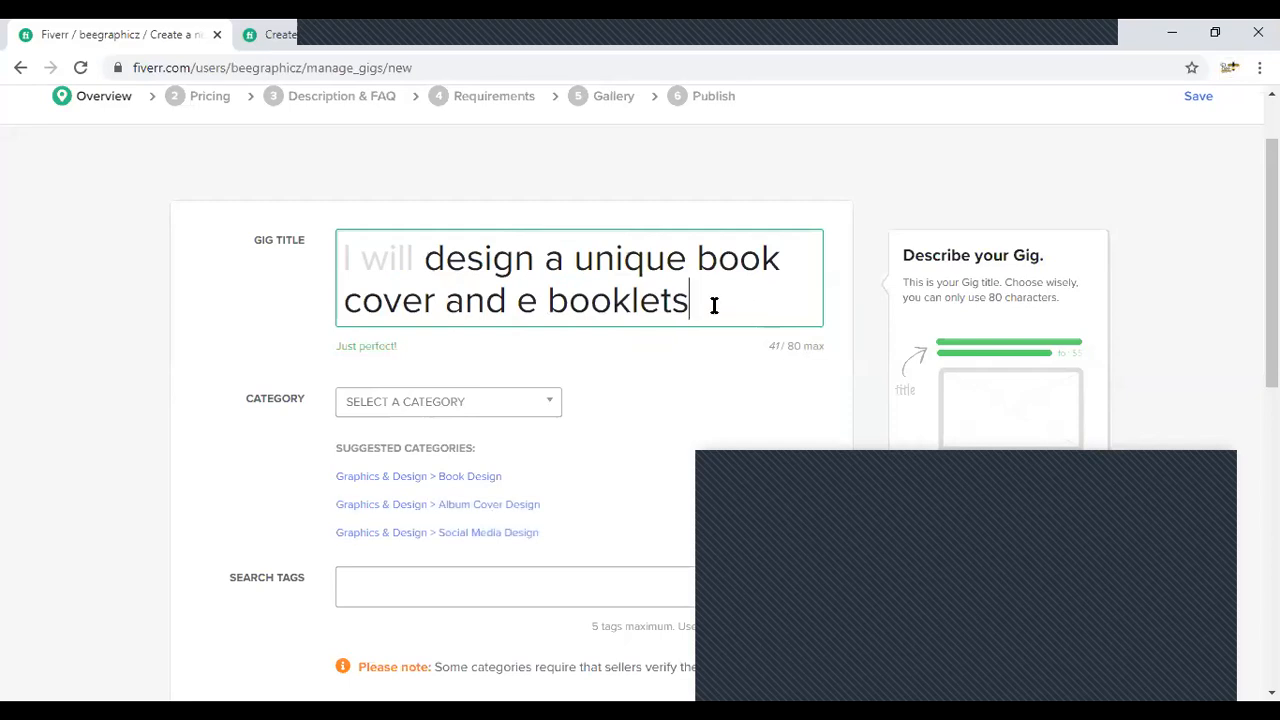
# - Set the gig's category to Graphics & Design with the Book Design subcategory
pyautogui.scroll(-1, 389, 435)
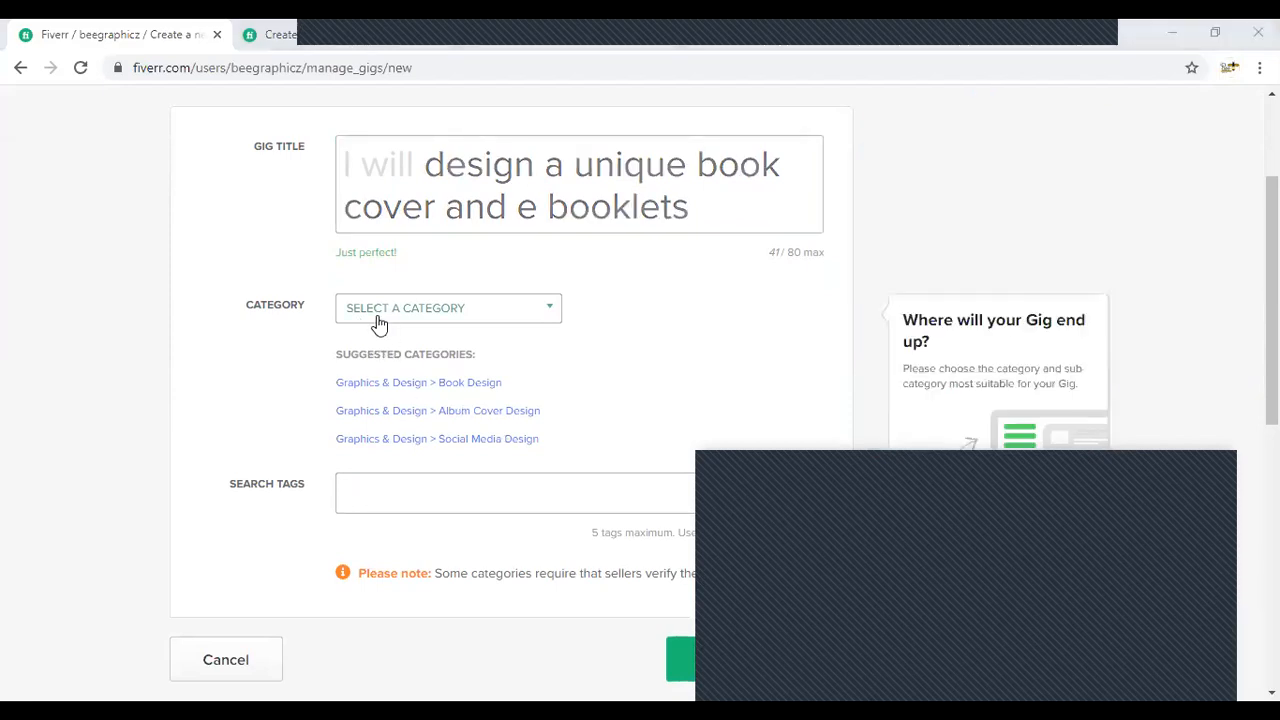
pyautogui.click(379, 325)
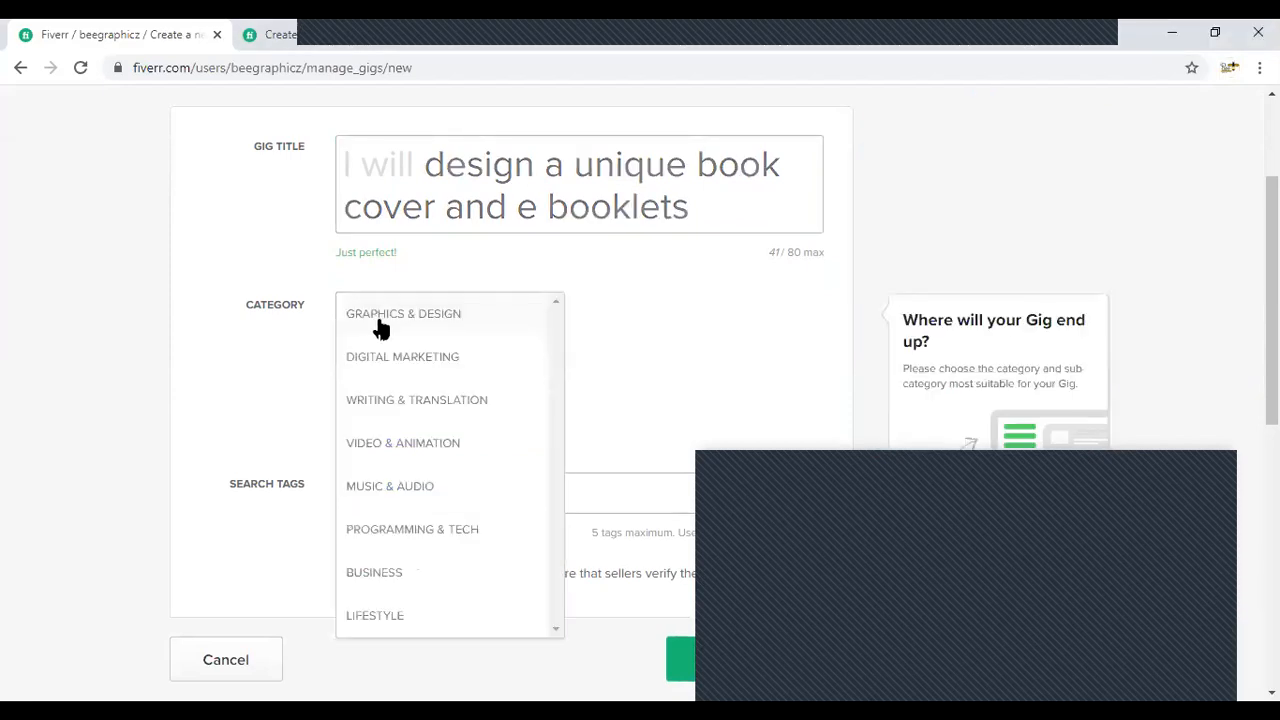
pyautogui.click(380, 325)
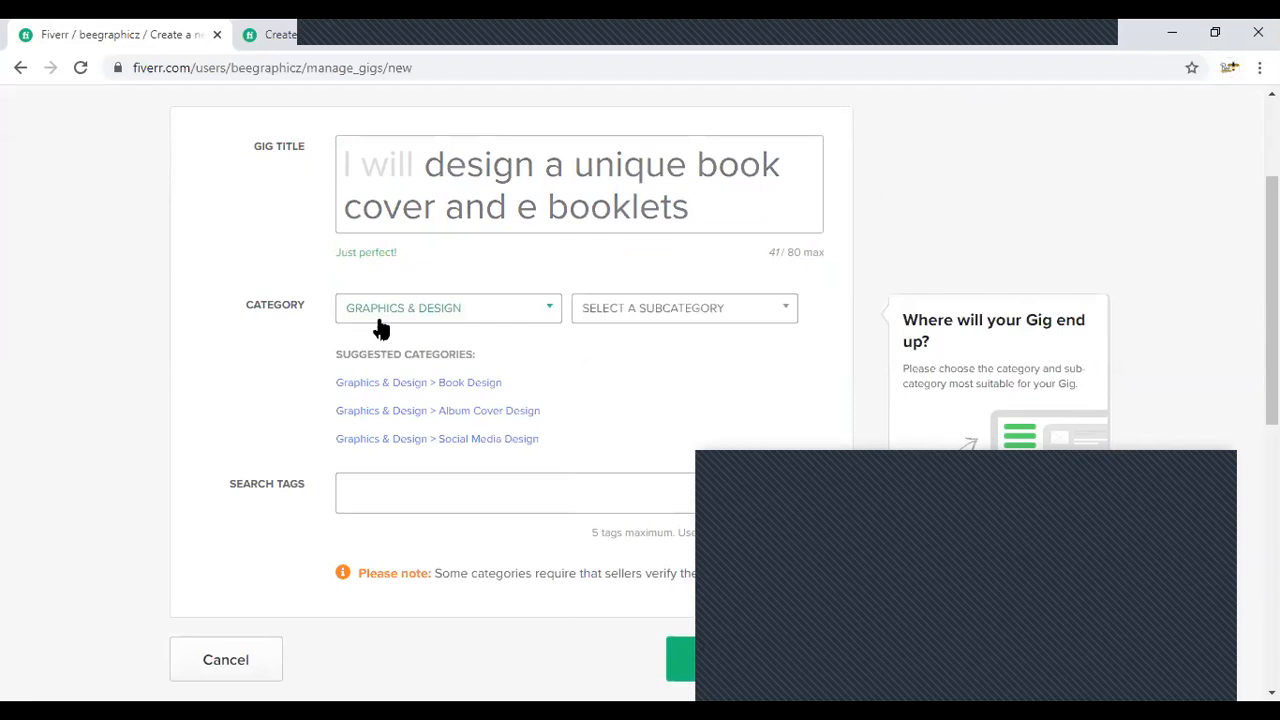
pyautogui.click(664, 310)
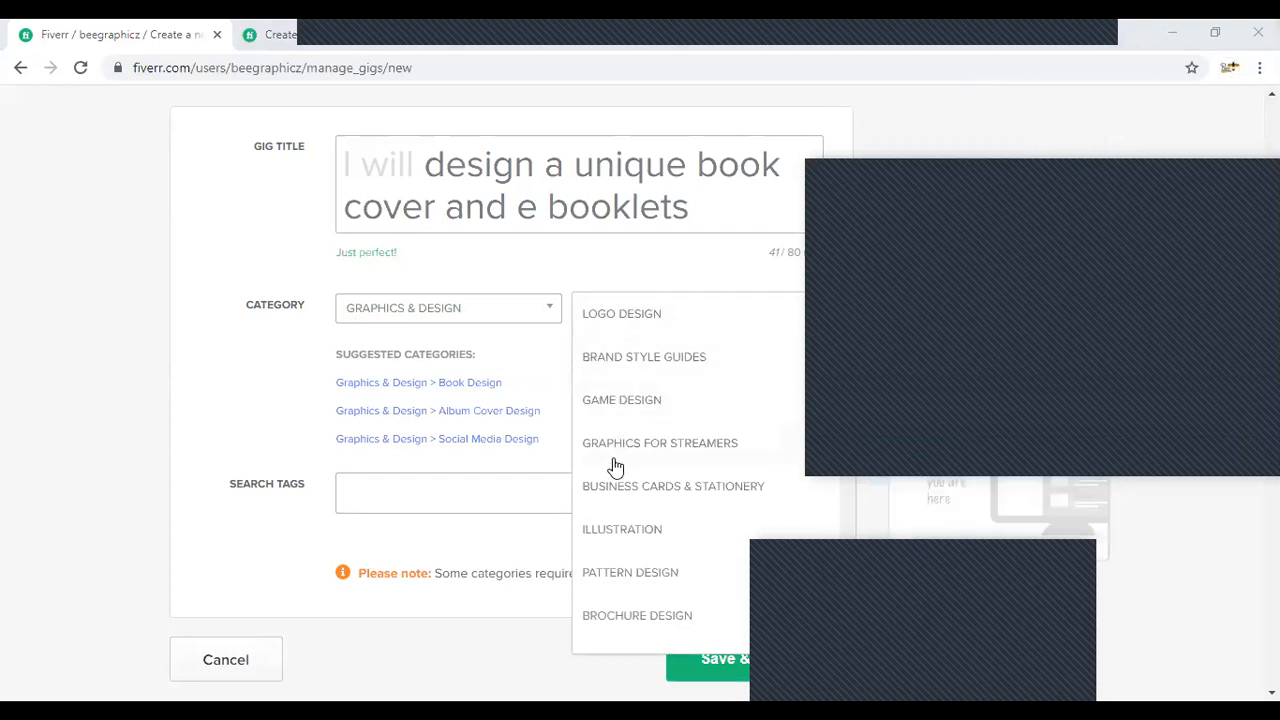
pyautogui.scroll(-1, 615, 467)
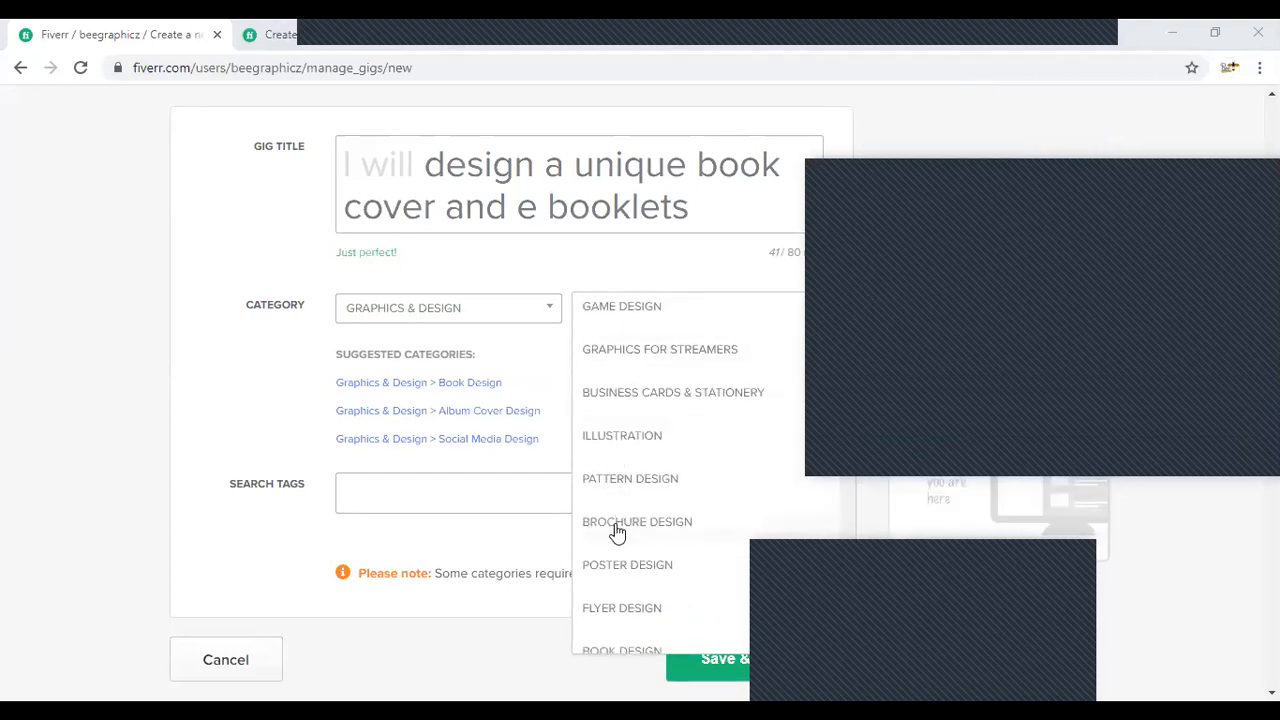
pyautogui.scroll(-7, 617, 534)
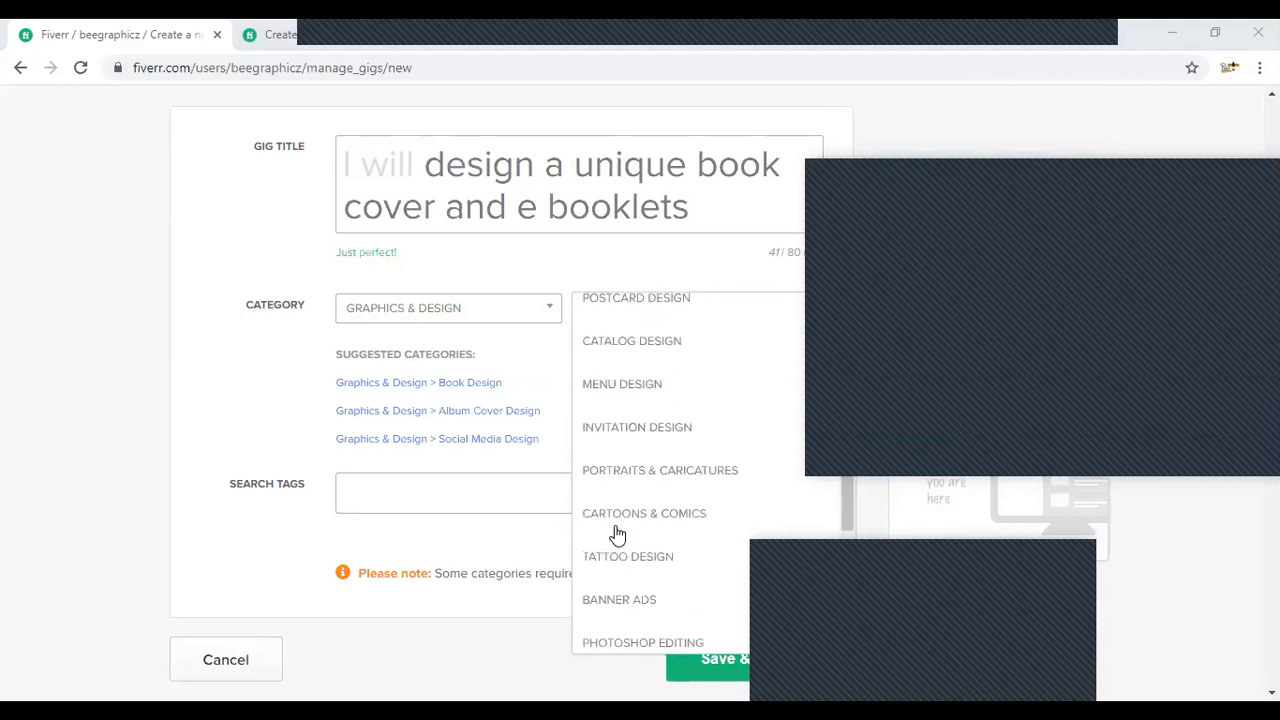
pyautogui.scroll(7, 617, 534)
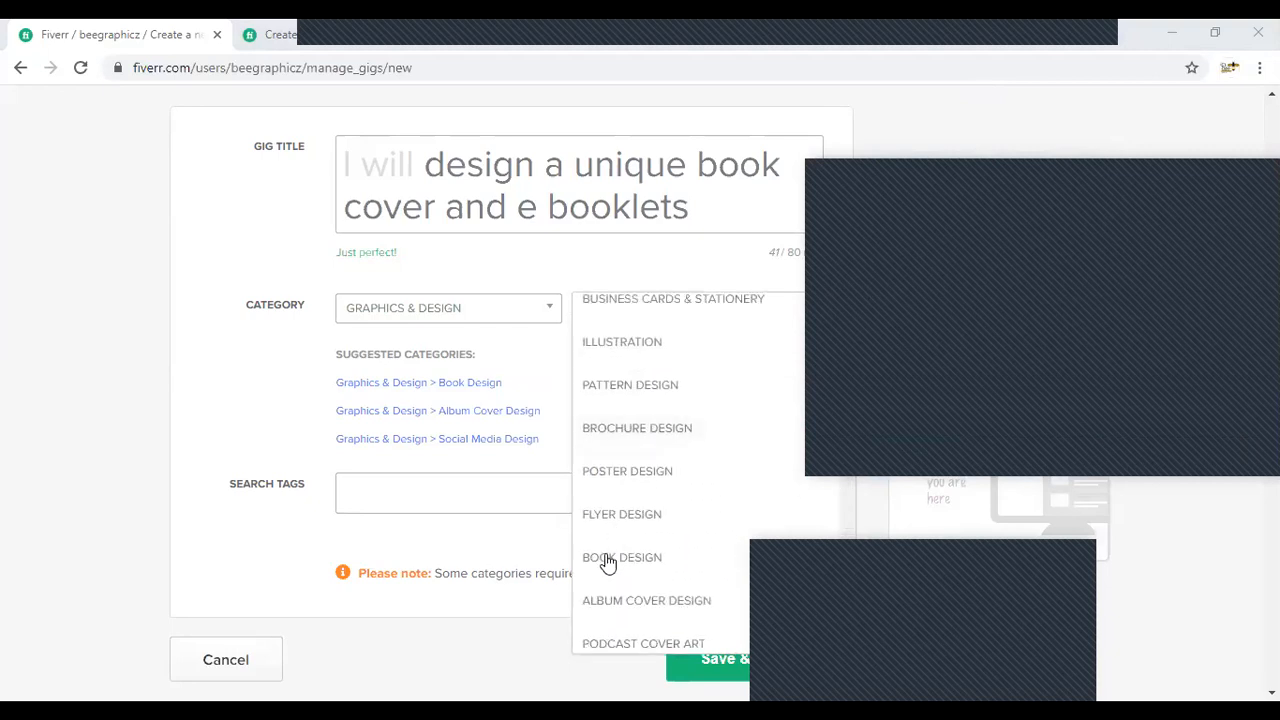
pyautogui.click(608, 558)
# - Select JPG, PDF, PNG, PSD, EPUB and AI as the file formats provided in the gig metadata
pyautogui.scroll(-1, 485, 458)
pyautogui.scroll(-2, 488, 461)
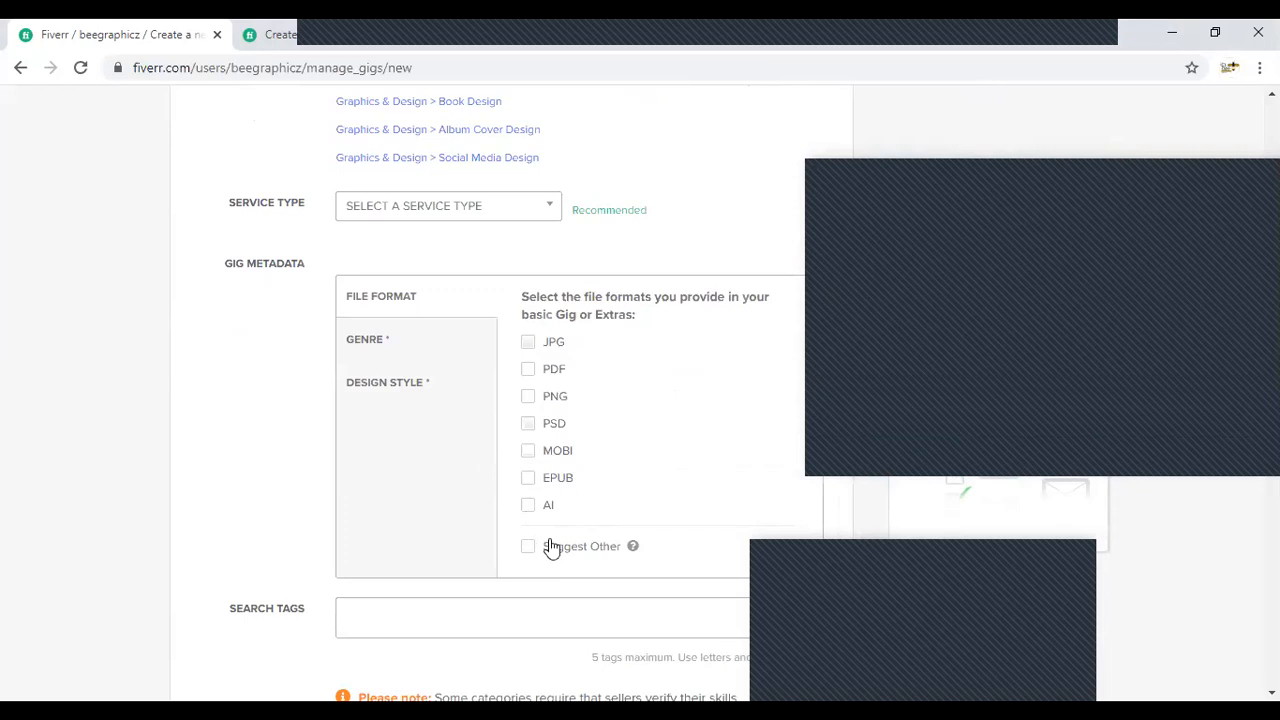
pyautogui.click(530, 343)
pyautogui.click(530, 370)
pyautogui.click(529, 398)
pyautogui.click(529, 425)
pyautogui.click(528, 479)
pyautogui.click(528, 507)
# - Select the book genres Arts, Academics / Textbooks, Biographies / Memoir, Cookbooks / Recipes and Medical in the gig metadata
pyautogui.click(392, 358)
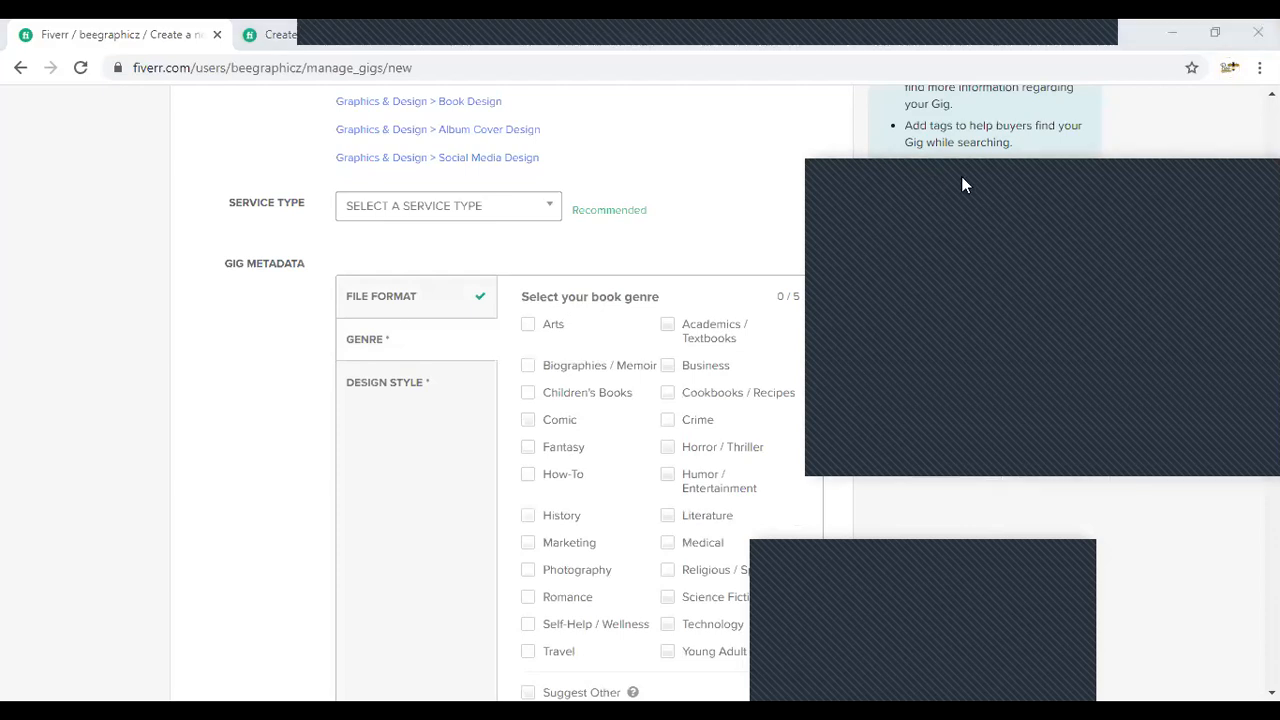
pyautogui.click(528, 324)
pyautogui.click(668, 326)
pyautogui.click(528, 366)
pyautogui.click(528, 393)
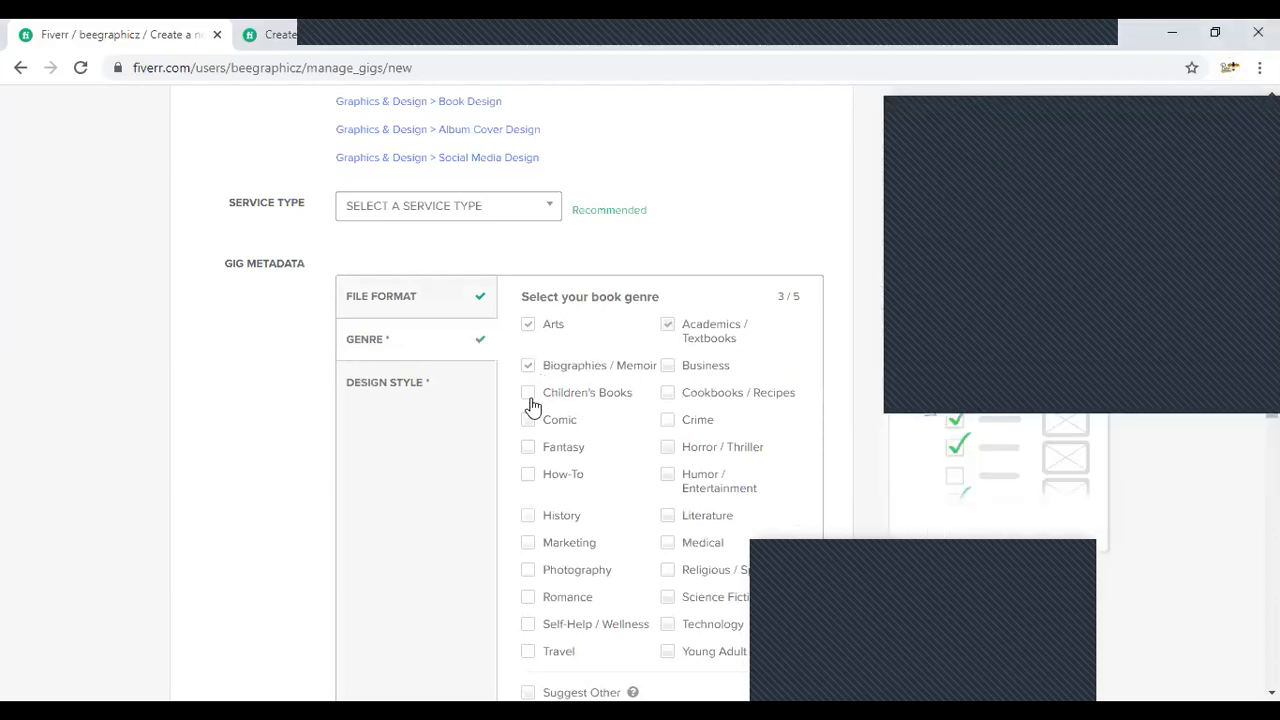
pyautogui.scroll(-2, 538, 449)
pyautogui.click(529, 234)
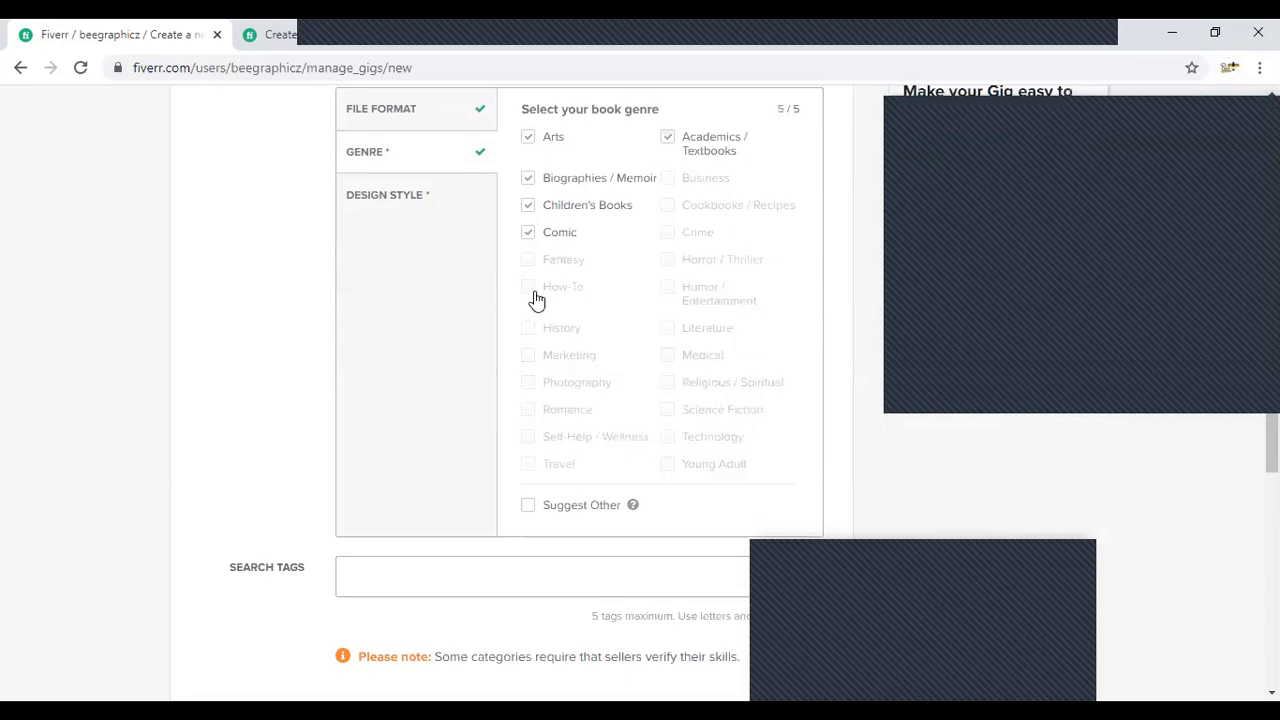
pyautogui.click(528, 234)
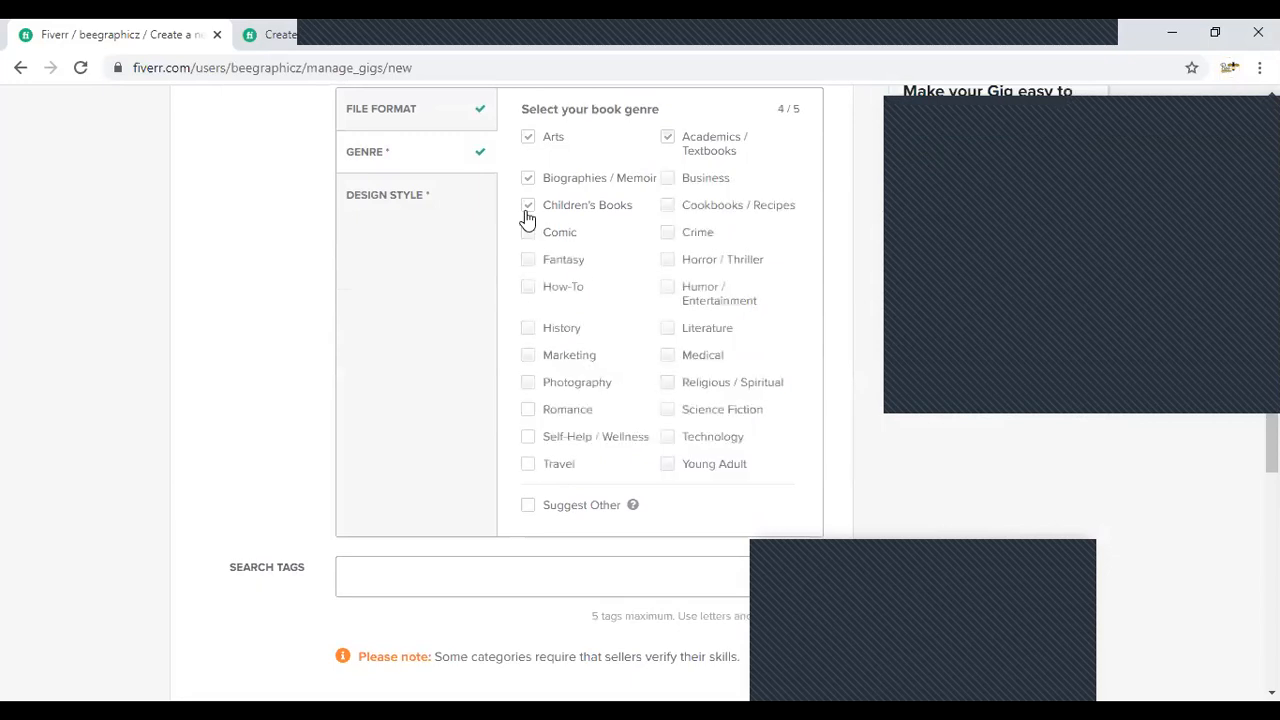
pyautogui.click(676, 210)
pyautogui.click(668, 357)
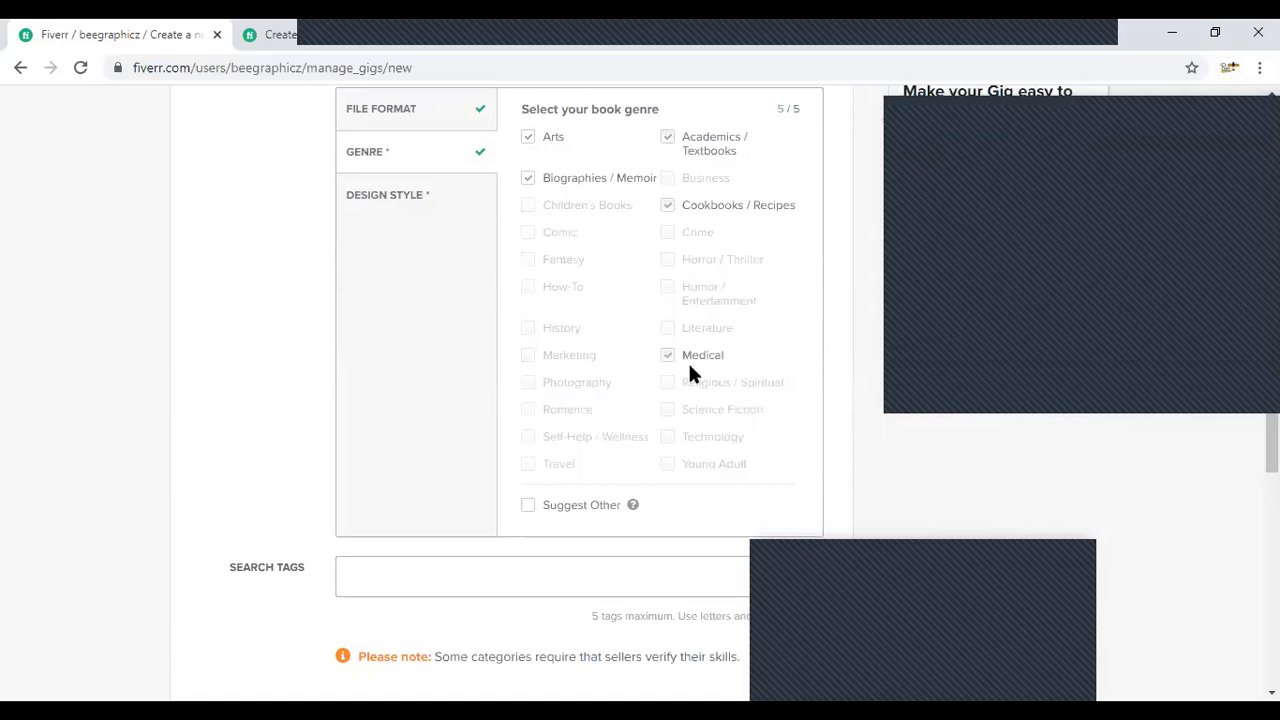
# - Set the gig's design style to Illustrative in the metadata section
pyautogui.scroll(-1, 440, 454)
pyautogui.scroll(1, 463, 451)
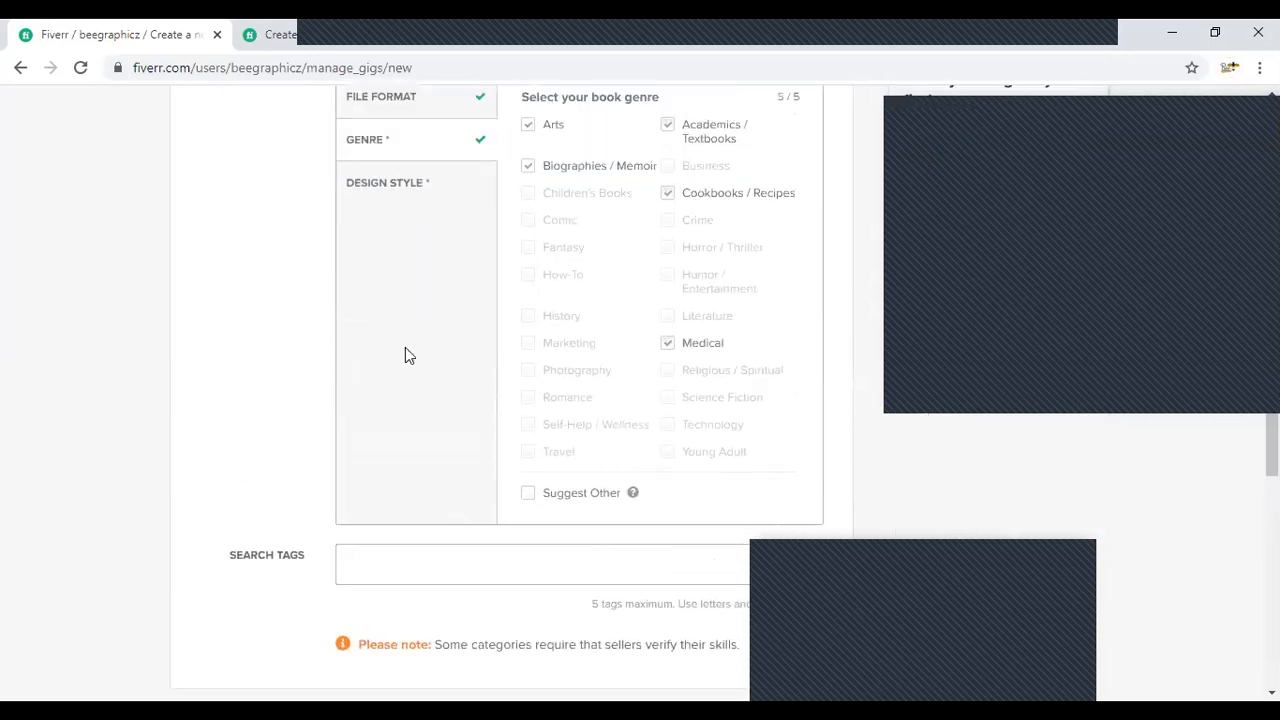
pyautogui.click(403, 197)
pyautogui.scroll(1, 574, 374)
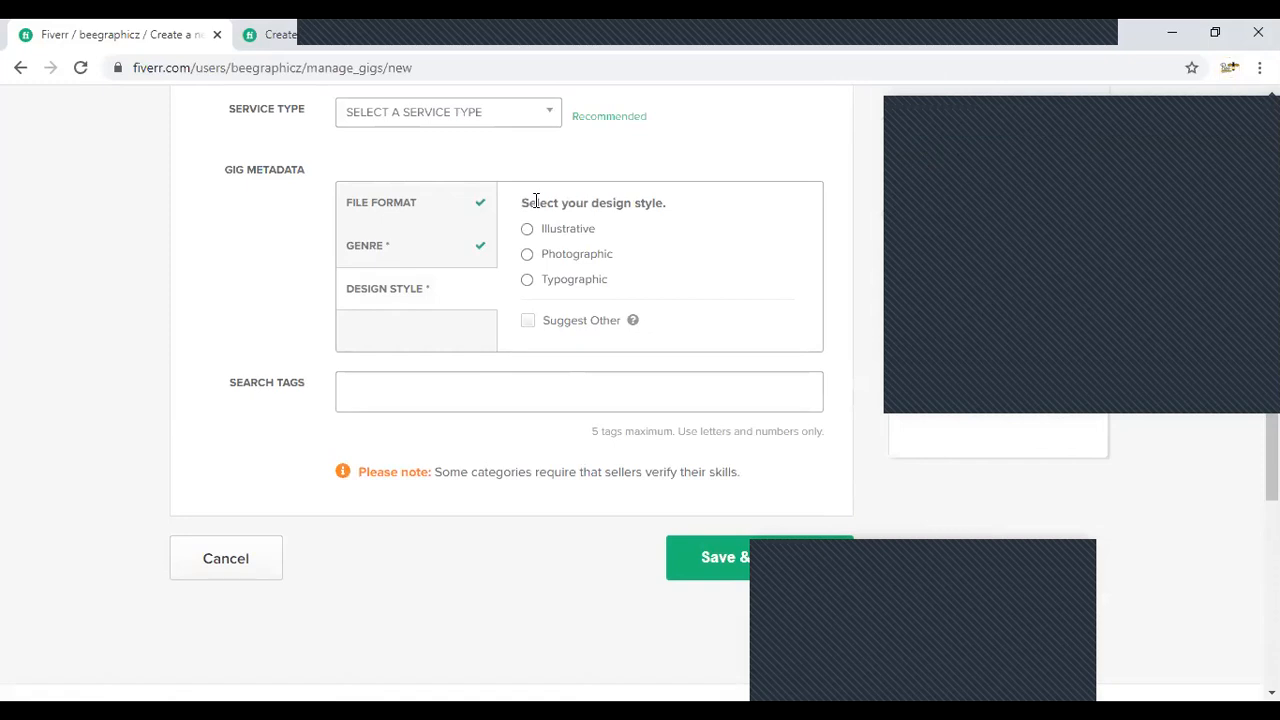
pyautogui.click(531, 231)
# - Look back over the new gig's title, category, service type and metadata entries
pyautogui.click(457, 391)
pyautogui.scroll(2, 500, 401)
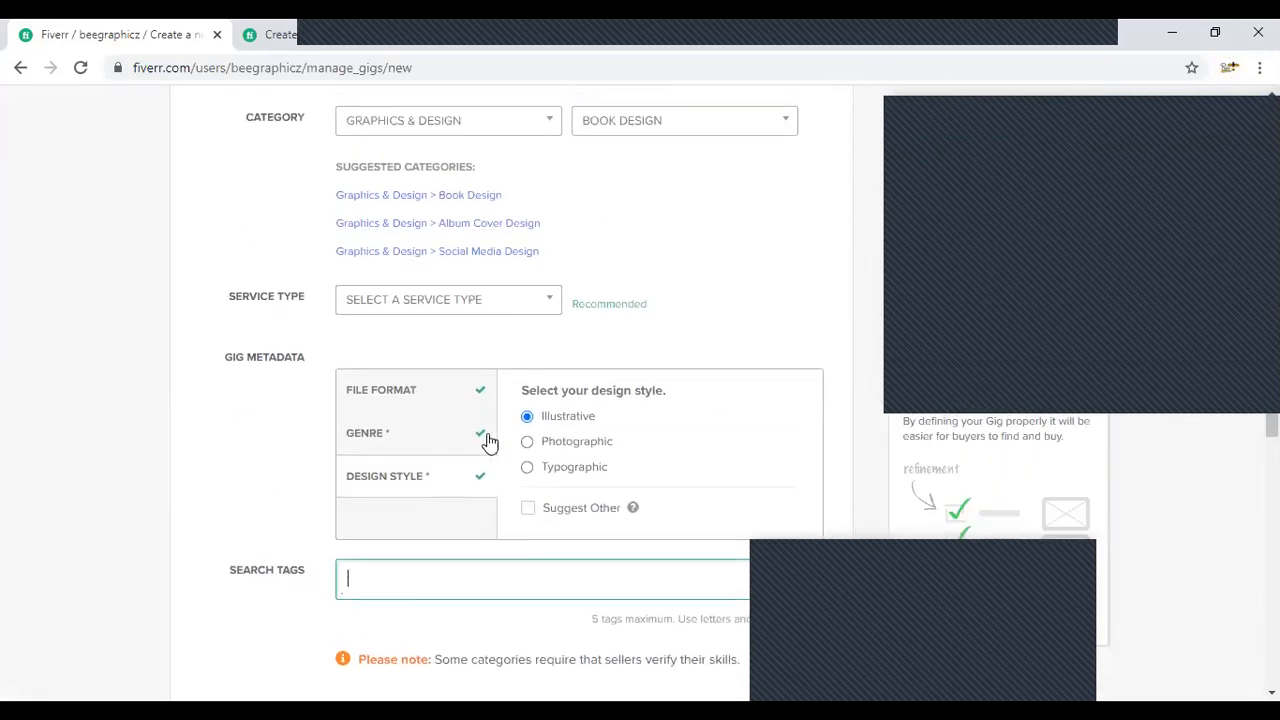
pyautogui.scroll(2, 493, 509)
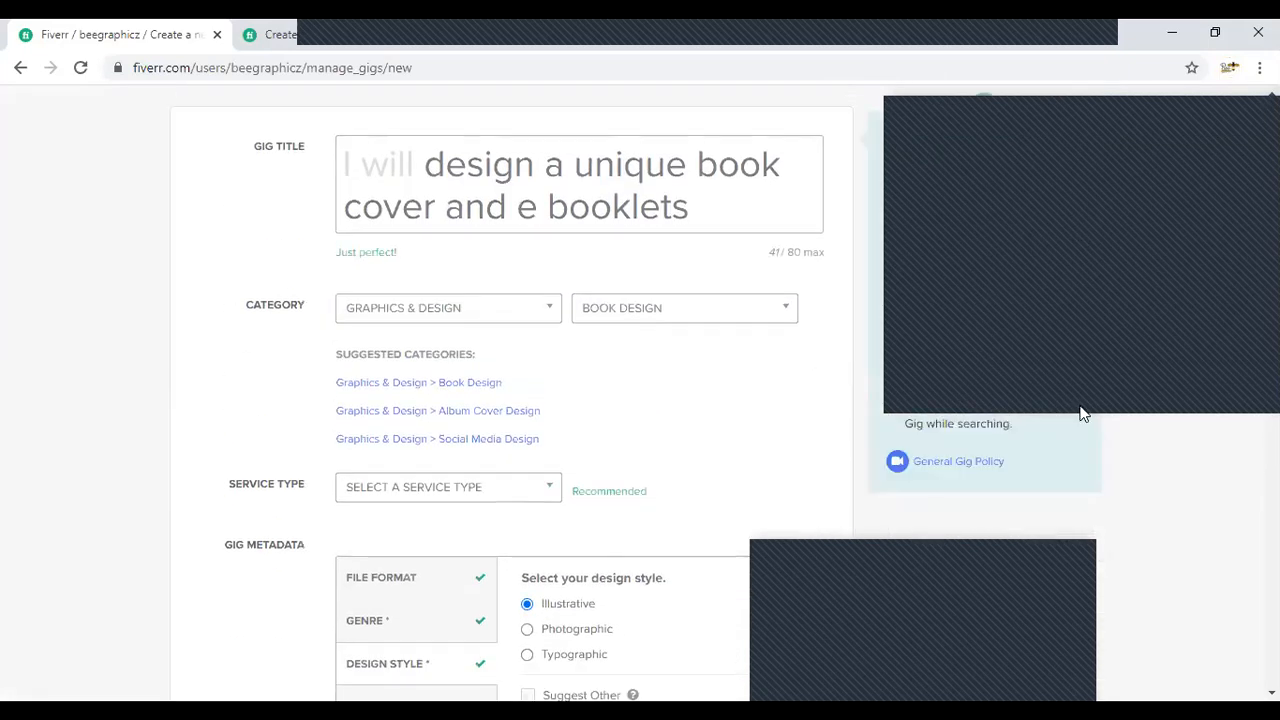
pyautogui.moveTo(977, 415); pyautogui.dragTo(841, 55)
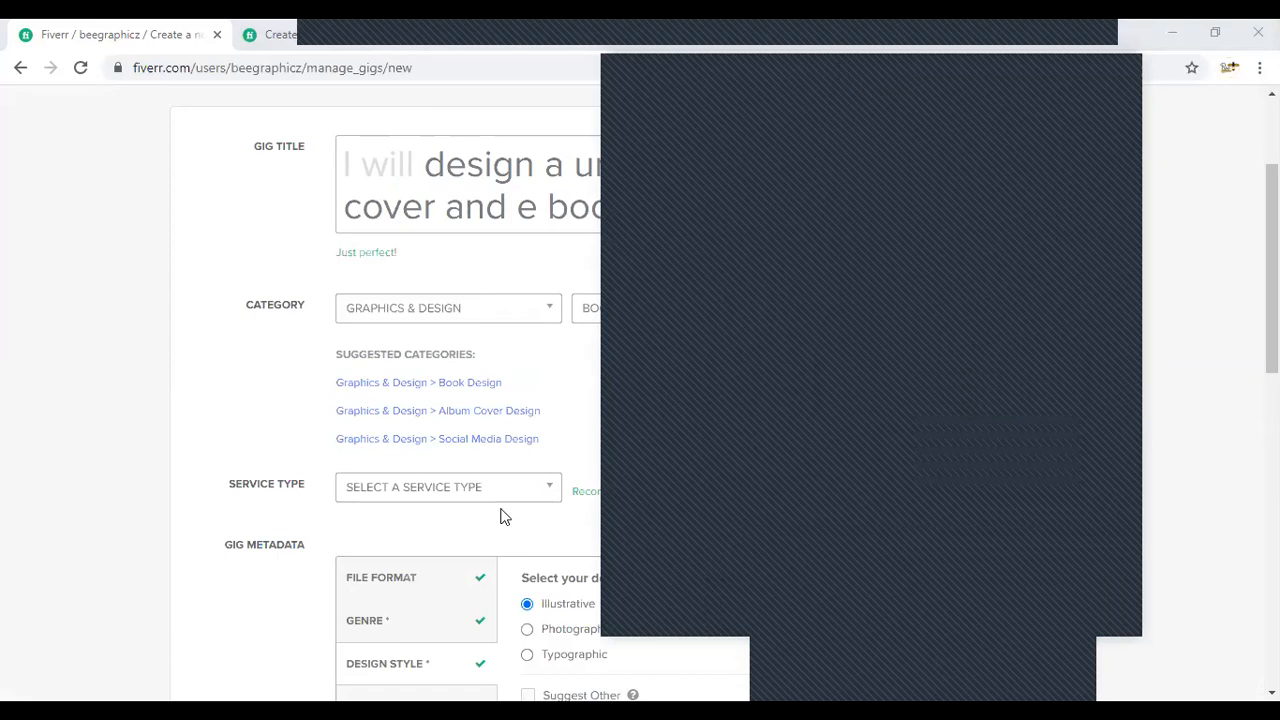
pyautogui.scroll(-4, 417, 397)
pyautogui.click(417, 392)
pyautogui.scroll(1, 416, 395)
pyautogui.scroll(3, 416, 400)
pyautogui.scroll(-3, 414, 406)
pyautogui.scroll(2, 414, 406)
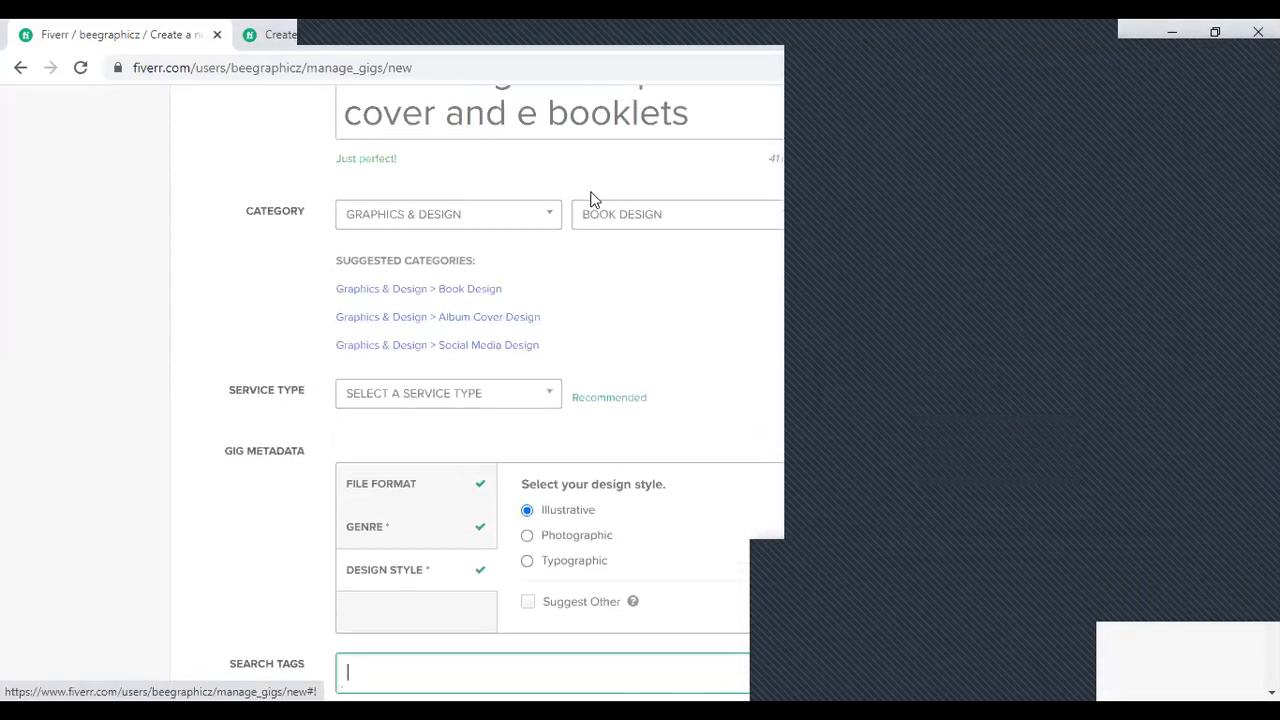
pyautogui.scroll(2, 590, 200)
pyautogui.scroll(-4, 720, 280)
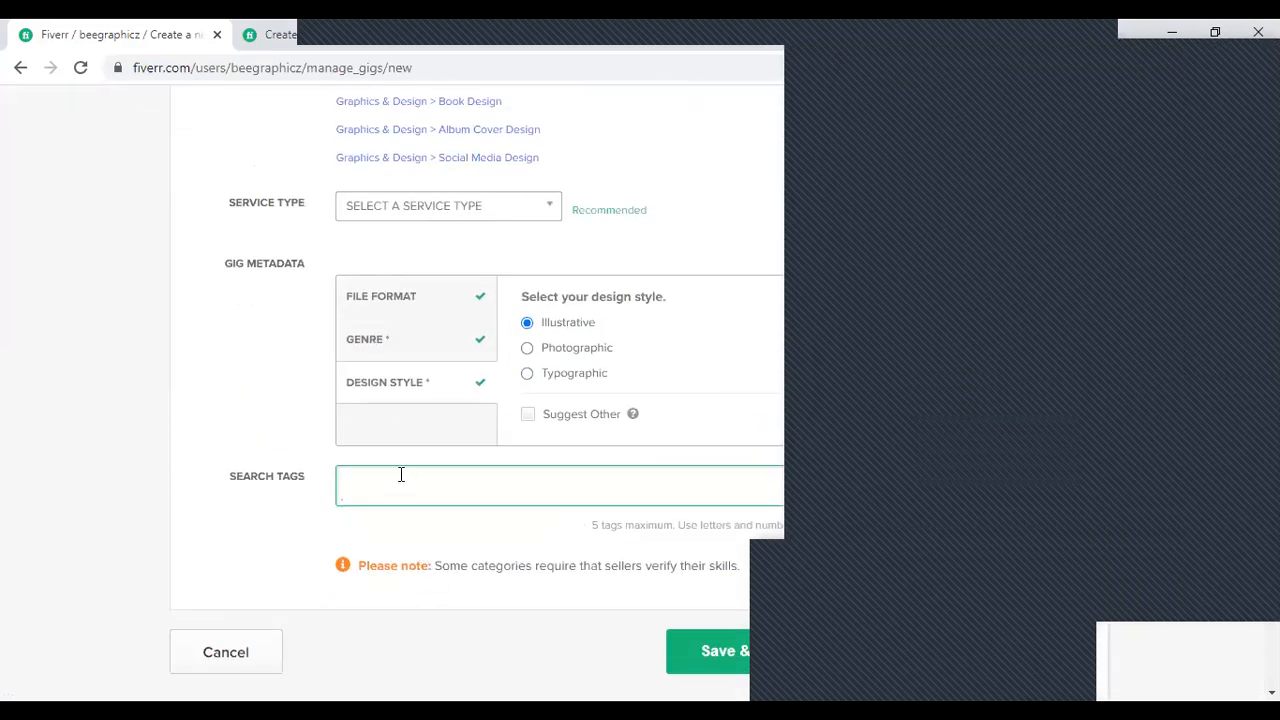
# - Add "book cover" as the gig's first search tag
pyautogui.write('book')
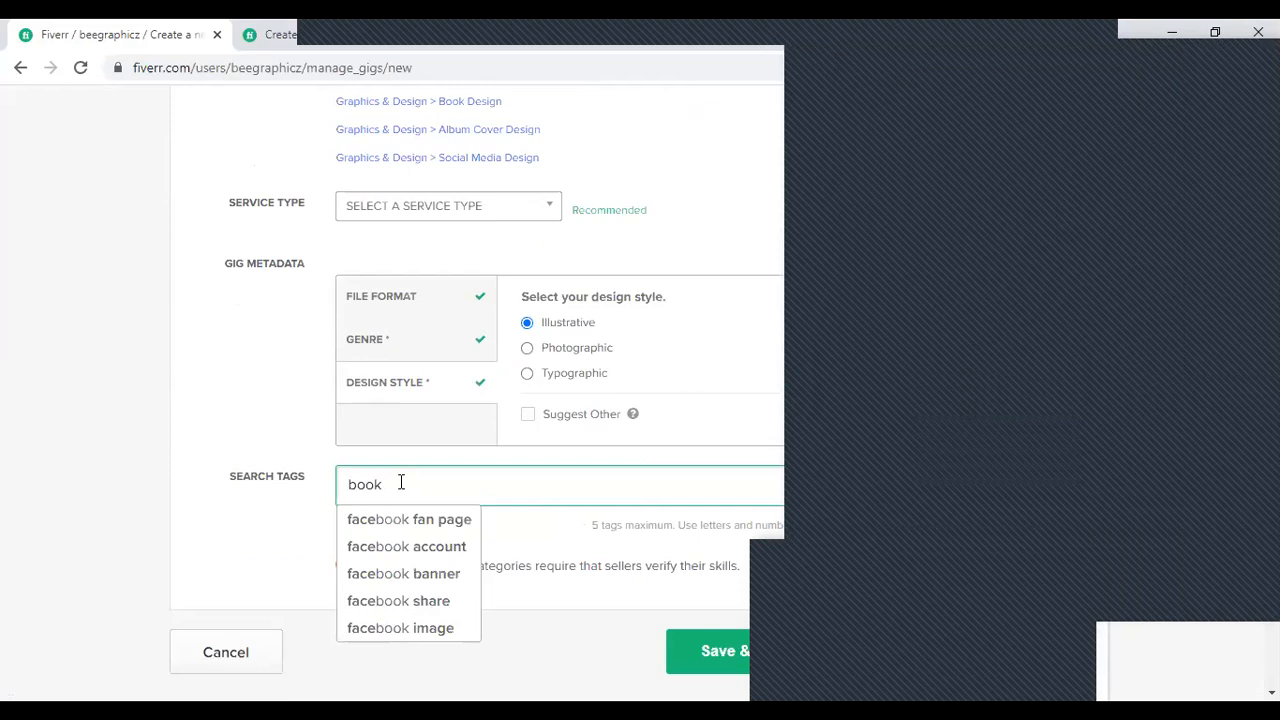
pyautogui.write(' cpver')
pyautogui.press('BackSpace')
pyautogui.press('BackSpace')
pyautogui.press('BackSpace')
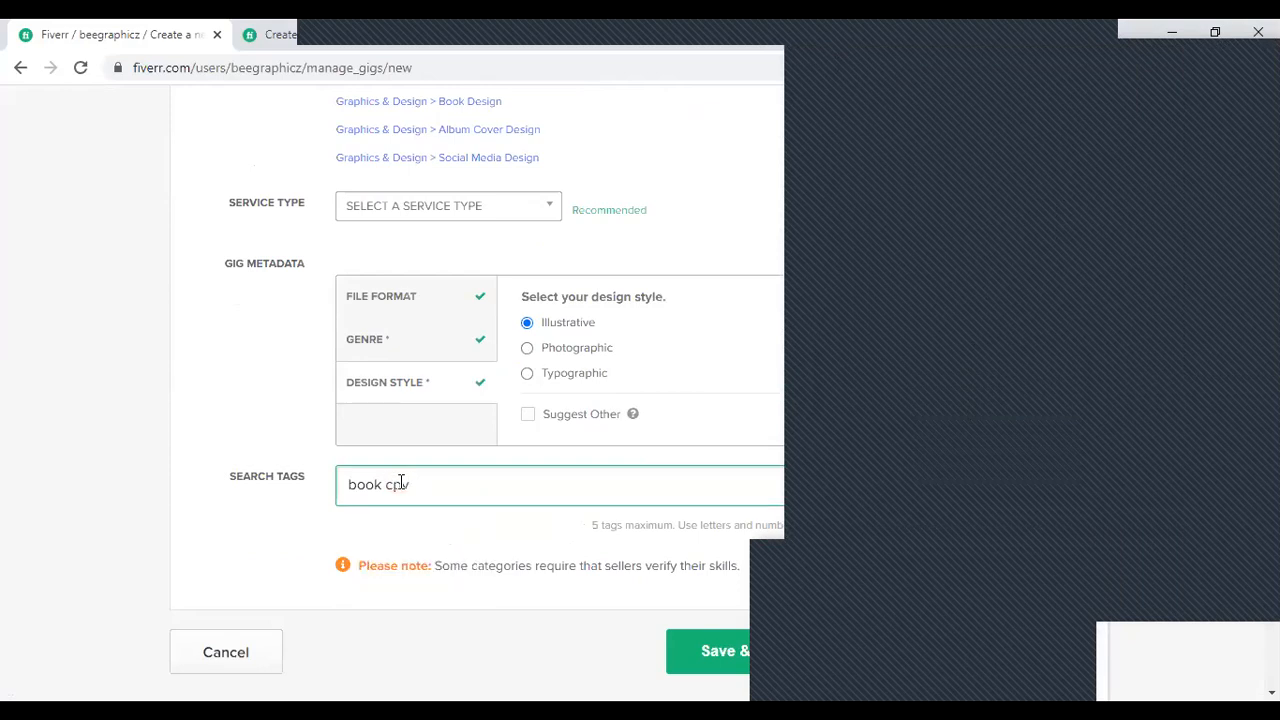
pyautogui.press('BackSpace')
pyautogui.press('BackSpace')
pyautogui.write('over')
pyautogui.press('Return')
# - Add the search tags "ebooks" and the suggested "graphics design" to the gig
pyautogui.write('ebooks')
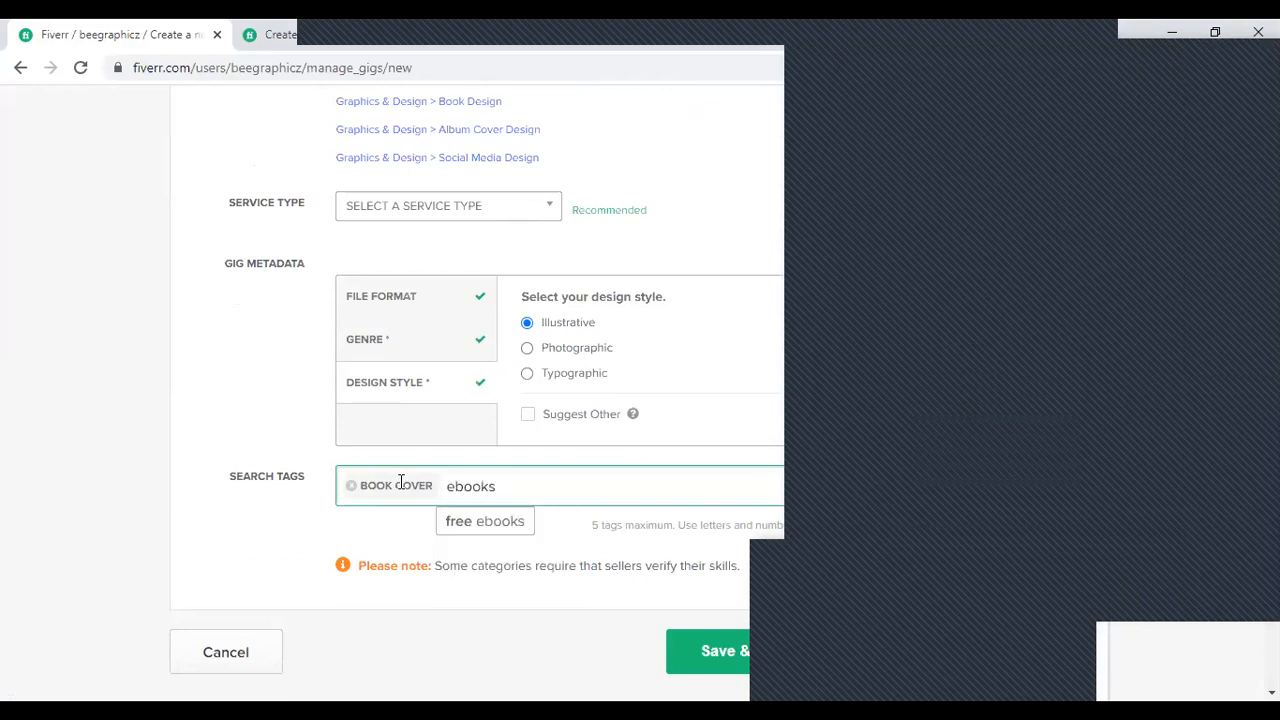
pyautogui.press('Return')
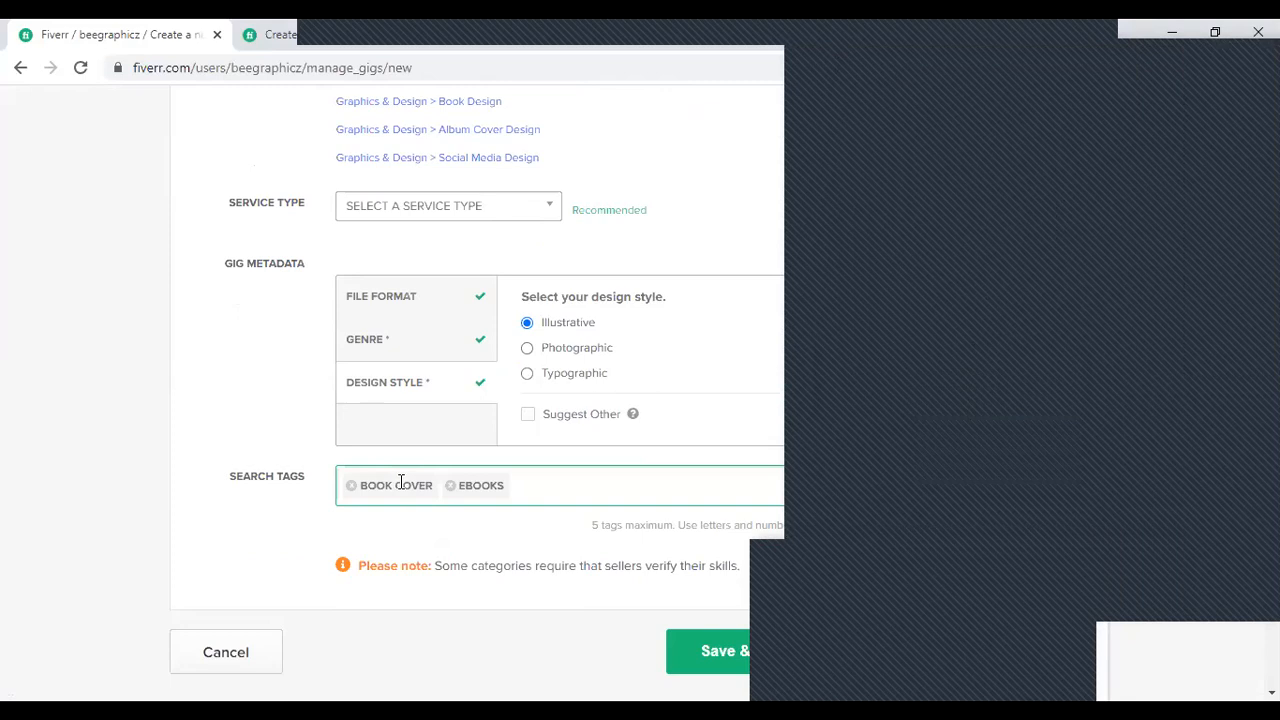
pyautogui.write('graphics')
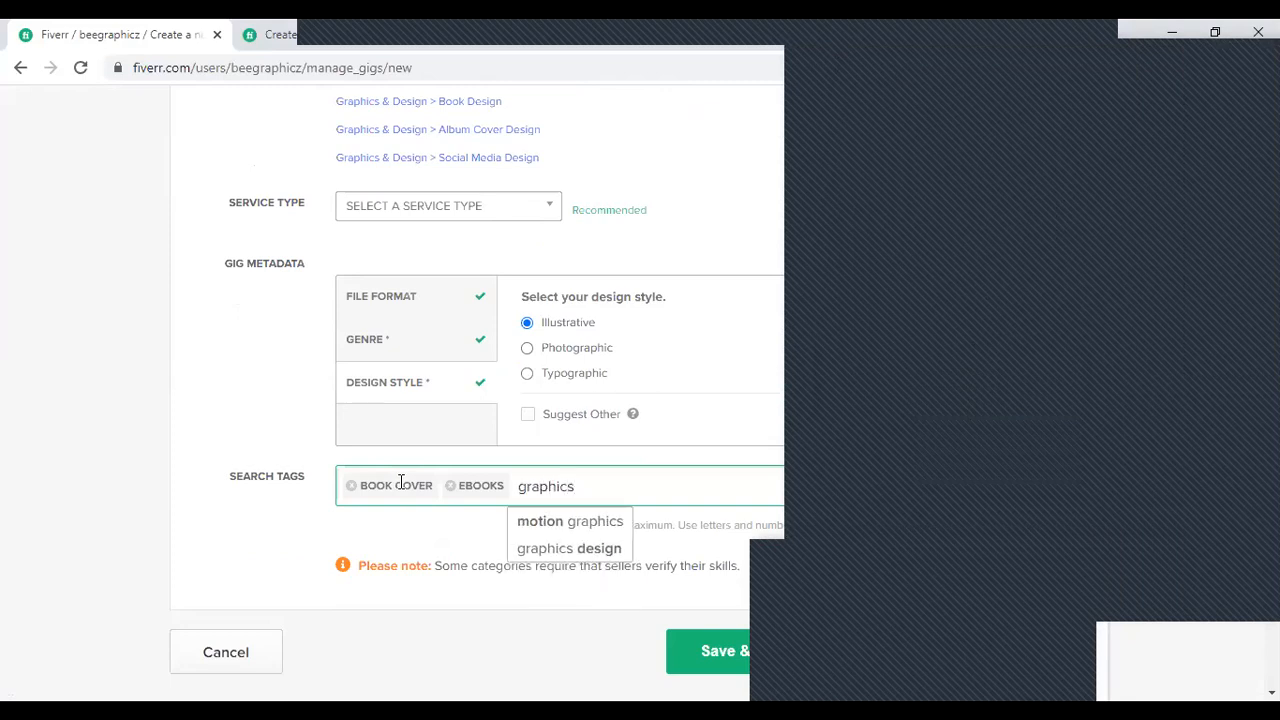
pyautogui.press('Down')
pyautogui.press('Down')
pyautogui.press('Return')
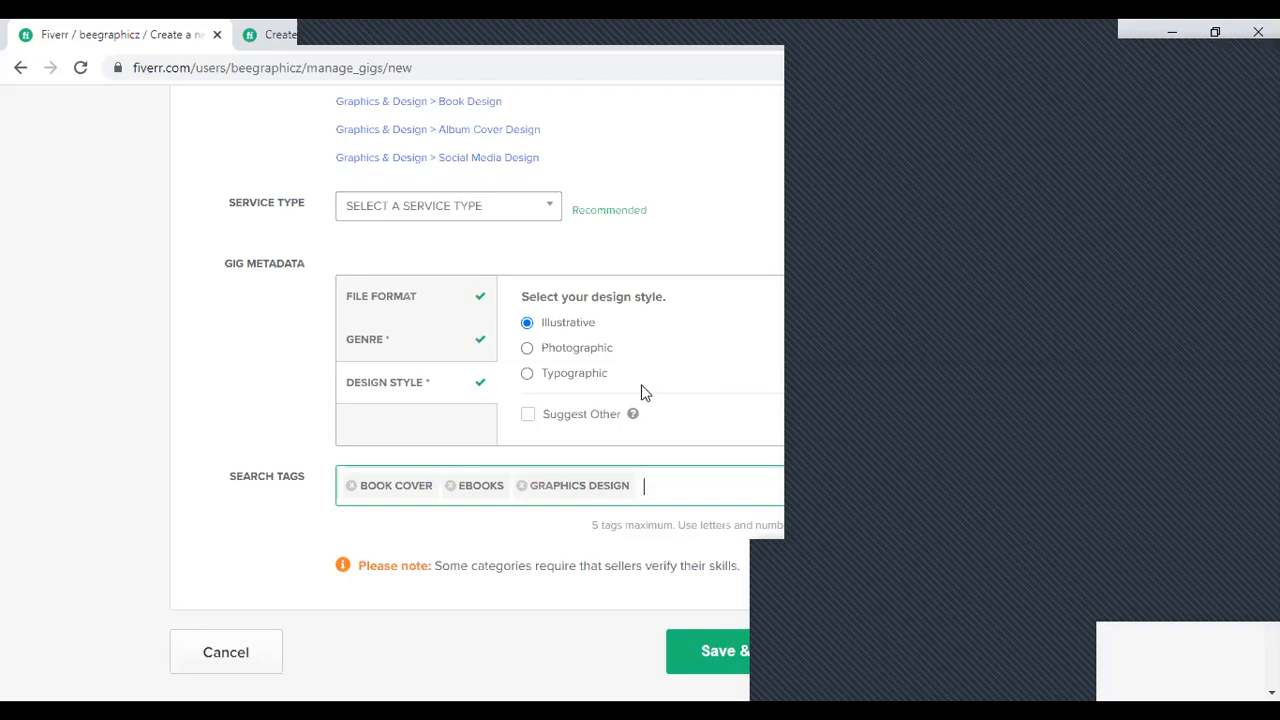
# - Add "covid19" as the gig's fourth search tag
pyautogui.write('cornd1')
pyautogui.write('9')
pyautogui.click(793, 653)
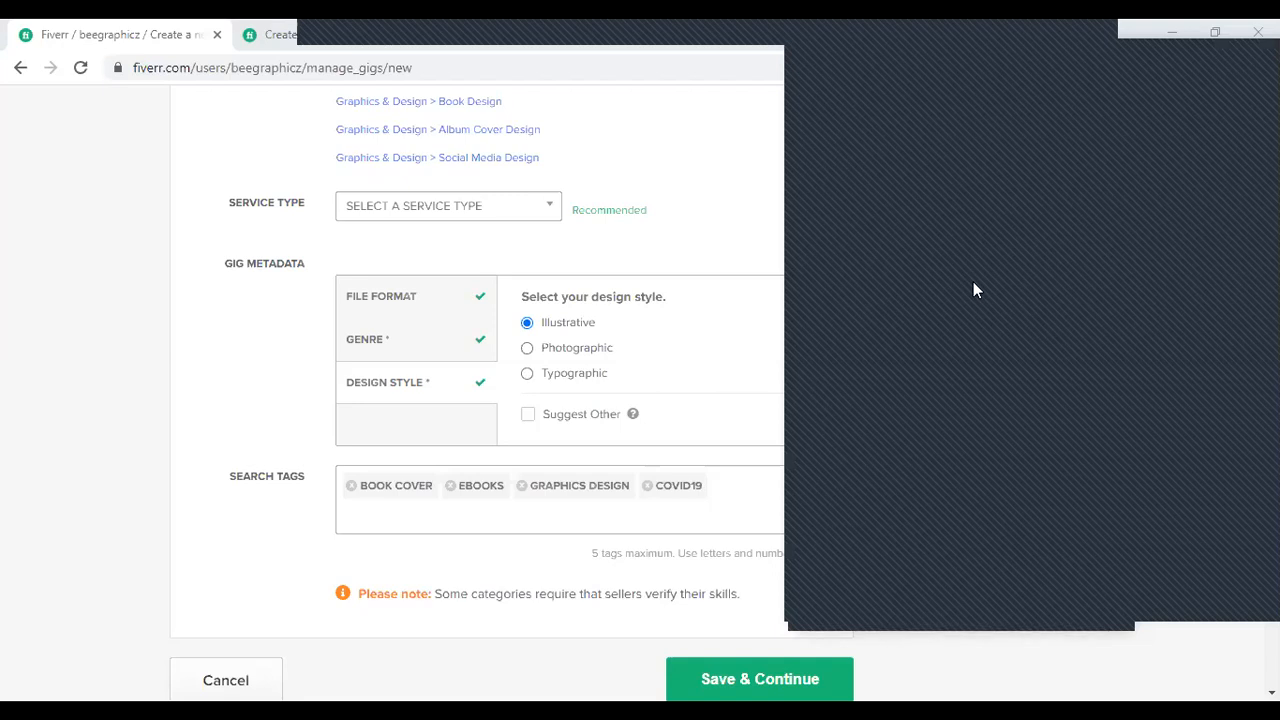
# - Add "illustrative ebooks" as the gig's fifth search tag
pyautogui.click(733, 492)
pyautogui.write('i')
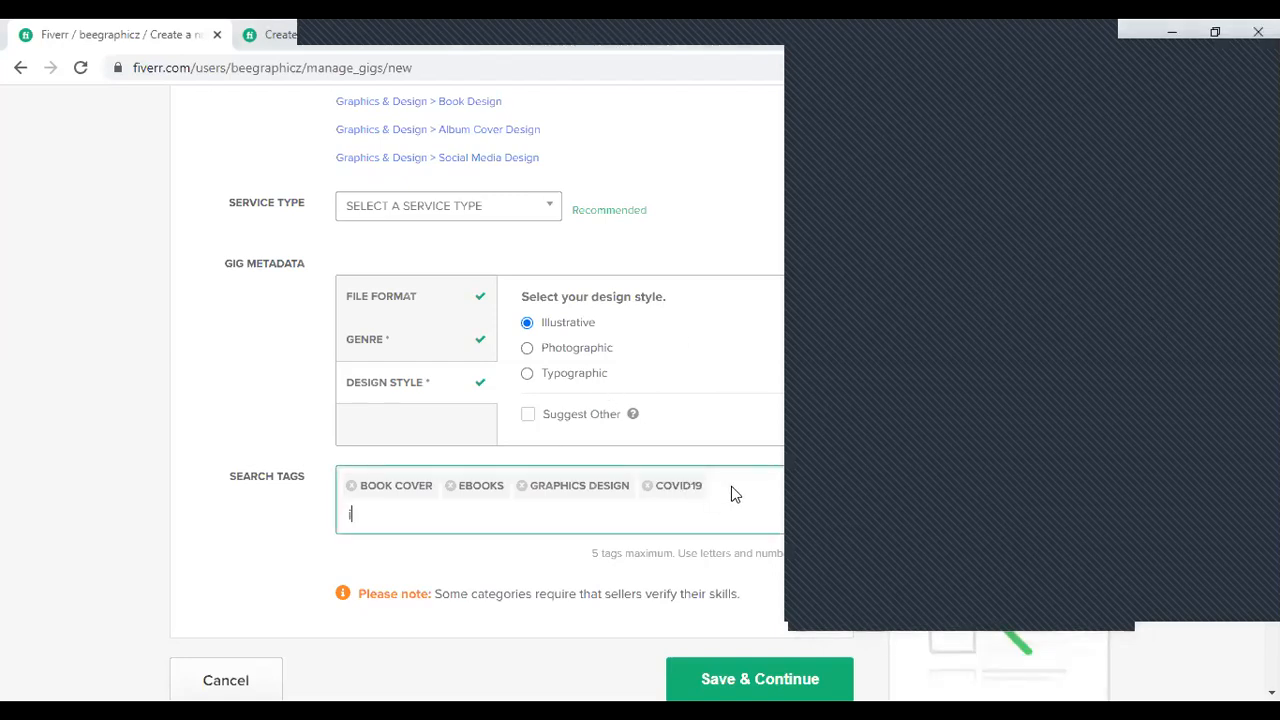
pyautogui.write('llustra')
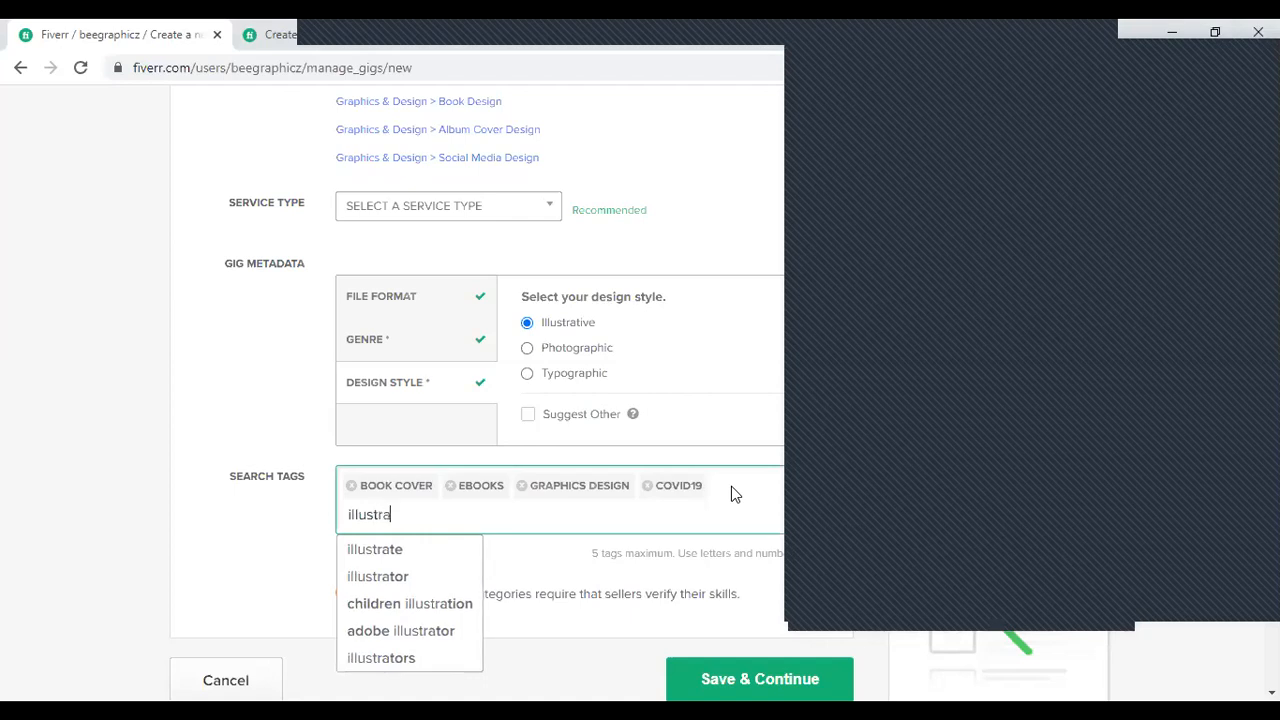
pyautogui.write('tive book co')
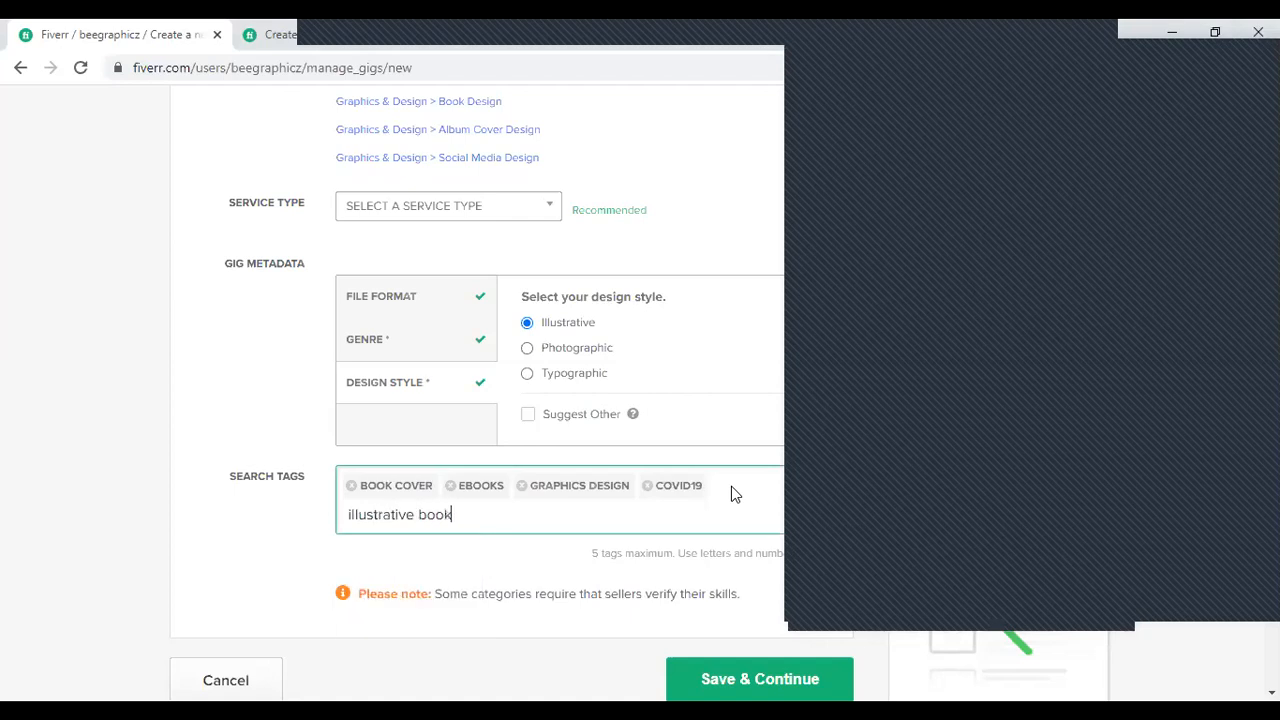
pyautogui.press('BackSpace')
pyautogui.press('BackSpace')
pyautogui.press('BackSpace')
pyautogui.press('BackSpace')
pyautogui.press('BackSpace')
pyautogui.press('BackSpace')
pyautogui.press('BackSpace')
pyautogui.write('ebooks')
pyautogui.press('Return')
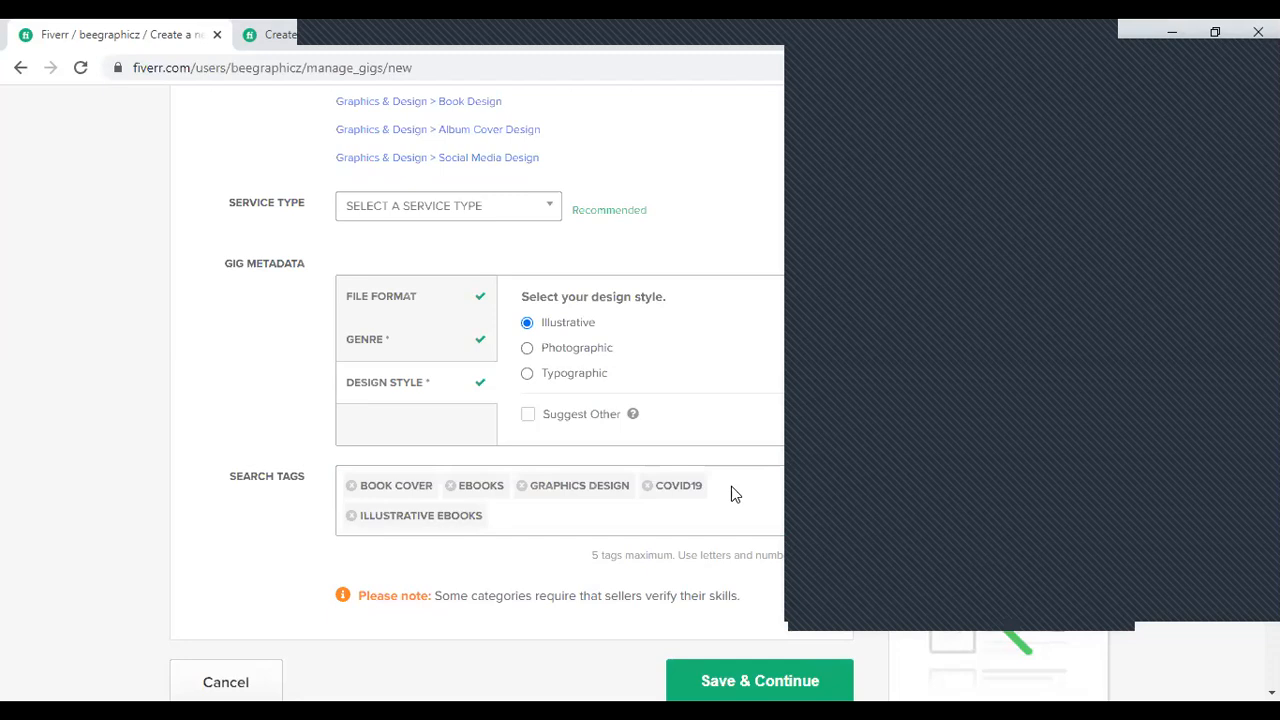
# - Replace the word "unique" with "Professional" in the gig title
pyautogui.scroll(5, 466, 566)
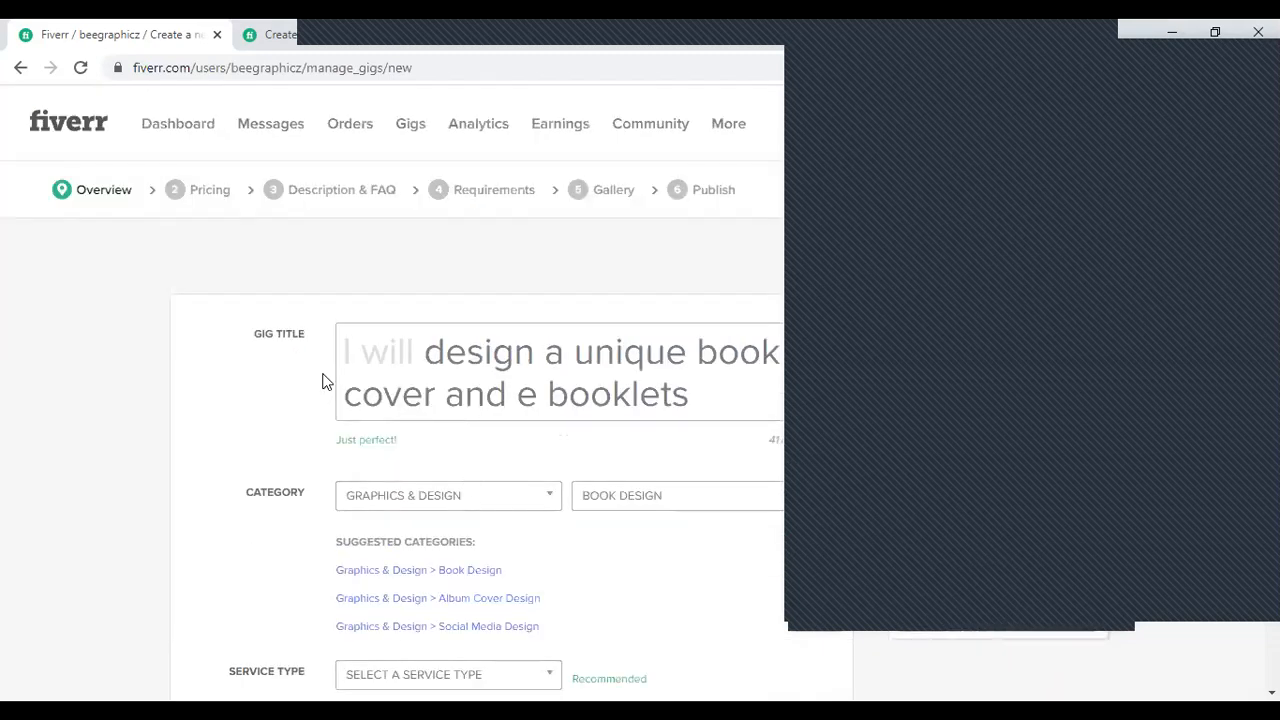
pyautogui.scroll(-2, 330, 480)
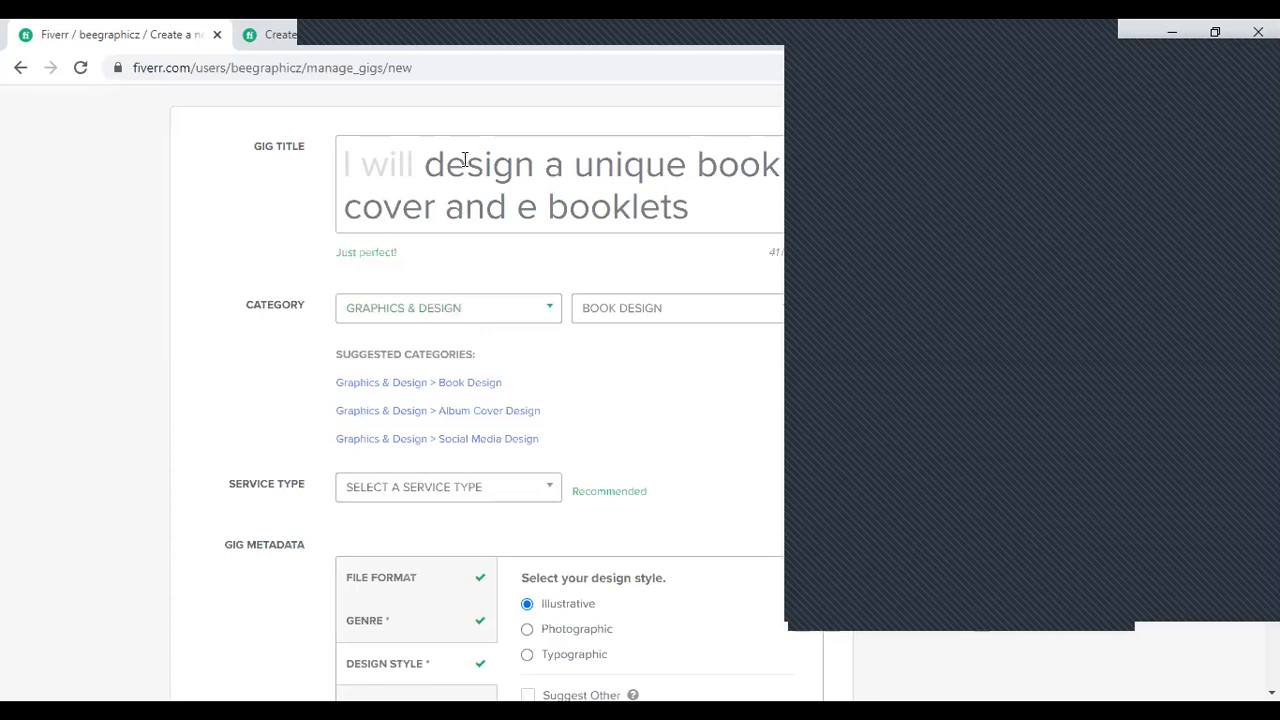
pyautogui.scroll(2, 366, 331)
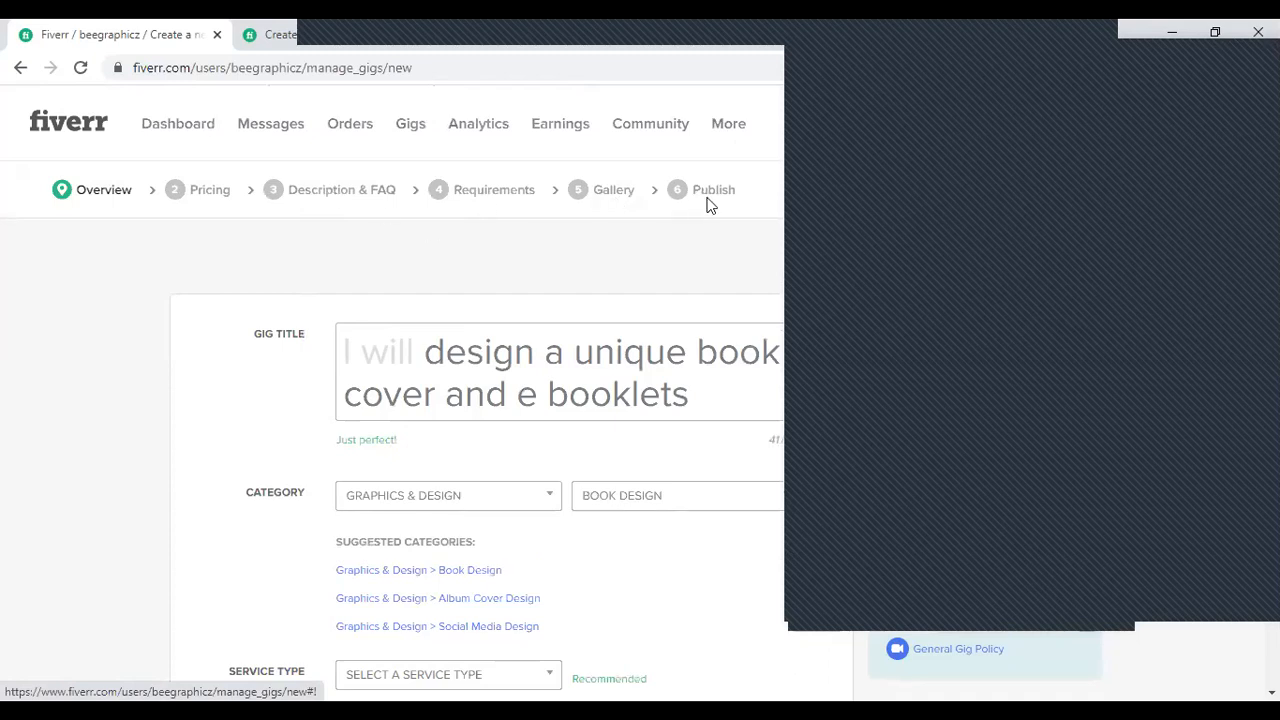
pyautogui.scroll(-5, 743, 506)
pyautogui.scroll(3, 746, 504)
pyautogui.scroll(2, 343, 423)
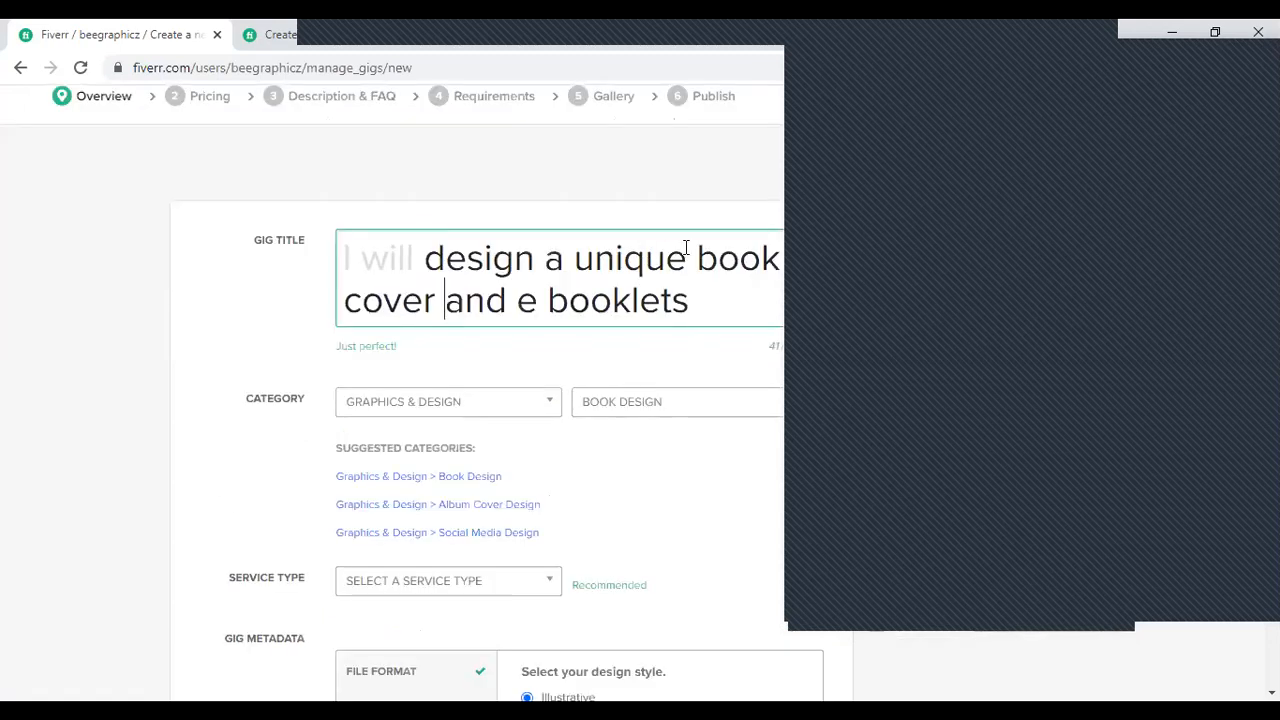
pyautogui.moveTo(686, 247); pyautogui.dragTo(574, 248)
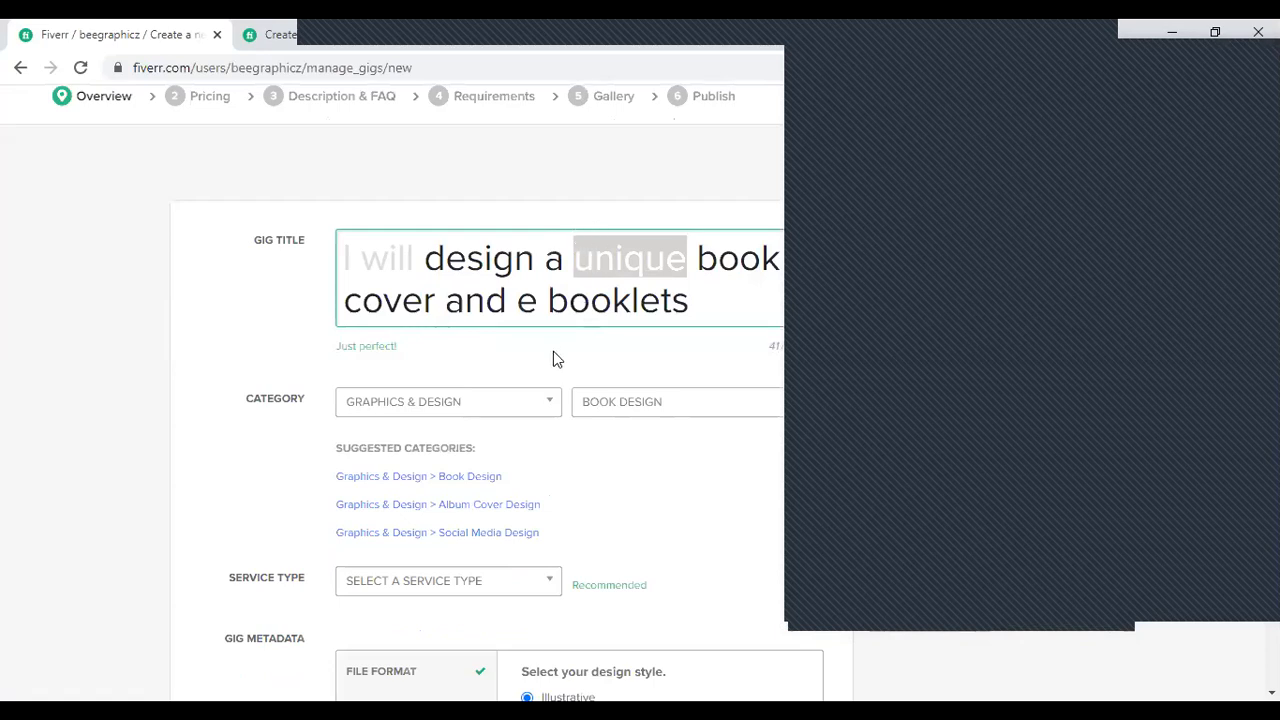
pyautogui.write('Profes')
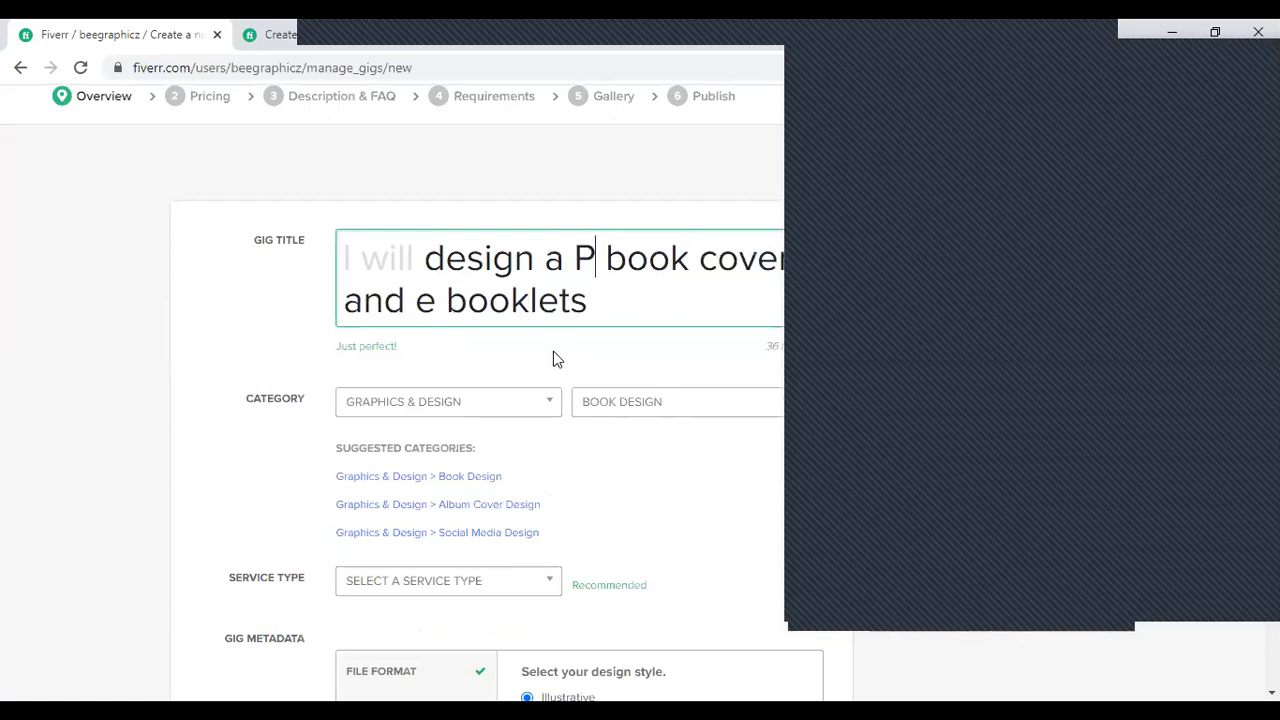
pyautogui.write('sional')
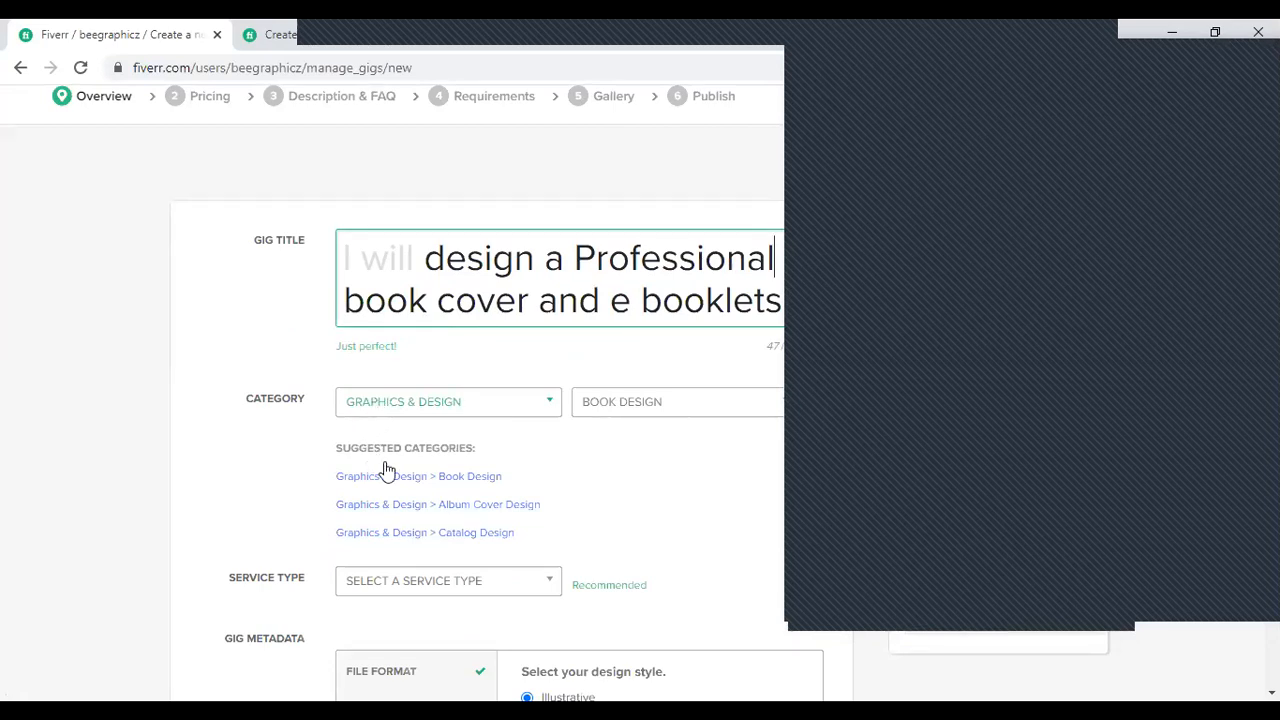
# - Keep the Book Design subcategory and set the gig's service type to Book Cover Design
pyautogui.click(597, 410)
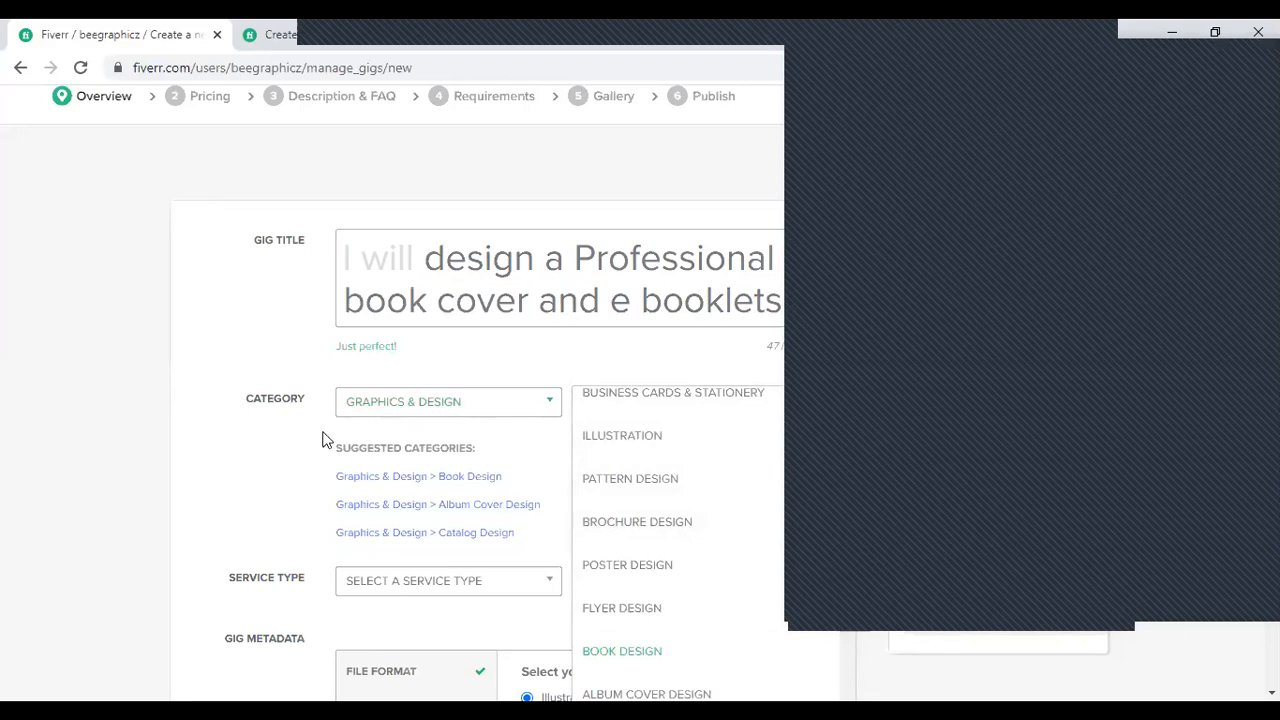
pyautogui.click(114, 473)
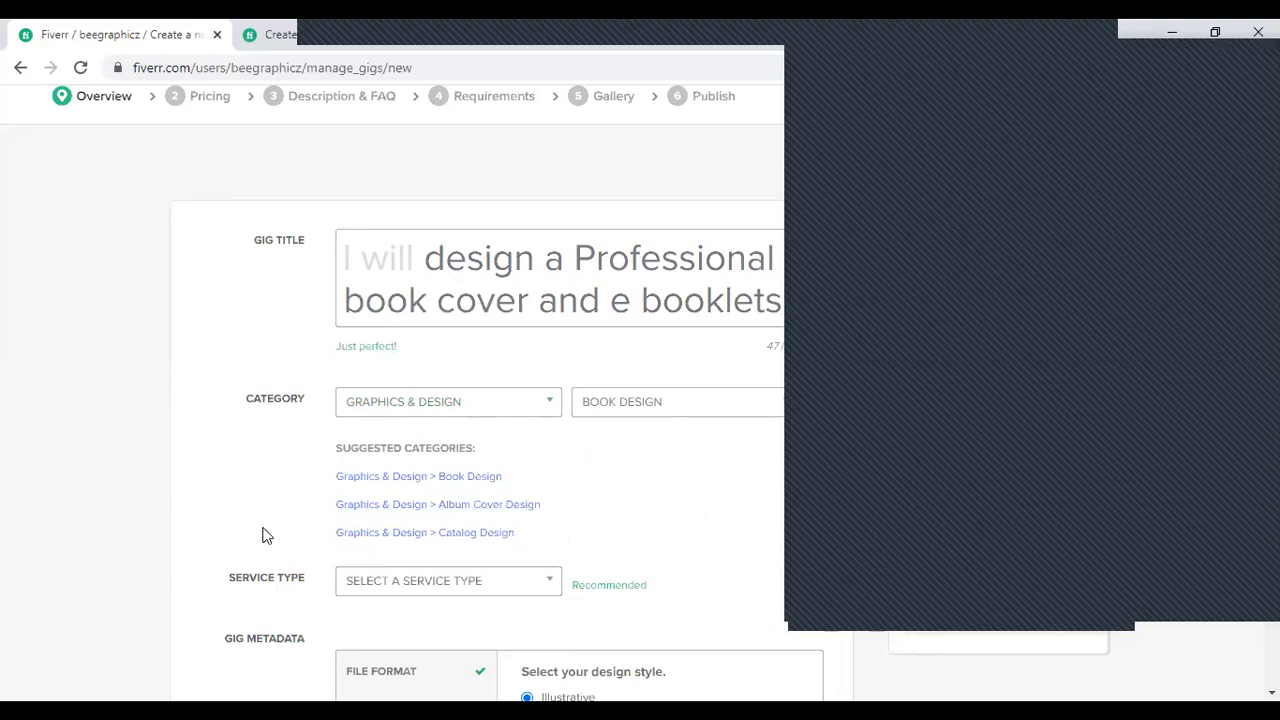
pyautogui.scroll(-1, 270, 555)
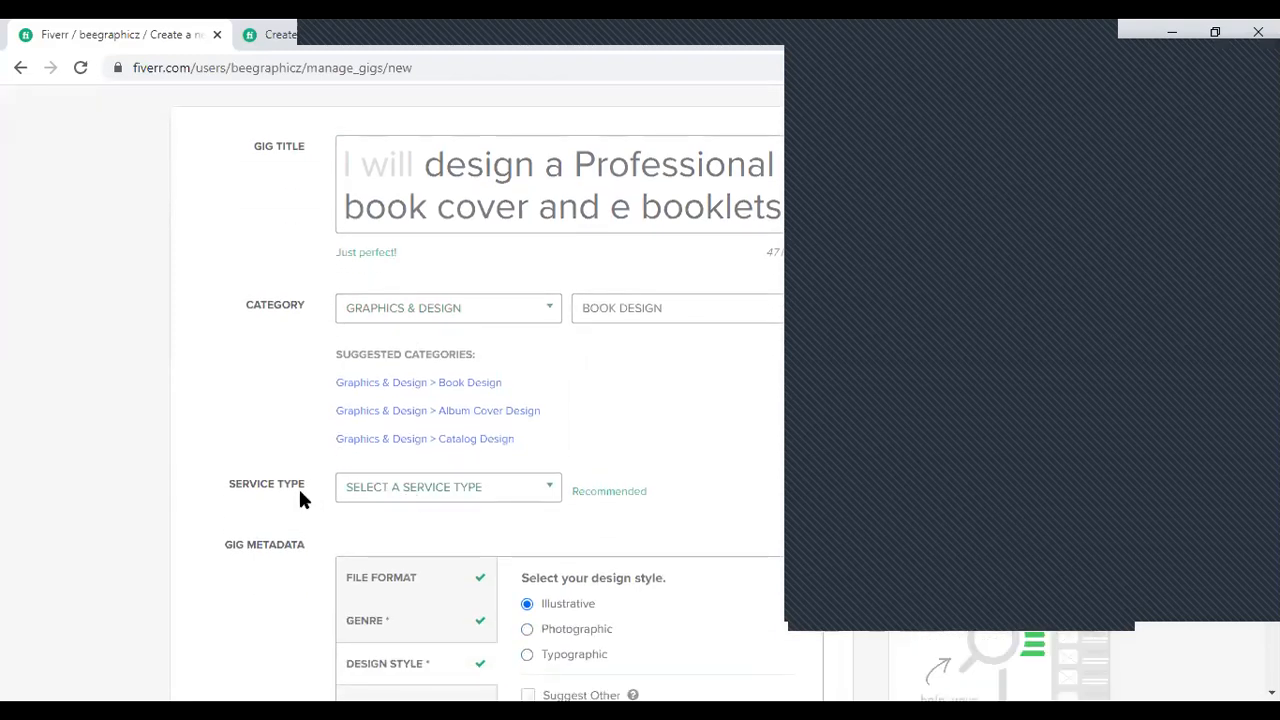
pyautogui.click(354, 492)
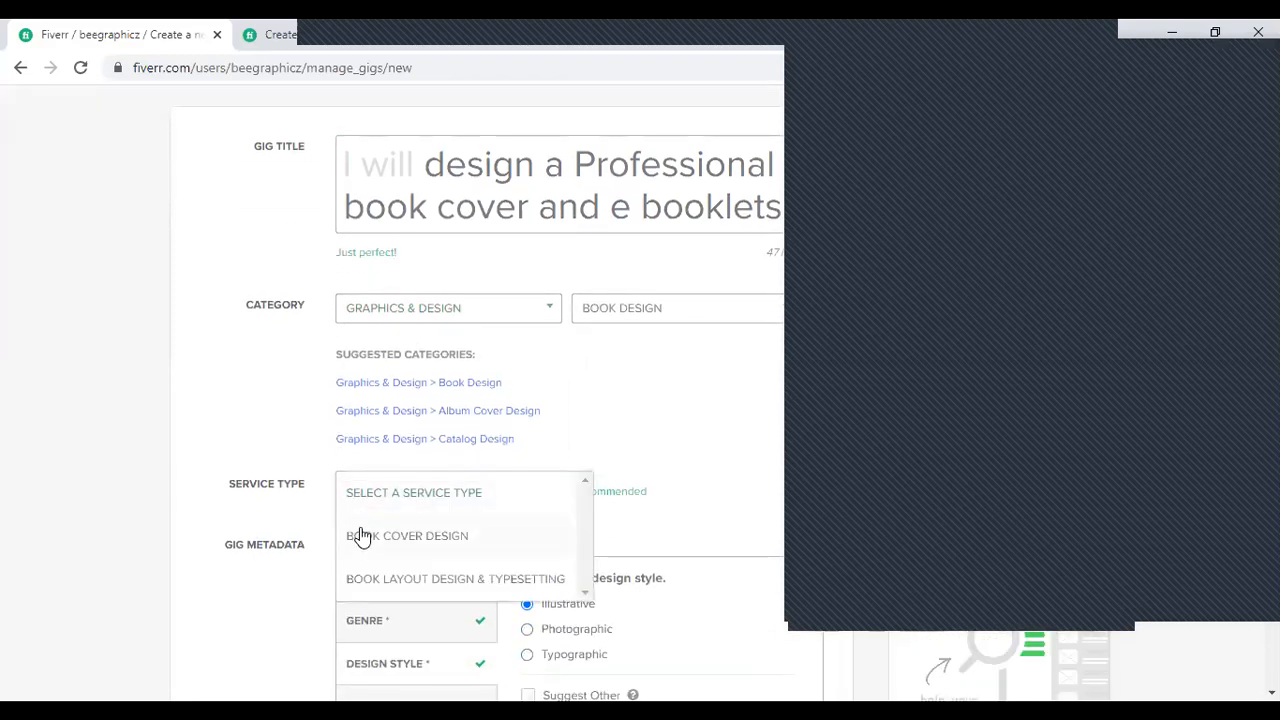
pyautogui.scroll(-1, 362, 538)
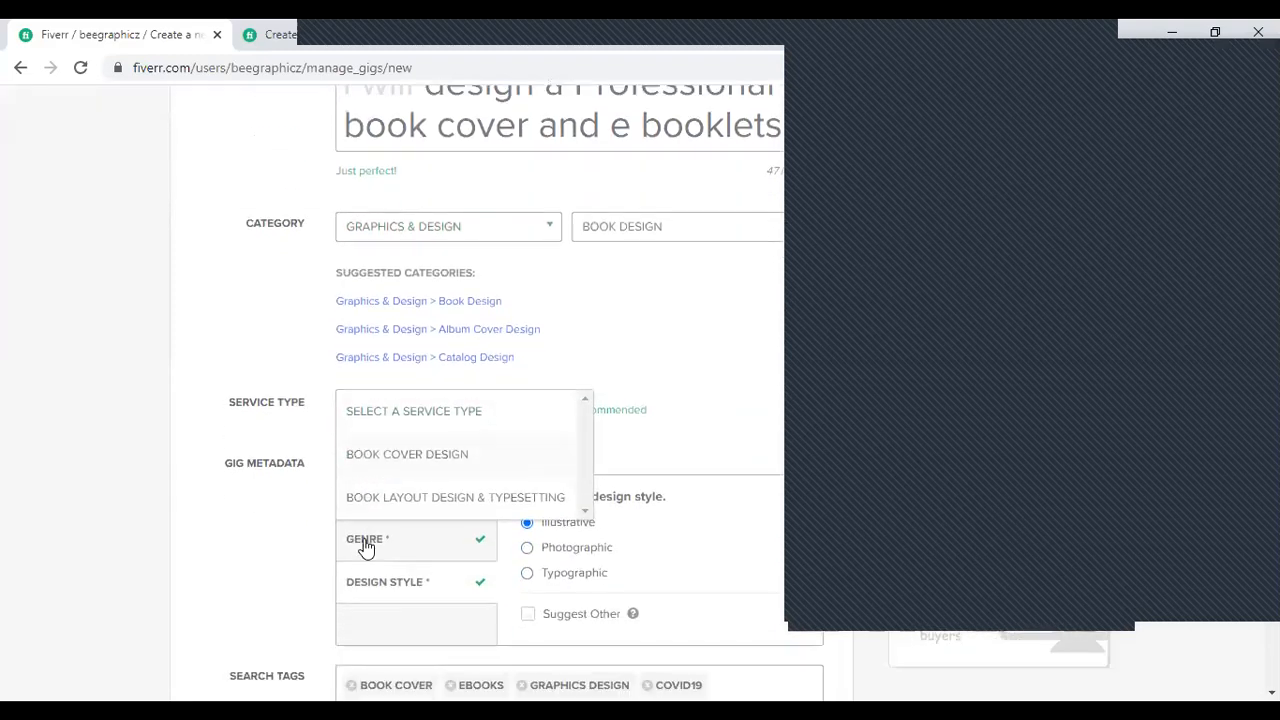
pyautogui.click(388, 441)
# - Select JPG as the file format provided in the gig metadata
pyautogui.click(388, 486)
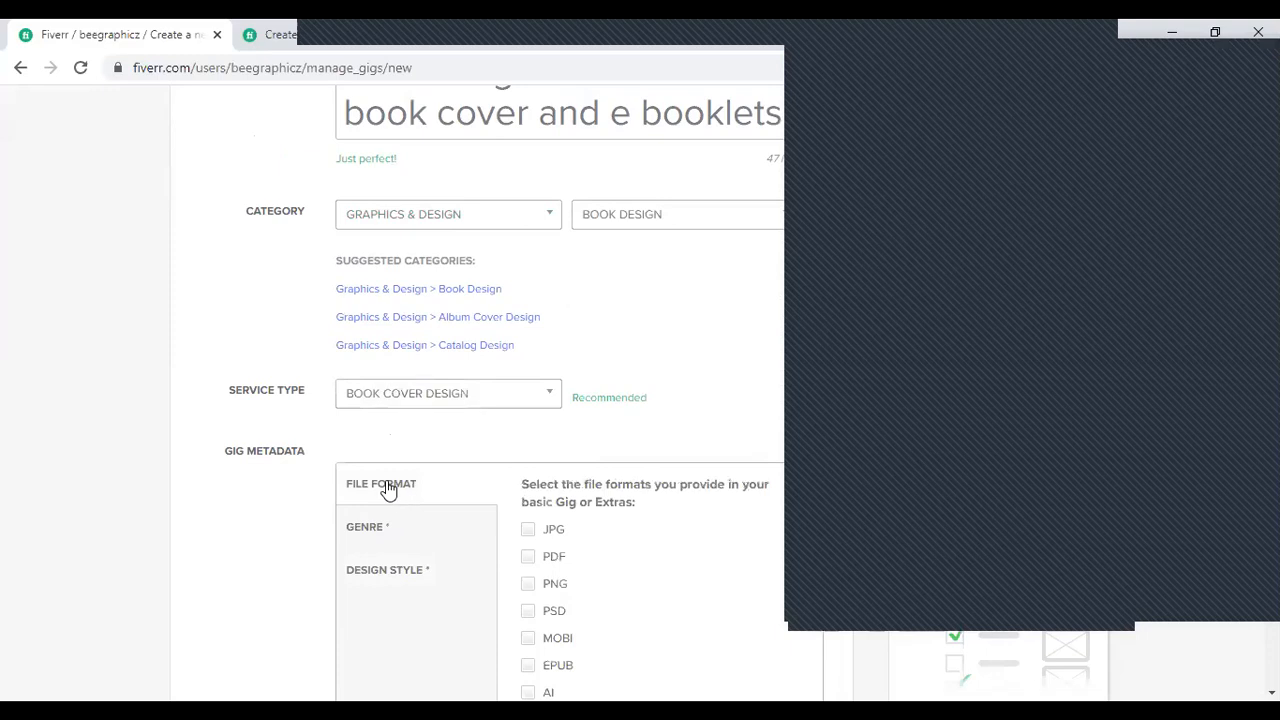
pyautogui.scroll(-3, 401, 570)
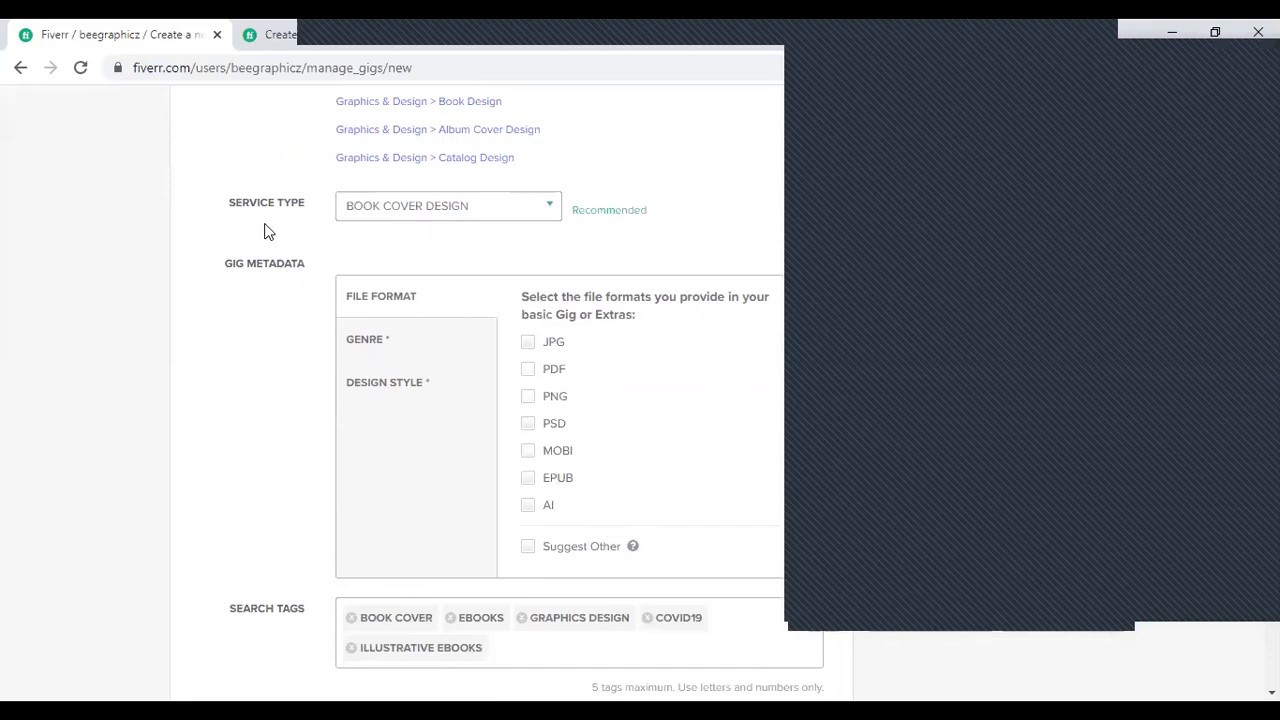
pyautogui.scroll(-2, 500, 421)
pyautogui.scroll(2, 502, 421)
pyautogui.click(521, 343)
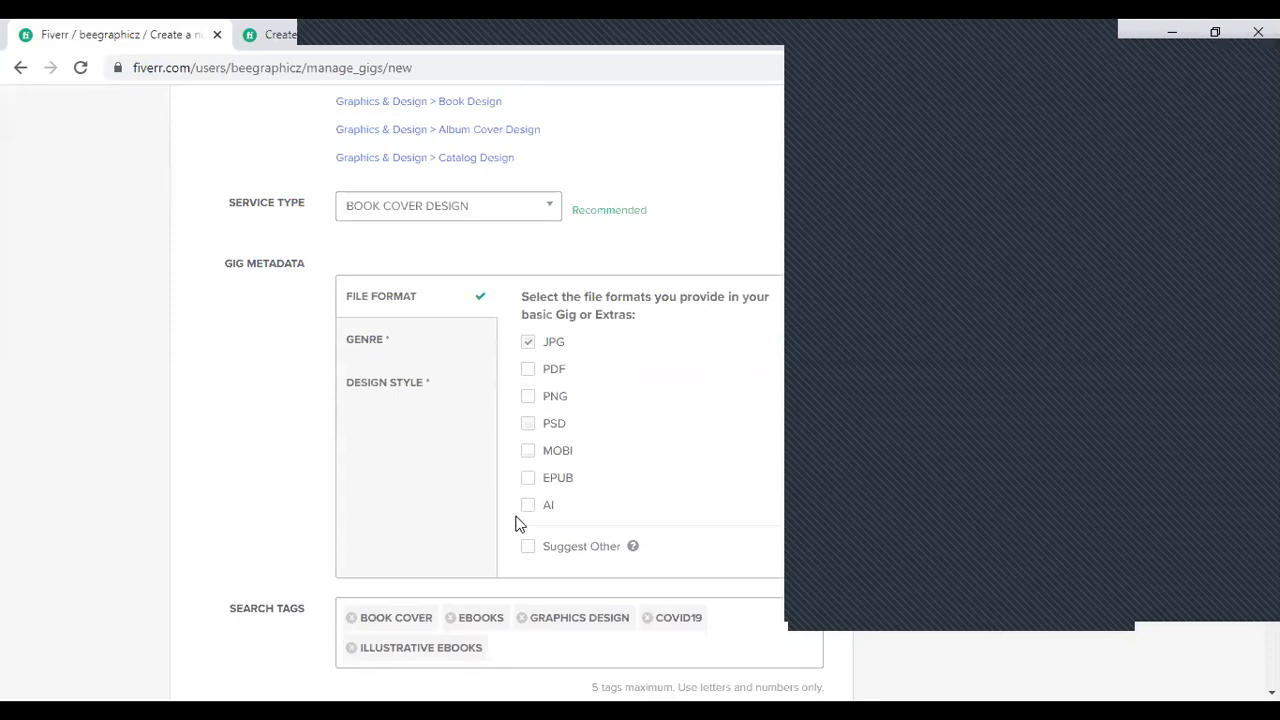
# - Set the book genres to Academics / Textbooks, Biographies / Memoir, Literature, Medical and Self-Help / Wellness, leaving Arts unselected
pyautogui.click(391, 361)
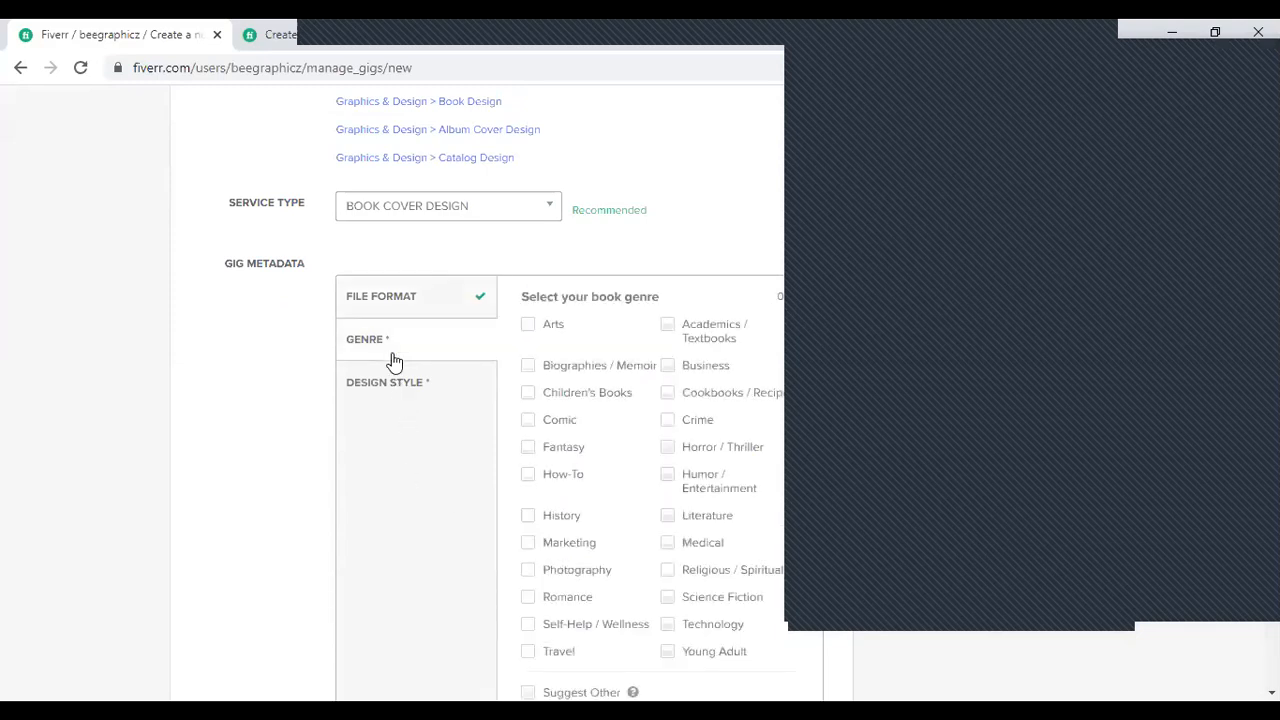
pyautogui.click(531, 324)
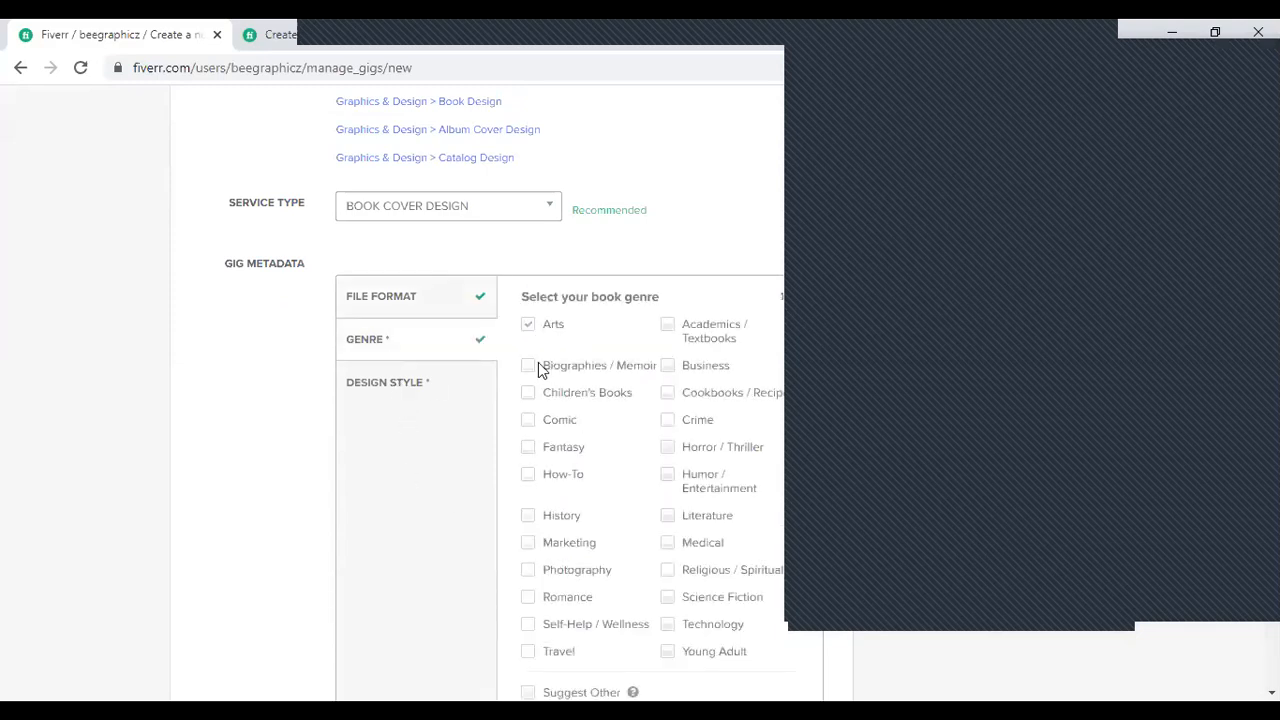
pyautogui.click(678, 555)
pyautogui.scroll(-5, 620, 580)
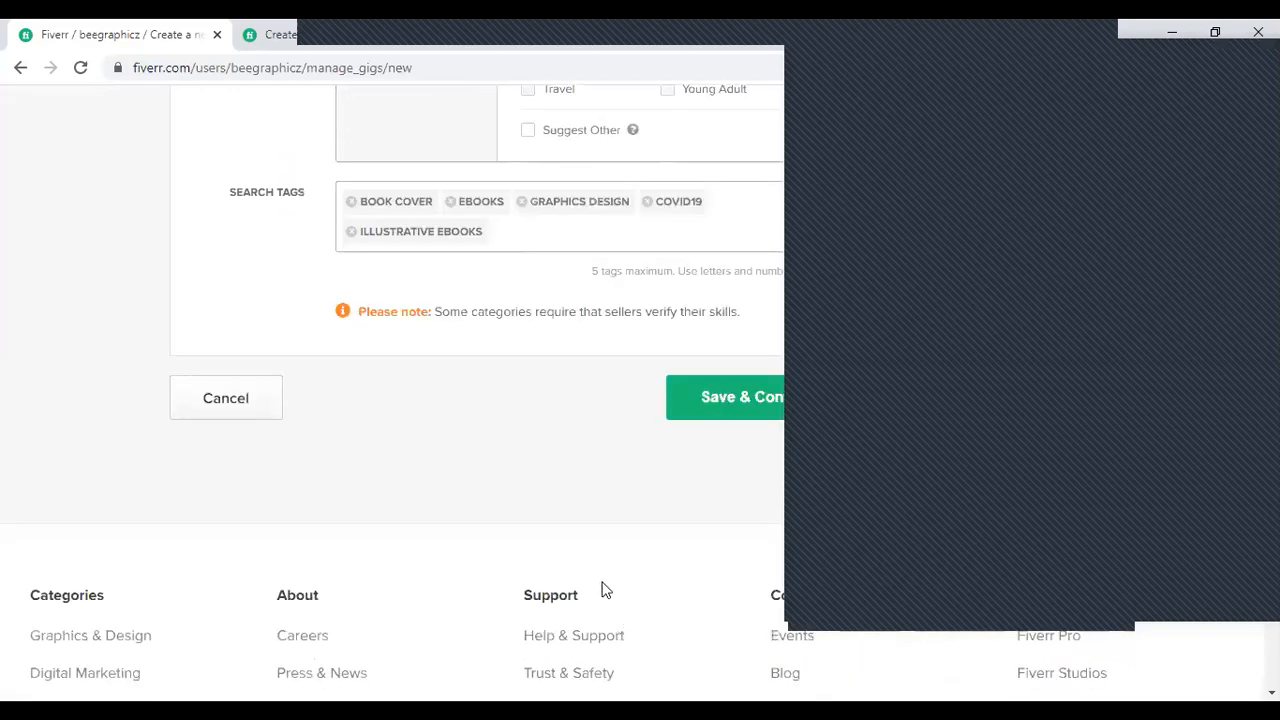
pyautogui.scroll(4, 660, 271)
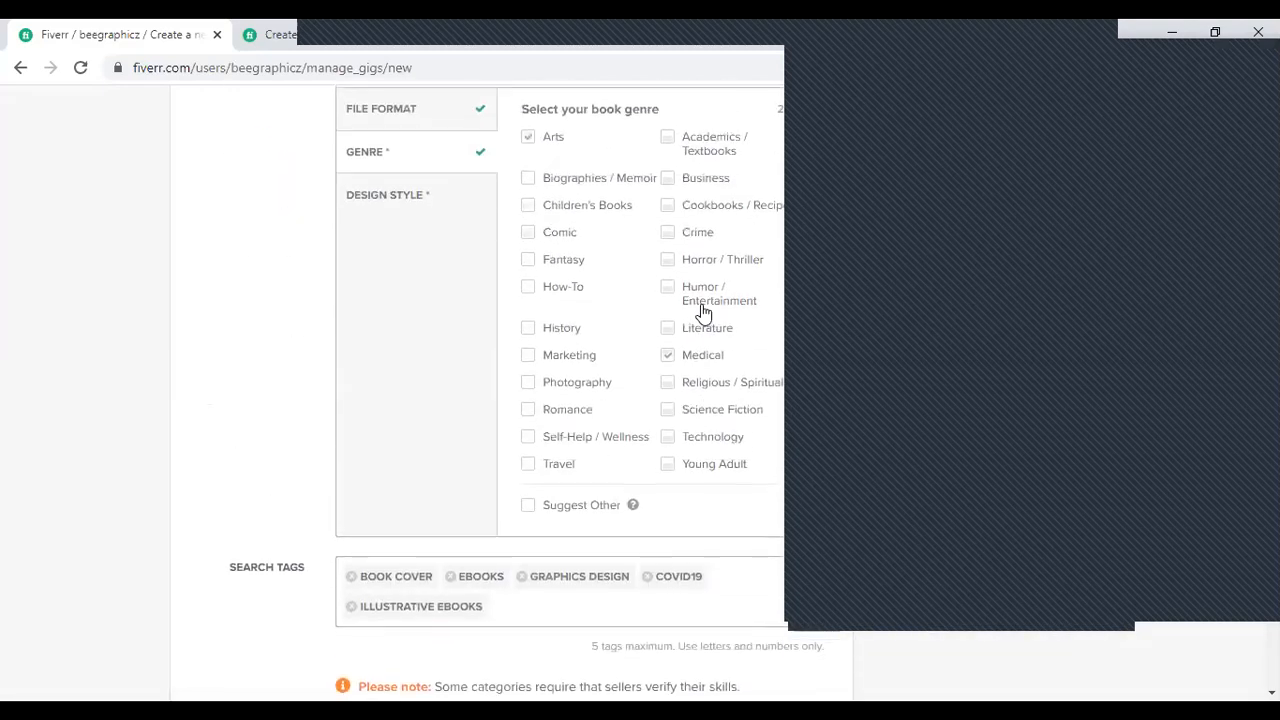
pyautogui.click(529, 140)
pyautogui.click(530, 184)
pyautogui.click(670, 329)
pyautogui.click(666, 136)
pyautogui.click(528, 438)
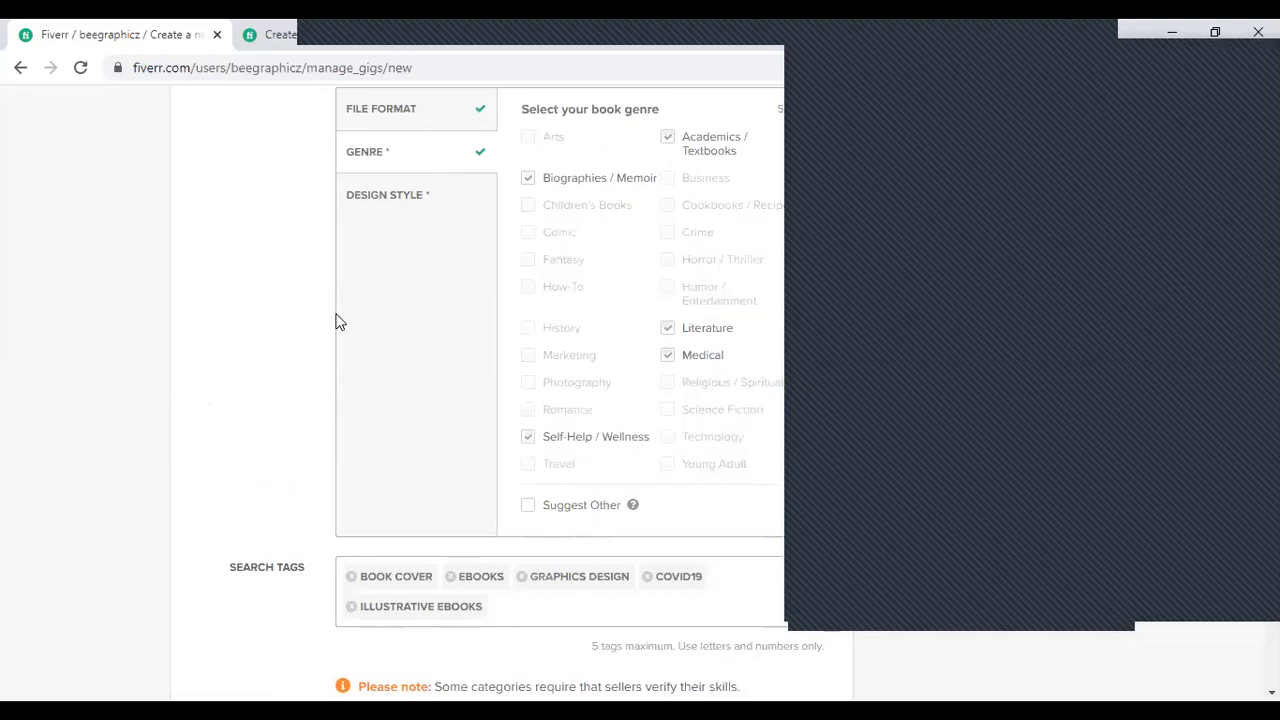
# - Set the gig's design style to Illustrative again for the Book Cover Design service type
pyautogui.scroll(-1, 648, 533)
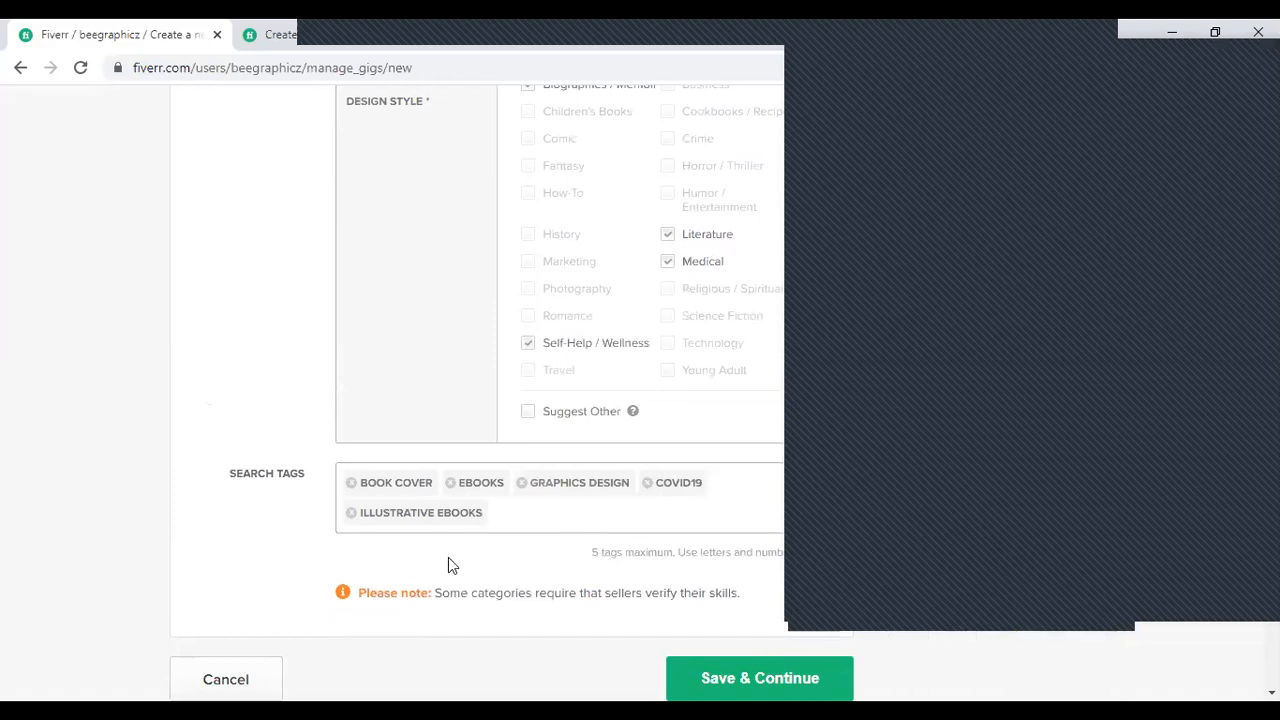
pyautogui.scroll(1, 630, 478)
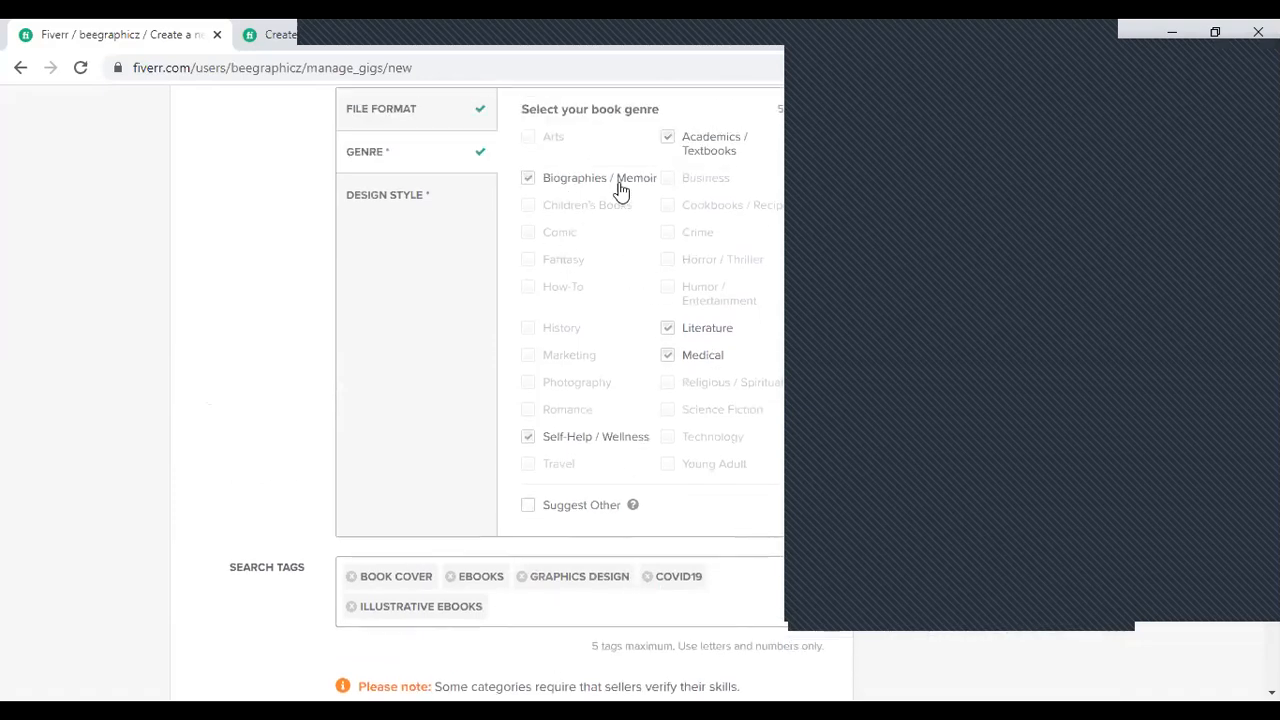
pyautogui.click(396, 197)
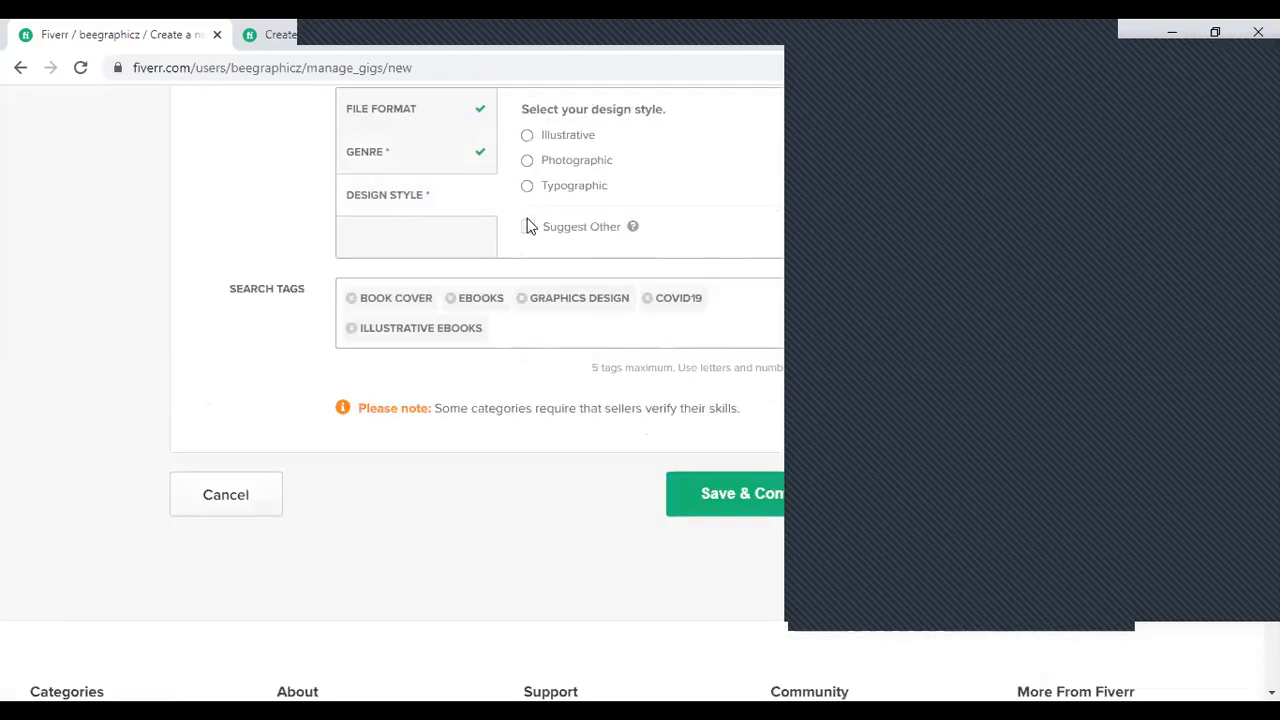
pyautogui.click(528, 136)
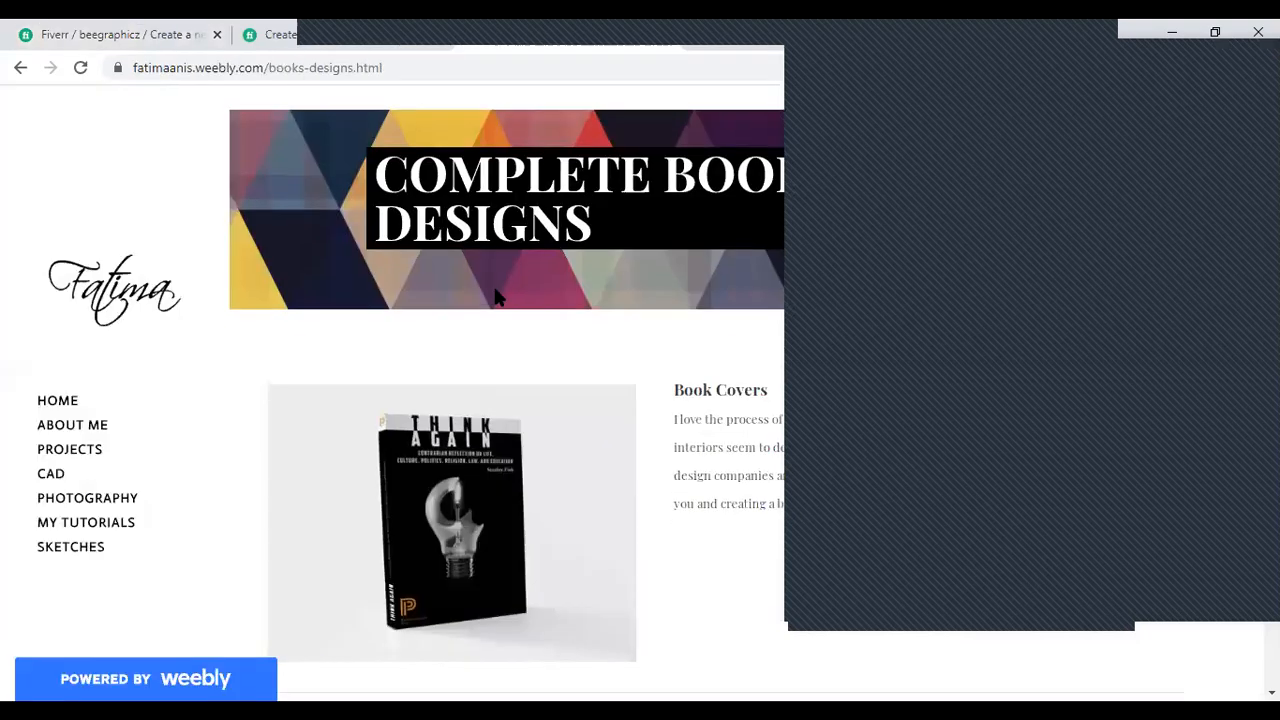
# - Switch to the Weebly portfolio website and look over the Prospectus and Book Covers sections of its Complete Books Designs page
pyautogui.scroll(-5, 536, 365)
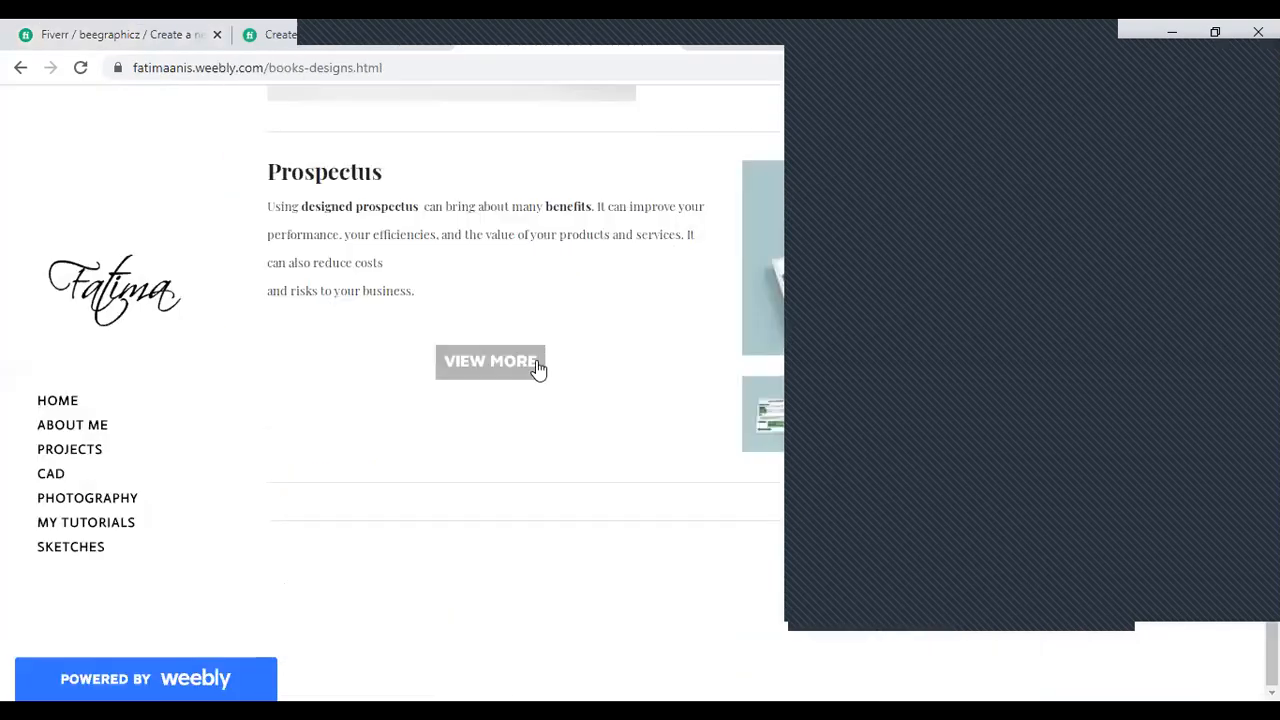
pyautogui.click(537, 362)
pyautogui.click(494, 36)
pyautogui.scroll(5, 604, 380)
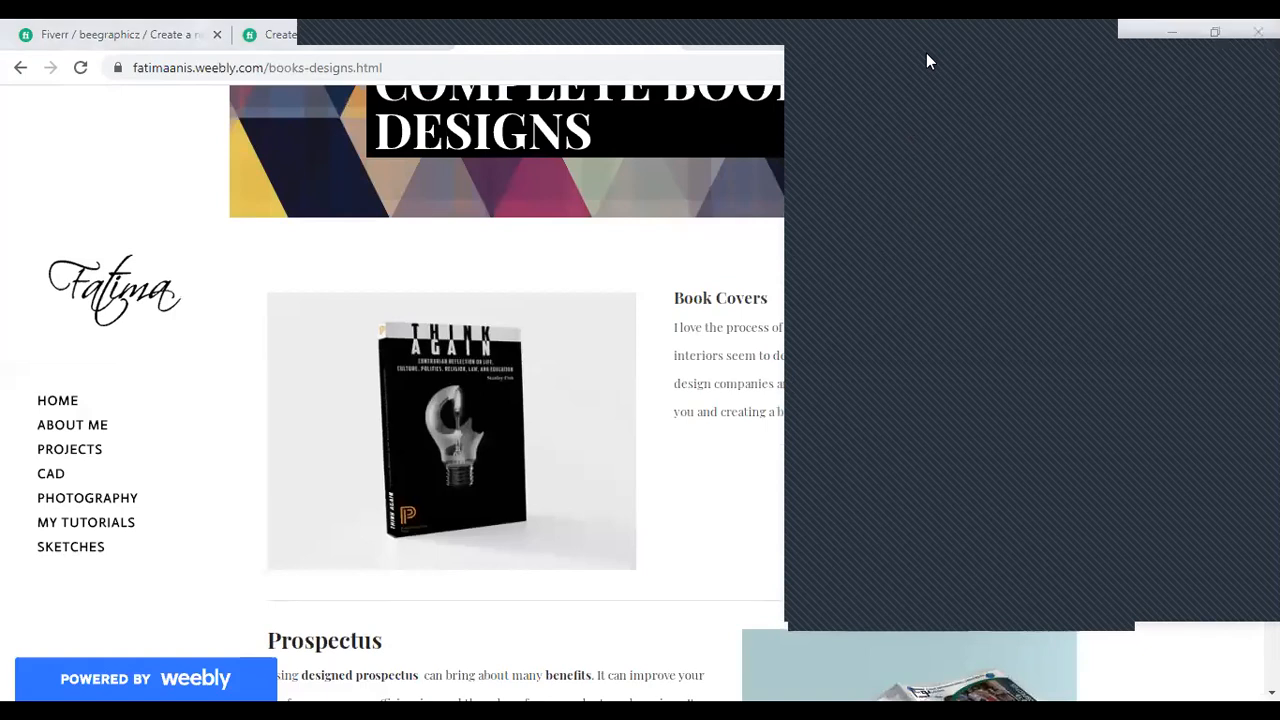
pyautogui.scroll(2, 553, 374)
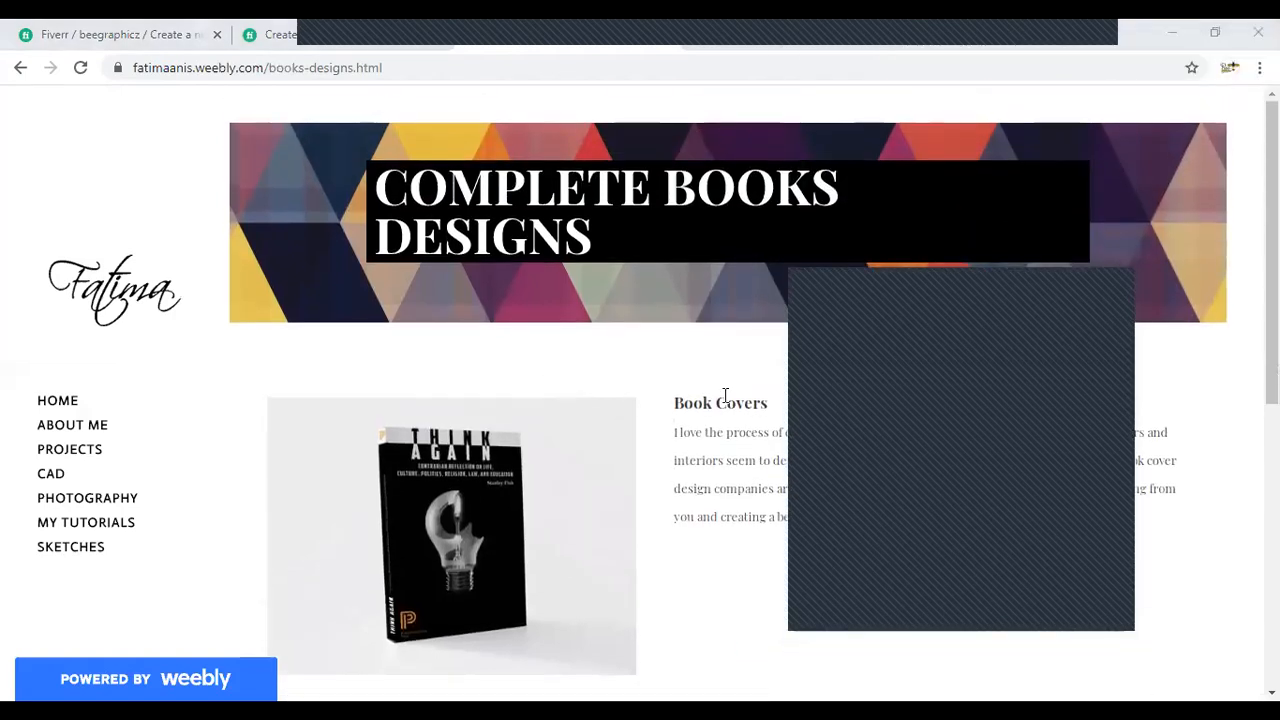
pyautogui.moveTo(743, 519); pyautogui.dragTo(749, 518)
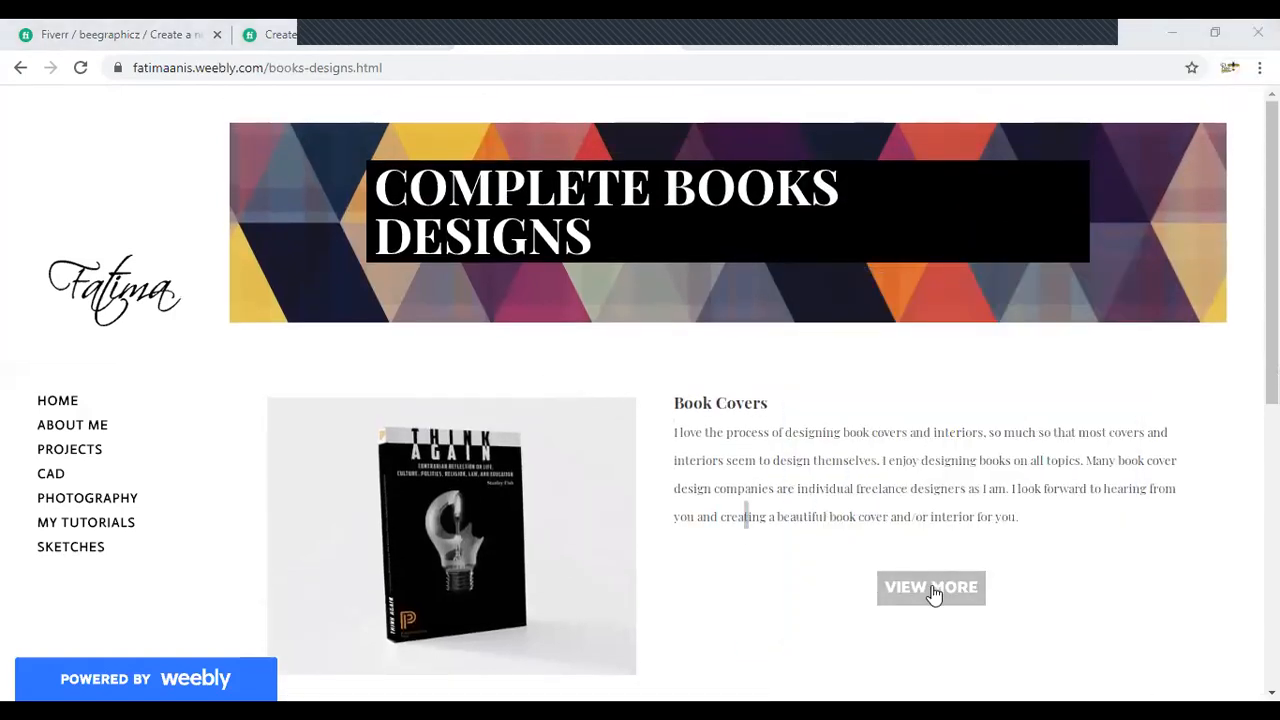
# - Open the full Book Covers gallery on the portfolio website and look through the sample cover designs
pyautogui.click(934, 596)
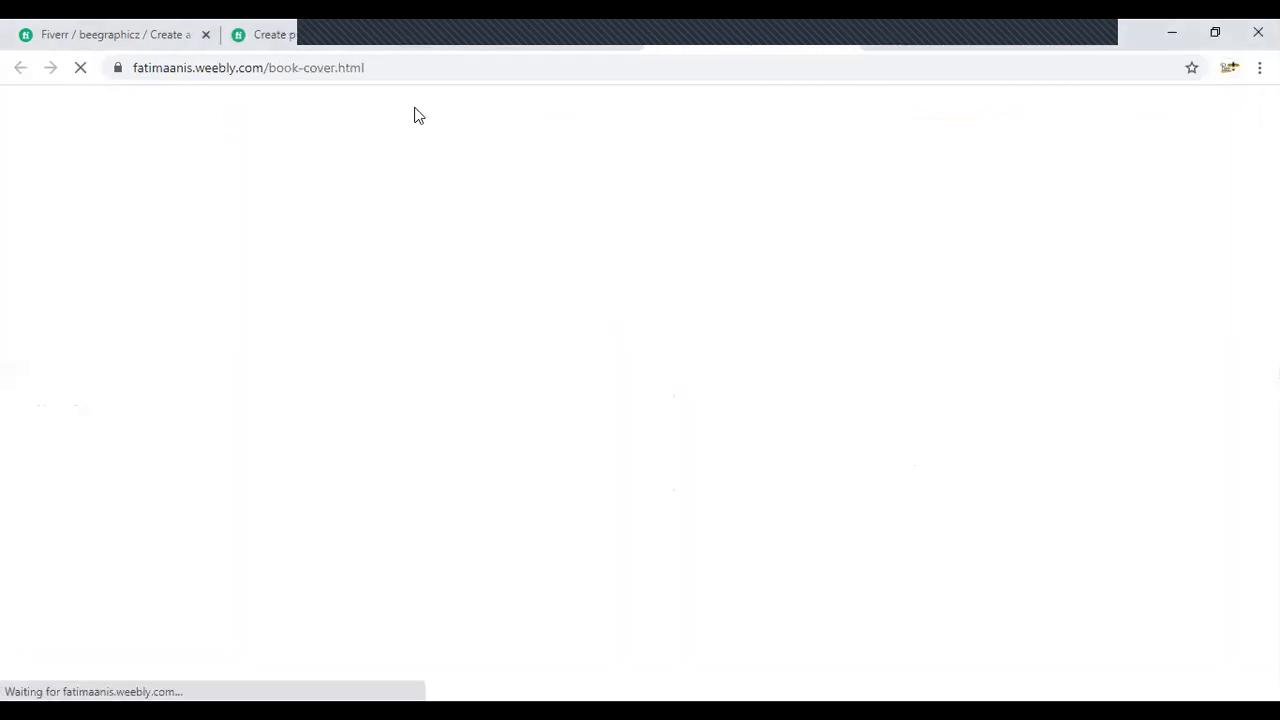
pyautogui.scroll(-2, 628, 350)
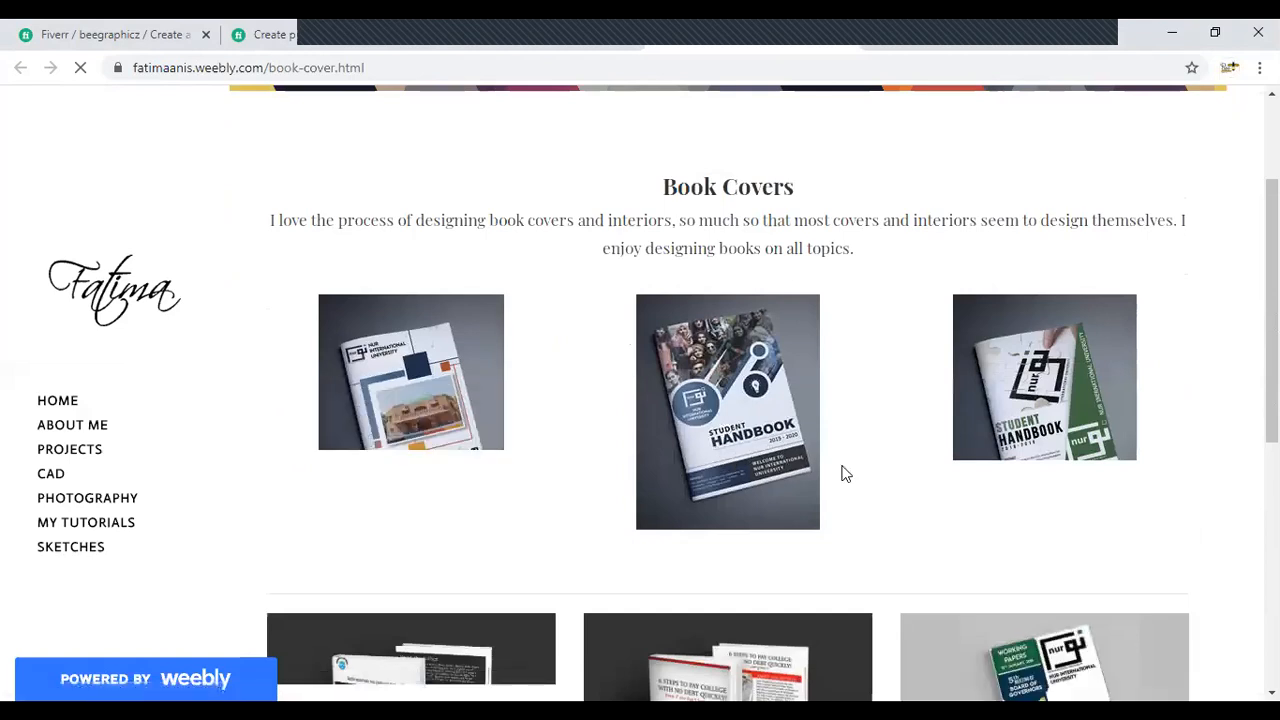
pyautogui.scroll(-2, 575, 450)
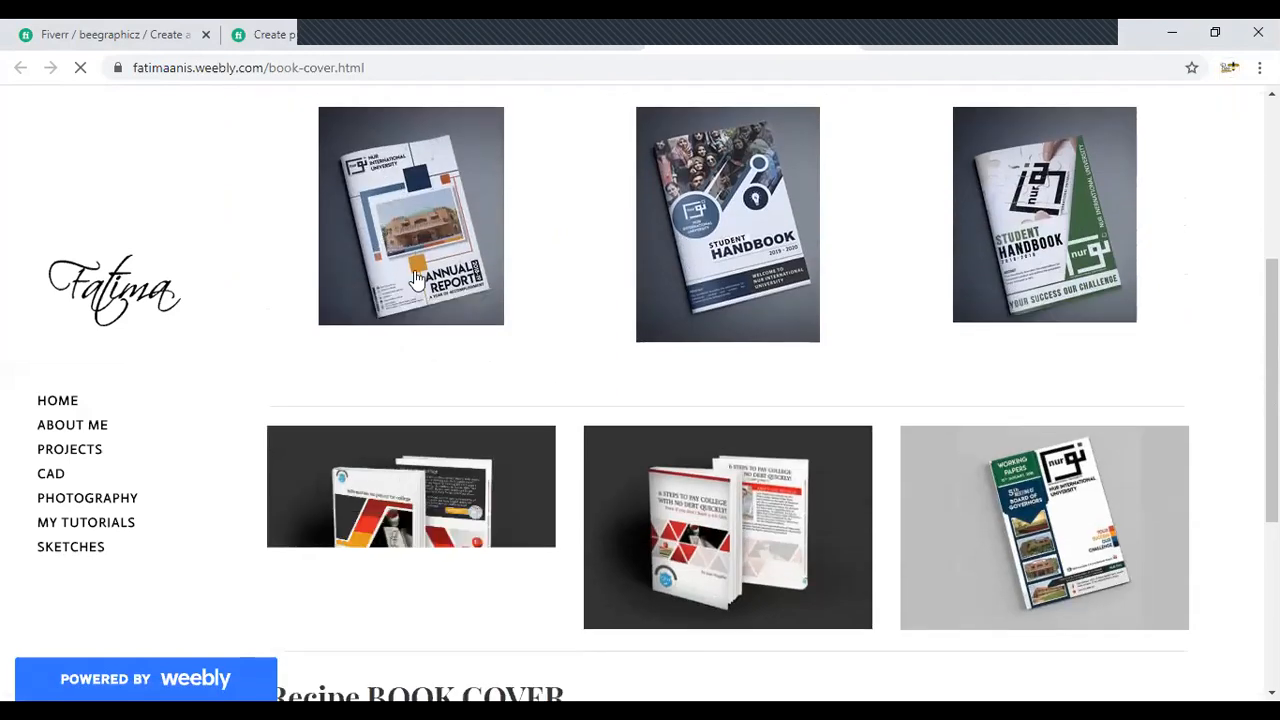
# - Look through the remaining book covers and the Recipe Book Cover samples in the portfolio's Book Covers gallery
pyautogui.scroll(-2, 734, 434)
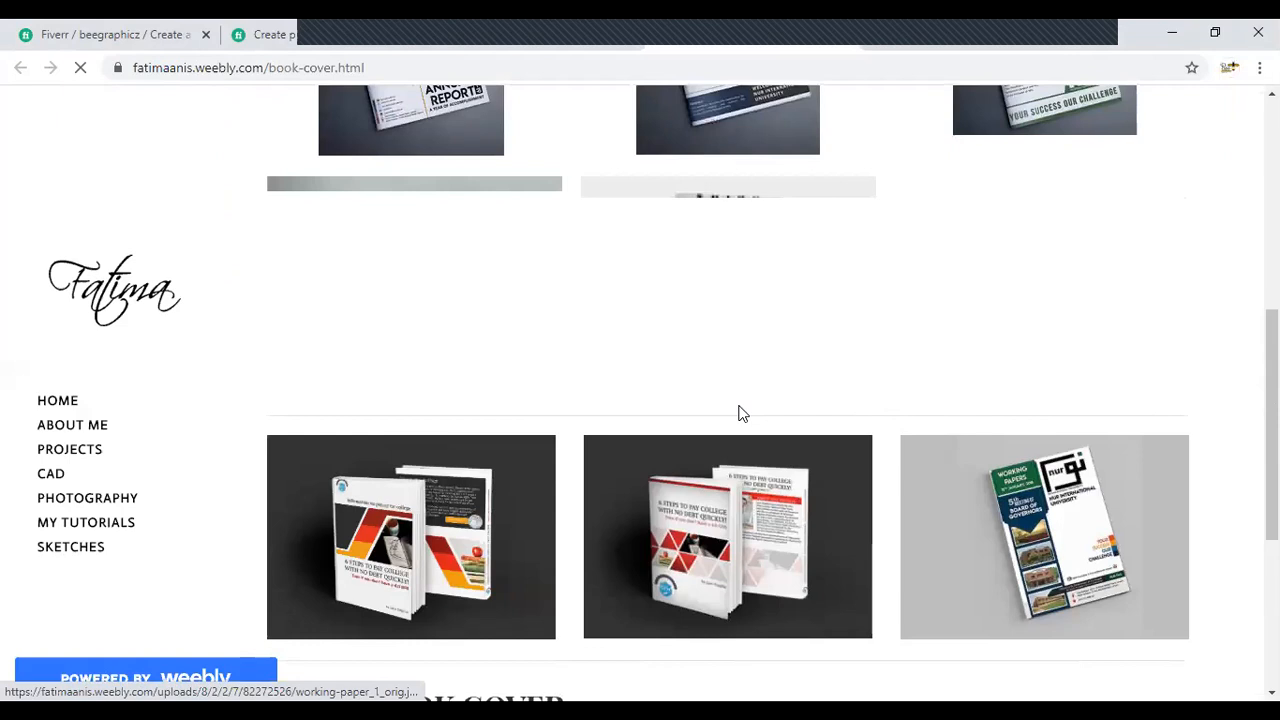
pyautogui.scroll(-5, 602, 192)
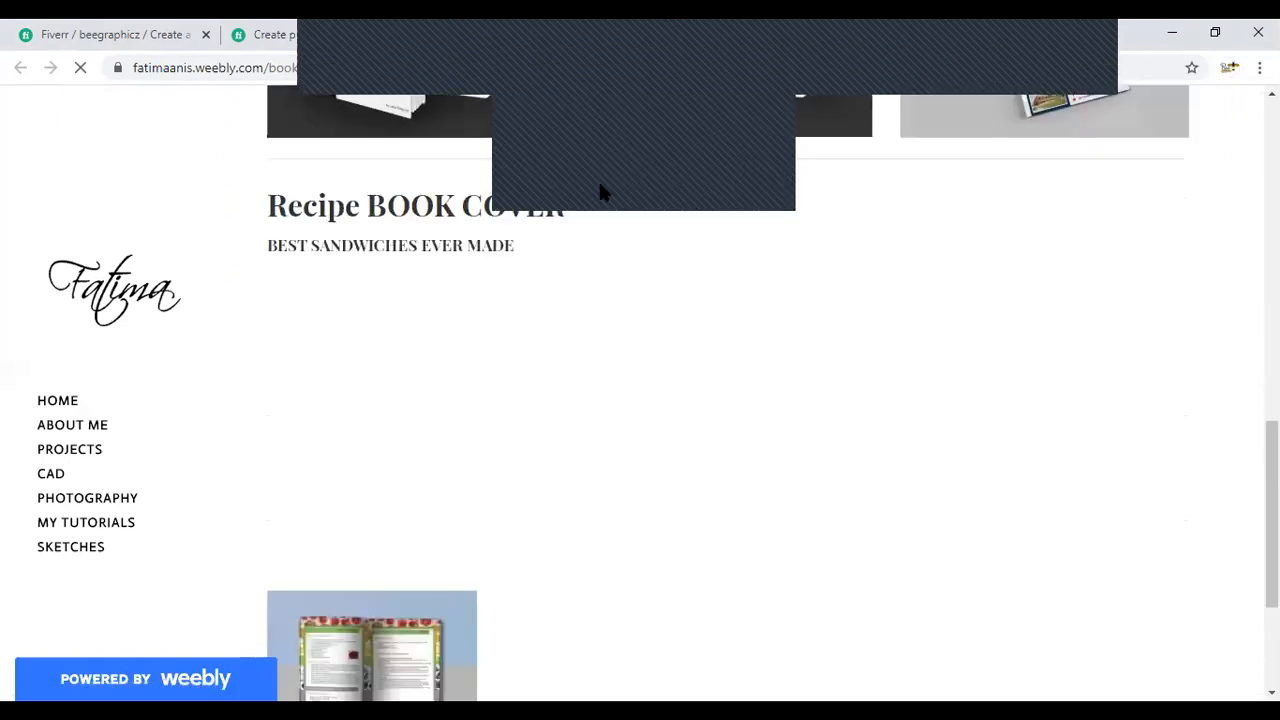
pyautogui.scroll(-2, 483, 302)
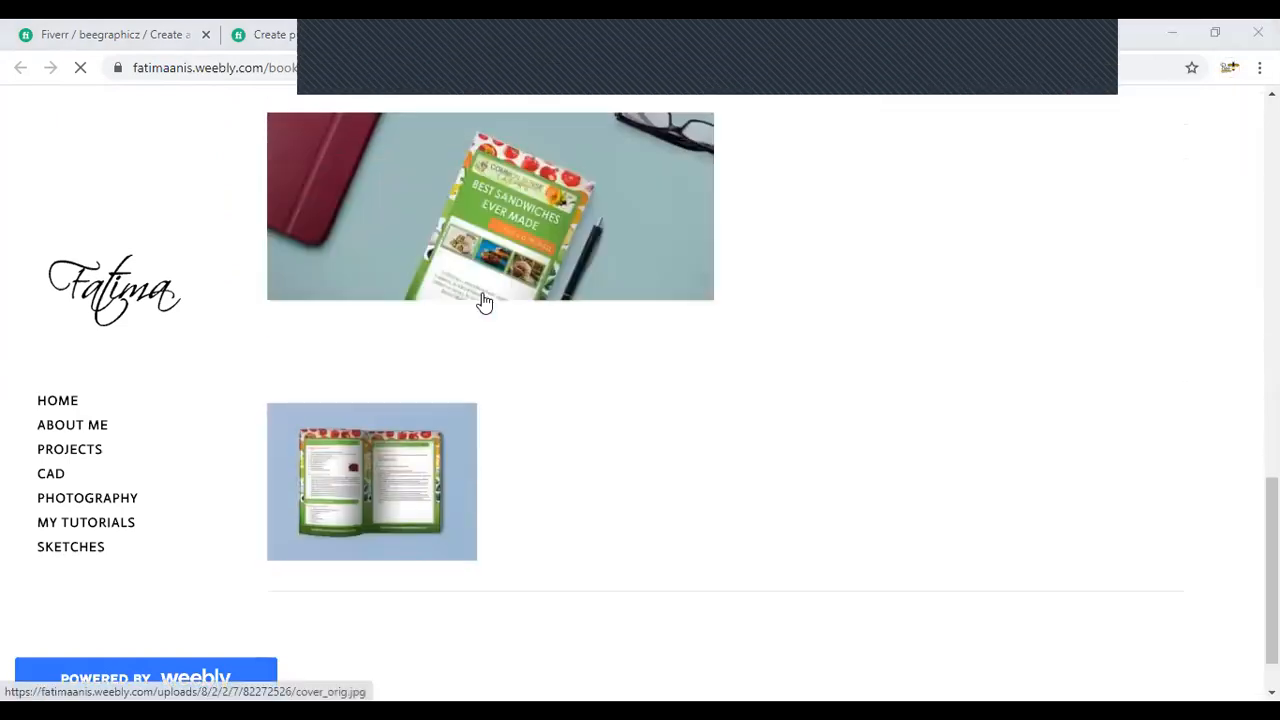
pyautogui.scroll(1, 483, 302)
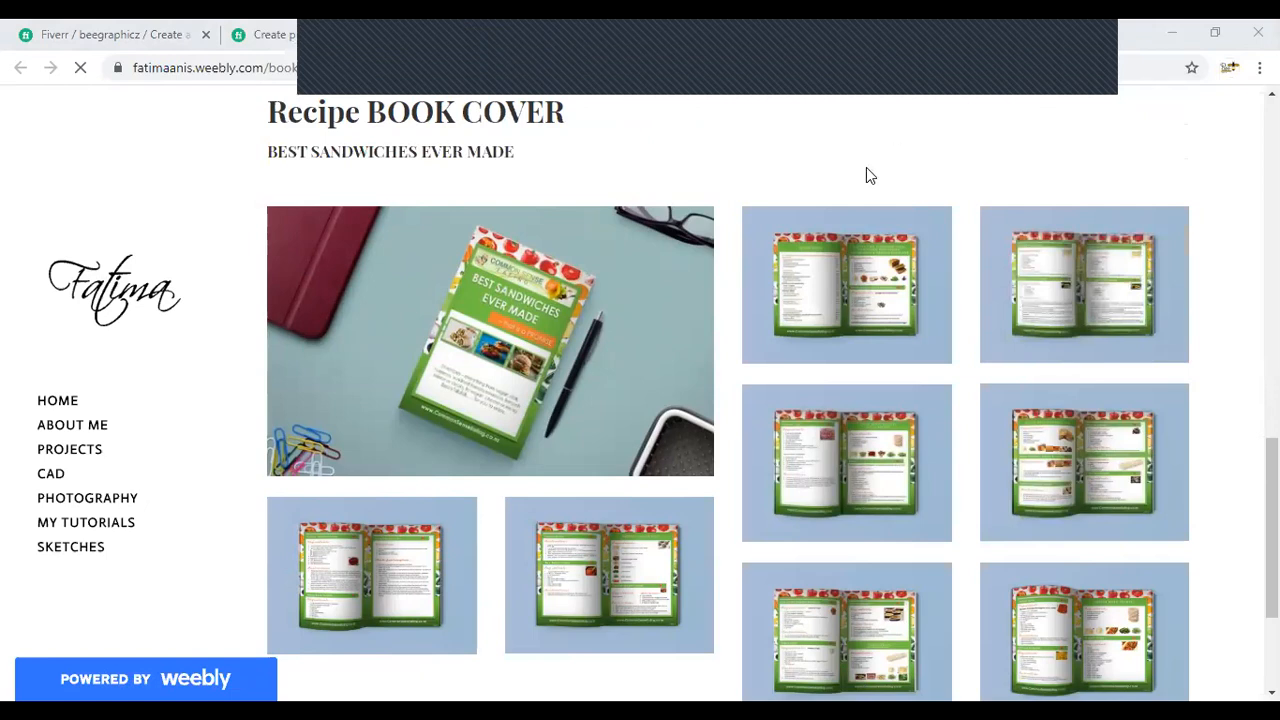
# - Look over the Book Covers and Prospectus sections on the portfolio's Complete Books Designs page again
pyautogui.click(113, 31)
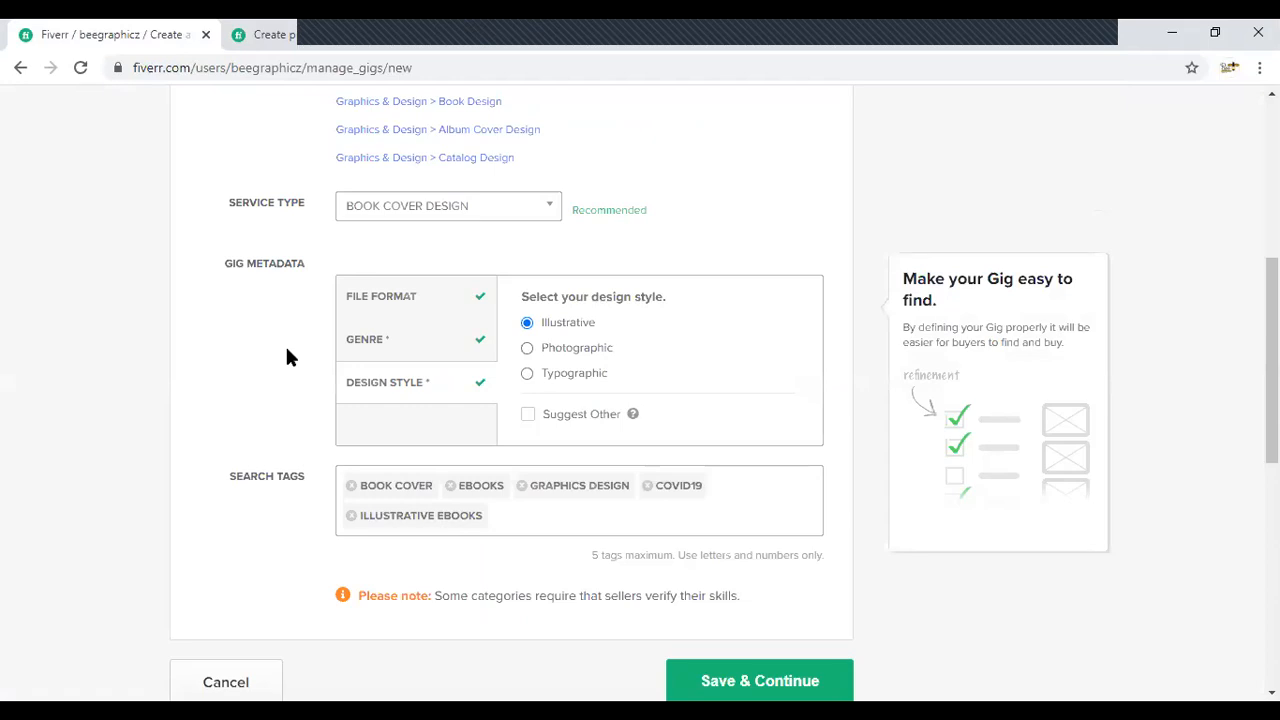
pyautogui.click(474, 30)
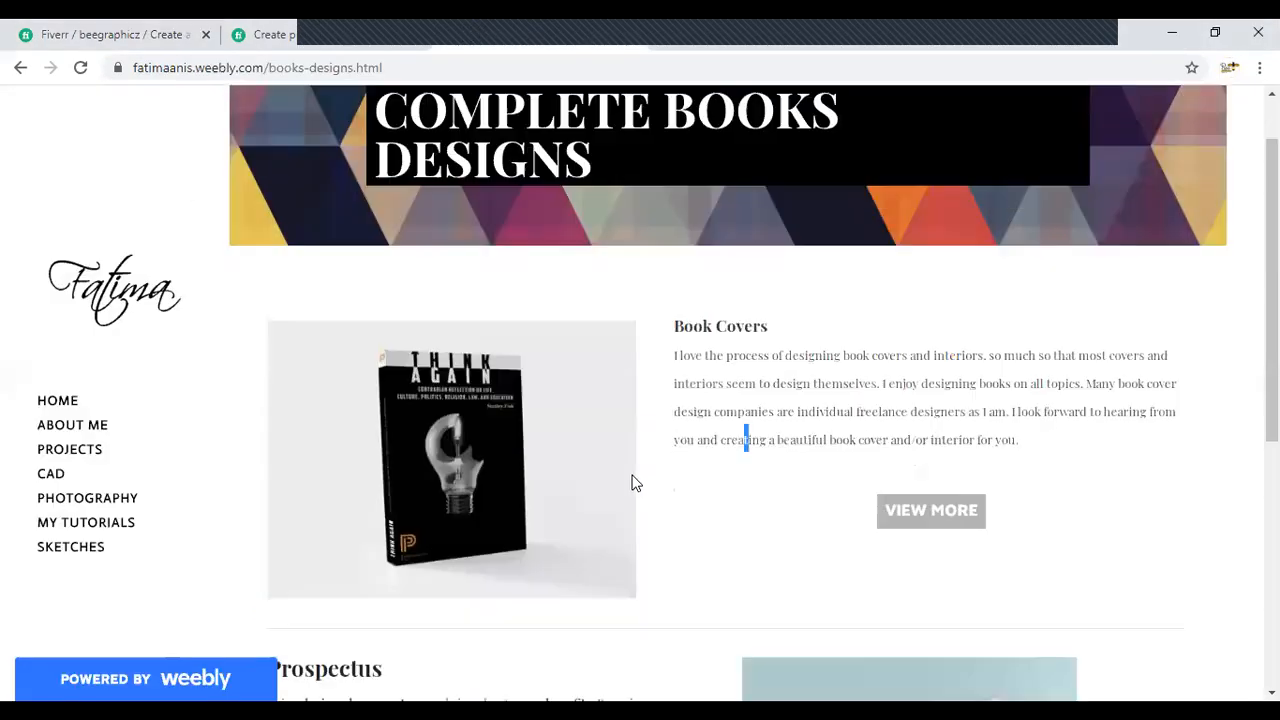
pyautogui.scroll(-2, 632, 483)
pyautogui.scroll(-1, 563, 554)
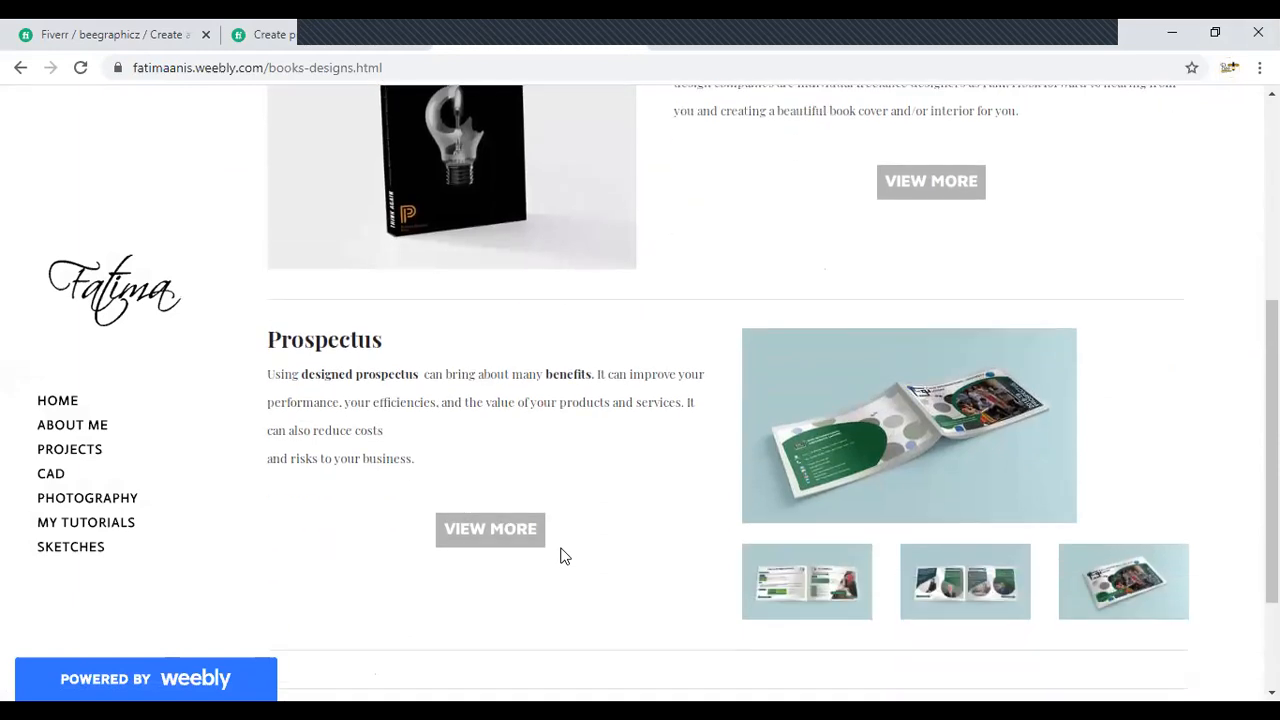
pyautogui.scroll(3, 294, 117)
pyautogui.click(290, 33)
pyautogui.scroll(1, 300, 148)
# - Return to the new Fiverr gig and save its completed overview, continuing to the Pricing stage
pyautogui.click(103, 30)
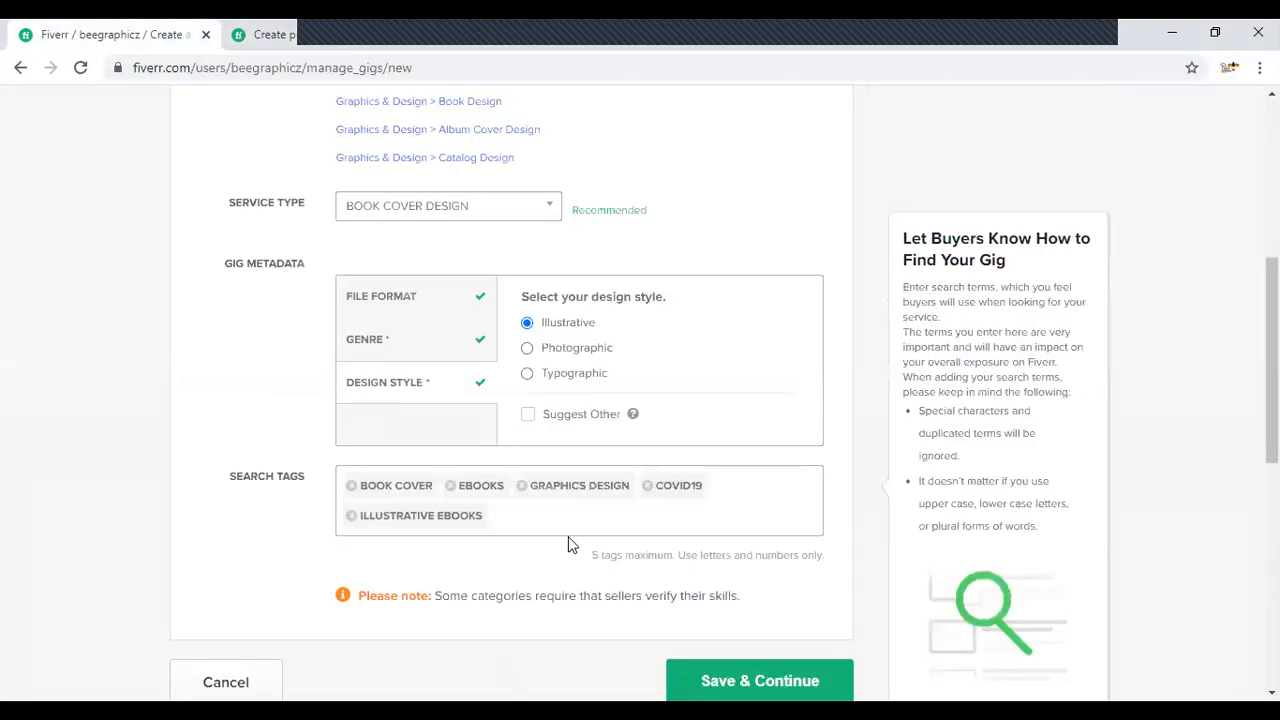
pyautogui.scroll(-1, 629, 534)
pyautogui.scroll(3, 629, 540)
pyautogui.scroll(-4, 629, 543)
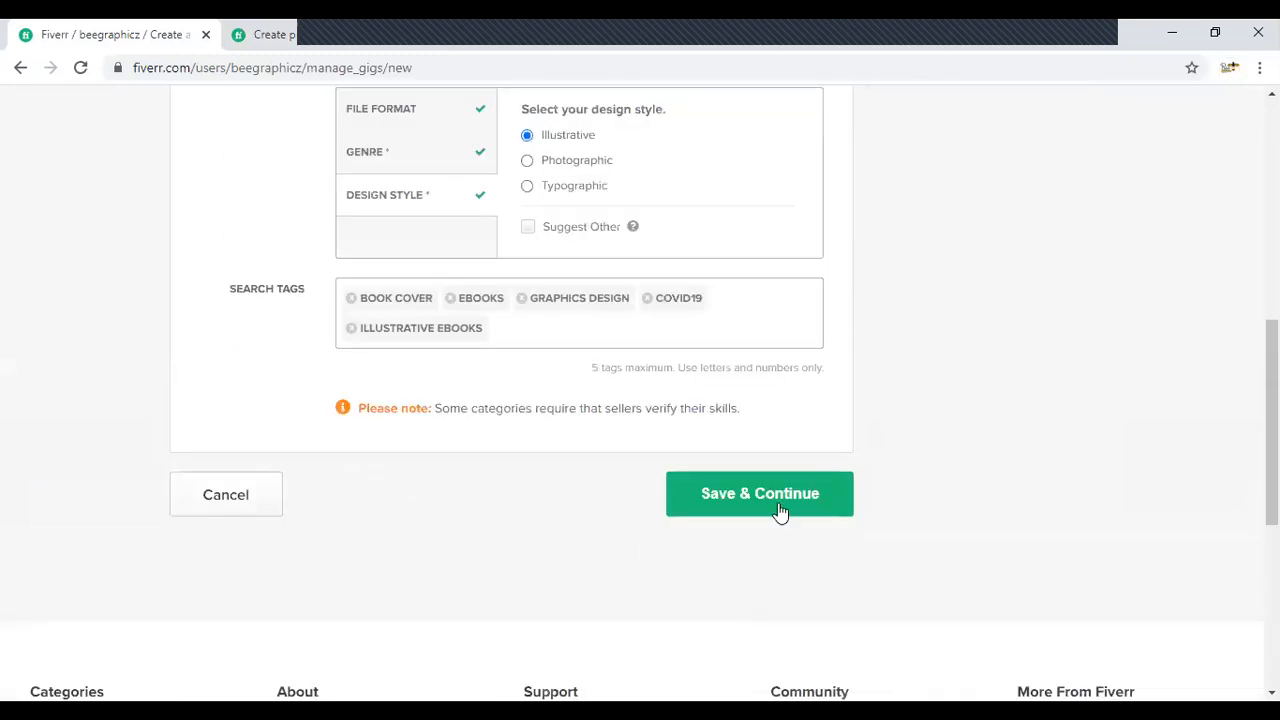
pyautogui.click(779, 505)
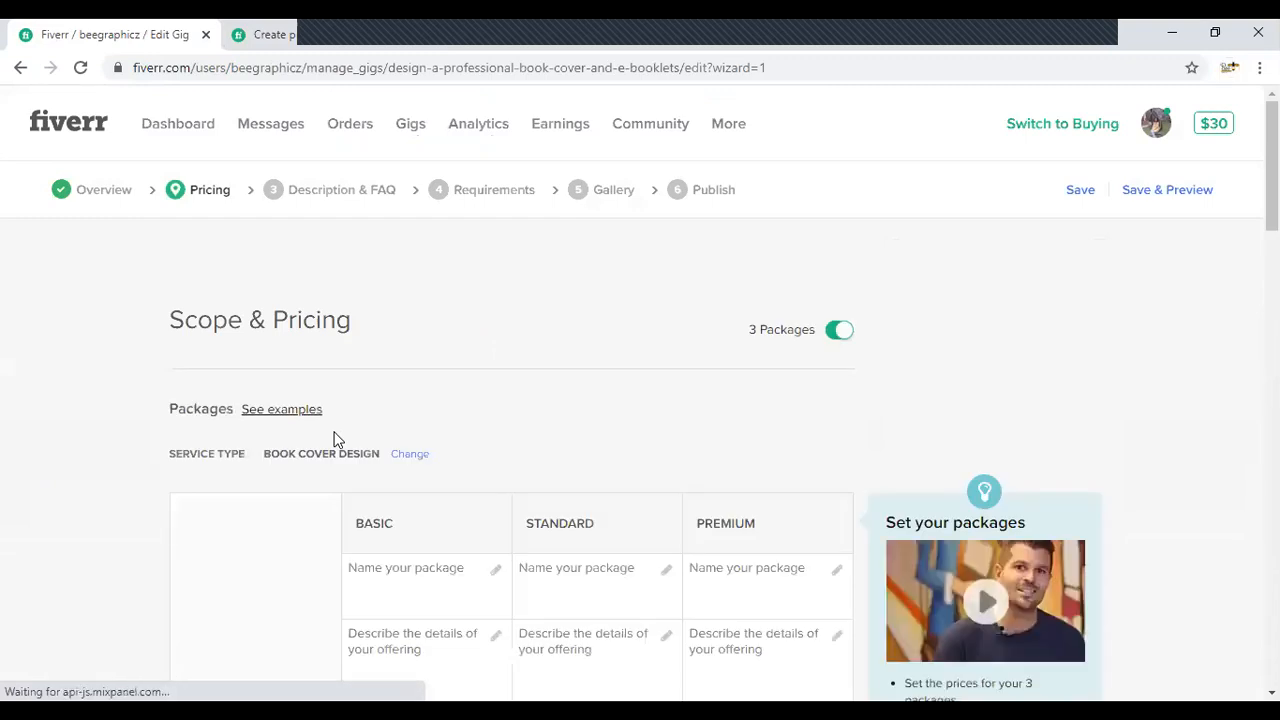
# - Examine the package comparison table of the existing infographic gig and return to the new gig's pricing
pyautogui.click(329, 42)
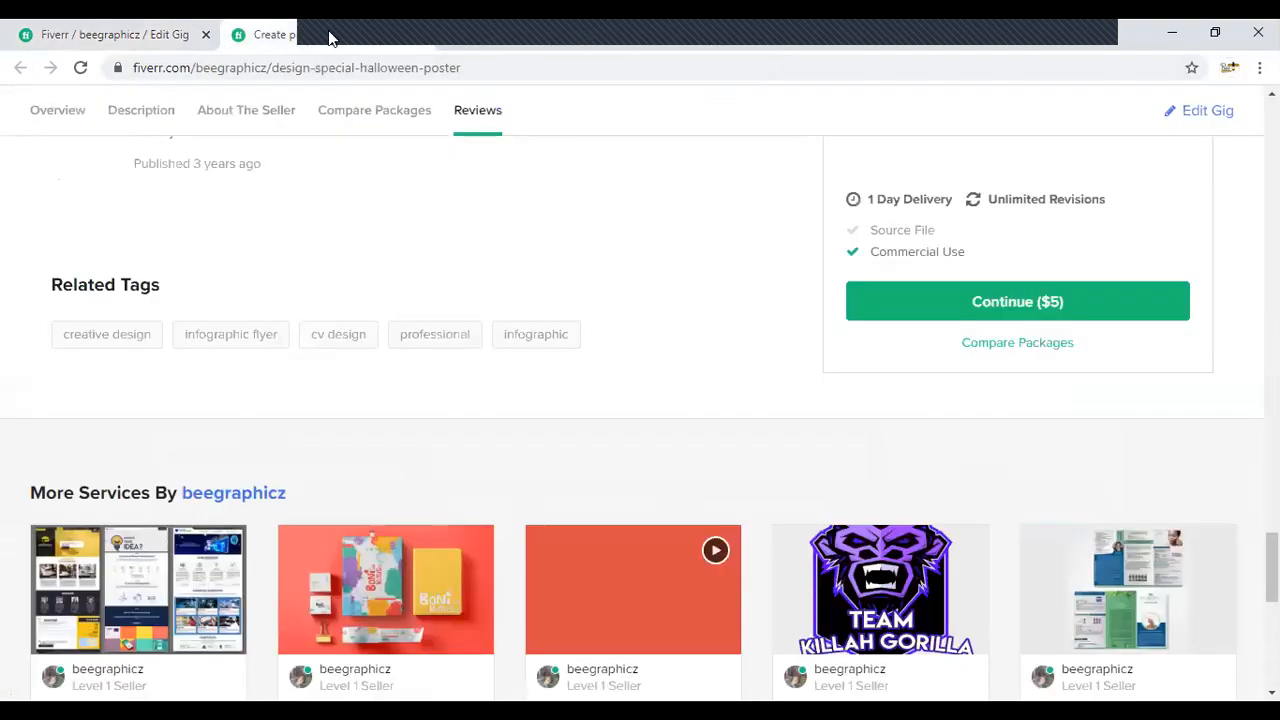
pyautogui.scroll(10, 855, 443)
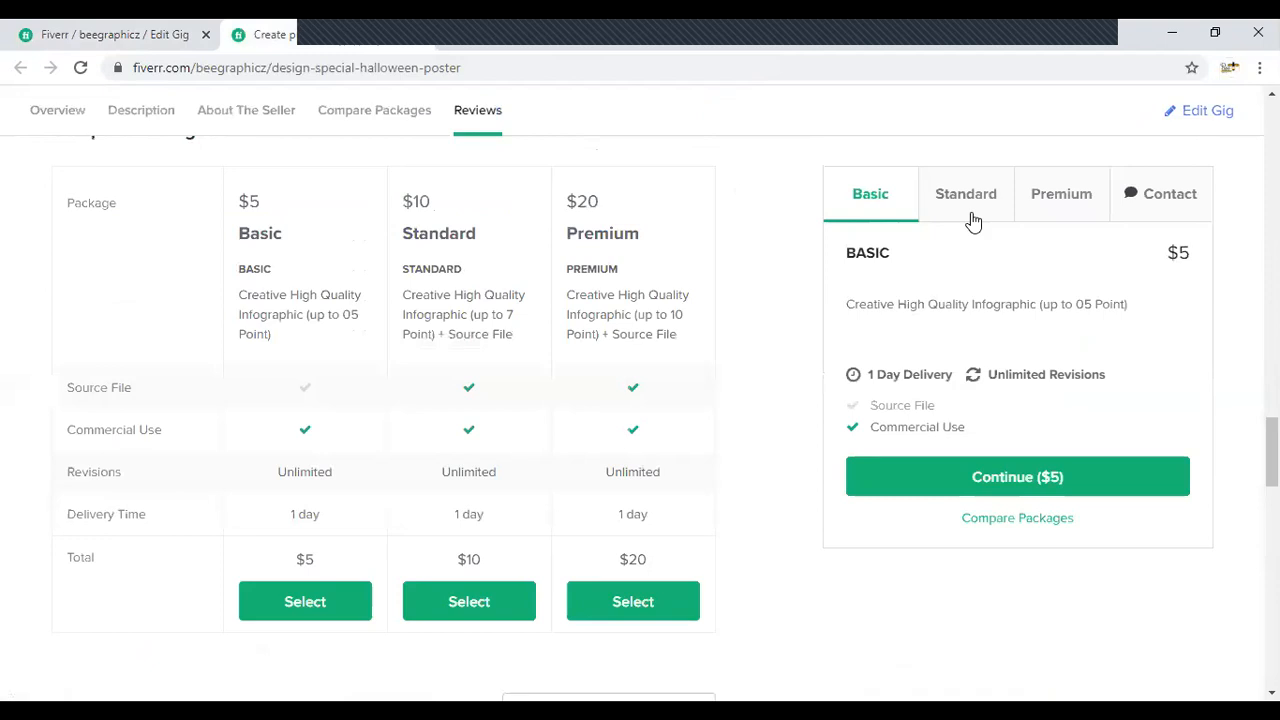
pyautogui.click(127, 27)
# - Turn off the 3 Packages option to view the single Basic package, and turn it back on
pyautogui.scroll(-2, 287, 395)
pyautogui.scroll(1, 287, 395)
pyautogui.click(843, 238)
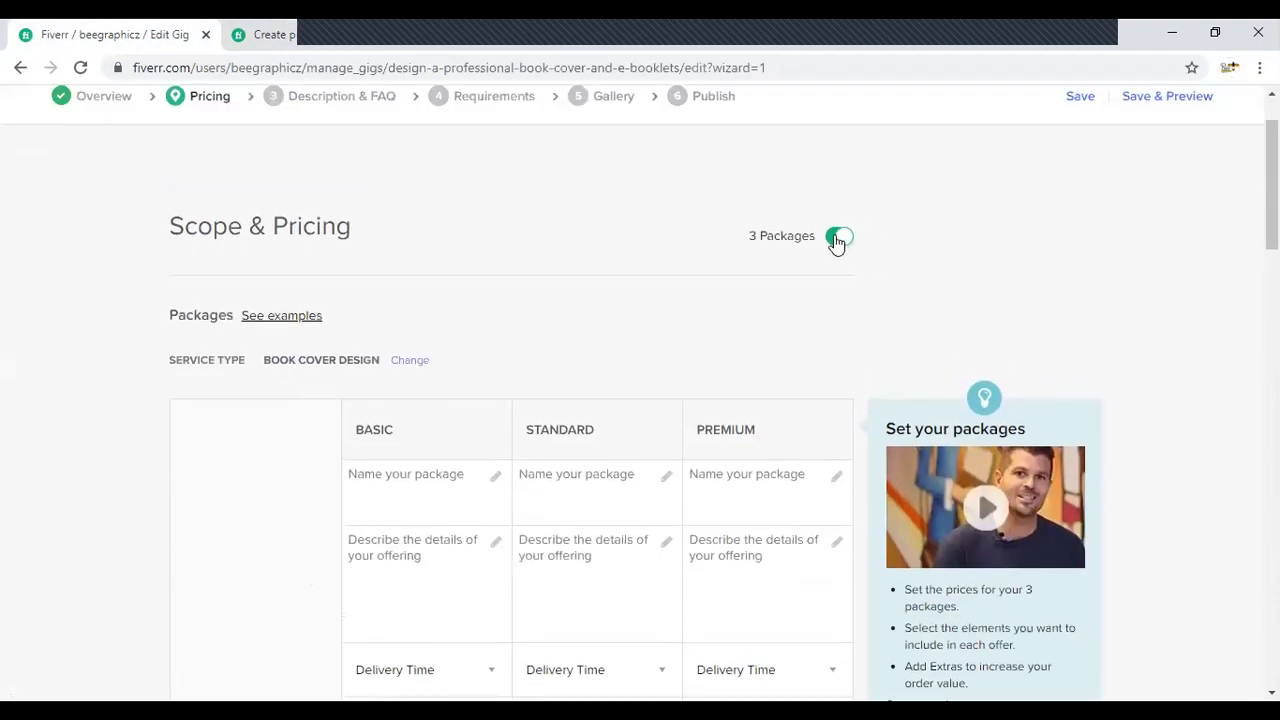
pyautogui.scroll(-1, 755, 505)
pyautogui.click(391, 395)
pyautogui.click(408, 451)
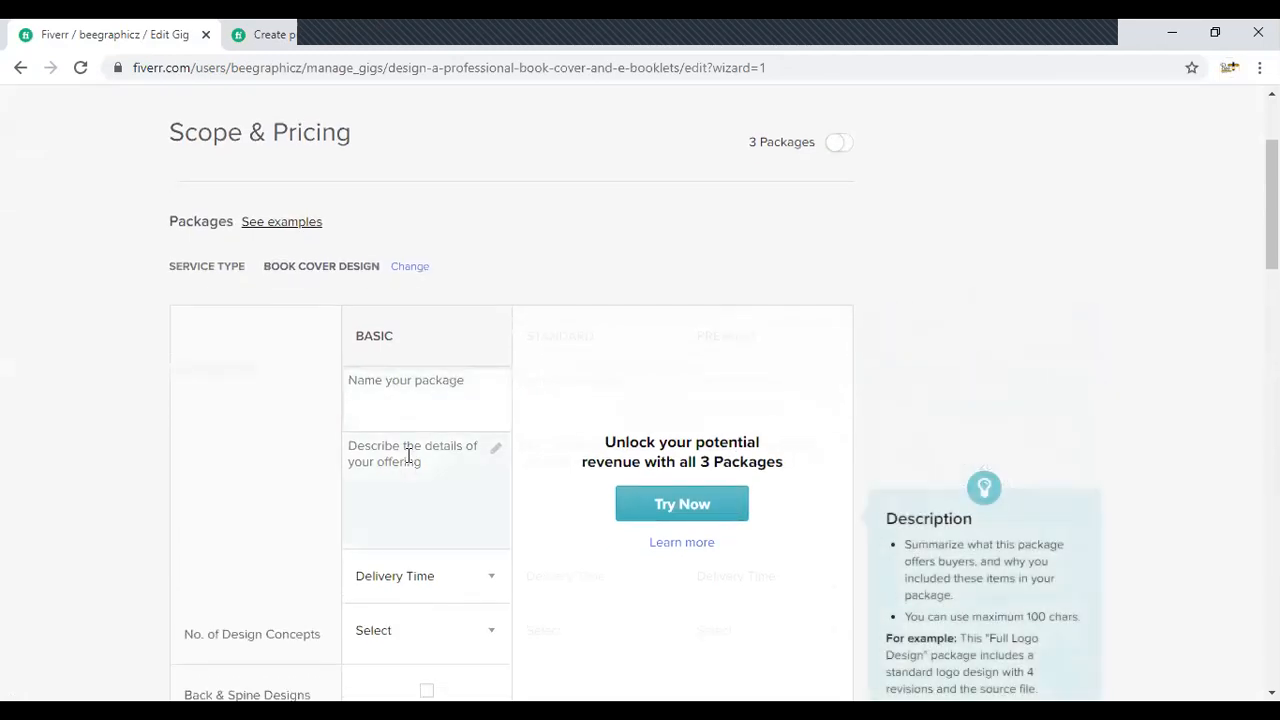
pyautogui.scroll(-2, 408, 577)
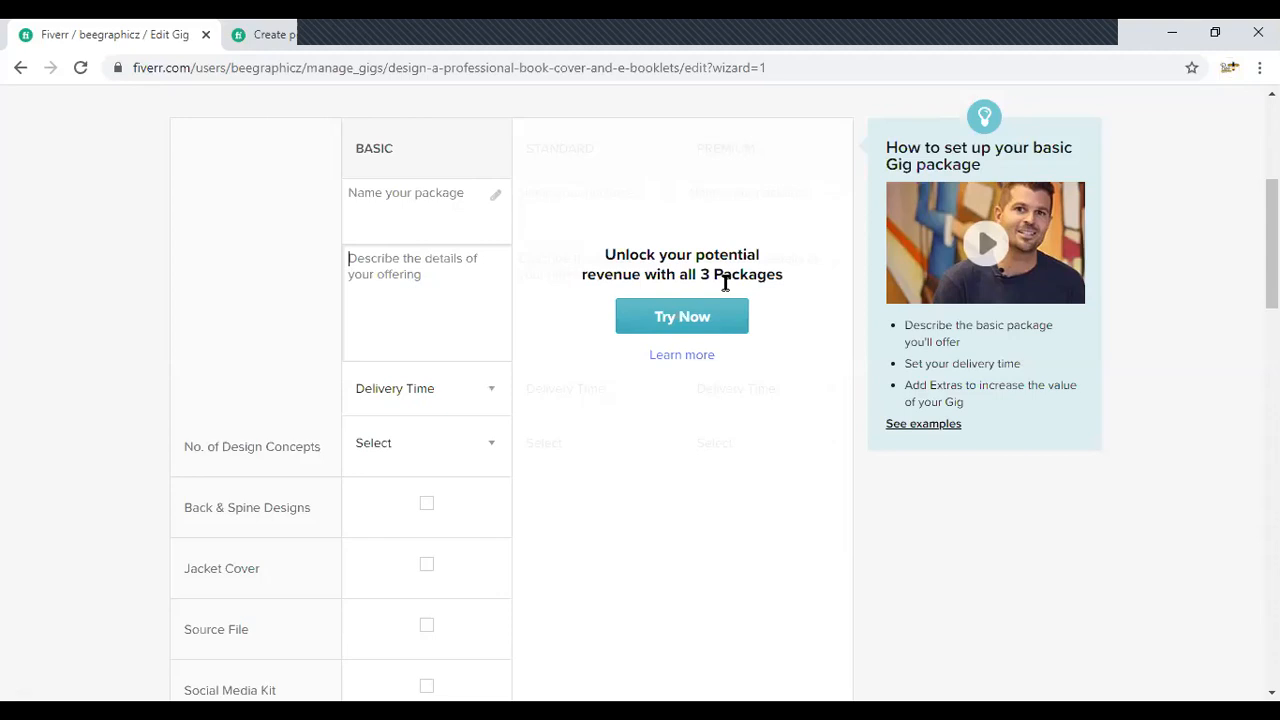
pyautogui.scroll(3, 690, 305)
pyautogui.click(845, 245)
pyautogui.click(838, 240)
# - Name the Basic, Standard and Premium packages BASIC, STANDARD and DIAMOND respectively
pyautogui.scroll(-2, 277, 337)
pyautogui.click(389, 286)
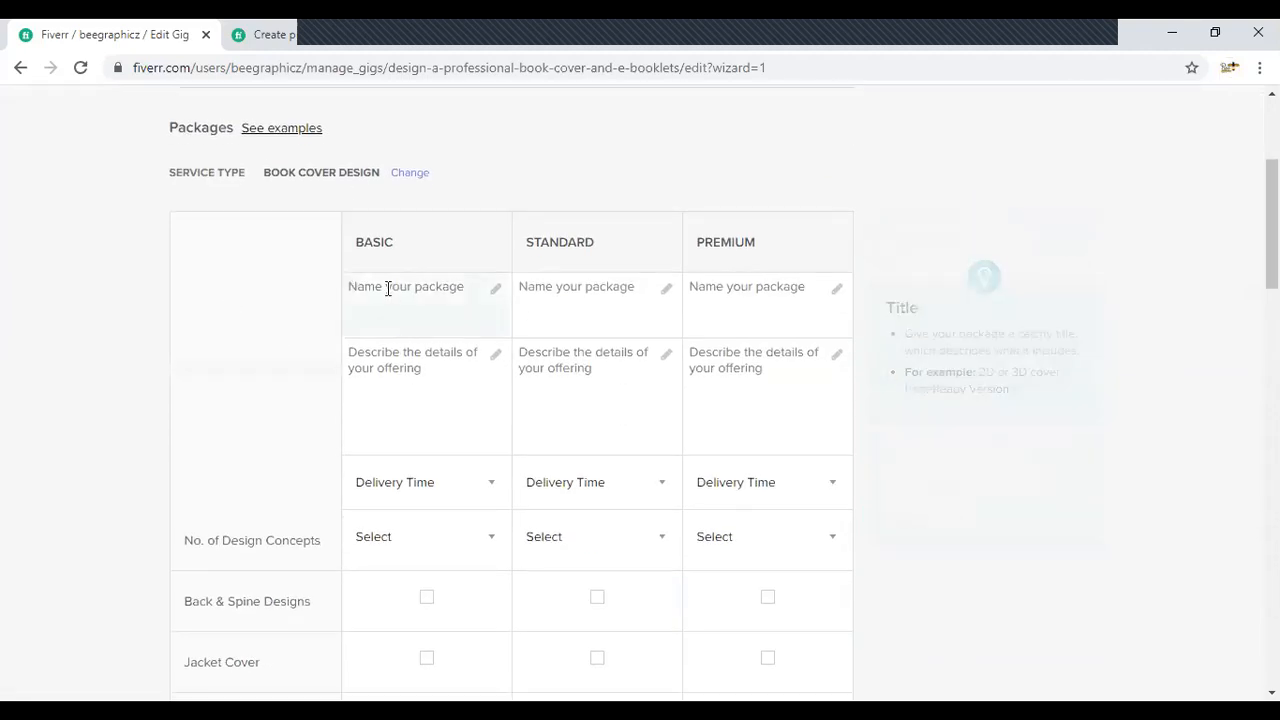
pyautogui.moveTo(476, 376)
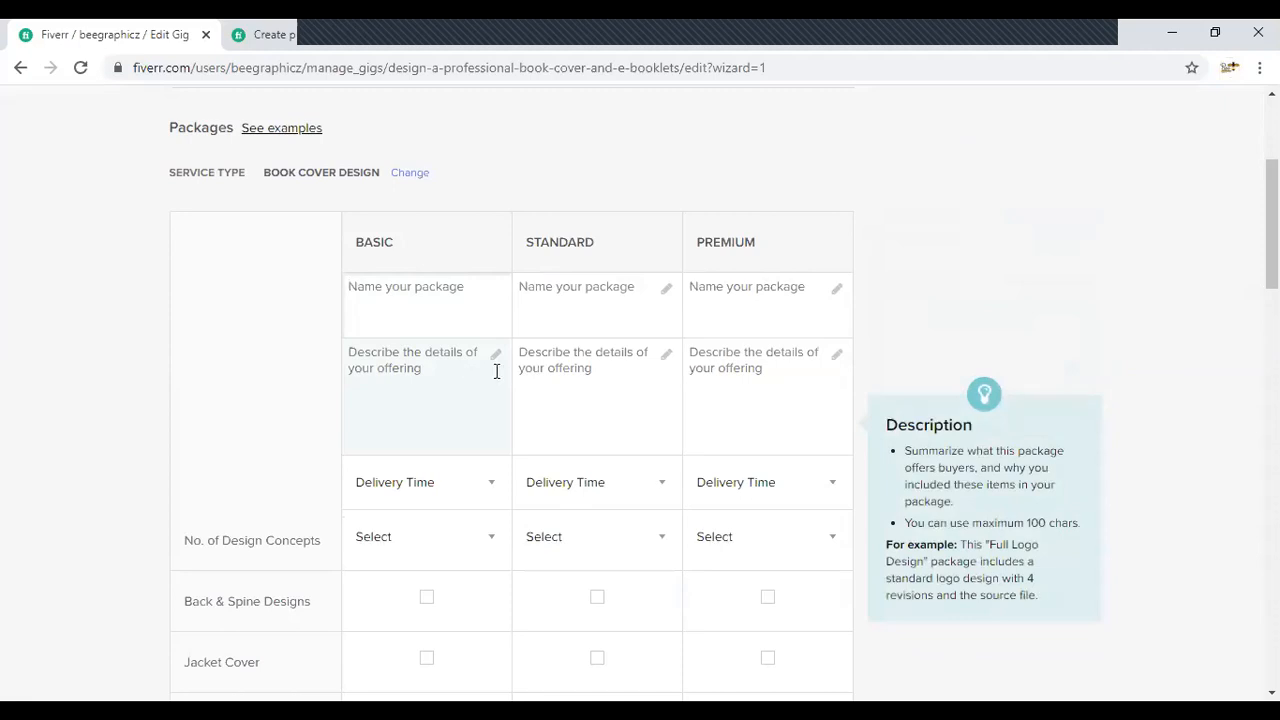
pyautogui.write('BASIC')
pyautogui.press('Tab')
pyautogui.write('STANDARD')
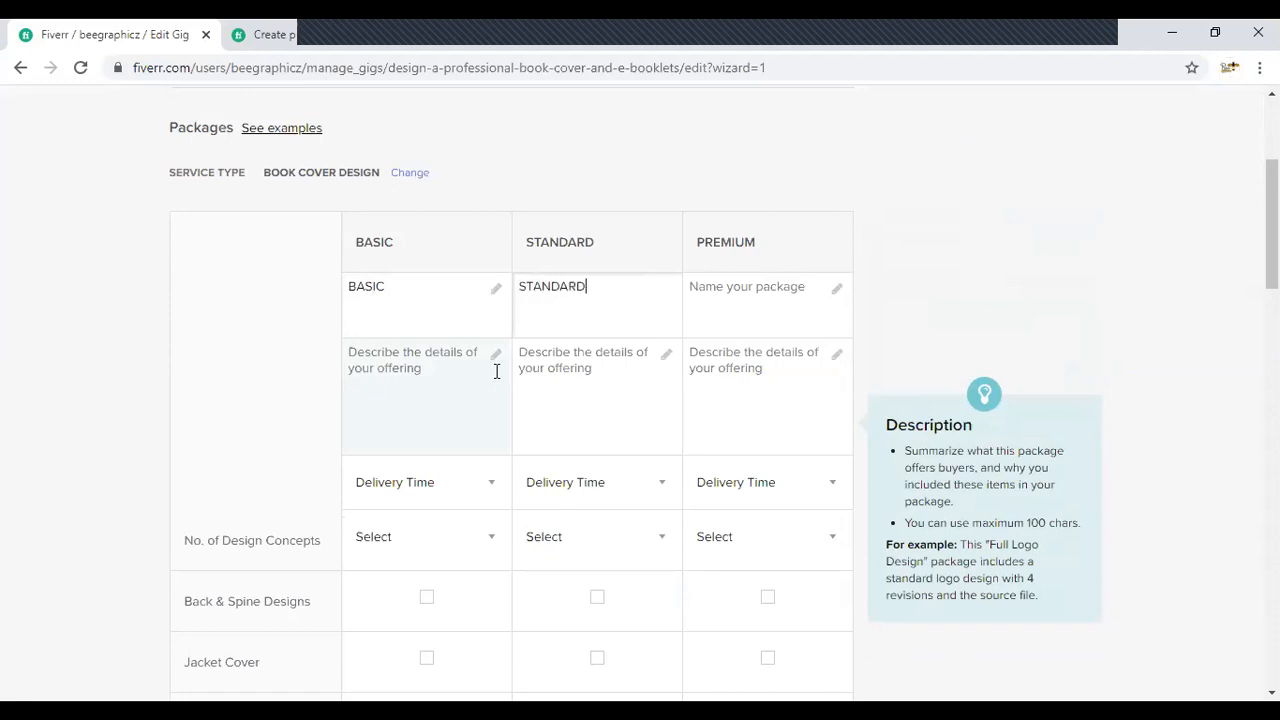
pyautogui.press('Tab')
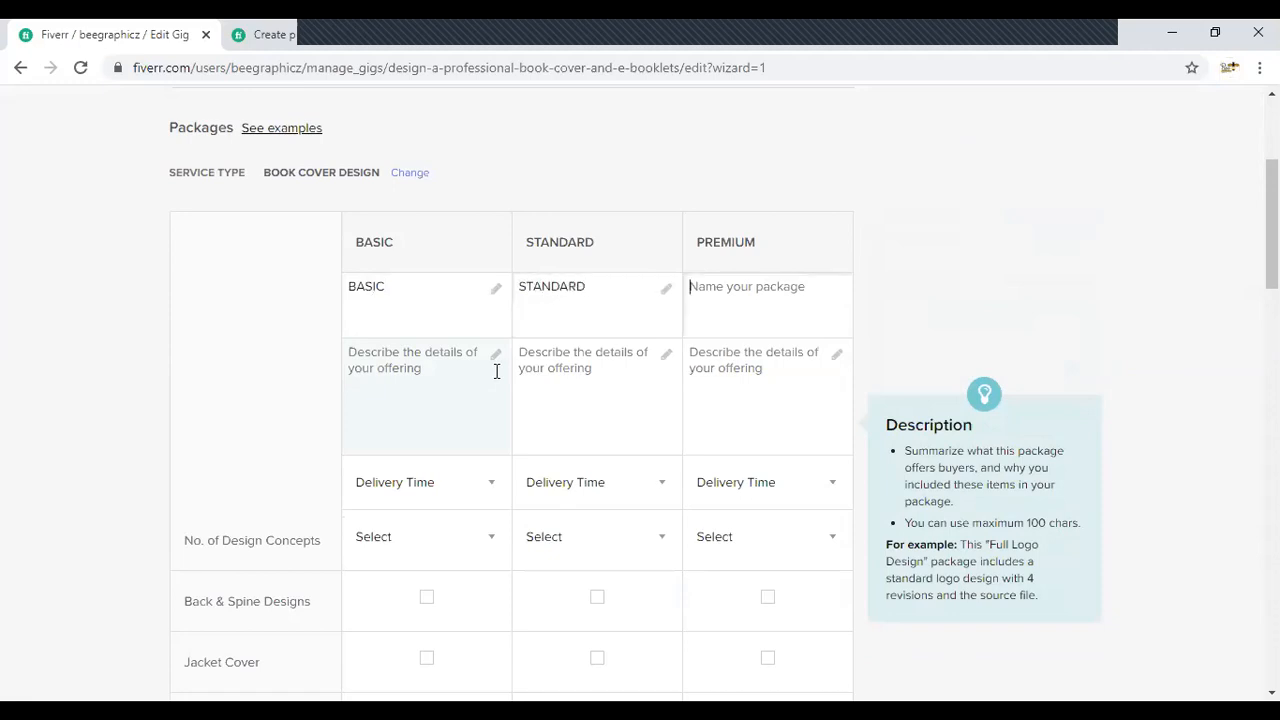
pyautogui.write('DIAMOND')
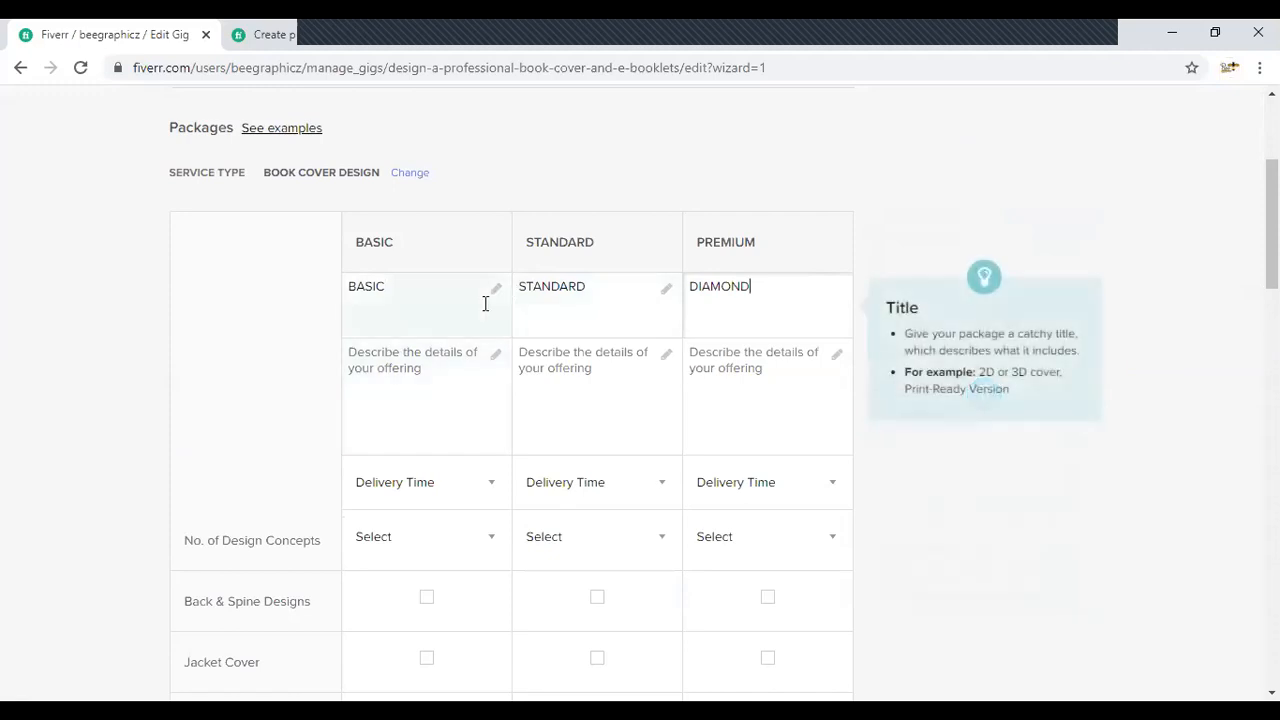
# - Rename the Basic package as SILVER and the Standard package as GOLD
pyautogui.moveTo(486, 303); pyautogui.dragTo(268, 314)
pyautogui.write('SILVER')
pyautogui.press('Tab')
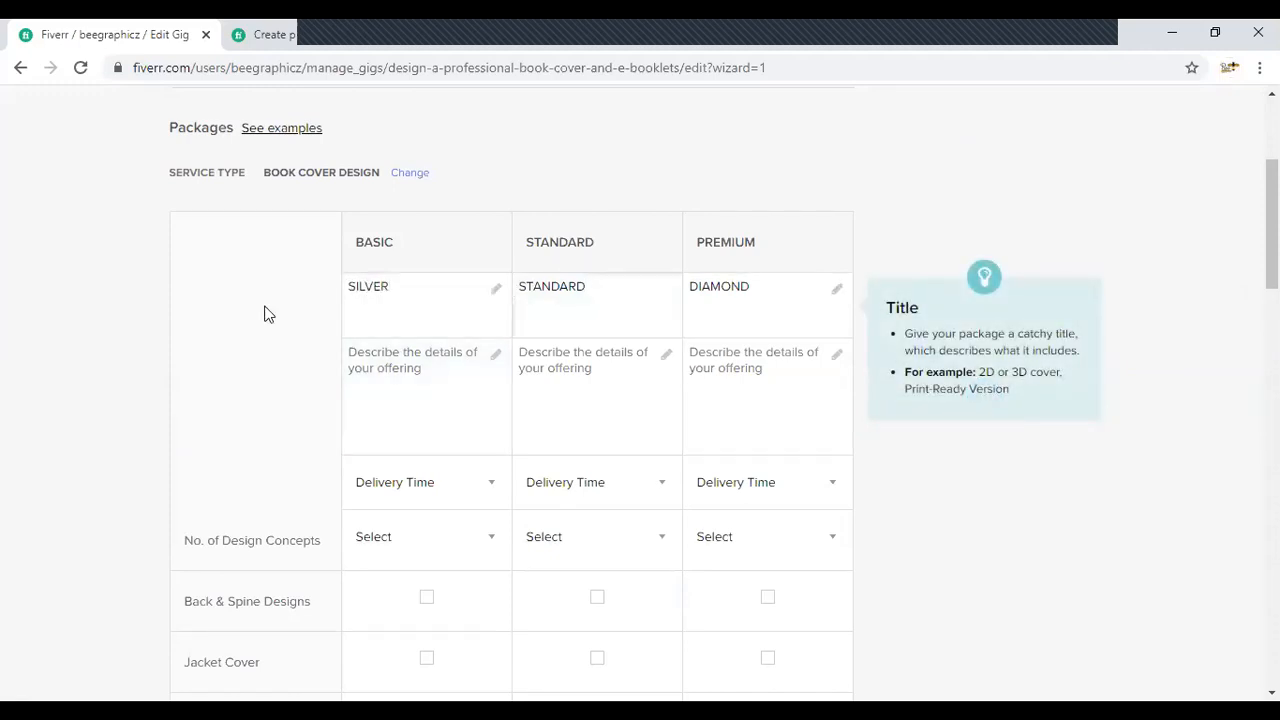
pyautogui.write('GLD')
pyautogui.press('BackSpace')
pyautogui.press('BackSpace')
pyautogui.write('OLD')
# - Describe the Silver package's offering as "I will design cover page + spine + backside"
pyautogui.click(452, 374)
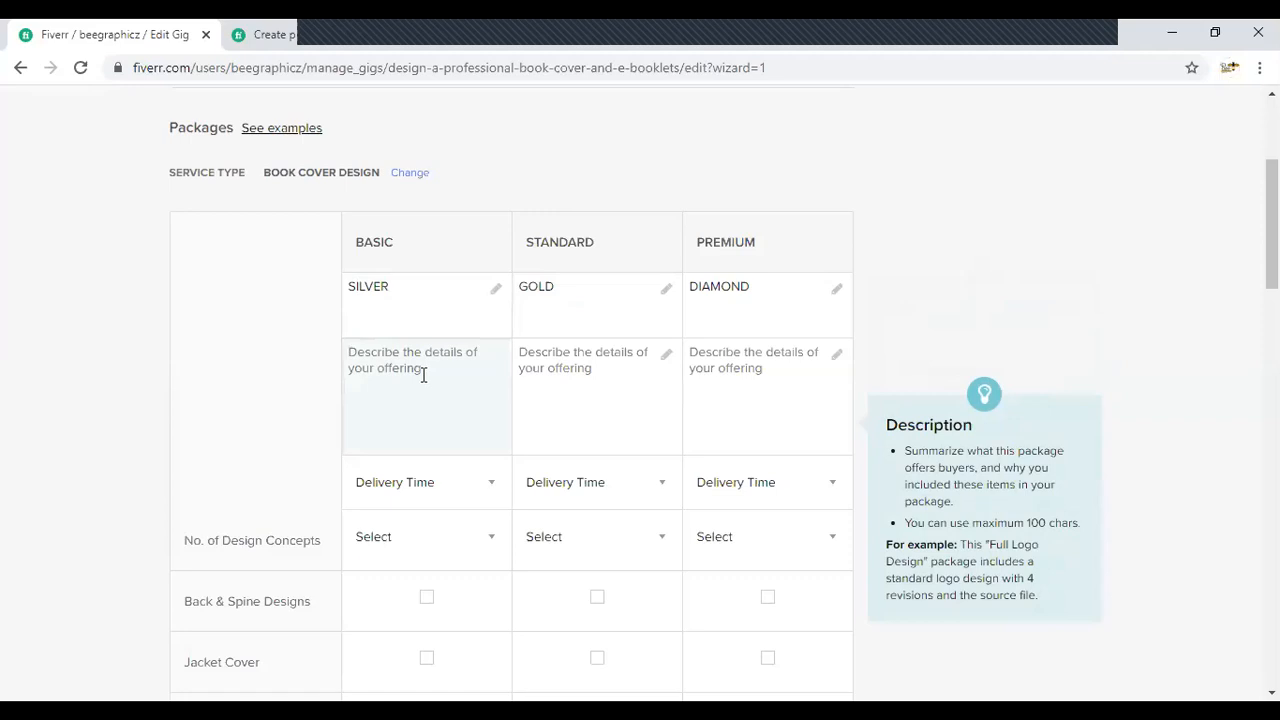
pyautogui.scroll(-1, 427, 382)
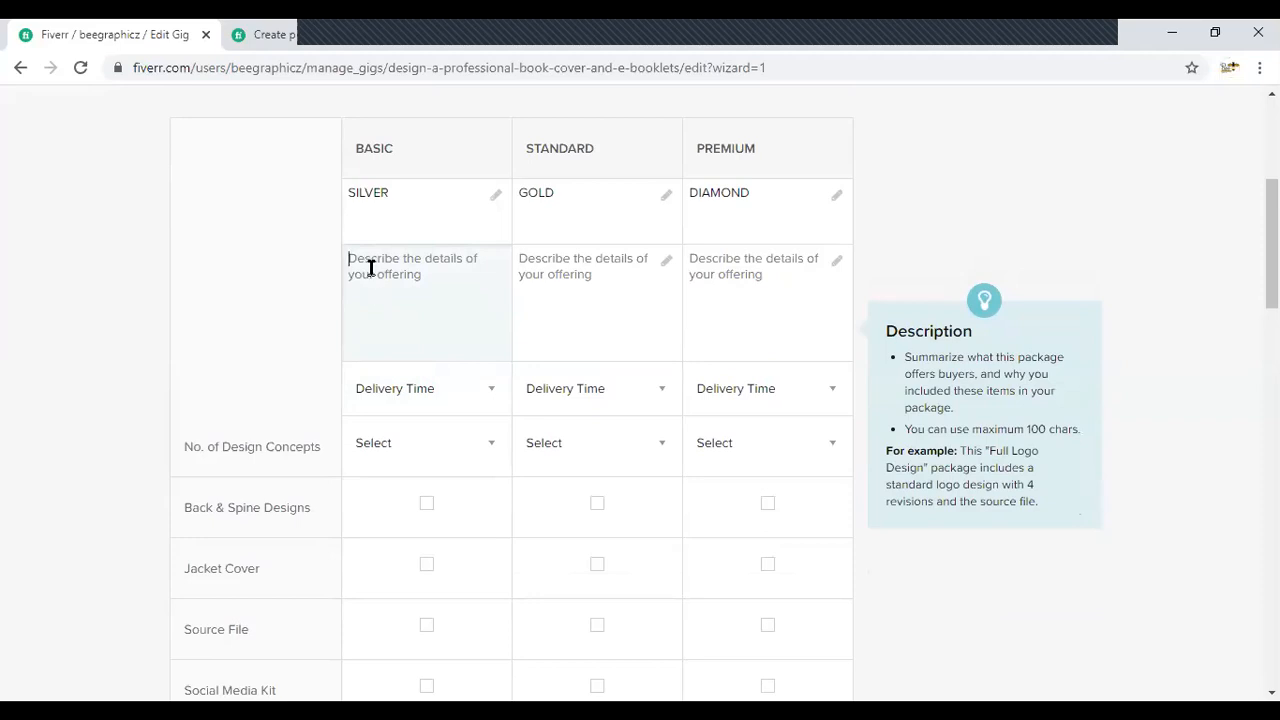
pyautogui.write('I will design cover page + spine + backside')
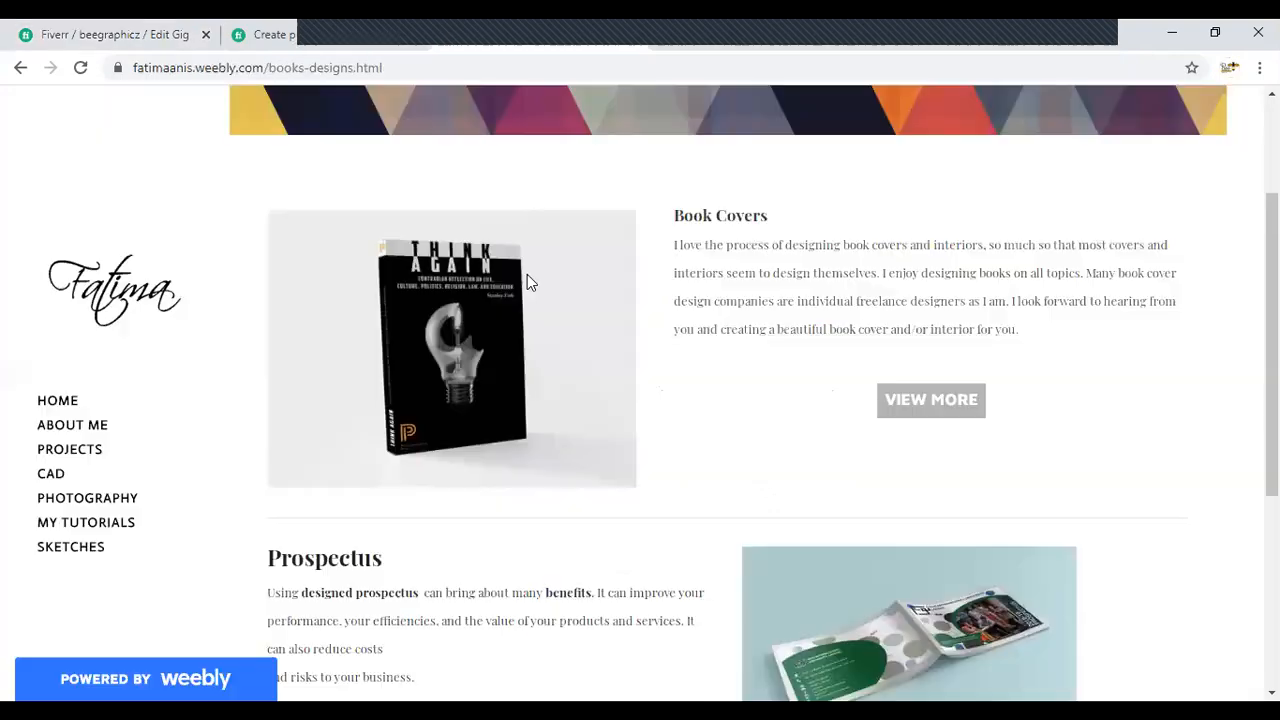
# - Look over the portfolio's Prospectus and Book Cover samples and the existing infographic gig's packages for reference
pyautogui.scroll(-1, 392, 308)
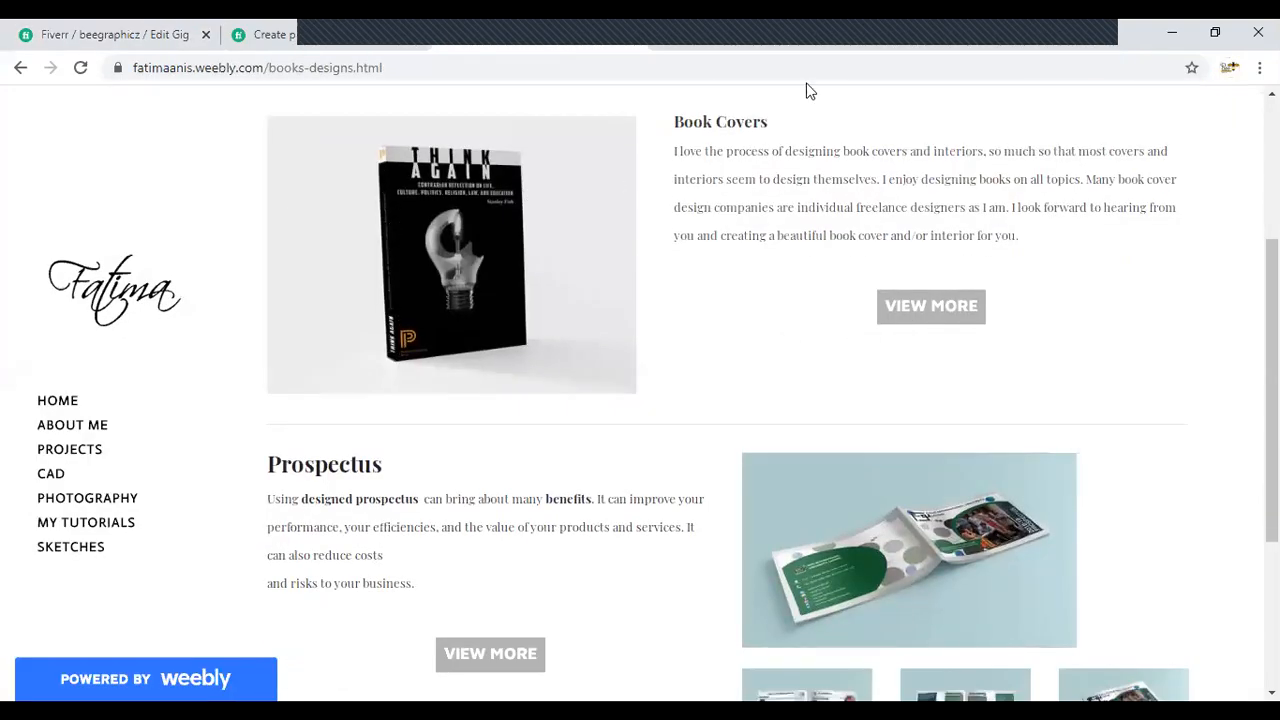
pyautogui.click(940, 30)
pyautogui.scroll(-1, 675, 201)
pyautogui.scroll(-2, 675, 201)
pyautogui.scroll(3, 677, 203)
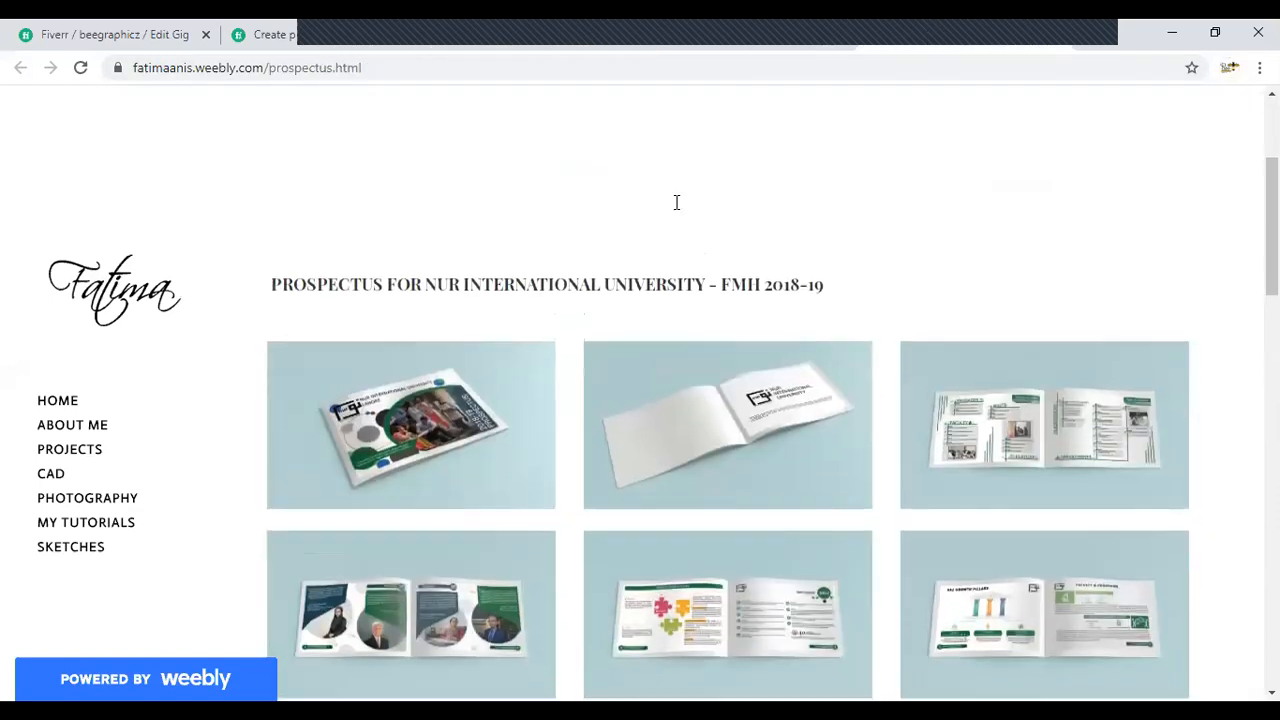
pyautogui.click(710, 42)
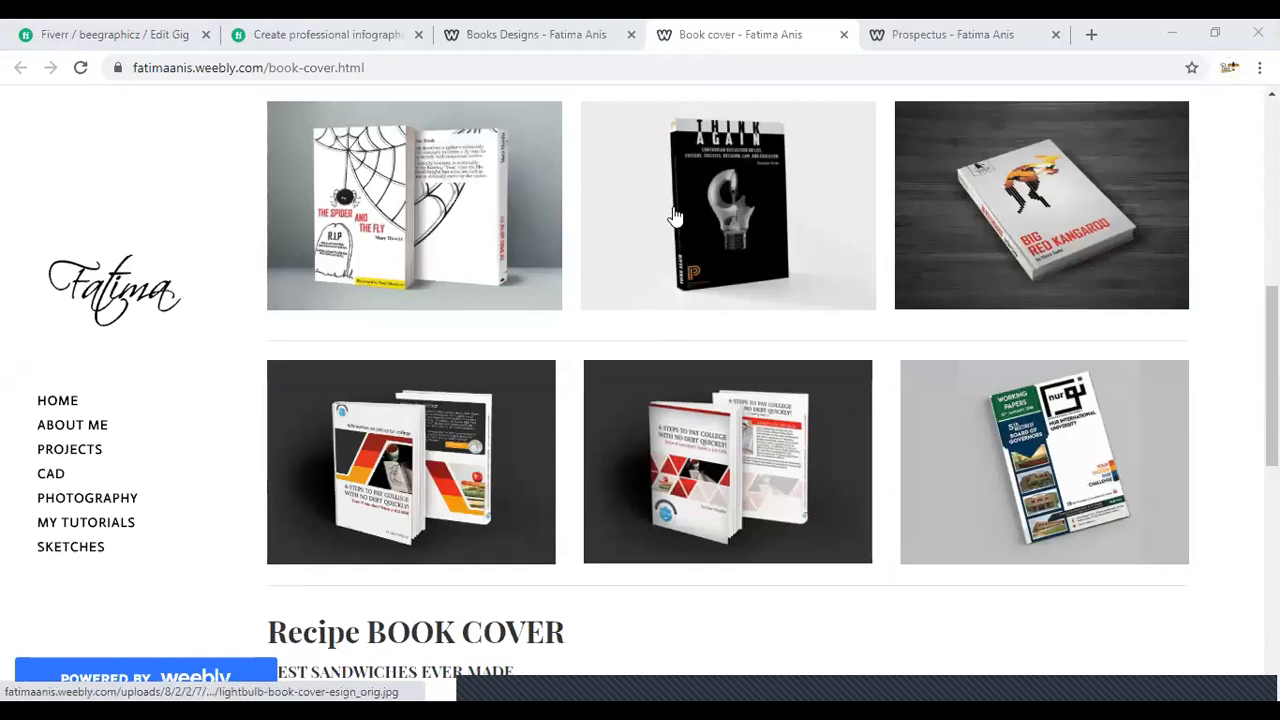
pyautogui.click(484, 30)
pyautogui.click(370, 27)
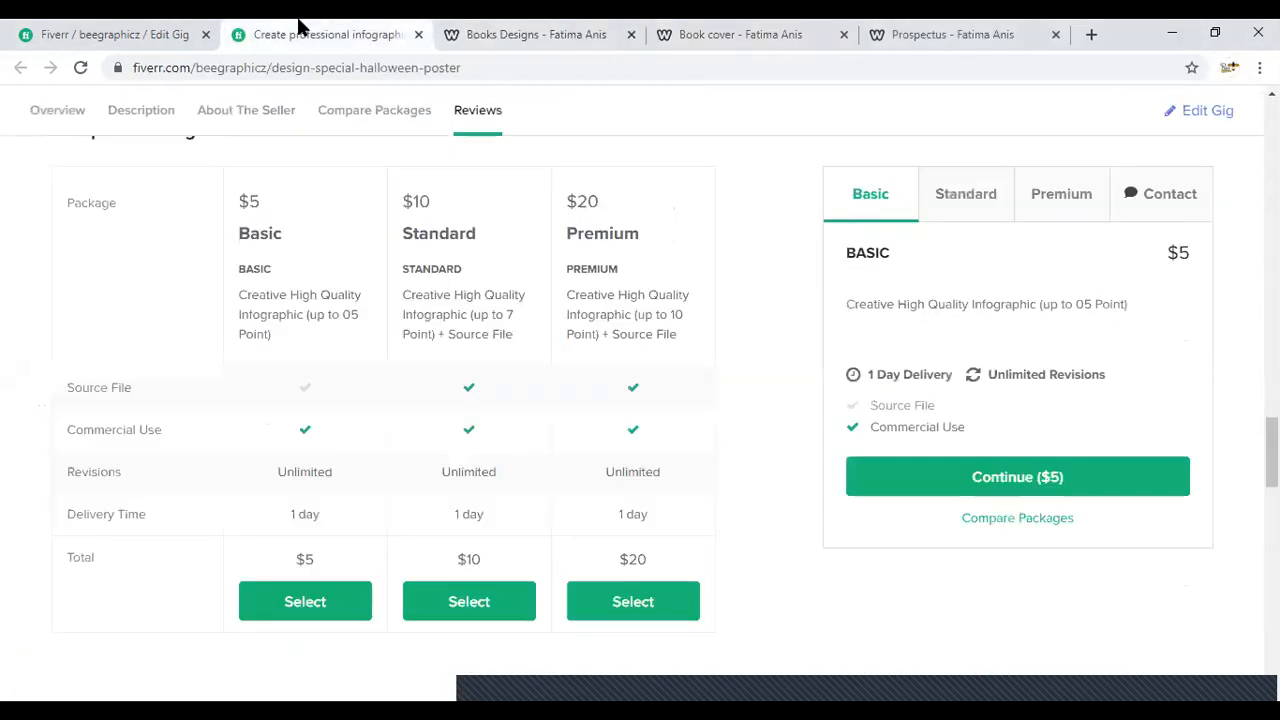
# - Amend the Silver package's description in the new gig to read "I will design 1 cover page + spine + backside + HD file +"
pyautogui.click(150, 28)
pyautogui.scroll(-2, 376, 199)
pyautogui.click(464, 290)
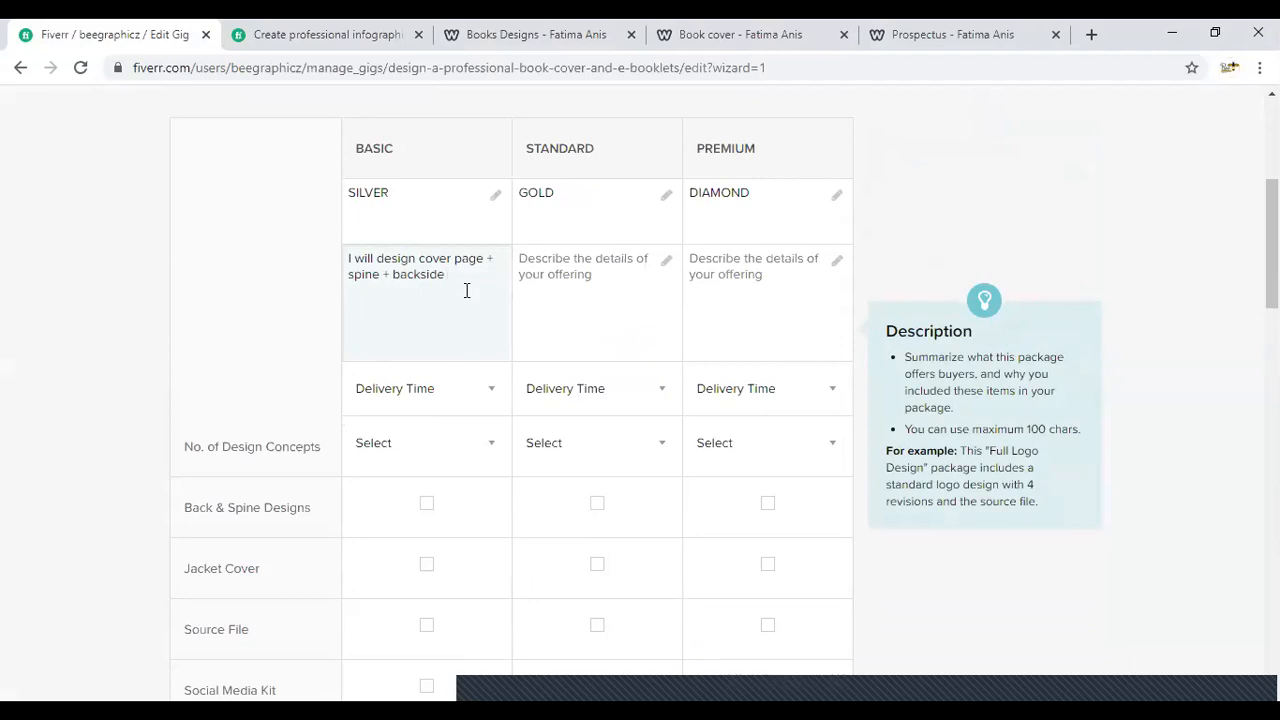
pyautogui.click(420, 261)
pyautogui.write('1 ')
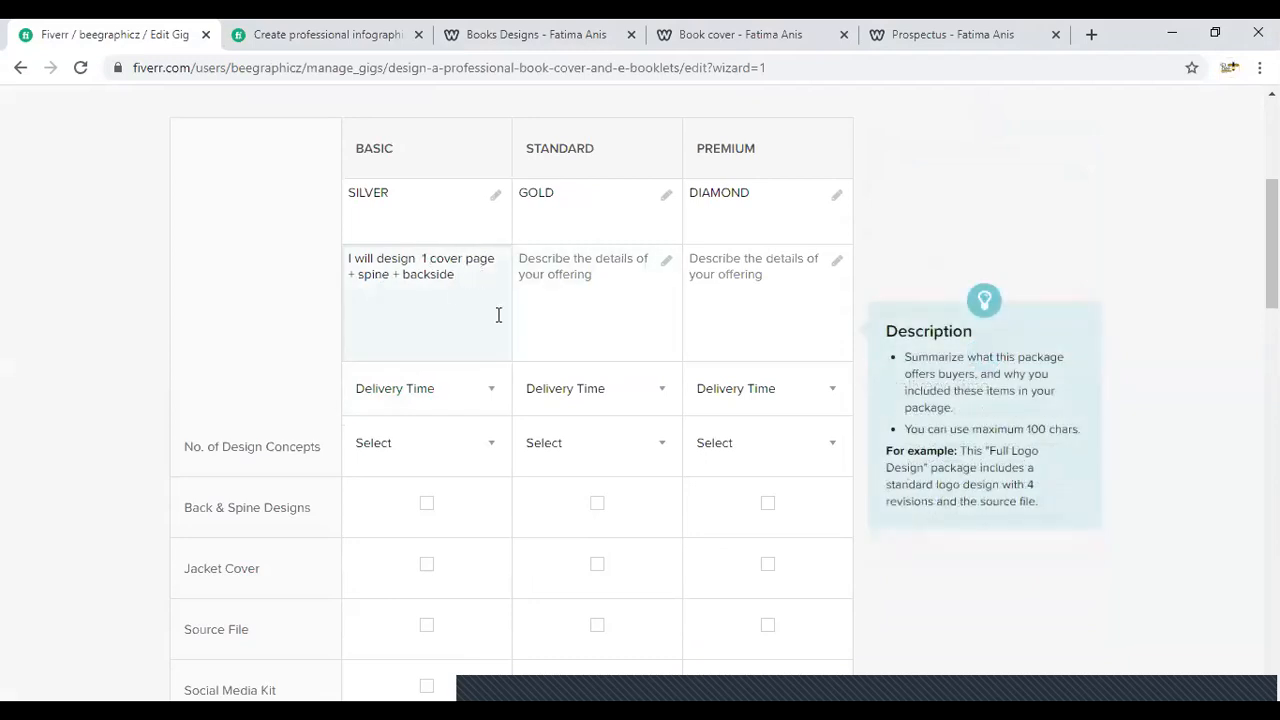
pyautogui.write('+ HD file + source file')
pyautogui.press('BackSpace')
pyautogui.press('BackSpace')
pyautogui.press('BackSpace')
pyautogui.press('BackSpace')
pyautogui.press('BackSpace')
pyautogui.press('BackSpace')
pyautogui.press('BackSpace')
pyautogui.press('BackSpace')
pyautogui.press('BackSpace')
pyautogui.press('BackSpace')
pyautogui.press('BackSpace')
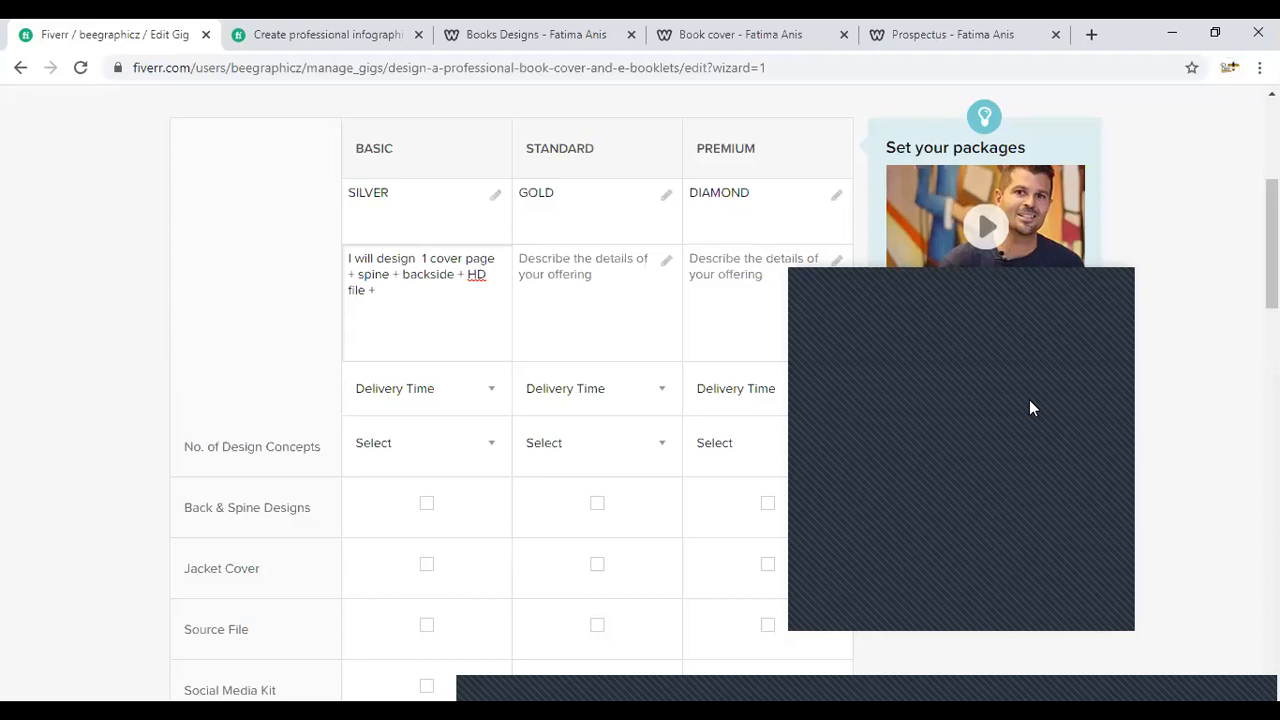
# - Check the portfolio's Complete Books Designs page again and return to the new gig's pricing, opening the Gold package's description
pyautogui.click(530, 30)
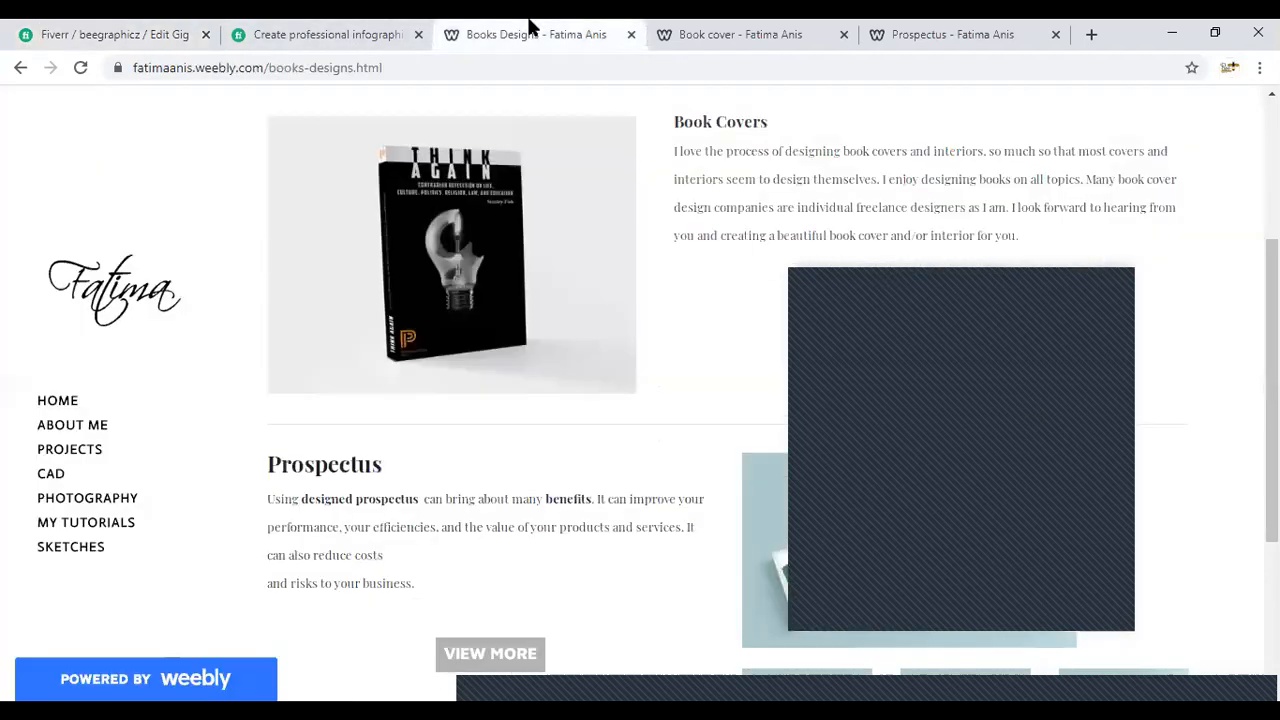
pyautogui.scroll(3, 403, 391)
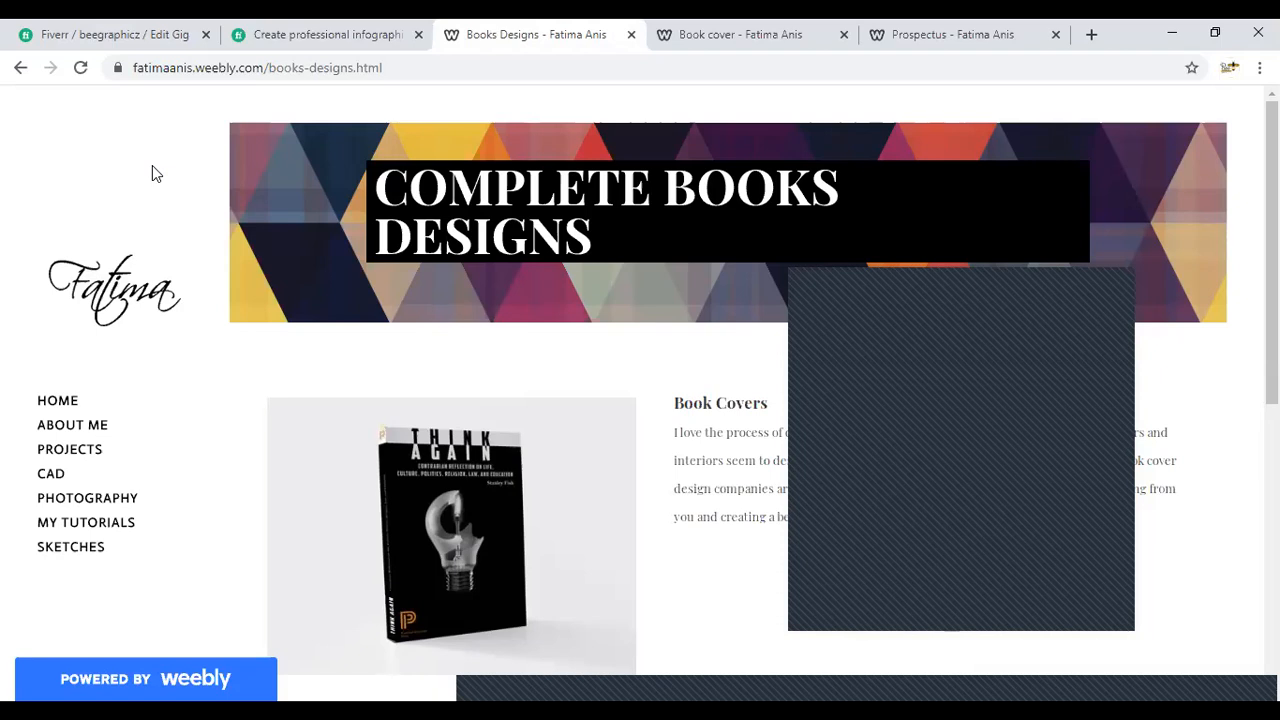
pyautogui.click(330, 32)
pyautogui.click(170, 25)
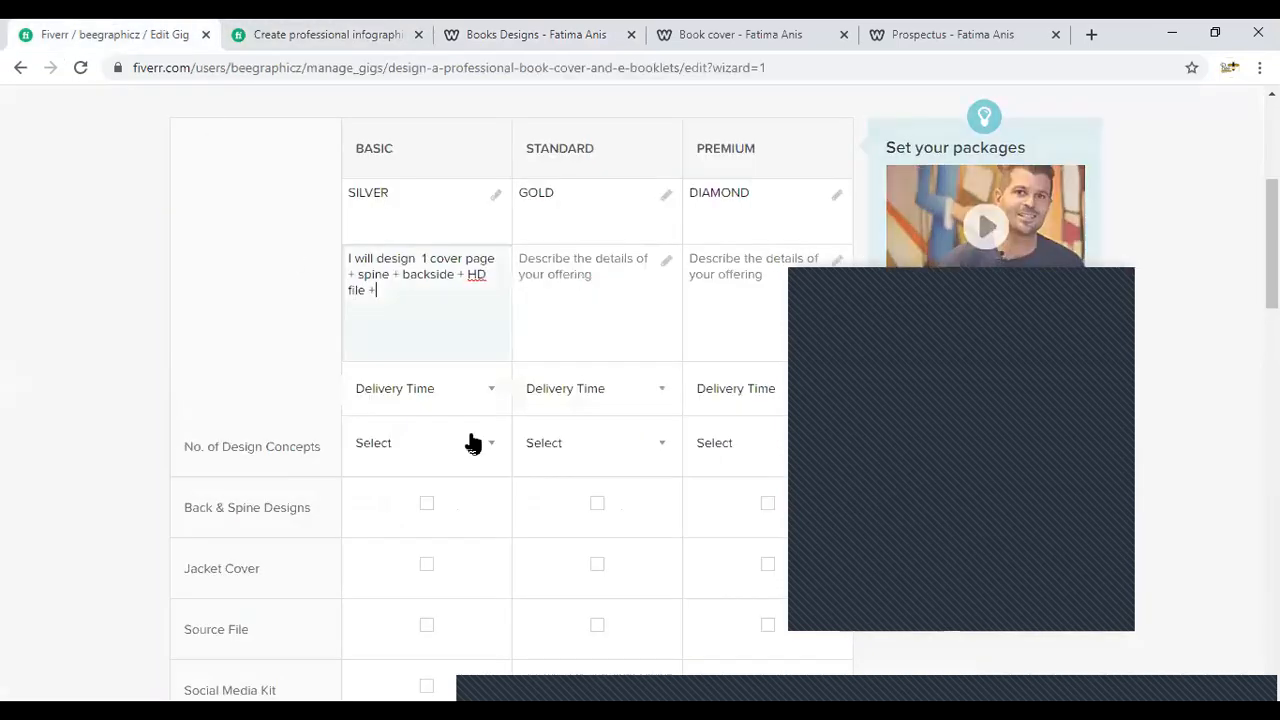
pyautogui.click(557, 289)
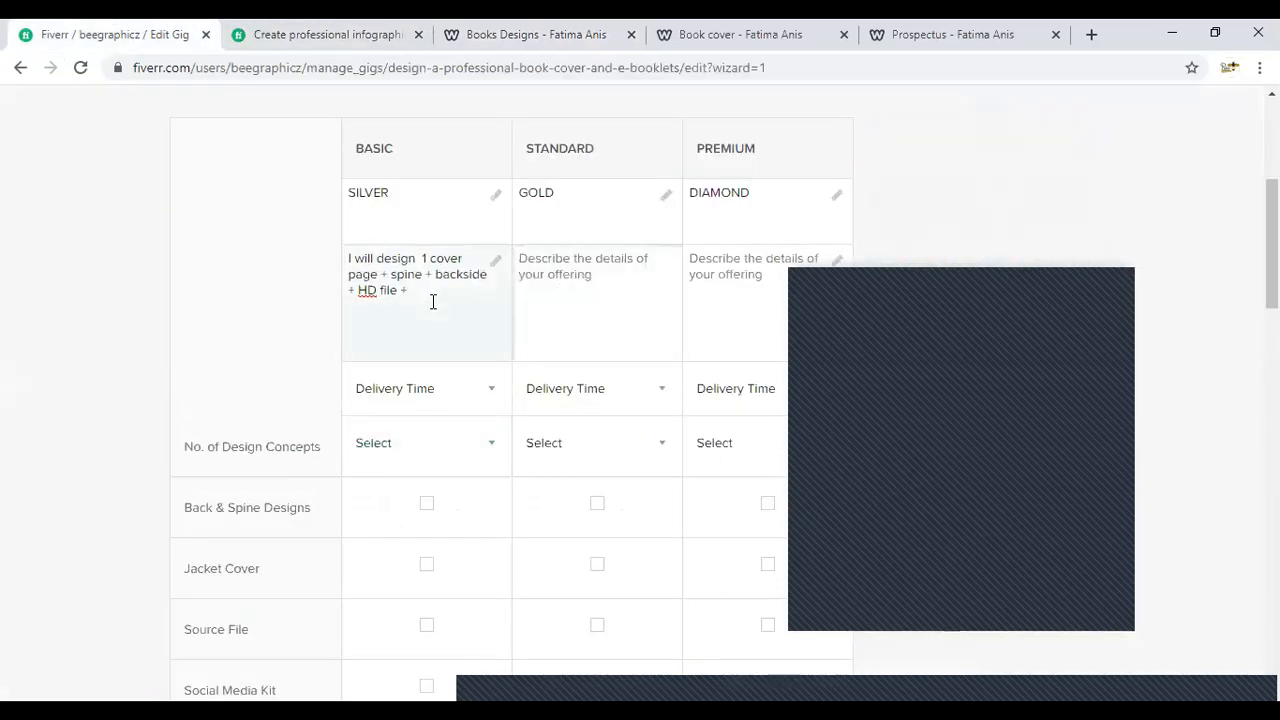
# - Remove the trailing plus sign from the Silver package's description so that it ends with "HD file"
pyautogui.click(437, 295)
pyautogui.press('BackSpace')
pyautogui.press('BackSpace')
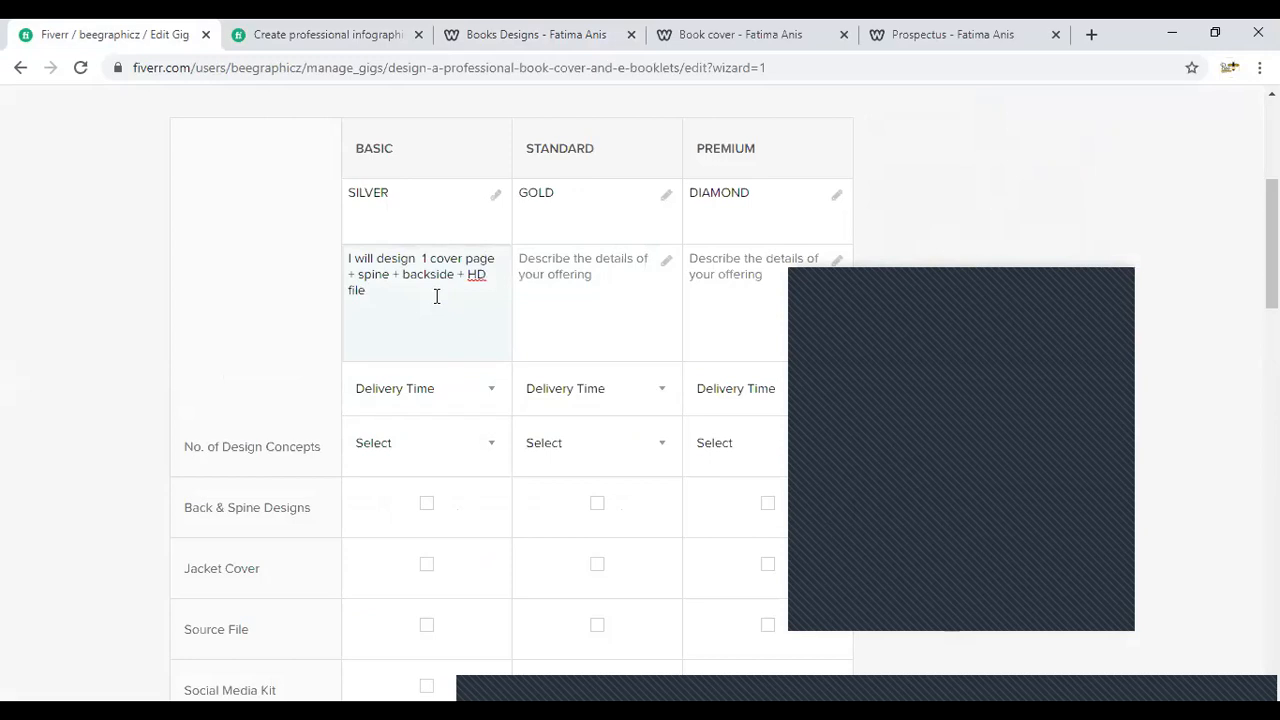
# - Reuse the Silver text for the Gold package's description, changed to "I will design 3 cover pages + spine + backside + HD file + source files"
pyautogui.hotkey('ctrl', 'a')
pyautogui.hotkey('ctrl', 'c')
pyautogui.click(583, 257)
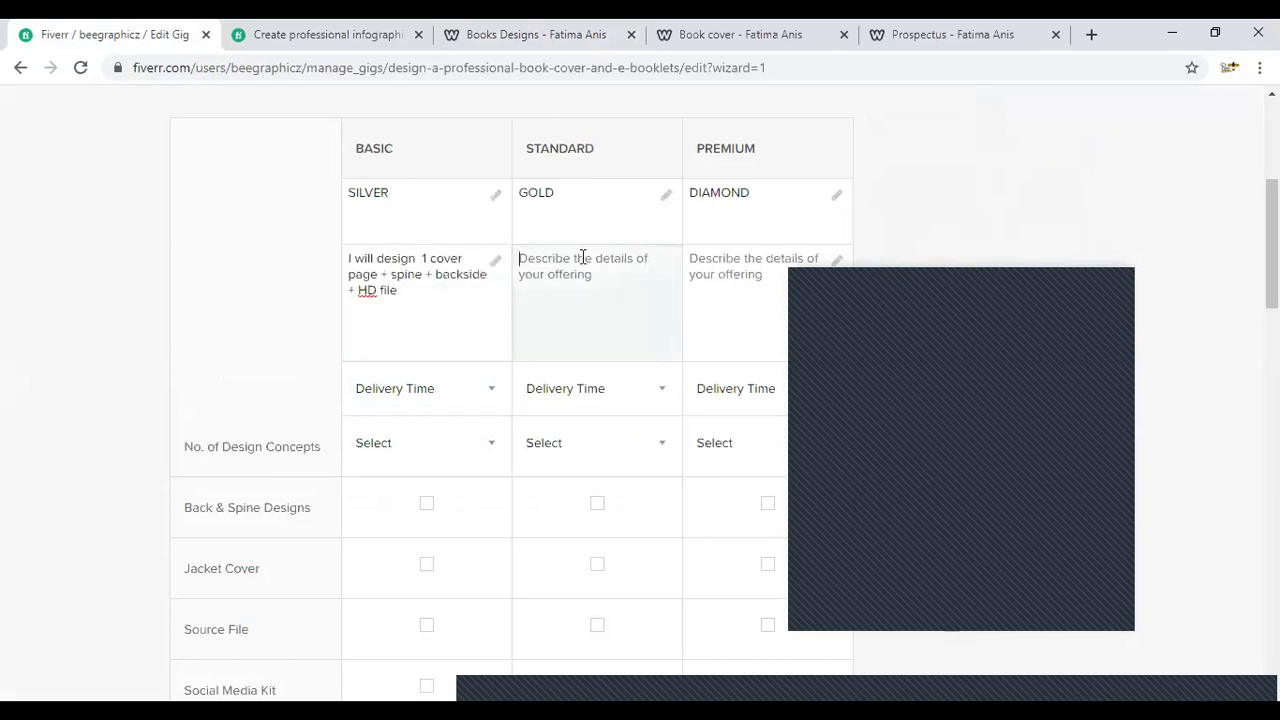
pyautogui.hotkey('ctrl', 'v')
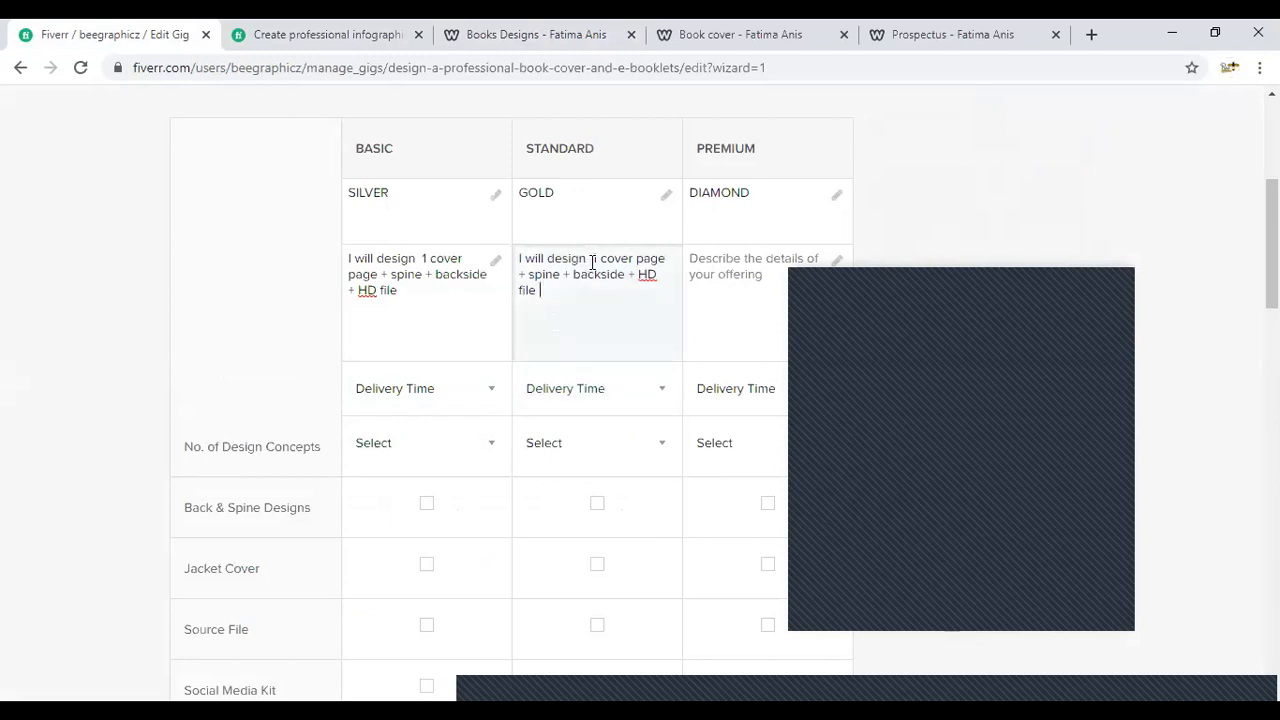
pyautogui.moveTo(597, 257); pyautogui.dragTo(593, 258)
pyautogui.write('3')
pyautogui.click(671, 258)
pyautogui.write('s')
pyautogui.click(628, 287)
pyautogui.write('+ sourc')
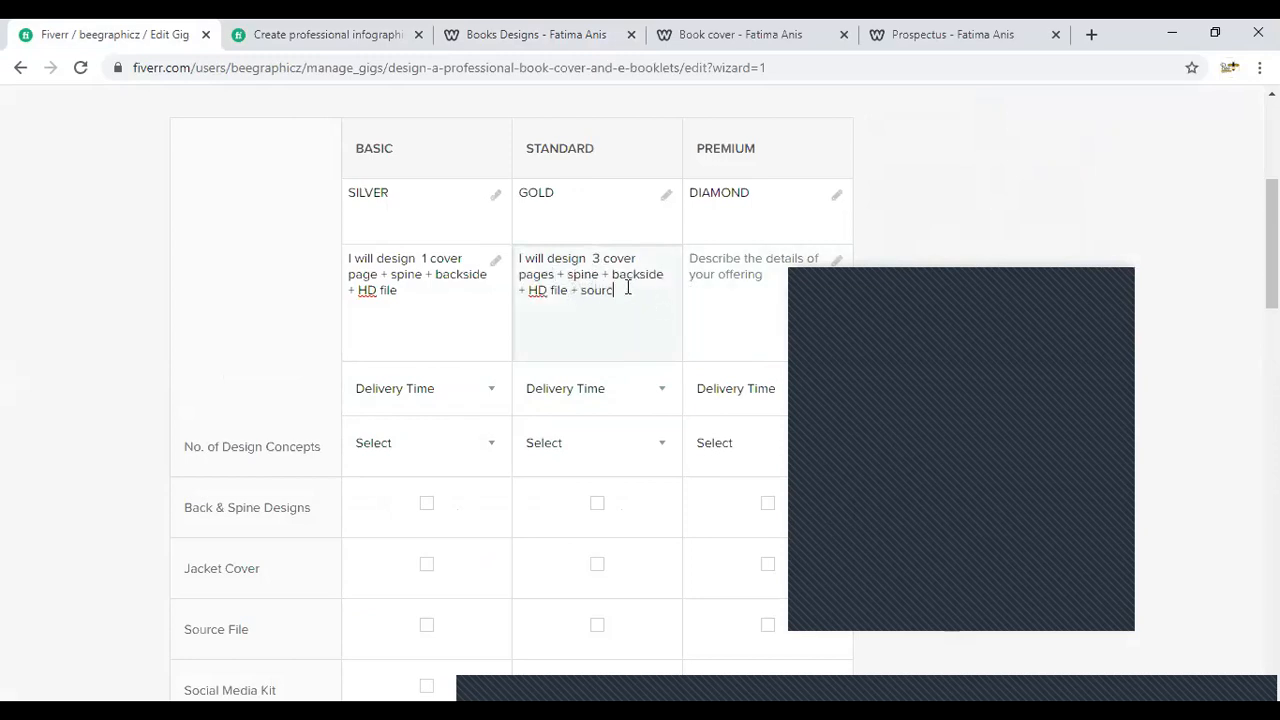
pyautogui.write('efiles')
# - Copy "+ source files" from the Gold package's description onto the end of the Silver one
pyautogui.moveTo(572, 289); pyautogui.dragTo(667, 307)
pyautogui.hotkey('ctrl', 'c')
pyautogui.click(469, 295)
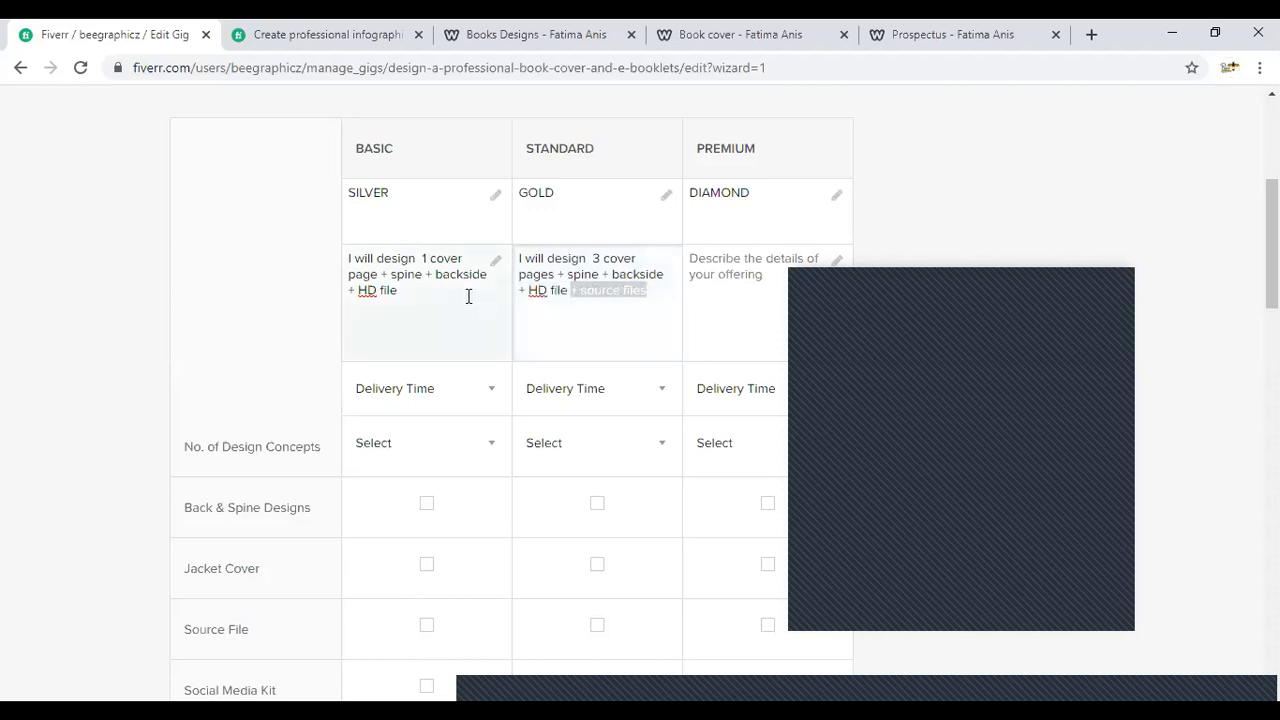
pyautogui.hotkey('ctrl', 'v')
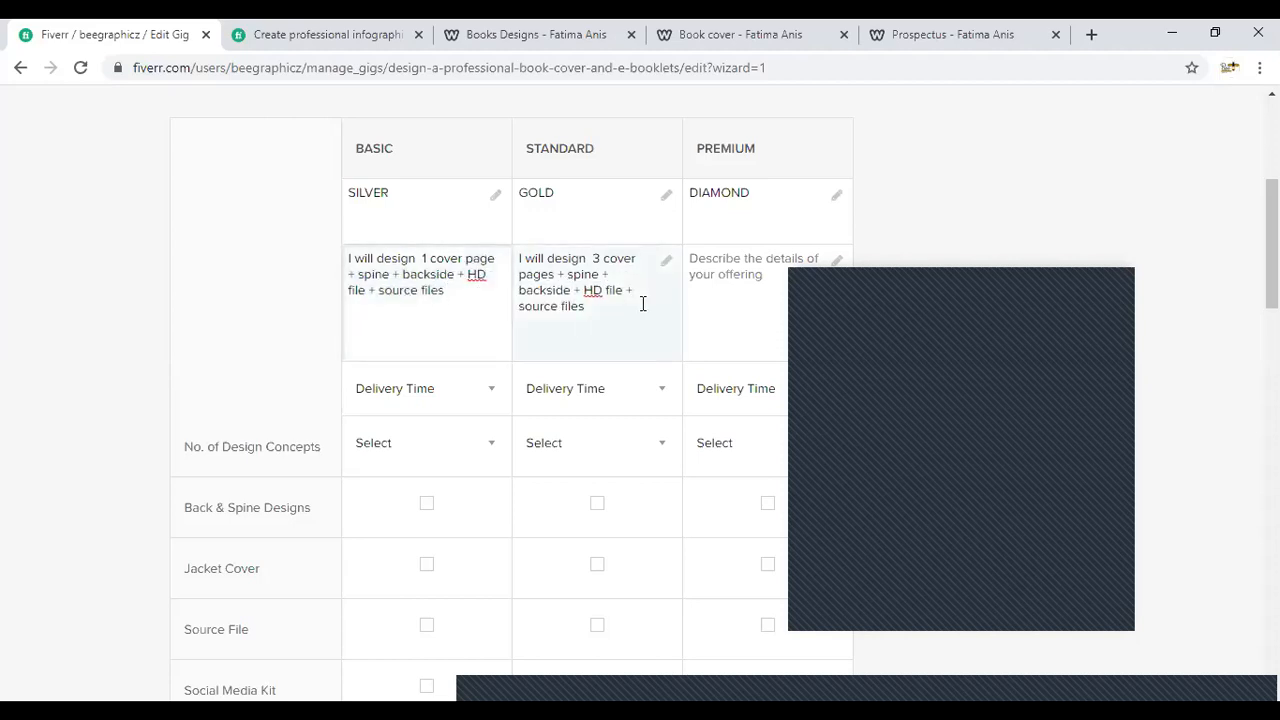
# - Copy the Gold package's description into the Diamond package and change the number of cover pages to 5
pyautogui.moveTo(652, 302); pyautogui.dragTo(515, 260)
pyautogui.hotkey('ctrl', 'c')
pyautogui.click(737, 300)
pyautogui.hotkey('ctrl', 'v')
pyautogui.click(772, 258)
pyautogui.press('BackSpace')
pyautogui.write('5')
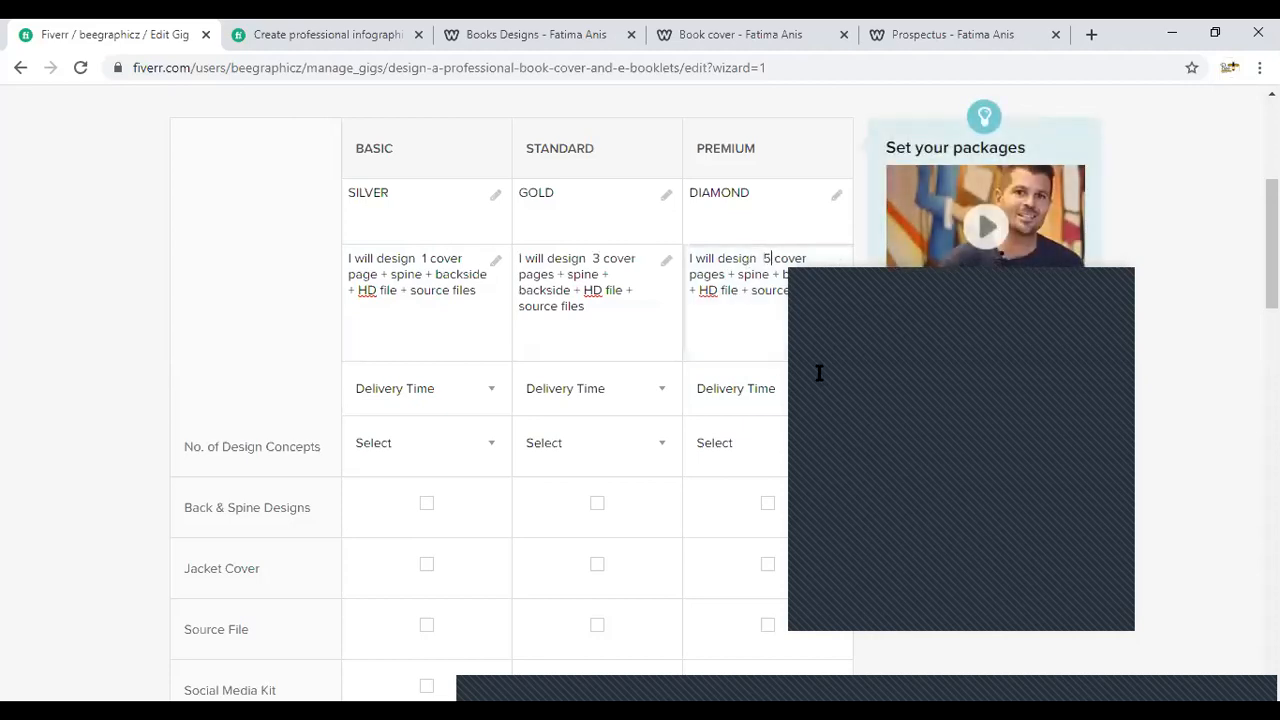
# - Set the delivery time of the Silver, Gold and Diamond packages to 1 Day Delivery
pyautogui.click(410, 398)
pyautogui.click(414, 403)
pyautogui.click(538, 400)
pyautogui.click(538, 400)
pyautogui.click(722, 405)
pyautogui.click(710, 392)
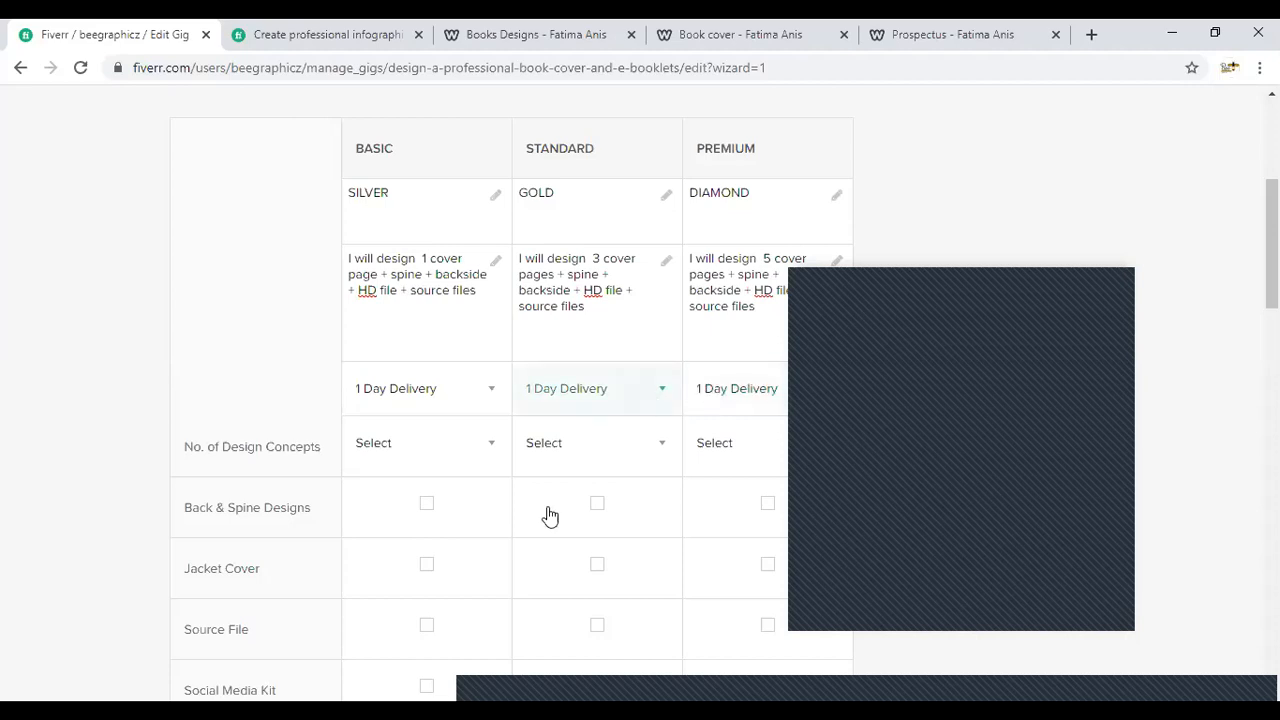
# - Set the number of design concepts to 1 for Silver, 3 for Gold and 5 for Diamond
pyautogui.click(467, 467)
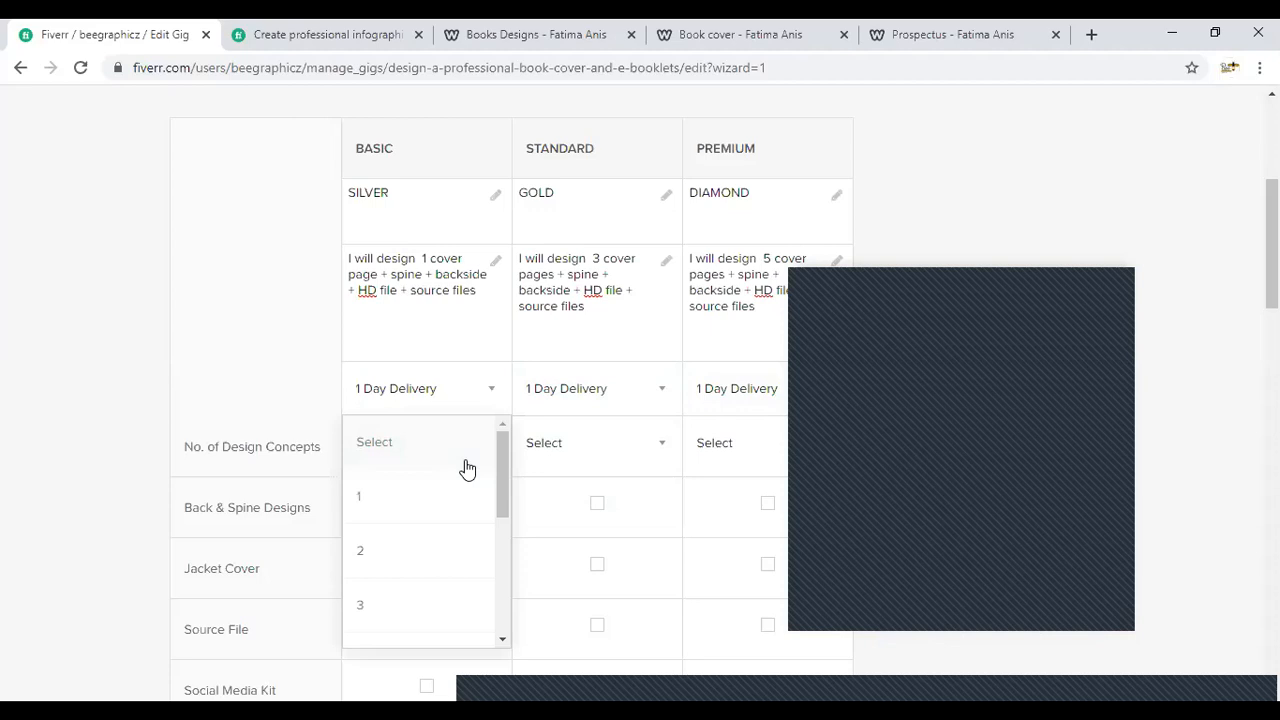
pyautogui.click(409, 515)
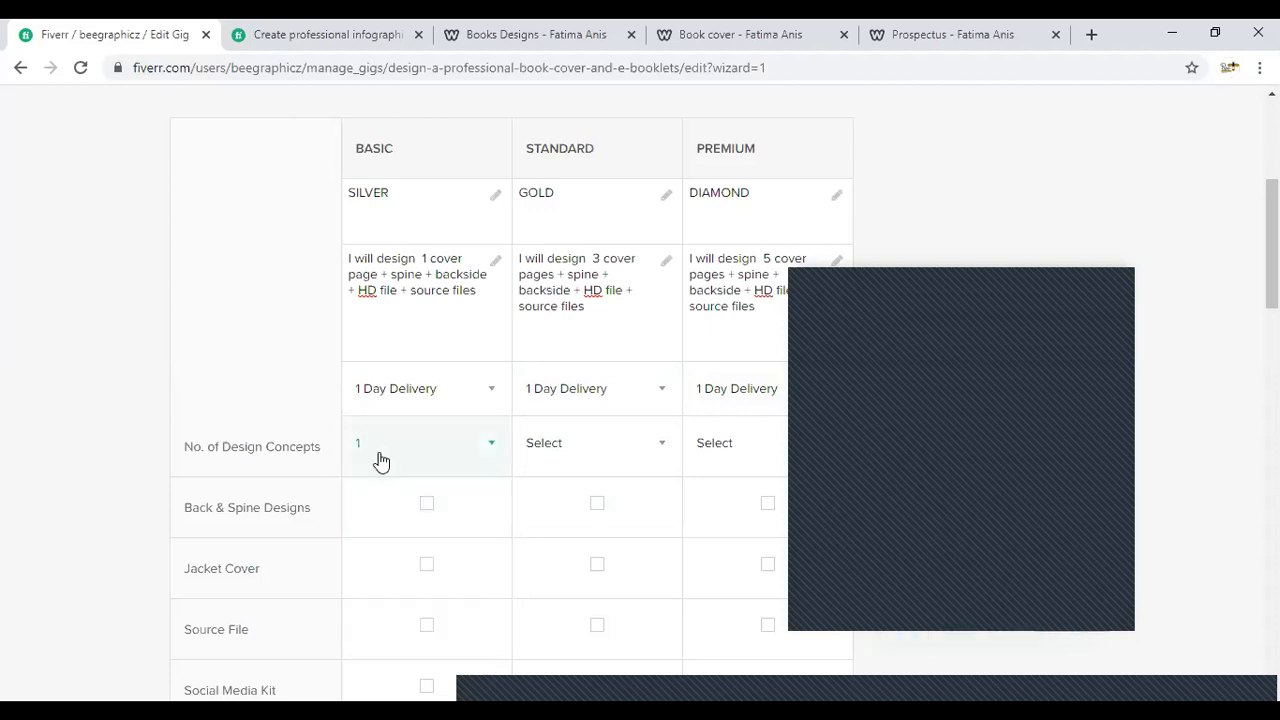
pyautogui.click(587, 472)
pyautogui.click(566, 572)
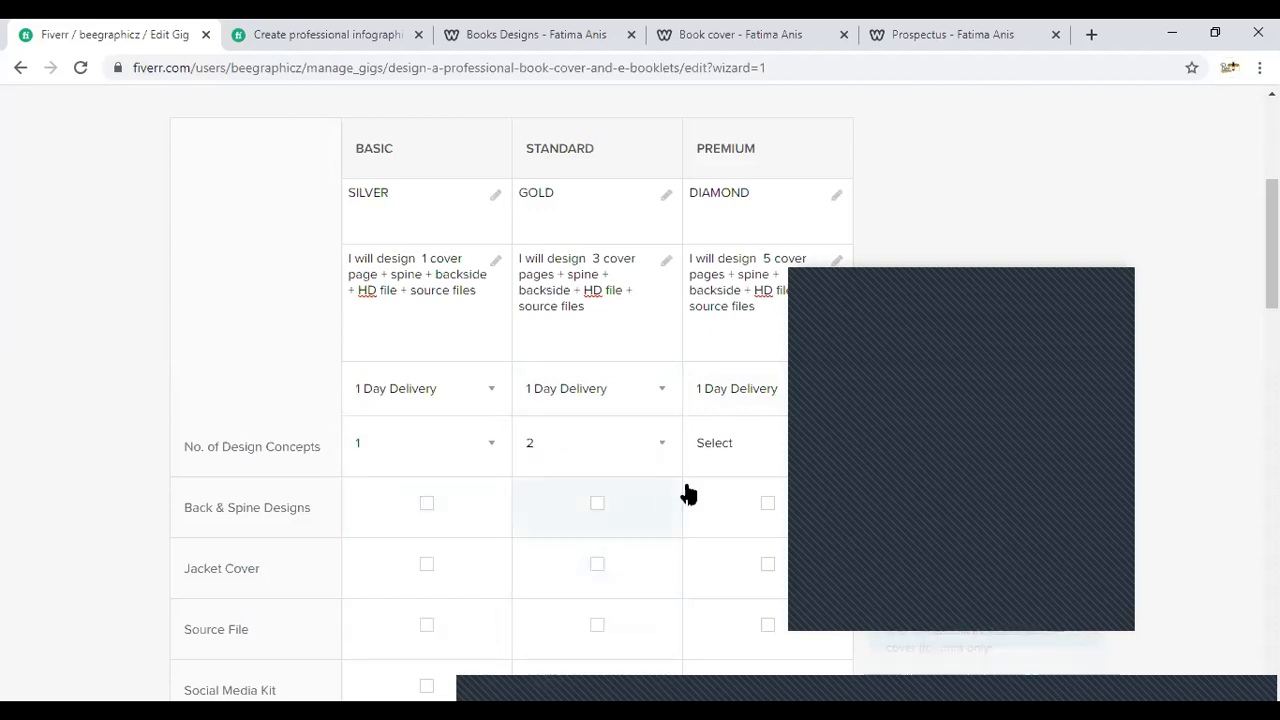
pyautogui.click(585, 472)
pyautogui.scroll(-2, 581, 480)
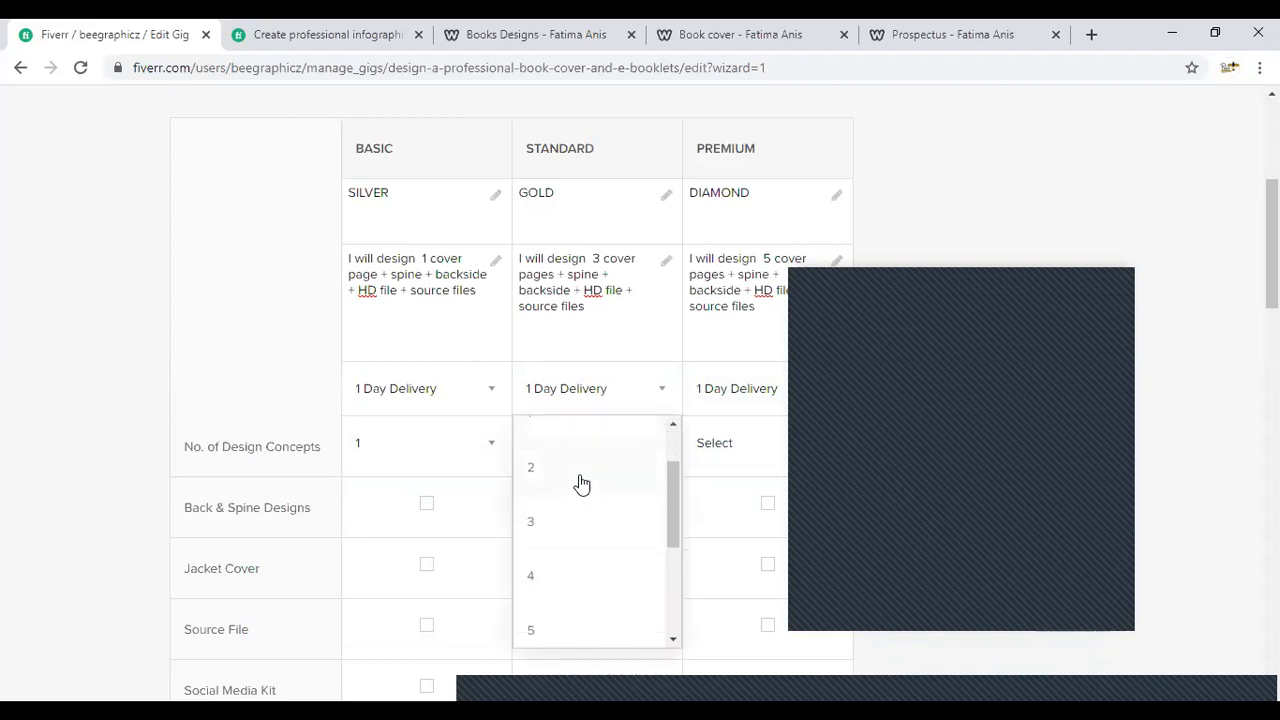
pyautogui.click(560, 522)
pyautogui.click(700, 471)
pyautogui.scroll(-1, 709, 580)
pyautogui.scroll(-2, 709, 546)
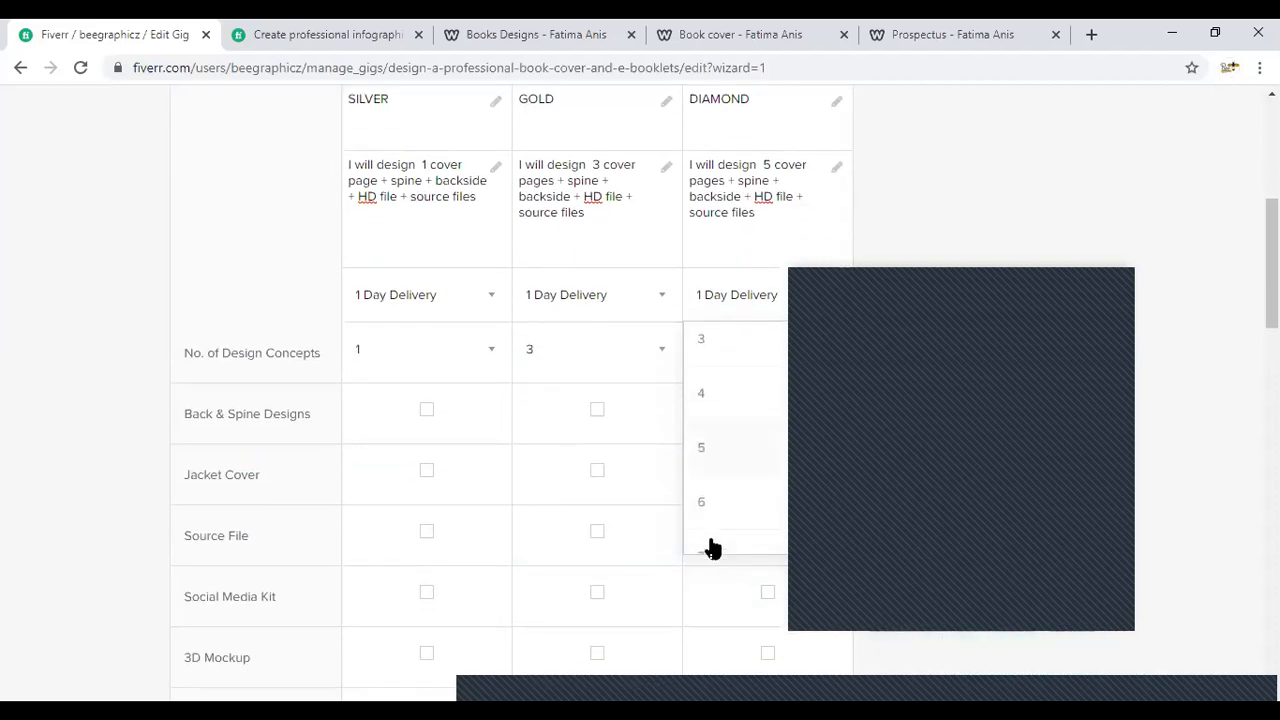
pyautogui.click(718, 440)
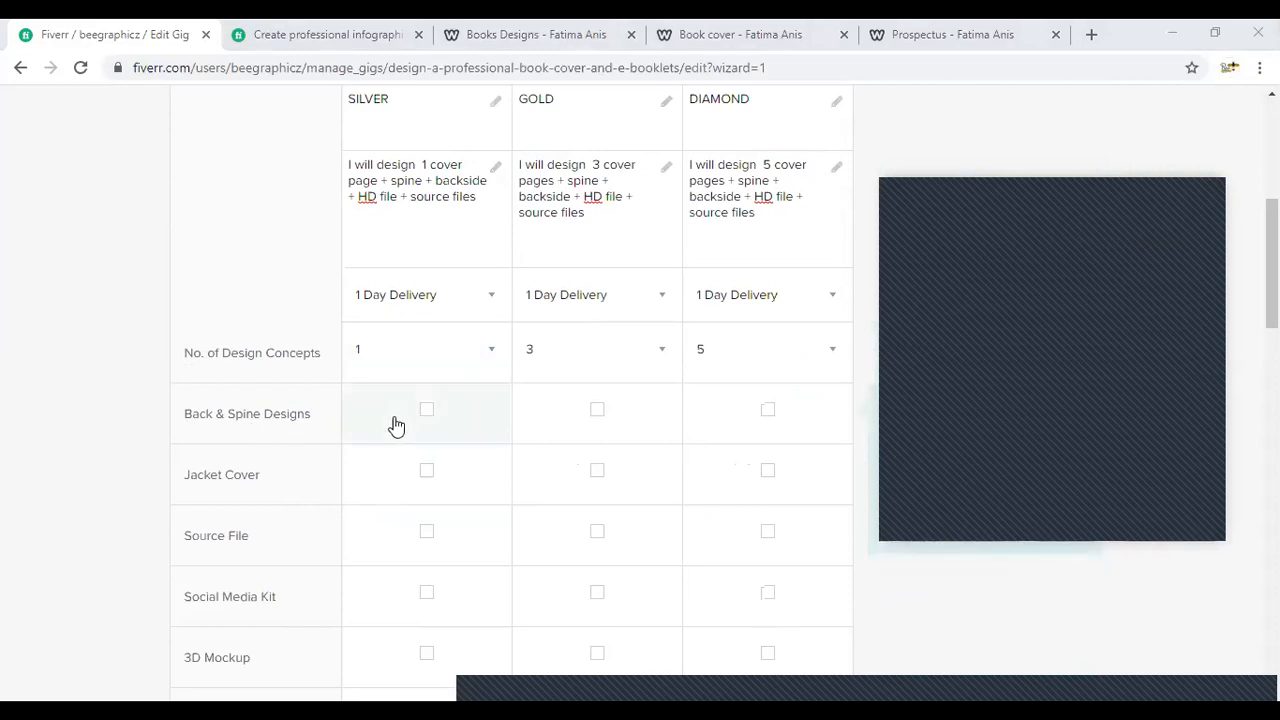
# - Include Back & Spine Designs in all three packages and Jacket Cover in the Silver package
pyautogui.click(426, 415)
pyautogui.click(597, 415)
pyautogui.click(767, 409)
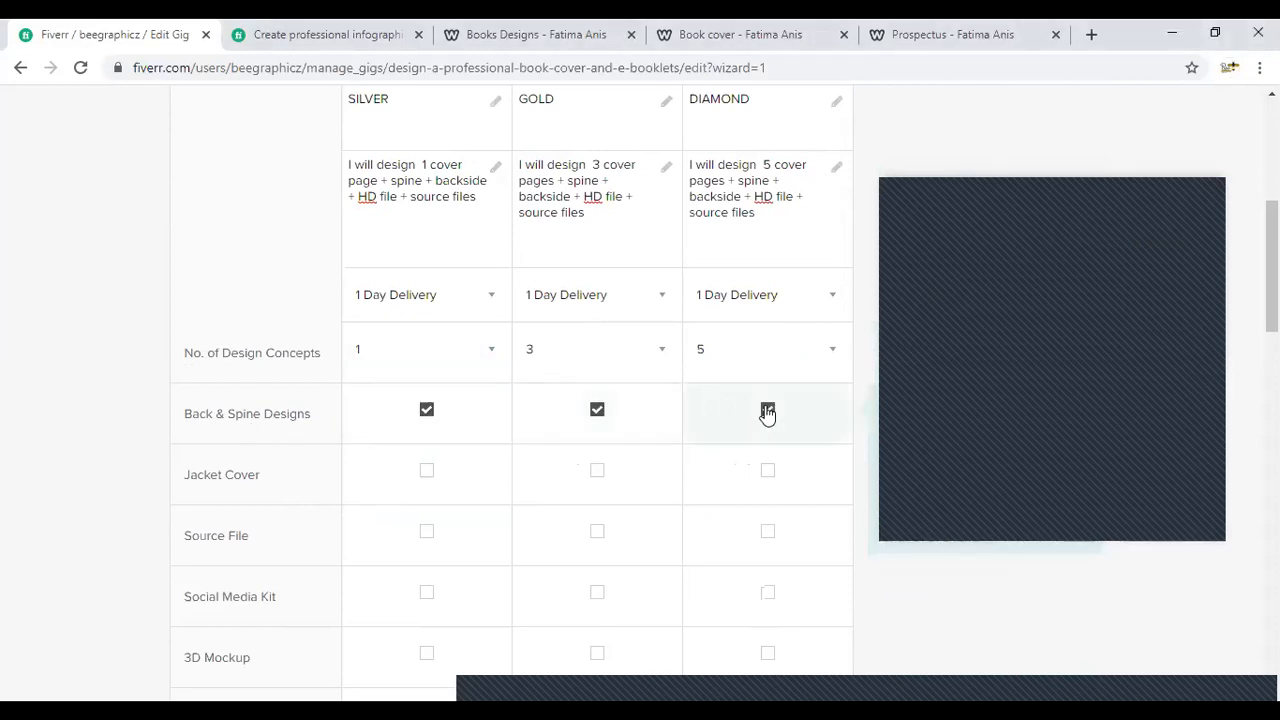
pyautogui.scroll(2, 511, 400)
pyautogui.scroll(-3, 489, 386)
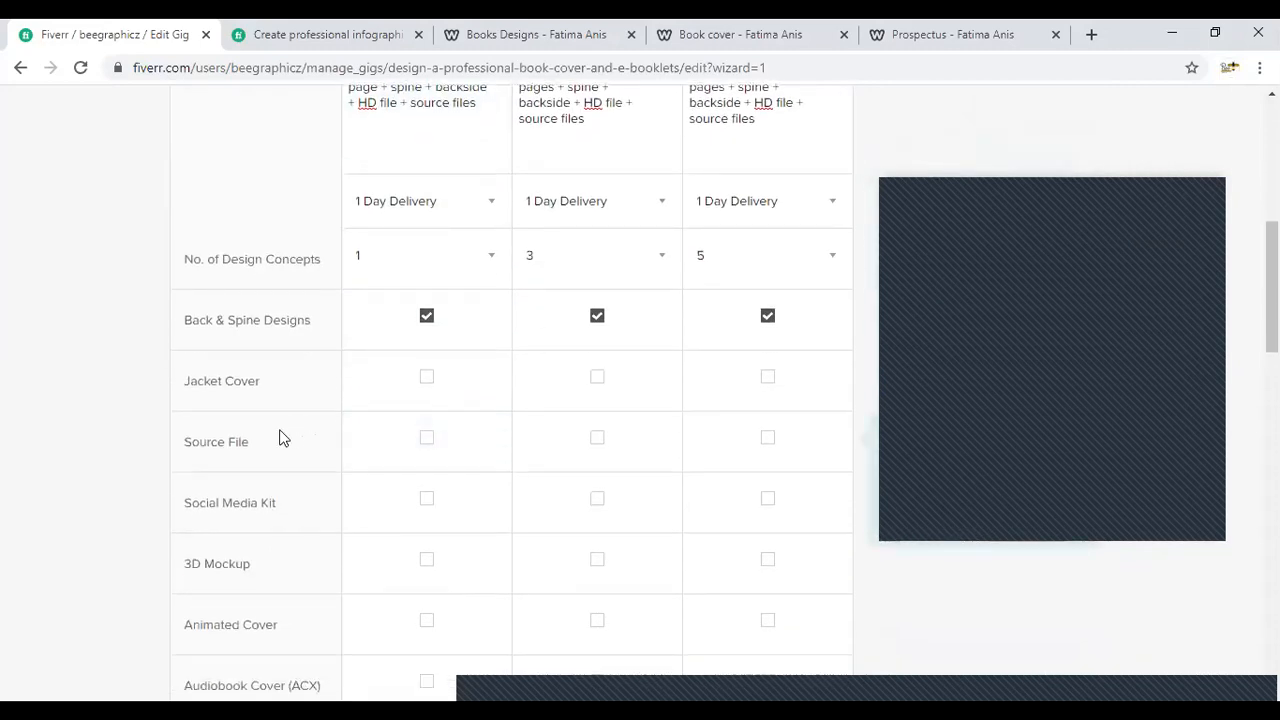
pyautogui.click(430, 377)
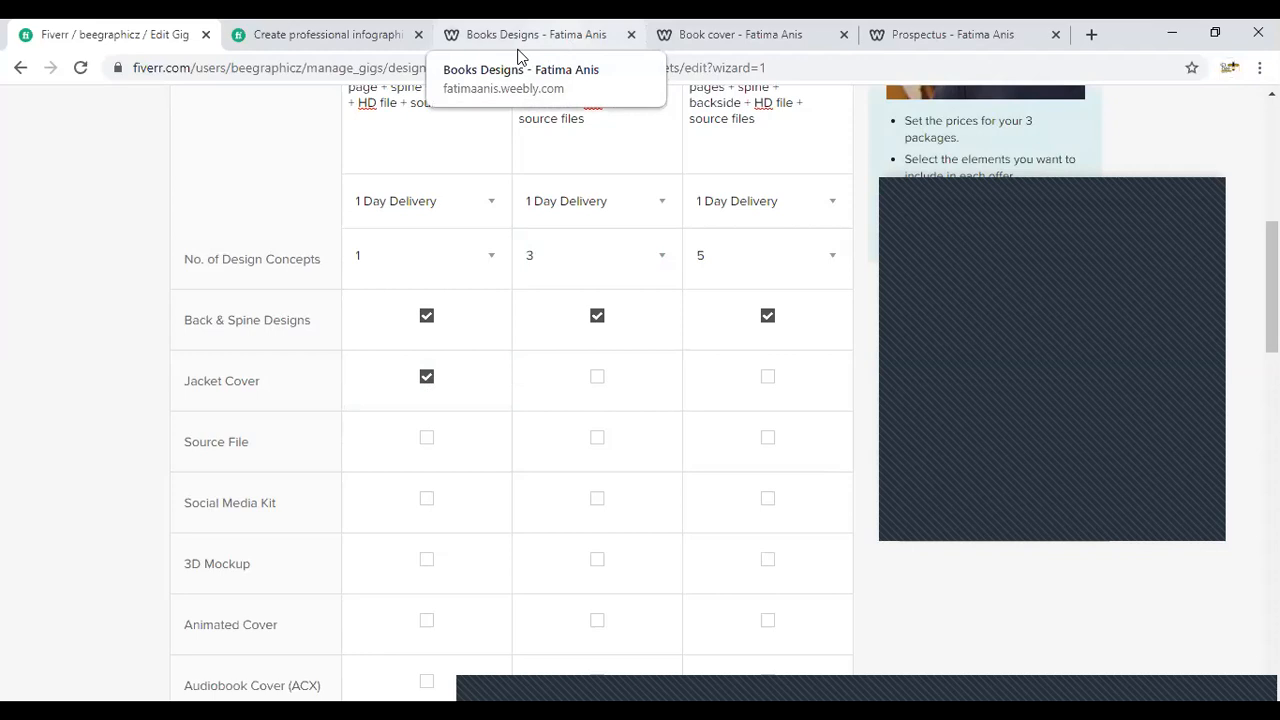
# - Search Google Images for "jacket cover book" in a separate browser tab
pyautogui.click(1092, 35)
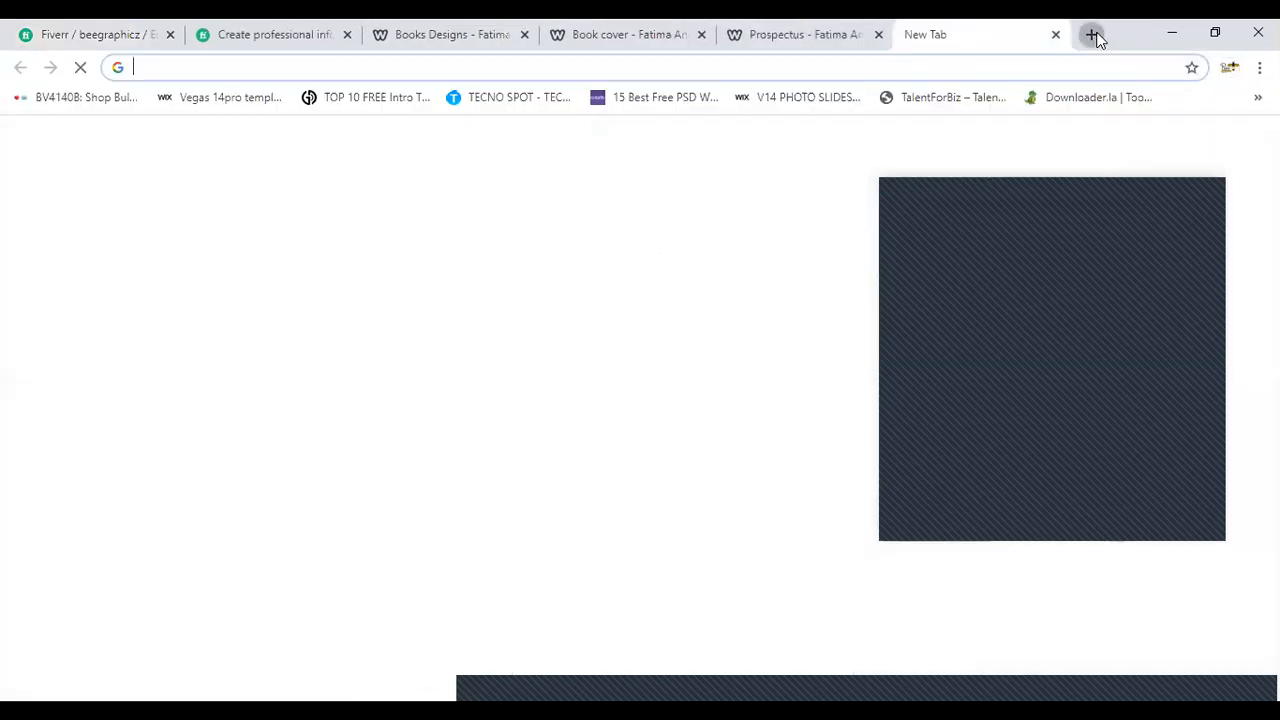
pyautogui.write('jac')
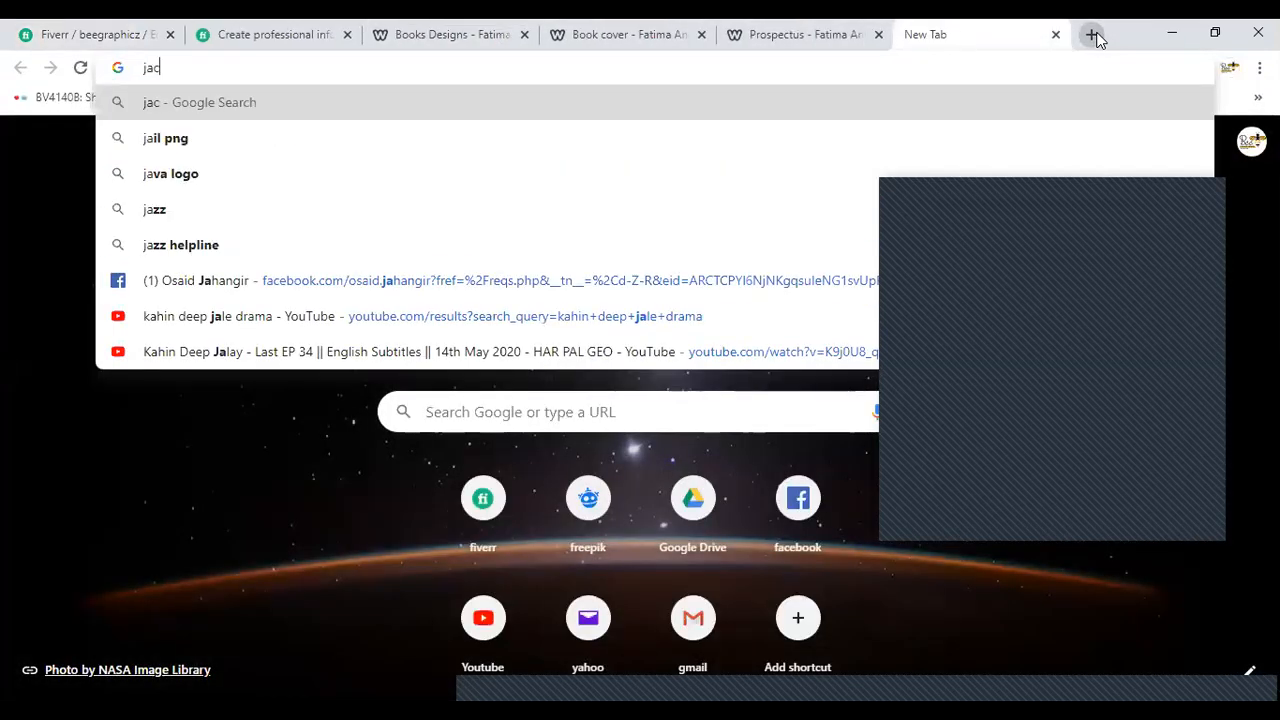
pyautogui.write('ket cover')
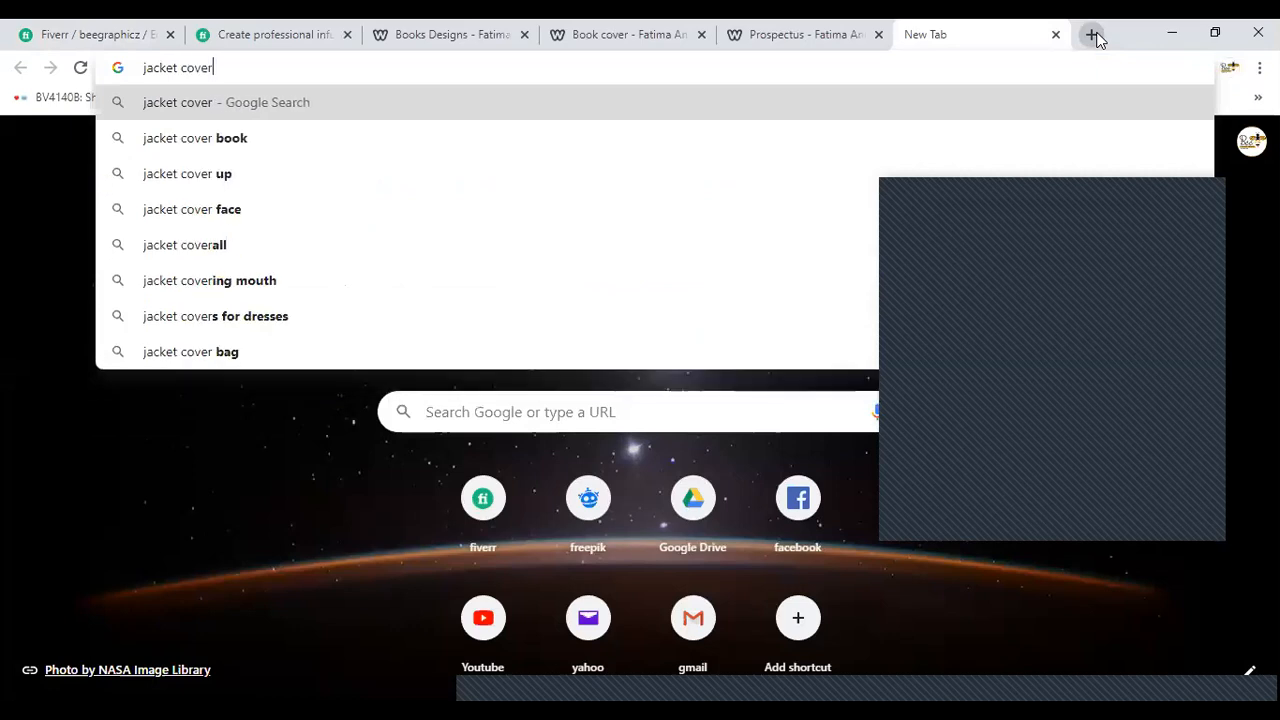
pyautogui.write(' book')
pyautogui.press('Return')
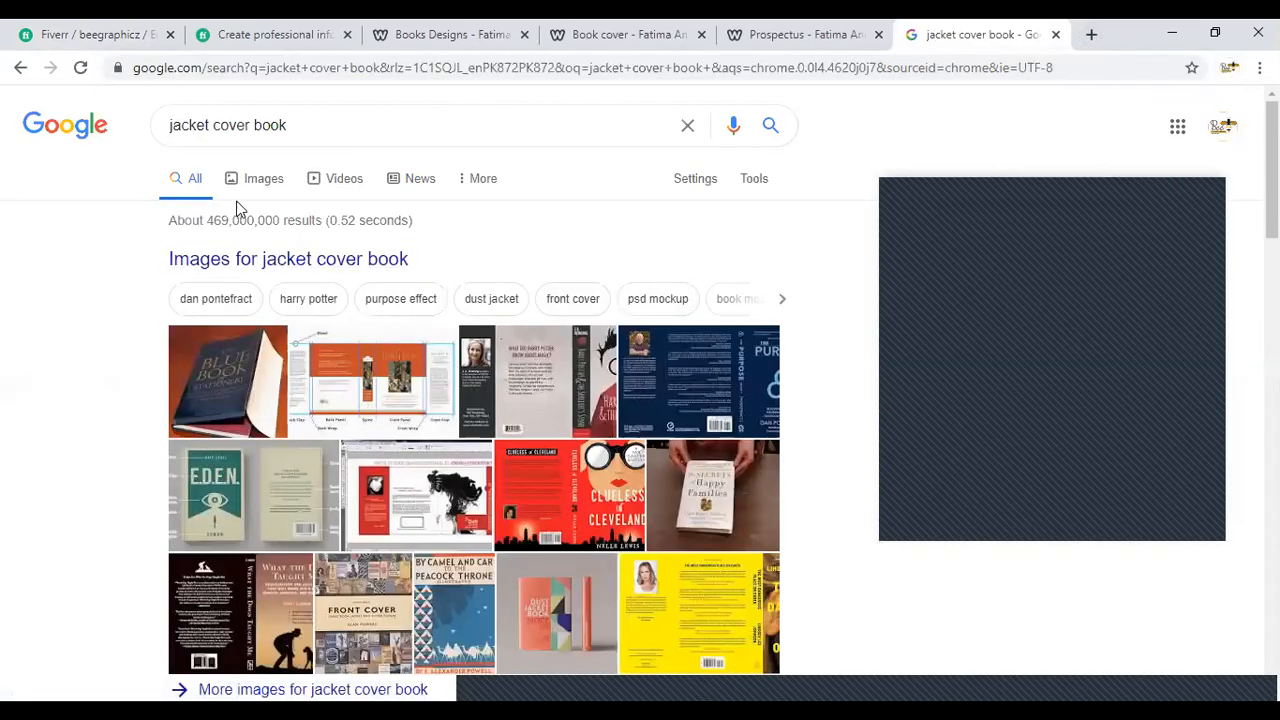
pyautogui.click(268, 179)
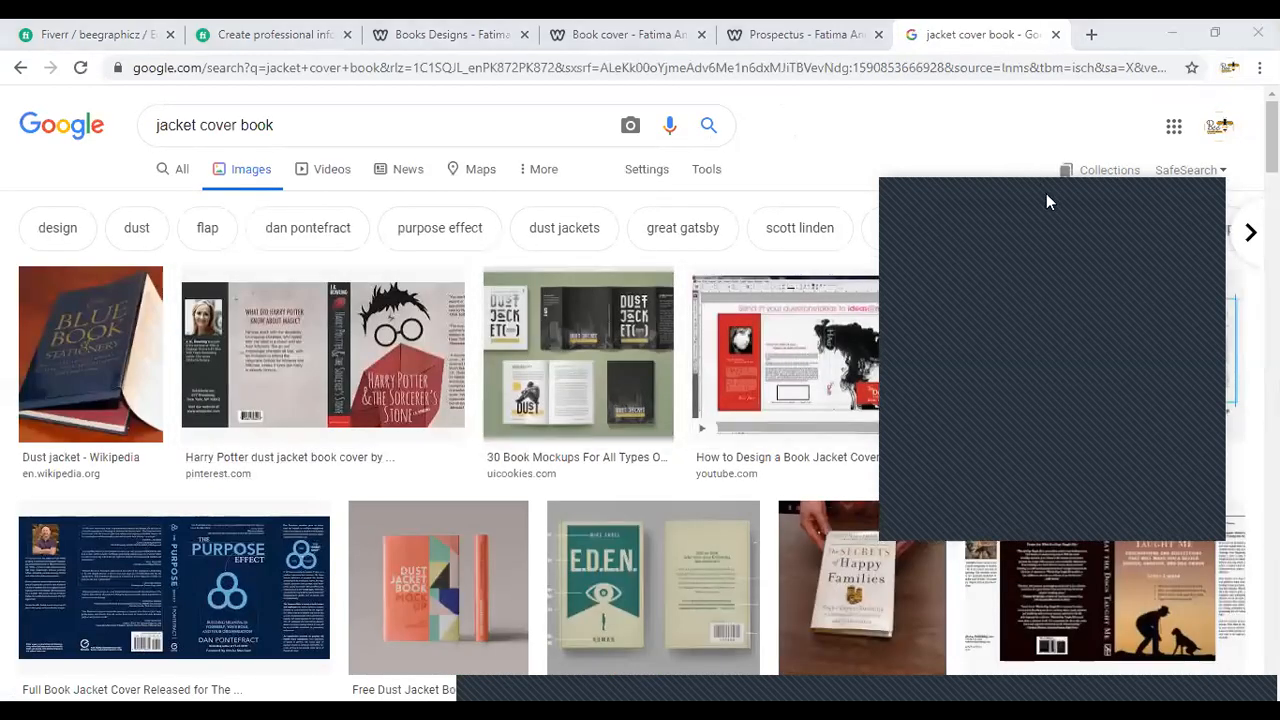
# - Examine the jacket cover image results, enlarging the Wikipedia dust jacket and the "Little Red" picture book jacket
pyautogui.click(126, 380)
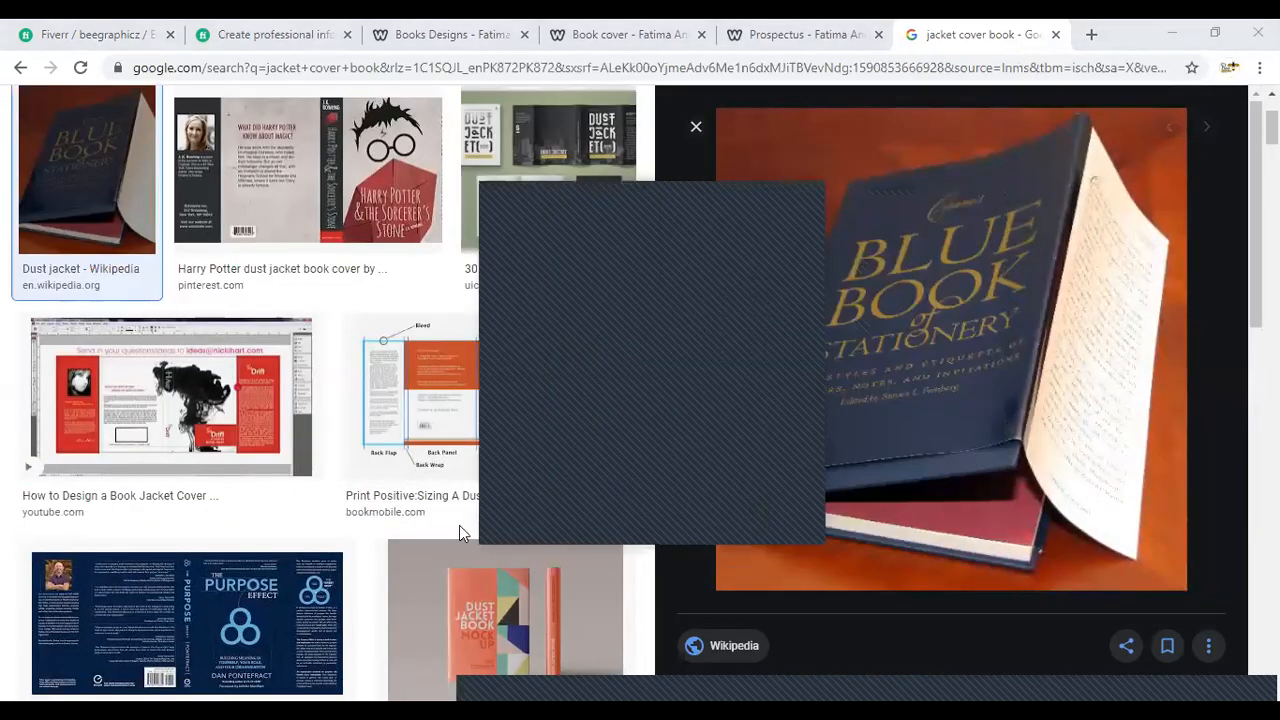
pyautogui.scroll(-5, 459, 527)
pyautogui.scroll(-3, 137, 560)
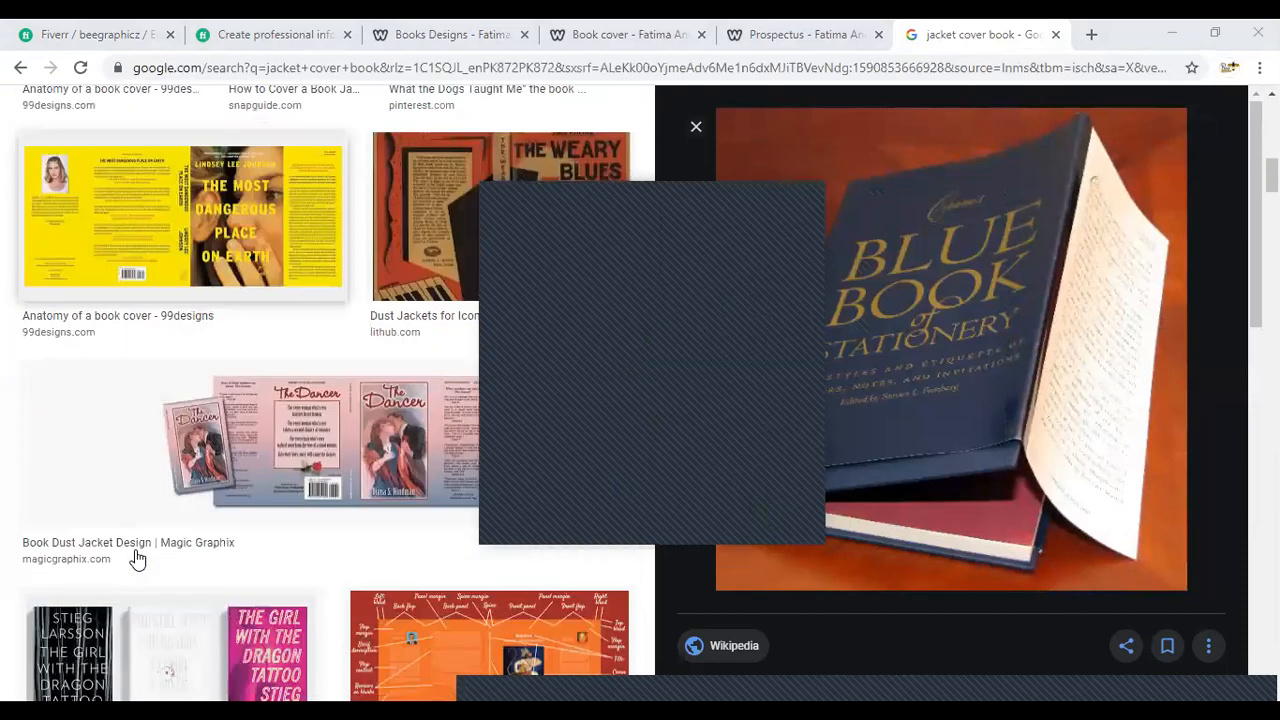
pyautogui.scroll(-12, 137, 560)
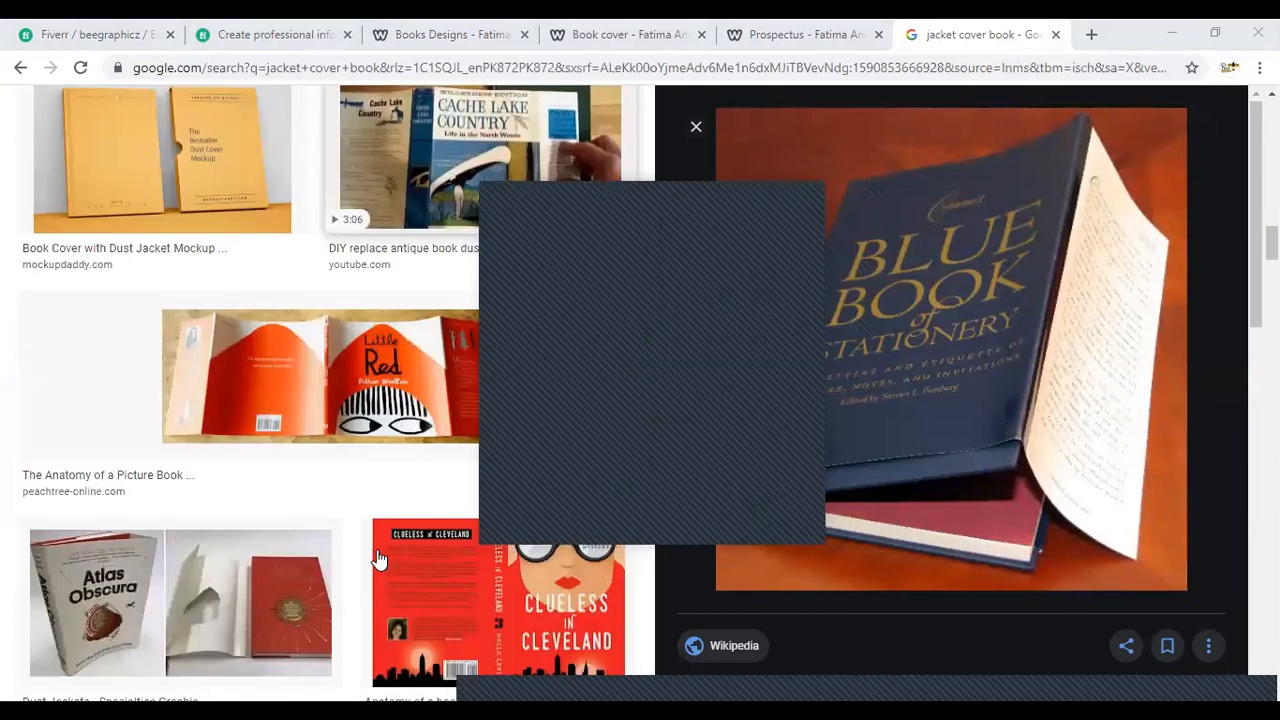
pyautogui.click(256, 372)
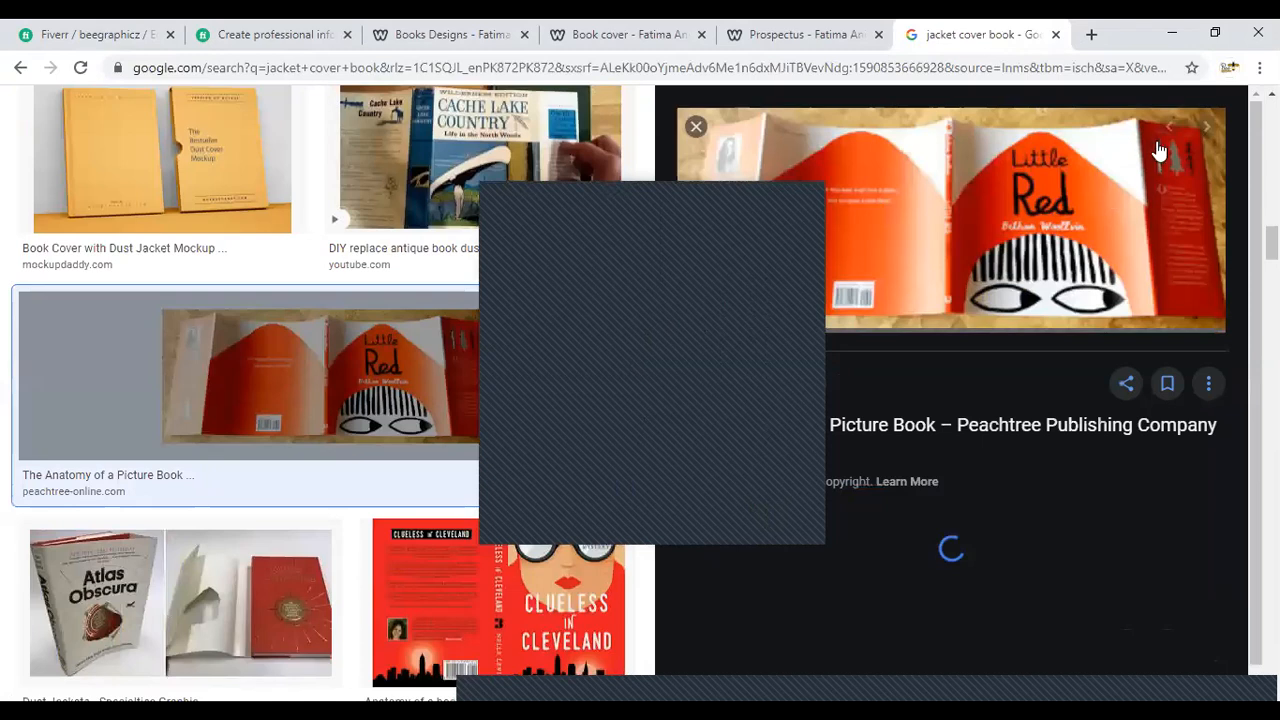
pyautogui.scroll(-3, 90, 548)
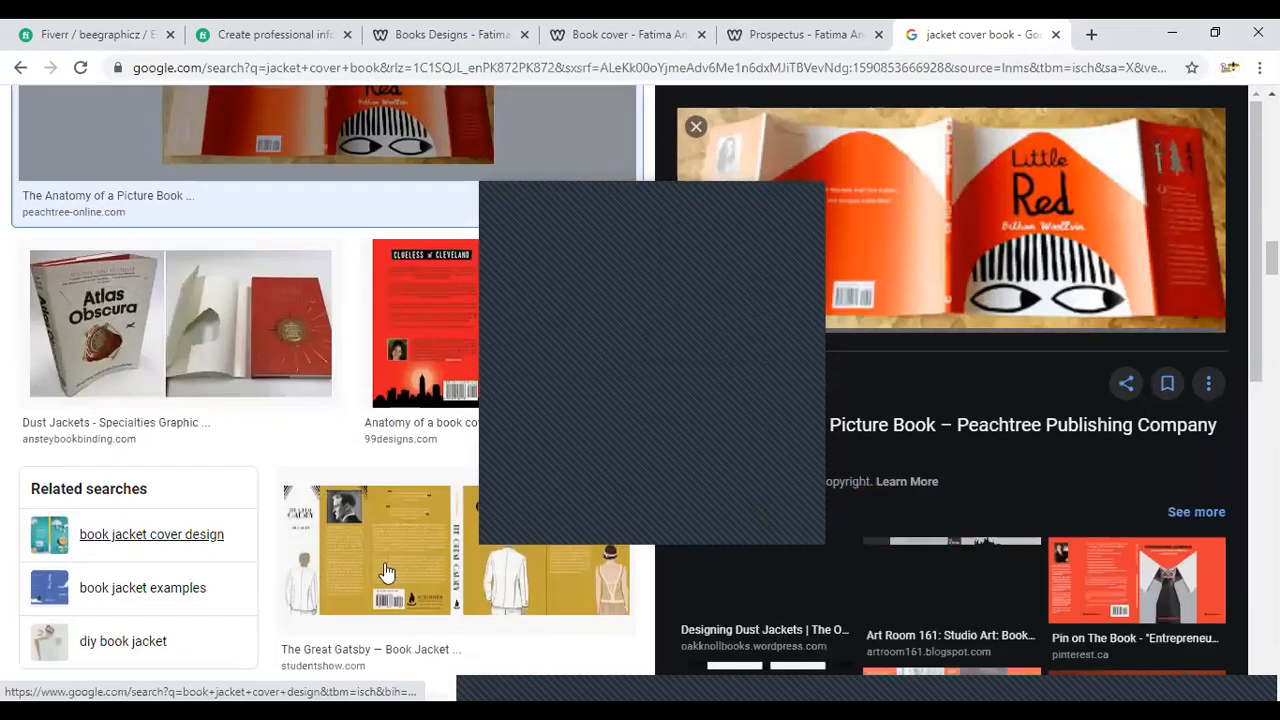
pyautogui.scroll(-5, 386, 572)
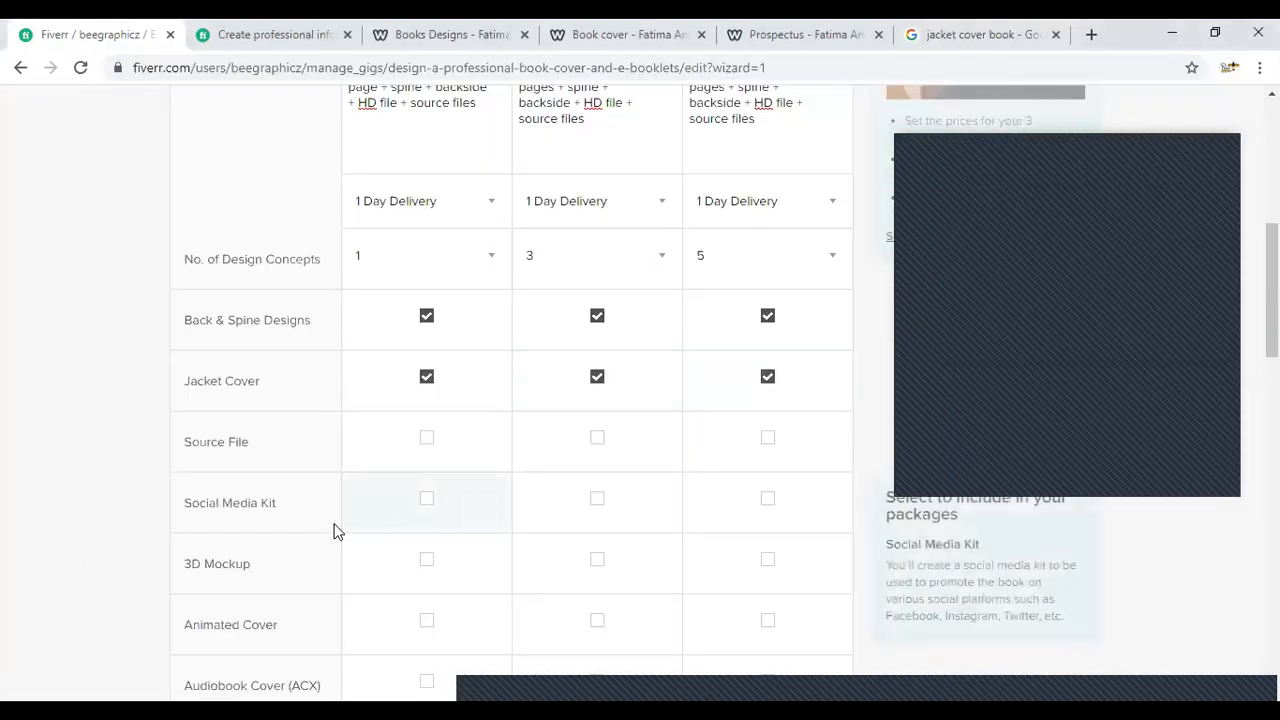
# - Include Source File in the Silver, Gold and Diamond packages of the gig
pyautogui.click(427, 437)
pyautogui.click(598, 439)
pyautogui.click(767, 443)
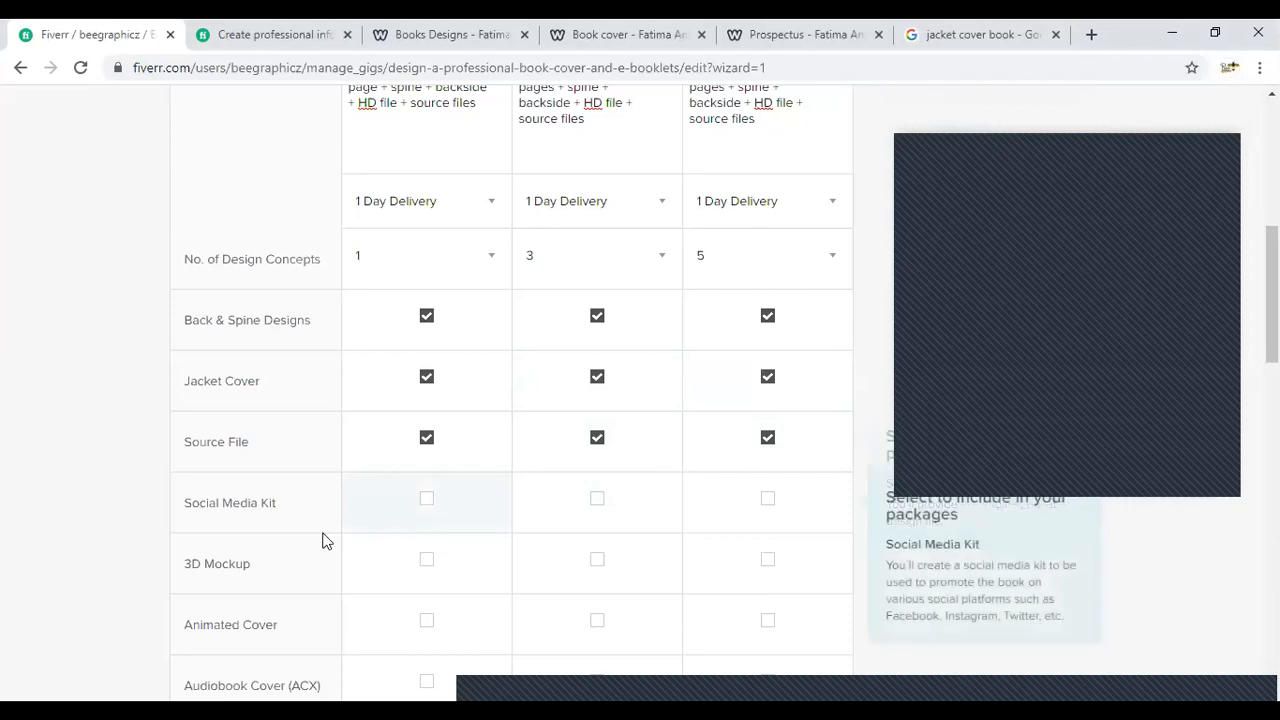
# - Check the gig's remaining package extras, and return to the jacket cover image results to enlarge the Free Dust Jacket Book Mockup
pyautogui.scroll(-2, 287, 456)
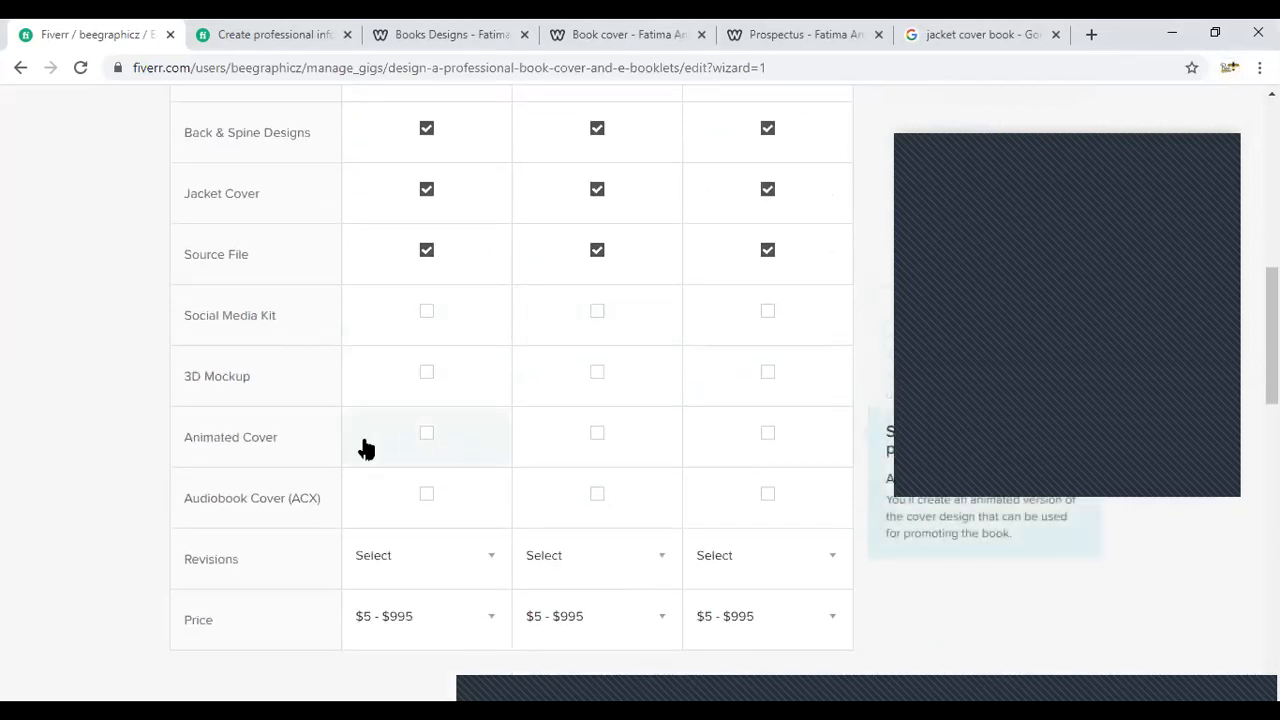
pyautogui.click(451, 387)
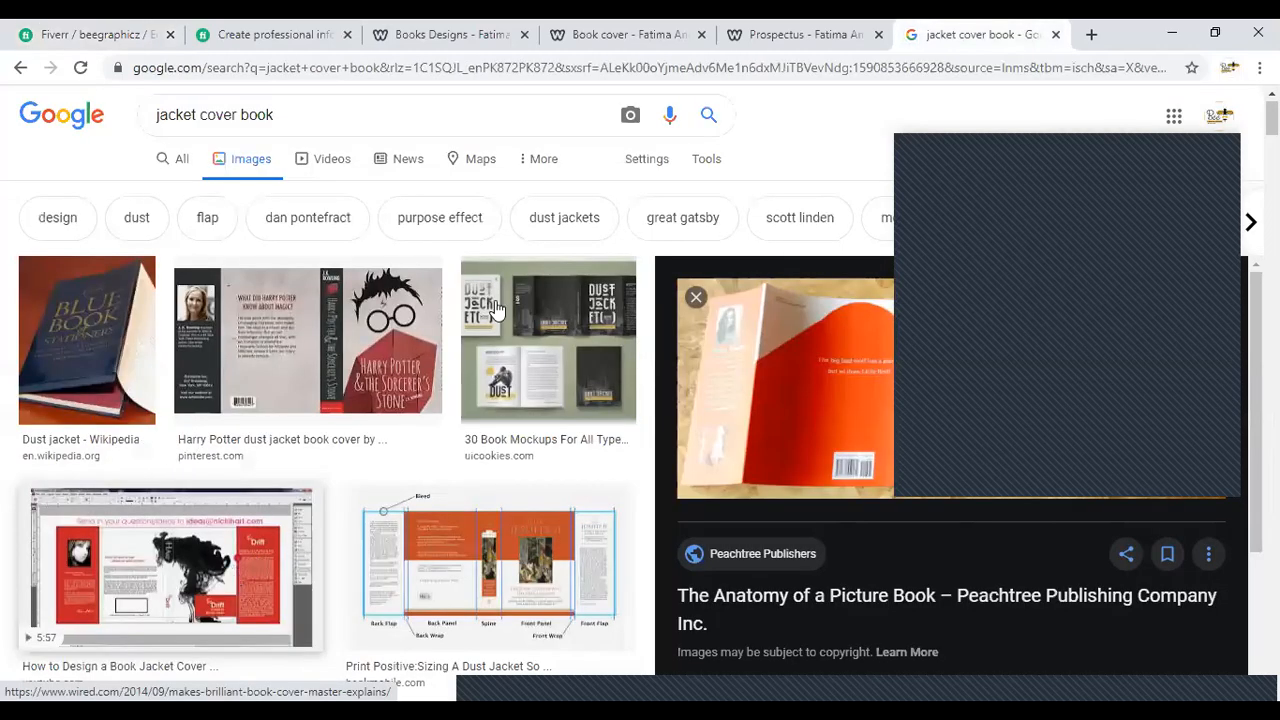
pyautogui.scroll(-5, 523, 205)
pyautogui.click(540, 263)
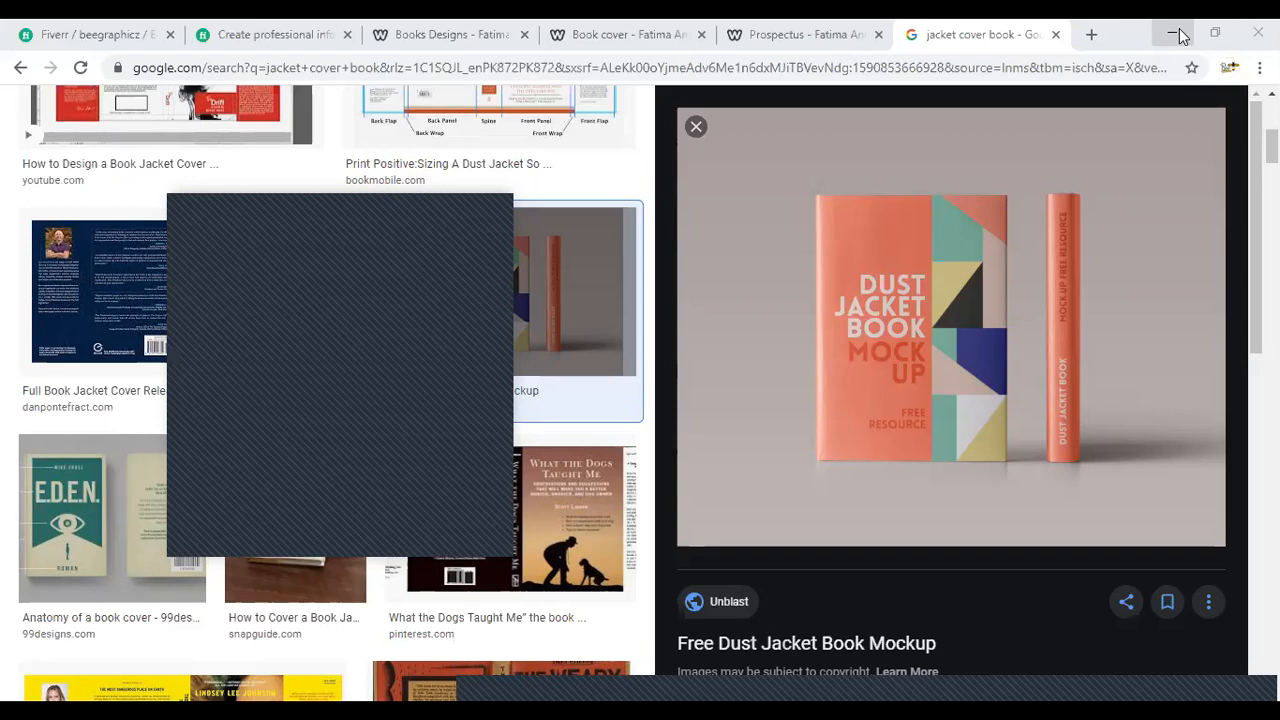
# - View the Template-05 book mockup from the desktop and open the Layer 1 cover image from the FIVERR project folder
pyautogui.click(1175, 34)
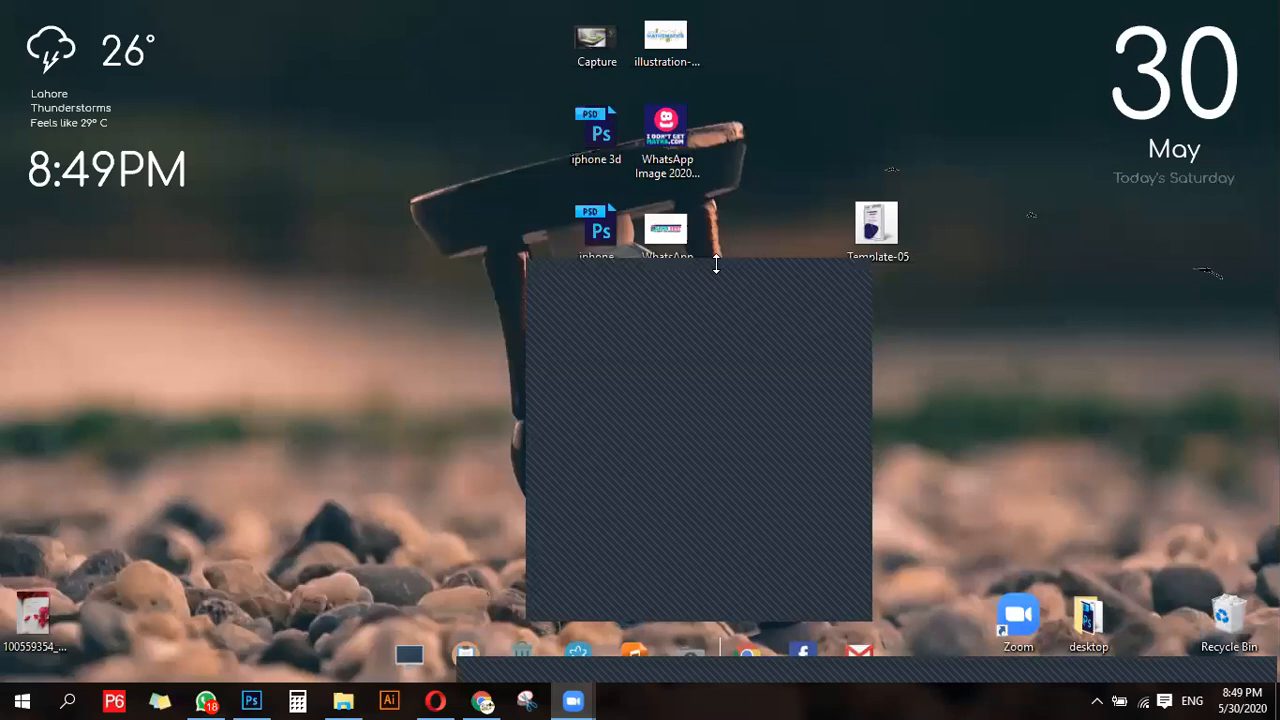
pyautogui.doubleClick(866, 222)
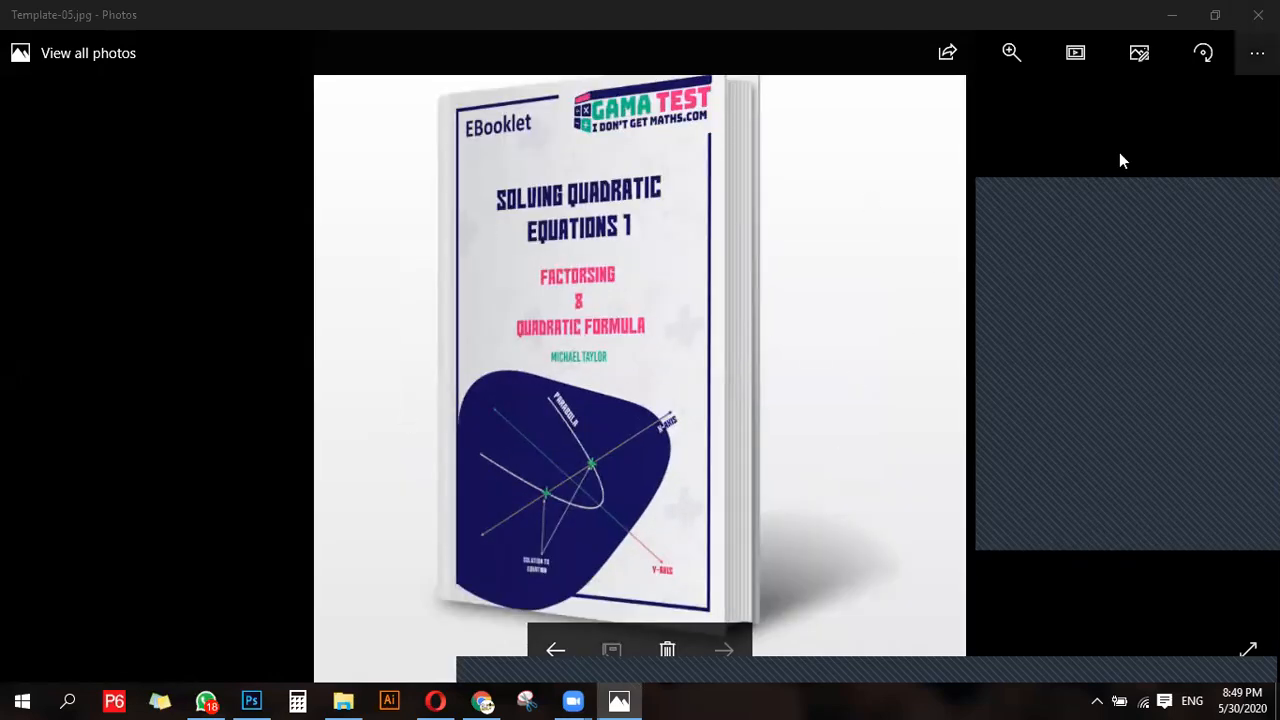
pyautogui.click(343, 700)
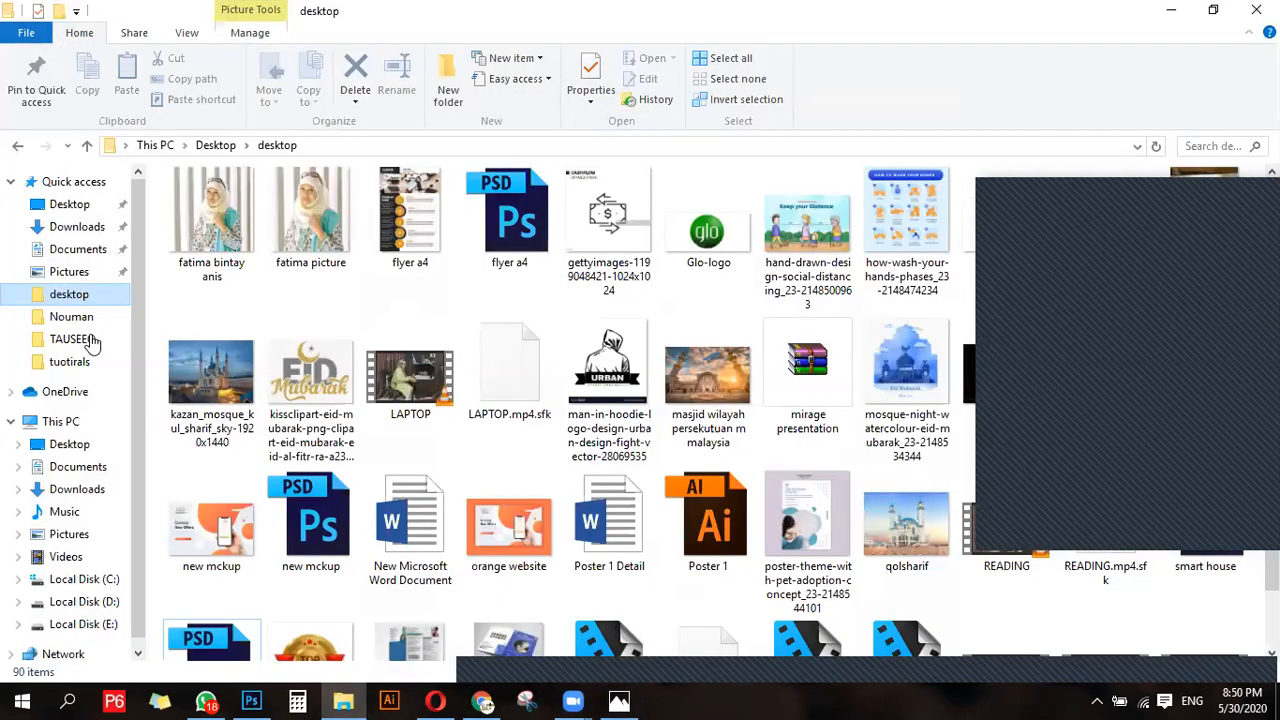
pyautogui.click(73, 339)
pyautogui.doubleClick(229, 244)
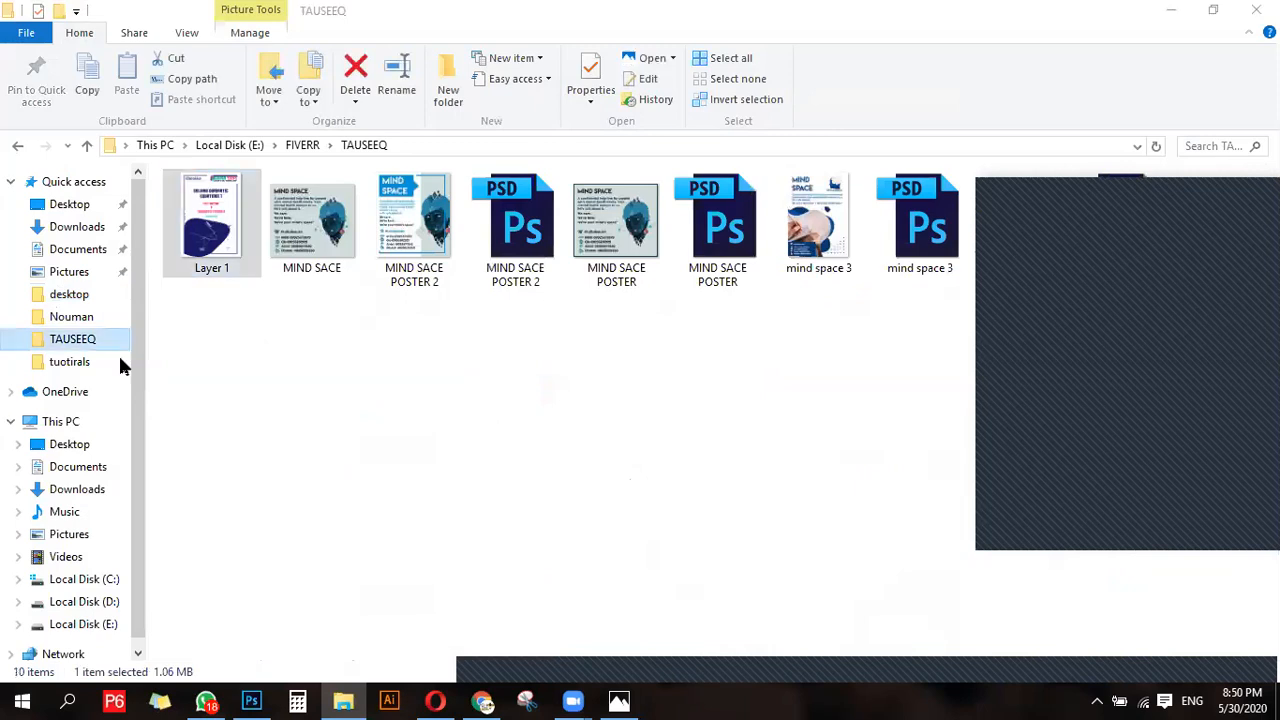
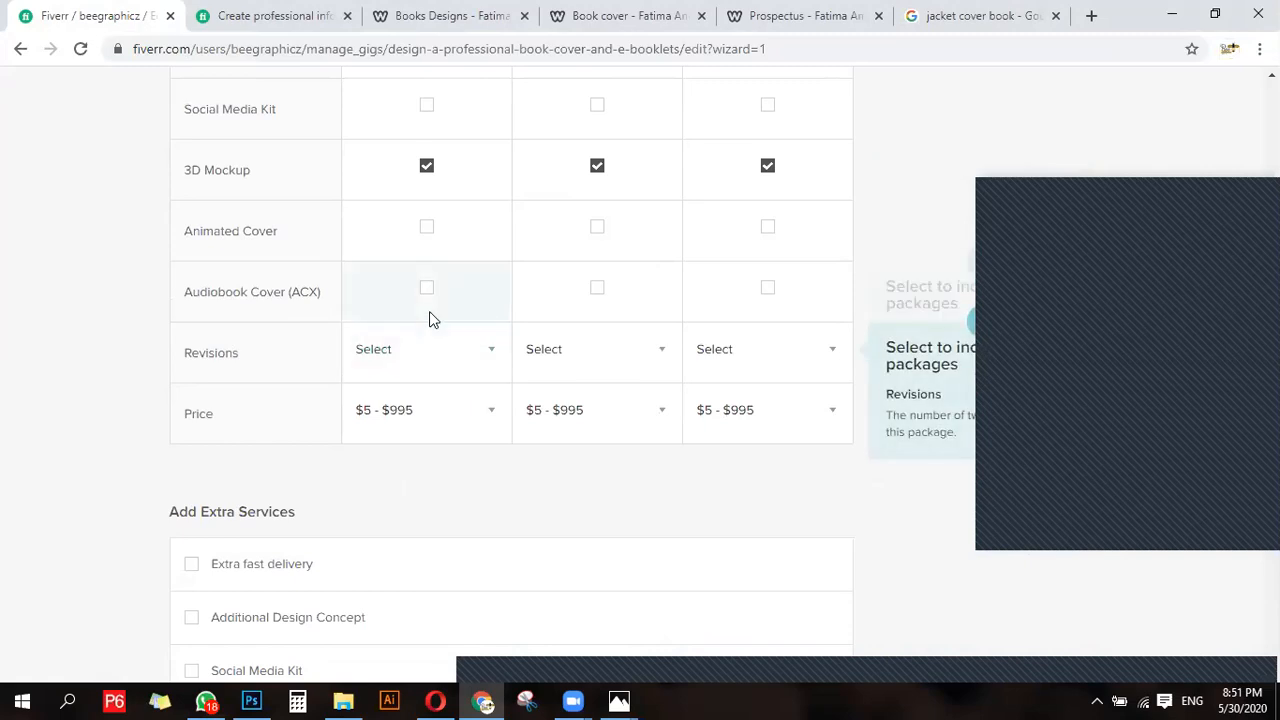
# - Set the revisions to Unlimited for the Silver, Gold and Diamond packages
pyautogui.click(436, 365)
pyautogui.scroll(-5, 428, 454)
pyautogui.scroll(-2, 388, 515)
pyautogui.click(420, 340)
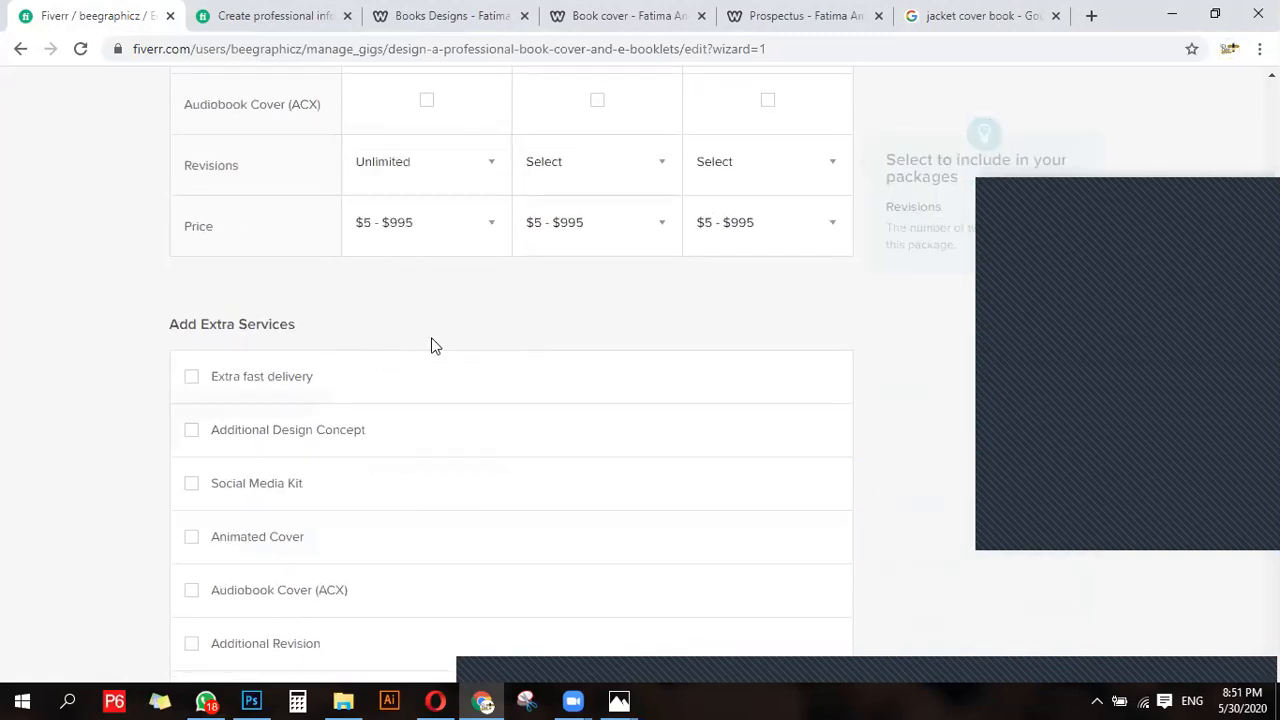
pyautogui.scroll(1, 455, 310)
pyautogui.click(576, 260)
pyautogui.scroll(-5, 554, 377)
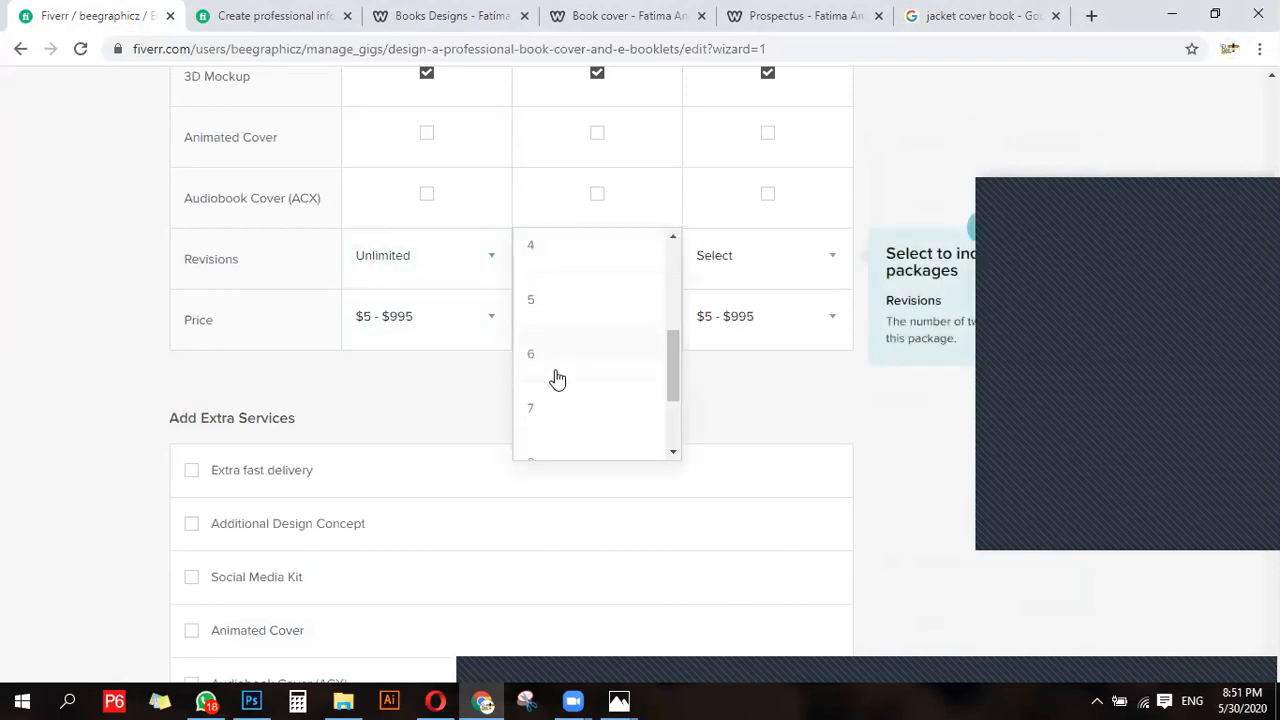
pyautogui.click(571, 438)
pyautogui.click(736, 268)
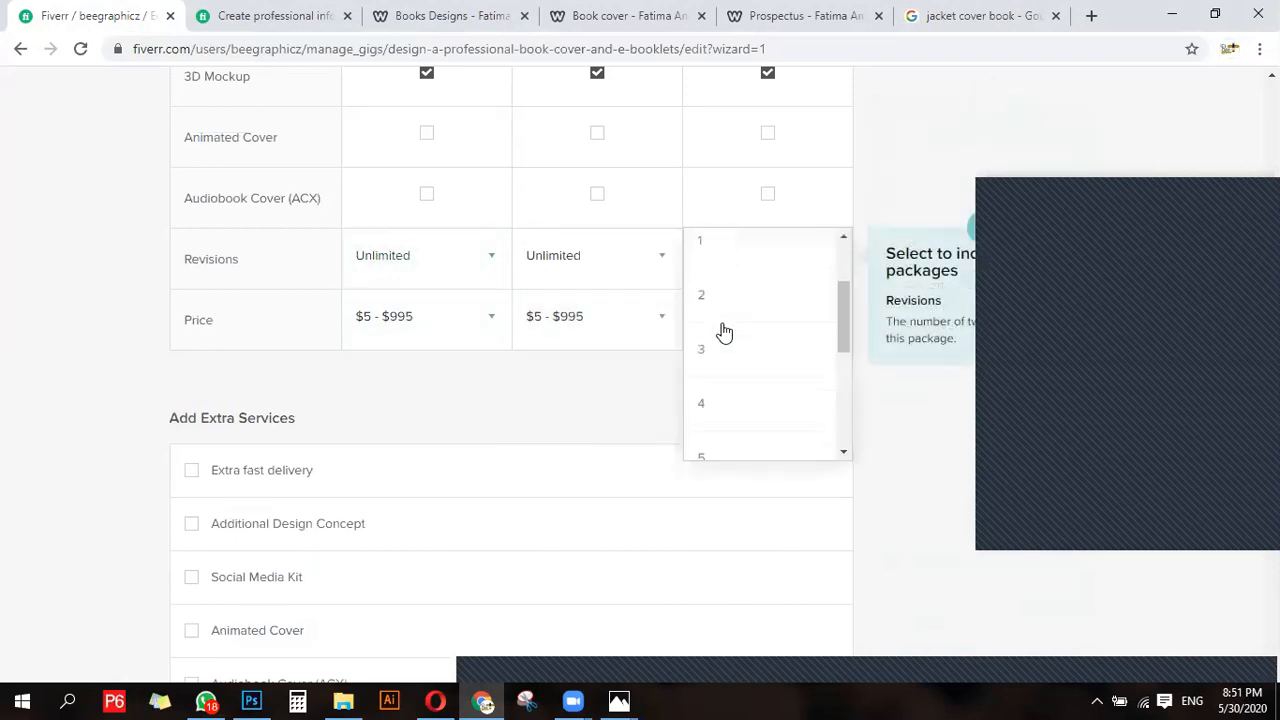
pyautogui.scroll(-5, 723, 331)
pyautogui.click(729, 434)
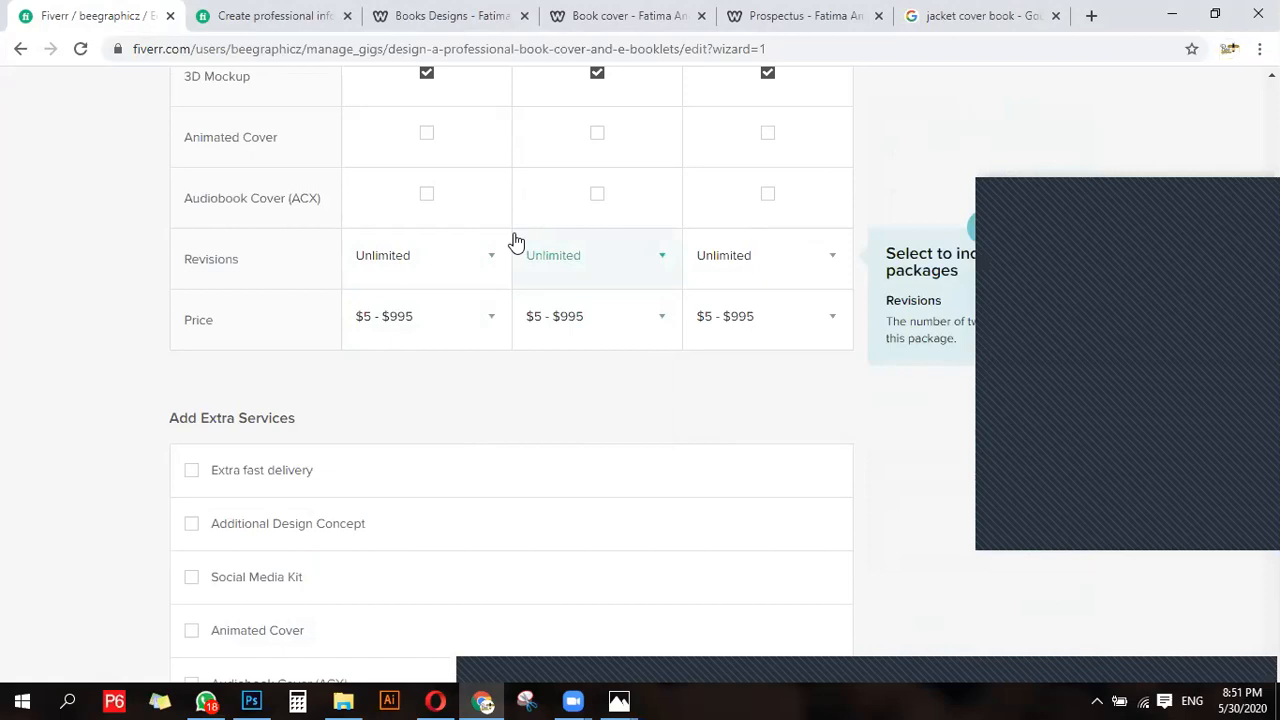
pyautogui.click(402, 264)
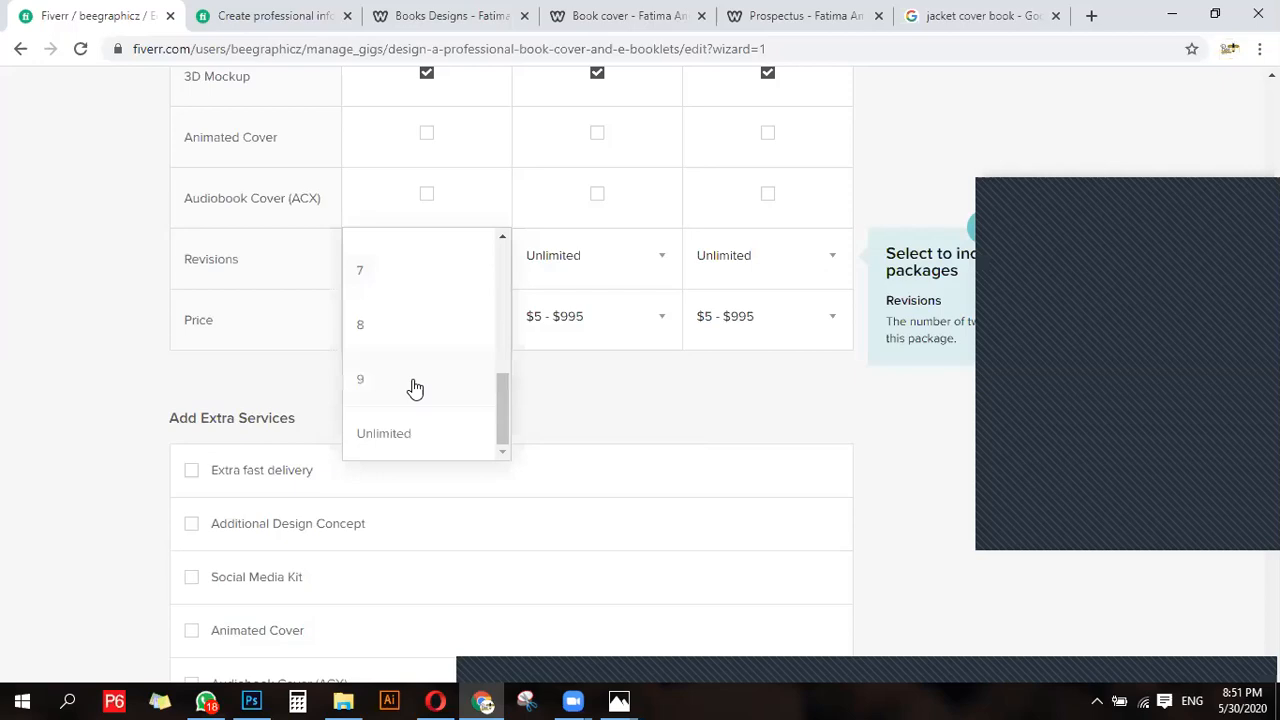
pyautogui.scroll(2, 415, 388)
pyautogui.click(606, 420)
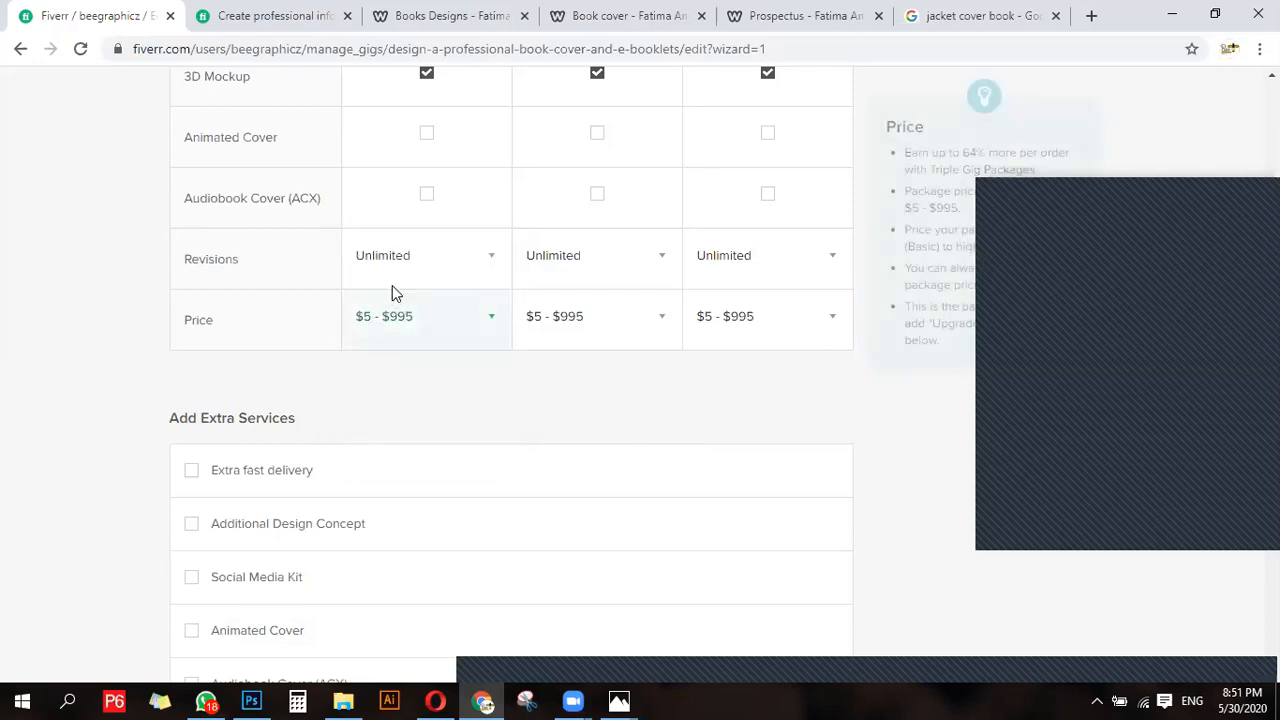
# - Set the price of the Silver package to $5 and the Gold package to $10
pyautogui.click(393, 318)
pyautogui.click(392, 340)
pyautogui.scroll(7, 563, 372)
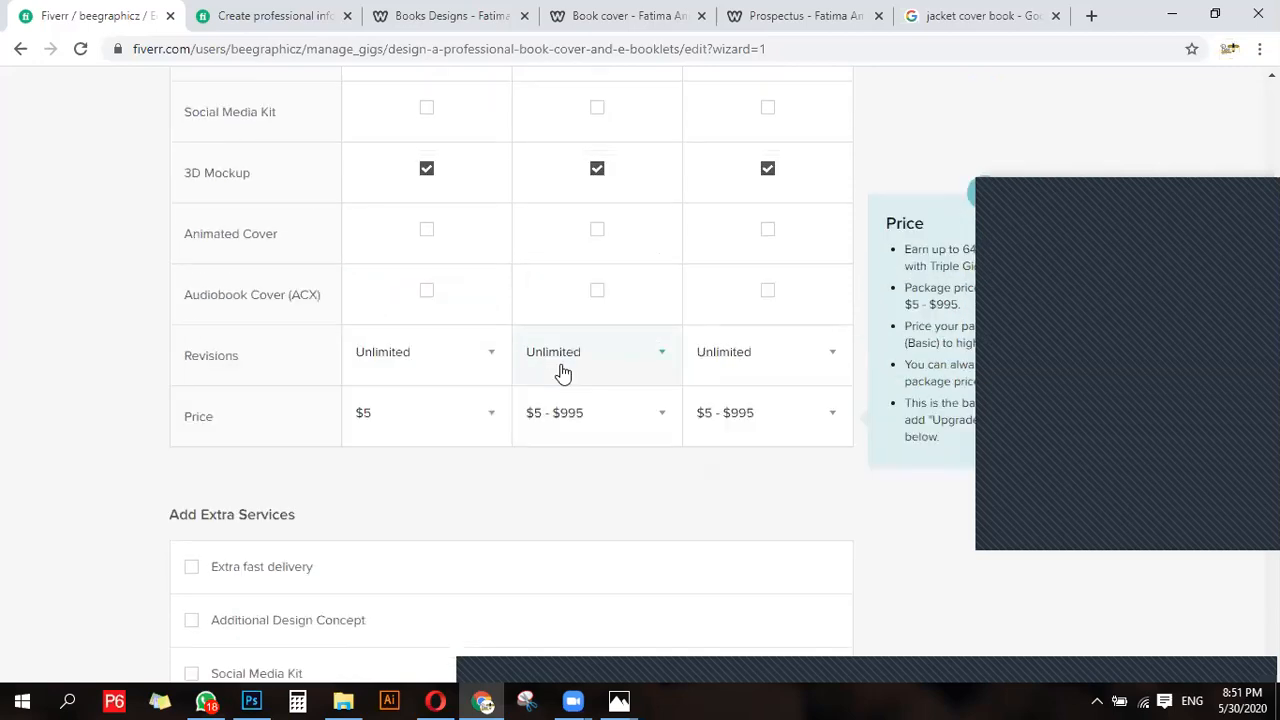
pyautogui.scroll(-7, 614, 386)
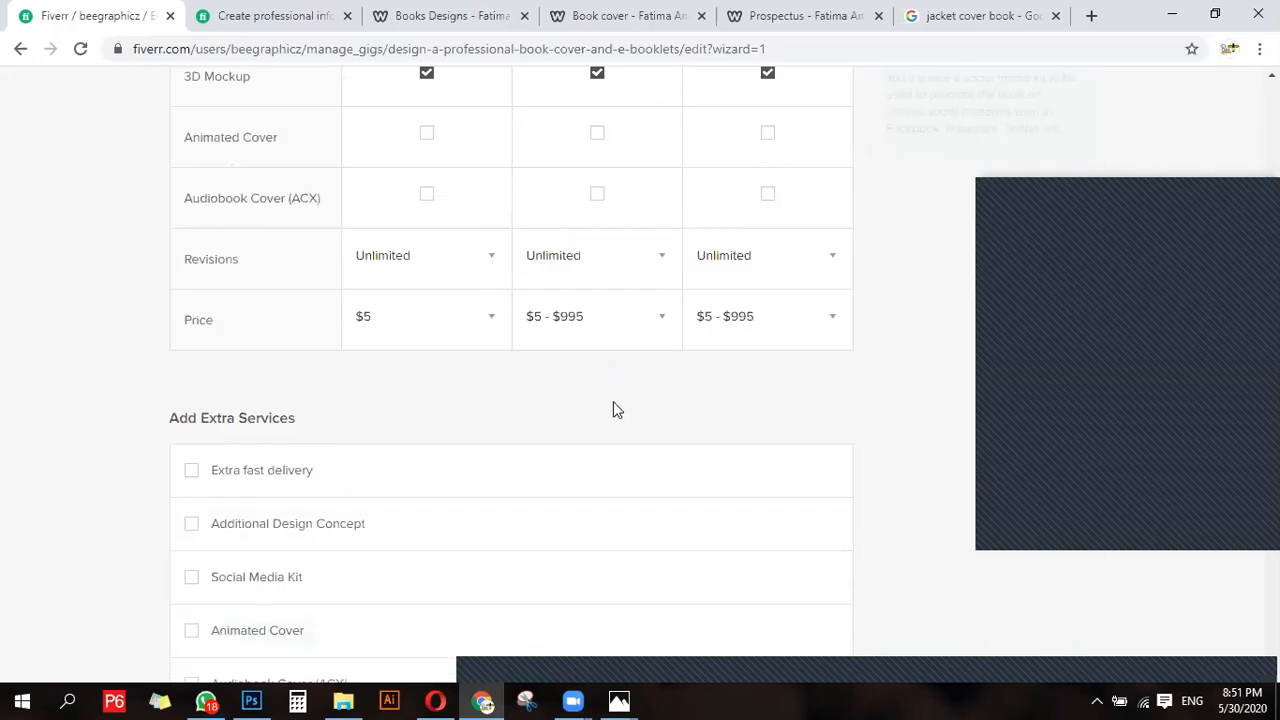
pyautogui.click(587, 318)
pyautogui.click(549, 390)
pyautogui.scroll(5, 677, 423)
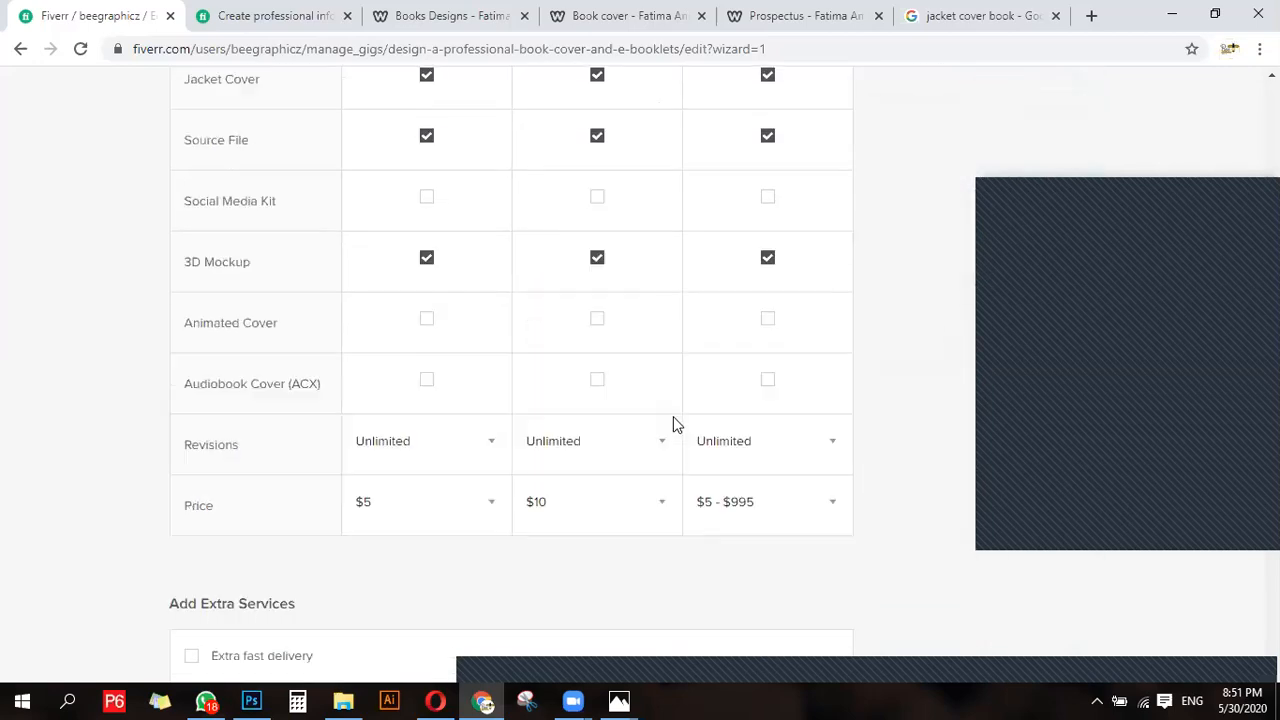
pyautogui.scroll(-5, 409, 457)
pyautogui.click(545, 336)
pyautogui.scroll(-3, 553, 346)
pyautogui.scroll(-2, 553, 346)
# - Set the price of the Diamond package to $20
pyautogui.click(748, 443)
pyautogui.click(750, 316)
pyautogui.scroll(6, 790, 340)
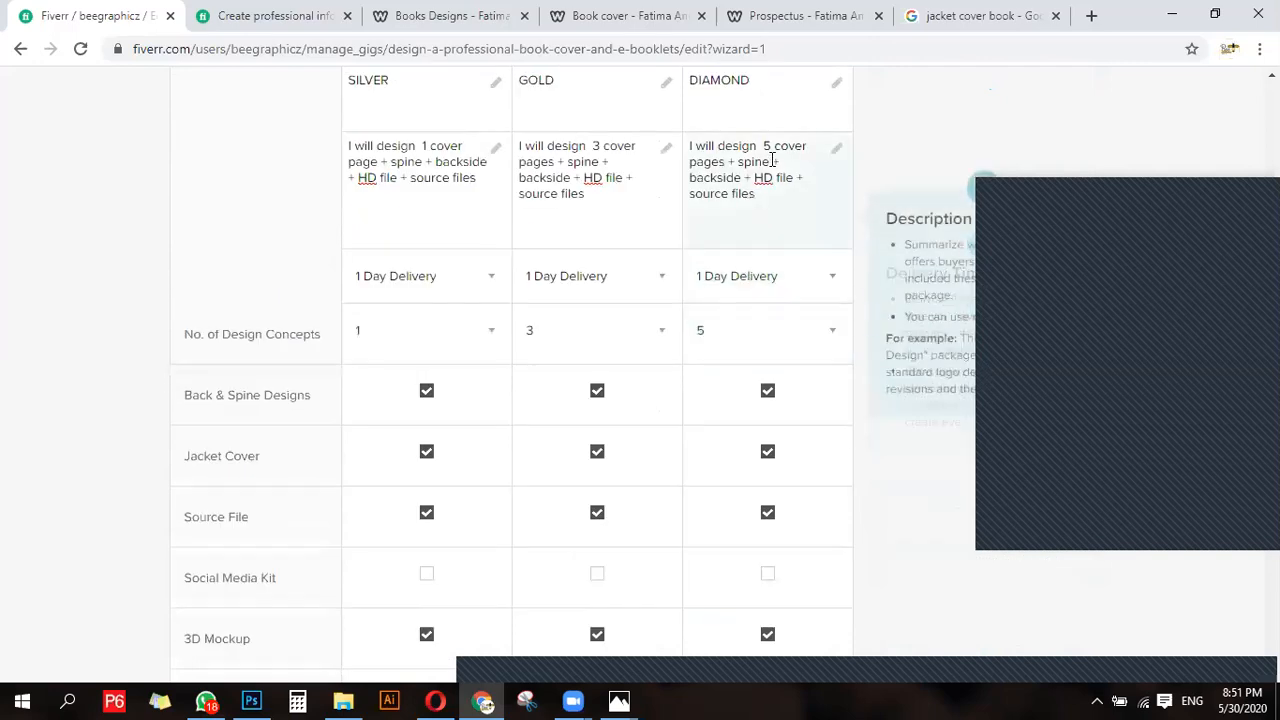
pyautogui.scroll(-5, 740, 300)
pyautogui.scroll(-1, 704, 465)
pyautogui.scroll(-1, 706, 478)
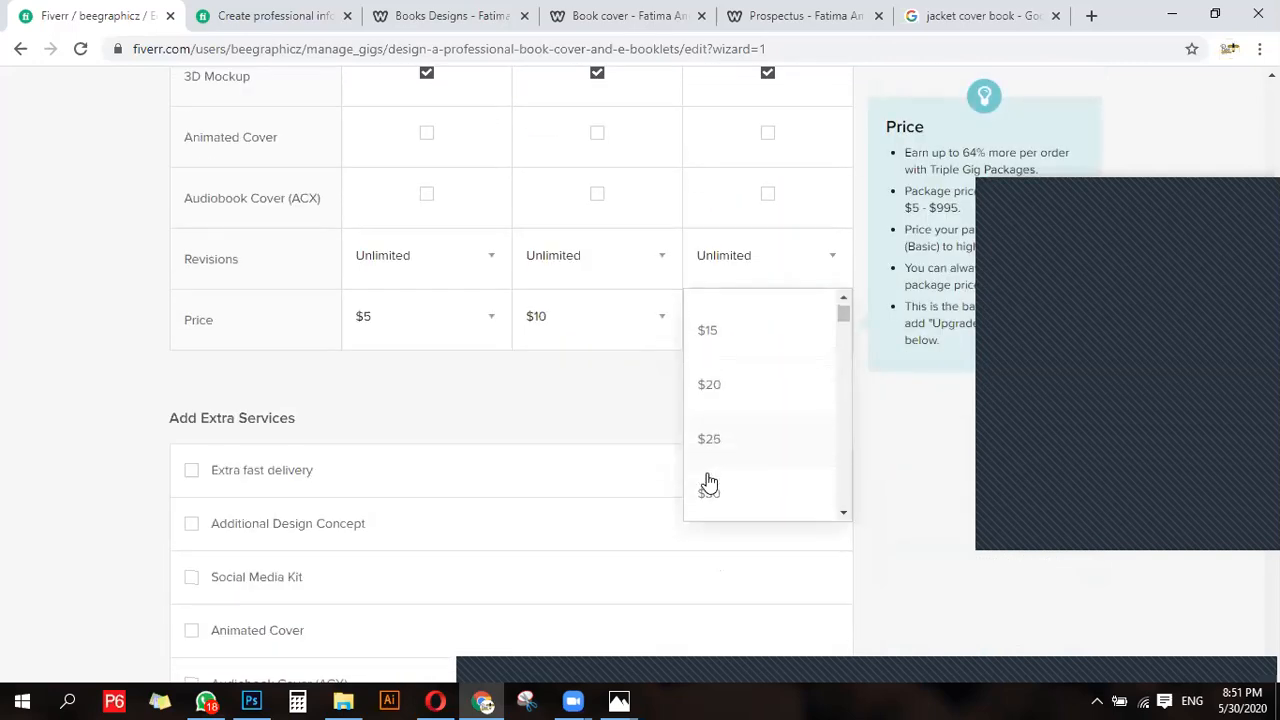
pyautogui.click(731, 395)
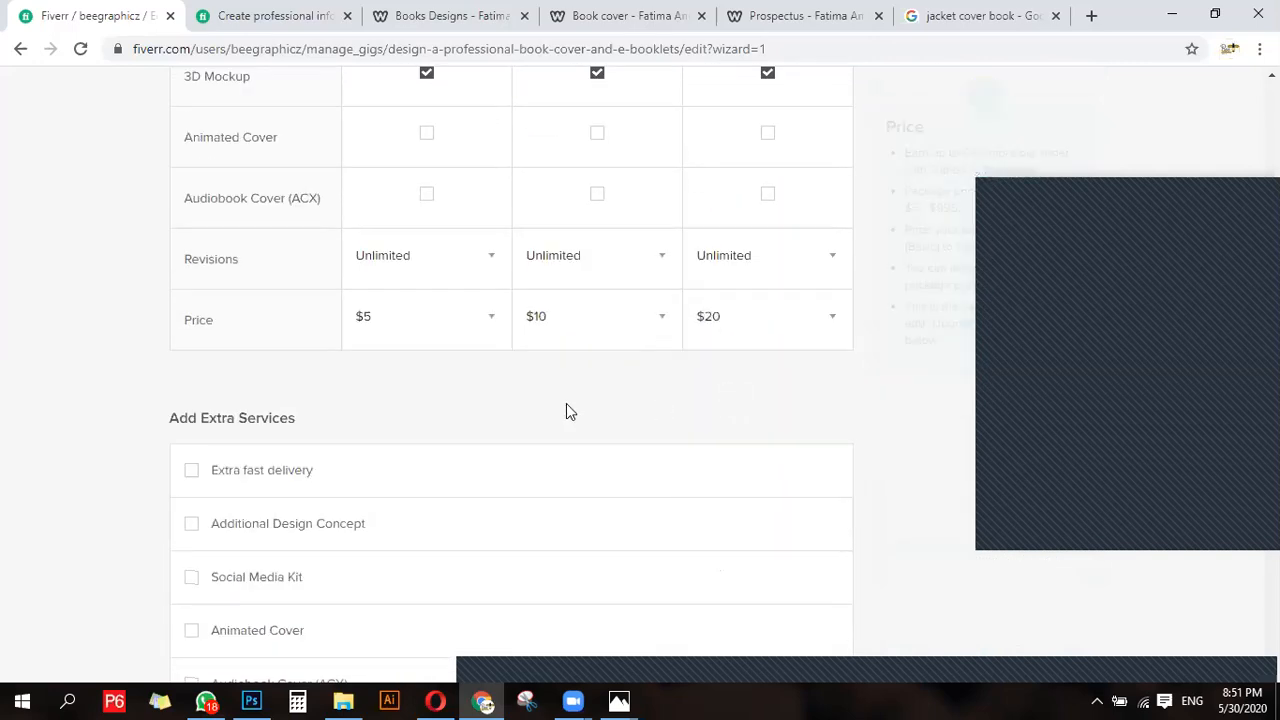
# - Change the delivery time to 3 days for the Diamond package and 2 days for the Gold package
pyautogui.scroll(2, 571, 437)
pyautogui.scroll(4, 610, 478)
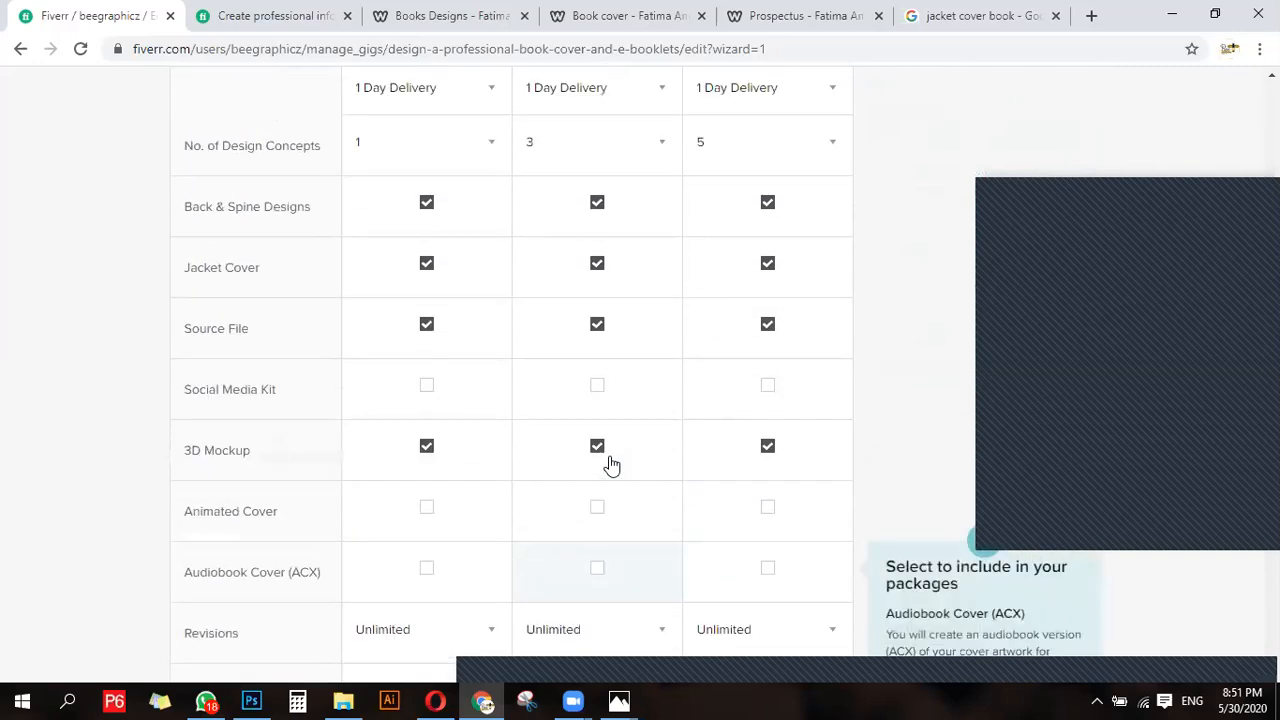
pyautogui.click(697, 280)
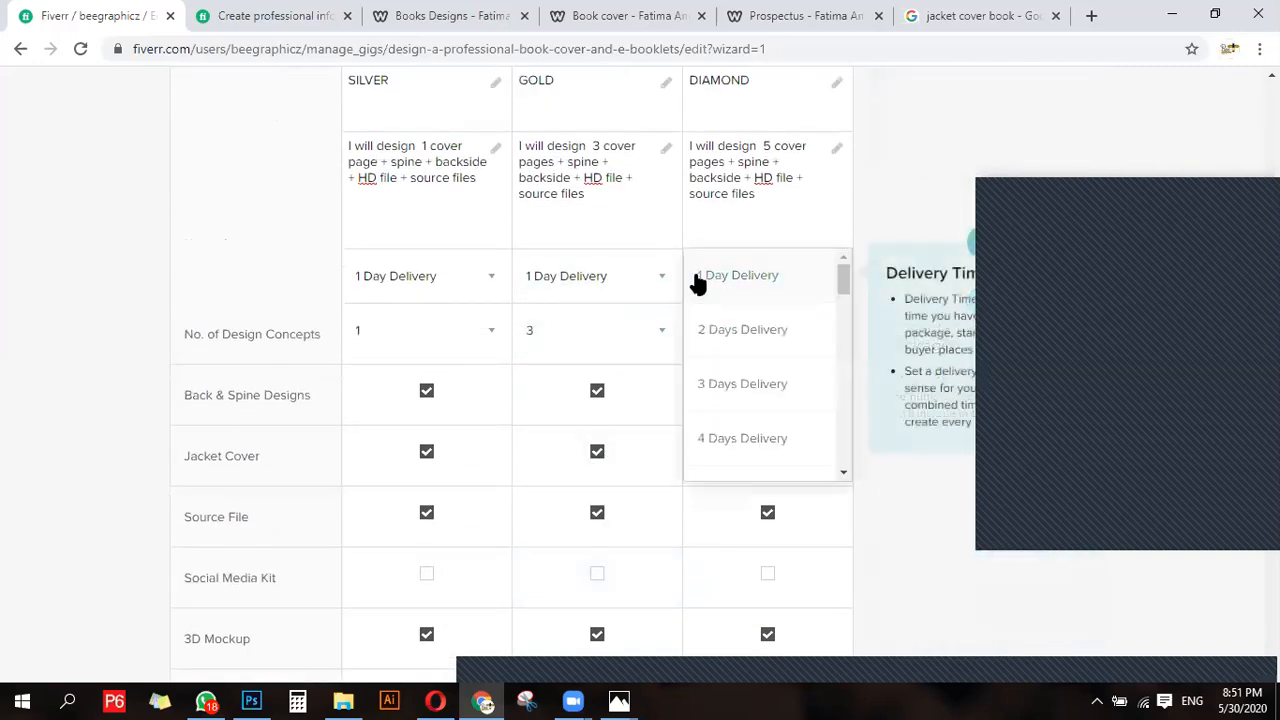
pyautogui.click(709, 333)
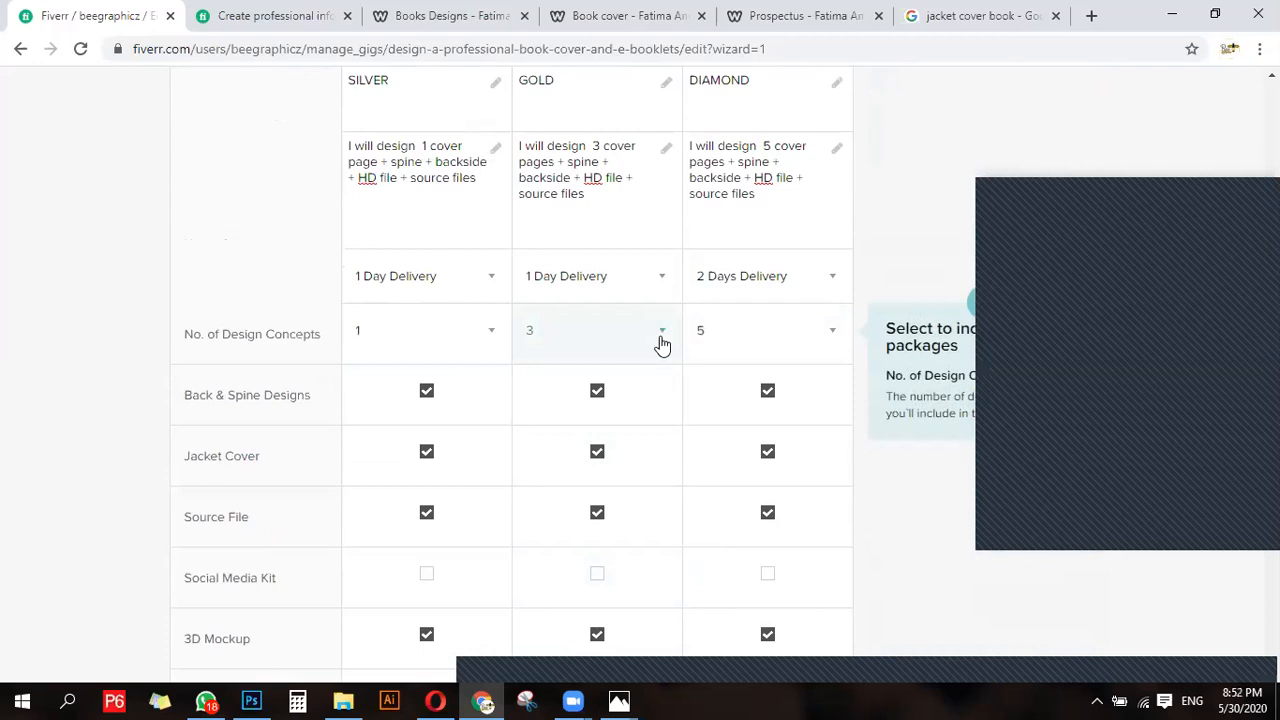
pyautogui.scroll(-4, 655, 400)
pyautogui.scroll(4, 644, 455)
pyautogui.click(767, 288)
pyautogui.click(724, 385)
pyautogui.click(589, 277)
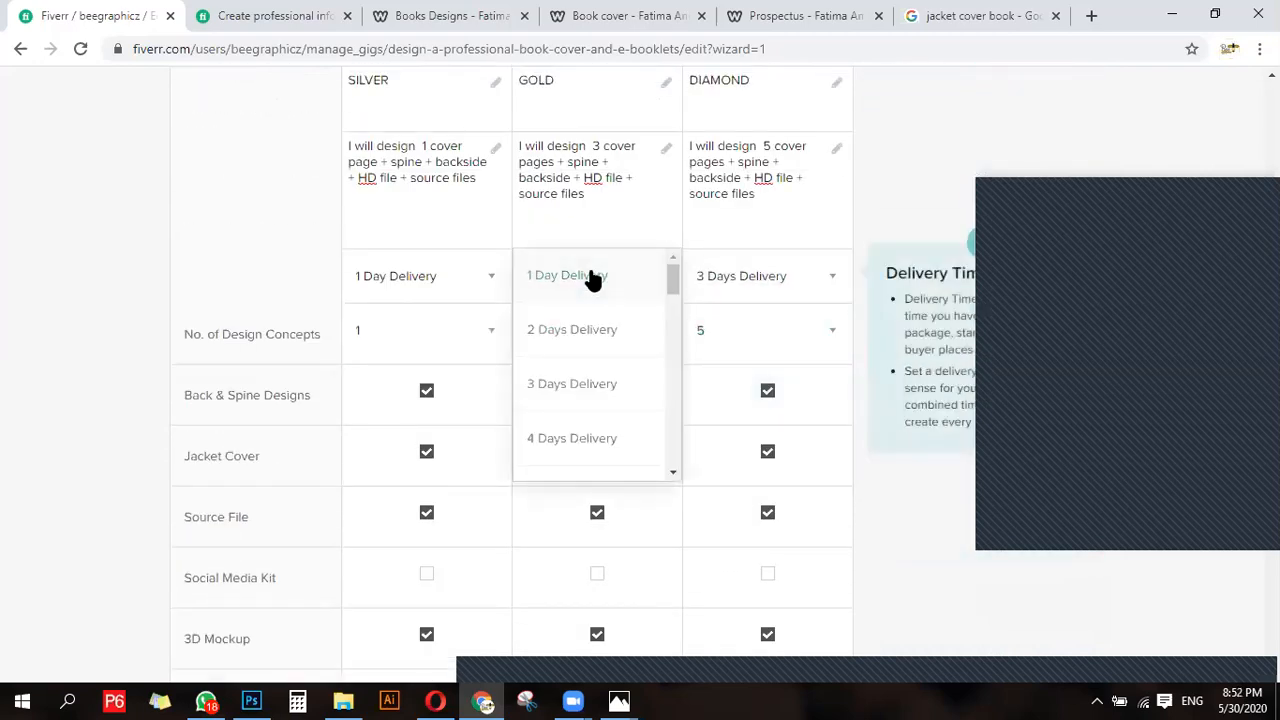
pyautogui.click(594, 330)
pyautogui.scroll(2, 394, 320)
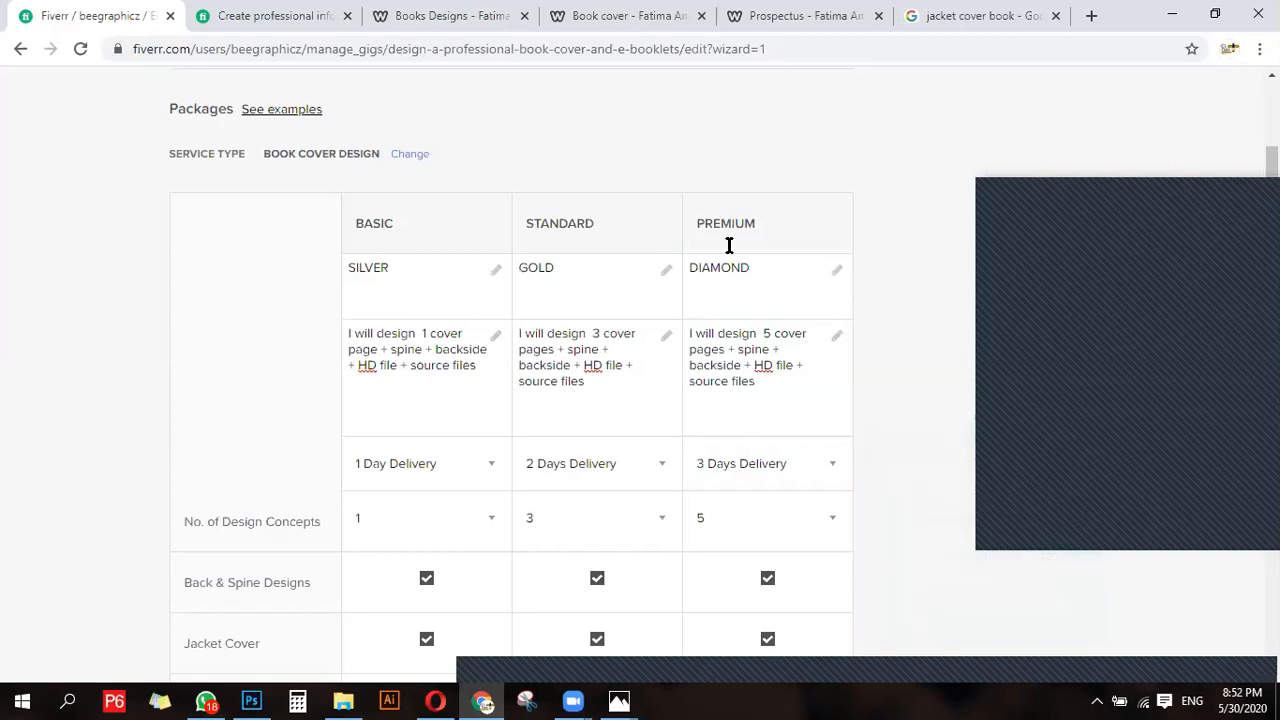
# - Add the extra fast delivery service and offer 1-day delivery for an extra $10 on the Standard package
pyautogui.scroll(-9, 716, 490)
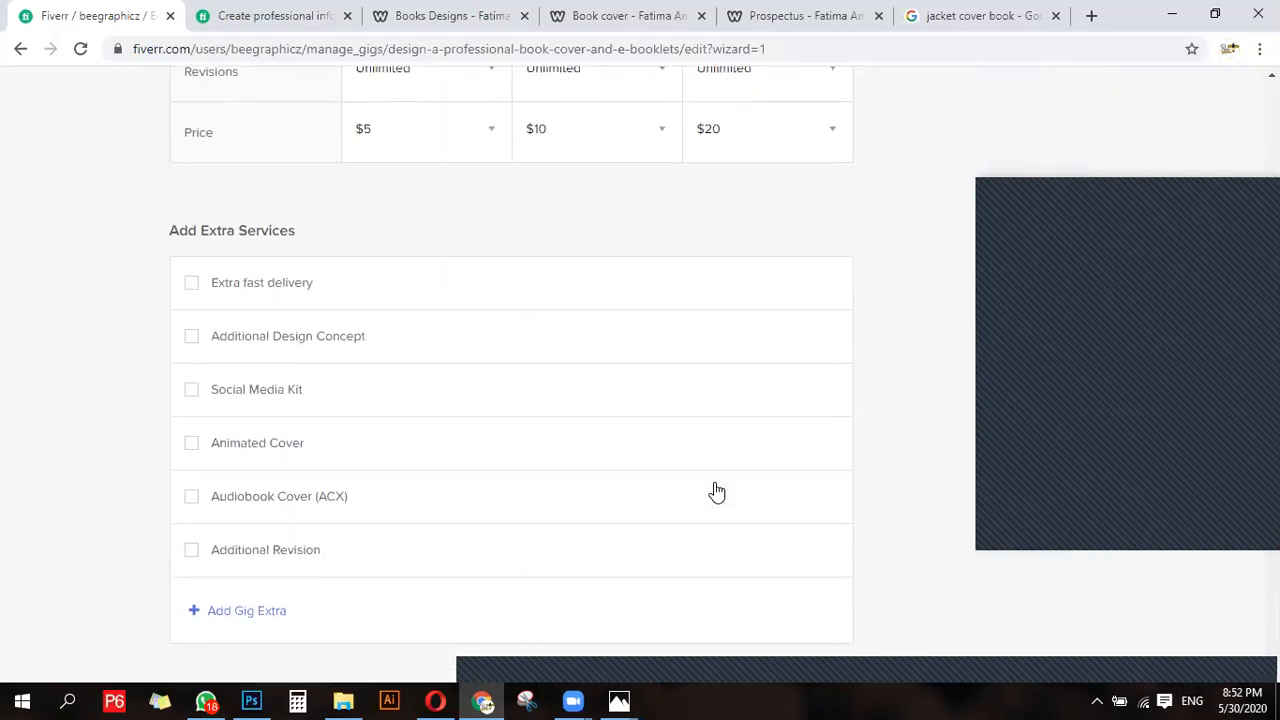
pyautogui.click(192, 289)
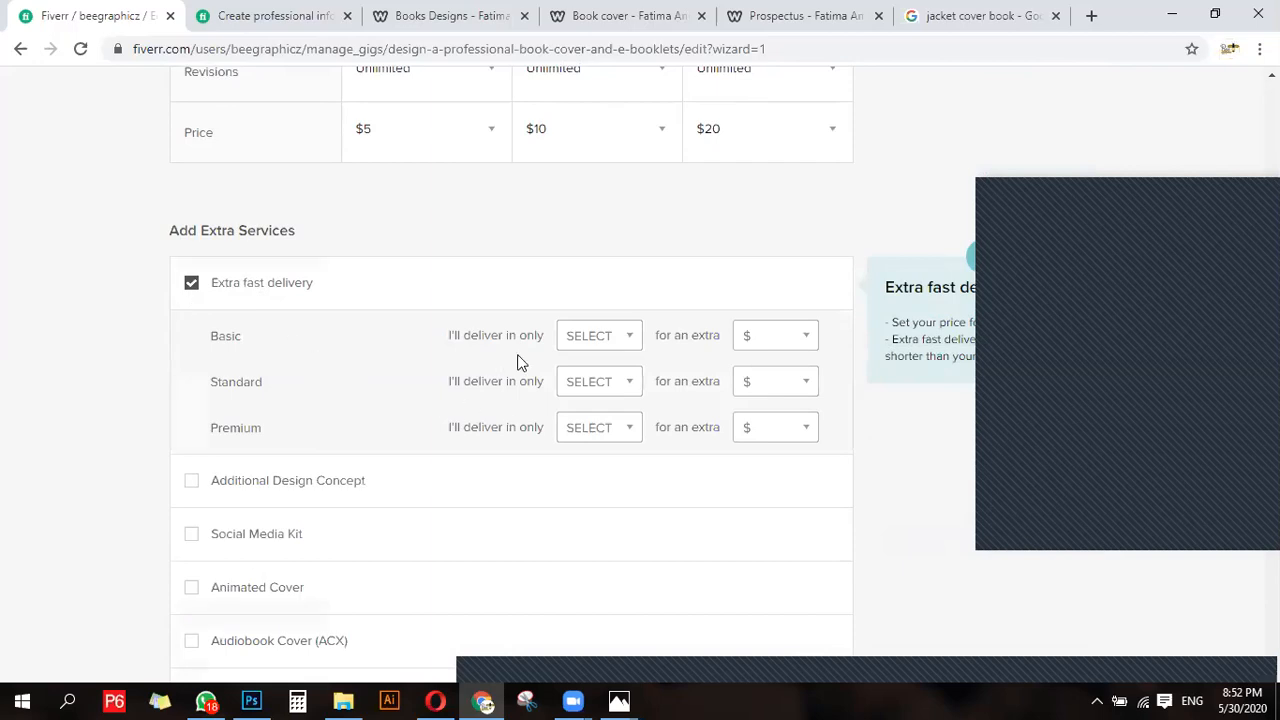
pyautogui.click(569, 391)
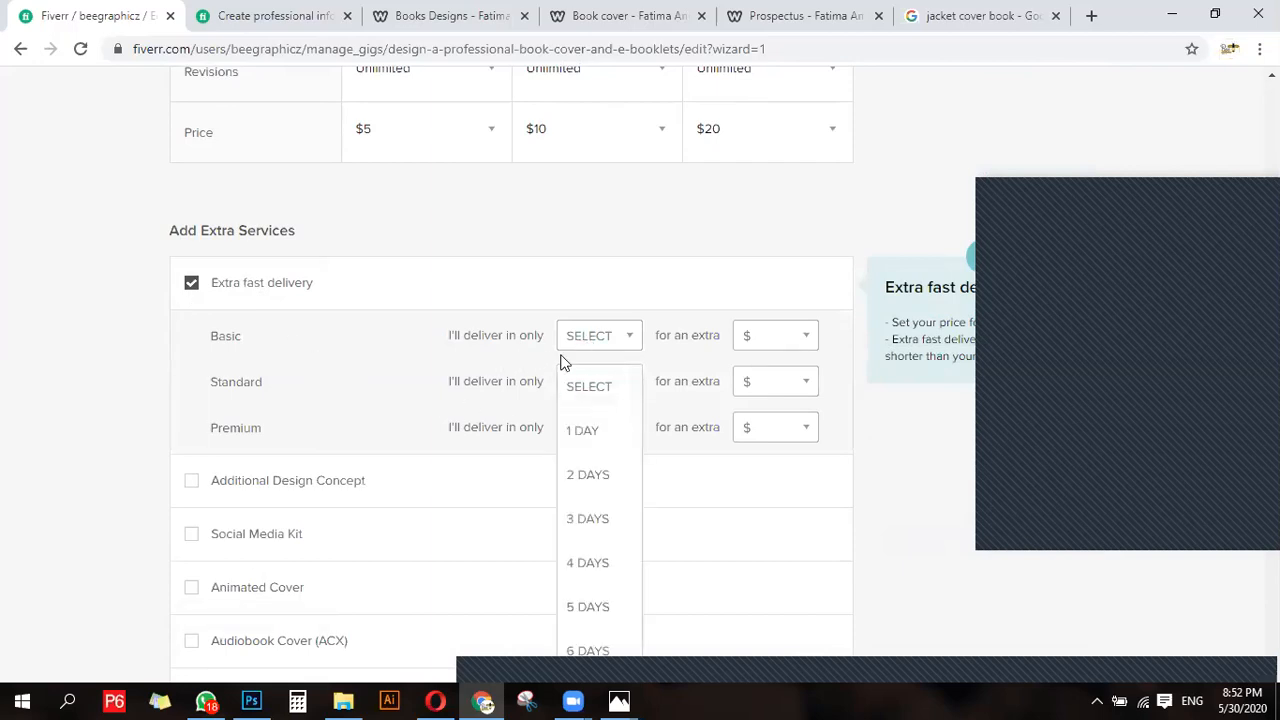
pyautogui.click(571, 343)
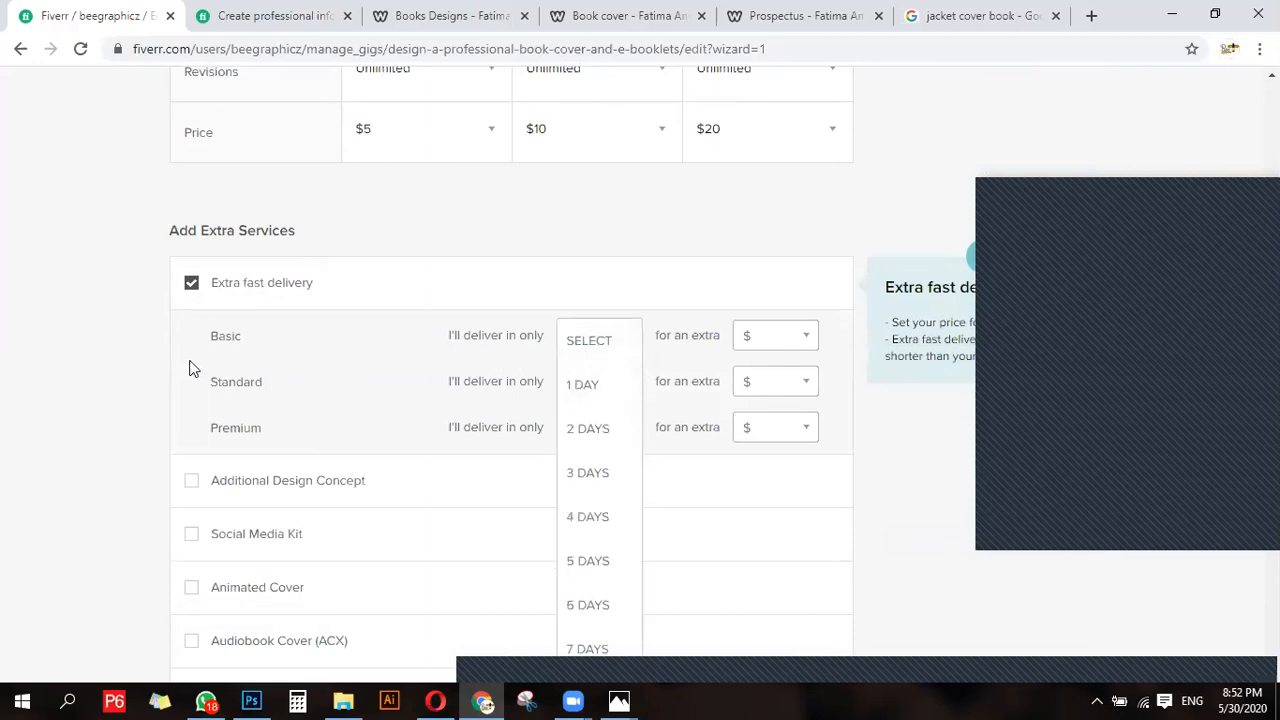
pyautogui.click(451, 381)
pyautogui.click(583, 384)
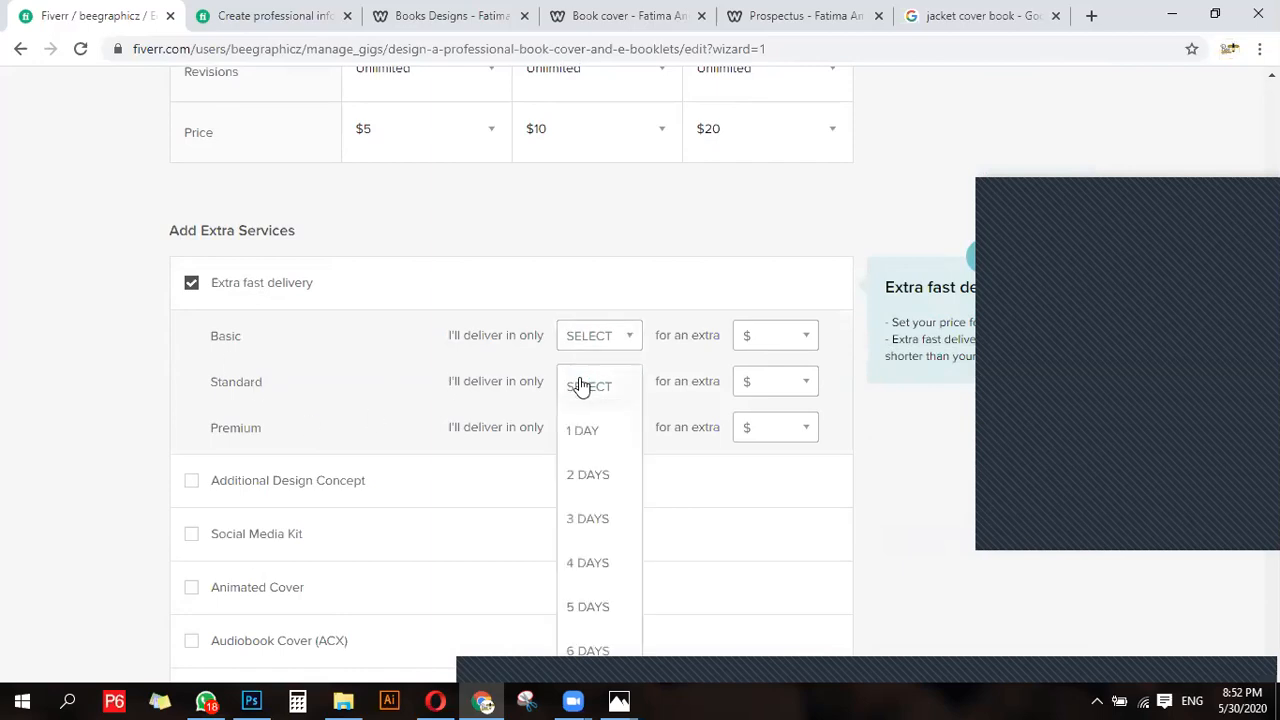
pyautogui.click(587, 443)
pyautogui.click(757, 381)
pyautogui.click(743, 432)
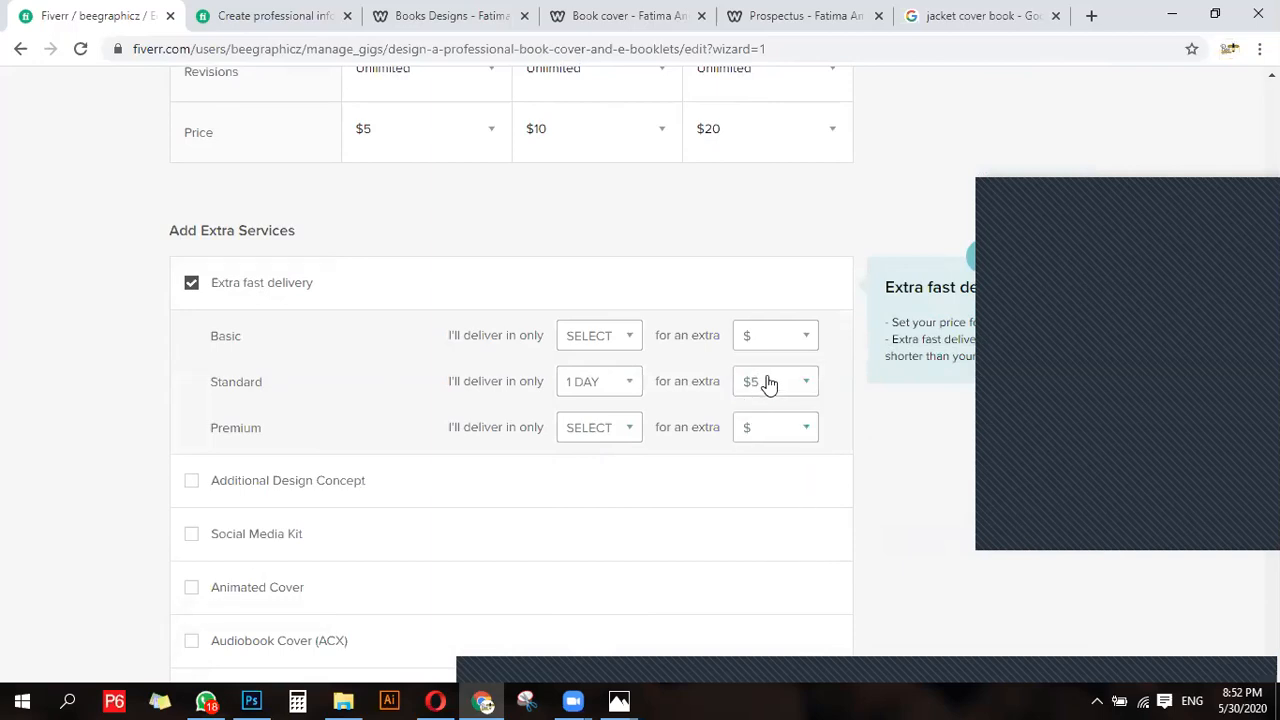
pyautogui.click(765, 380)
pyautogui.click(770, 481)
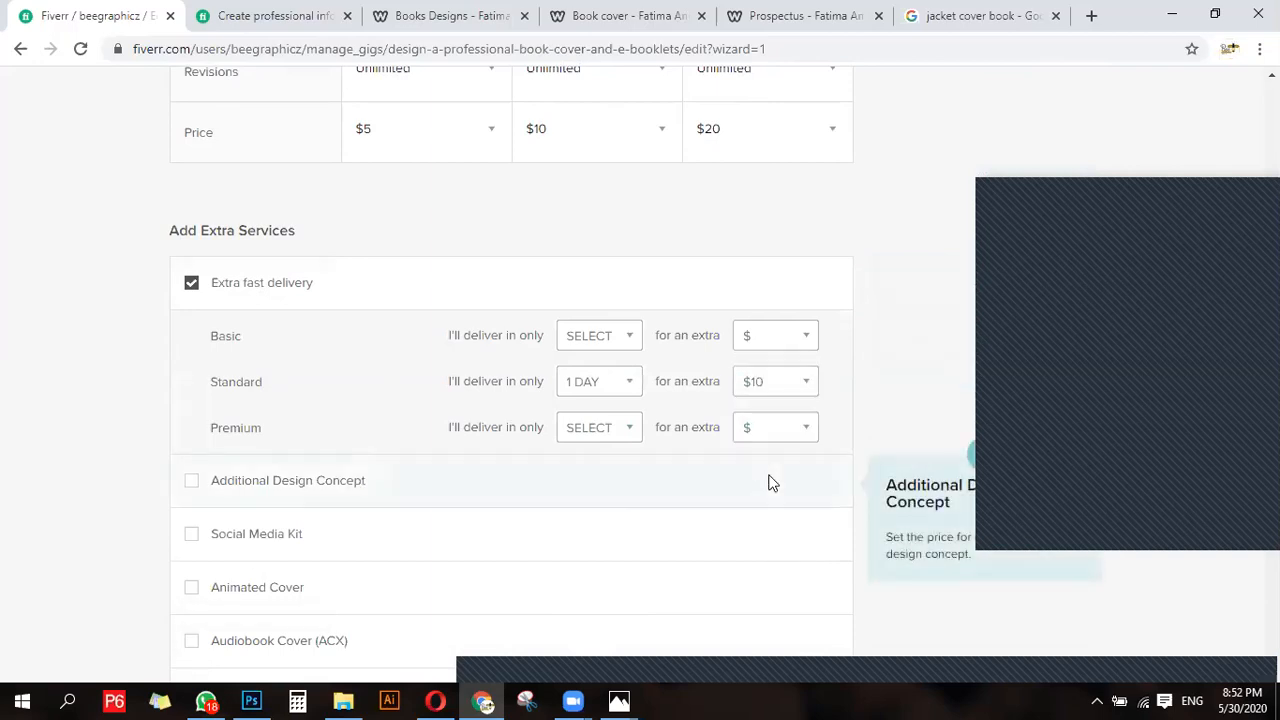
# - Offer extra fast delivery in 1 day for an extra $20 on the Premium package
pyautogui.click(564, 440)
pyautogui.click(590, 478)
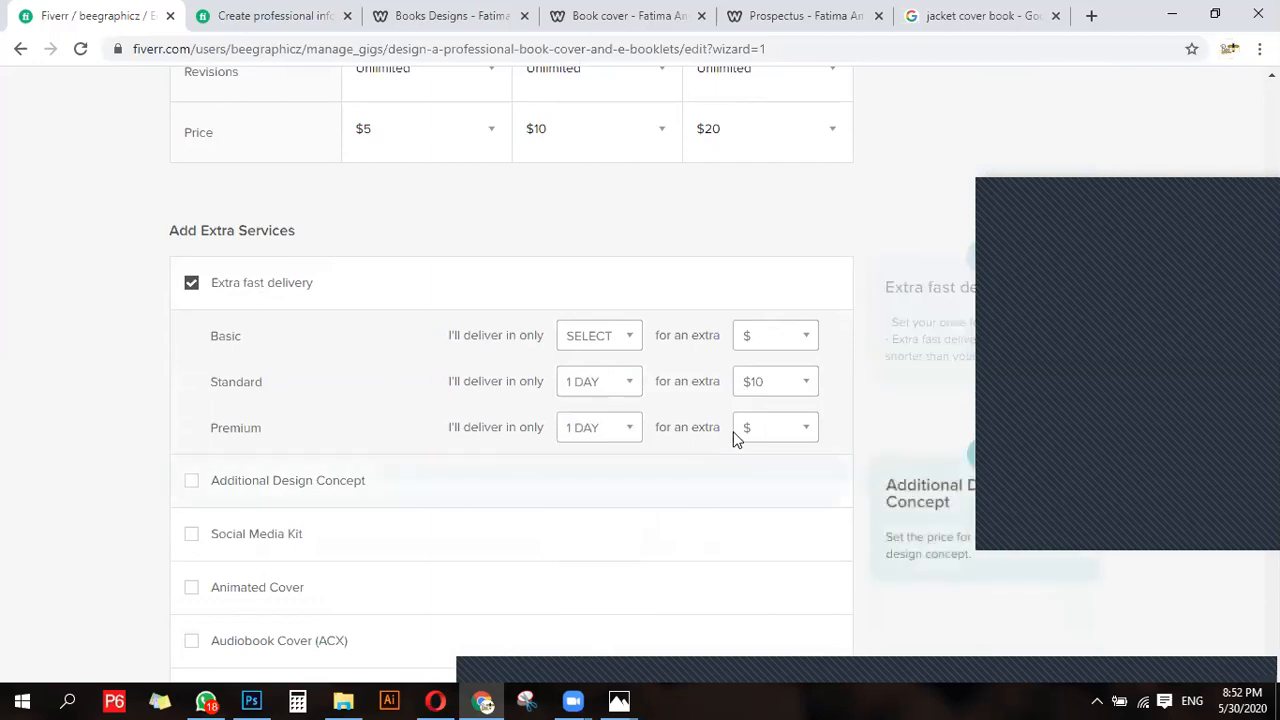
pyautogui.click(735, 431)
pyautogui.scroll(-1, 751, 558)
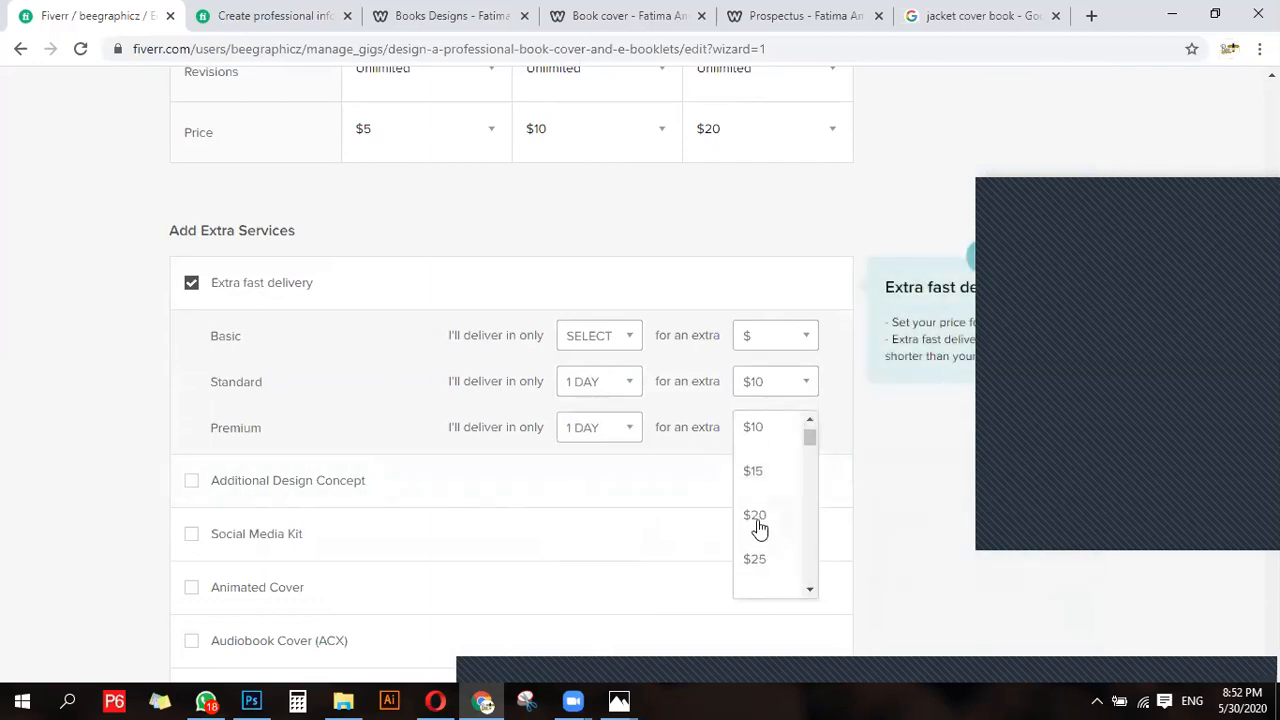
pyautogui.click(758, 528)
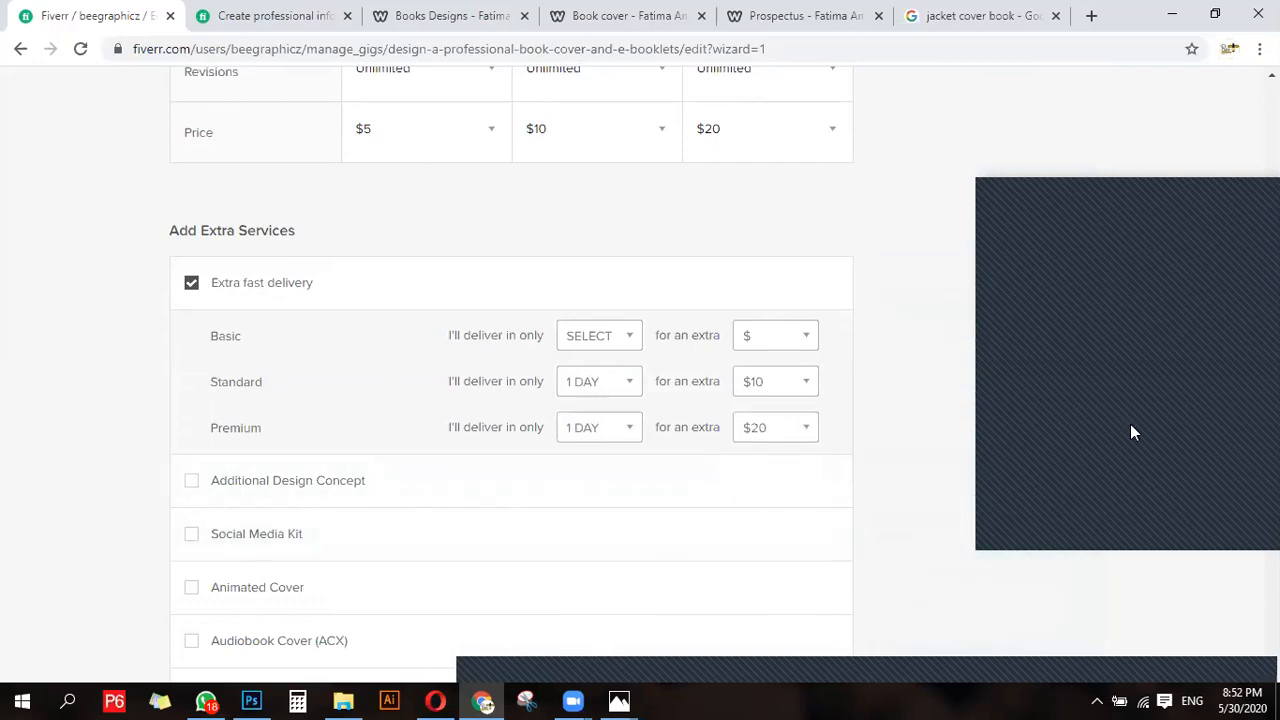
# - Add the Additional Design Concept extra service for an extra $5 and 1 additional day
pyautogui.scroll(-2, 566, 491)
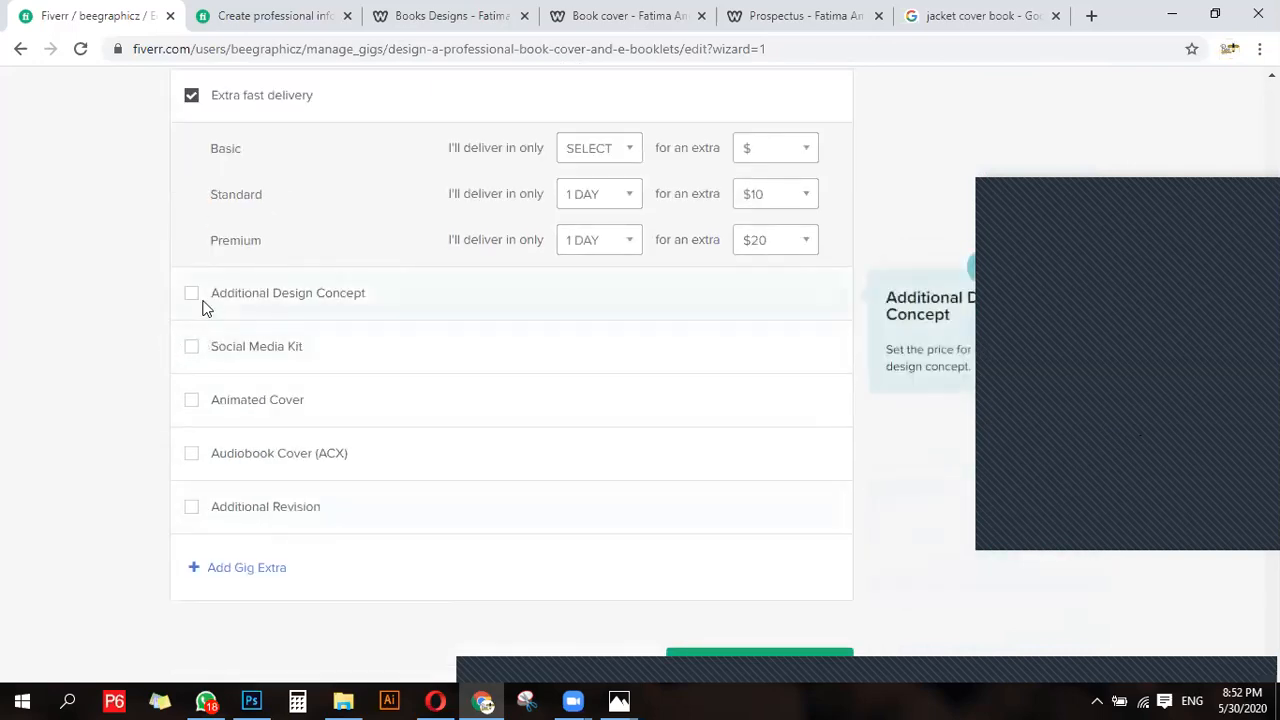
pyautogui.click(191, 296)
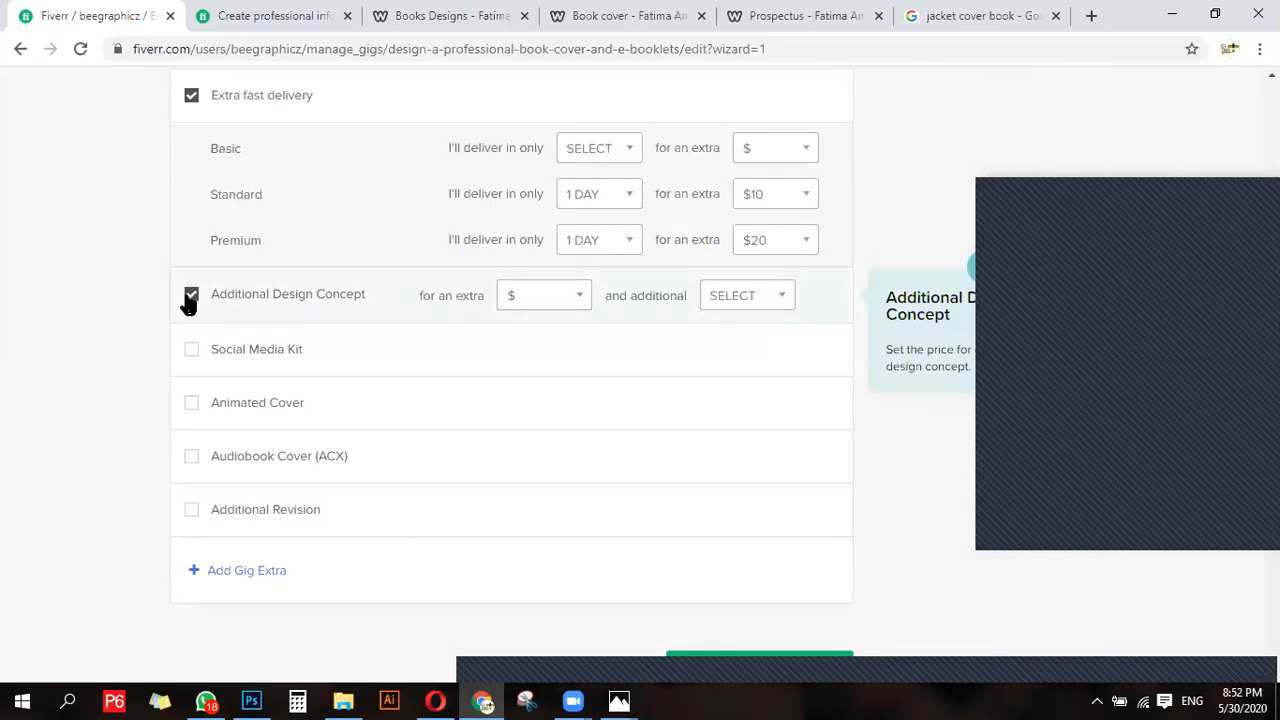
pyautogui.scroll(5, 305, 247)
pyautogui.scroll(2, 394, 434)
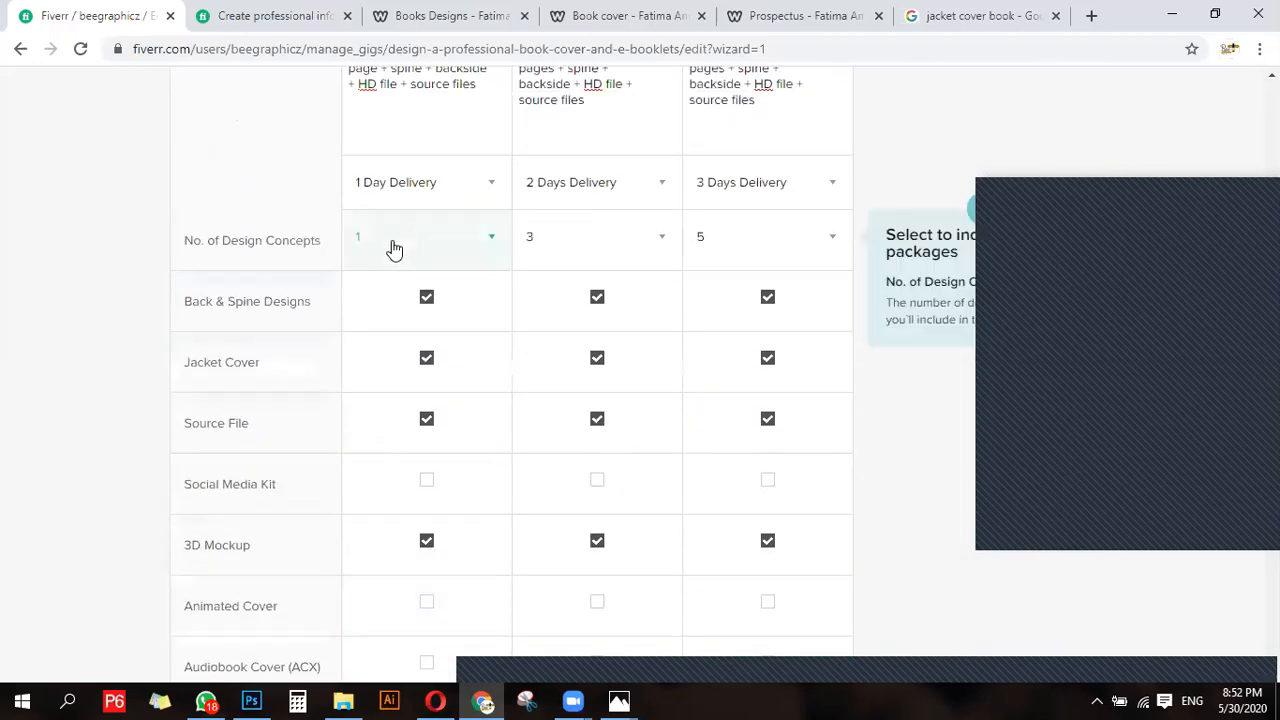
pyautogui.scroll(-5, 731, 291)
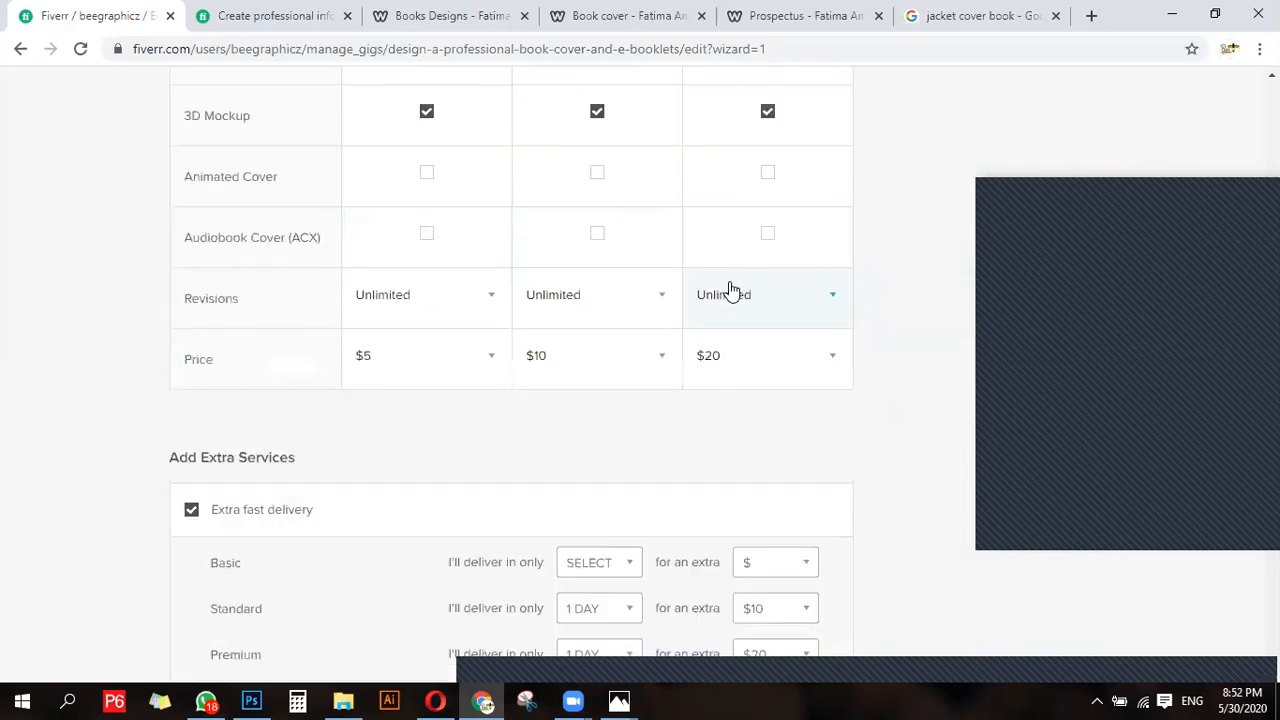
pyautogui.scroll(-1, 640, 410)
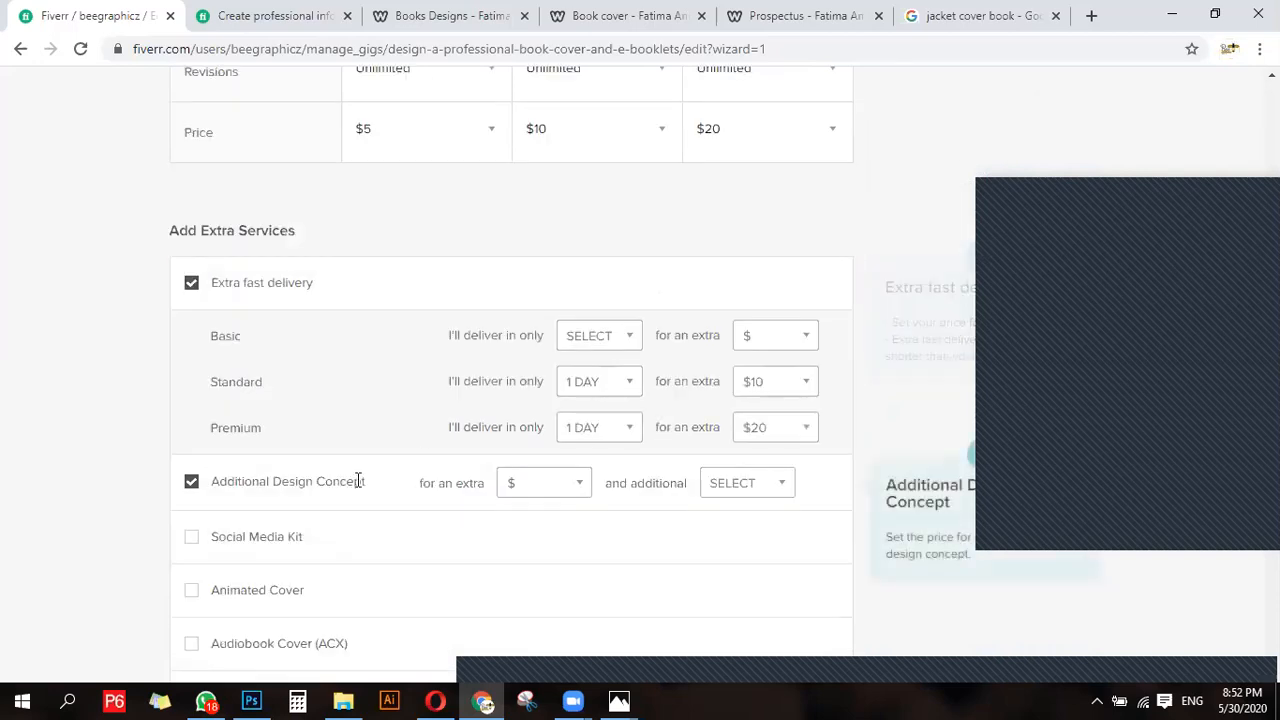
pyautogui.scroll(15, 509, 497)
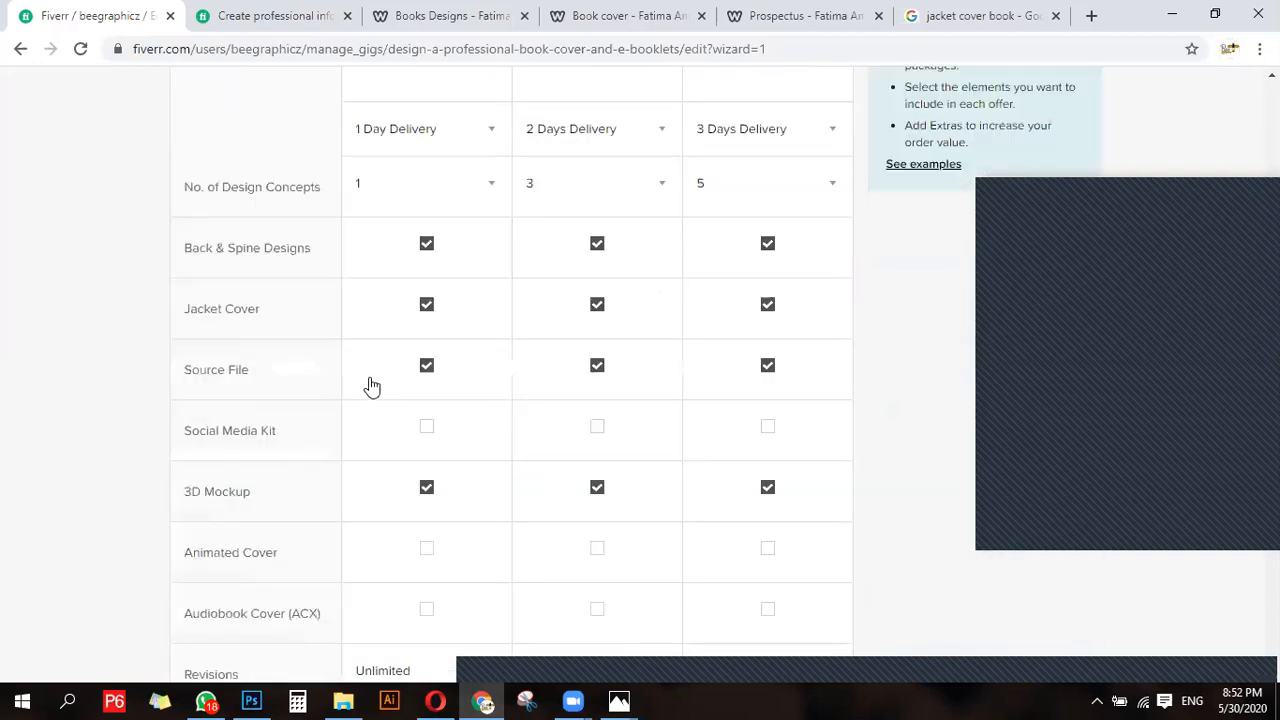
pyautogui.scroll(-3, 362, 508)
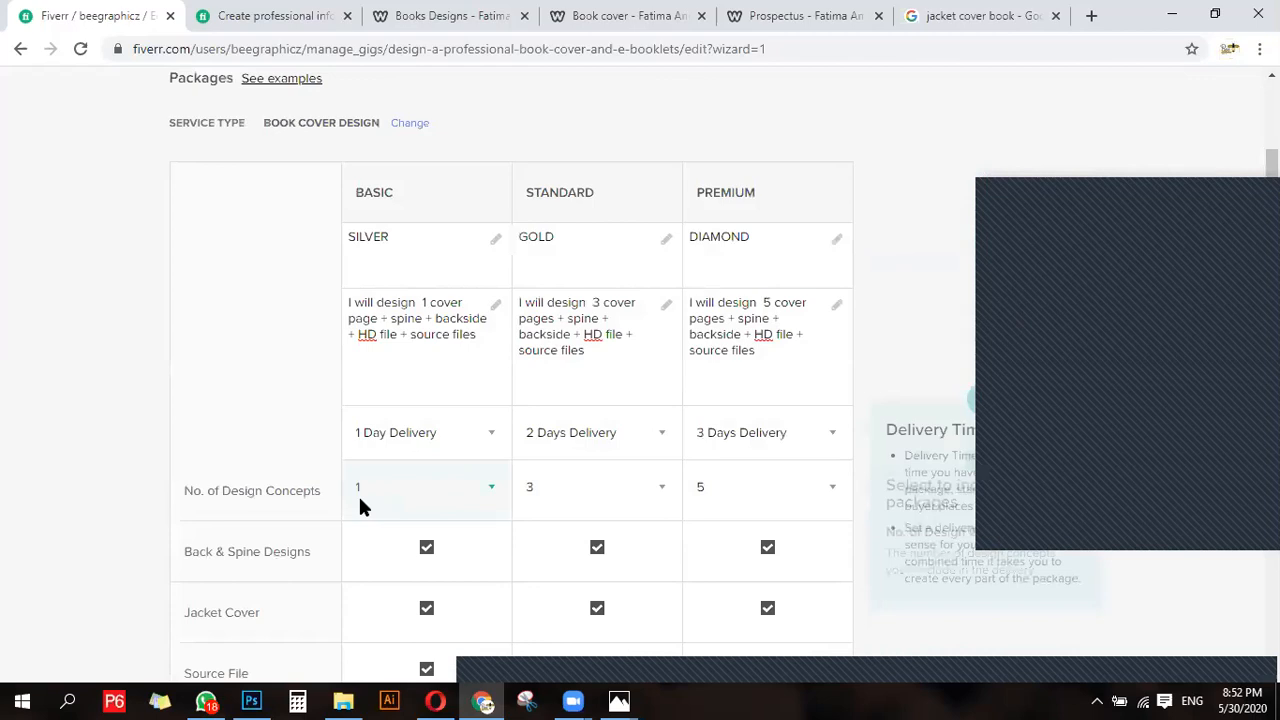
pyautogui.scroll(-8, 358, 494)
pyautogui.click(517, 297)
pyautogui.click(520, 347)
pyautogui.click(726, 300)
pyautogui.click(726, 346)
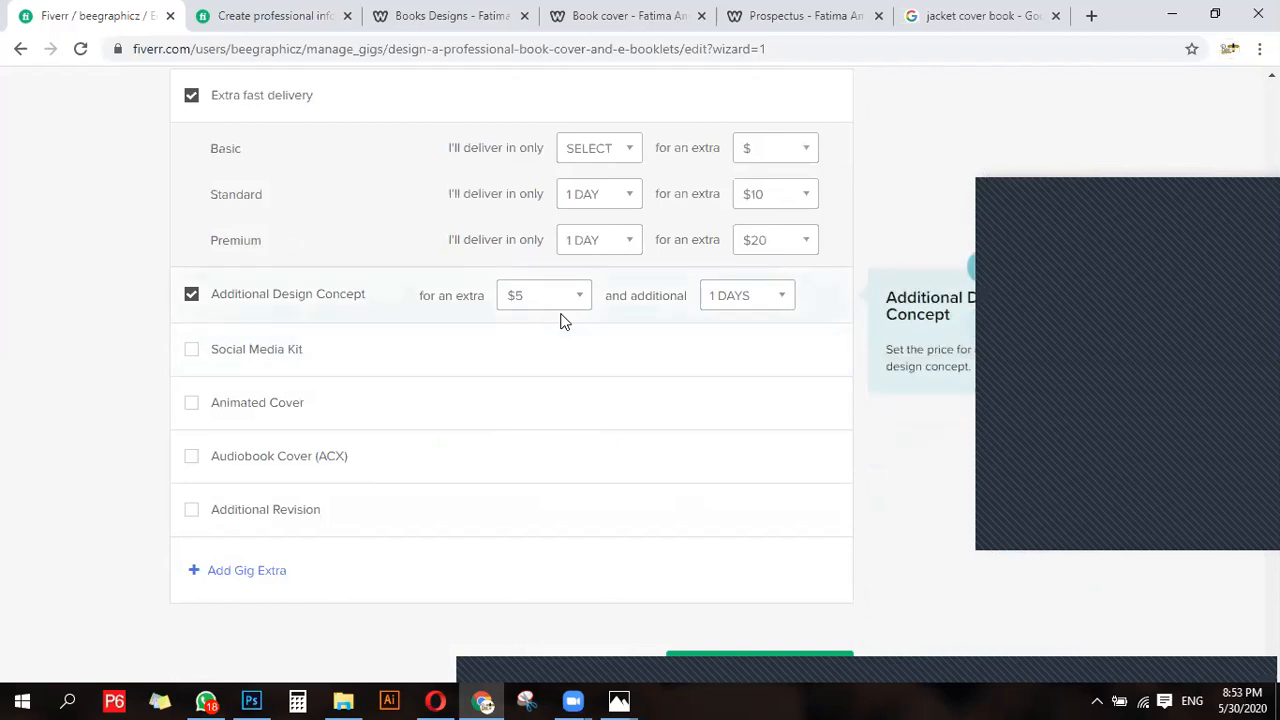
# - Add the Social Media Kit extra service for an extra $10 and 1 additional day
pyautogui.click(192, 354)
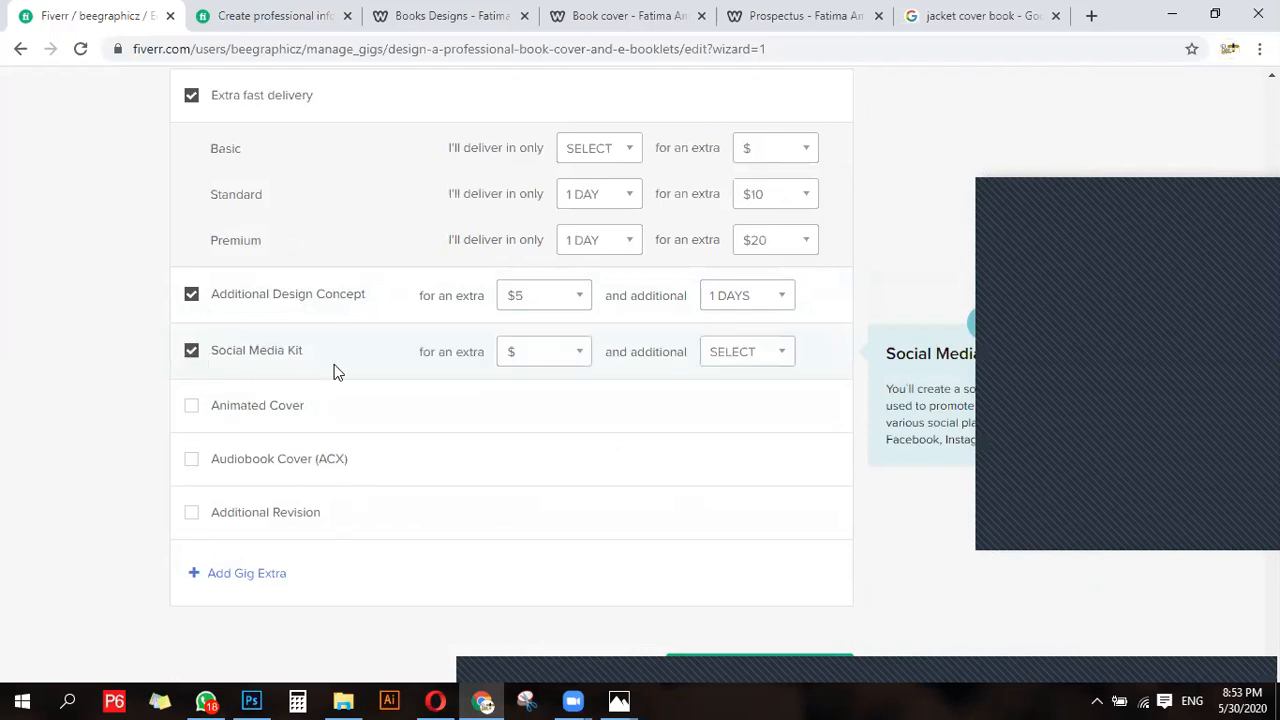
pyautogui.click(531, 360)
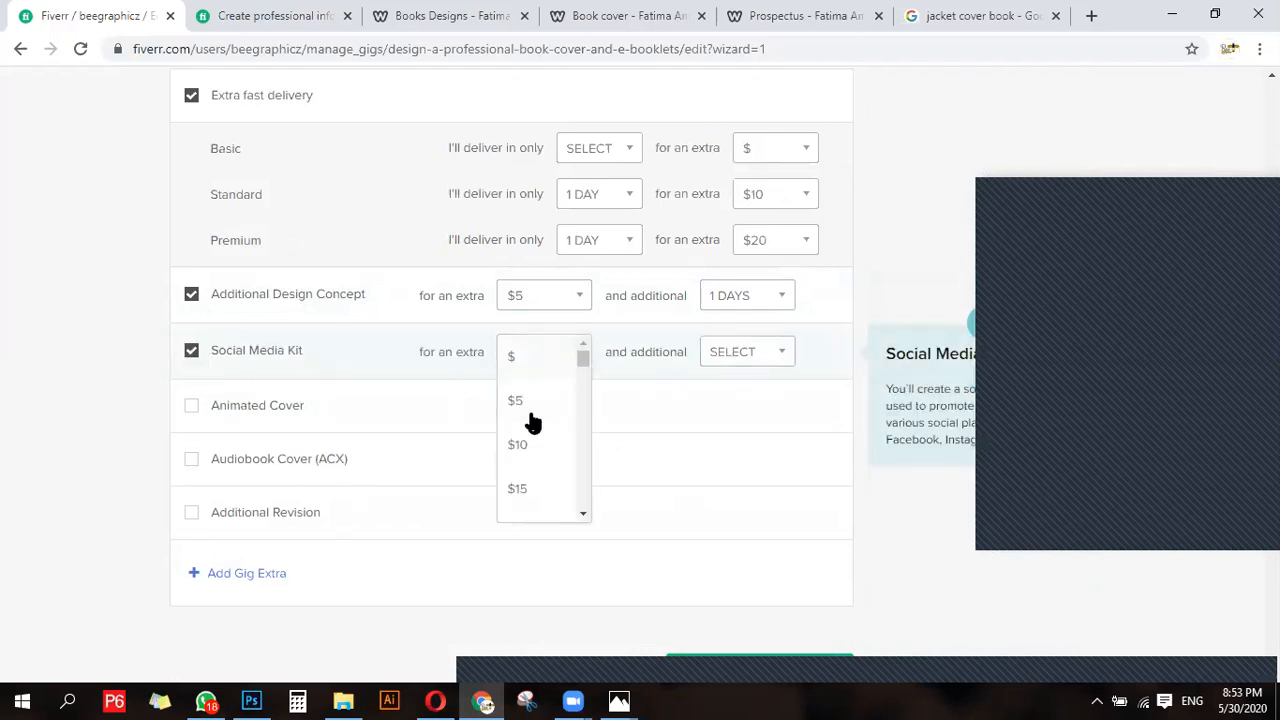
pyautogui.click(518, 456)
pyautogui.click(740, 354)
pyautogui.click(728, 402)
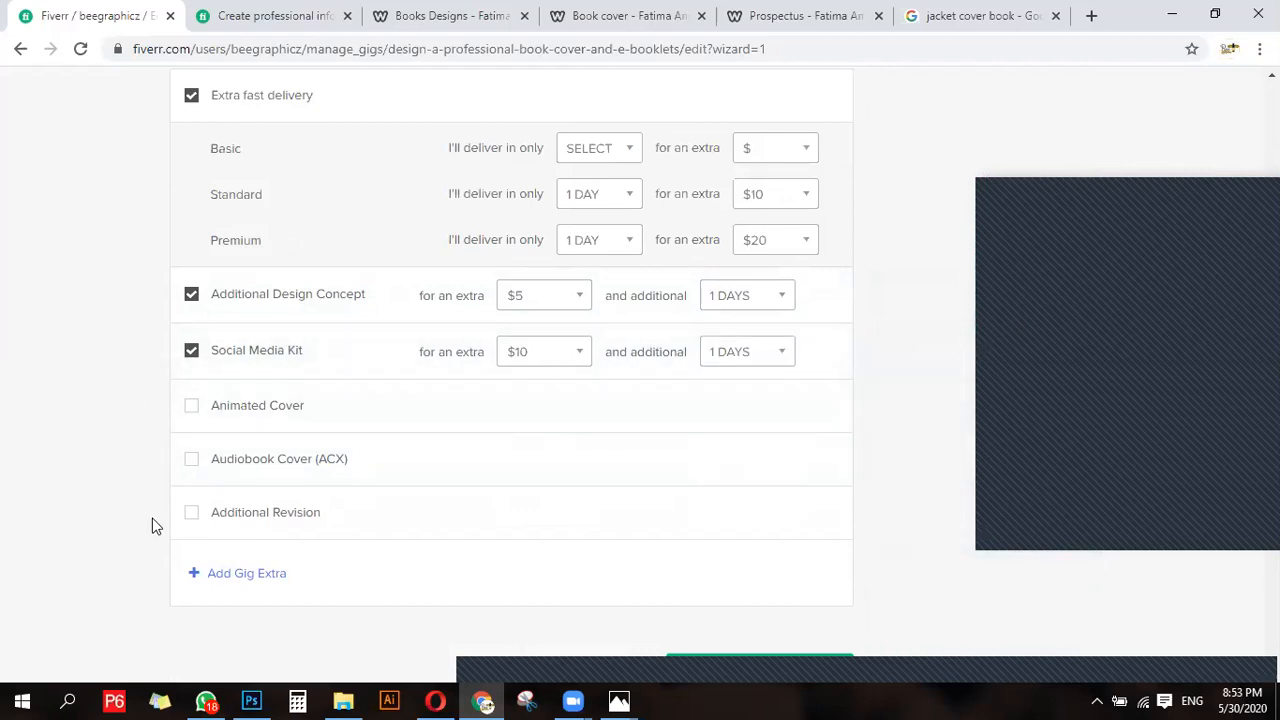
# - Save the package pricing and extra services and continue to the gig's description section
pyautogui.scroll(2, 265, 288)
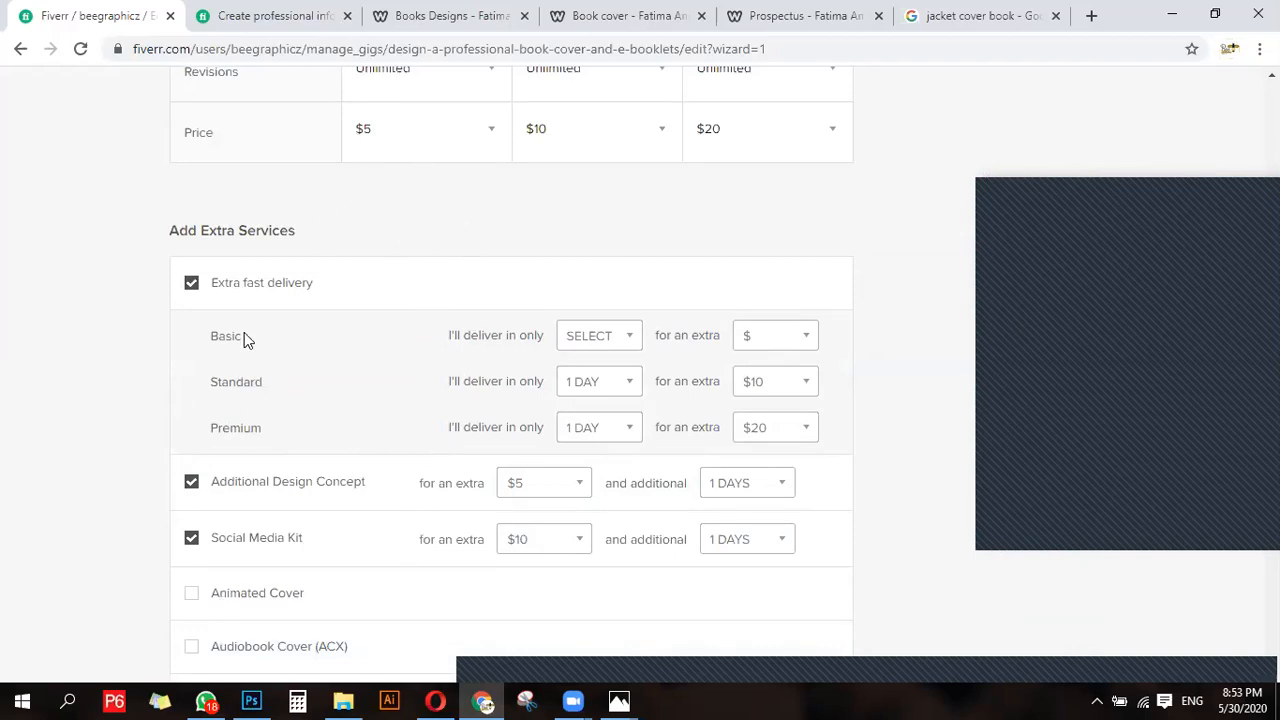
pyautogui.scroll(-4, 300, 345)
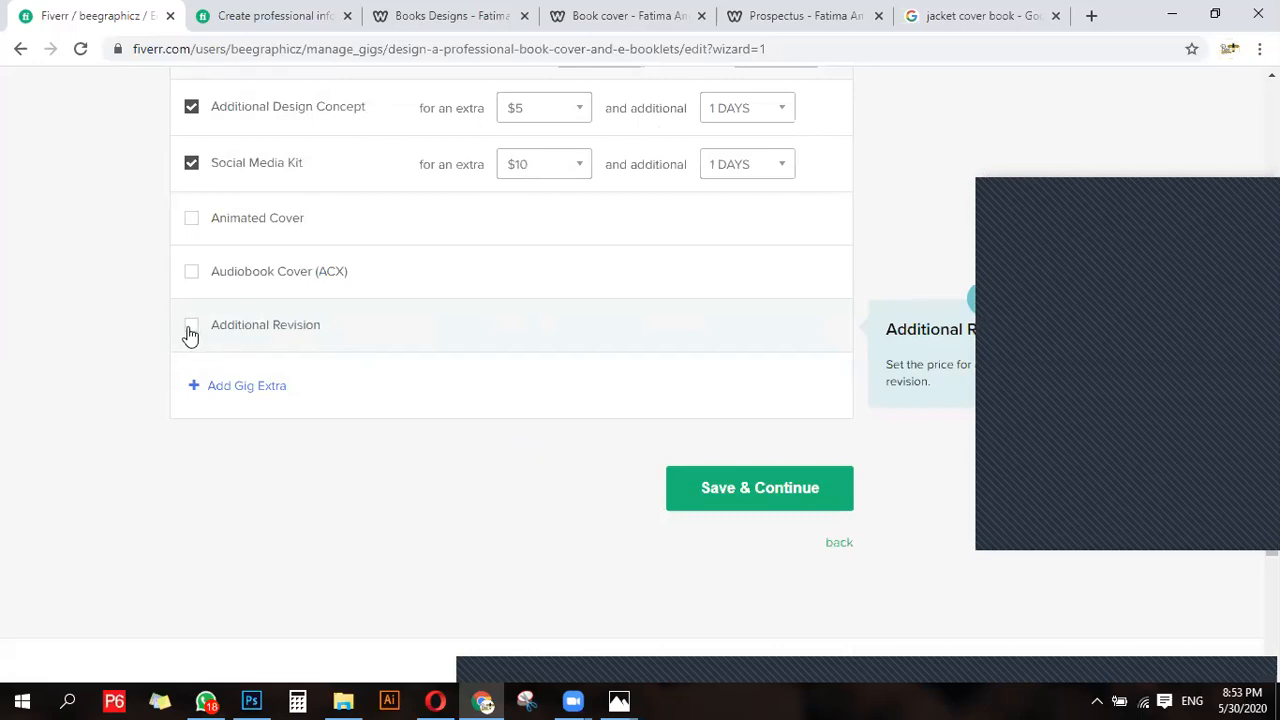
pyautogui.click(757, 486)
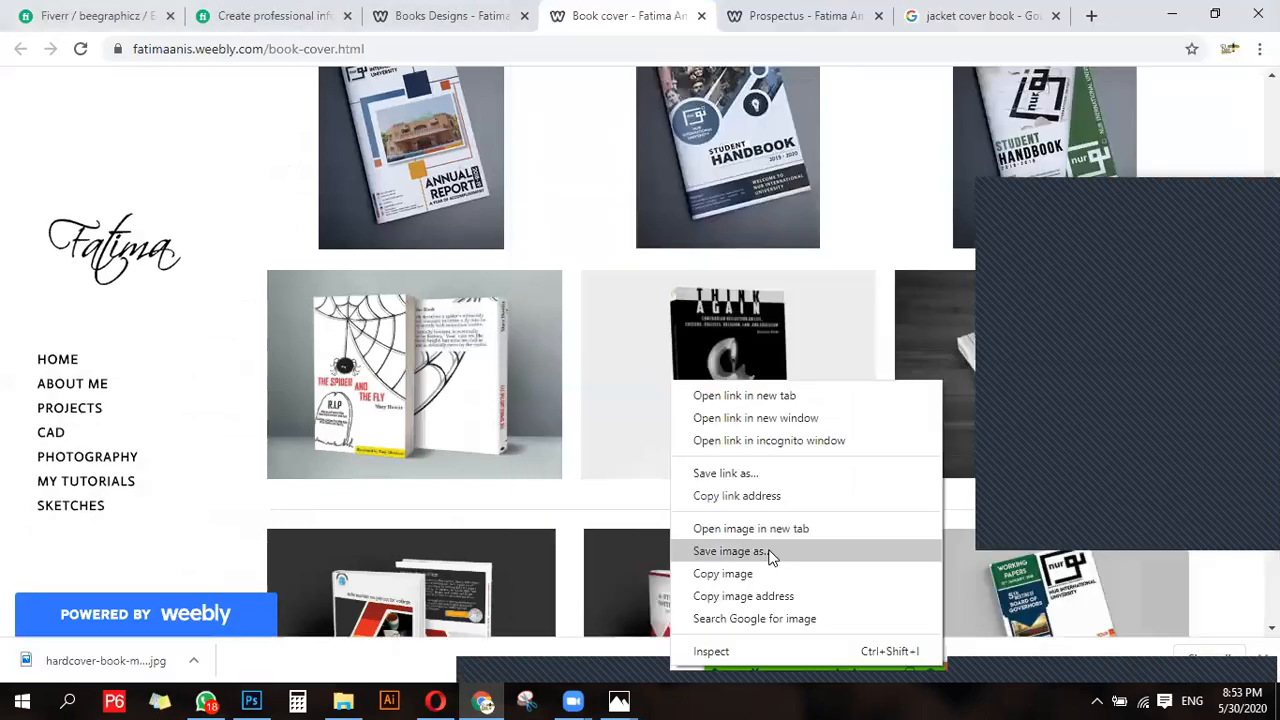
# - Save the black lightbulb book cover image and the Big Red Kangaroo cover image from the portfolio page
pyautogui.click(813, 540)
pyautogui.click(1122, 651)
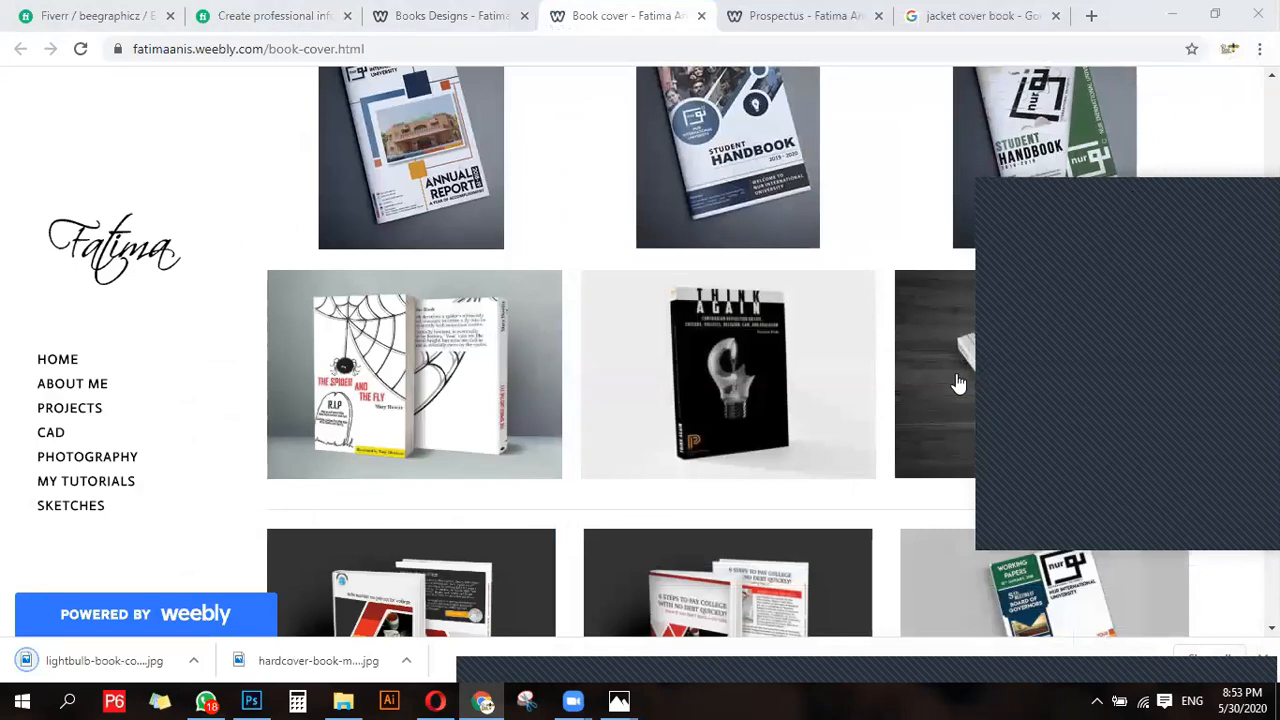
pyautogui.scroll(-2, 955, 382)
pyautogui.rightClick(1070, 337)
pyautogui.click(821, 514)
pyautogui.click(1126, 656)
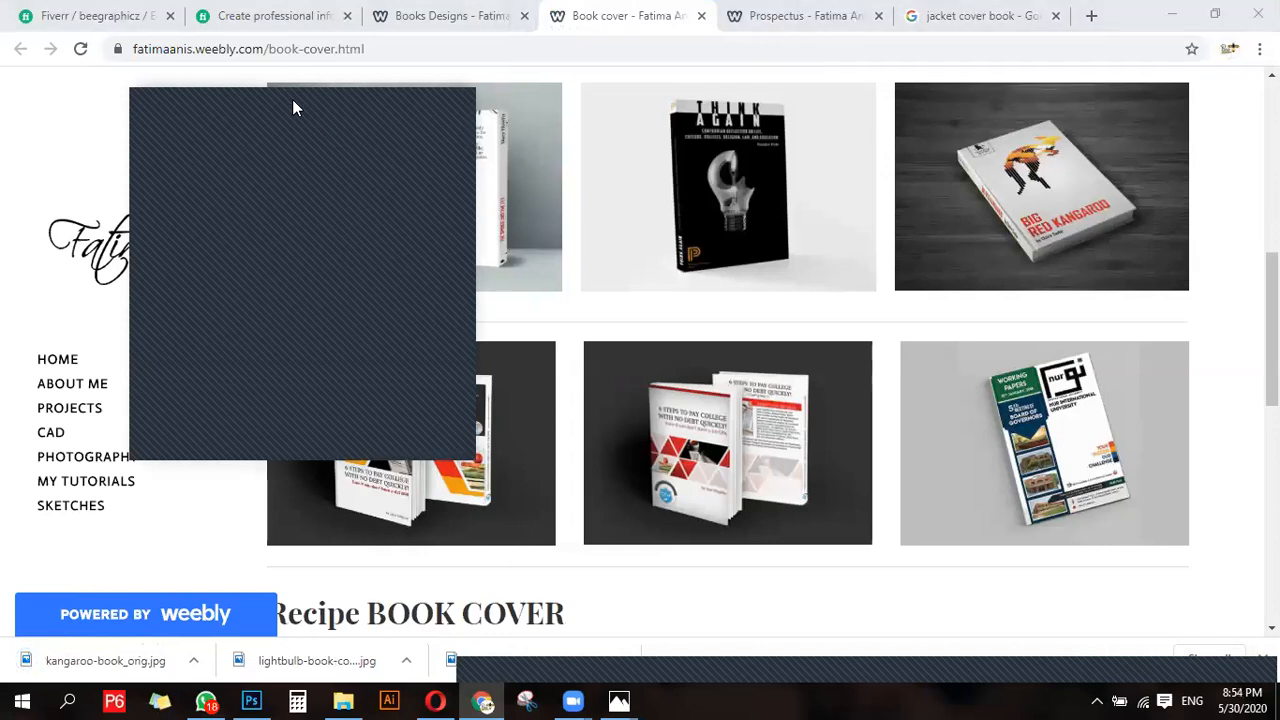
# - Return to the Fiverr gig editor and start the gig description with the greeting "Hey All!!"
pyautogui.scroll(2, 488, 535)
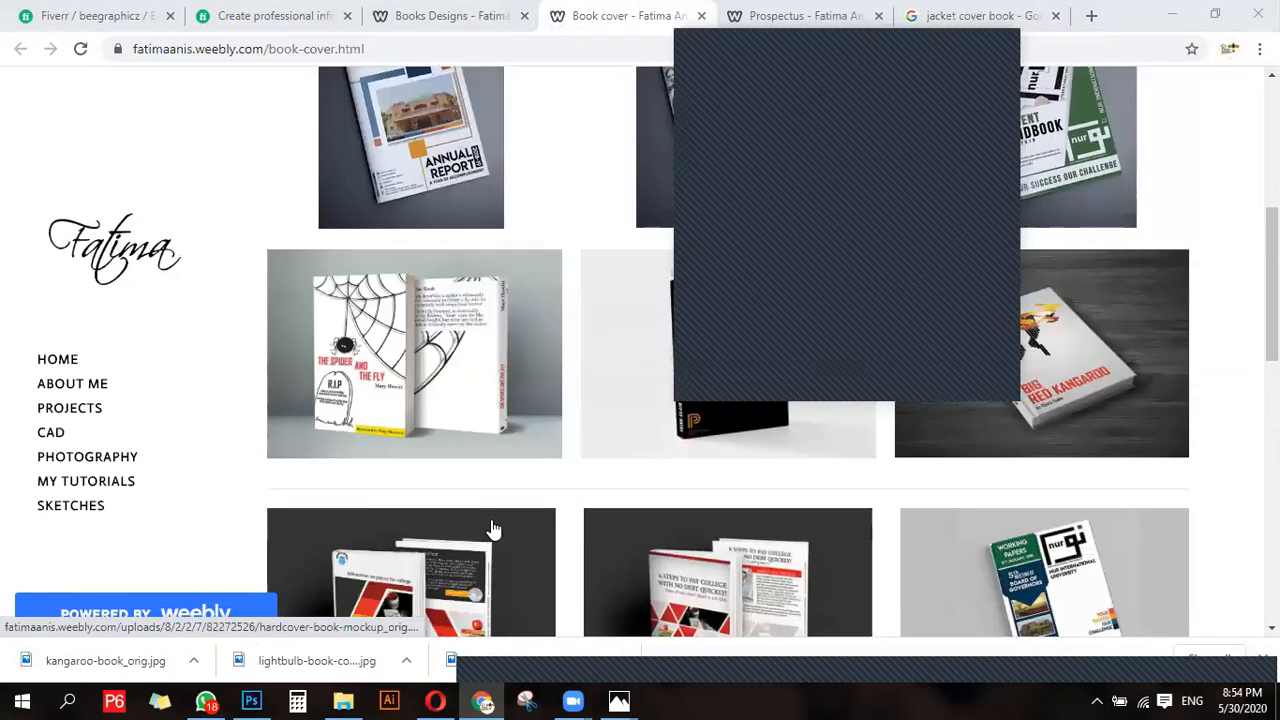
pyautogui.scroll(5, 495, 530)
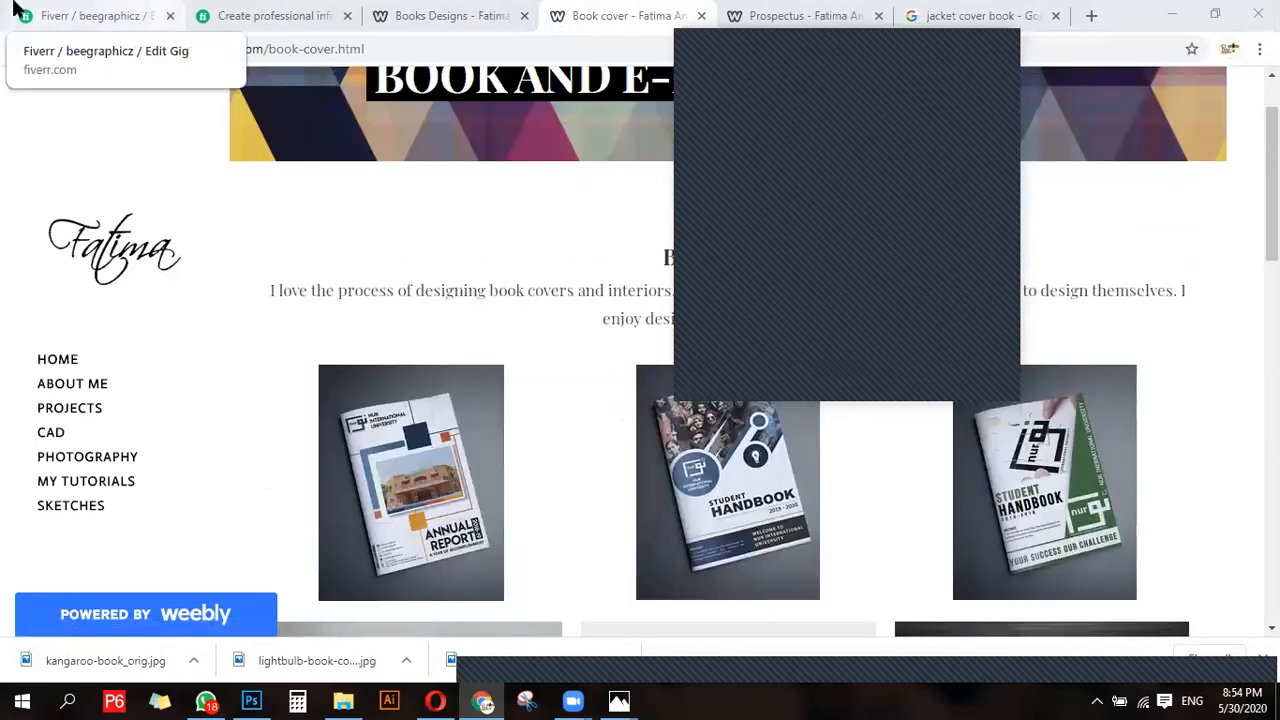
pyautogui.click(55, 8)
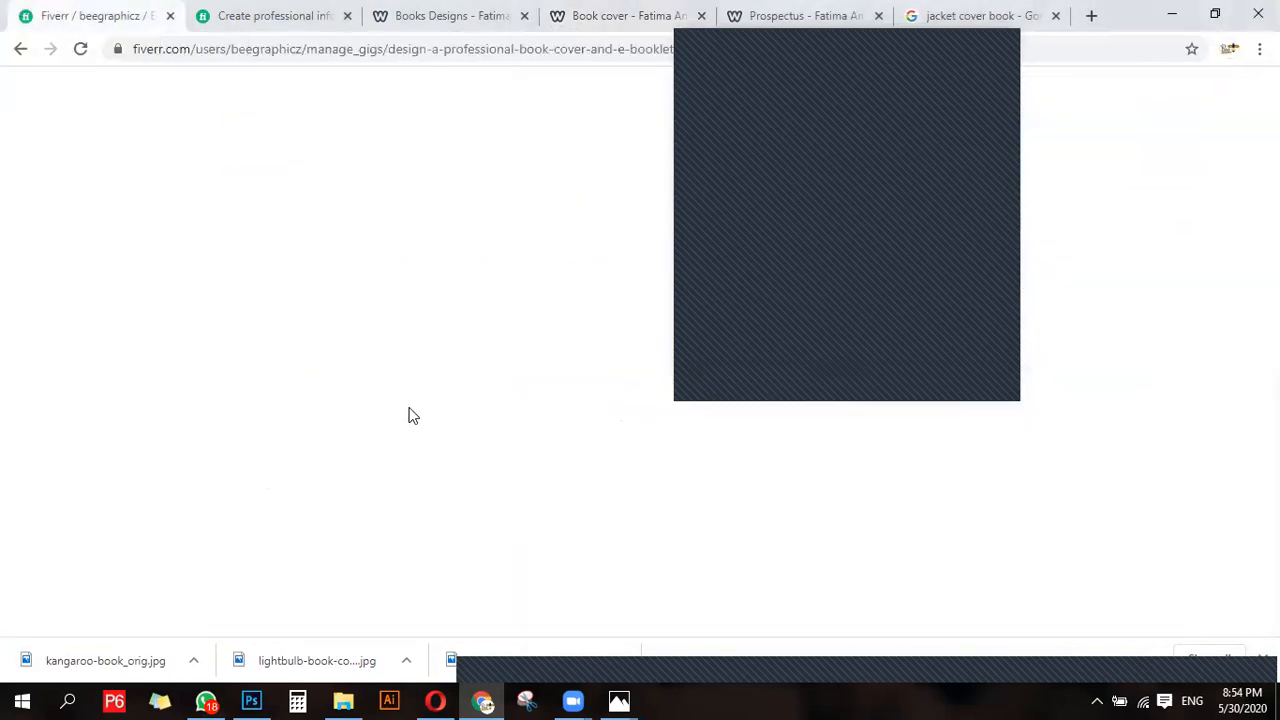
pyautogui.scroll(-1, 390, 390)
pyautogui.click(294, 354)
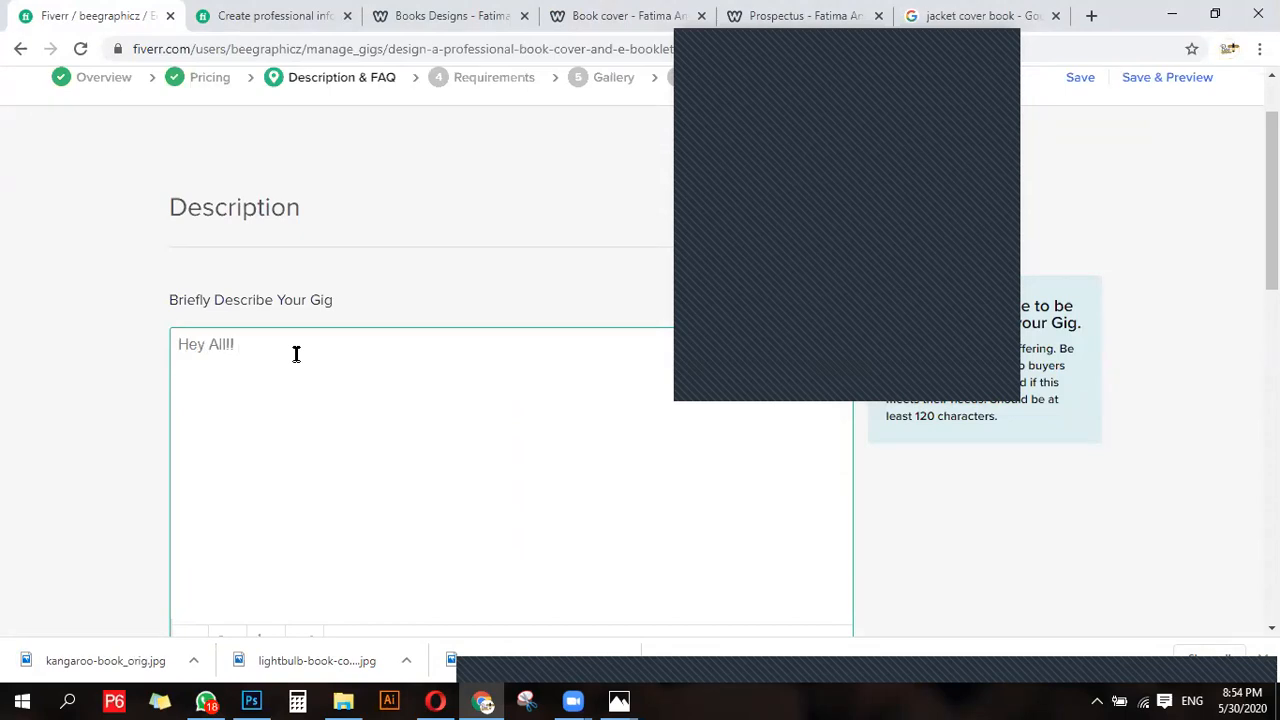
# - Copy the whole About This Gig text, through "and Many More!", from the existing infographic gig's page
pyautogui.click(275, 14)
pyautogui.scroll(-5, 210, 362)
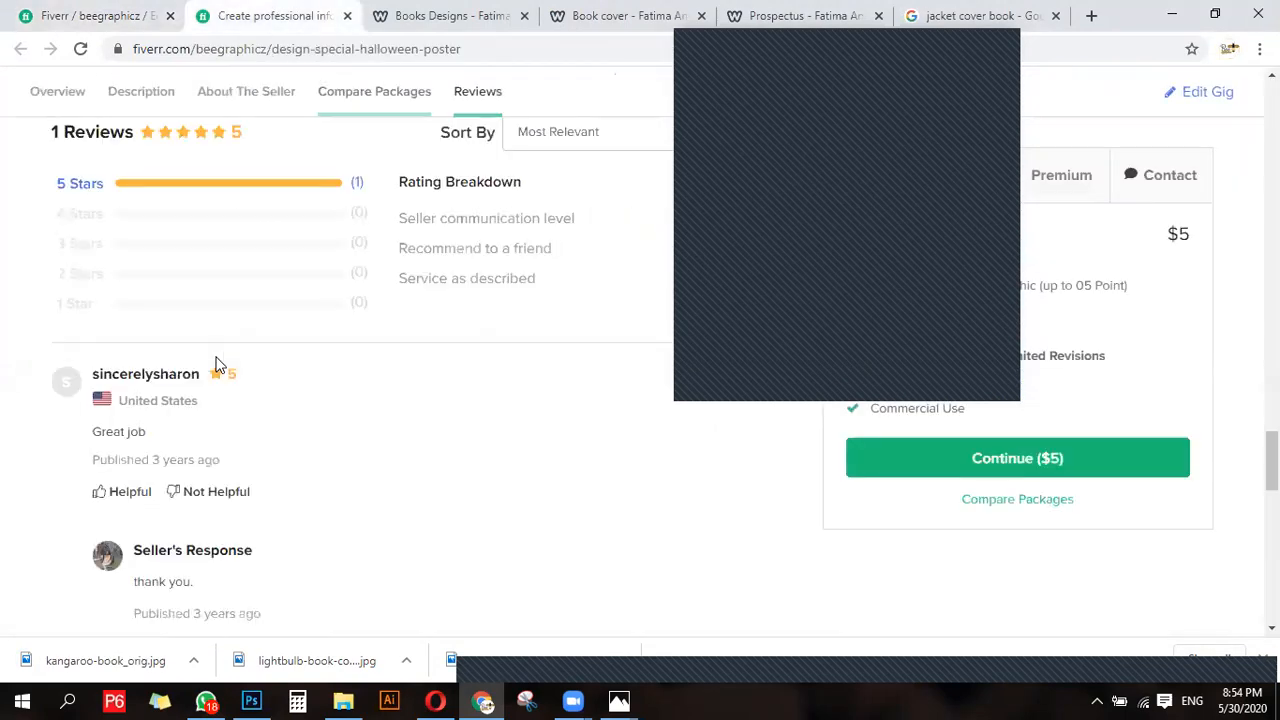
pyautogui.scroll(5, 218, 364)
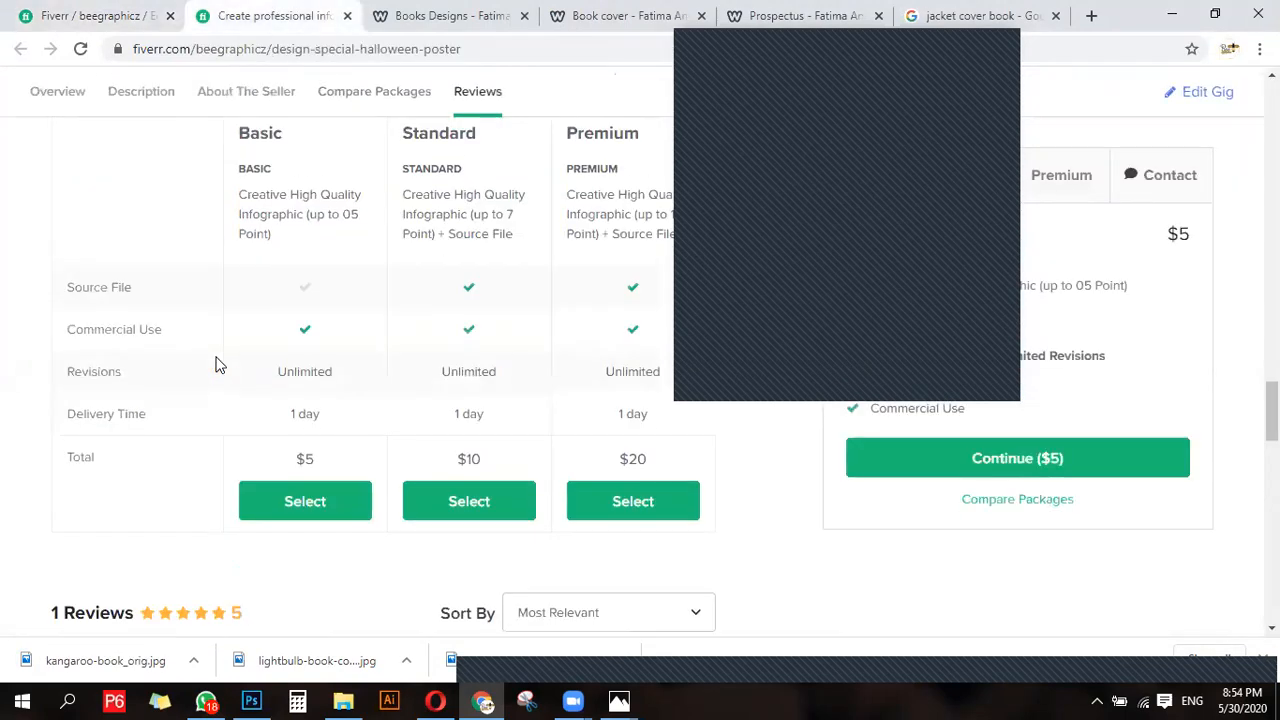
pyautogui.scroll(5, 218, 364)
pyautogui.scroll(5, 218, 364)
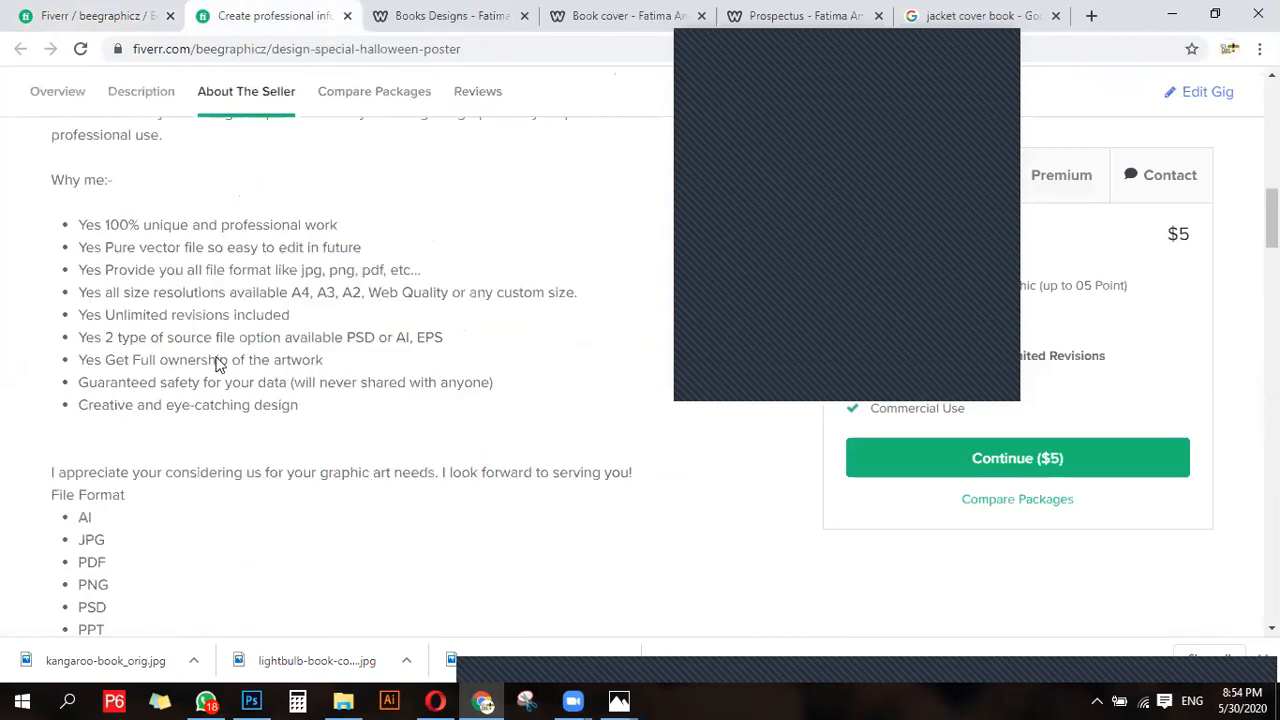
pyautogui.scroll(2, 240, 278)
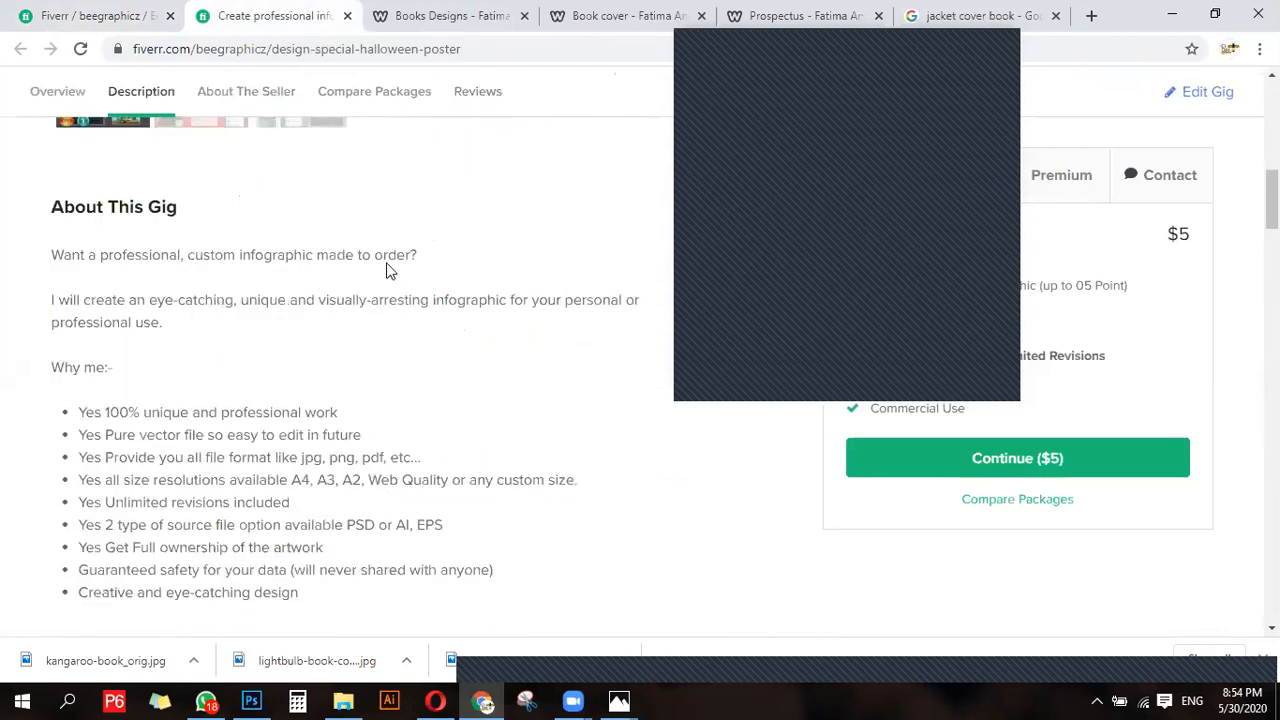
pyautogui.scroll(-1, 2, 354)
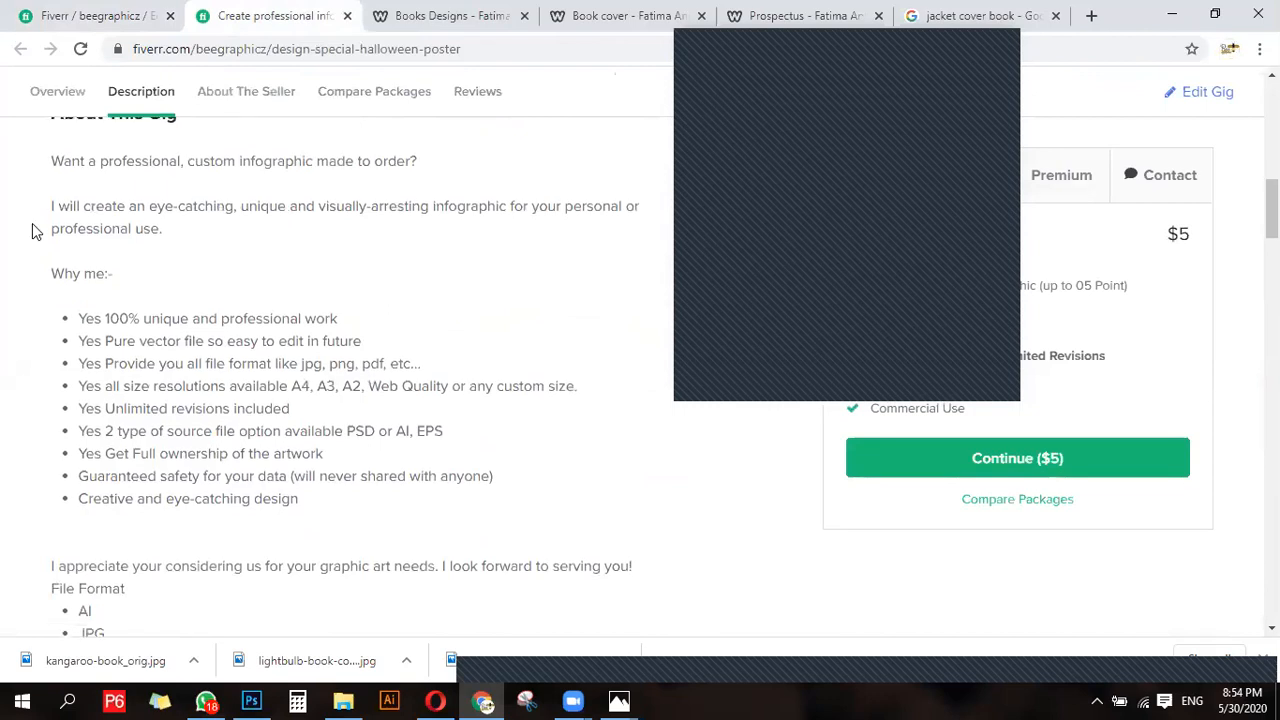
pyautogui.moveTo(53, 168); pyautogui.dragTo(237, 449)
pyautogui.scroll(-6, 237, 449)
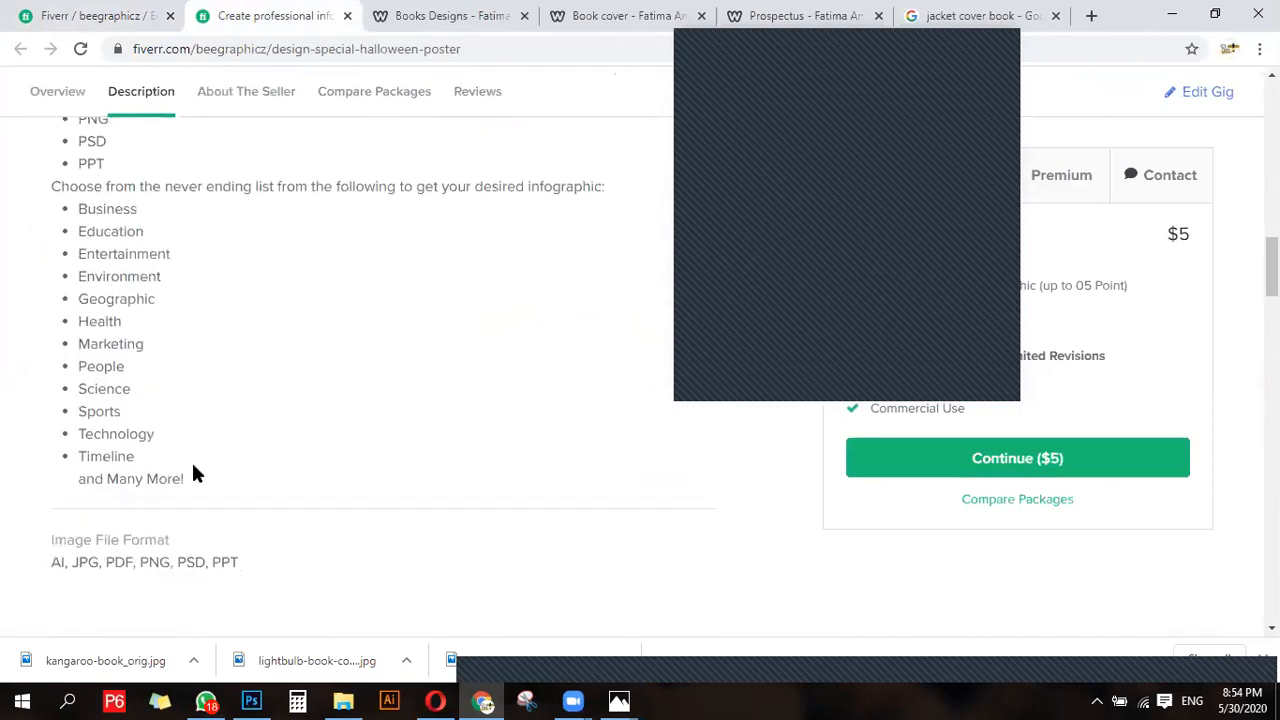
pyautogui.scroll(6, 192, 470)
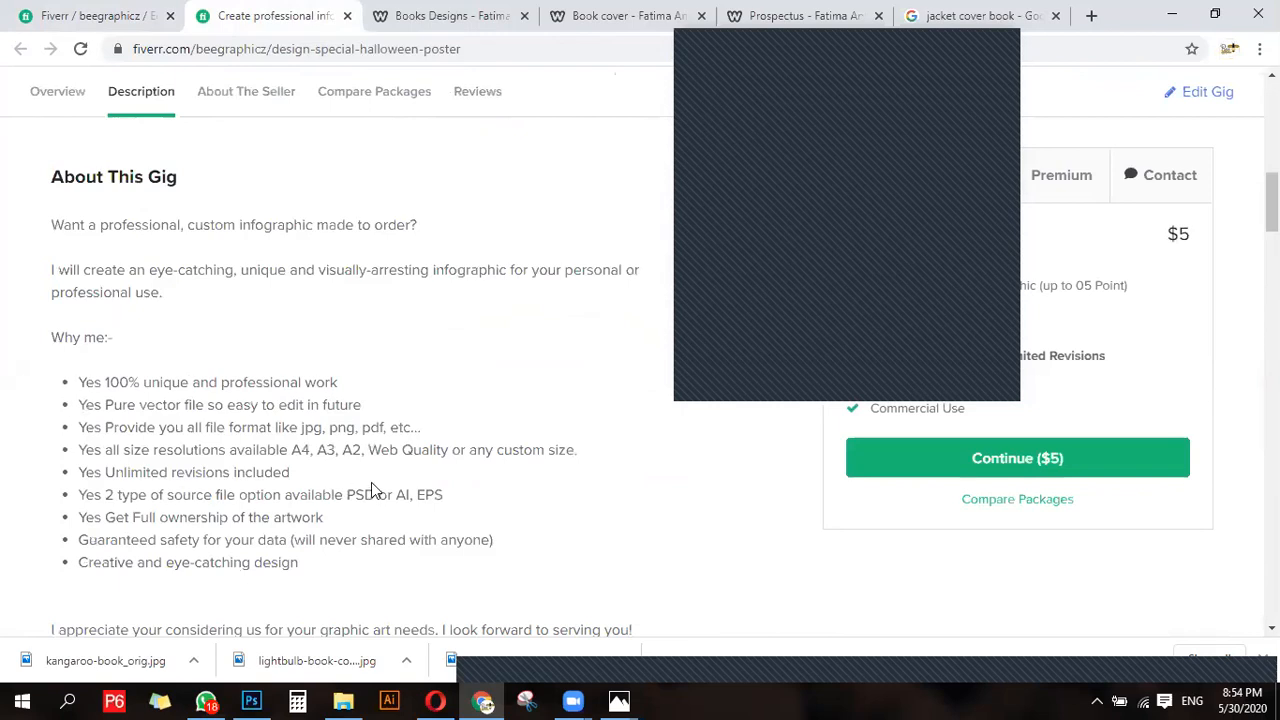
pyautogui.scroll(-6, 371, 485)
pyautogui.moveTo(371, 485); pyautogui.dragTo(274, 498)
pyautogui.rightClick(109, 399)
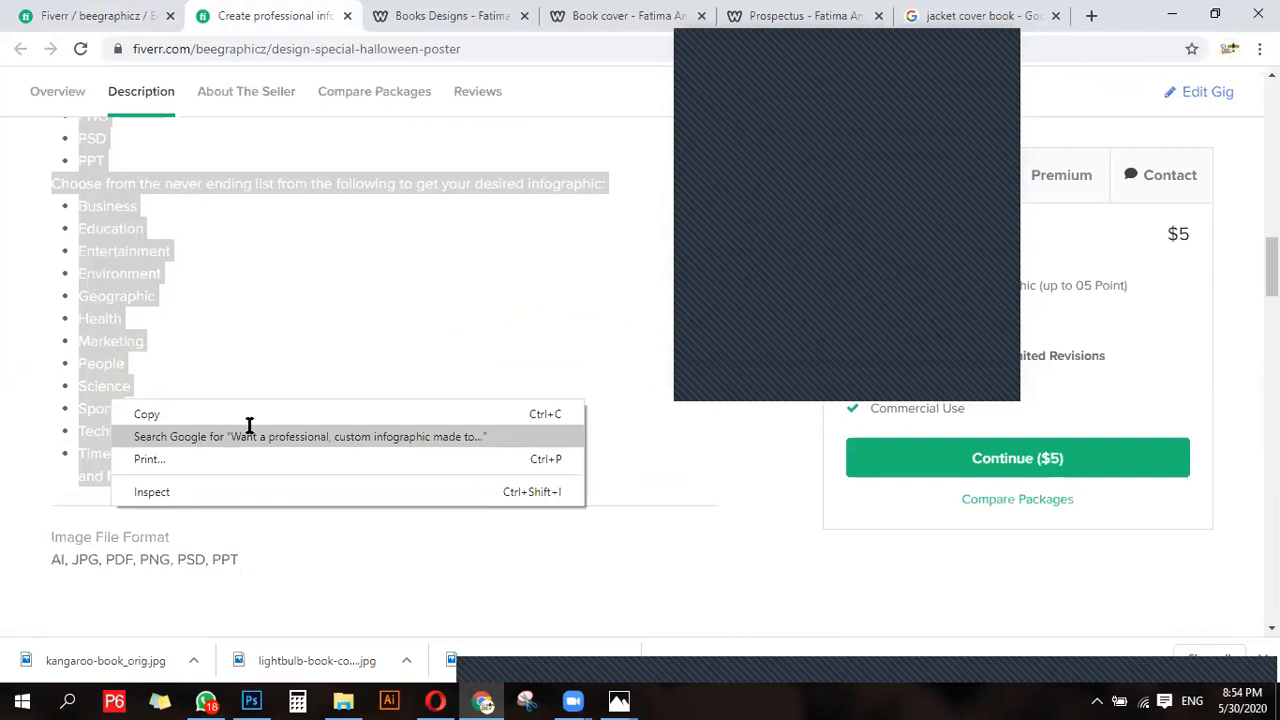
# - Paste the copied infographic gig text below the greeting in the new gig's description
pyautogui.hotkey('ctrl', 'shift', 'Tab')
pyautogui.hotkey('ctrl', 'v')
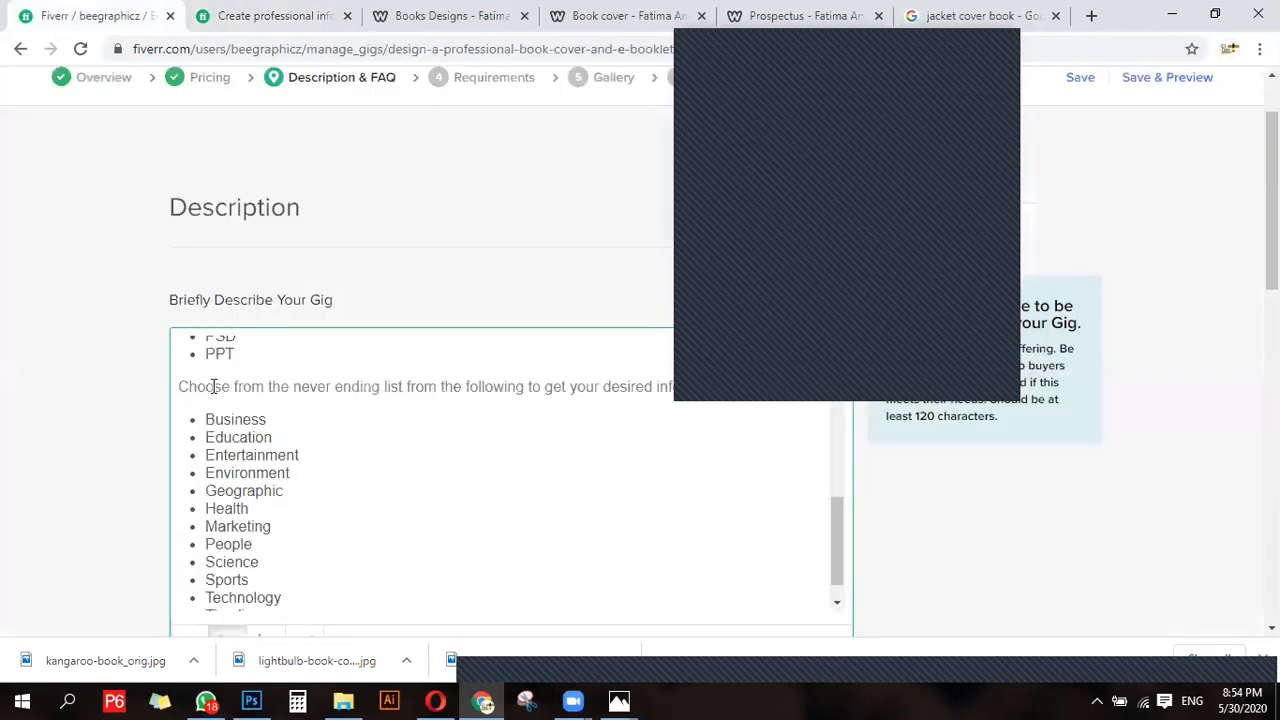
pyautogui.scroll(5, 229, 486)
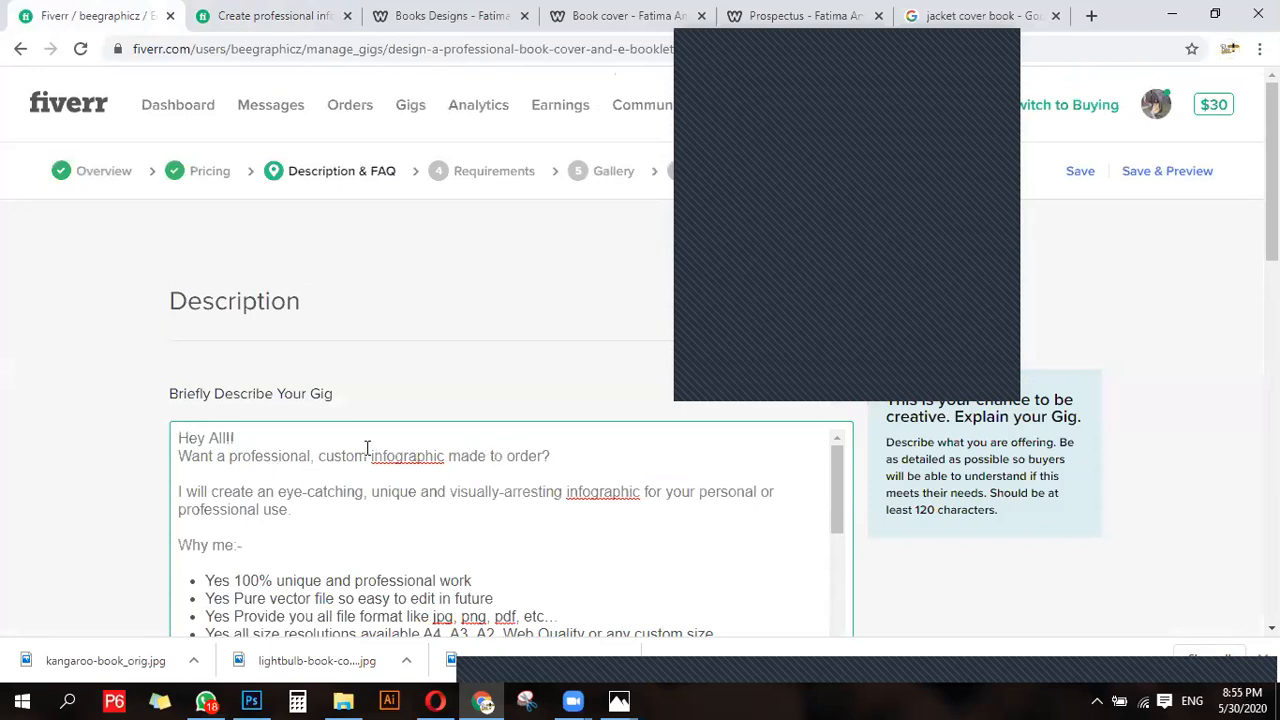
# - Replace "infographic" with "book cover" in the description's opening question about a professional, custom design
pyautogui.moveTo(370, 455); pyautogui.dragTo(448, 457)
pyautogui.press('BackSpace')
pyautogui.write('book cover')
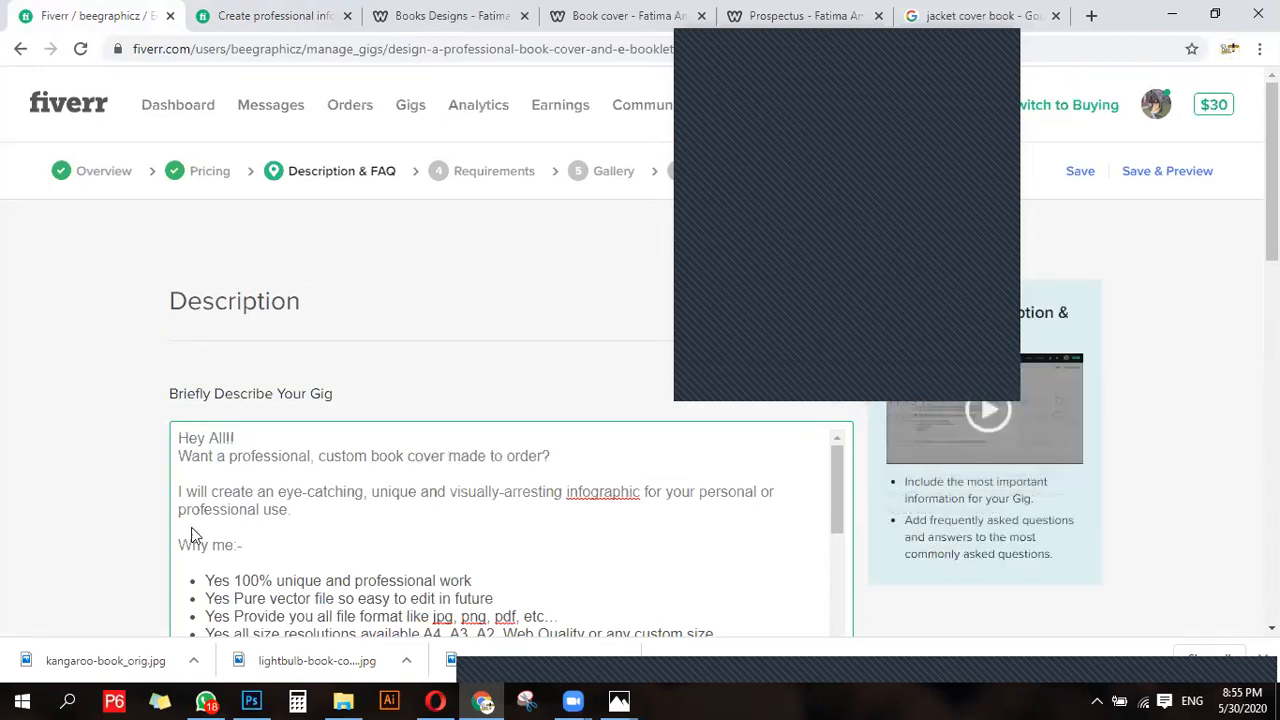
# - Replace "infographic" with "covers" in the description's "I will create an eye-catching" sentence
pyautogui.scroll(-2, 277, 517)
pyautogui.scroll(2, 345, 492)
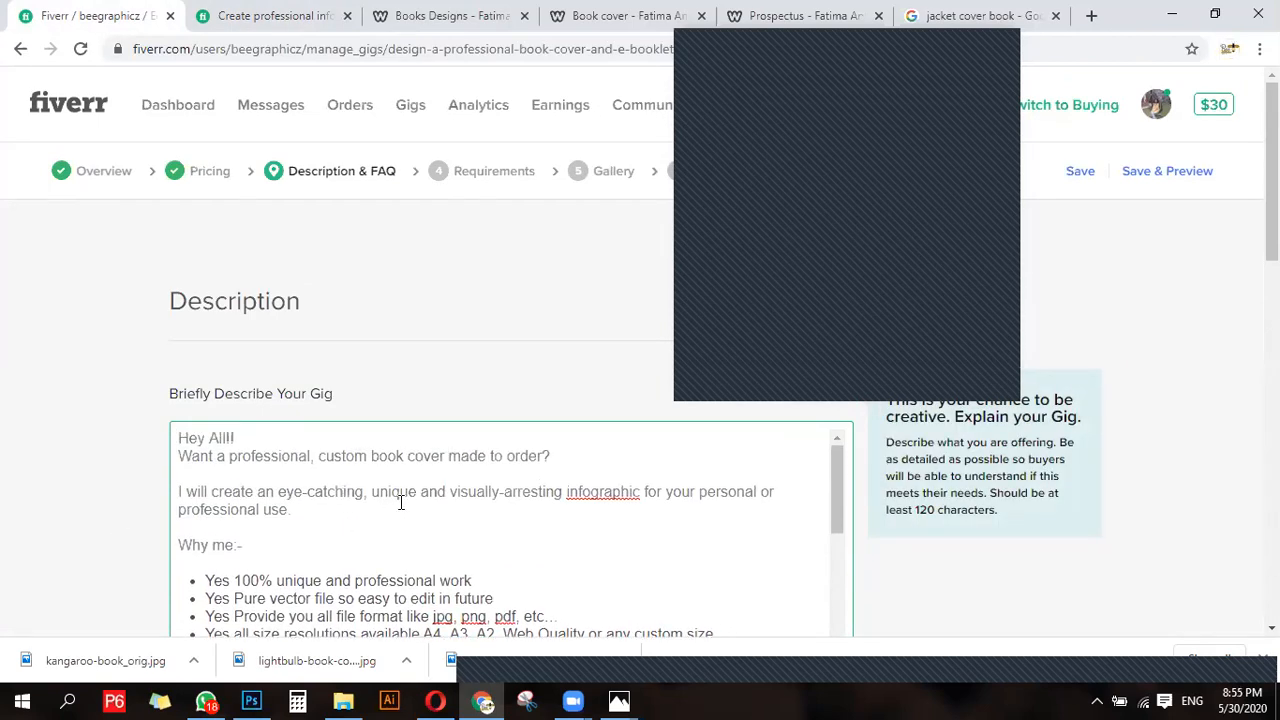
pyautogui.moveTo(567, 492); pyautogui.dragTo(640, 492)
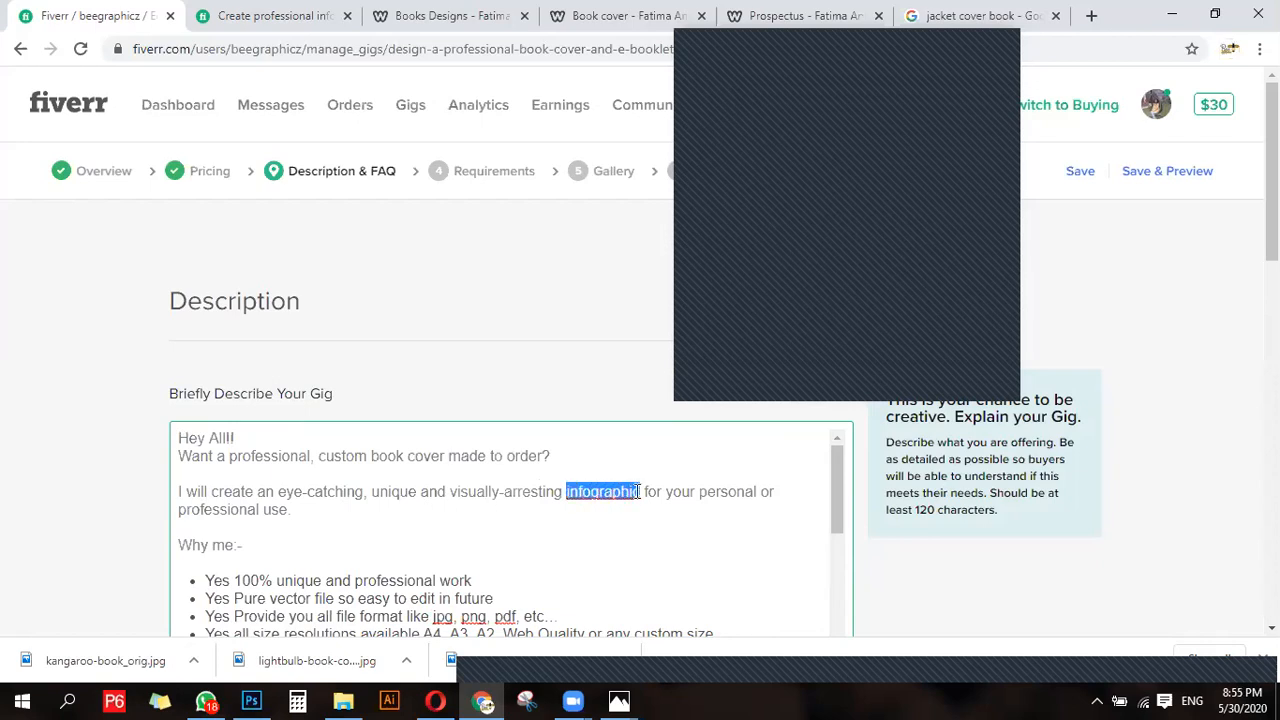
pyautogui.write('cover')
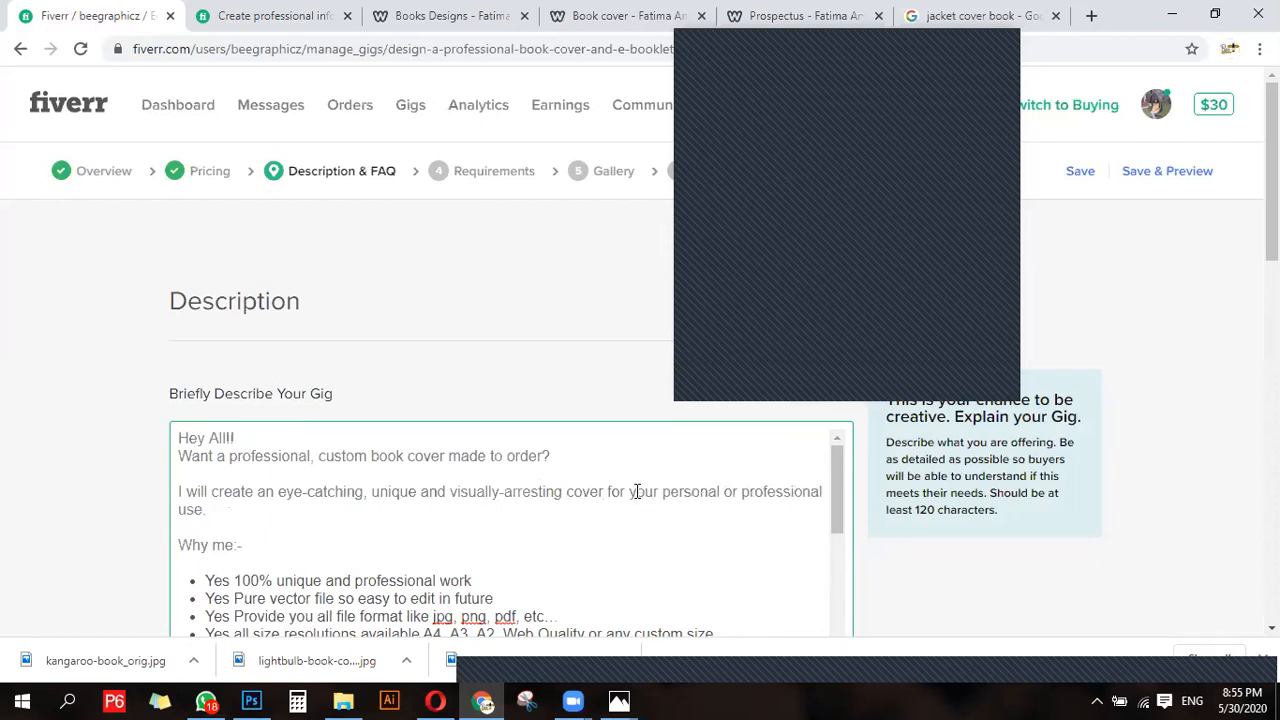
pyautogui.write('s')
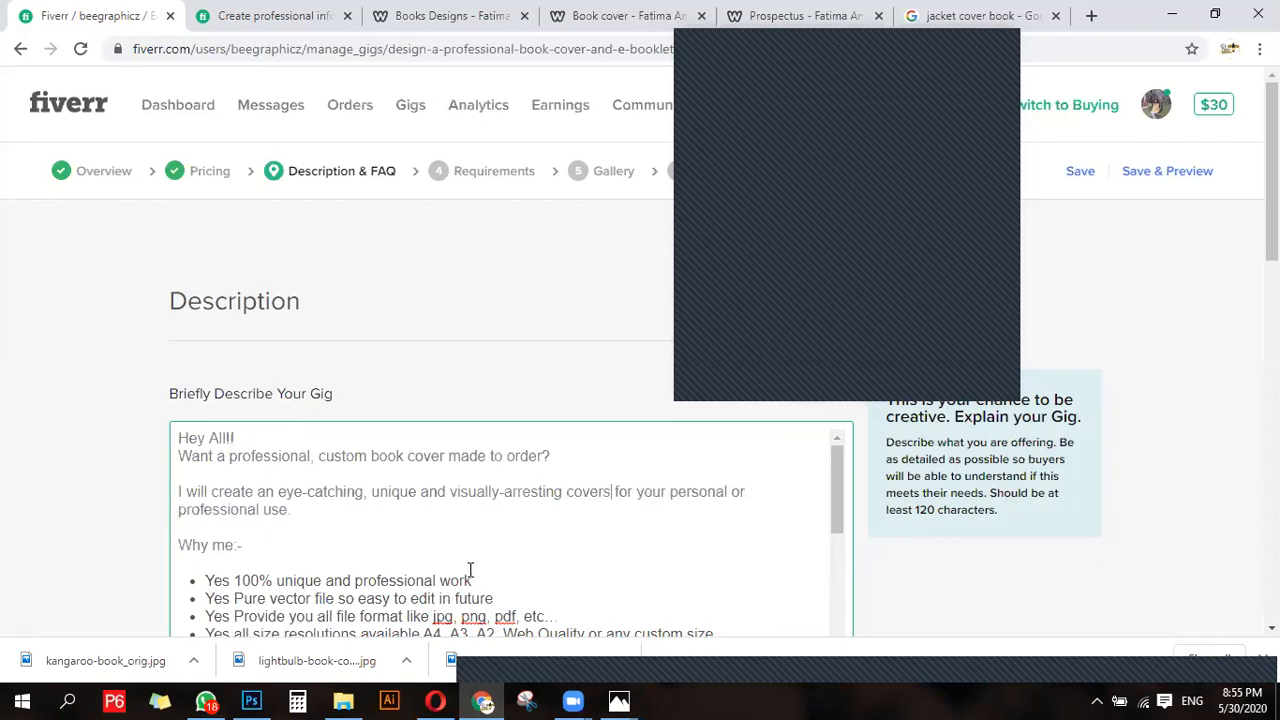
# - Review the "Why me" bullet list in the description, including its file formats, sizes and source file options
pyautogui.scroll(-1, 470, 570)
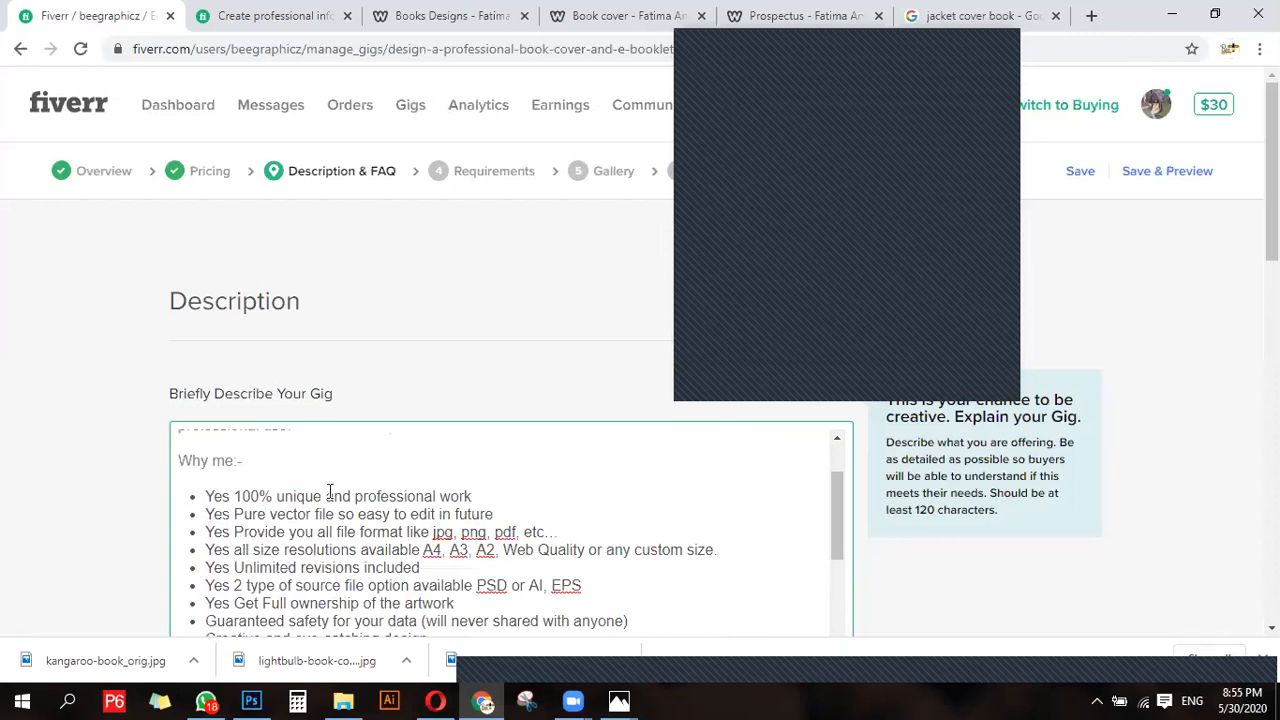
pyautogui.scroll(-1, 331, 491)
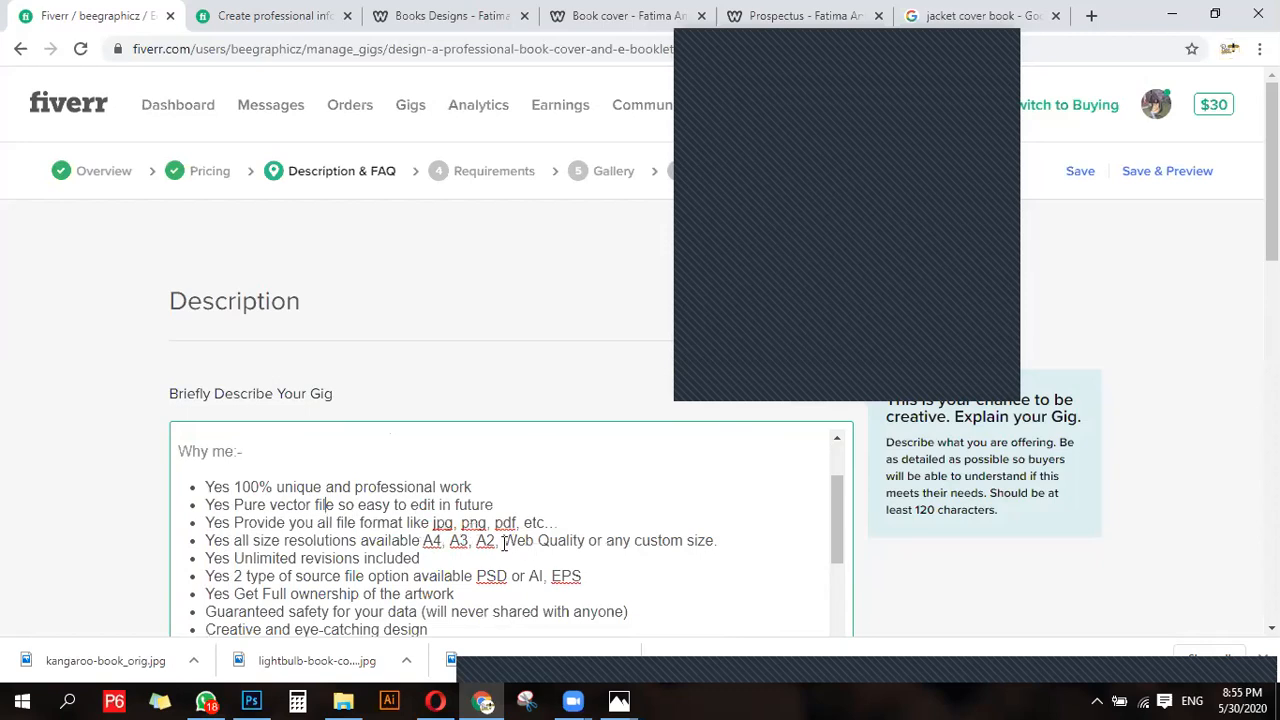
pyautogui.click(727, 540)
pyautogui.scroll(-2, 569, 491)
pyautogui.moveTo(550, 482); pyautogui.dragTo(590, 478)
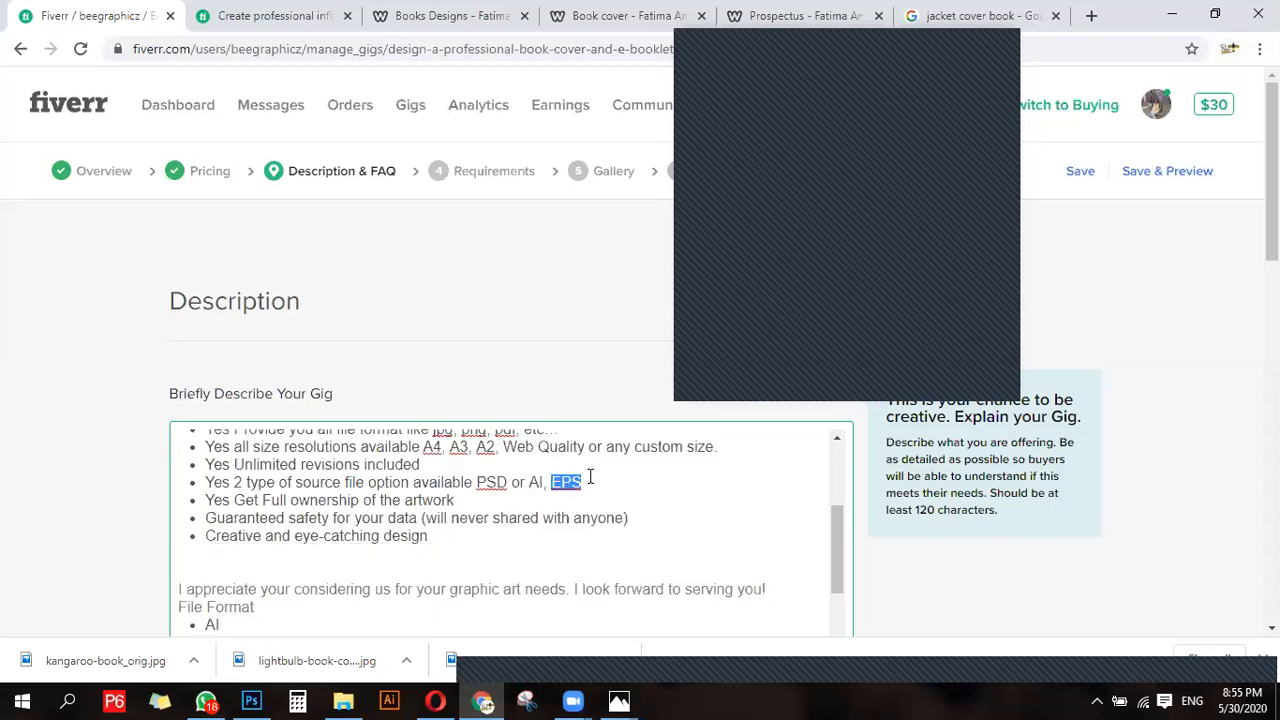
pyautogui.click(590, 479)
pyautogui.scroll(-2, 260, 569)
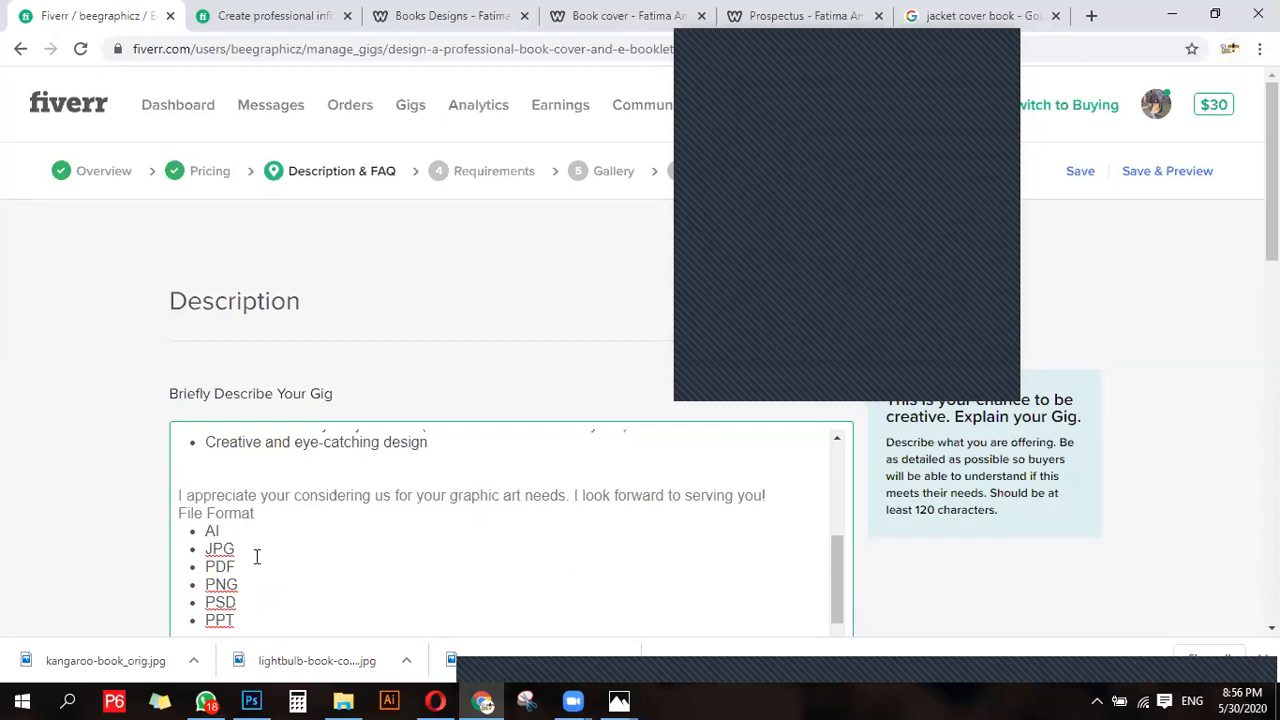
# - Remove PPT from the description's File Format list and leave a blank line before the "Choose from the never ending list" sentence
pyautogui.scroll(-2, 150, 536)
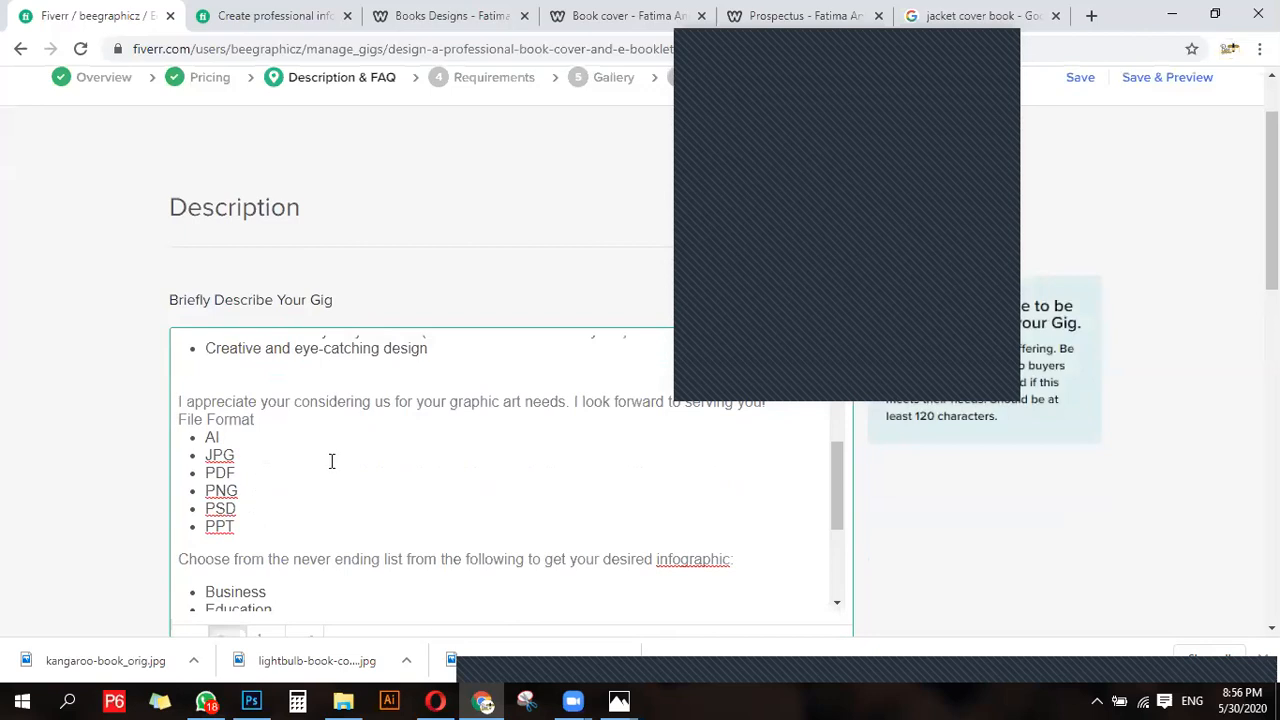
pyautogui.moveTo(243, 530); pyautogui.dragTo(187, 527)
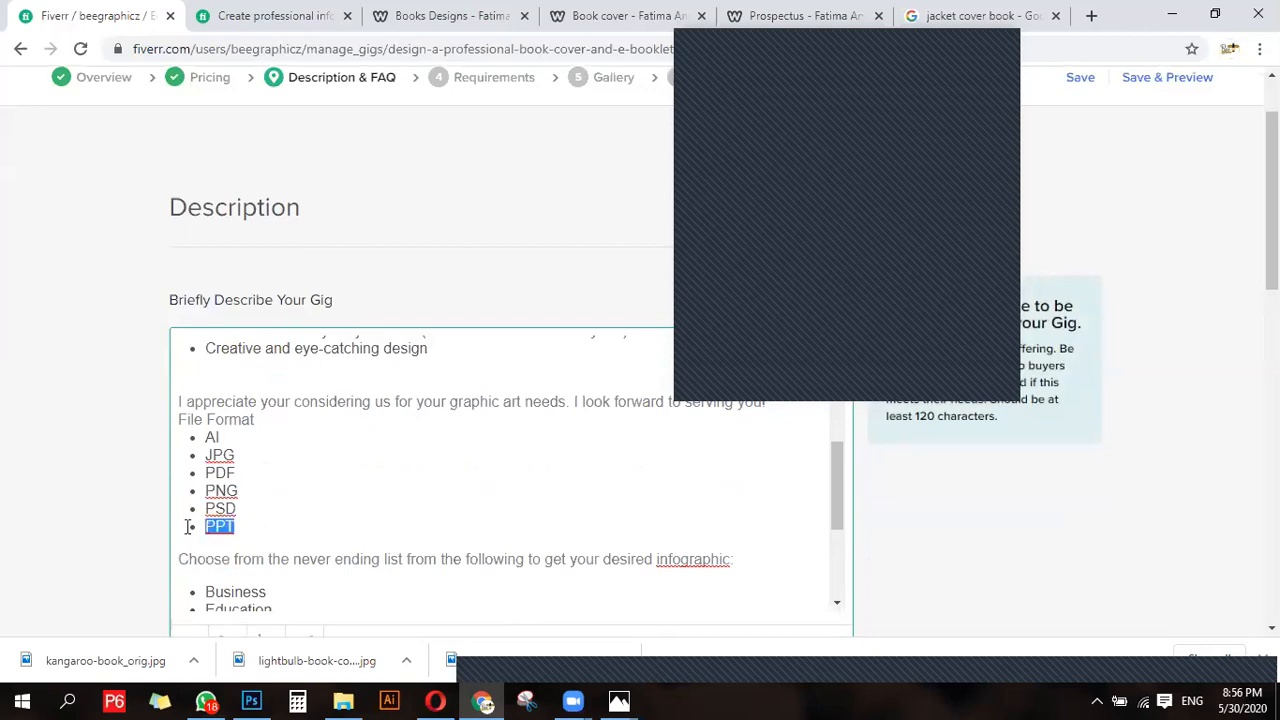
pyautogui.press('Delete')
pyautogui.press('Delete')
pyautogui.press('Return')
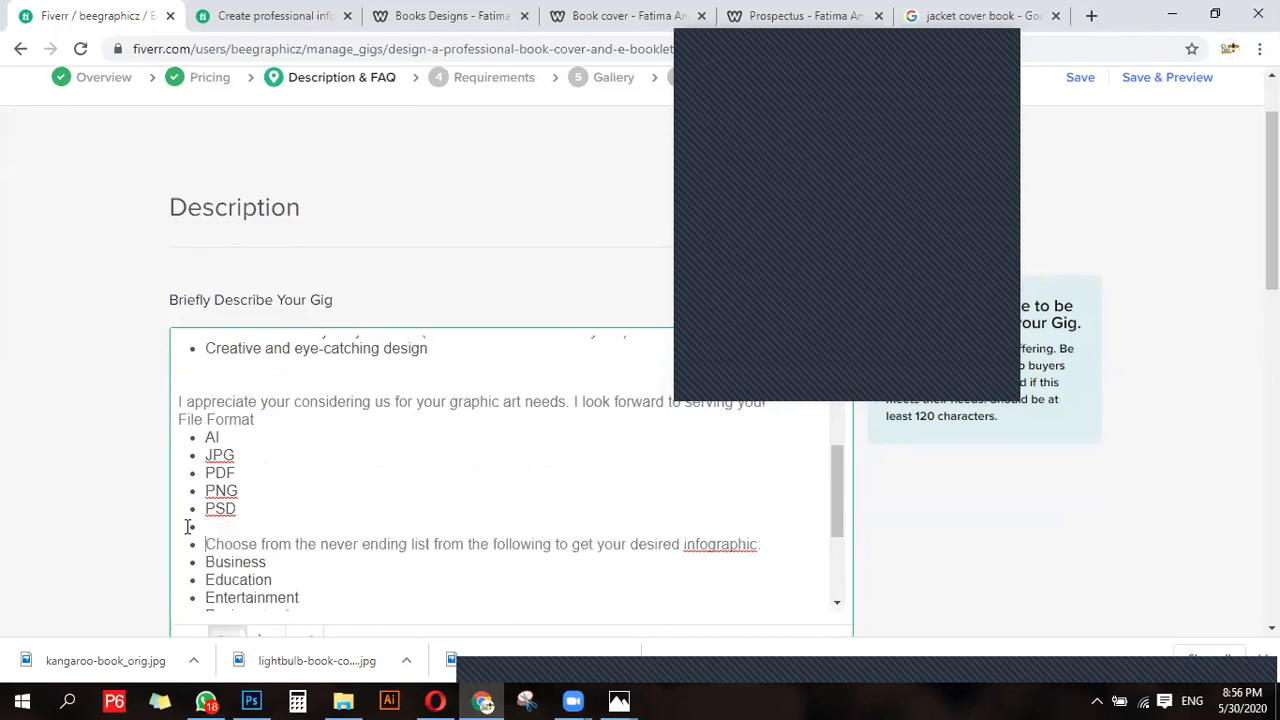
pyautogui.press('Return')
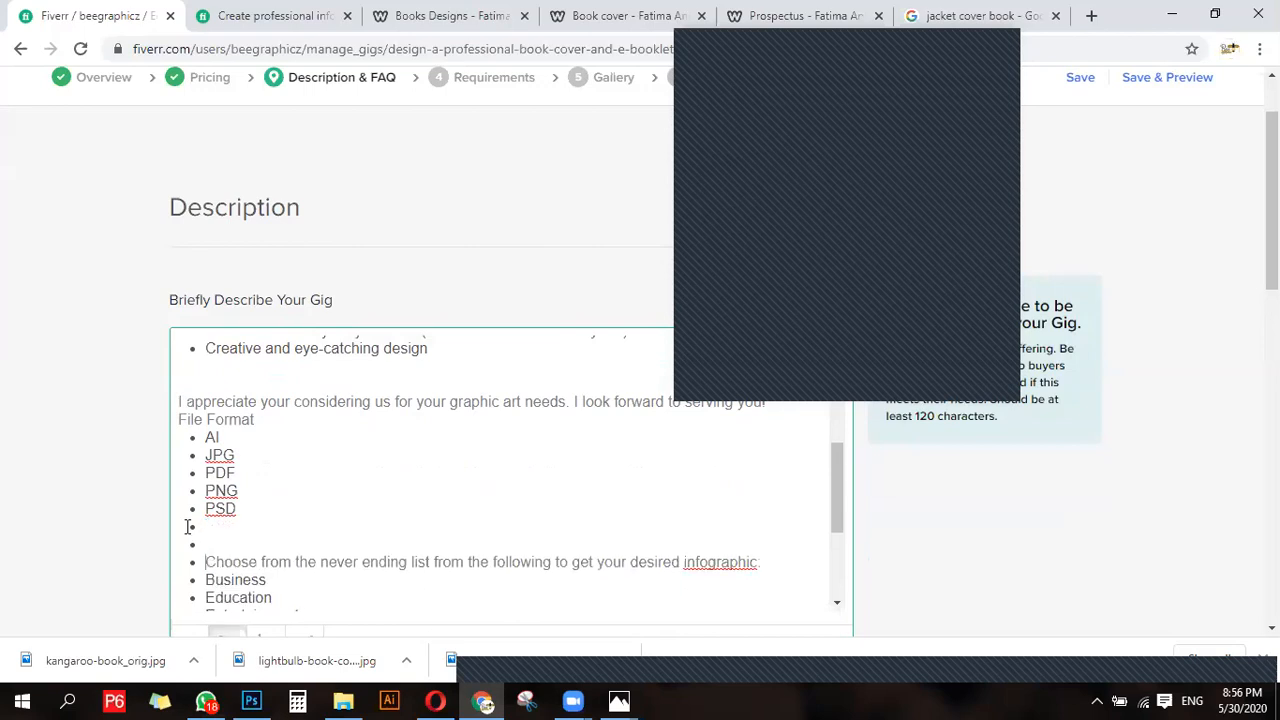
pyautogui.press('BackSpace')
pyautogui.press('BackSpace')
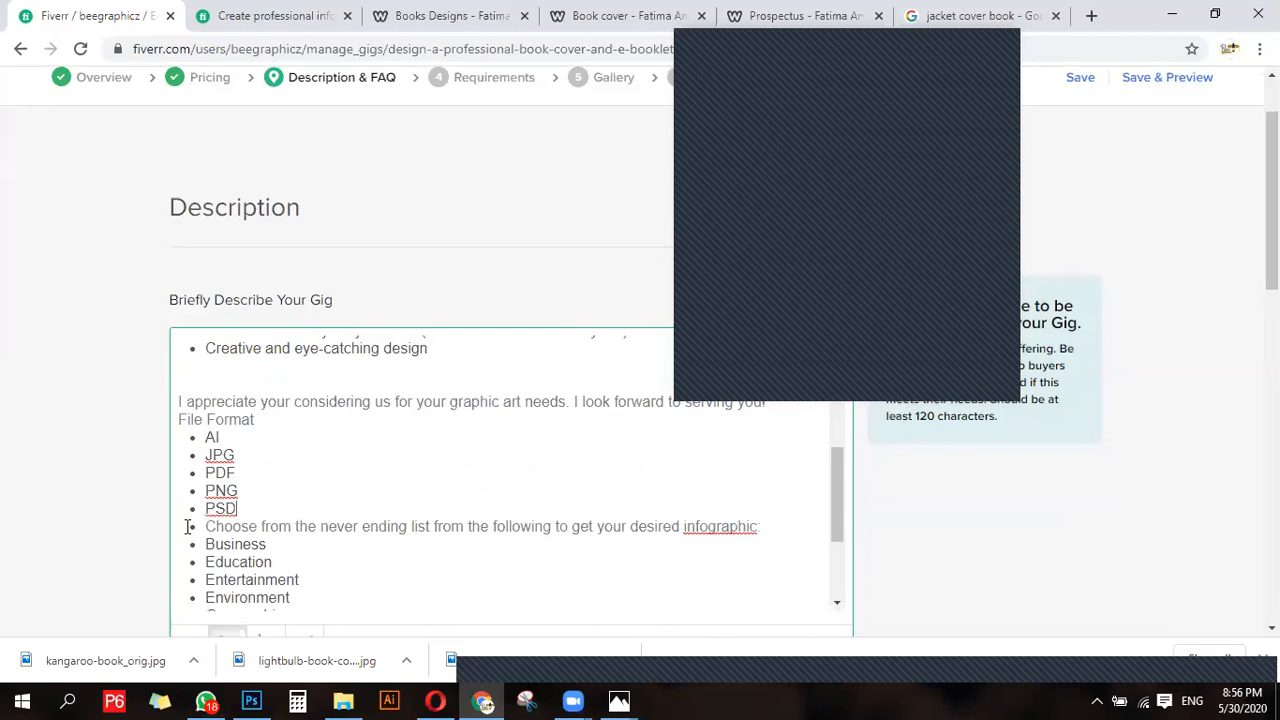
pyautogui.press('Return')
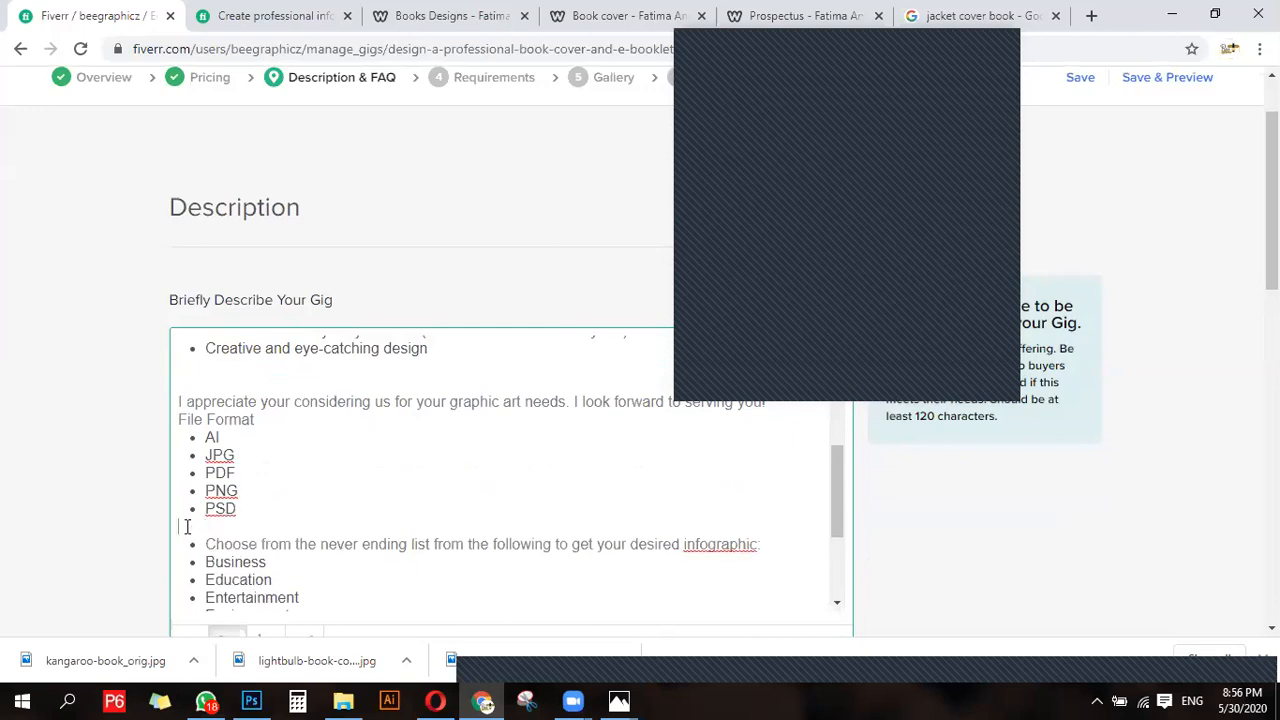
# - Replace "infographic" with "cover" in the description's "Choose from the never ending list" sentence
pyautogui.scroll(-1, 331, 557)
pyautogui.scroll(1, 258, 500)
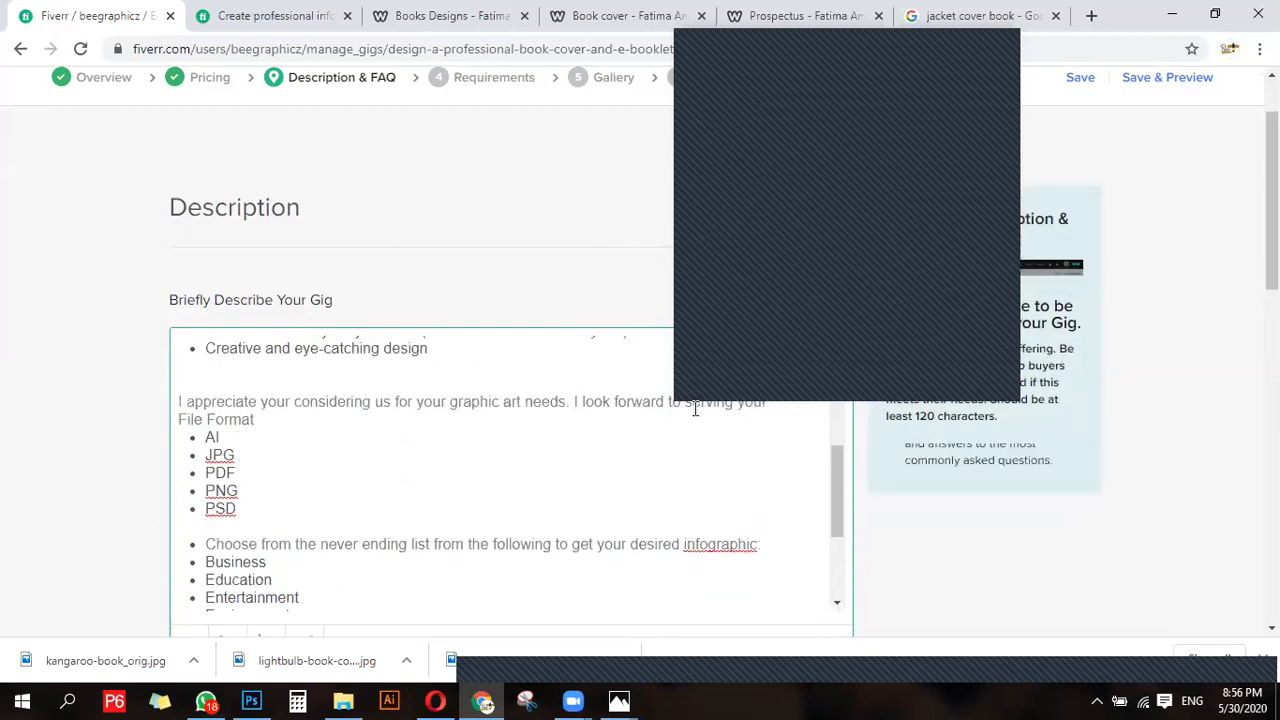
pyautogui.scroll(-1, 428, 520)
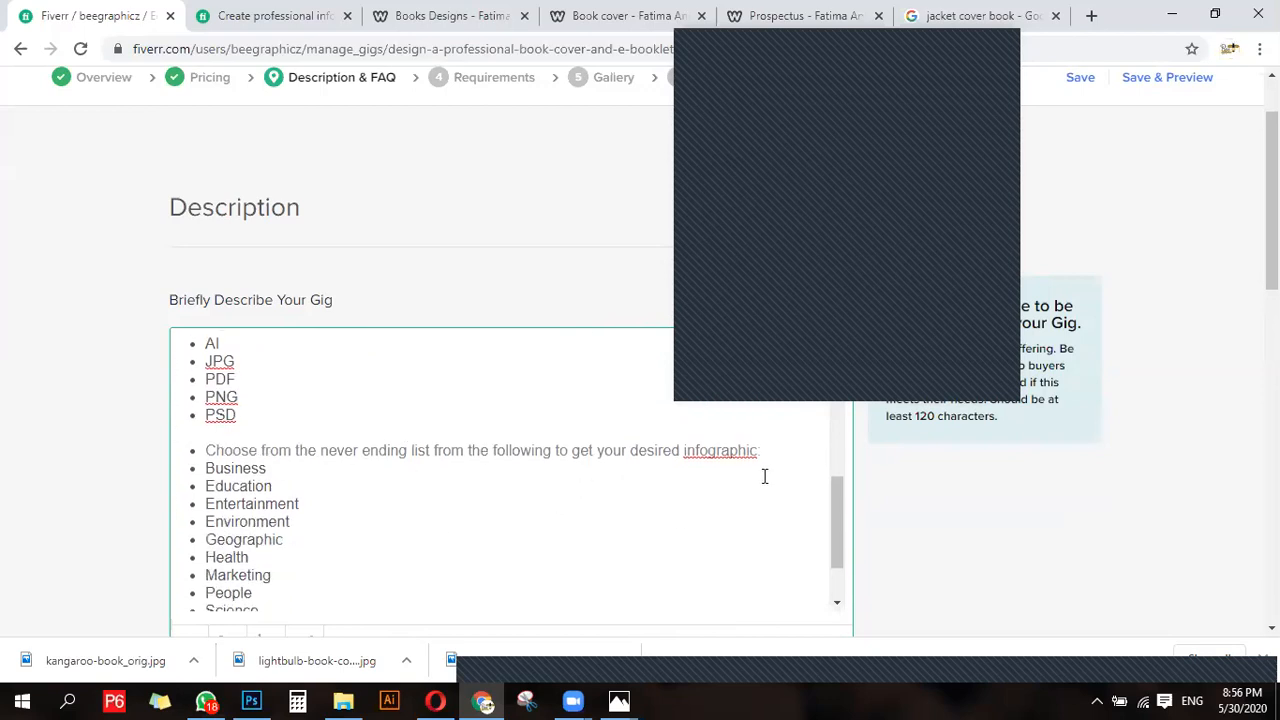
pyautogui.moveTo(680, 450); pyautogui.dragTo(760, 447)
pyautogui.write('cover')
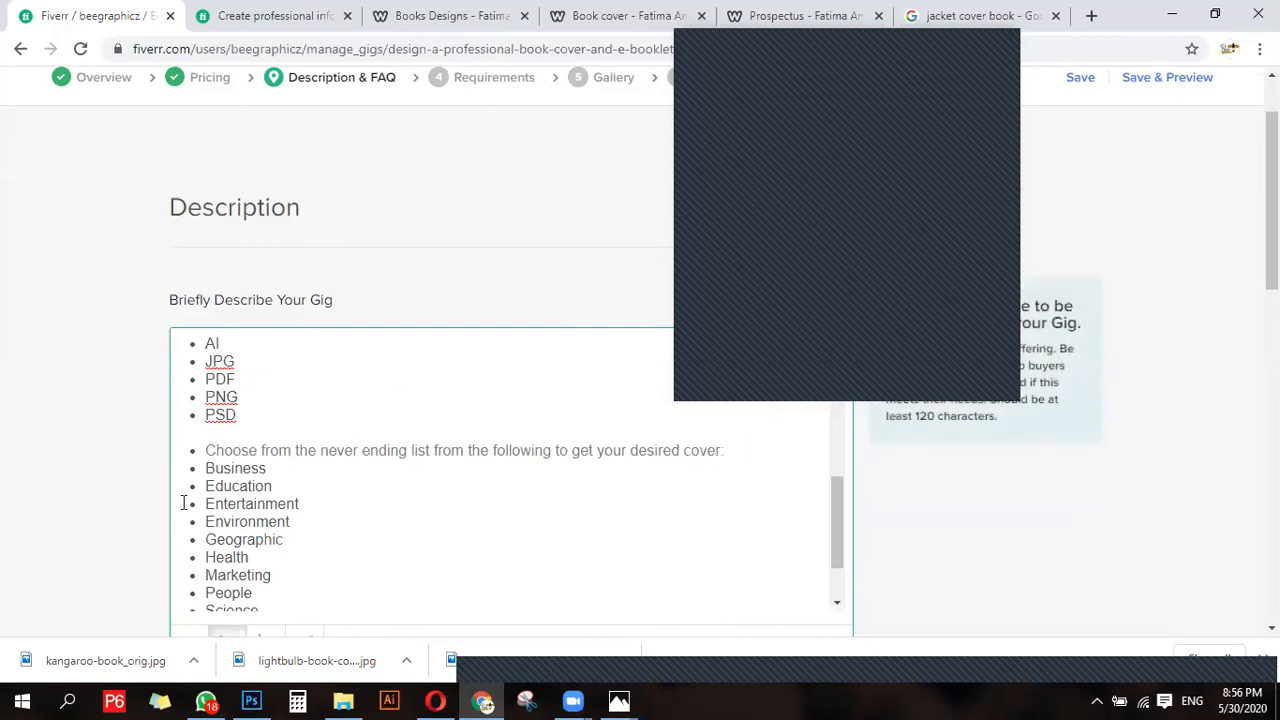
# - Delete Business, Entertainment and Geographic from the description's bullet list of cover themes
pyautogui.scroll(-1, 273, 393)
pyautogui.moveTo(273, 393); pyautogui.dragTo(193, 386)
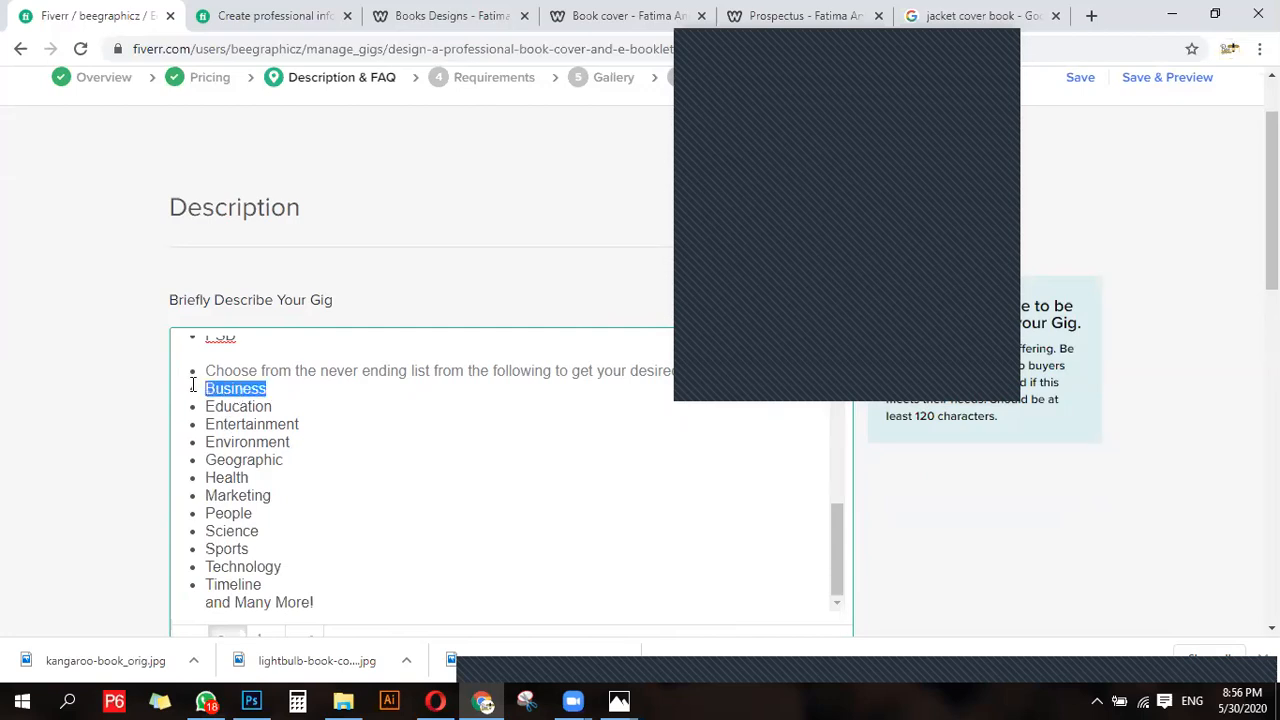
pyautogui.press('BackSpace')
pyautogui.press('BackSpace')
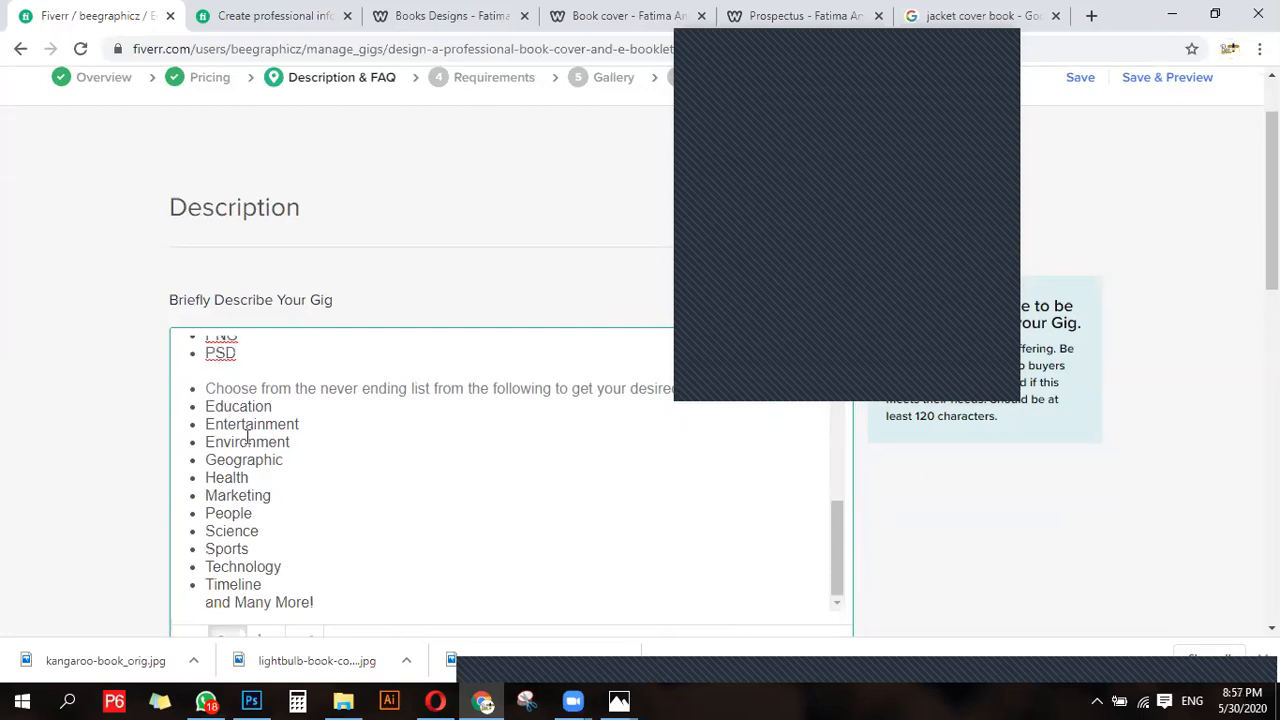
pyautogui.moveTo(190, 420); pyautogui.dragTo(308, 425)
pyautogui.press('BackSpace')
pyautogui.press('BackSpace')
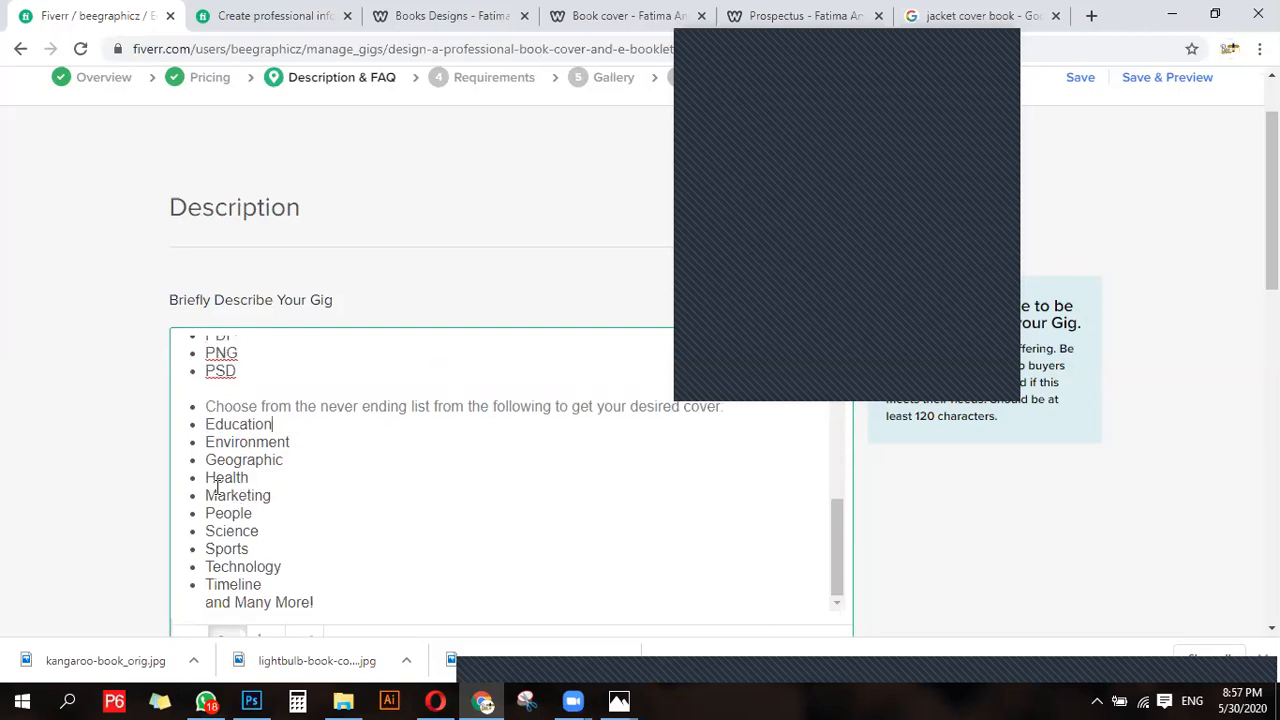
pyautogui.moveTo(208, 459); pyautogui.dragTo(297, 458)
pyautogui.press('BackSpace')
pyautogui.press('BackSpace')
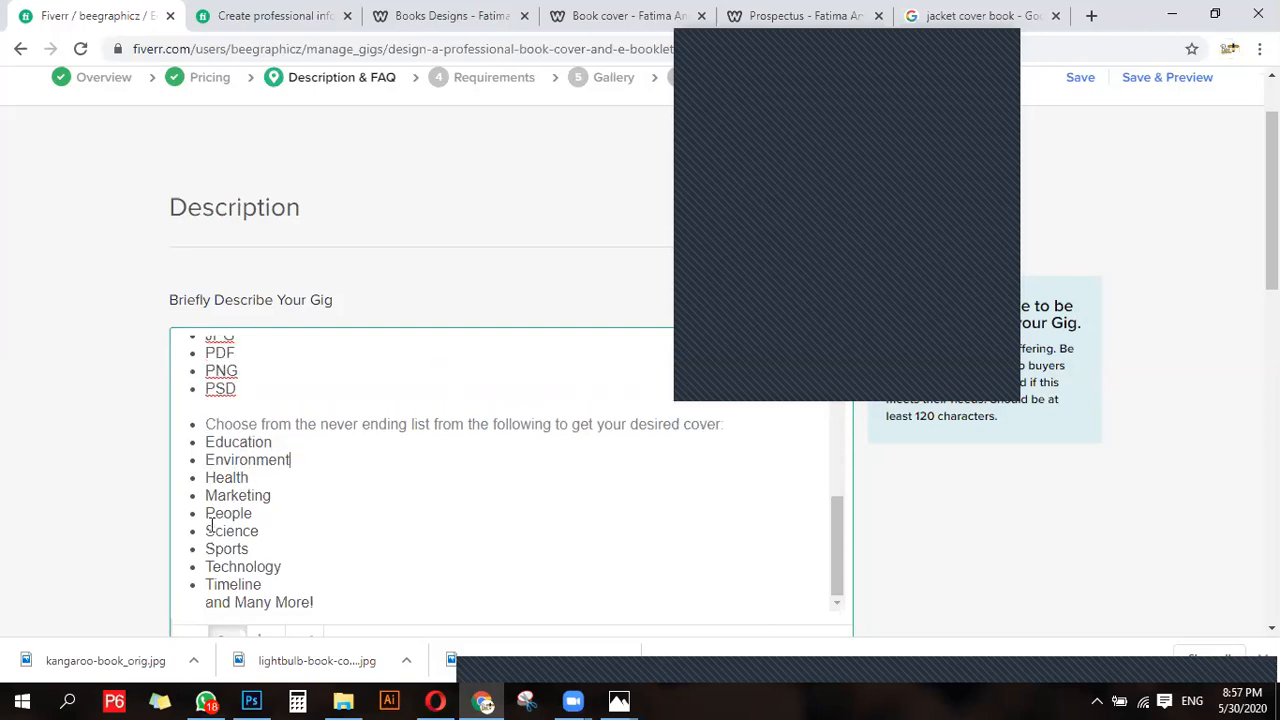
# - Delete Sports, Technology and Timeline from the description's bullet list of cover themes
pyautogui.scroll(-1, 218, 510)
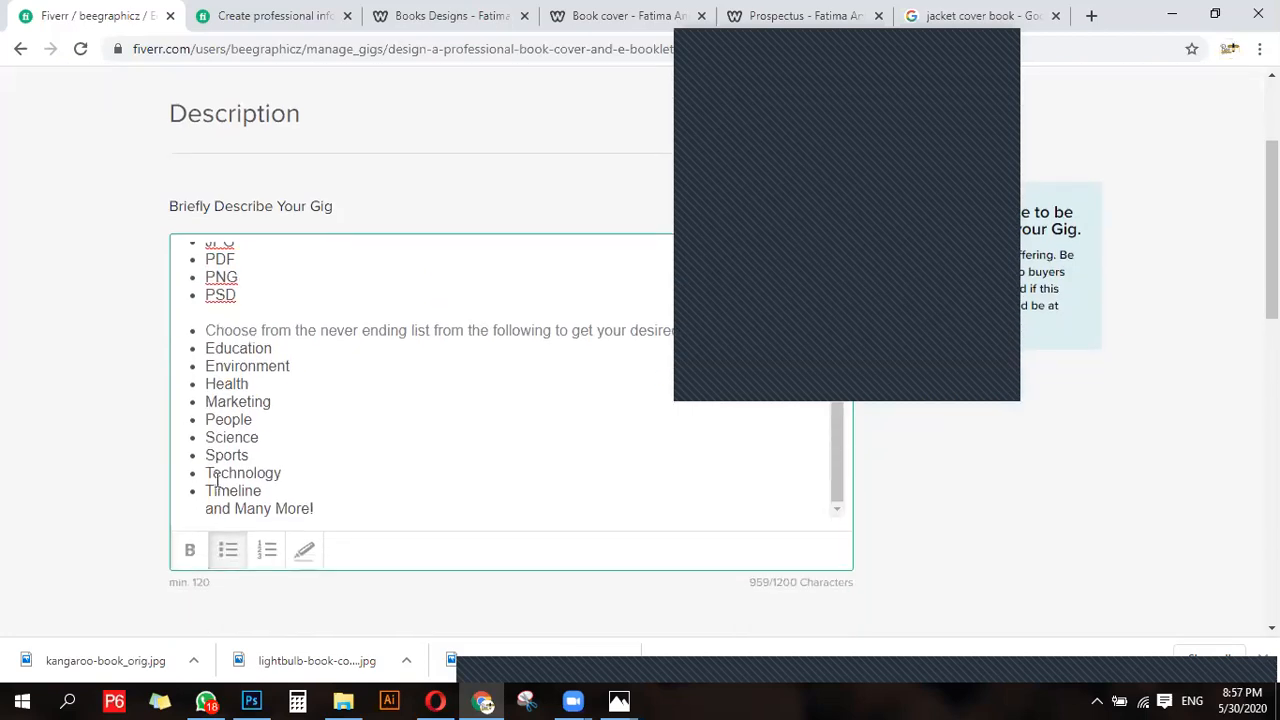
pyautogui.moveTo(208, 459); pyautogui.dragTo(345, 472)
pyautogui.press('BackSpace')
pyautogui.press('BackSpace')
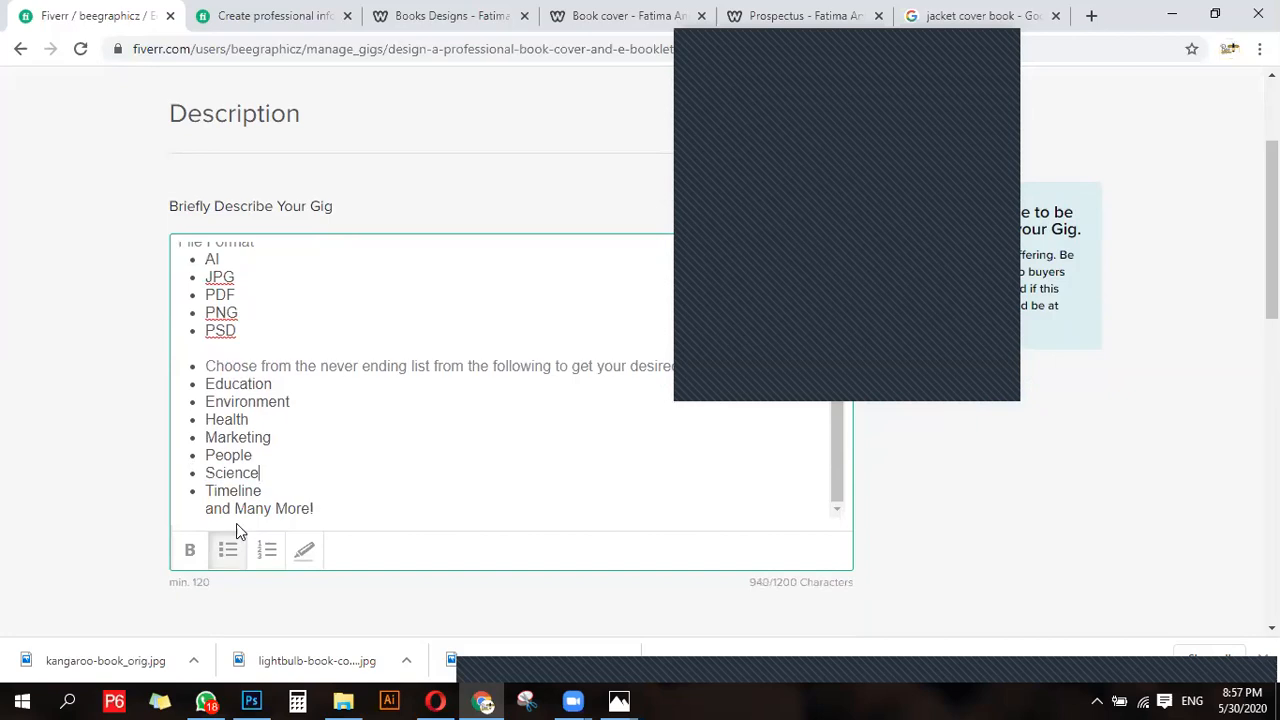
pyautogui.moveTo(206, 490); pyautogui.dragTo(297, 488)
pyautogui.press('BackSpace')
pyautogui.press('BackSpace')
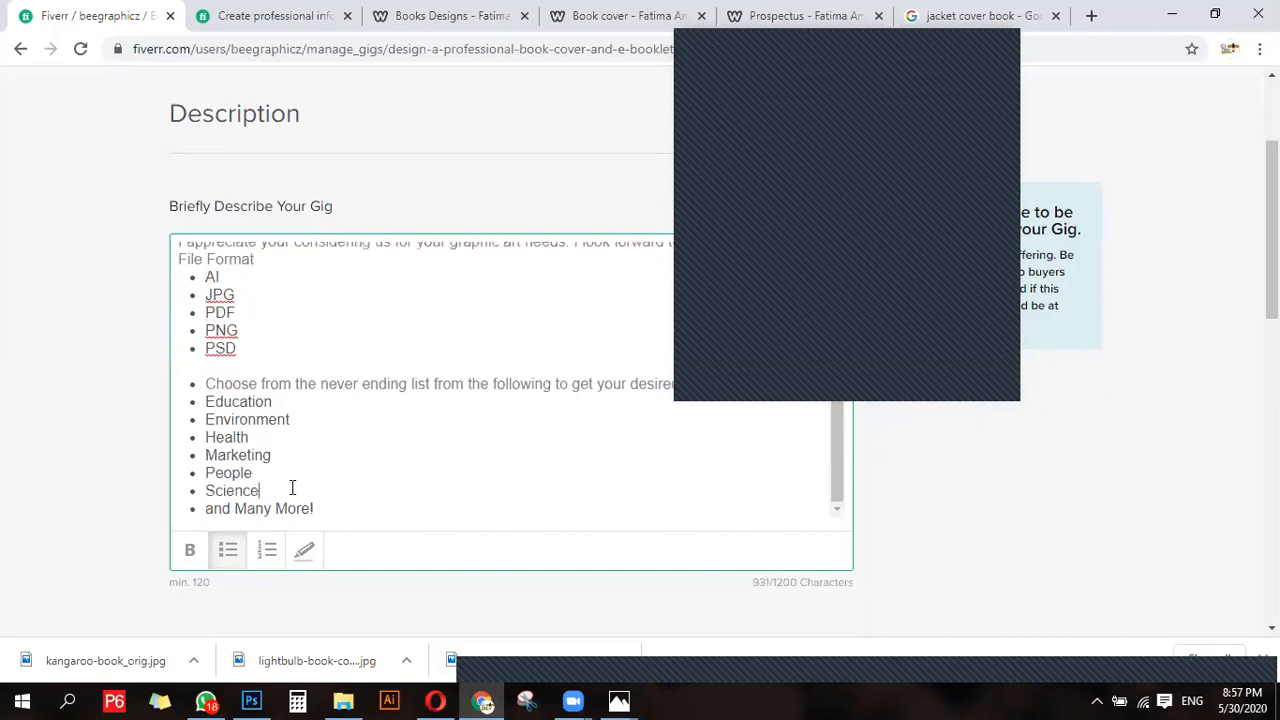
# - Start a new FAQ entry with the question "can i work on any other theme then medical"
pyautogui.scroll(-1, 360, 478)
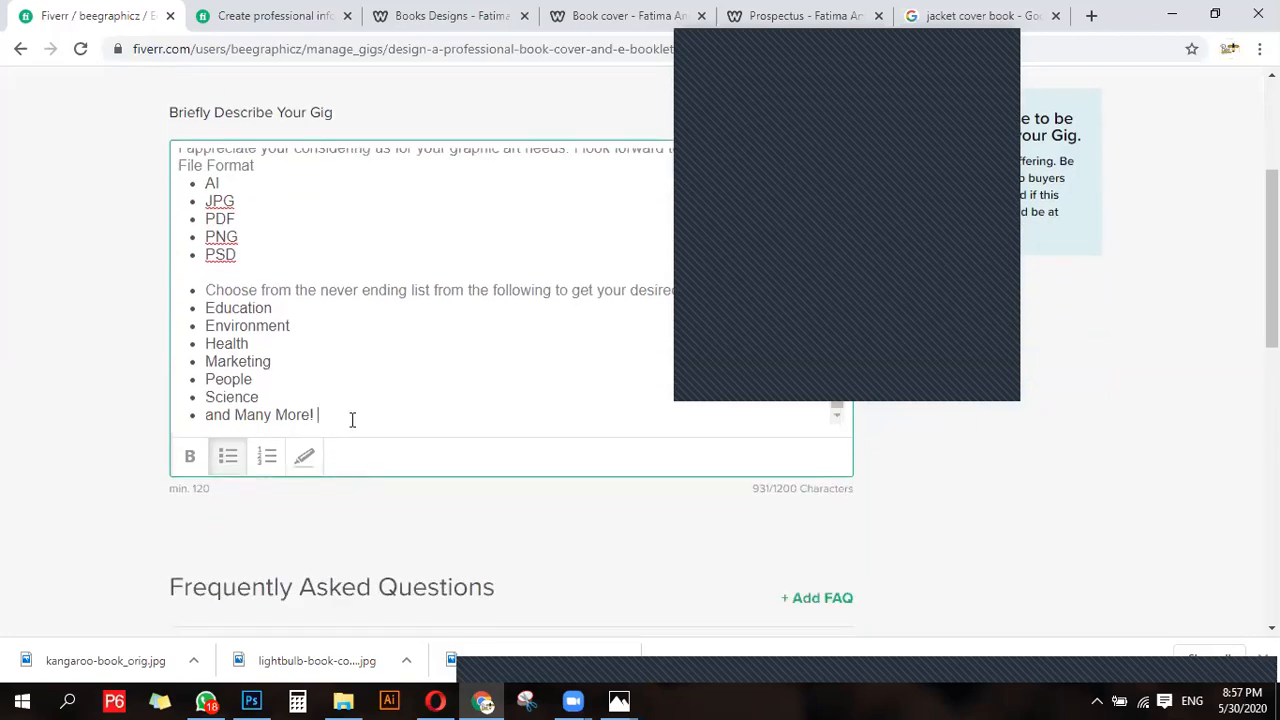
pyautogui.scroll(6, 345, 420)
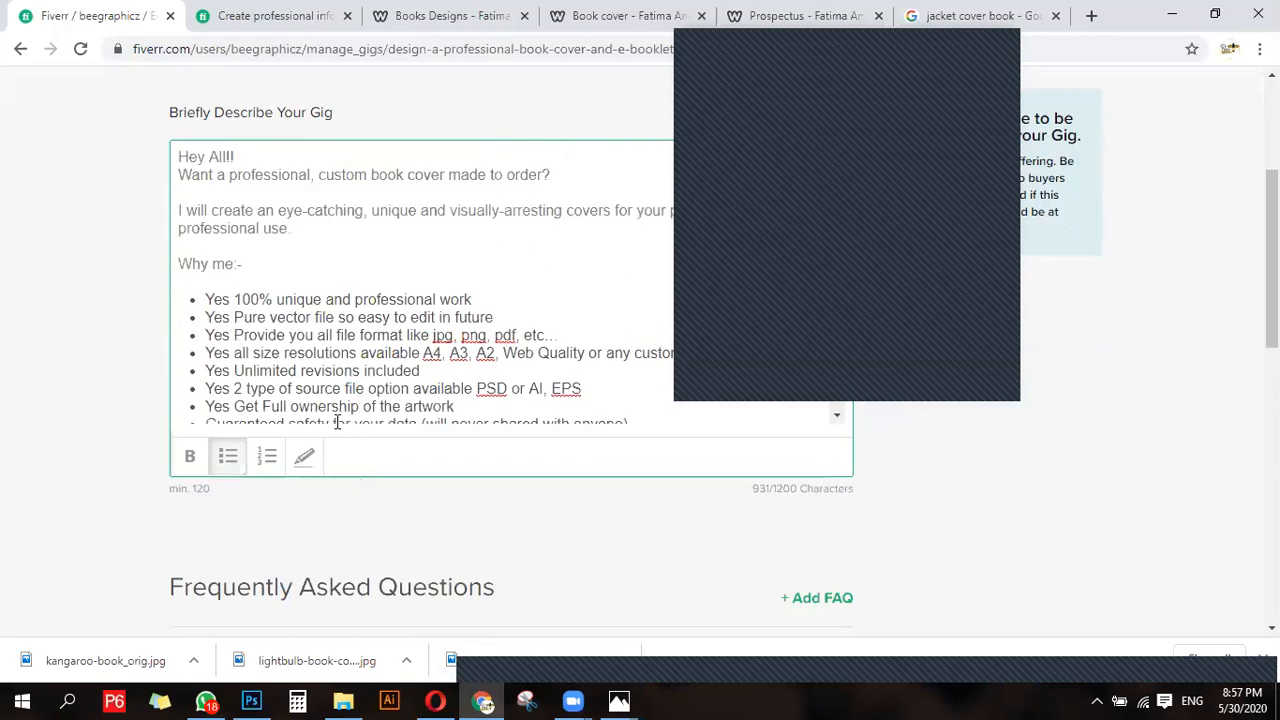
pyautogui.scroll(3, 321, 430)
pyautogui.scroll(-7, 320, 432)
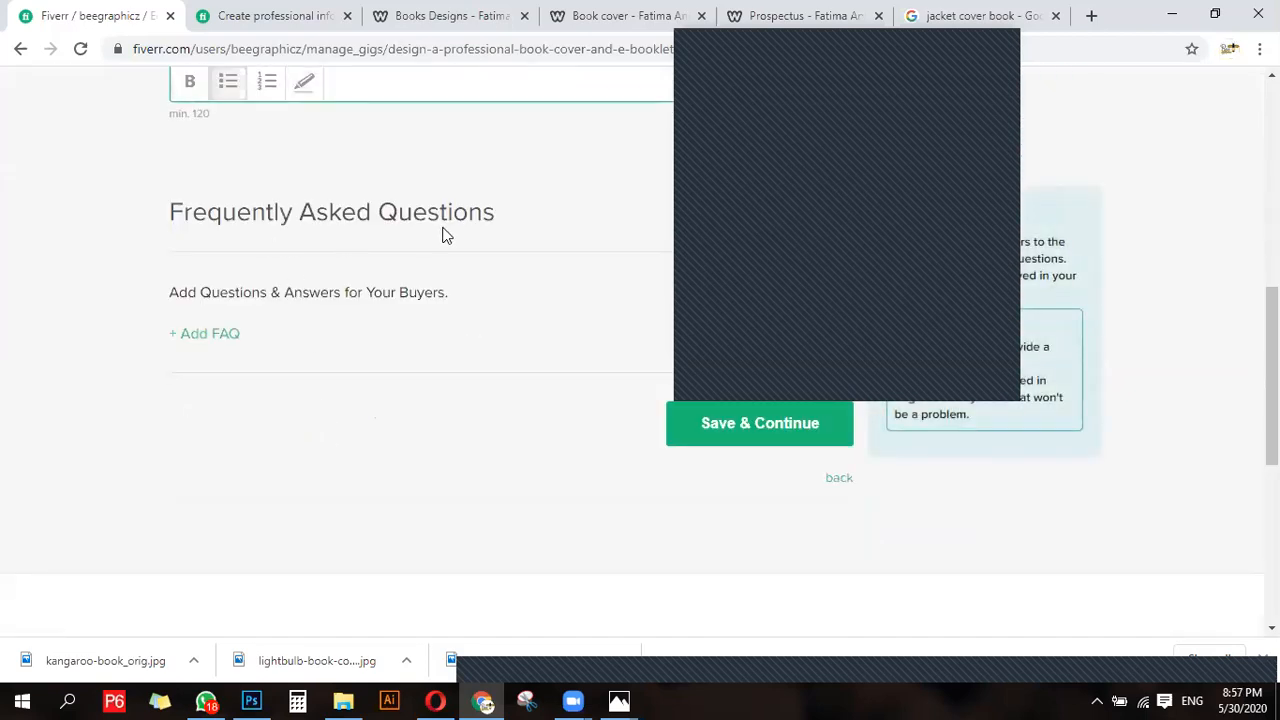
pyautogui.click(220, 334)
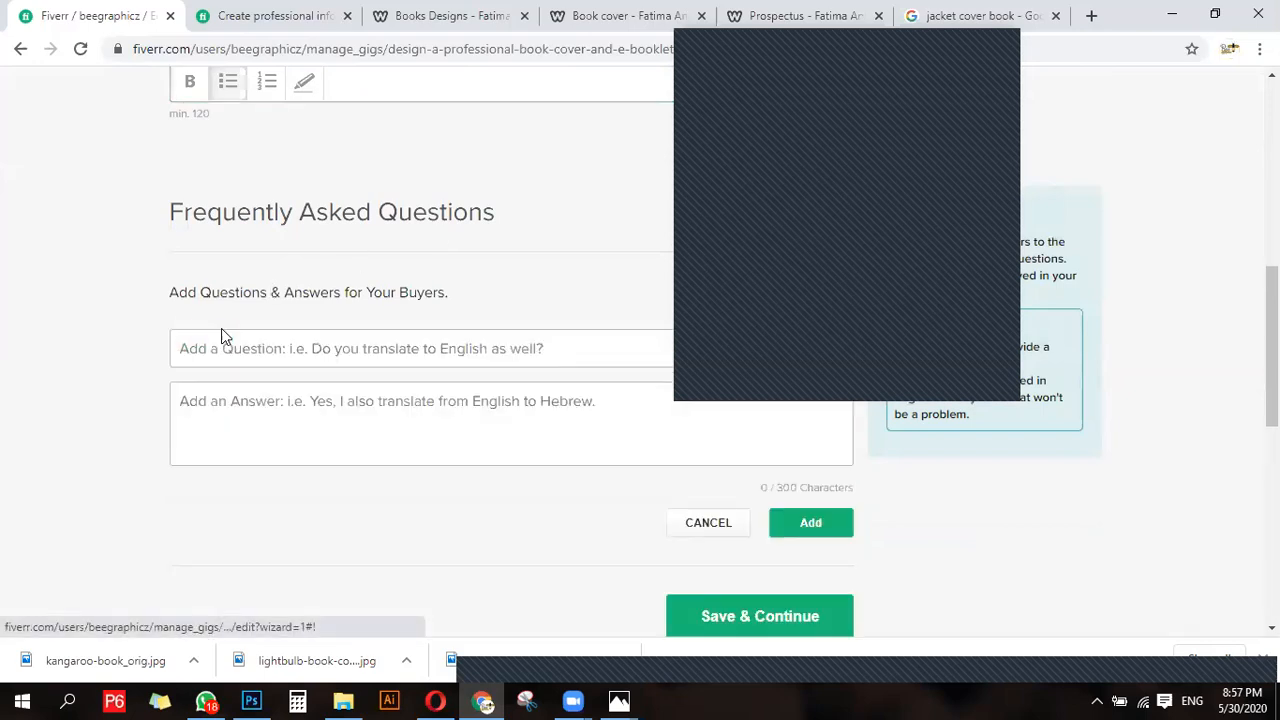
pyautogui.click(222, 340)
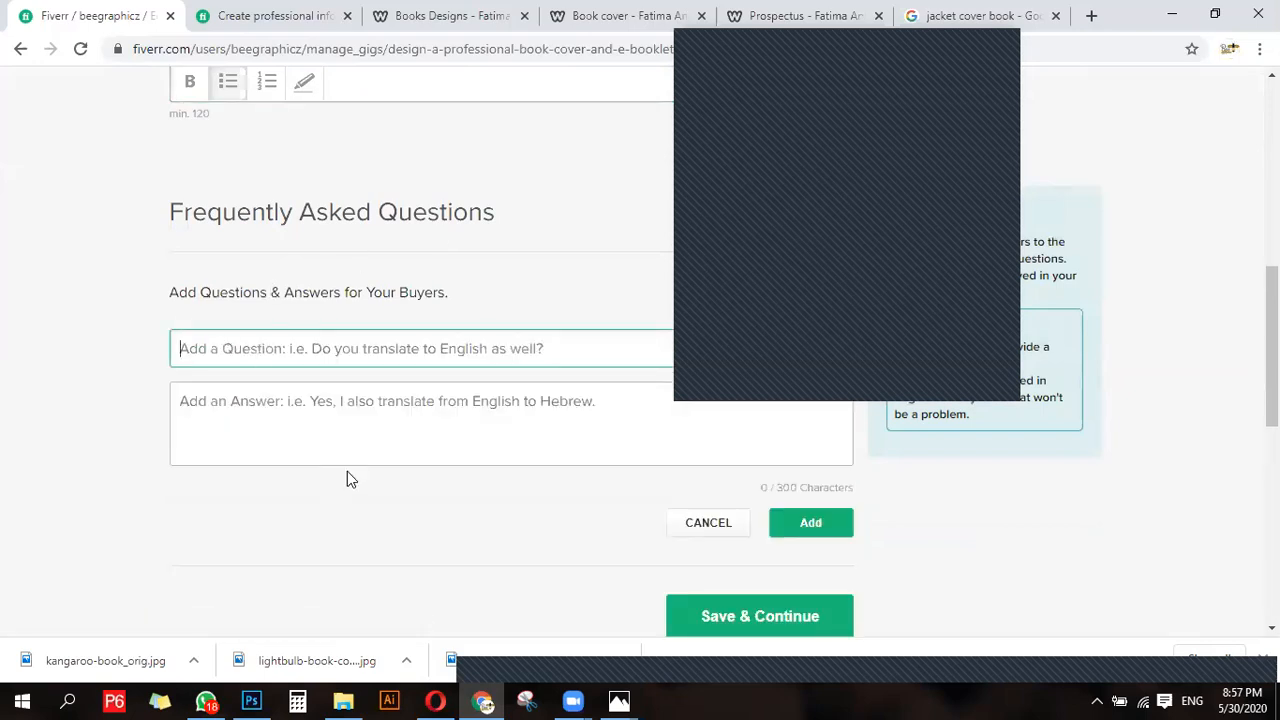
pyautogui.click(313, 396)
pyautogui.click(303, 356)
pyautogui.write('can i wo')
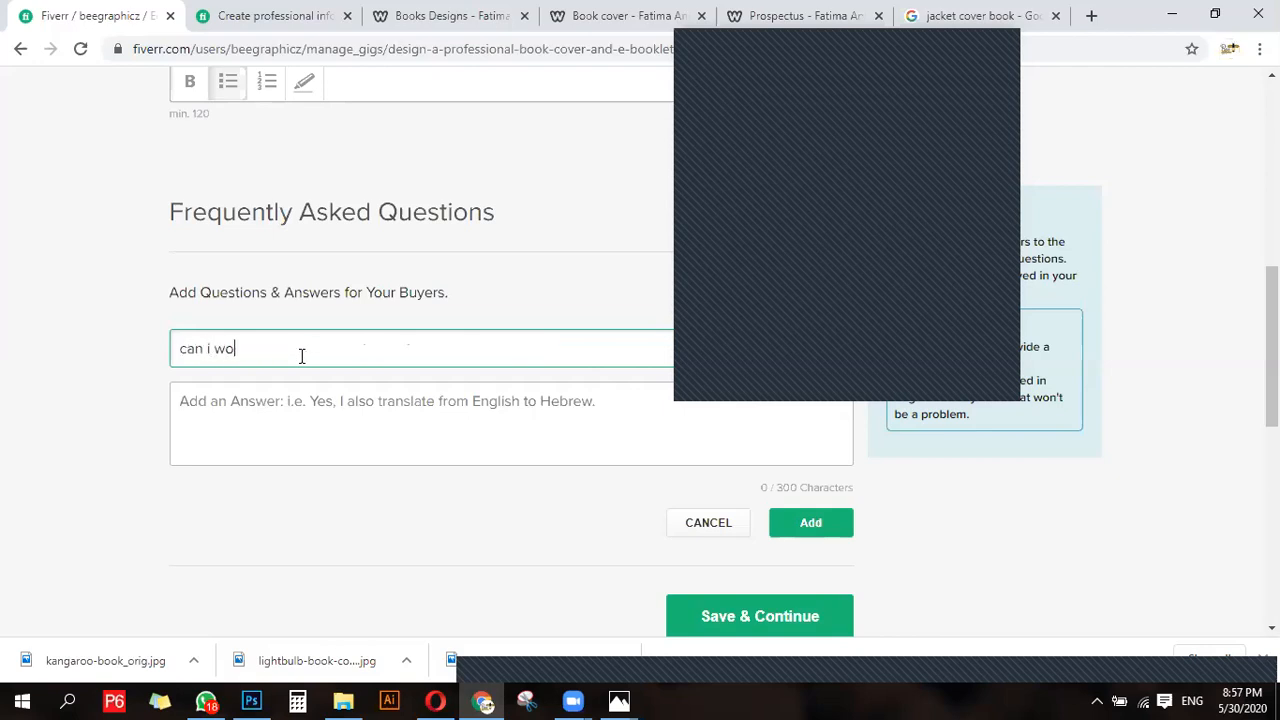
pyautogui.write('rk onan')
pyautogui.press('BackSpace')
pyautogui.press('BackSpace')
pyautogui.write('any other theme')
pyautogui.write('then medic')
pyautogui.press('BackSpace')
pyautogui.write('c')
pyautogui.press('BackSpace')
pyautogui.write('cal')
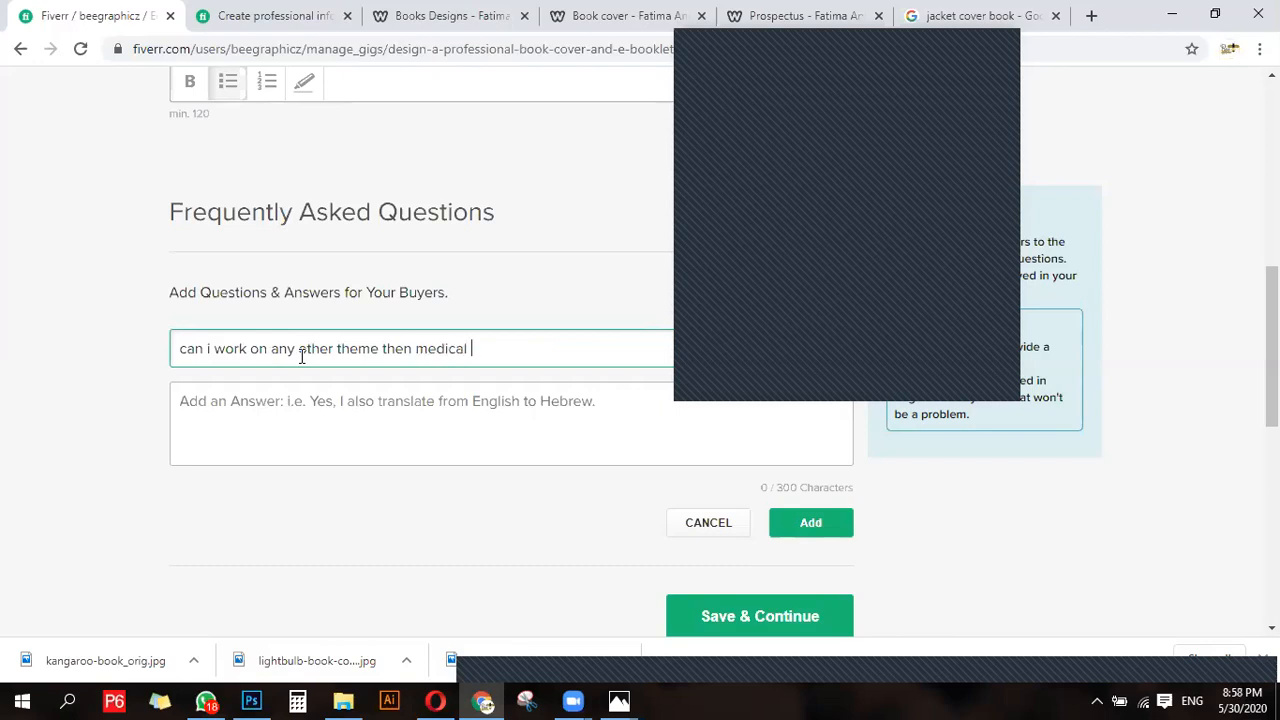
# - Answer the FAQ question with "yes, i can", add the entry, and save to continue to the gig's requirements
pyautogui.click(344, 425)
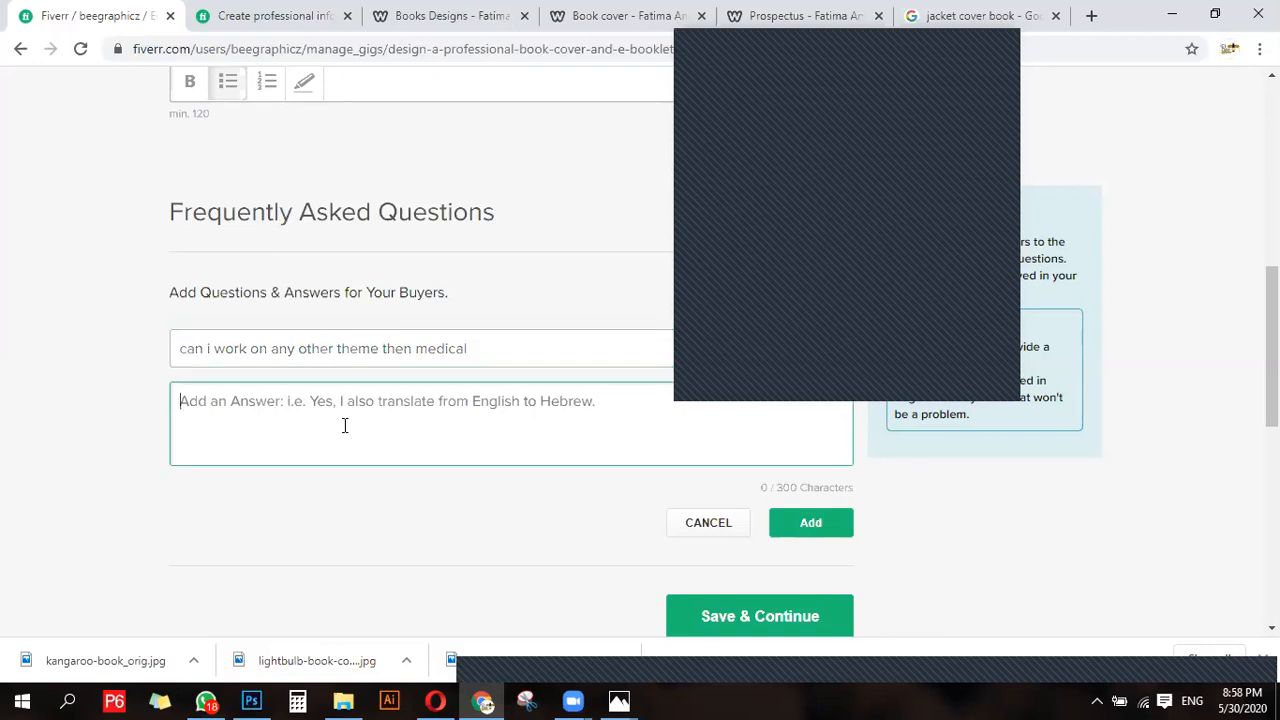
pyautogui.write('yes, i can')
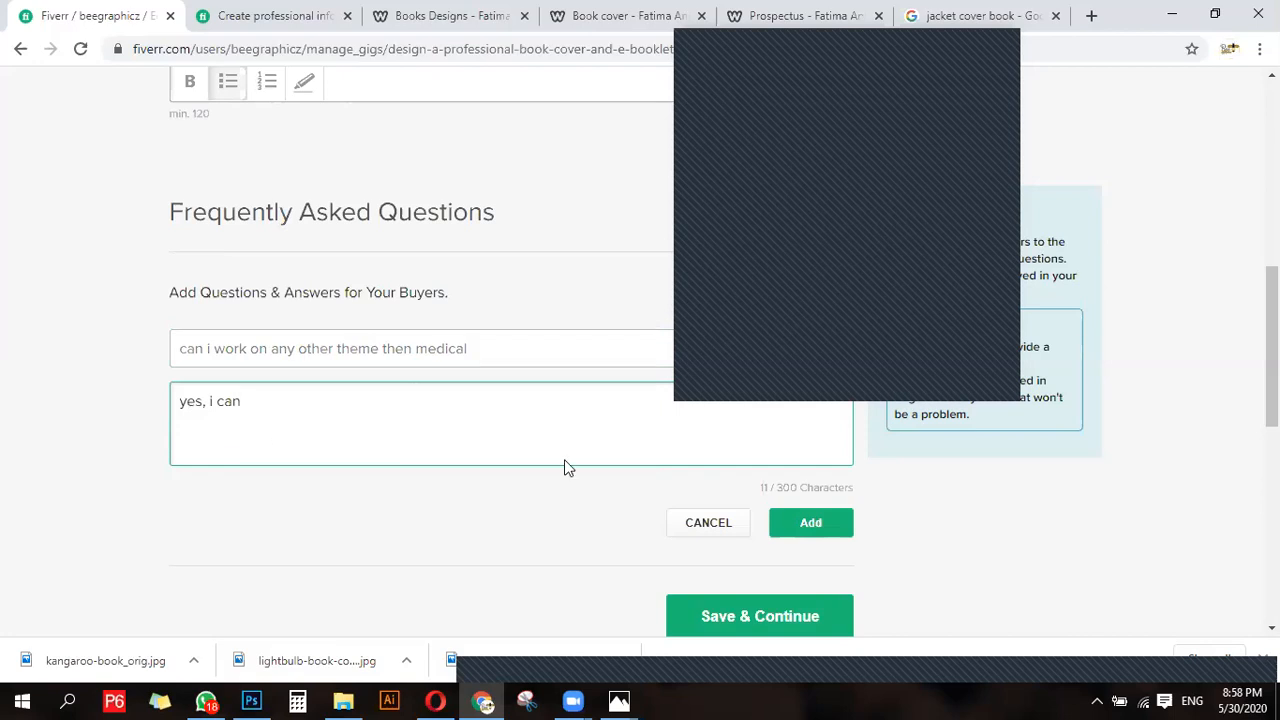
pyautogui.click(834, 522)
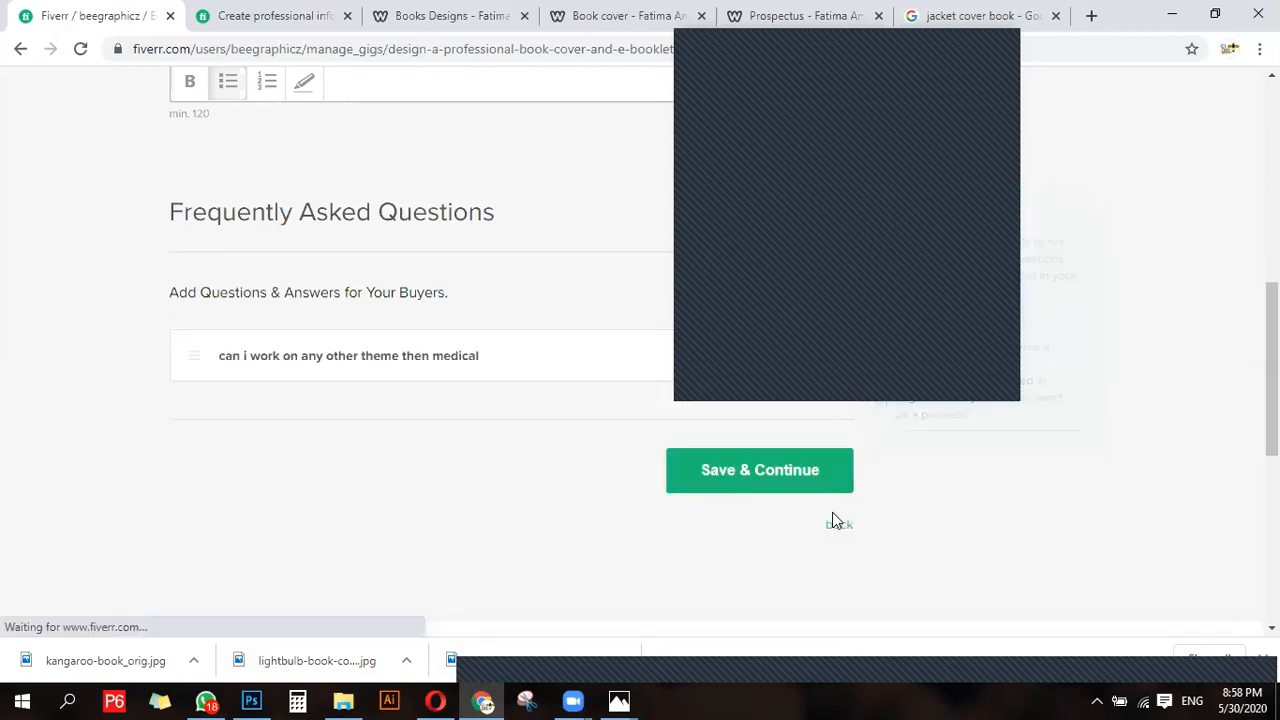
pyautogui.click(769, 474)
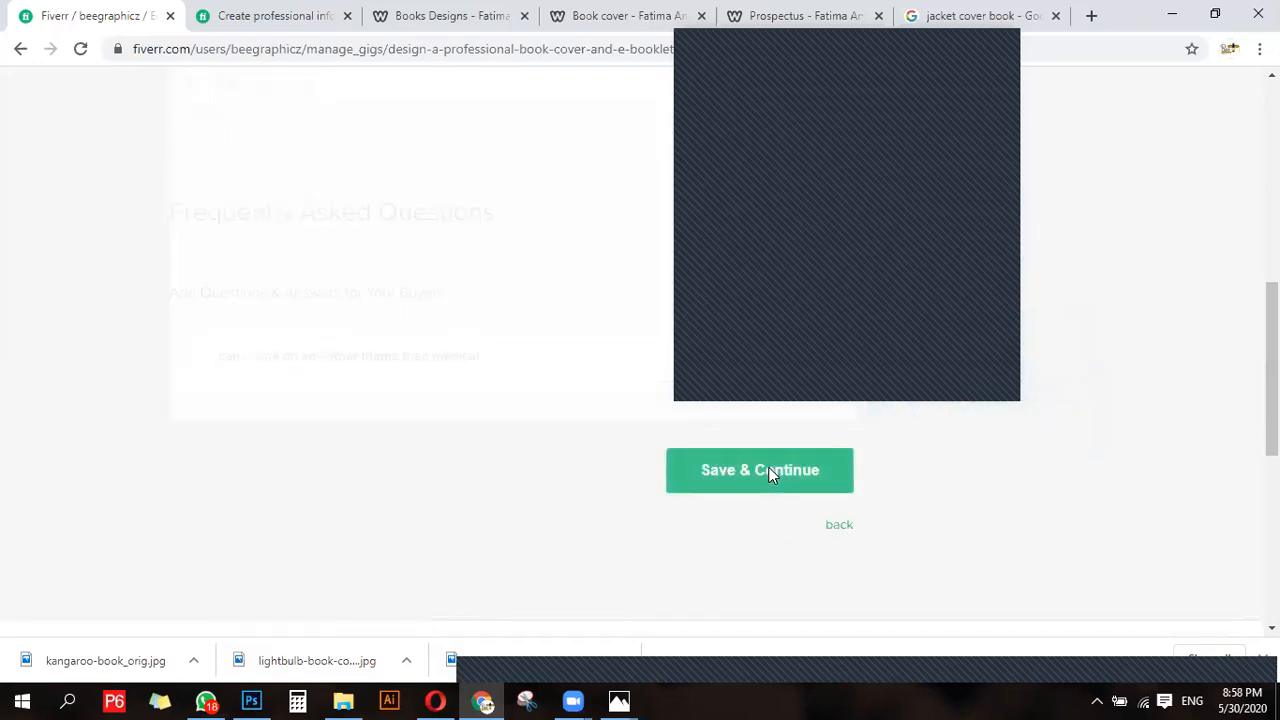
# - Look through the existing infographic gig's page for reference, and return to the new gig's requirements form
pyautogui.click(309, 461)
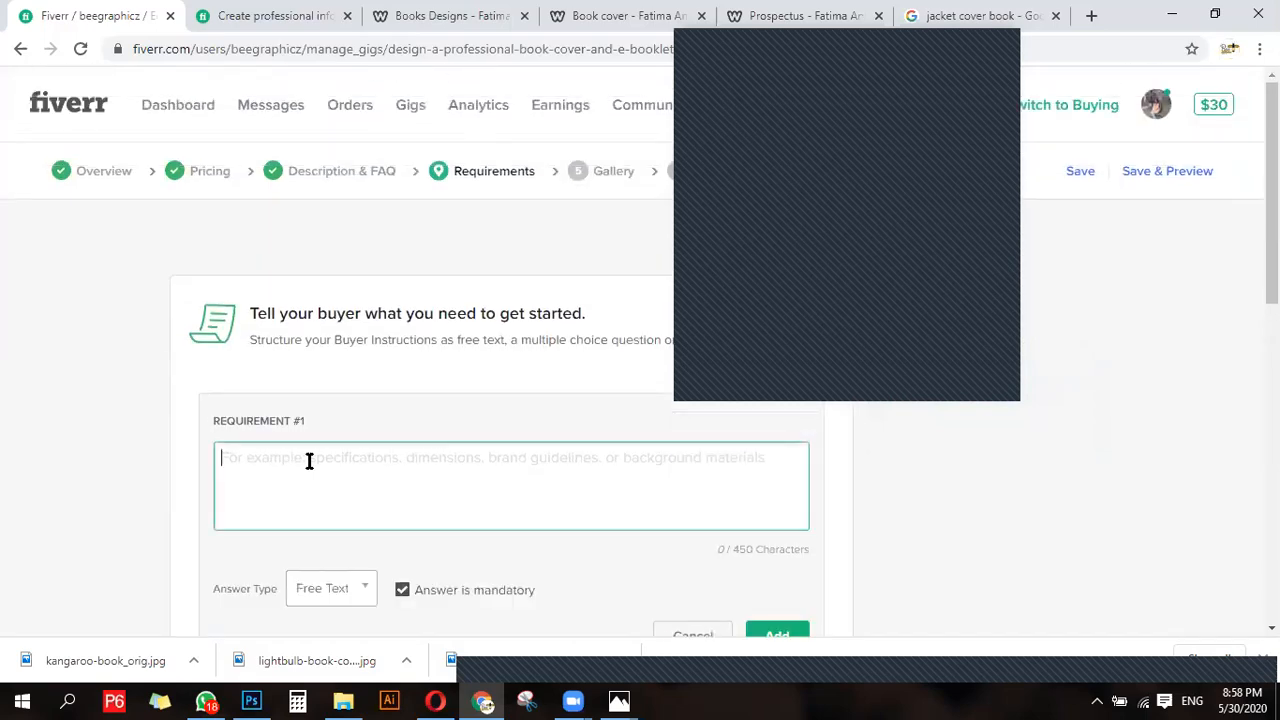
pyautogui.moveTo(258, 313); pyautogui.dragTo(390, 370)
pyautogui.click(277, 306)
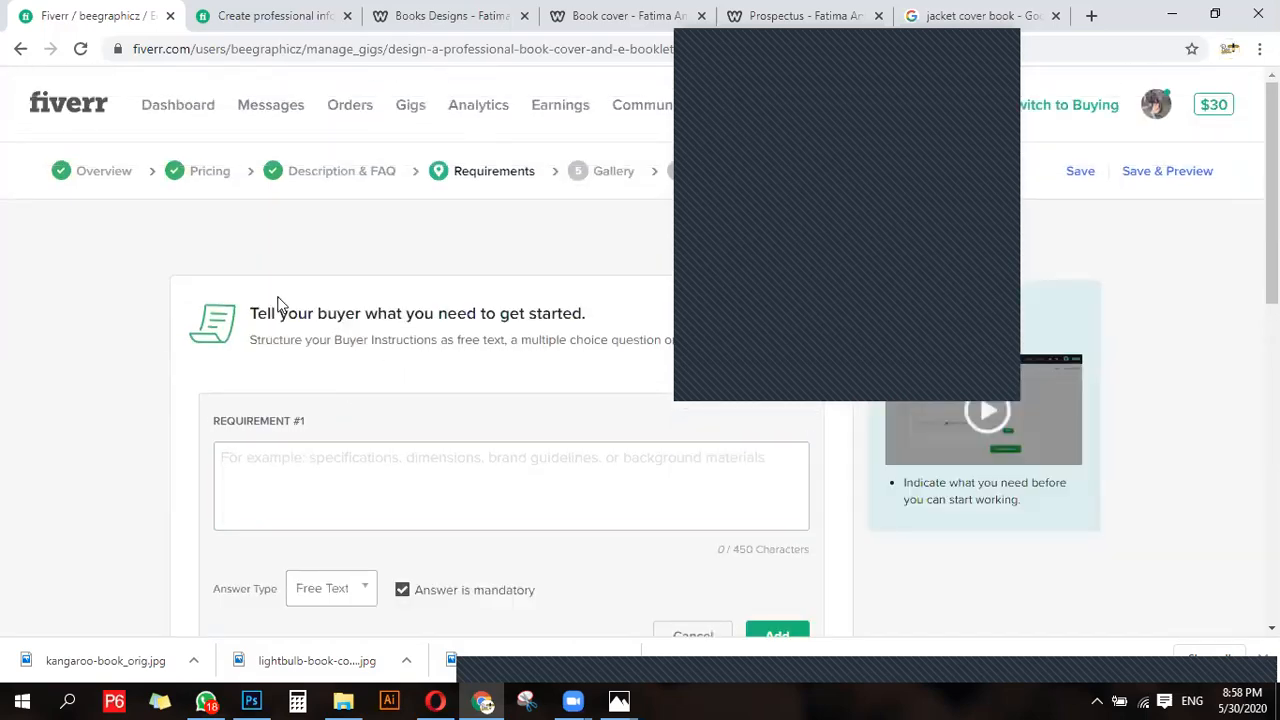
pyautogui.click(270, 15)
pyautogui.scroll(-4, 390, 480)
pyautogui.scroll(-6, 368, 570)
pyautogui.scroll(12, 360, 557)
pyautogui.click(114, 22)
# - Begin the text of requirement #1 with "Please share all the relevant pictures, text,"
pyautogui.click(300, 463)
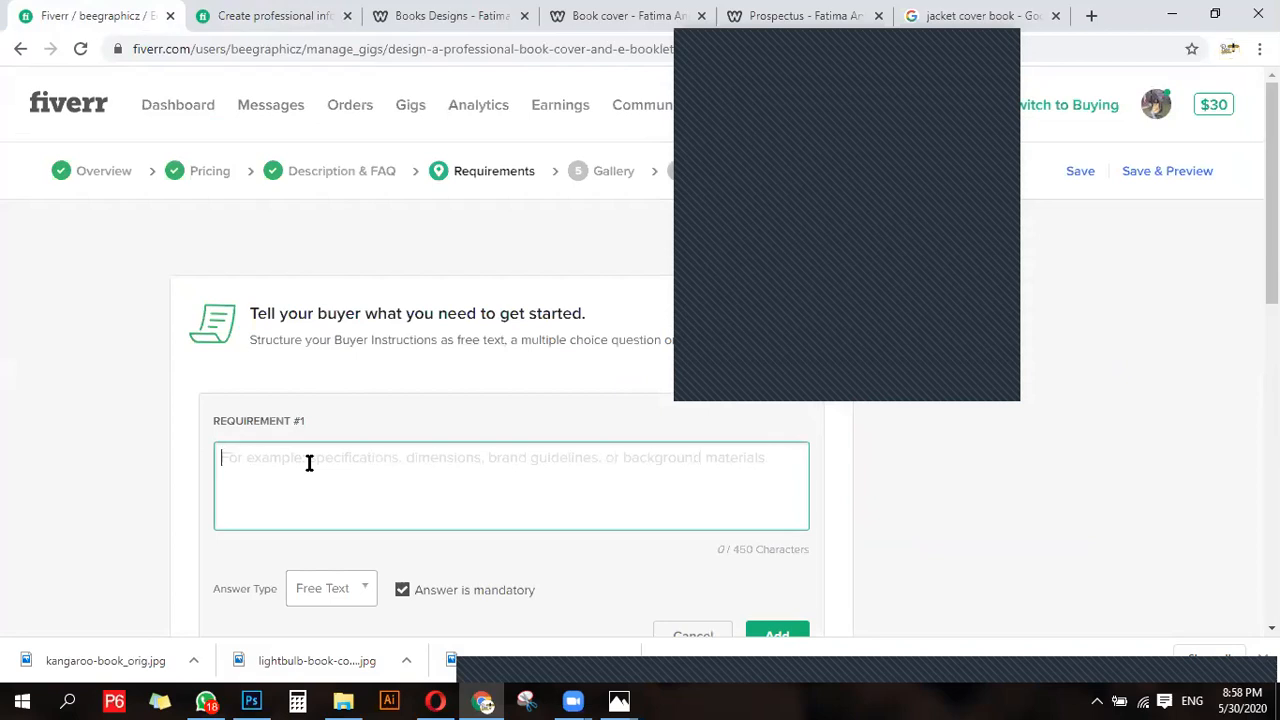
pyautogui.write('Pl')
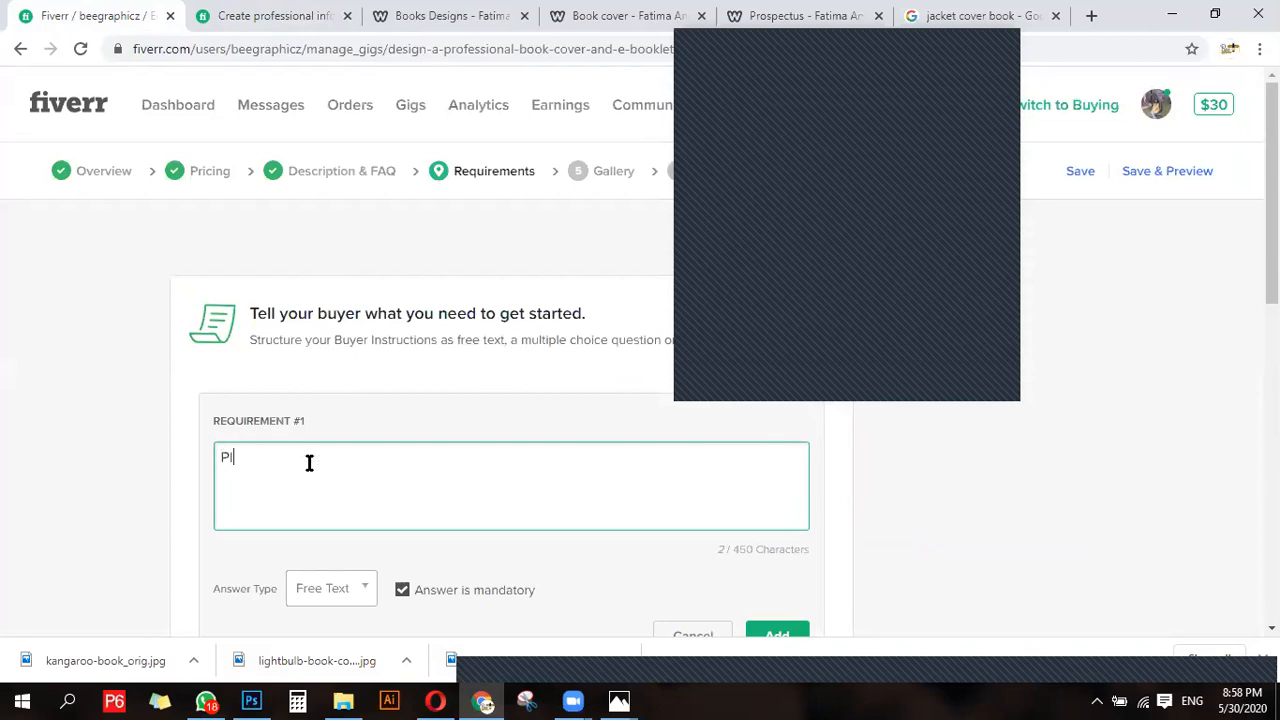
pyautogui.write('ease share all the re')
pyautogui.write('lev')
pyautogui.write('ant')
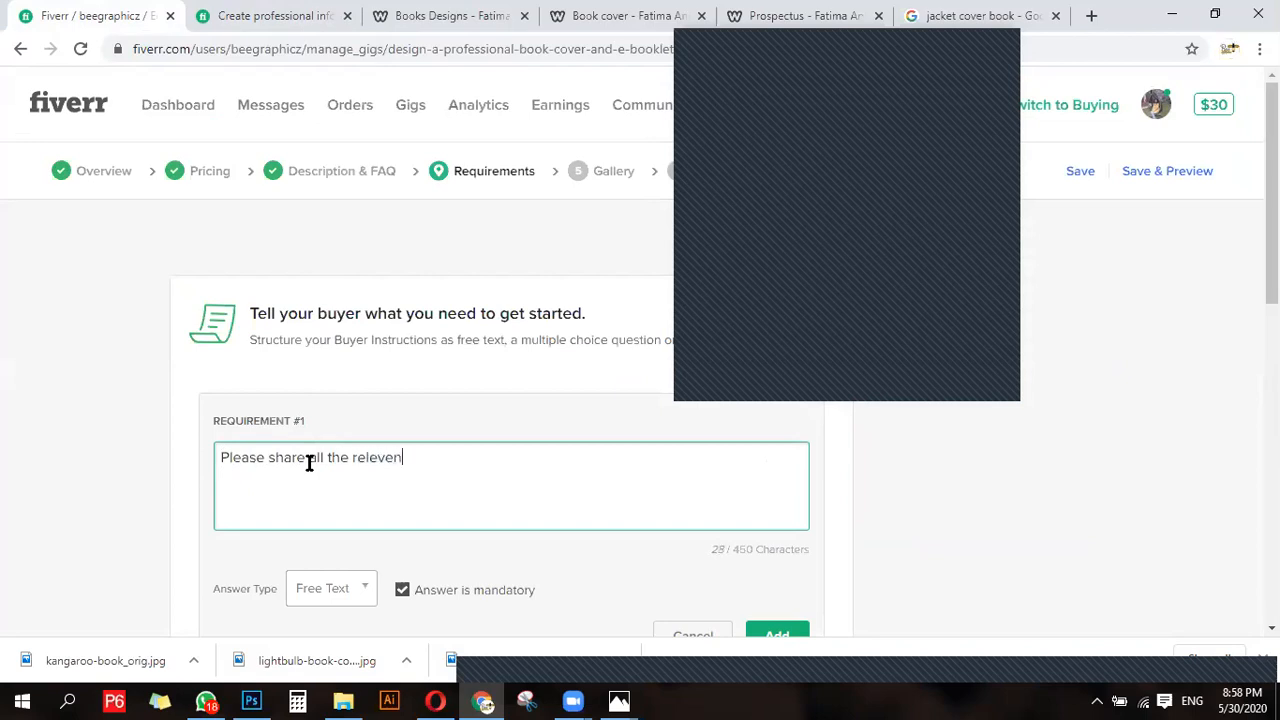
pyautogui.press('BackSpace')
pyautogui.press('BackSpace')
pyautogui.press('BackSpace')
pyautogui.write('anrt')
pyautogui.press('BackSpace')
pyautogui.press('BackSpace')
pyautogui.press('BackSpace')
pyautogui.press('BackSpace')
pyautogui.write('t picture')
pyautogui.write('s, ')
pyautogui.write('text.')
pyautogui.write('graphiics')
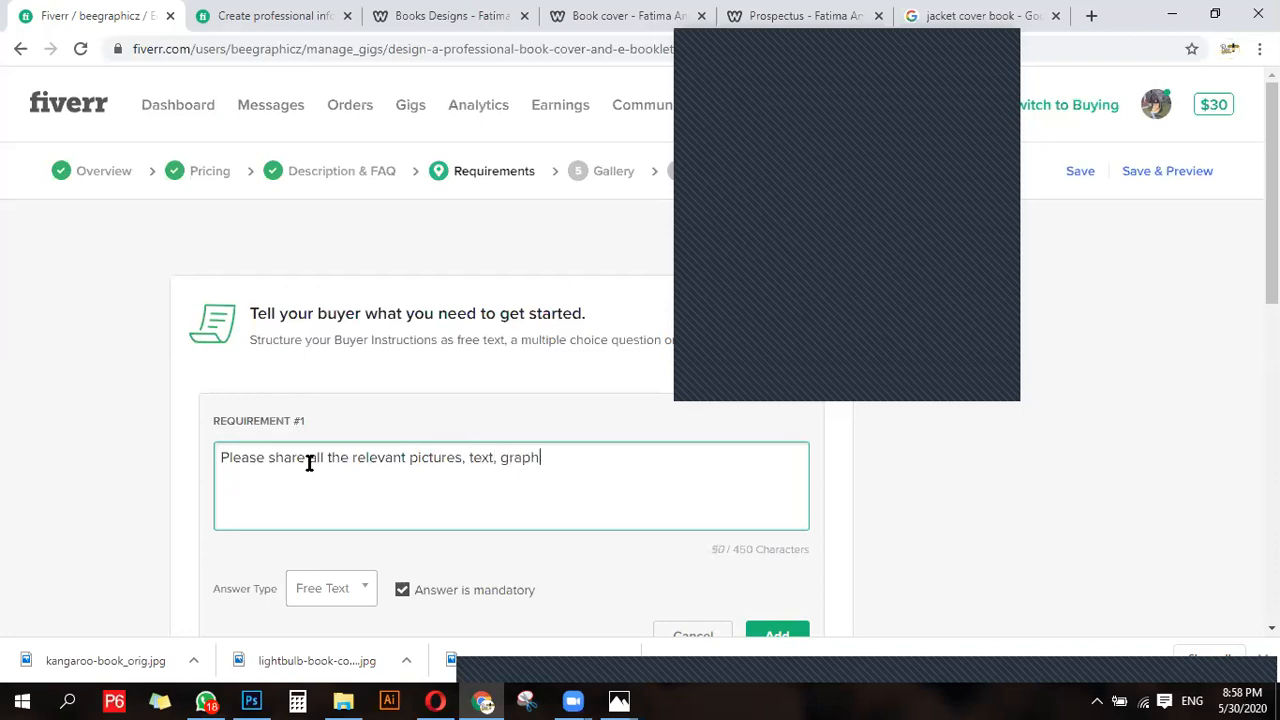
# - Complete the first sentence of requirement #1 with "graphics or anything else needed."
pyautogui.press('BackSpace')
pyautogui.press('BackSpace')
pyautogui.press('BackSpace')
pyautogui.write('cs or any th')
pyautogui.press('BackSpace')
pyautogui.press('BackSpace')
pyautogui.press('BackSpace')
pyautogui.write('thing else ')
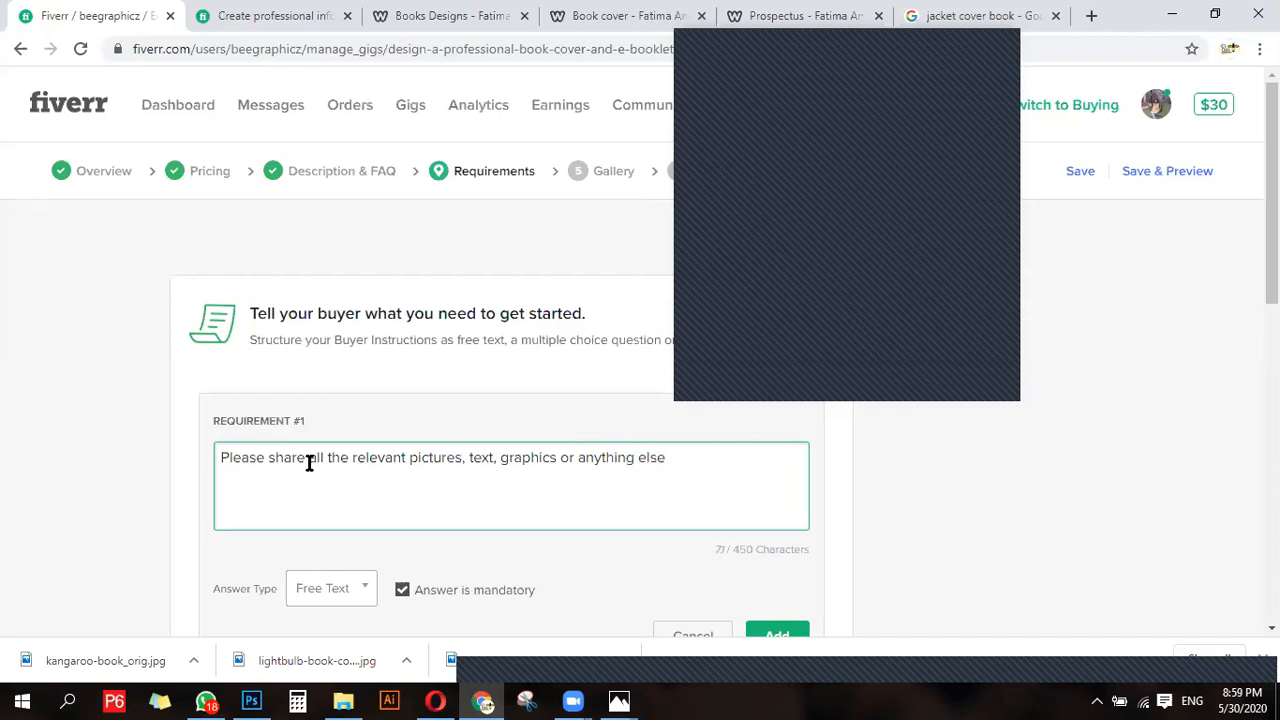
pyautogui.write('een')
pyautogui.press('BackSpace')
pyautogui.press('BackSpace')
pyautogui.press('BackSpace')
pyautogui.write('needed')
# - Continue requirement #1 with "also please mention the color theme"
pyautogui.write('also  please mention ')
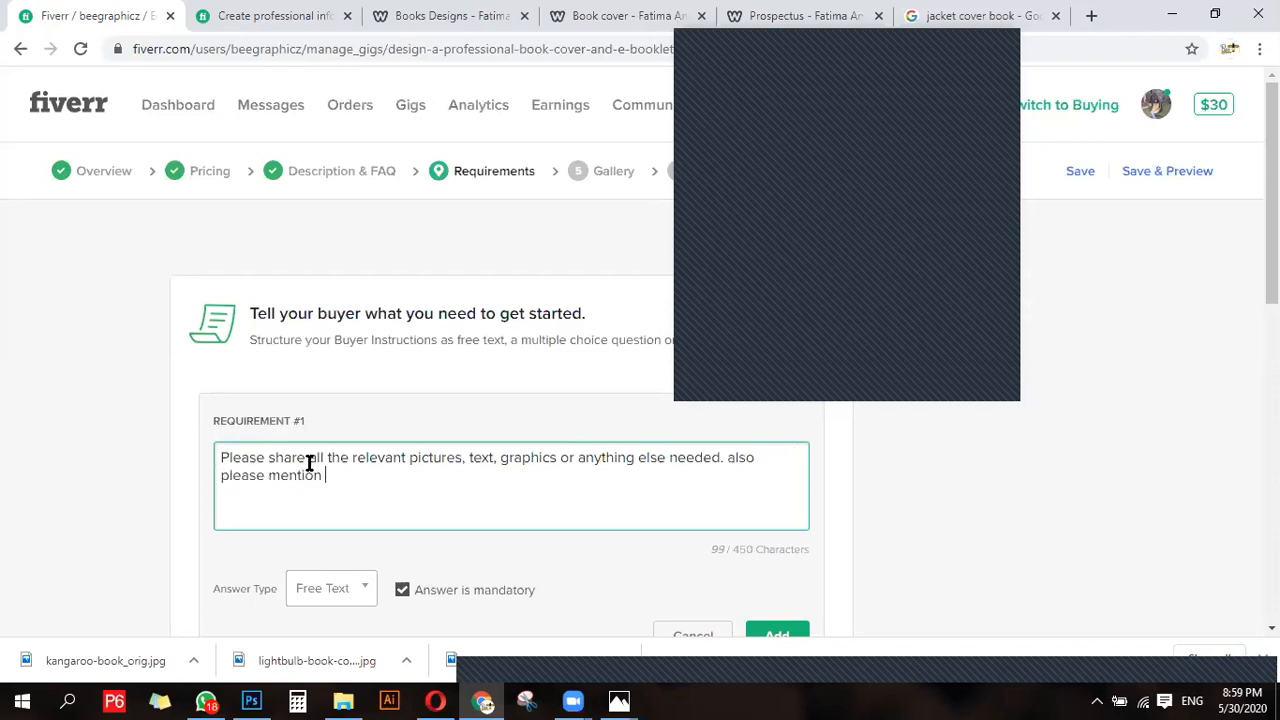
pyautogui.write('the color theme')
# - Set the requirement's answer type to Attached File, keep it mandatory, add it, and save to continue to the gallery
pyautogui.click(320, 592)
pyautogui.scroll(-1, 320, 600)
pyautogui.click(326, 591)
pyautogui.click(432, 398)
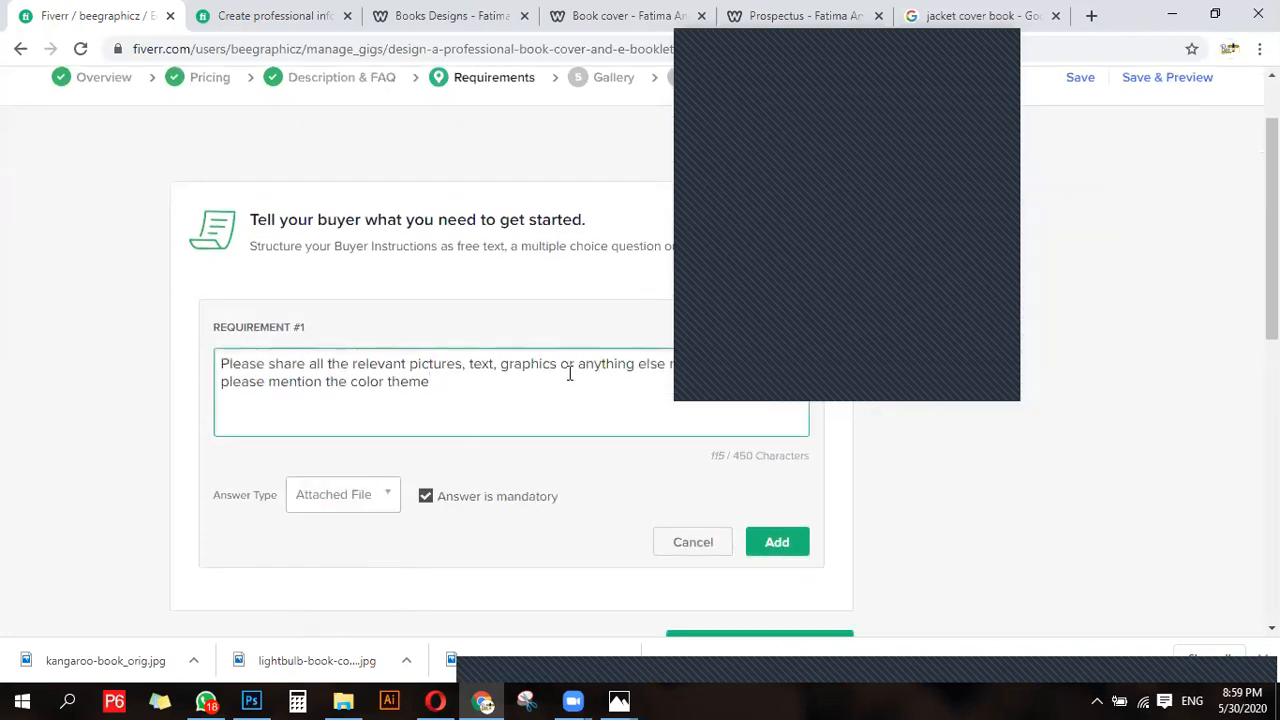
pyautogui.click(425, 496)
pyautogui.click(425, 496)
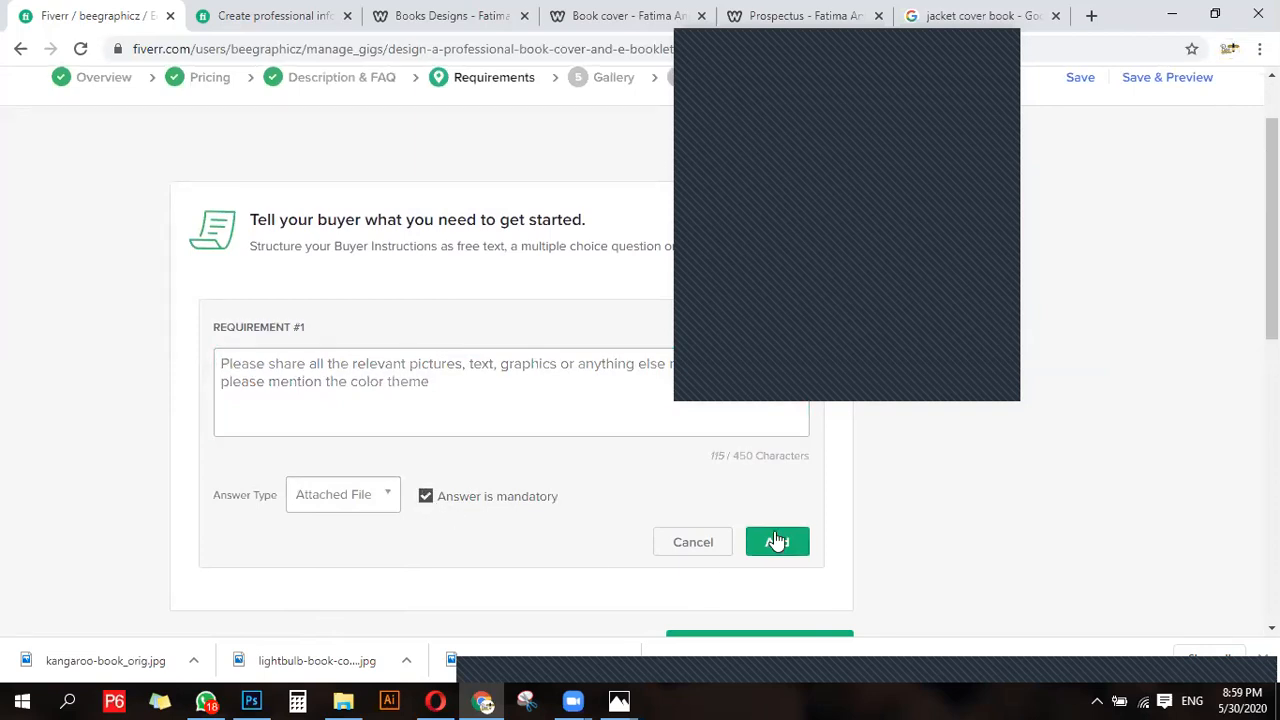
pyautogui.click(760, 540)
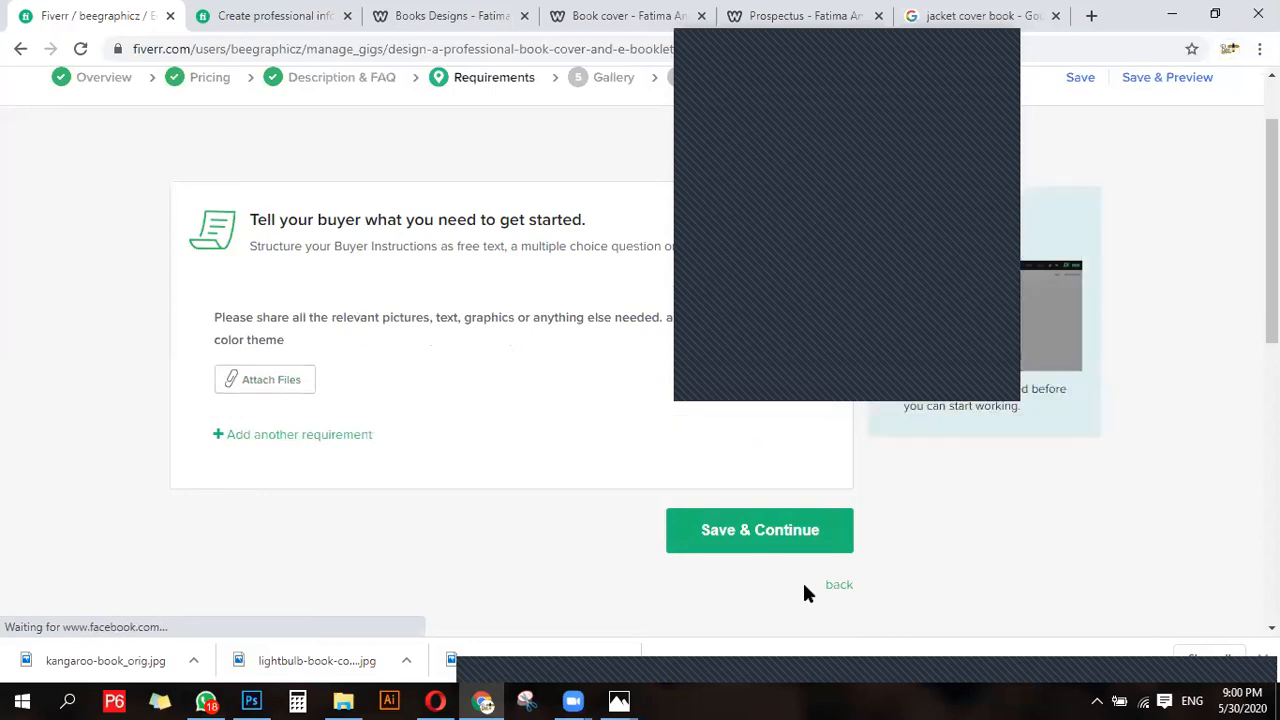
pyautogui.click(771, 526)
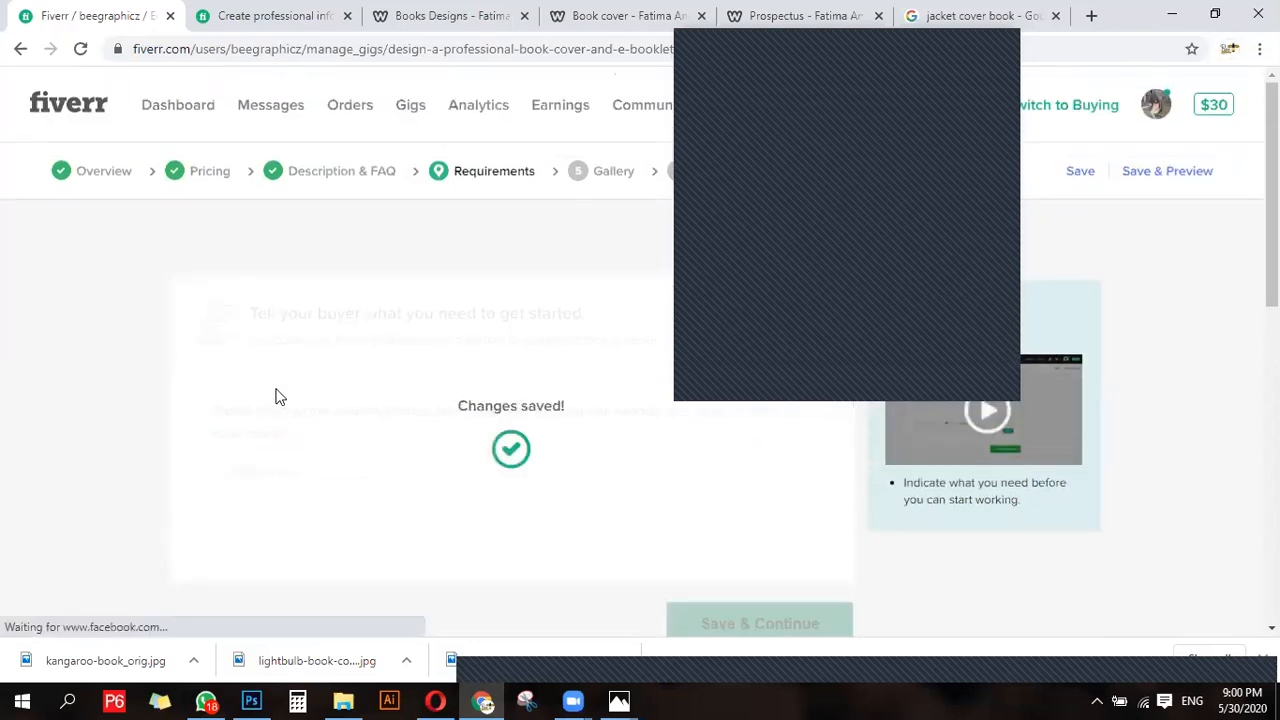
# - Open the lightbulb book cover image from the desktop in Photoshop
pyautogui.click(252, 700)
pyautogui.click(254, 700)
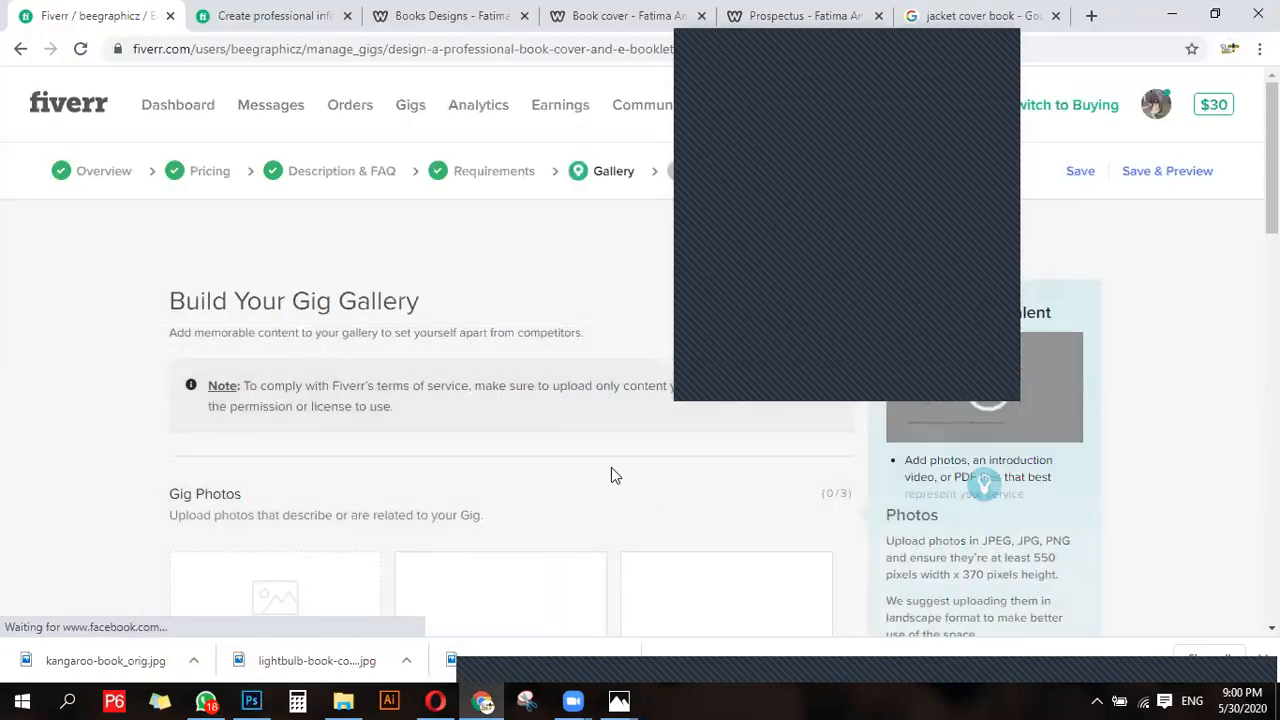
pyautogui.scroll(-2, 394, 463)
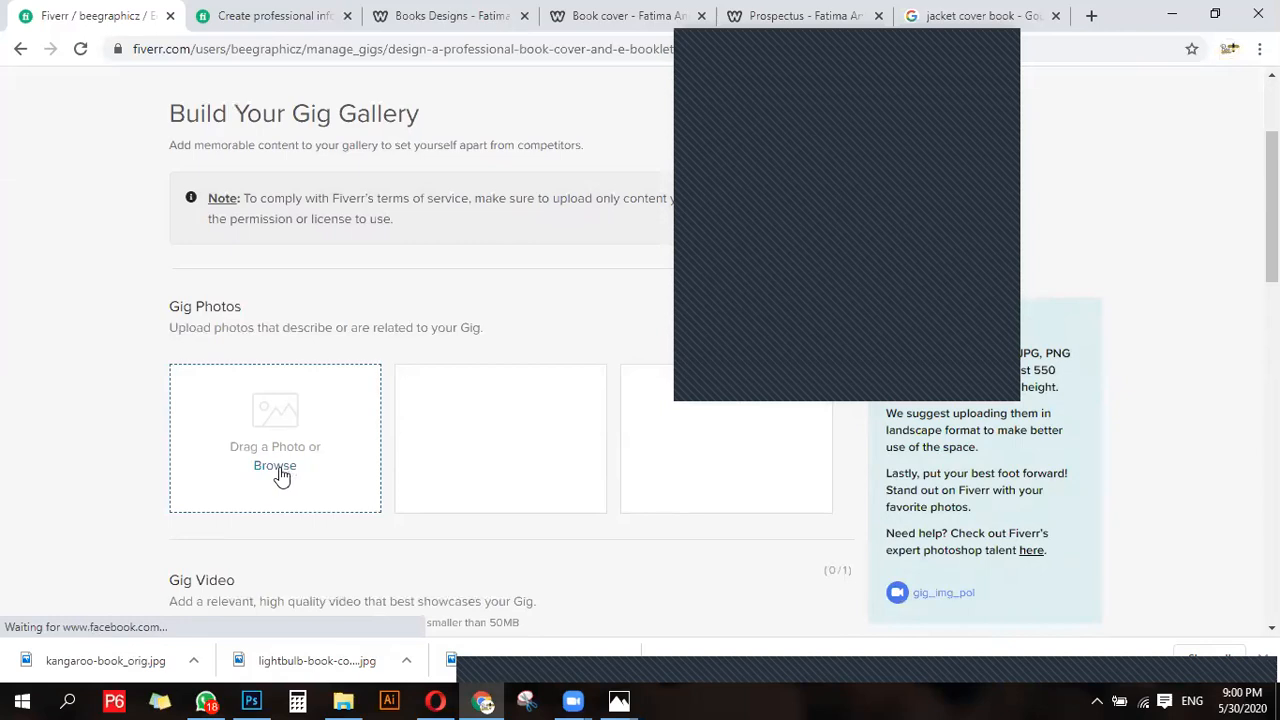
pyautogui.press('super+d')
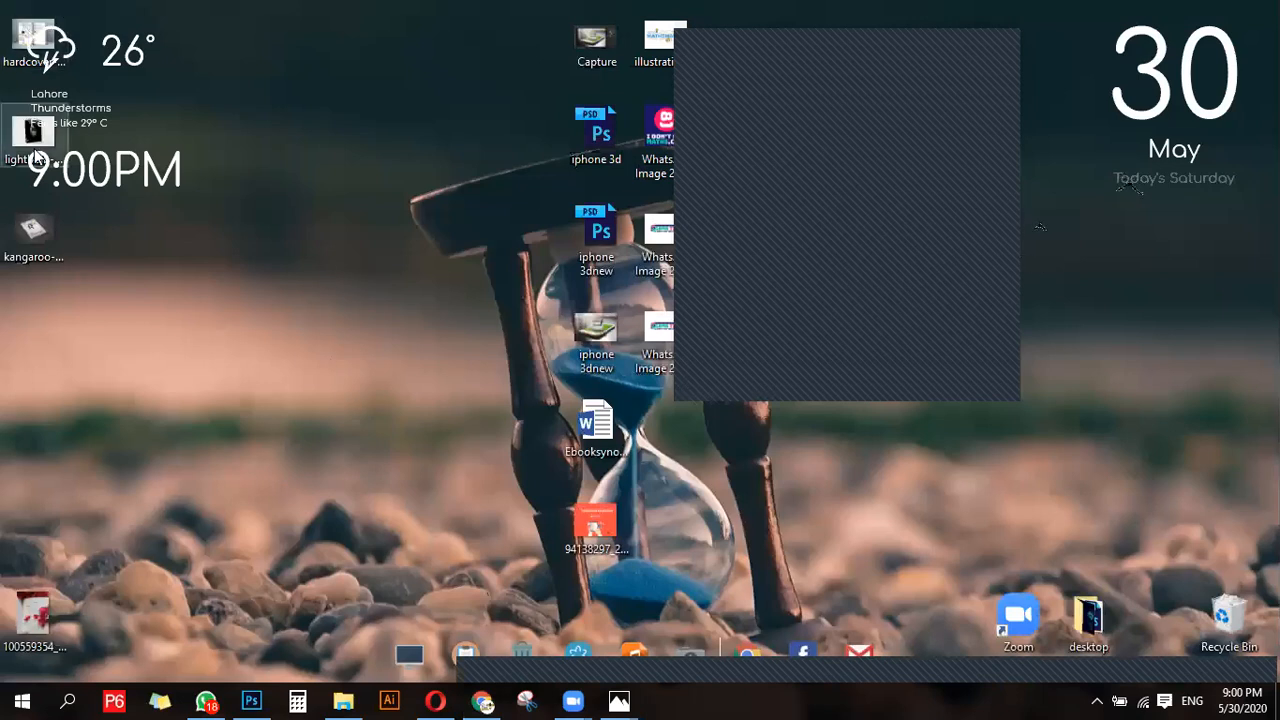
pyautogui.moveTo(35, 157); pyautogui.dragTo(320, 420)
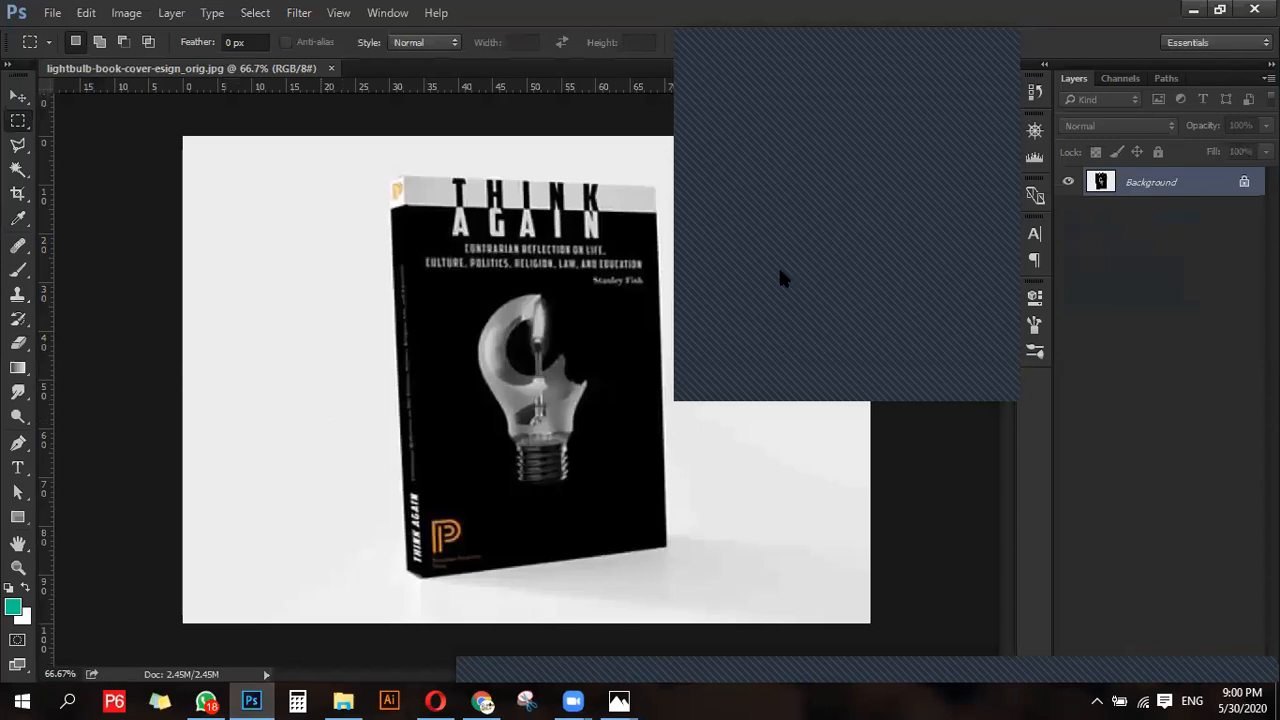
pyautogui.moveTo(851, 51); pyautogui.dragTo(1123, 149)
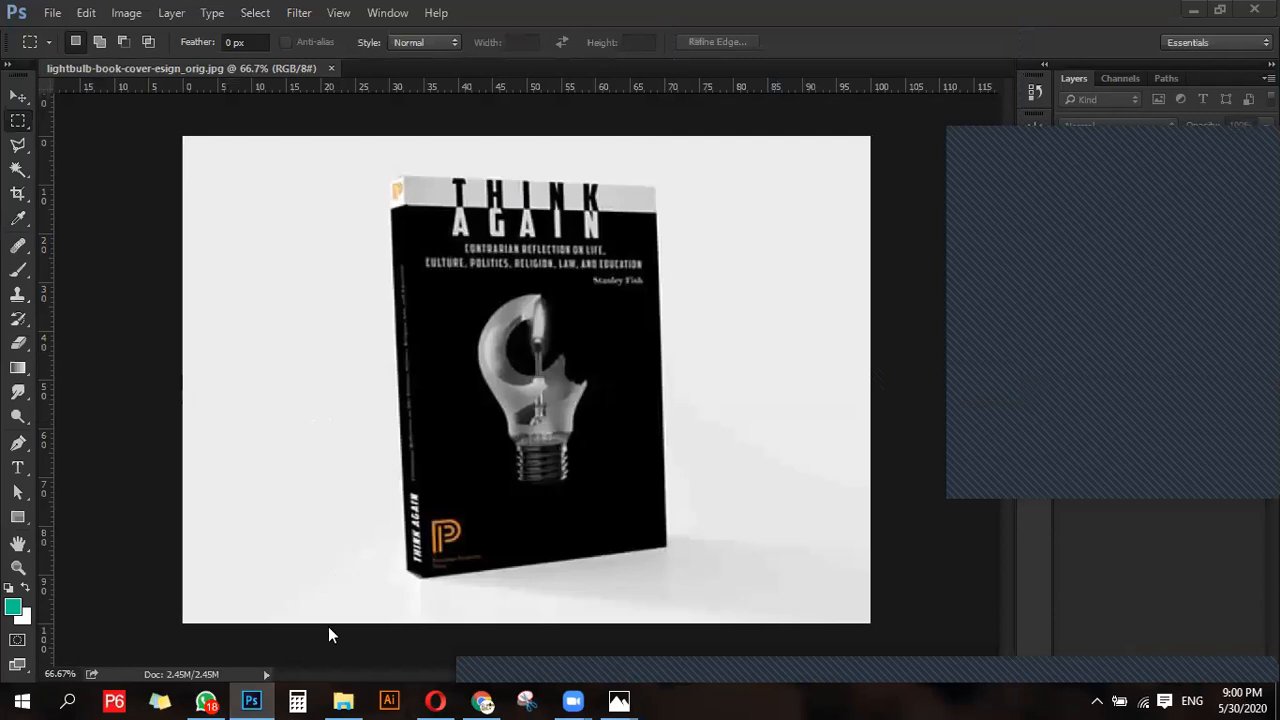
pyautogui.click(482, 701)
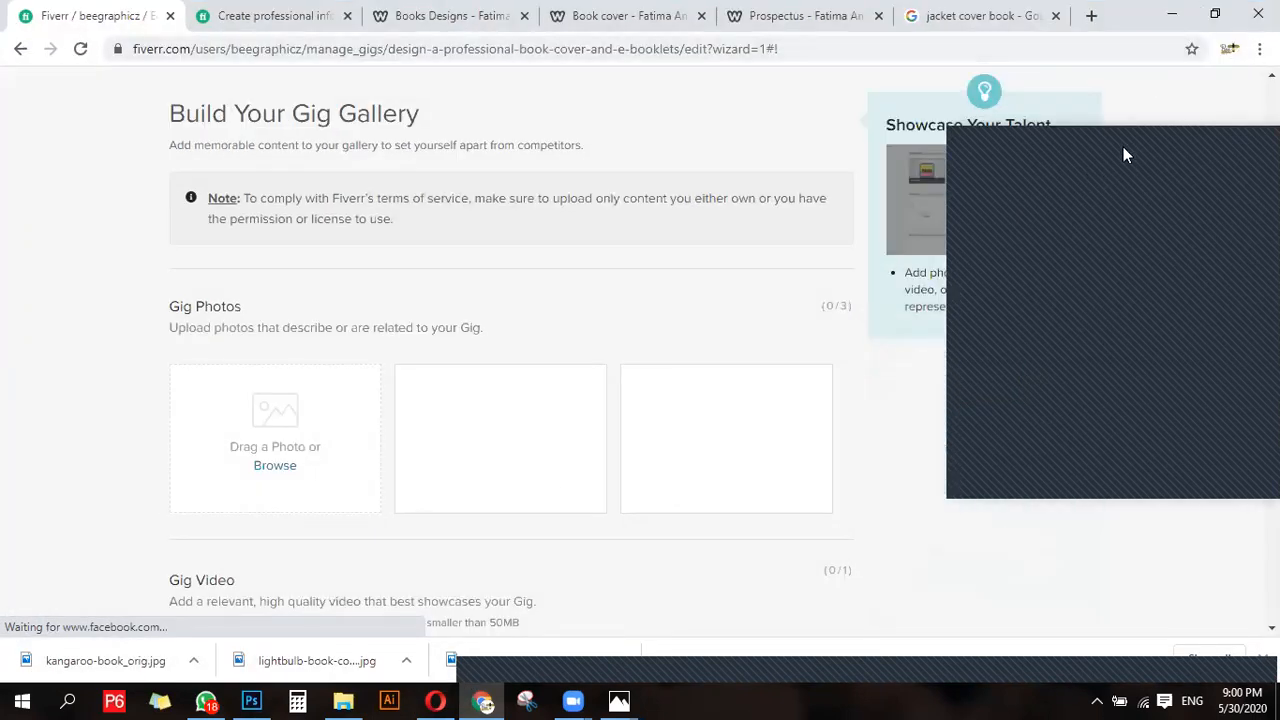
pyautogui.scroll(-2, 306, 457)
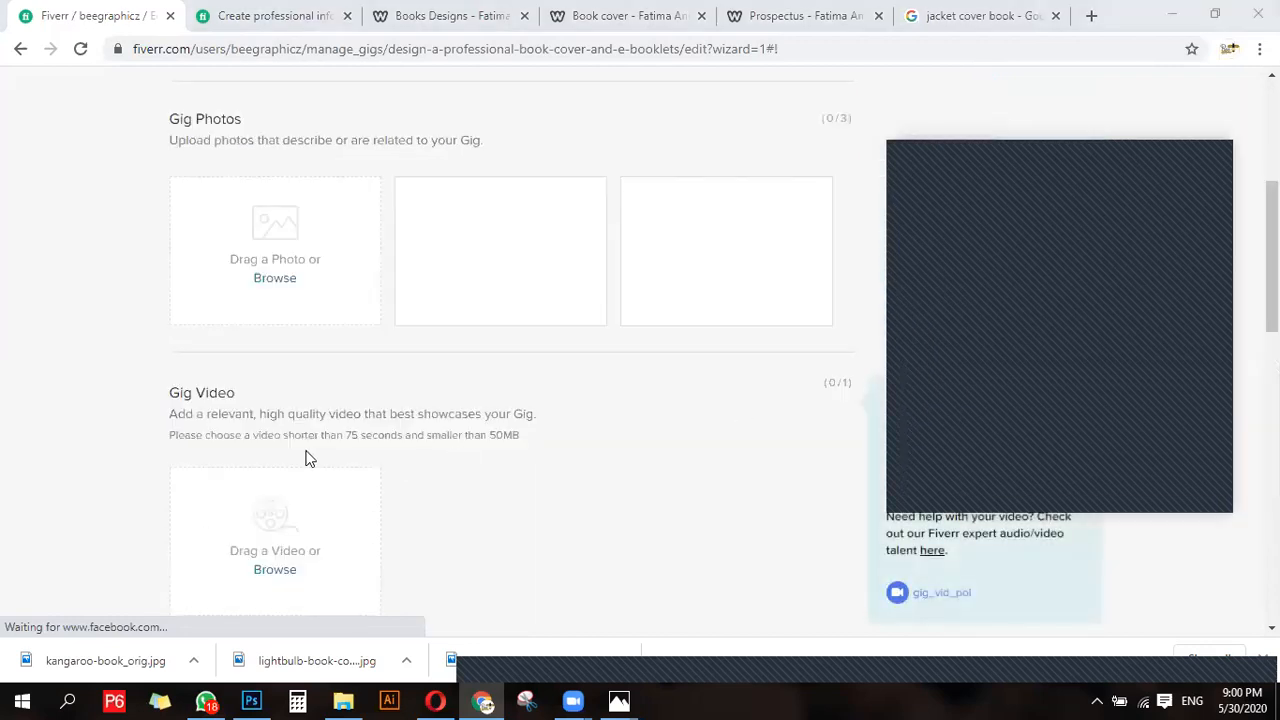
pyautogui.scroll(1, 306, 457)
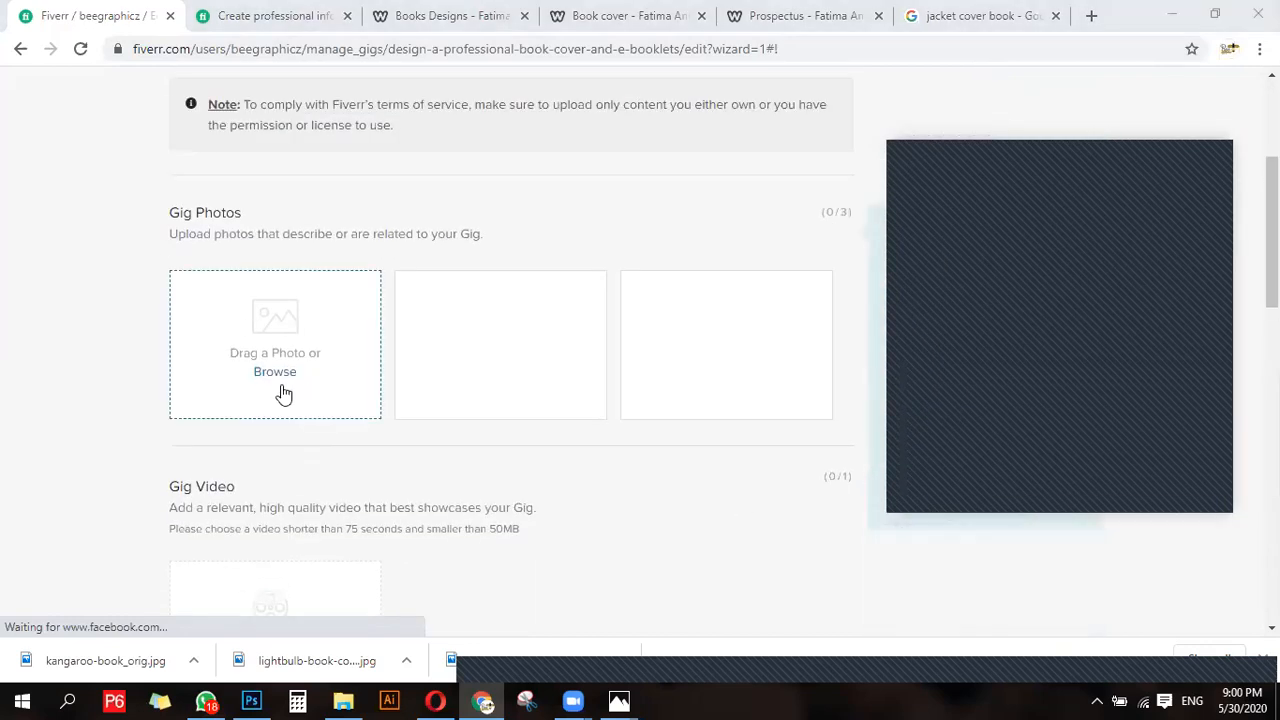
pyautogui.scroll(1, 284, 396)
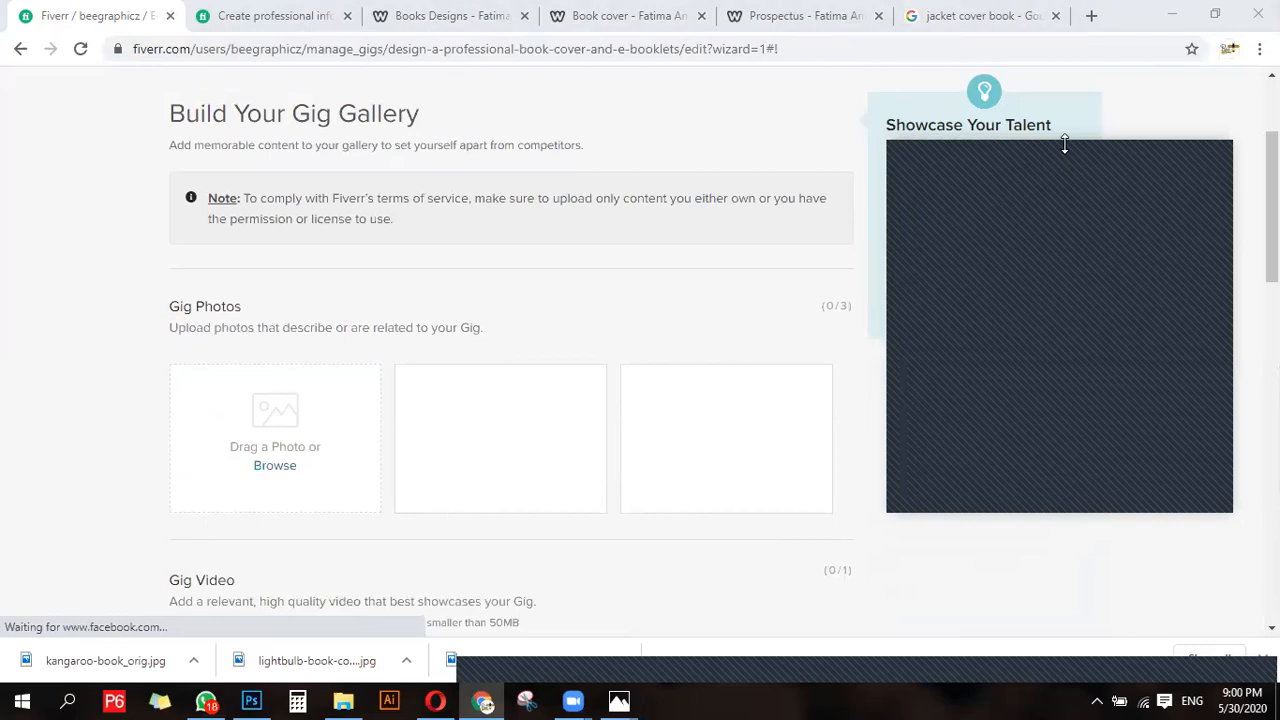
# - In Photoshop, add a text line reading "GET YOUR DESIGNING DONE IN A DY" near the lower left of the cover image
pyautogui.click(251, 701)
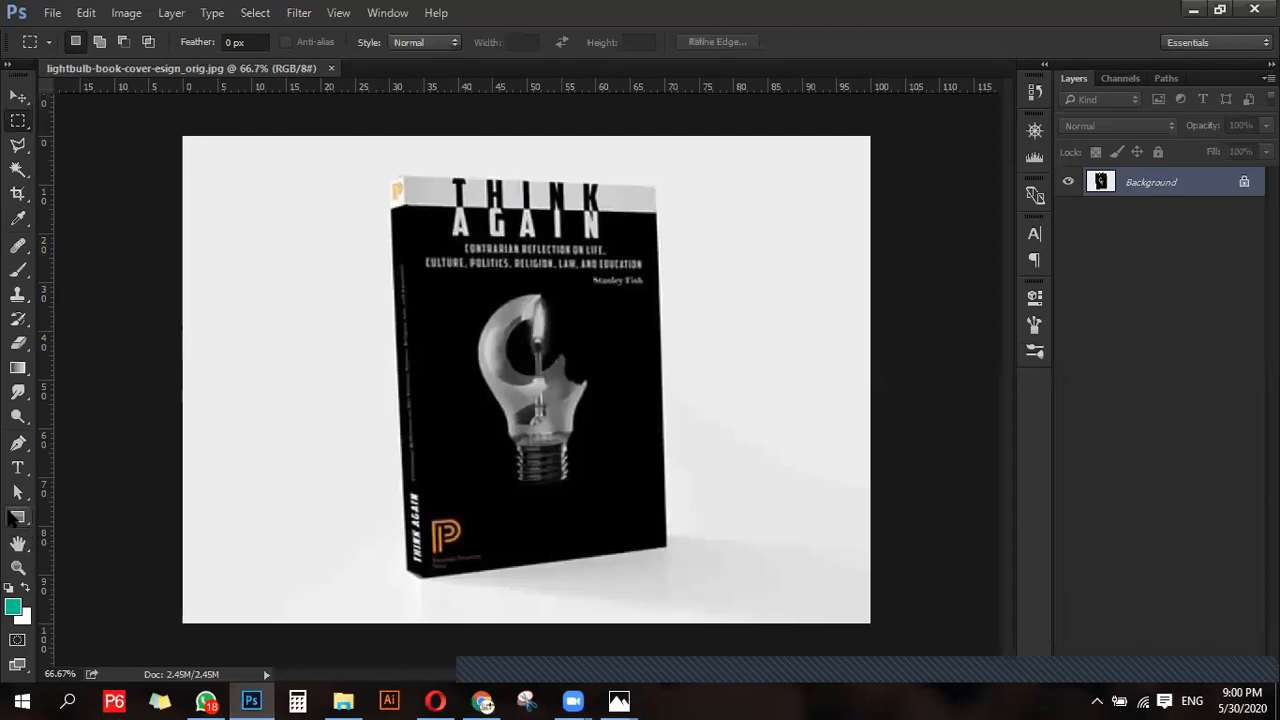
pyautogui.click(18, 467)
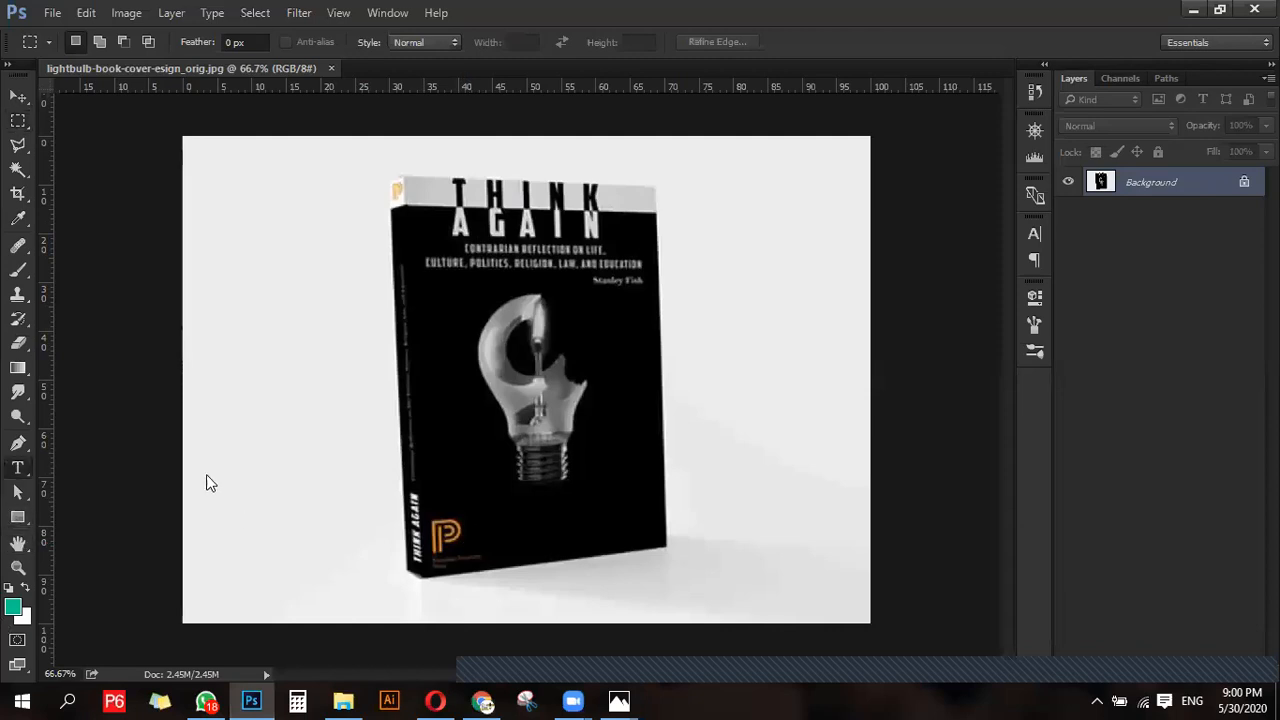
pyautogui.click(230, 519)
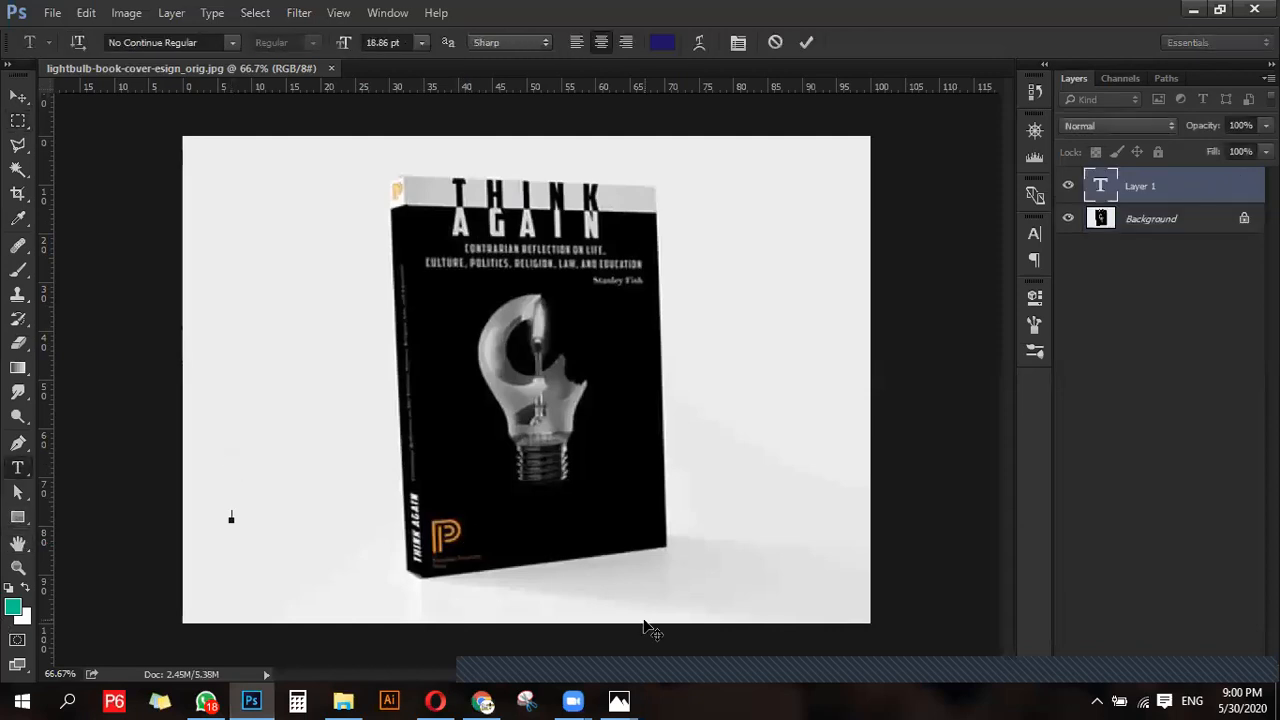
pyautogui.write('GET YOU')
pyautogui.write('R DESIGNIN')
pyautogui.write('G')
pyautogui.write(' DONE')
pyautogui.write(' IN A DY')
# - Set the whole text line's color to black and its font size to 34.86 pt
pyautogui.hotkey('ctrl', 'a')
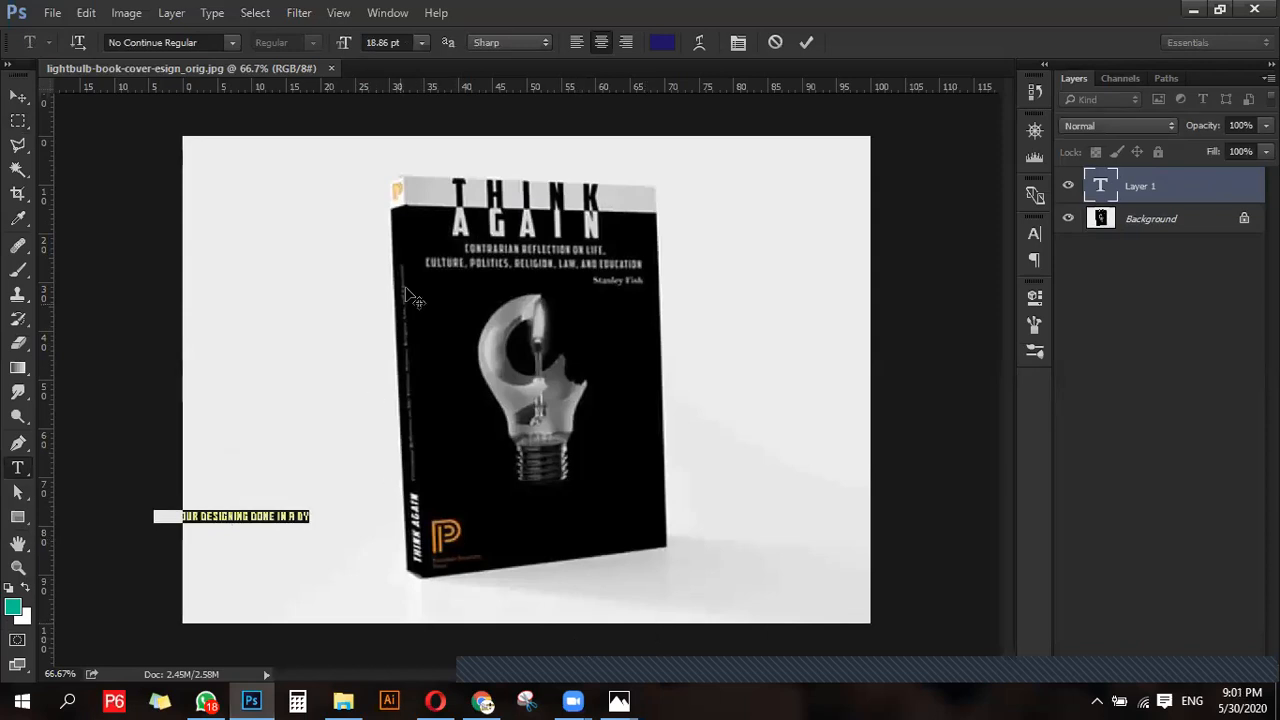
pyautogui.click(661, 42)
pyautogui.click(231, 517)
pyautogui.moveTo(801, 279); pyautogui.dragTo(737, 400)
pyautogui.click(1196, 158)
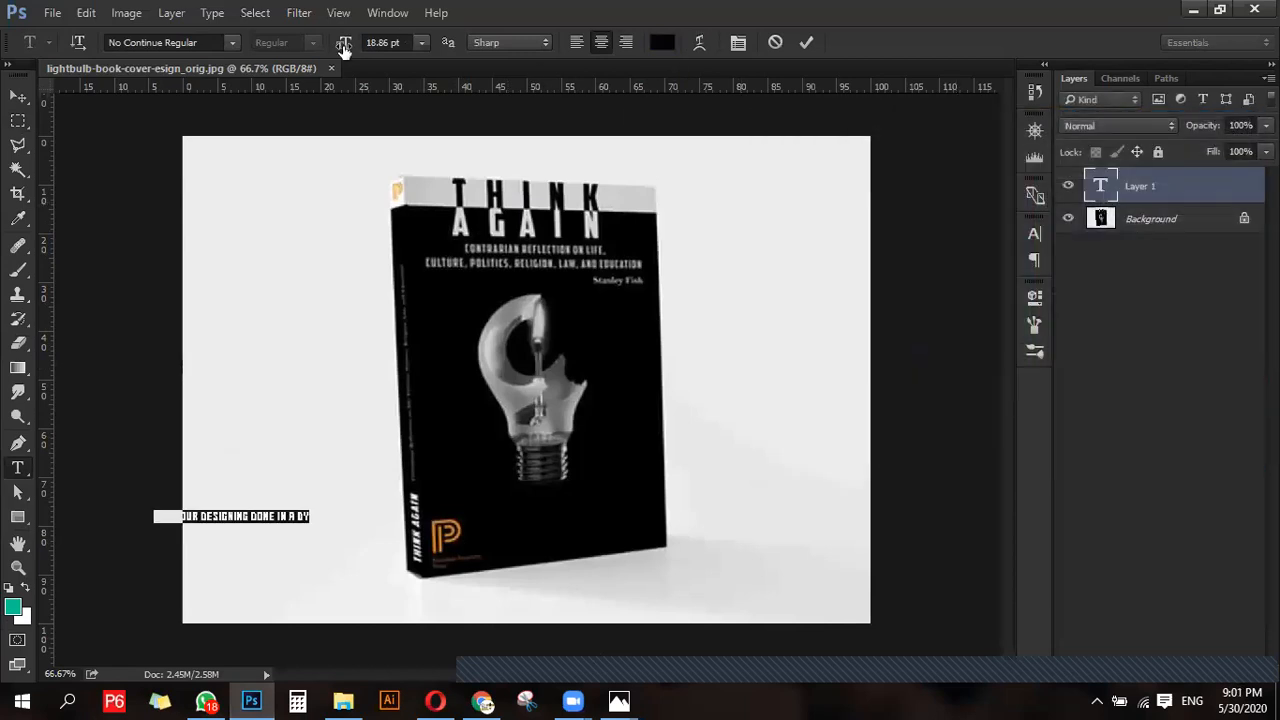
pyautogui.moveTo(349, 50); pyautogui.dragTo(410, 48)
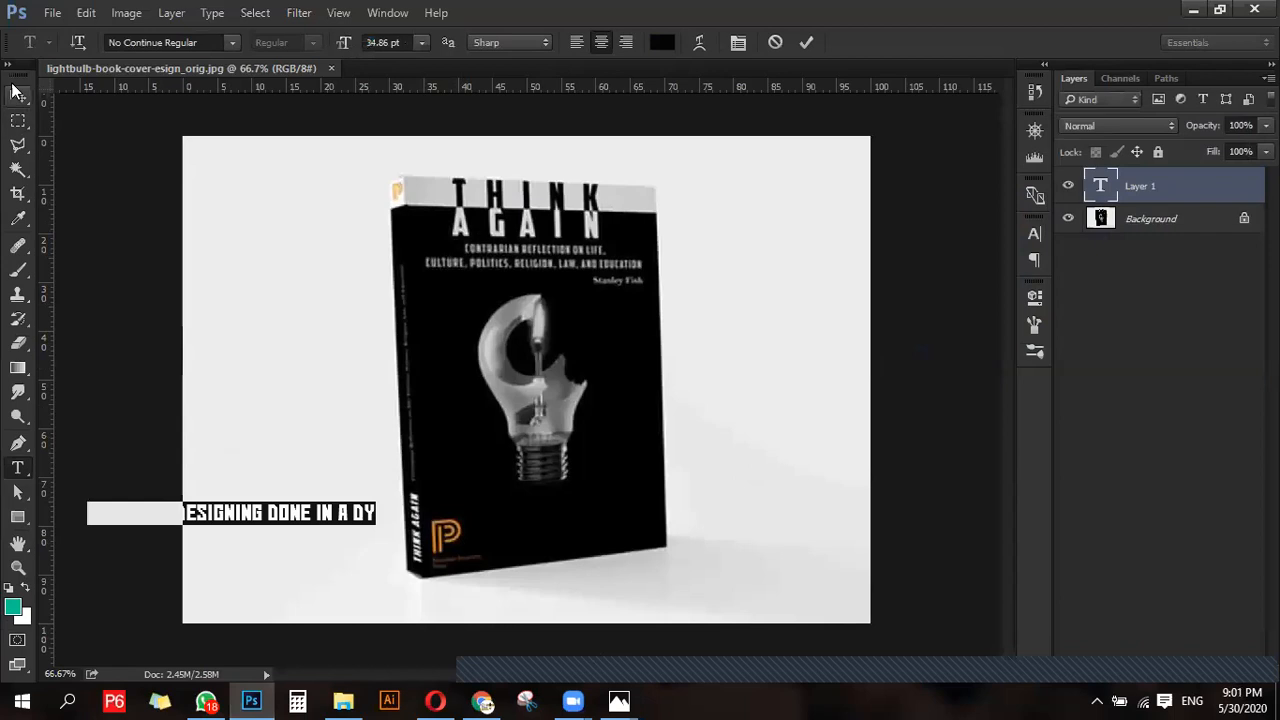
# - Change the text line's font to Bebas Kai Regular and correct its last word to "DAY"
pyautogui.click(203, 48)
pyautogui.write('beba')
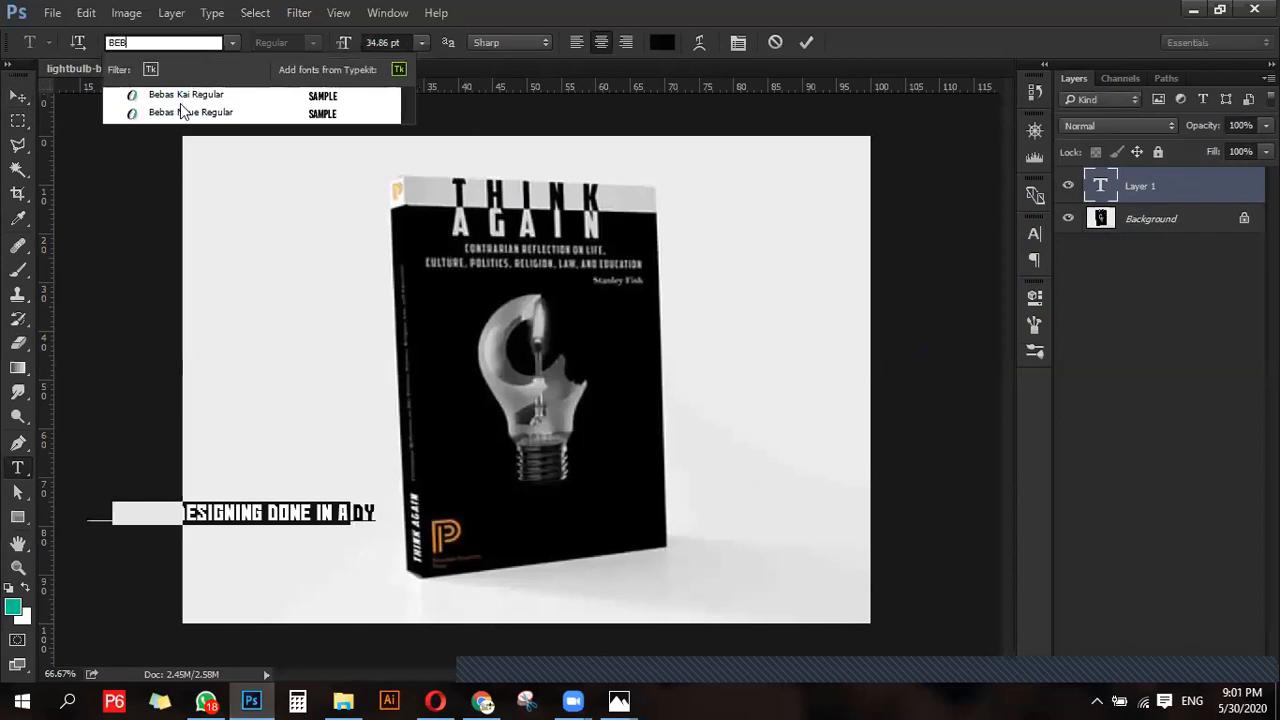
pyautogui.click(183, 112)
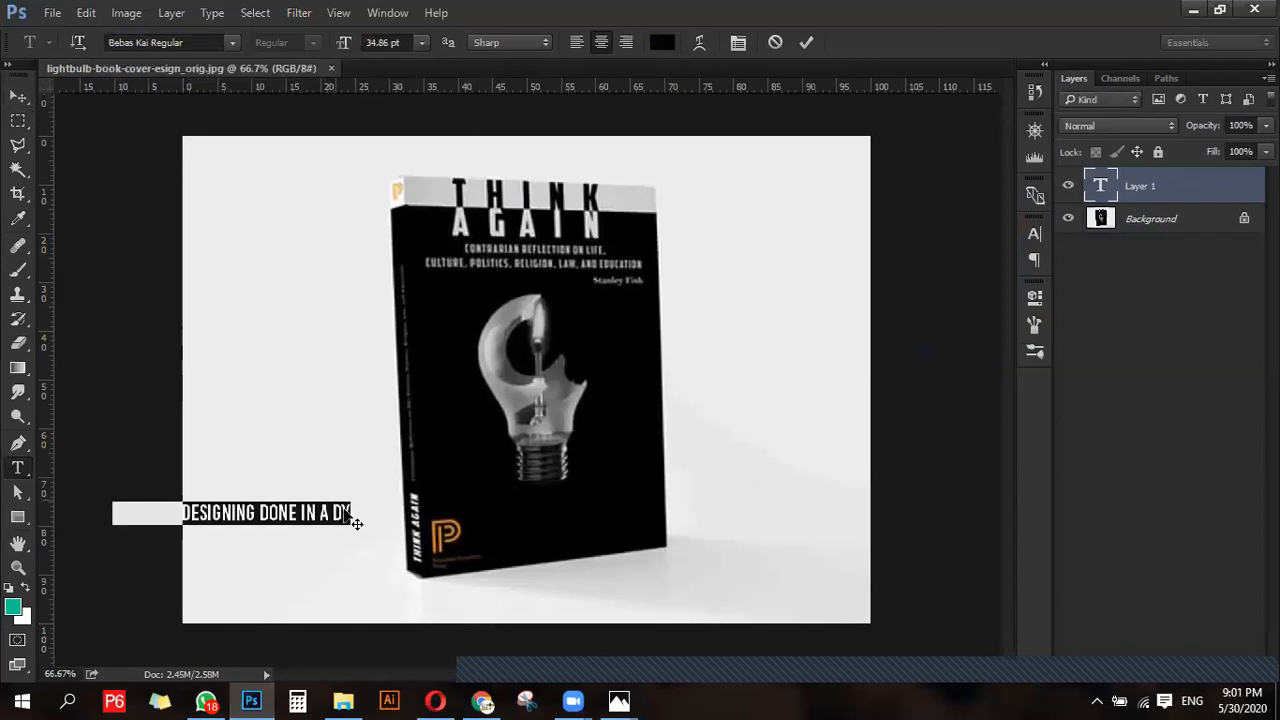
pyautogui.click(343, 515)
pyautogui.hotkey('ctrl', 'Return')
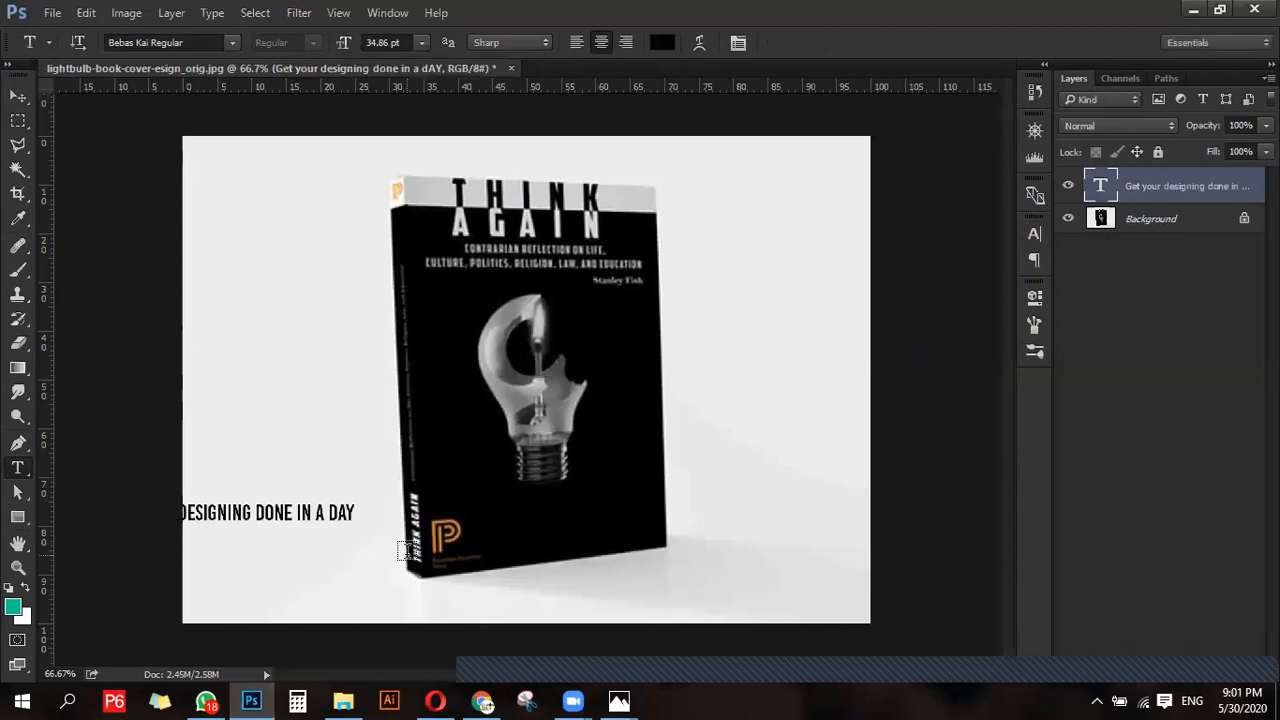
# - Scale the tagline to about 263% and position it across the bottom of the image
pyautogui.press('v')
pyautogui.moveTo(310, 515); pyautogui.dragTo(846, 486)
pyautogui.press('ctrl')
pyautogui.hotkey('ctrl', 't')
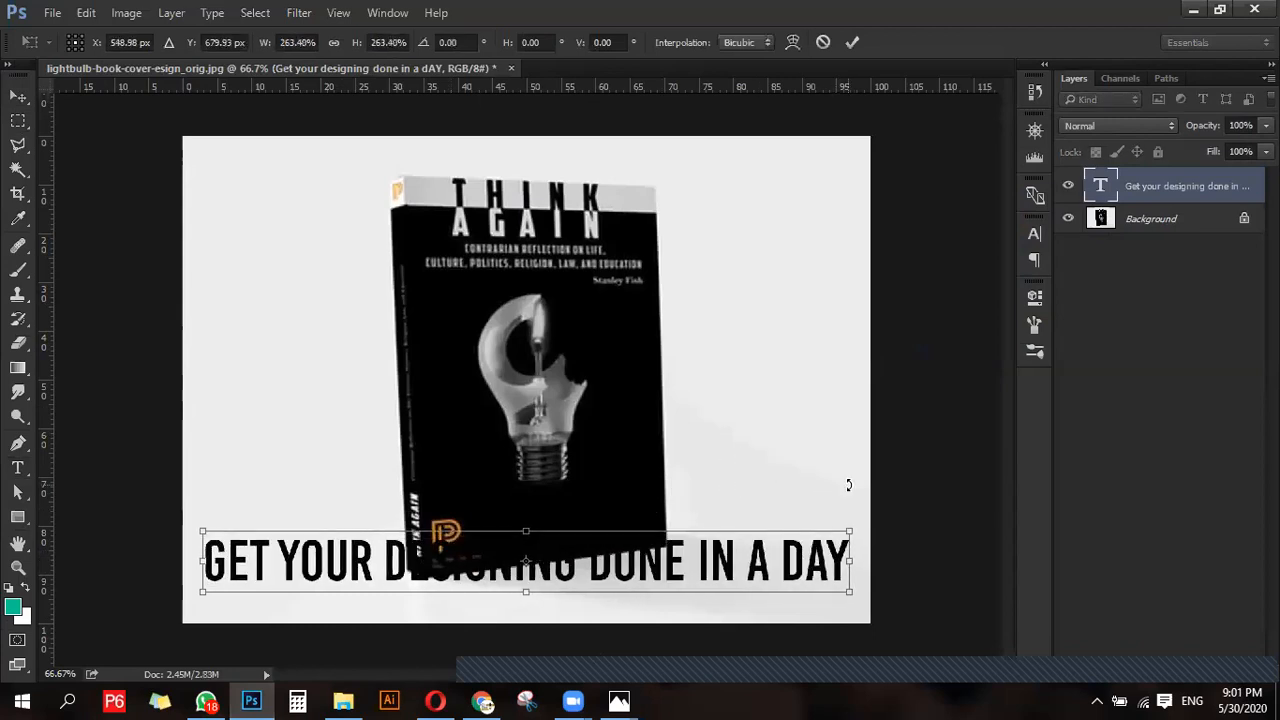
pyautogui.doubleClick(714, 578)
pyautogui.moveTo(700, 572); pyautogui.dragTo(700, 586)
# - Draw a rectangle about 1294 by 127 px behind the tagline, above the background, and fill it with white
pyautogui.click(1157, 230)
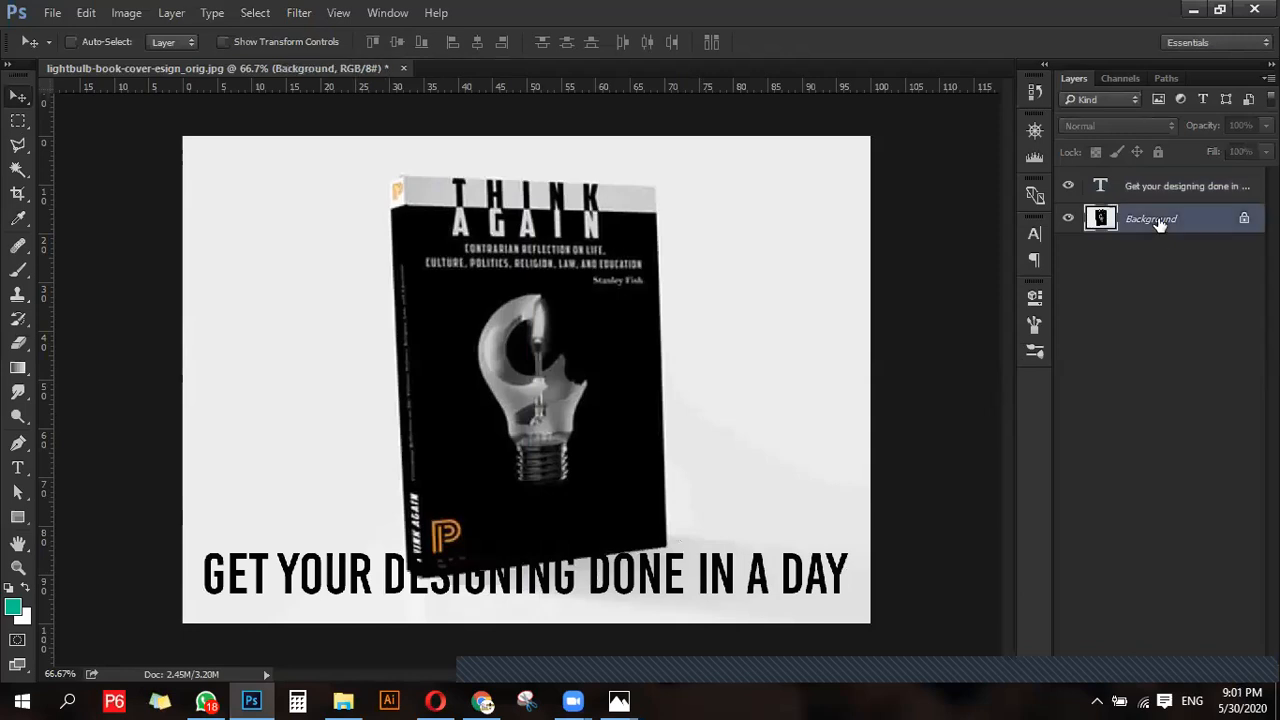
pyautogui.press('u')
pyautogui.moveTo(158, 533); pyautogui.dragTo(1021, 614)
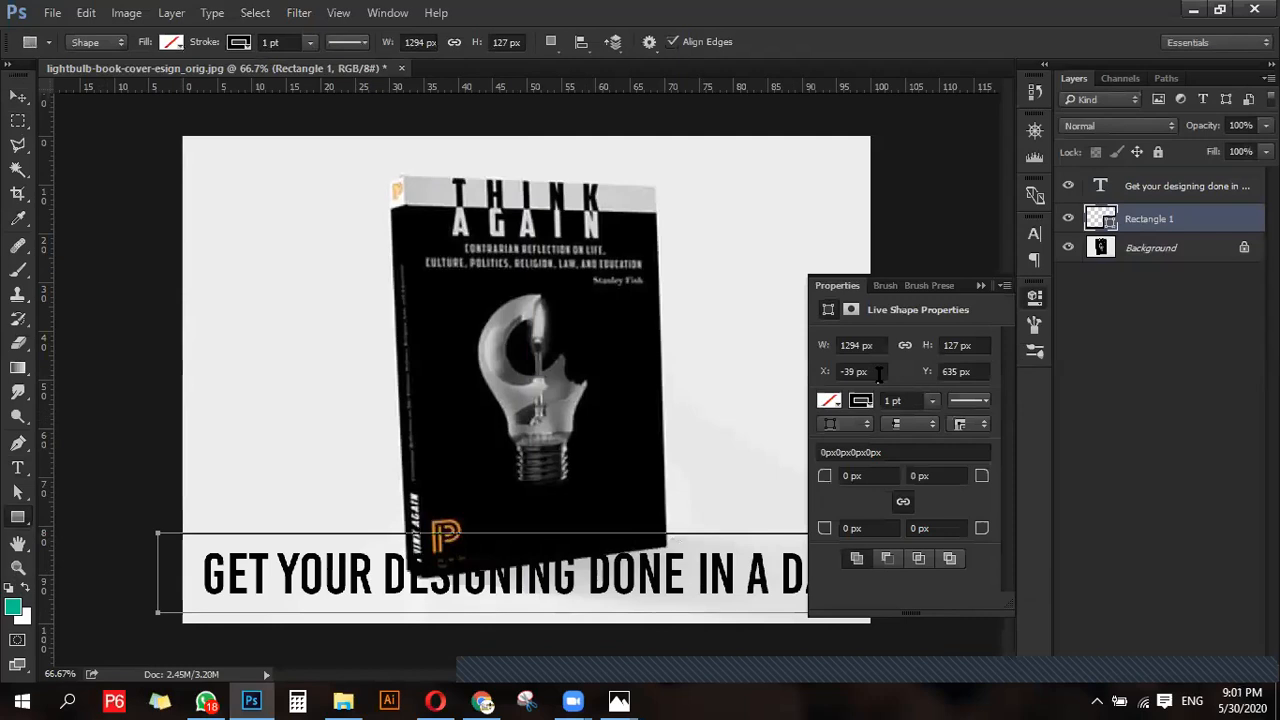
pyautogui.click(836, 400)
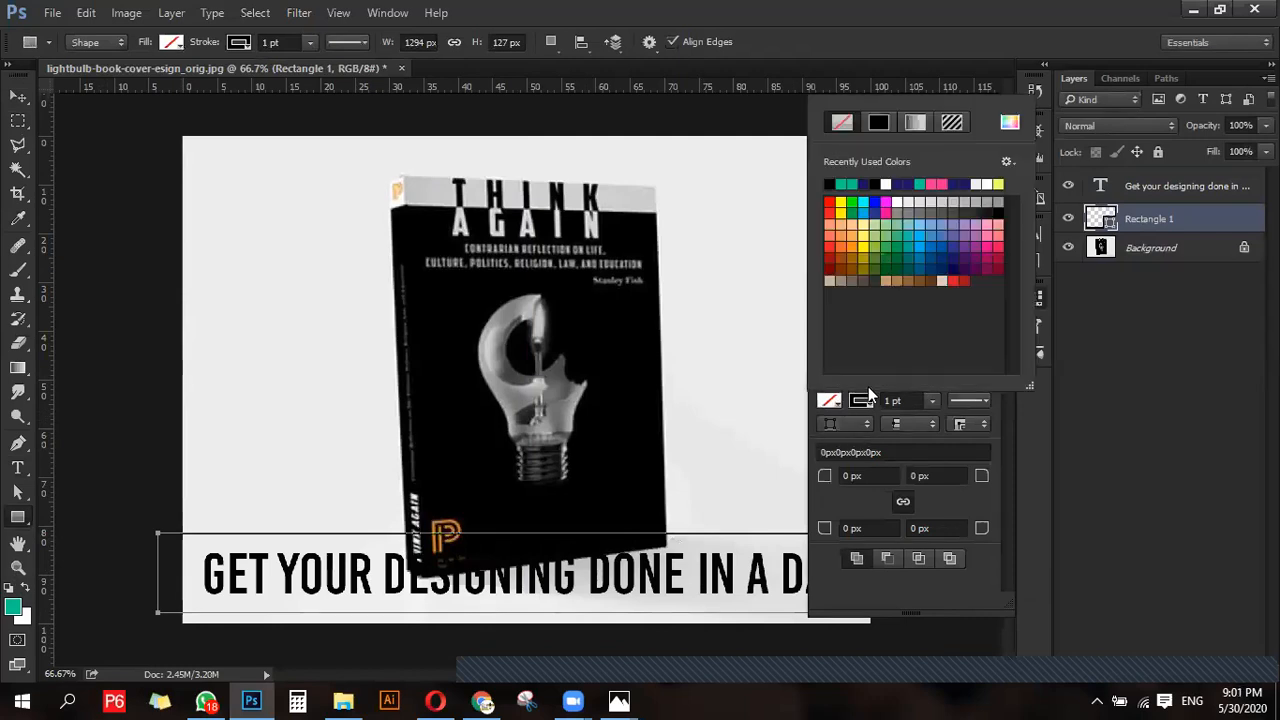
pyautogui.click(895, 199)
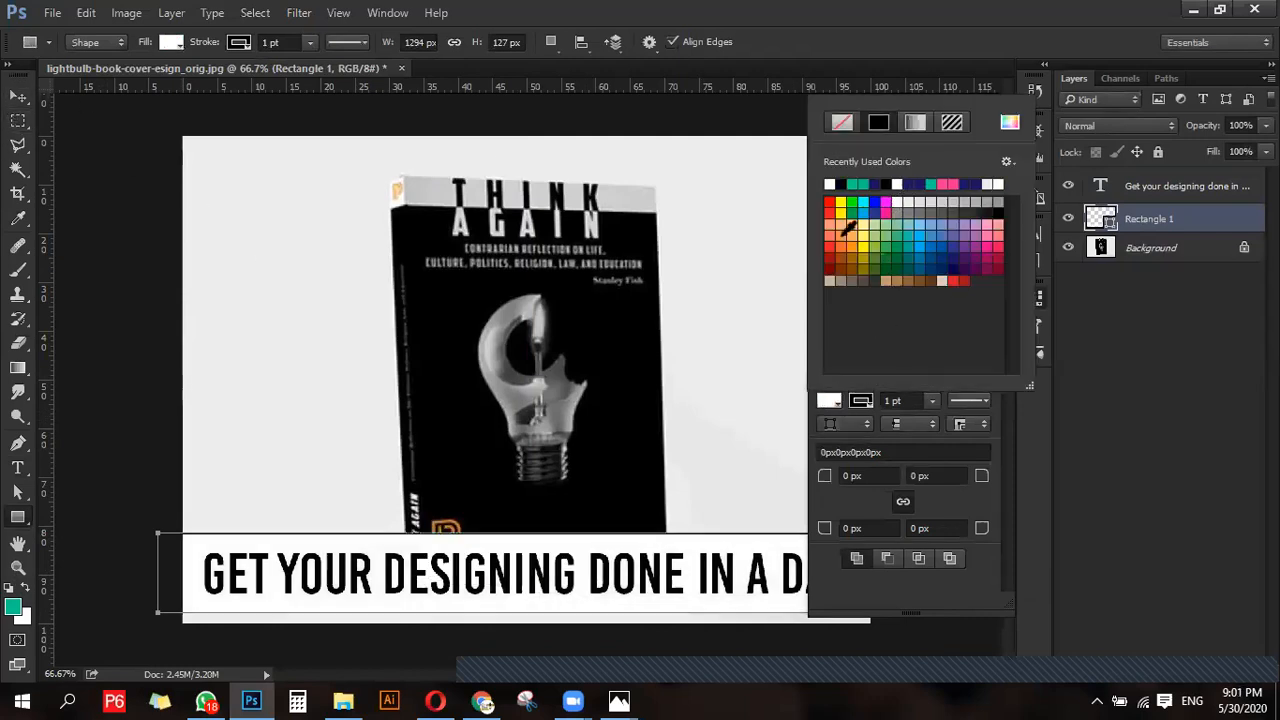
pyautogui.click(978, 502)
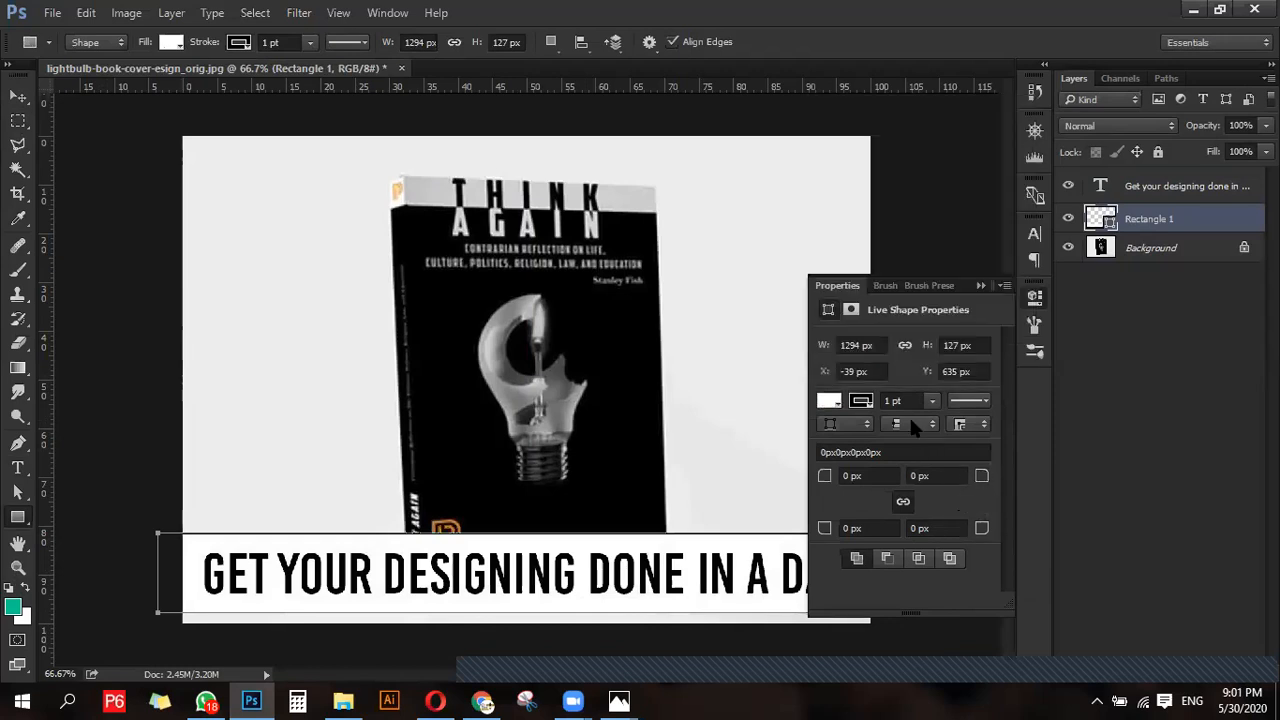
# - Remove the white rectangle's stroke and lower its layer opacity to 81%
pyautogui.click(862, 404)
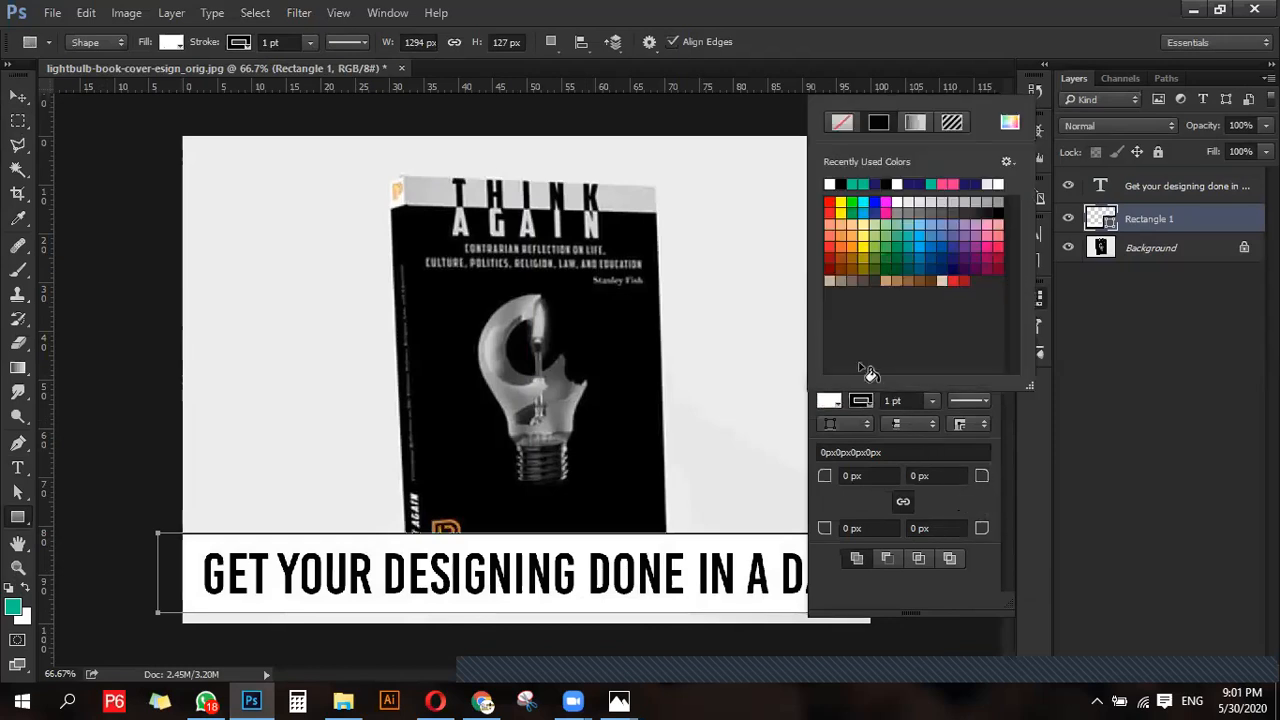
pyautogui.click(844, 123)
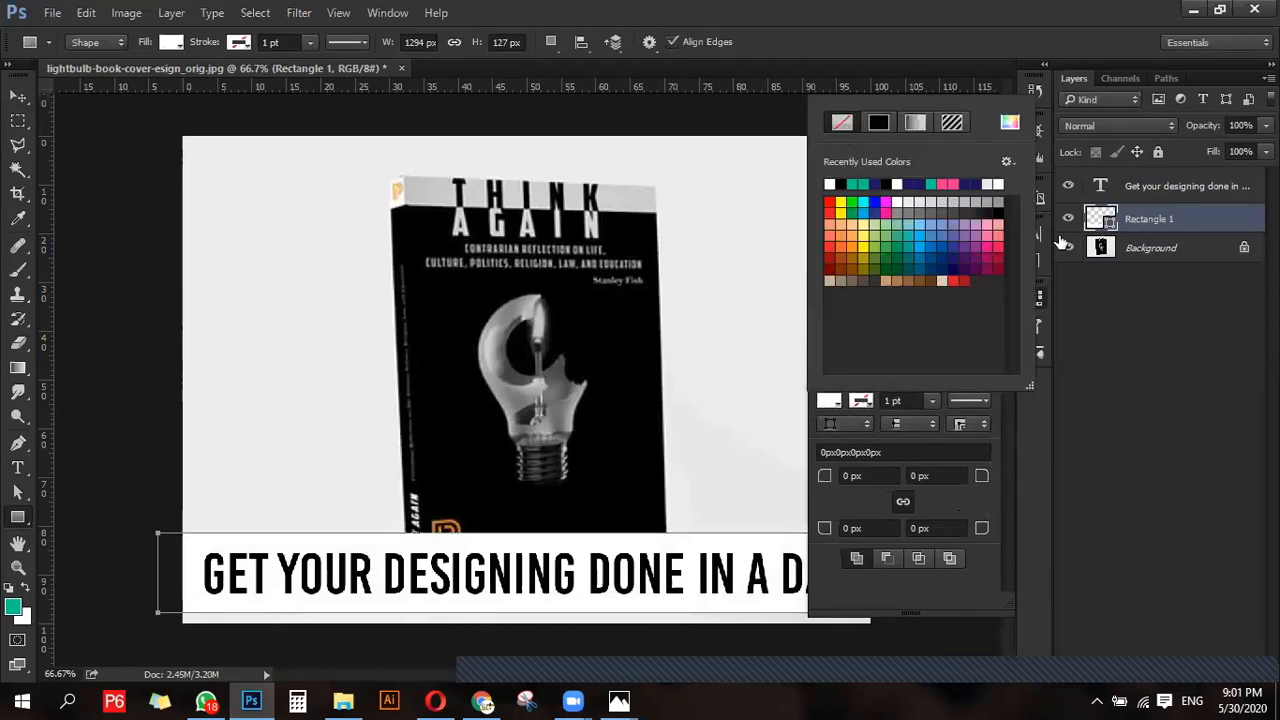
pyautogui.moveTo(1212, 125); pyautogui.dragTo(1197, 122)
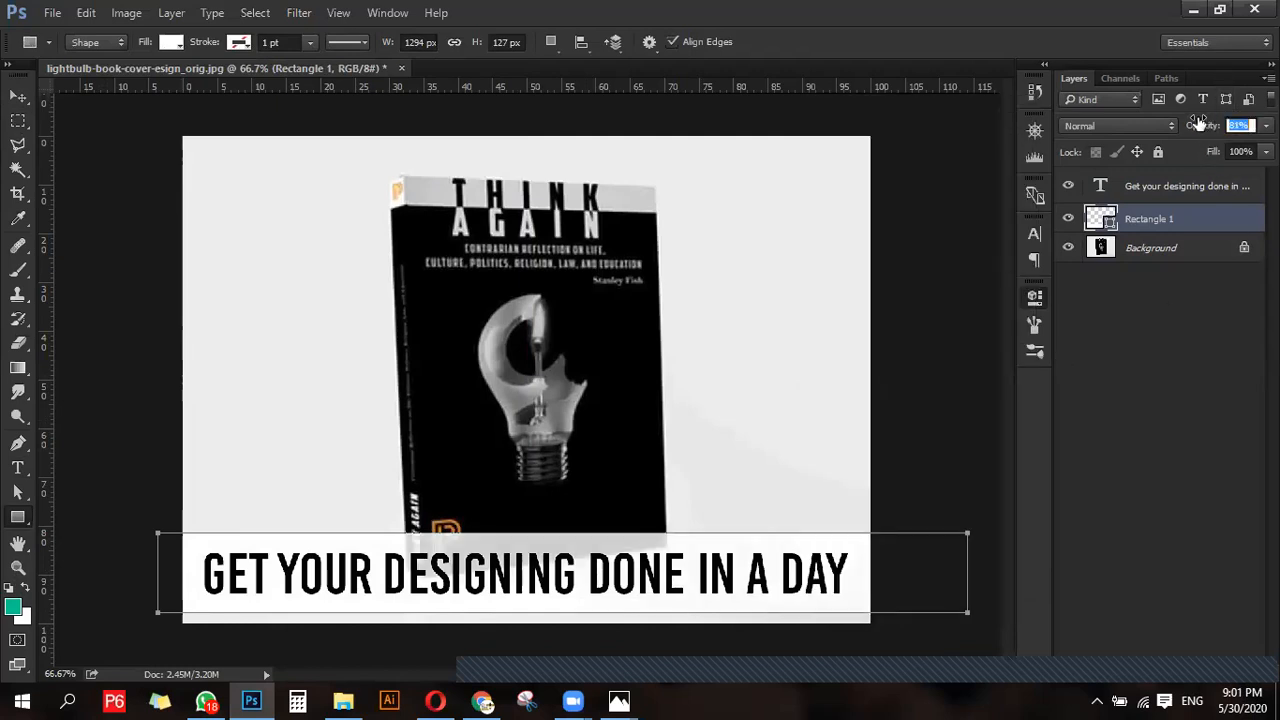
# - Add the text "5$" in the empty area to the left of the book
pyautogui.click(18, 96)
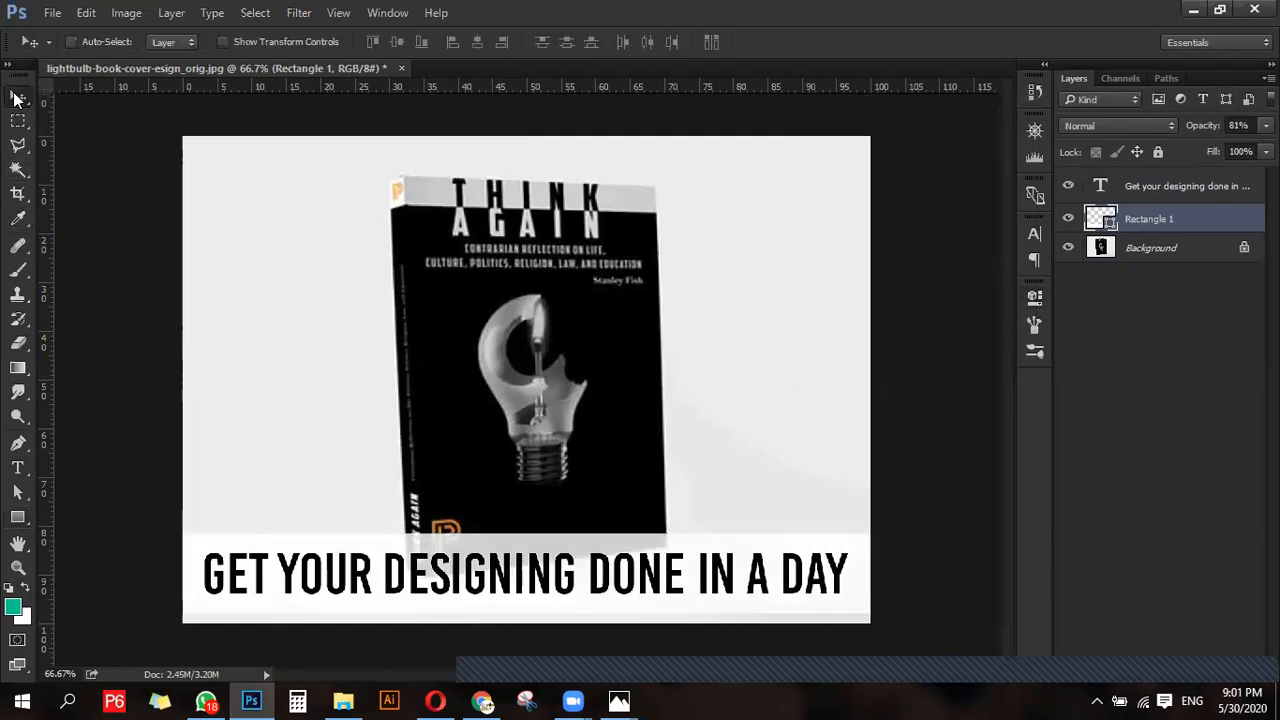
pyautogui.press('t')
pyautogui.click(292, 297)
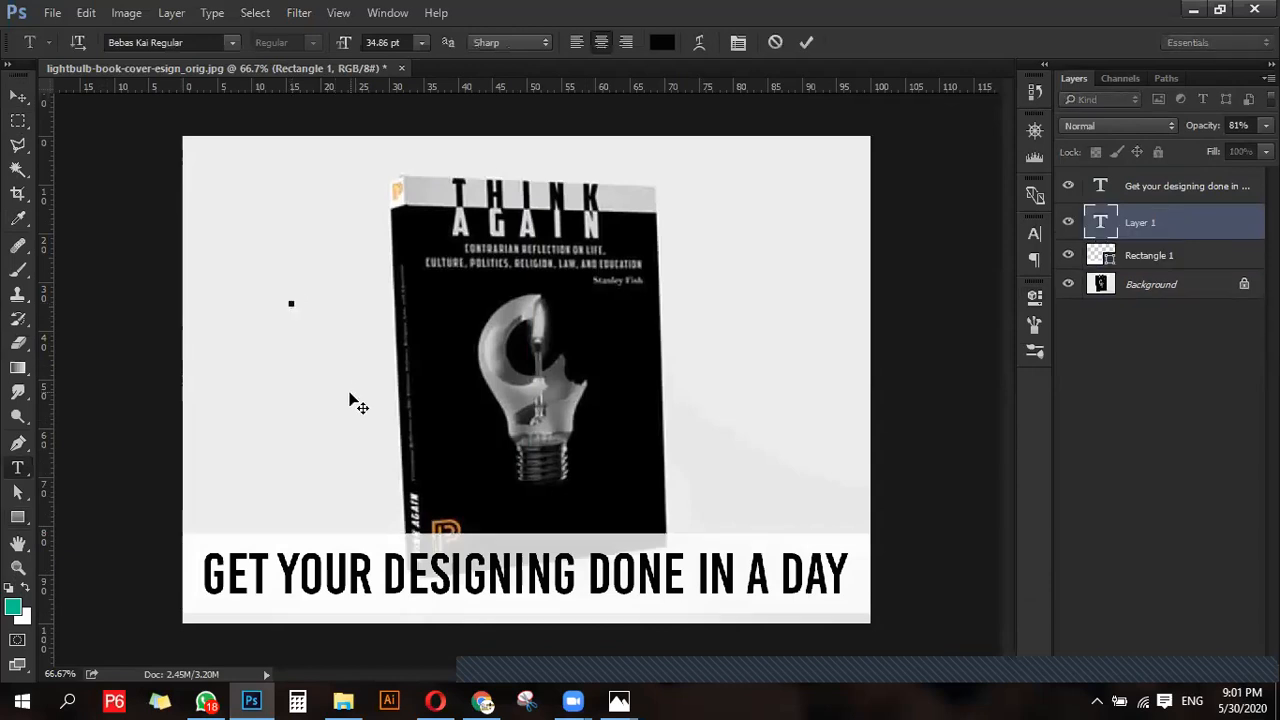
pyautogui.write('5$')
pyautogui.hotkey('ctrl', 'Return')
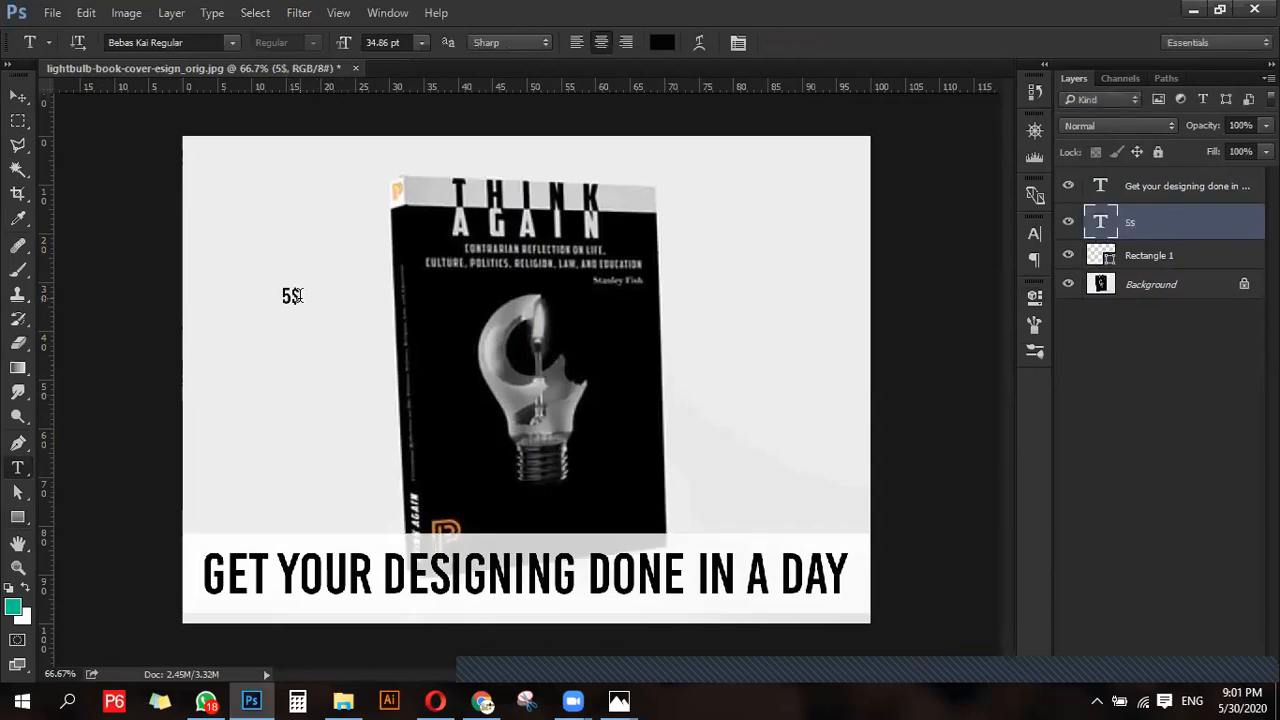
# - Add "GIG" as a second line under the "5$" text and set the text's leading to Auto
pyautogui.click(297, 295)
pyautogui.press('Return')
pyautogui.write('GIG')
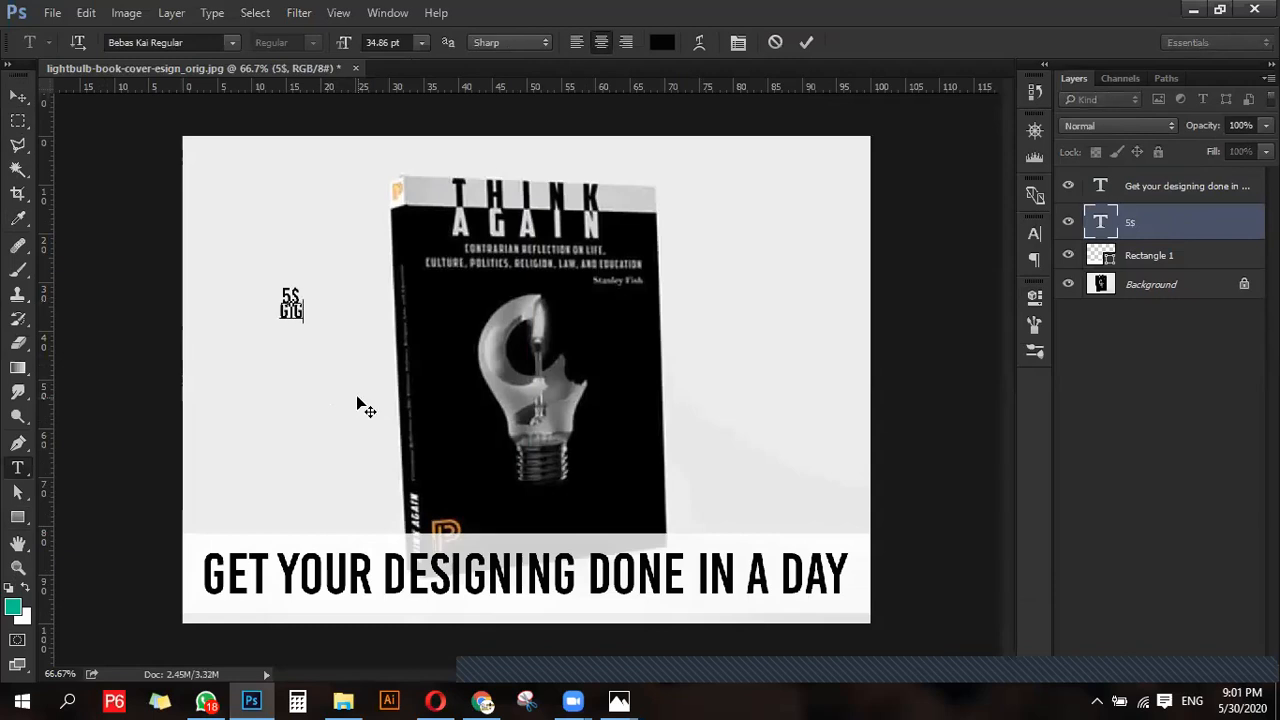
pyautogui.hotkey('ctrl', 'a')
pyautogui.hotkey('ctrl', 't')
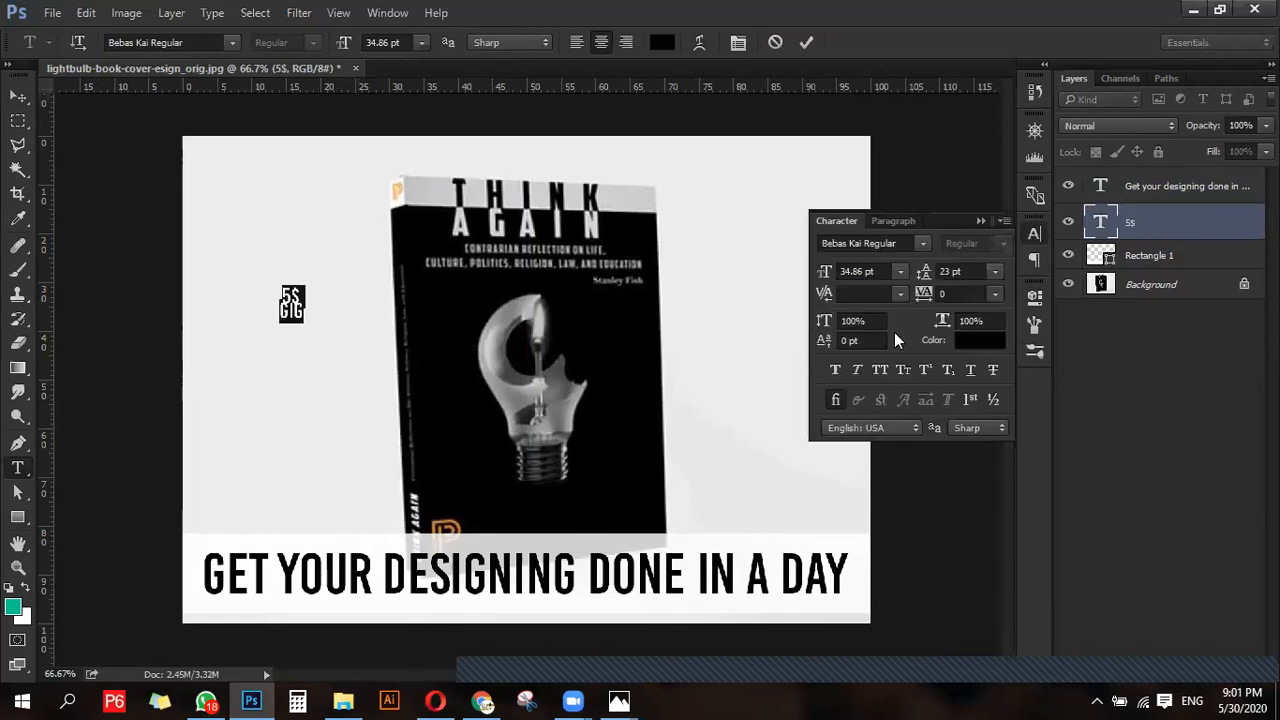
pyautogui.click(995, 272)
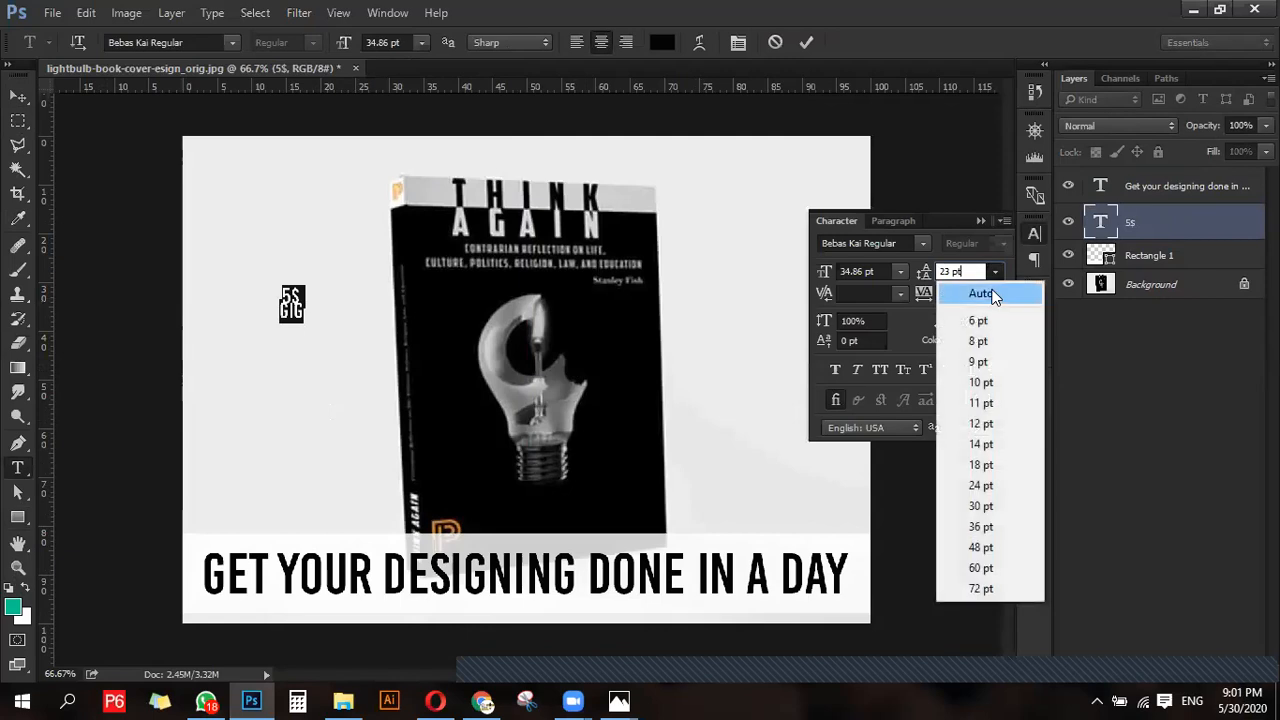
pyautogui.click(986, 289)
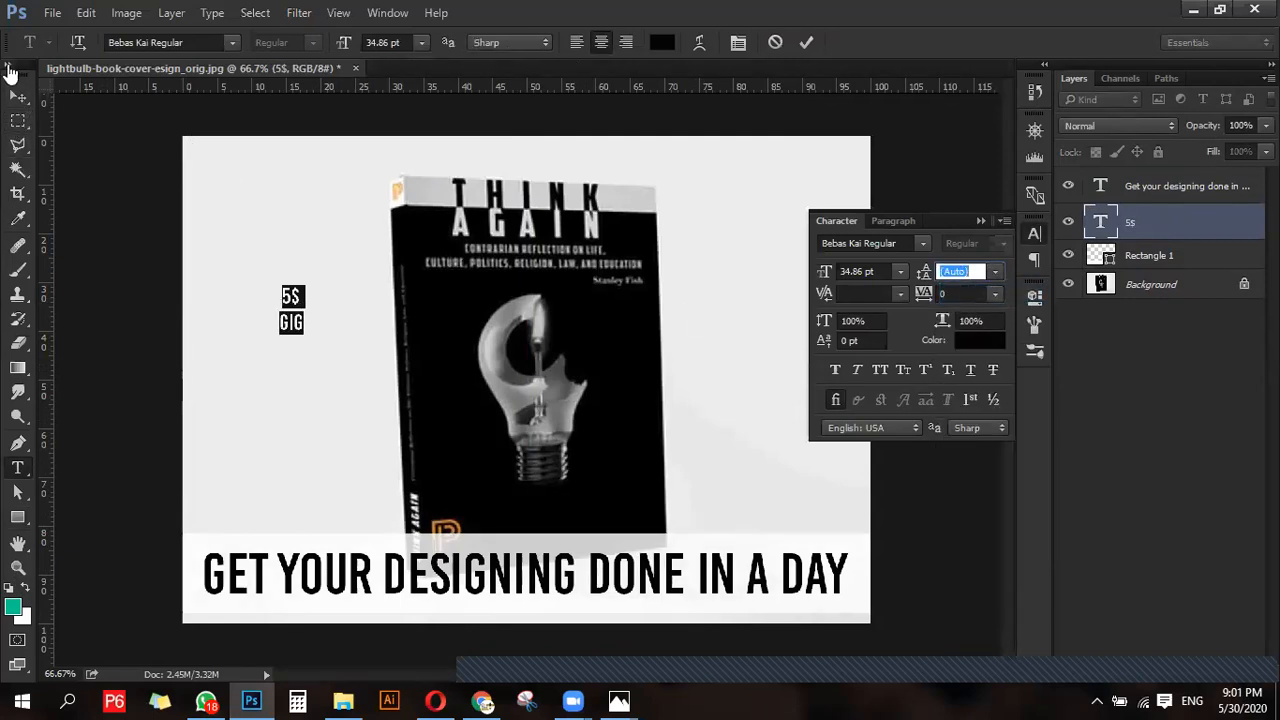
# - Enlarge the "5$ GIG" text with Free Transform and place it in the empty area to the right of the book
pyautogui.click(21, 101)
pyautogui.hotkey('ctrl', 't')
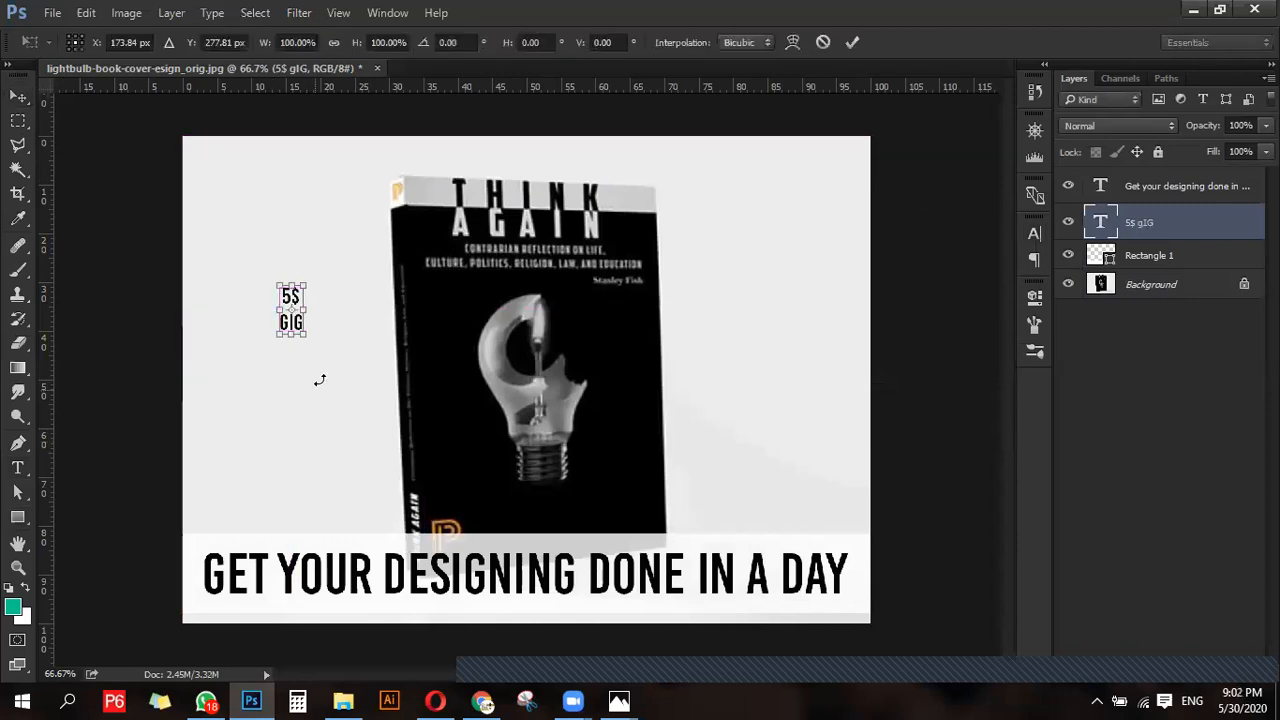
pyautogui.moveTo(307, 338); pyautogui.dragTo(825, 314)
pyautogui.press('Return')
# - Pick red as the foreground colour and apply it to the "5$ GIG" text
pyautogui.click(13, 607)
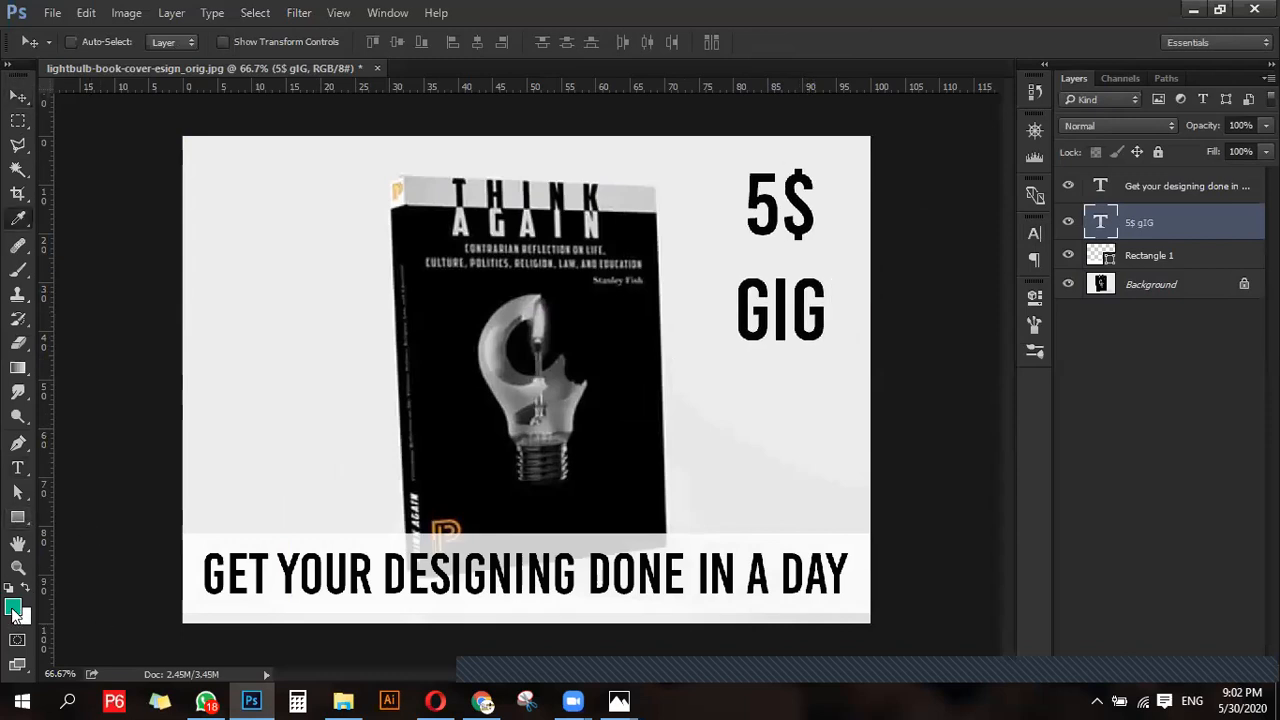
pyautogui.moveTo(981, 307)
pyautogui.mouseDown()
pyautogui.moveTo(1003, 176)
pyautogui.moveTo(1016, 171)
pyautogui.moveTo(986, 214)
pyautogui.moveTo(997, 217)
pyautogui.moveTo(967, 199)
pyautogui.mouseUp()
pyautogui.click(1029, 171)
pyautogui.click(1228, 159)
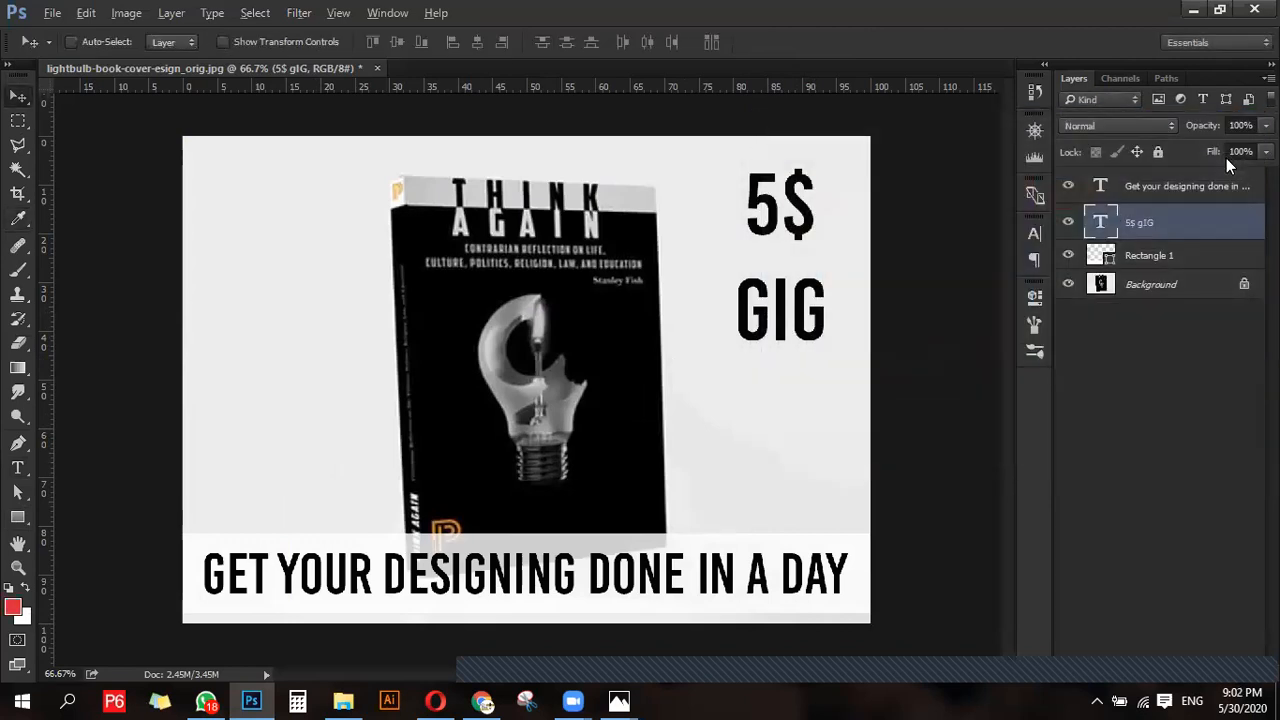
# - Tighten the line spacing of the "5$ GIG" text and reposition it near the image's upper right corner
pyautogui.moveTo(791, 322); pyautogui.dragTo(786, 362)
pyautogui.click(1035, 233)
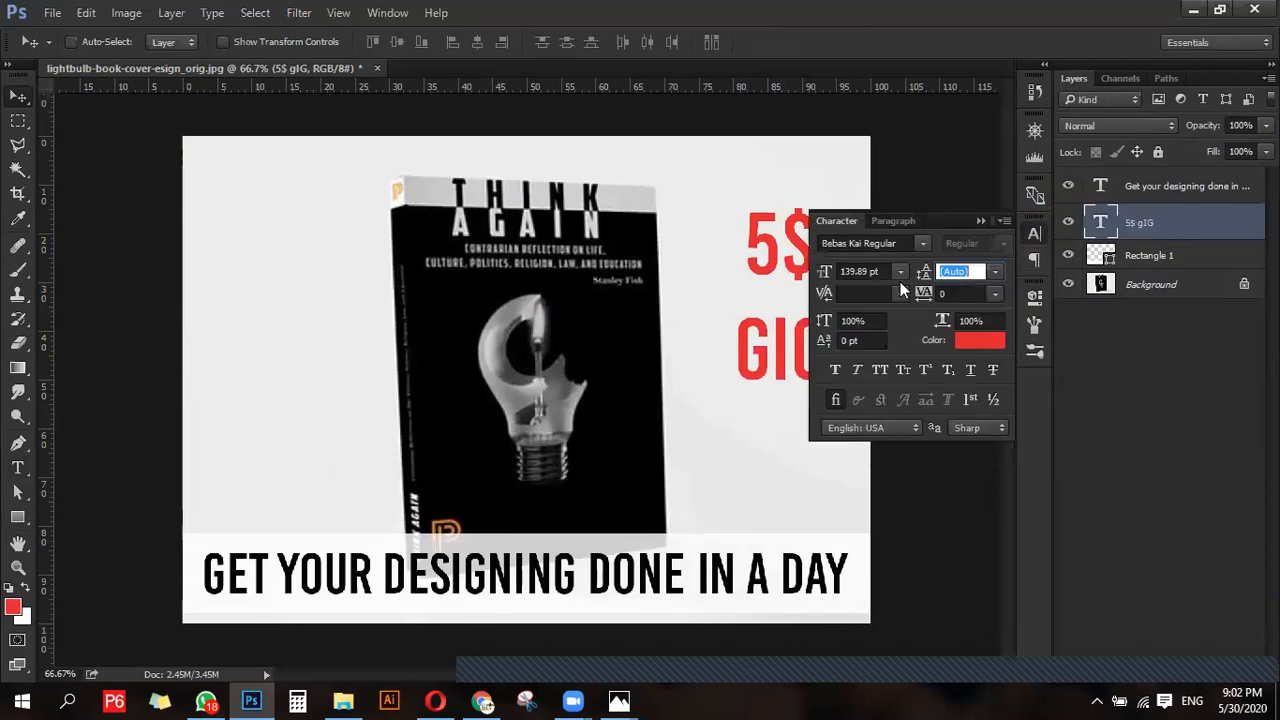
pyautogui.moveTo(933, 268); pyautogui.dragTo(932, 281)
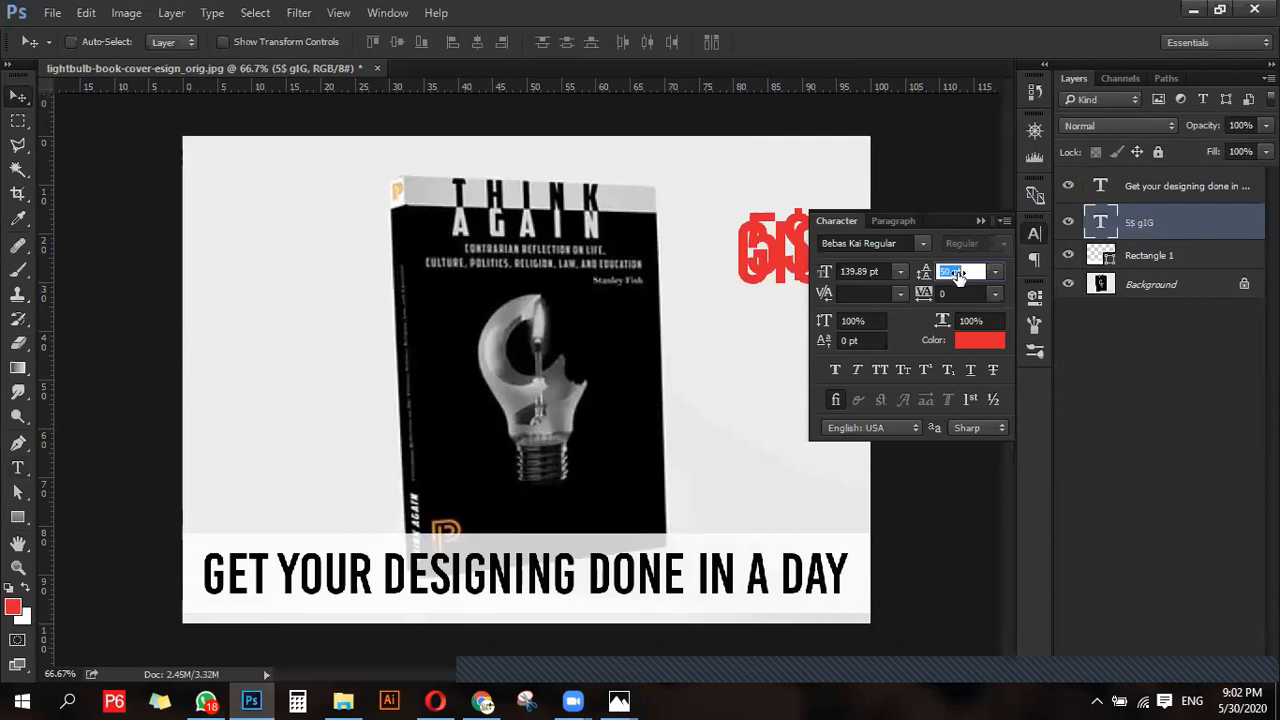
pyautogui.moveTo(958, 277); pyautogui.dragTo(1010, 279)
pyautogui.moveTo(921, 274); pyautogui.dragTo(941, 275)
pyautogui.click(980, 221)
pyautogui.moveTo(778, 342); pyautogui.dragTo(777, 292)
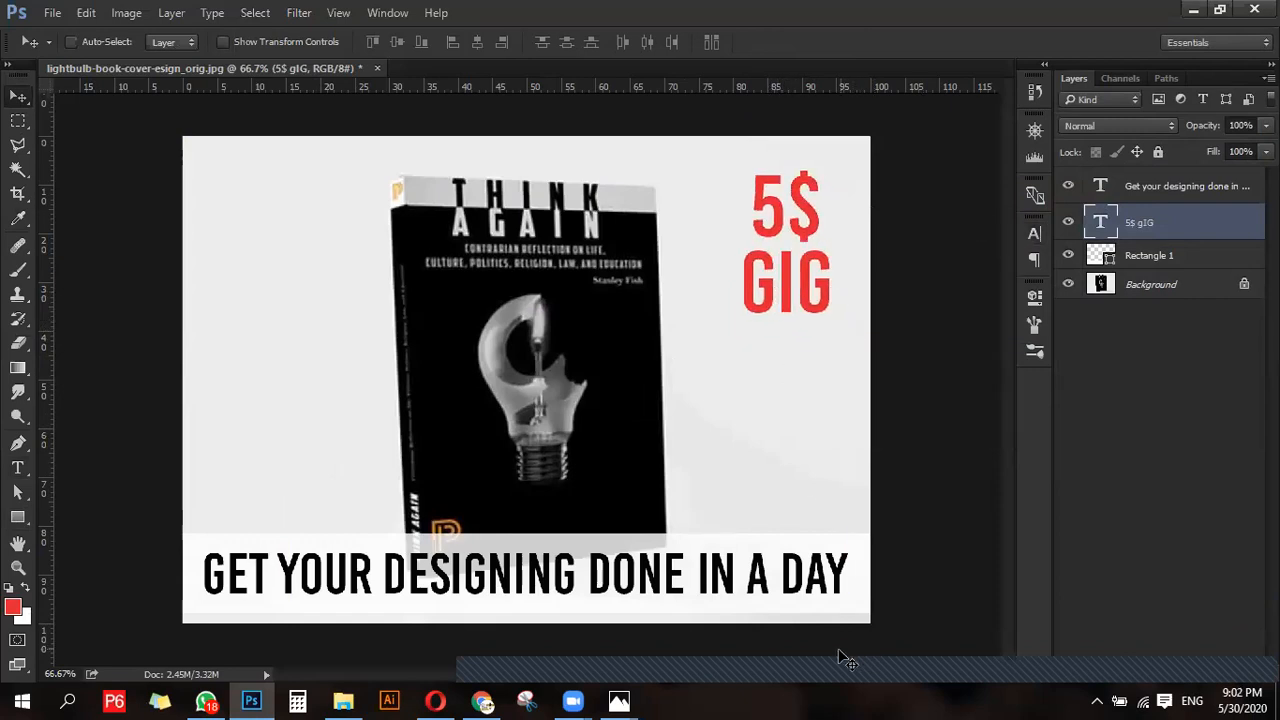
# - Save the finished image to the Desktop as a JPEG named lightbulb-book-cover-esign_orig
pyautogui.hotkey('ctrl', 'shift', 's')
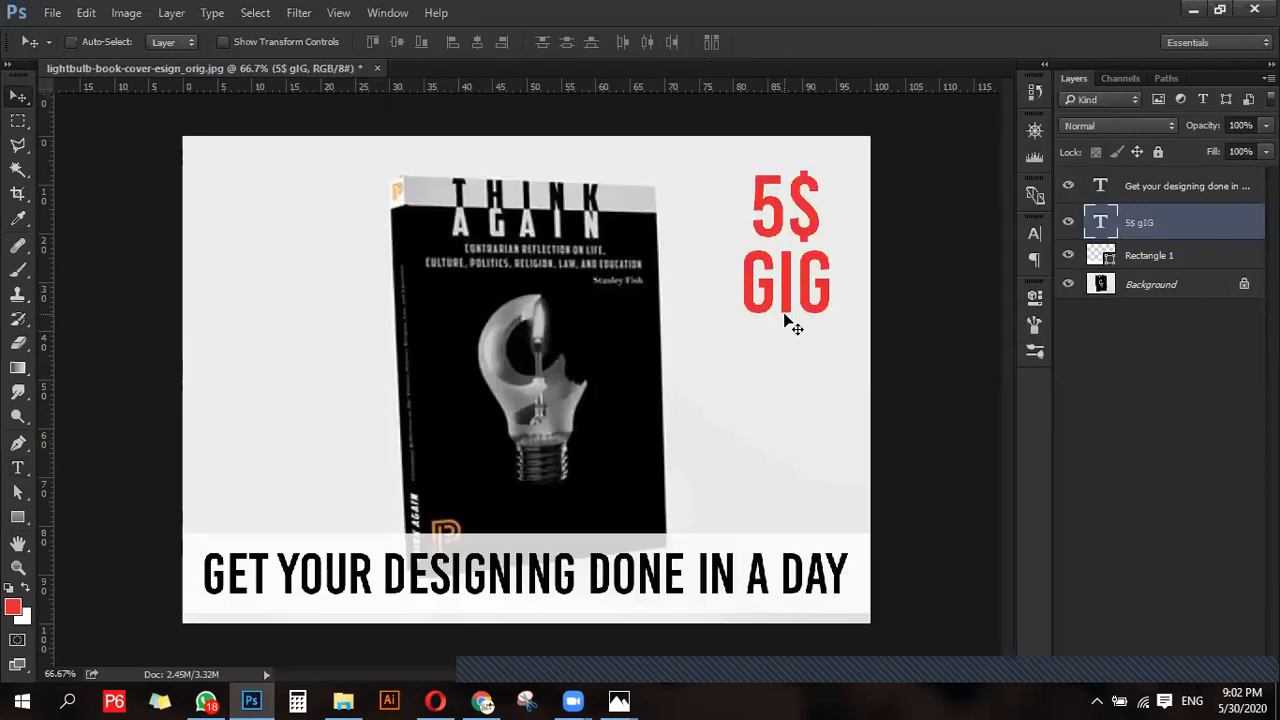
pyautogui.moveTo(773, 294)
pyautogui.mouseDown()
pyautogui.moveTo(771, 320)
pyautogui.moveTo(772, 297)
pyautogui.mouseUp()
pyautogui.press('ctrl')
pyautogui.hotkey('ctrl', 'shift', 's')
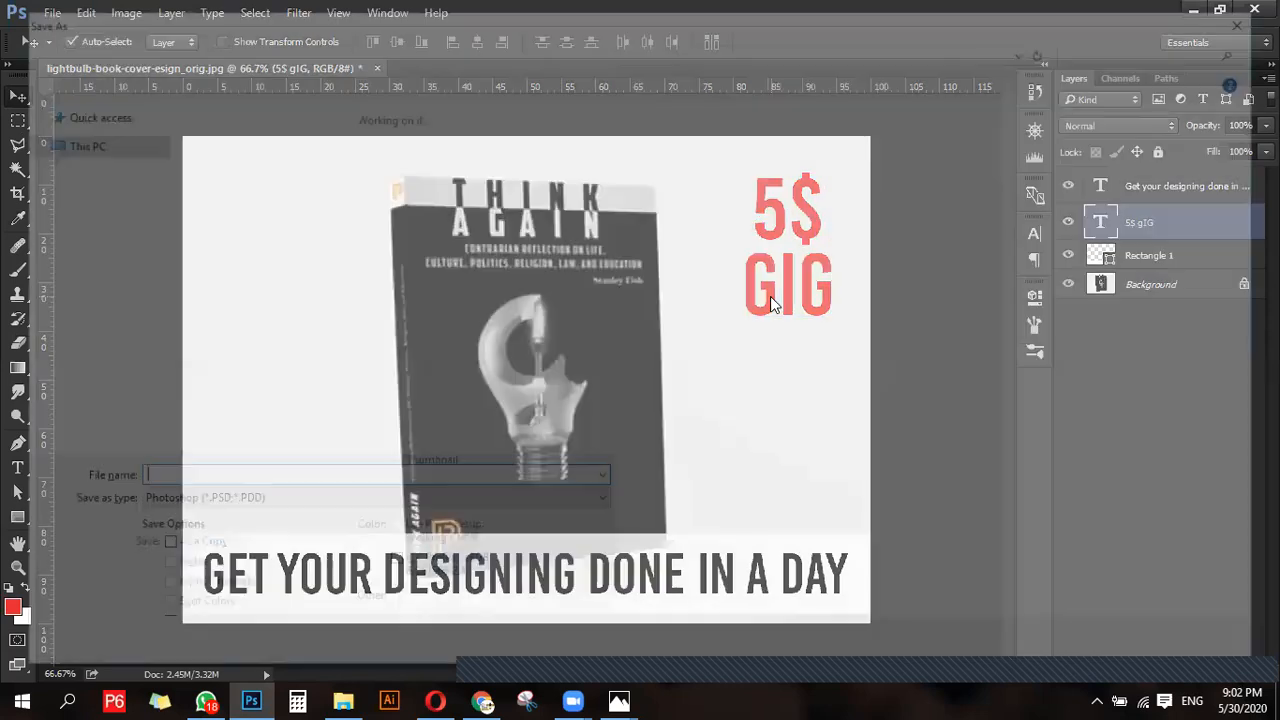
pyautogui.press('j')
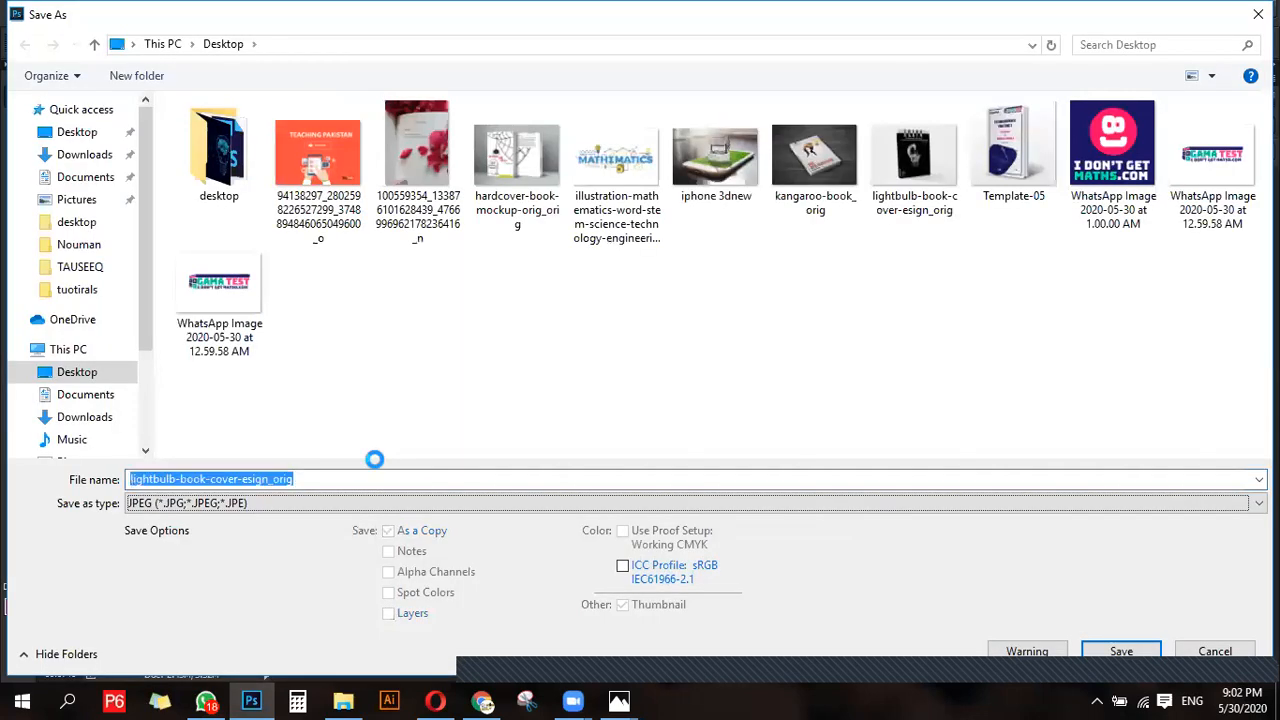
pyautogui.press('Return')
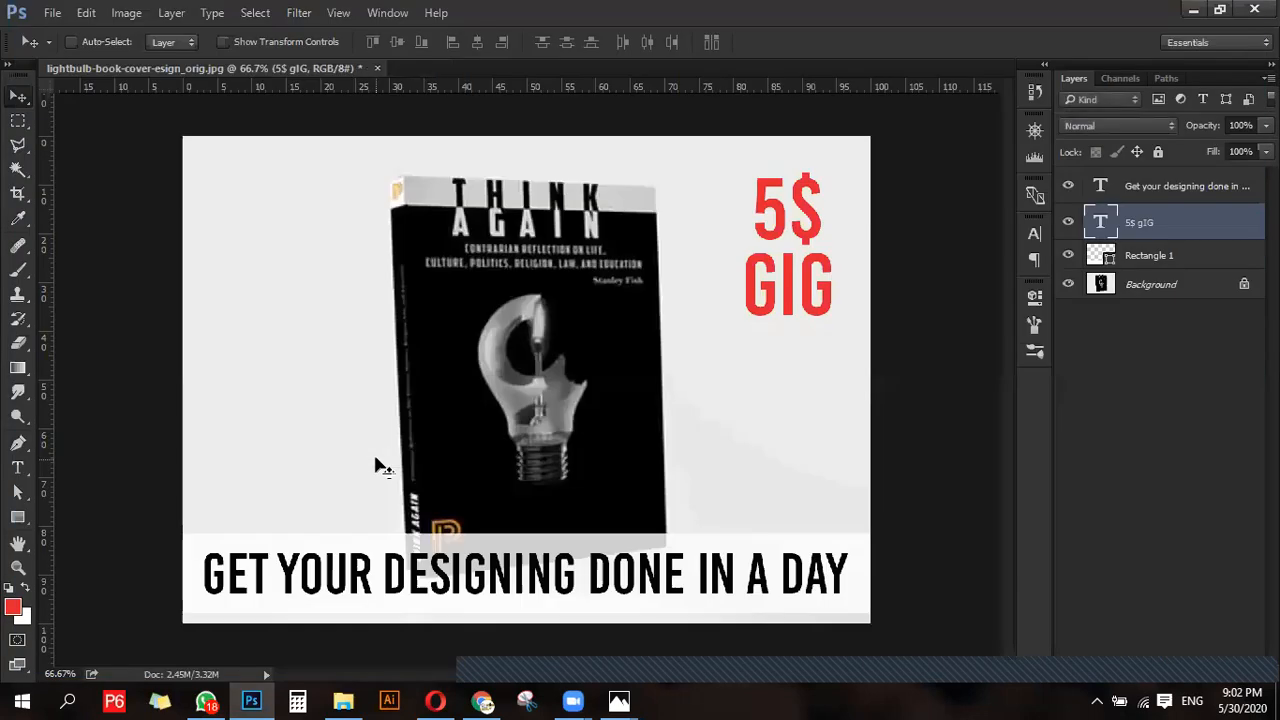
pyautogui.press('ctrl')
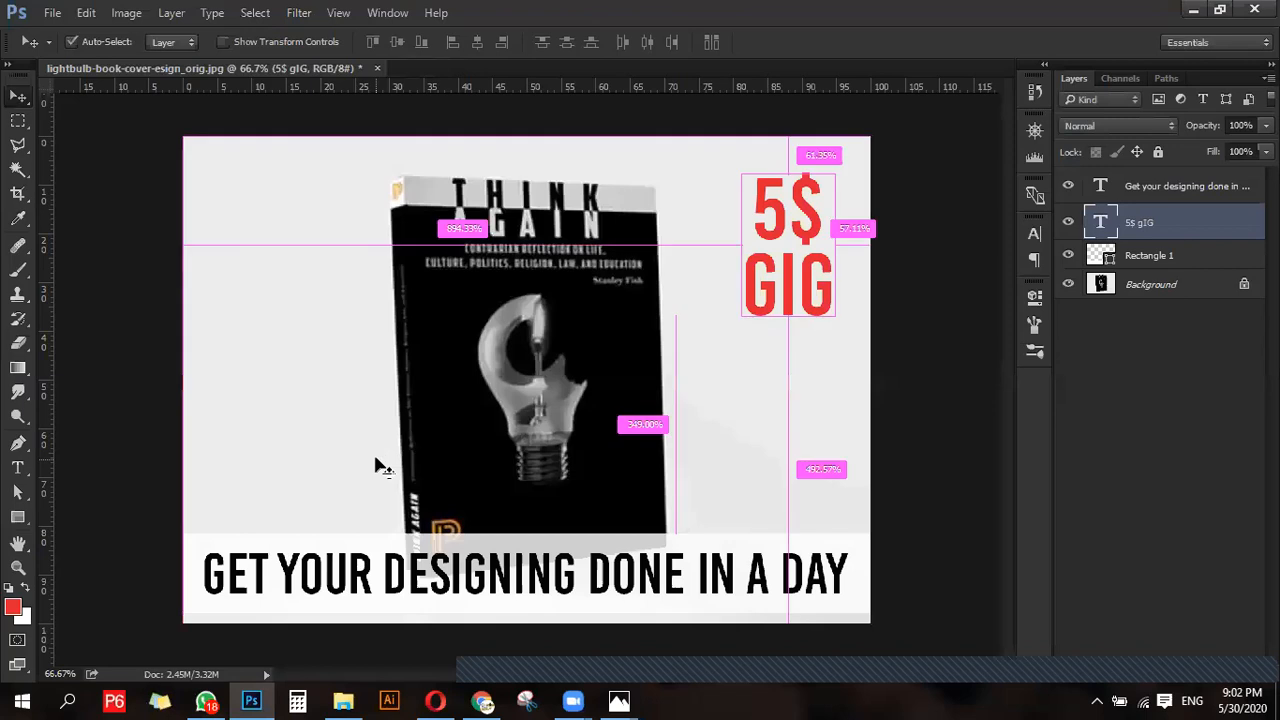
# - Switch to the Fiverr gig gallery in Chrome and upload lightbulb-book-cover-esign_orig from the Desktop as the first gig photo
pyautogui.press('super+d')
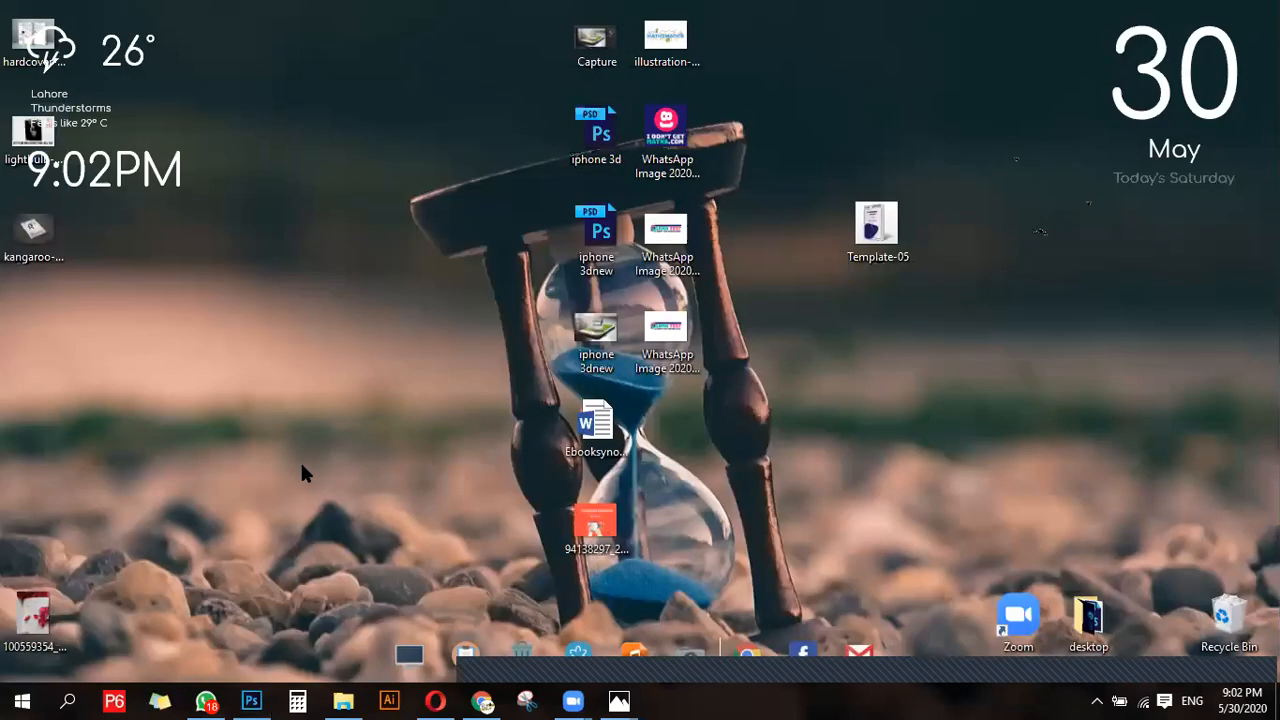
pyautogui.click(482, 701)
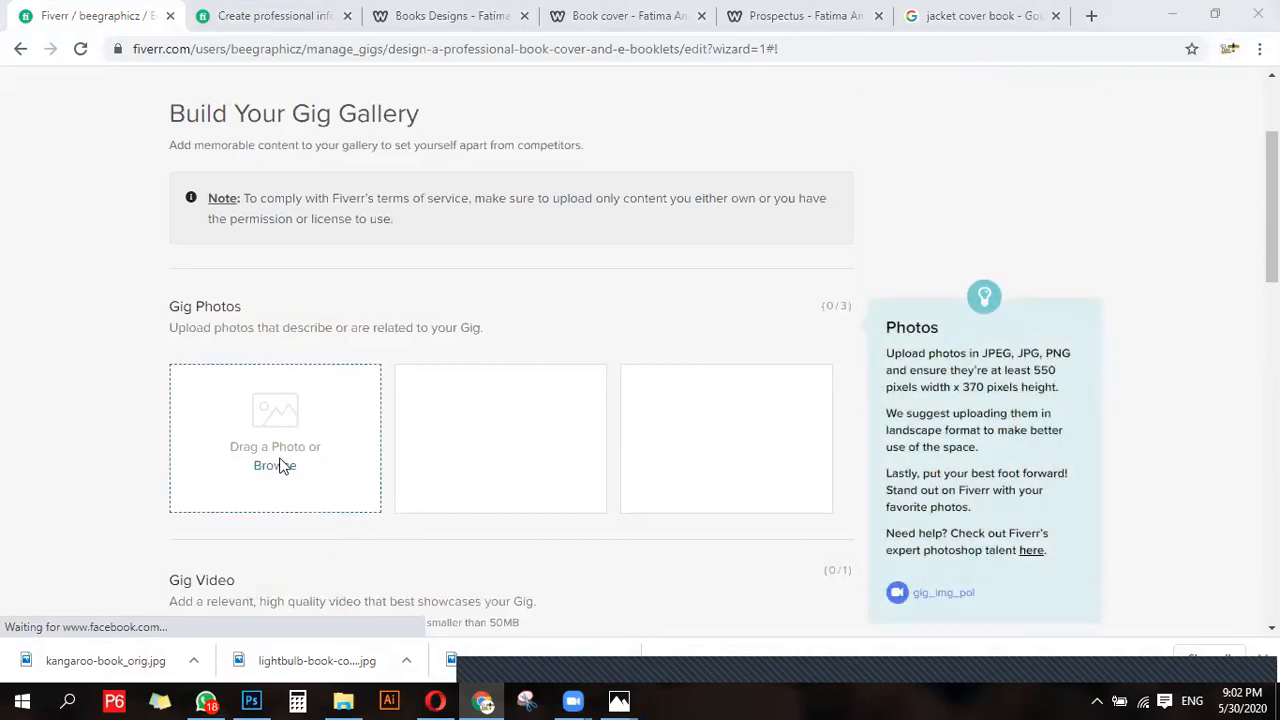
pyautogui.click(275, 465)
pyautogui.click(598, 138)
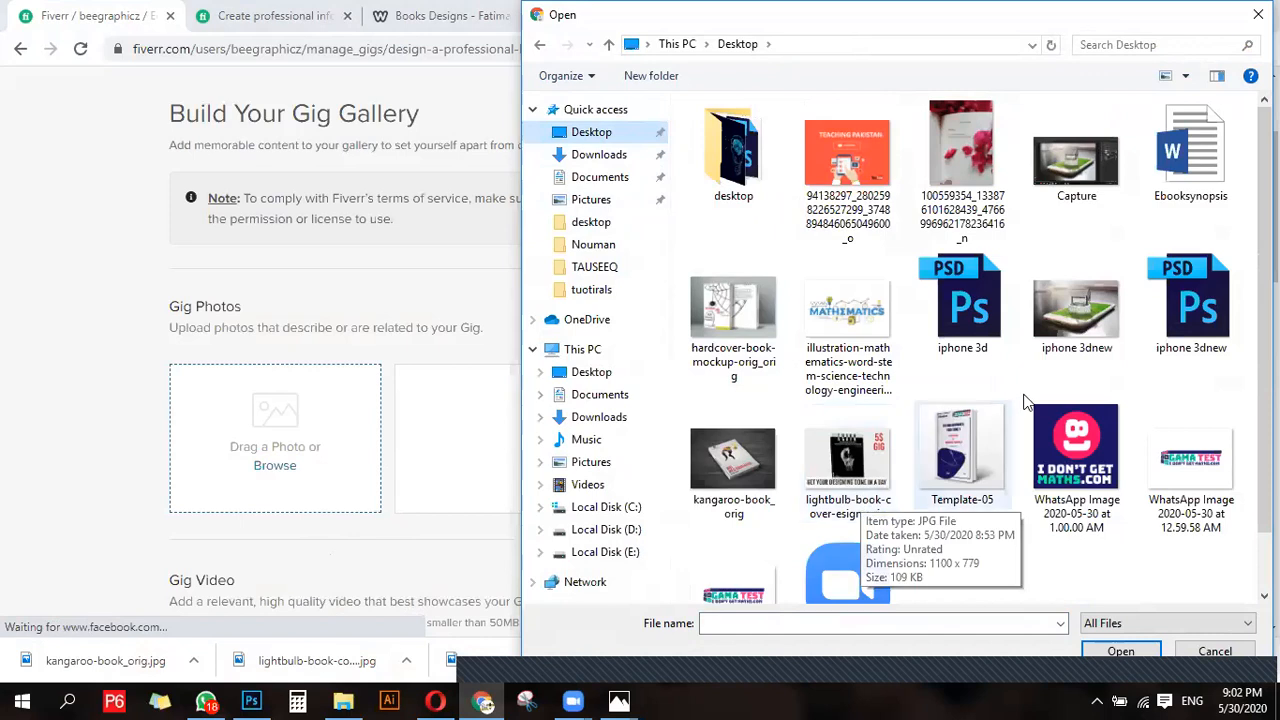
pyautogui.scroll(-1, 1015, 500)
pyautogui.scroll(1, 828, 508)
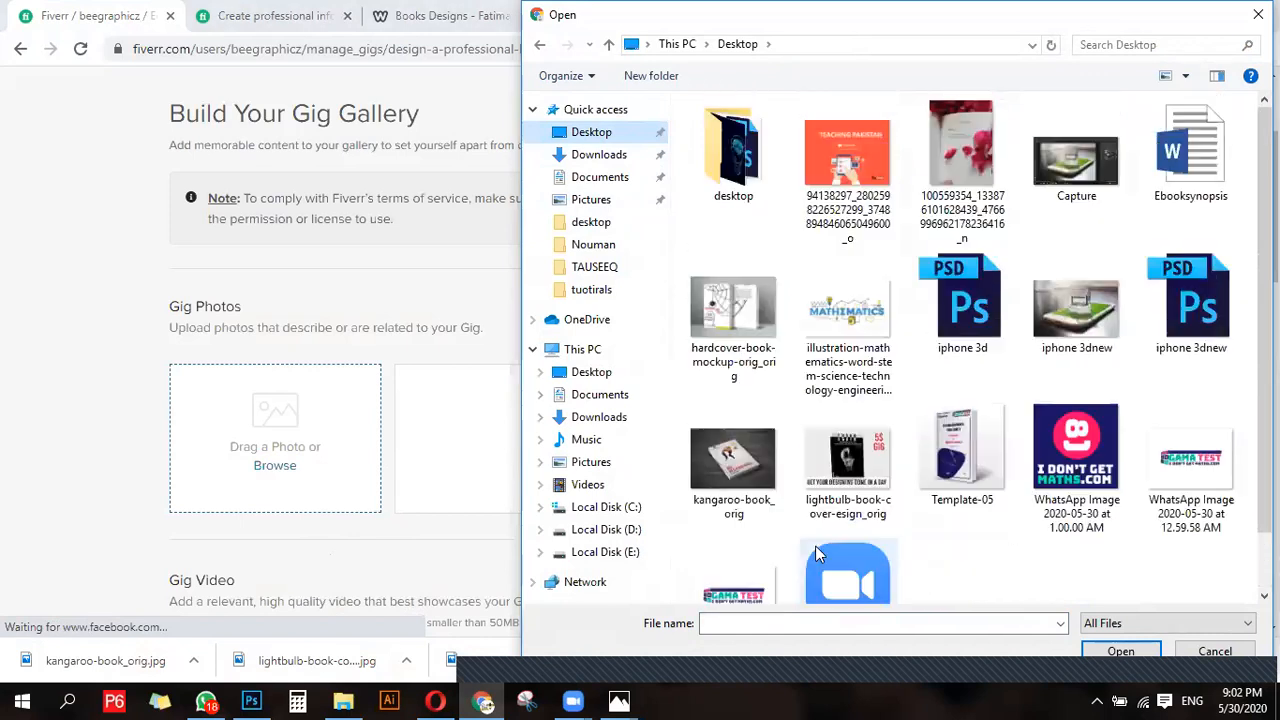
pyautogui.doubleClick(849, 470)
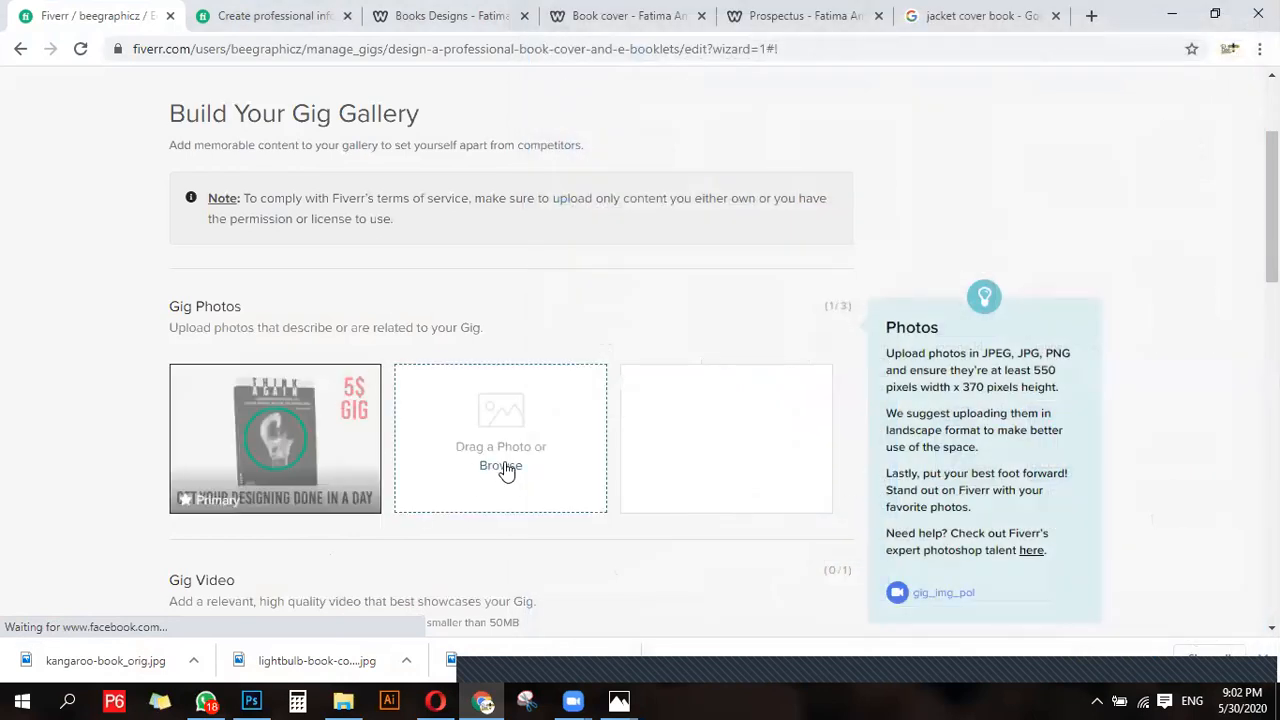
# - Upload hardcover-book-mockup-orig_orig and kangaroo-book_orig as the second and third gig photos
pyautogui.click(504, 465)
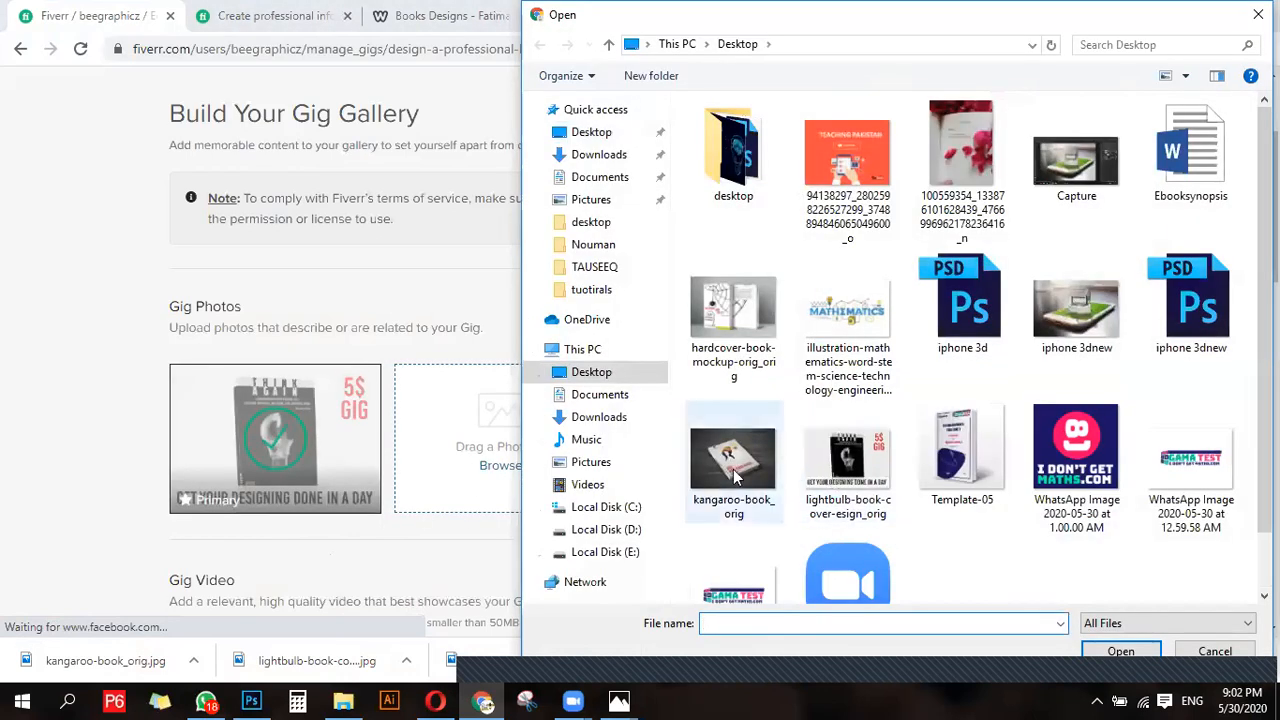
pyautogui.doubleClick(730, 330)
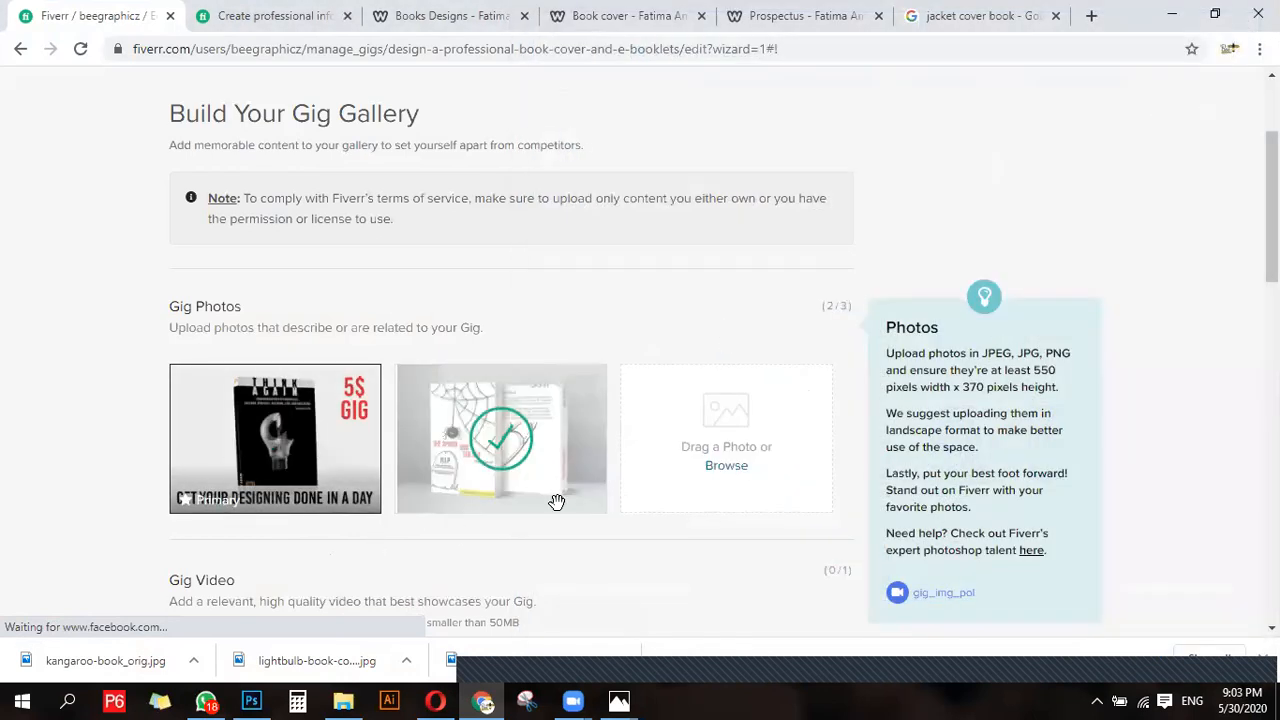
pyautogui.click(724, 467)
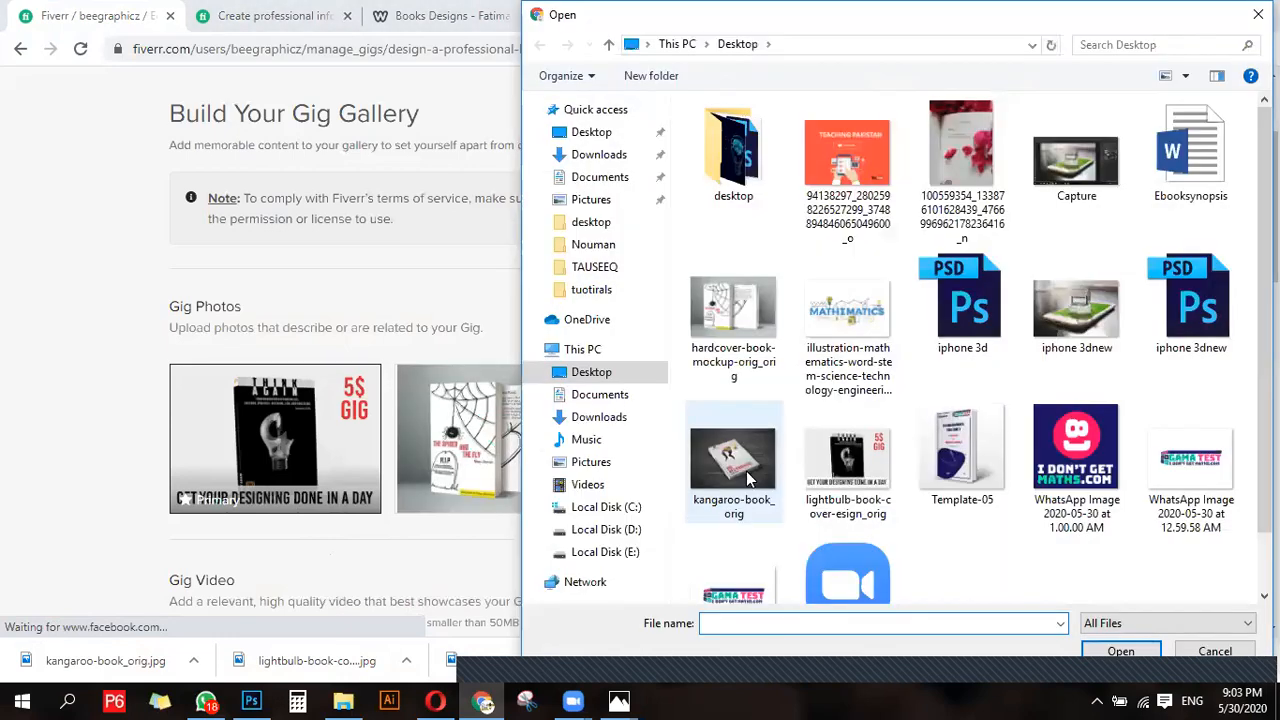
pyautogui.doubleClick(745, 470)
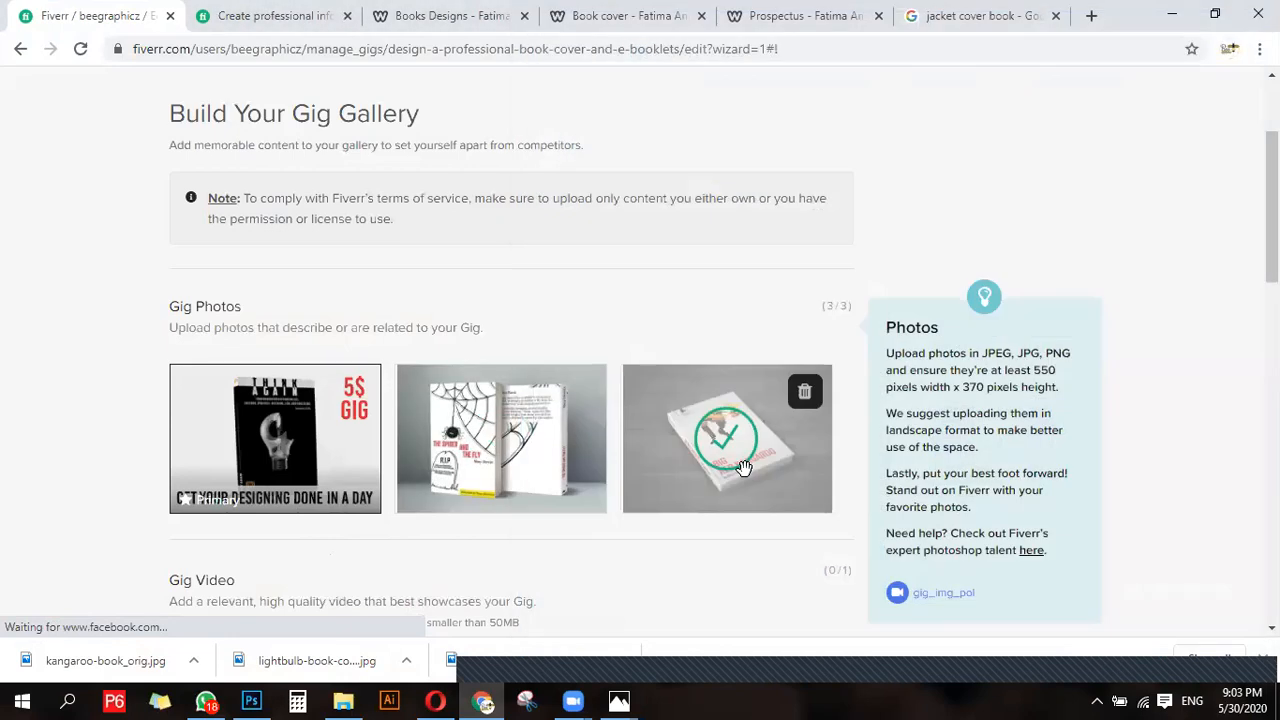
# - Review the uploaded gig photos and the optional video, PDF and declaration sections of the gallery page
pyautogui.scroll(-5, 643, 529)
pyautogui.scroll(1, 643, 546)
pyautogui.scroll(3, 640, 552)
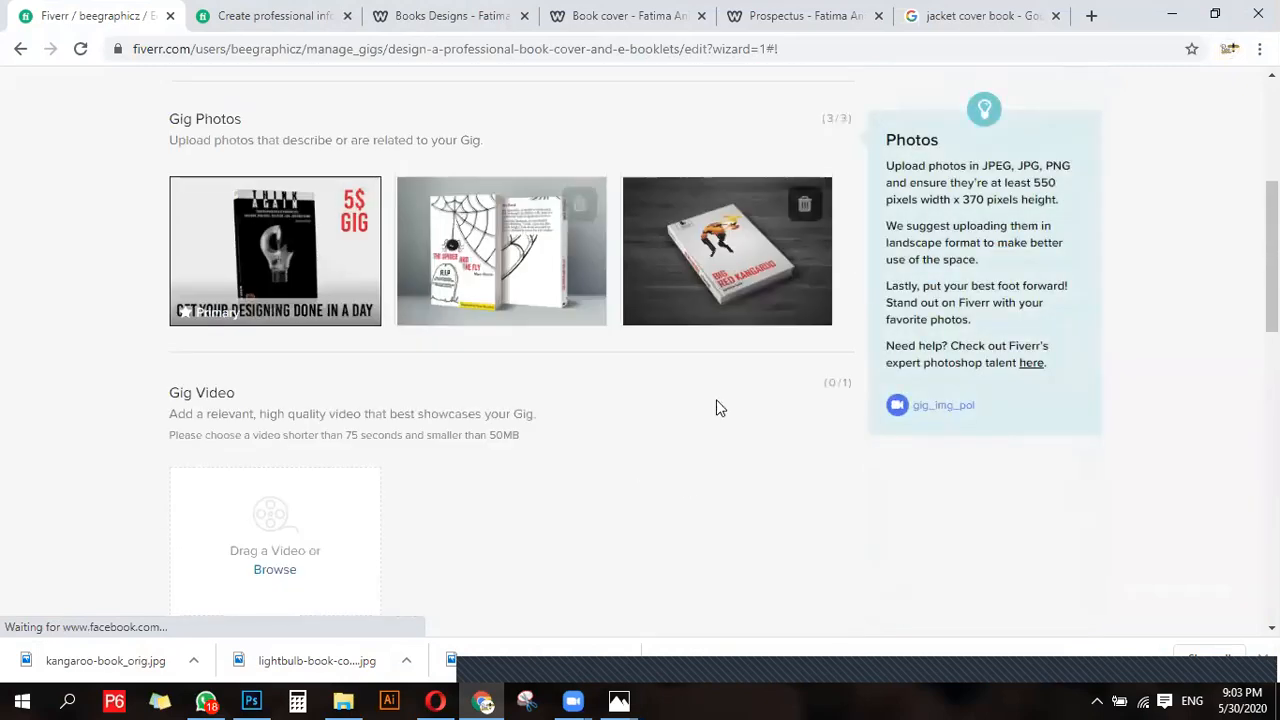
pyautogui.scroll(1, 497, 540)
pyautogui.scroll(-3, 497, 540)
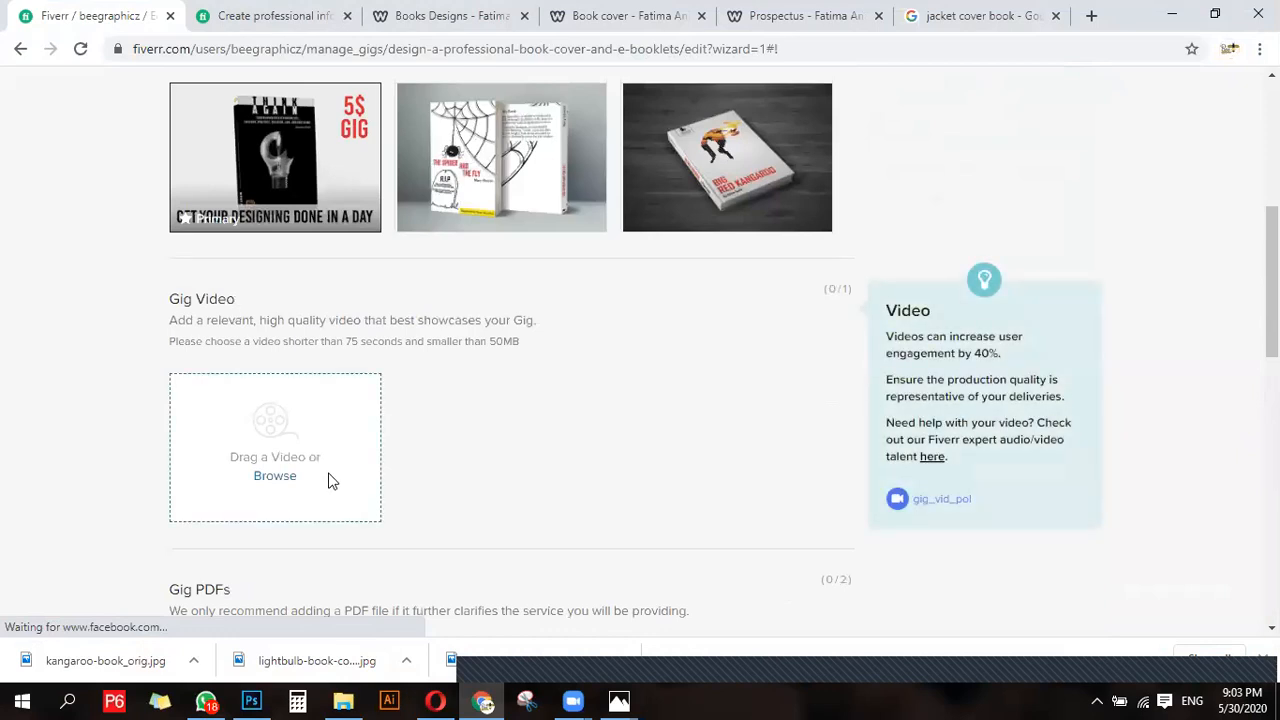
pyautogui.scroll(2, 326, 480)
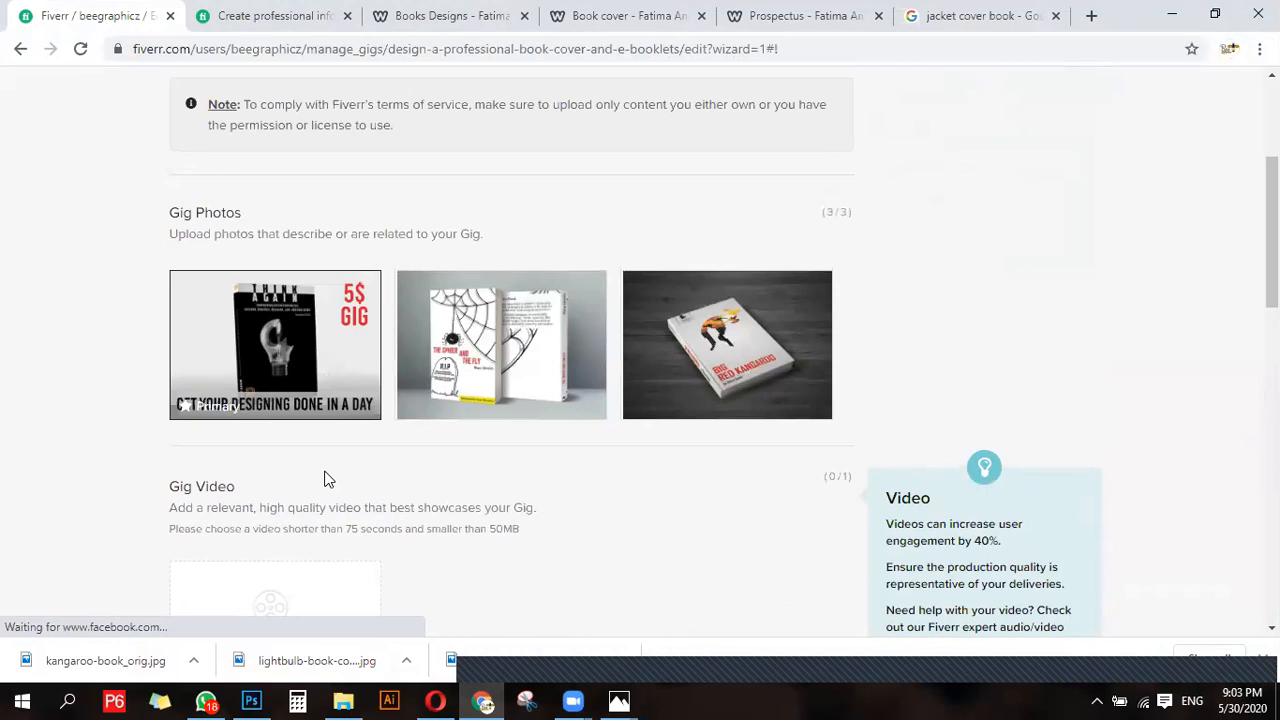
pyautogui.scroll(-5, 350, 486)
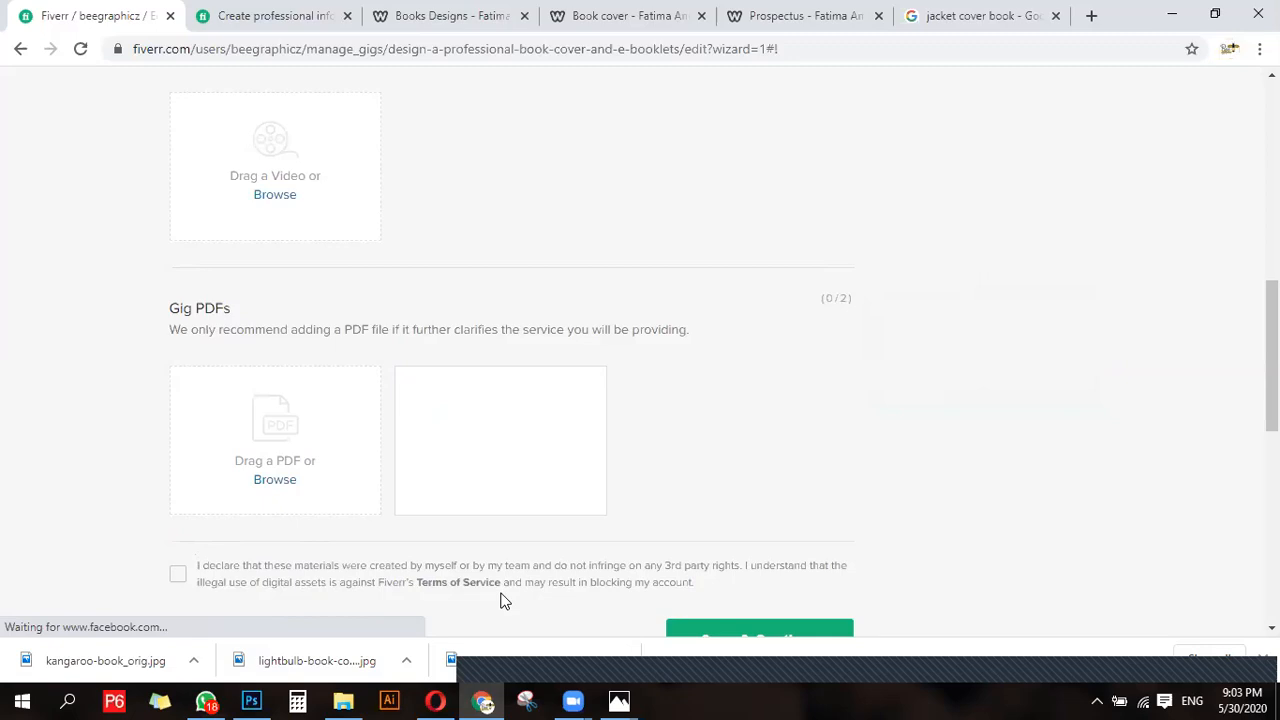
pyautogui.scroll(5, 505, 598)
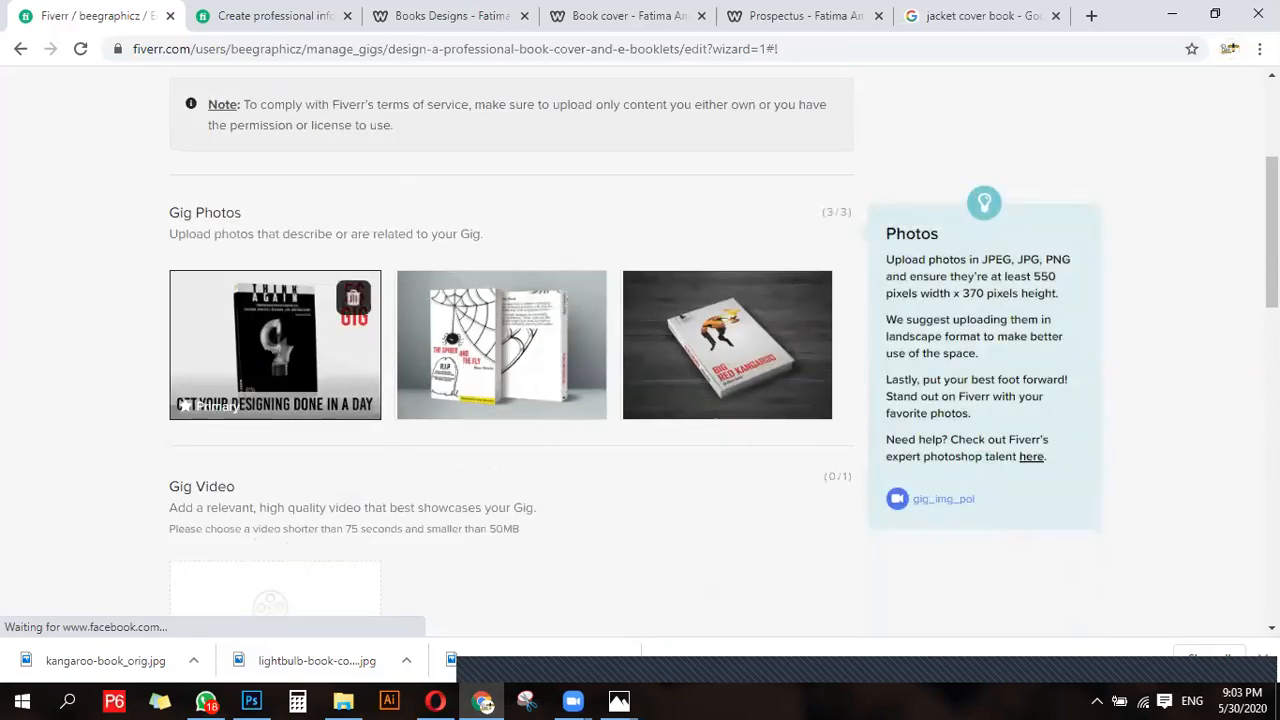
pyautogui.scroll(-5, 352, 434)
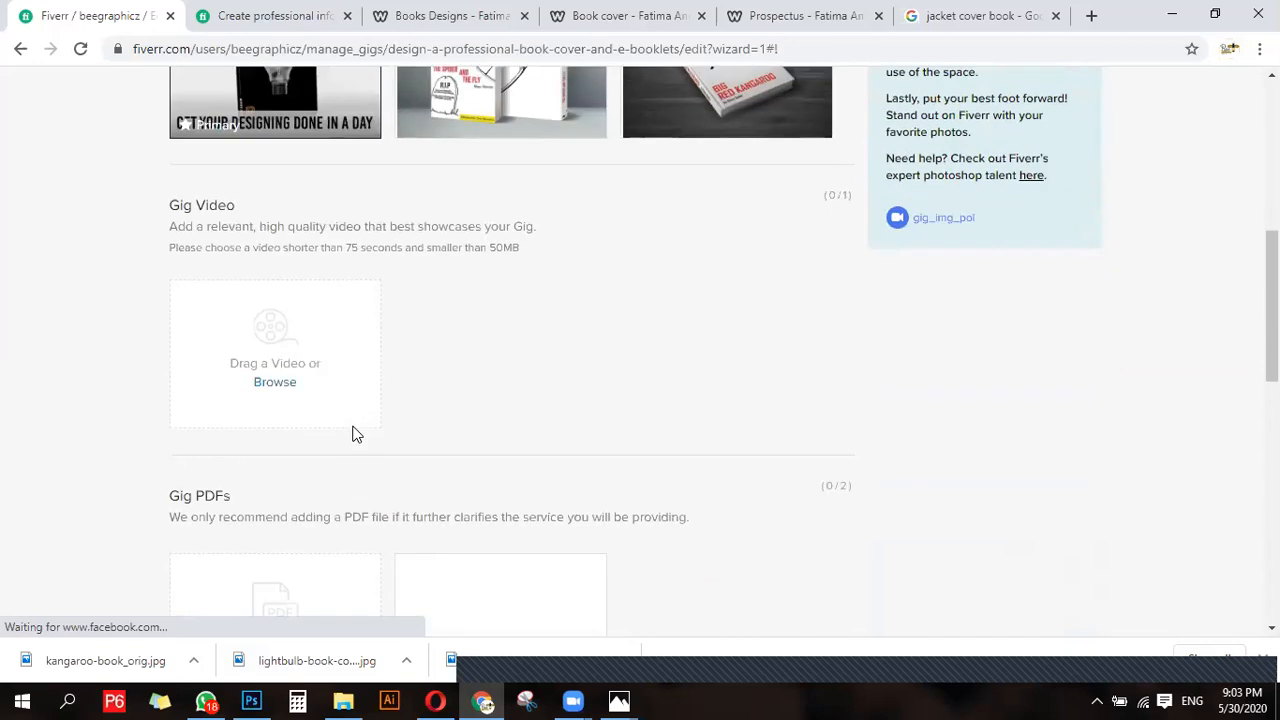
pyautogui.scroll(-2, 352, 434)
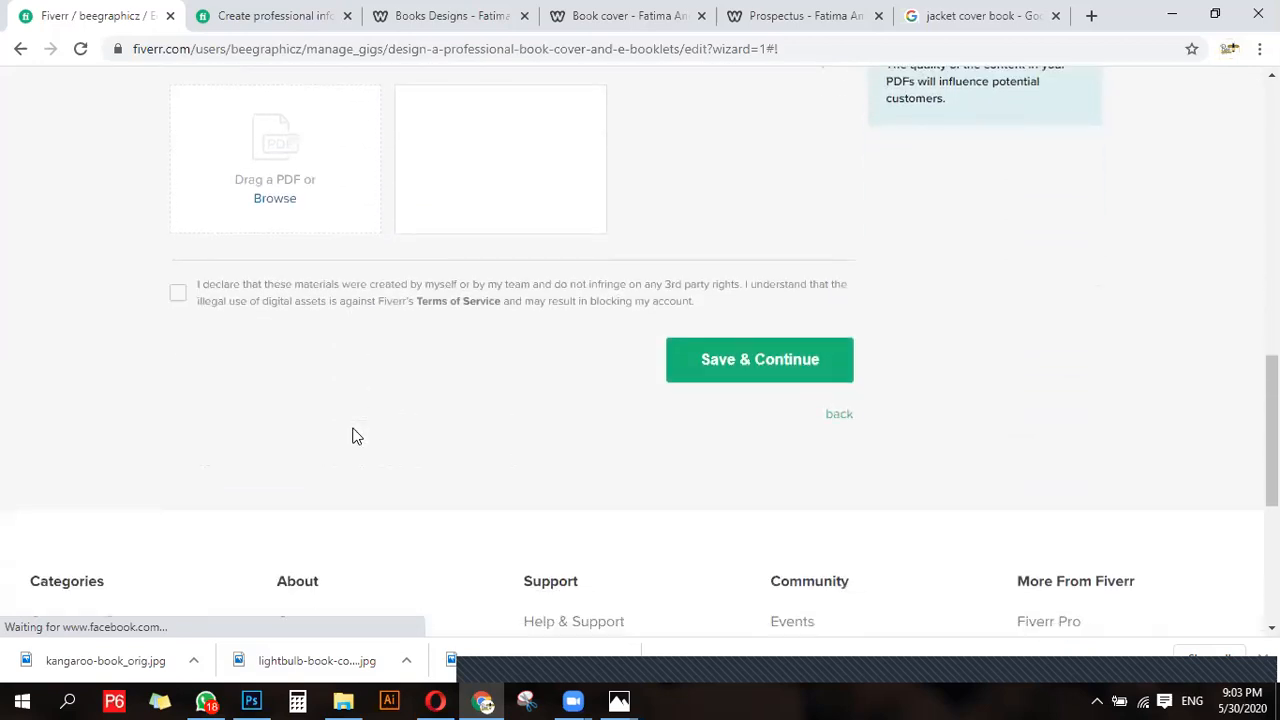
pyautogui.scroll(4, 199, 308)
pyautogui.scroll(-4, 197, 424)
# - Accept the declaration of ownership for the materials, save the gallery and publish the gig
pyautogui.click(177, 295)
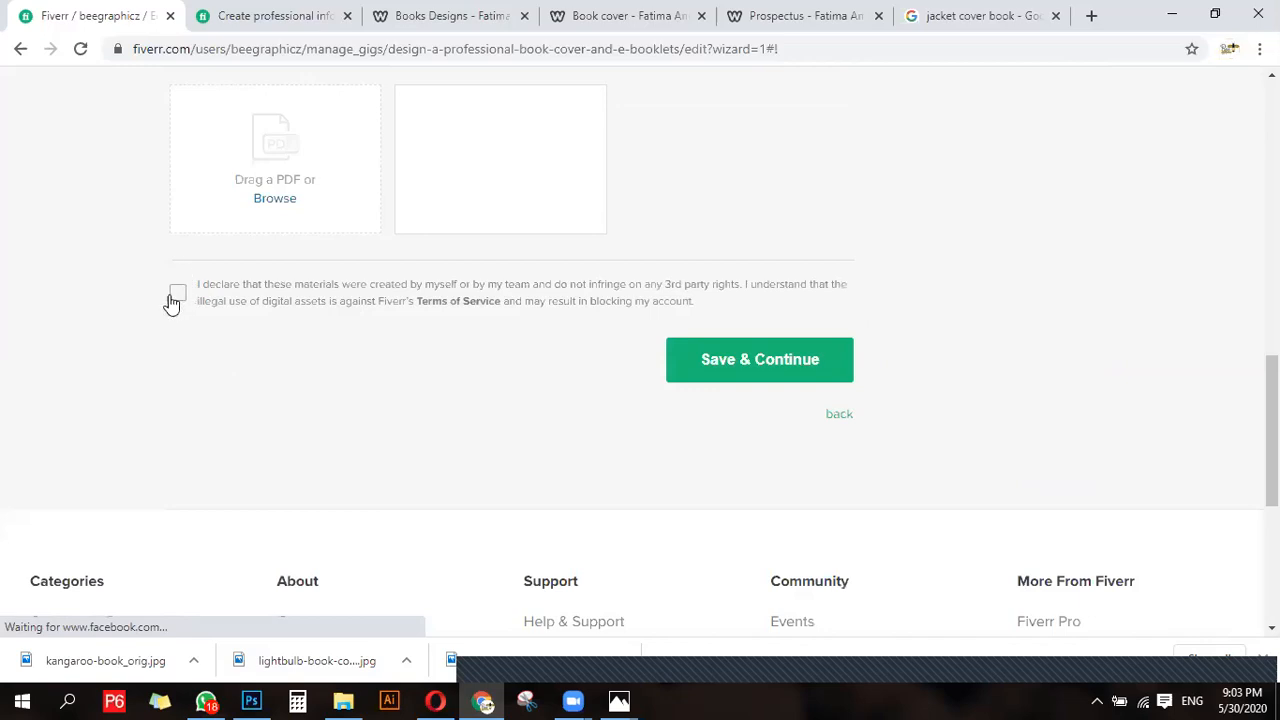
pyautogui.click(726, 370)
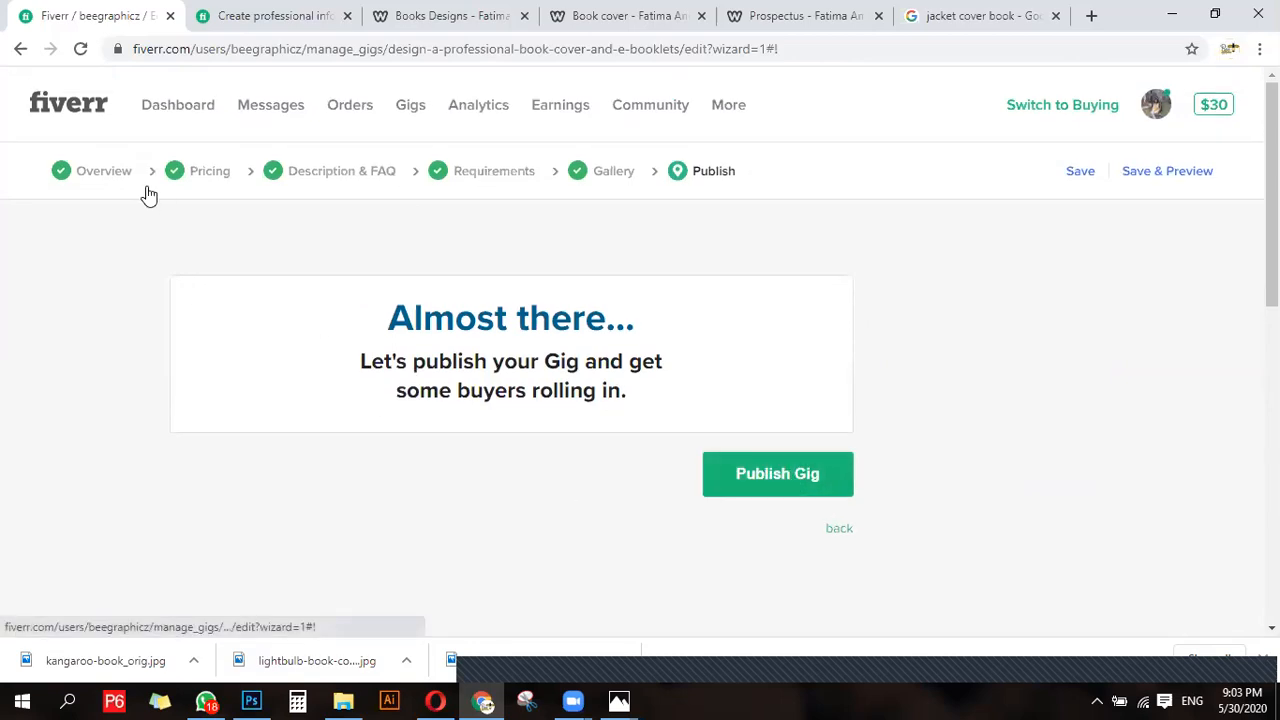
pyautogui.click(787, 474)
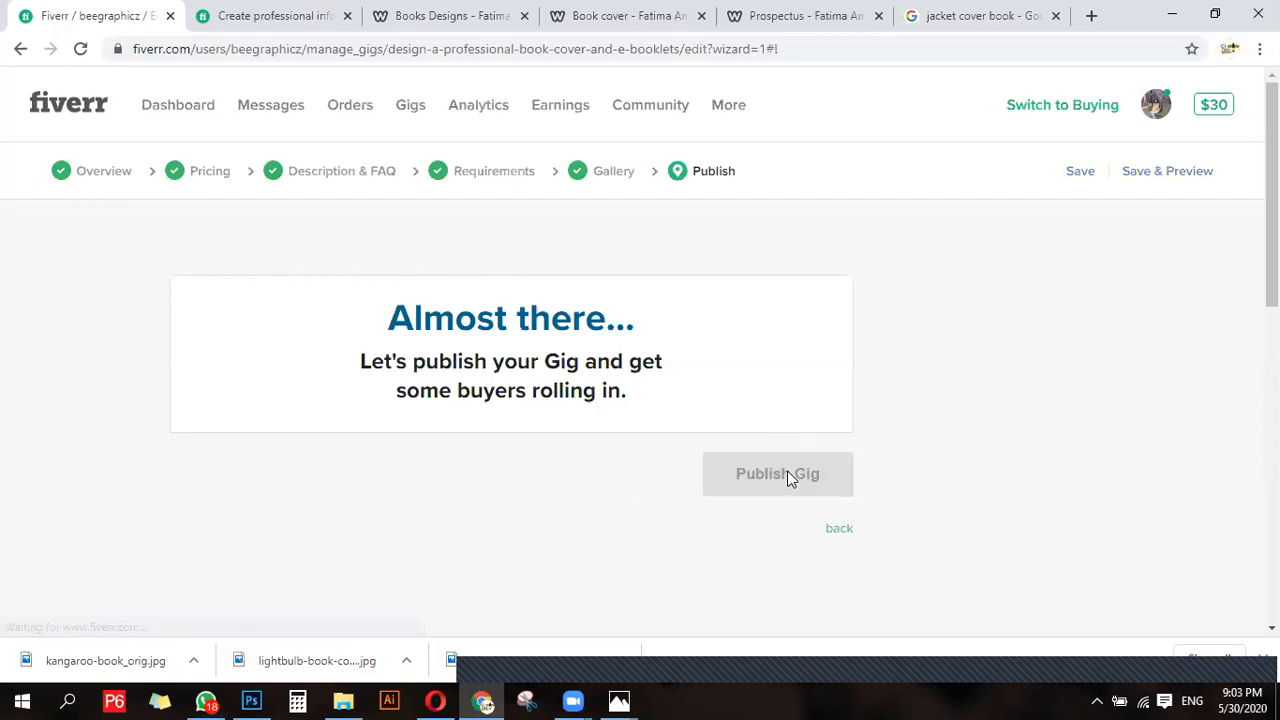
pyautogui.scroll(-2, 547, 505)
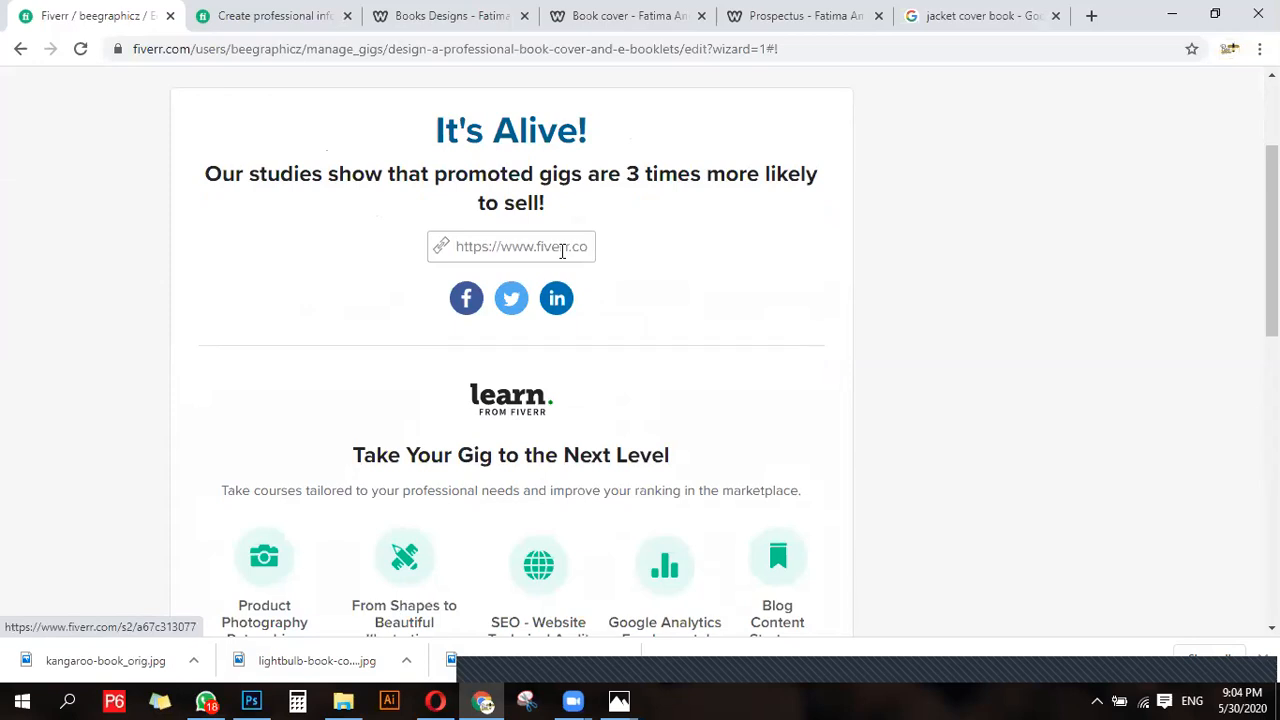
pyautogui.scroll(-2, 88, 428)
pyautogui.scroll(4, 684, 496)
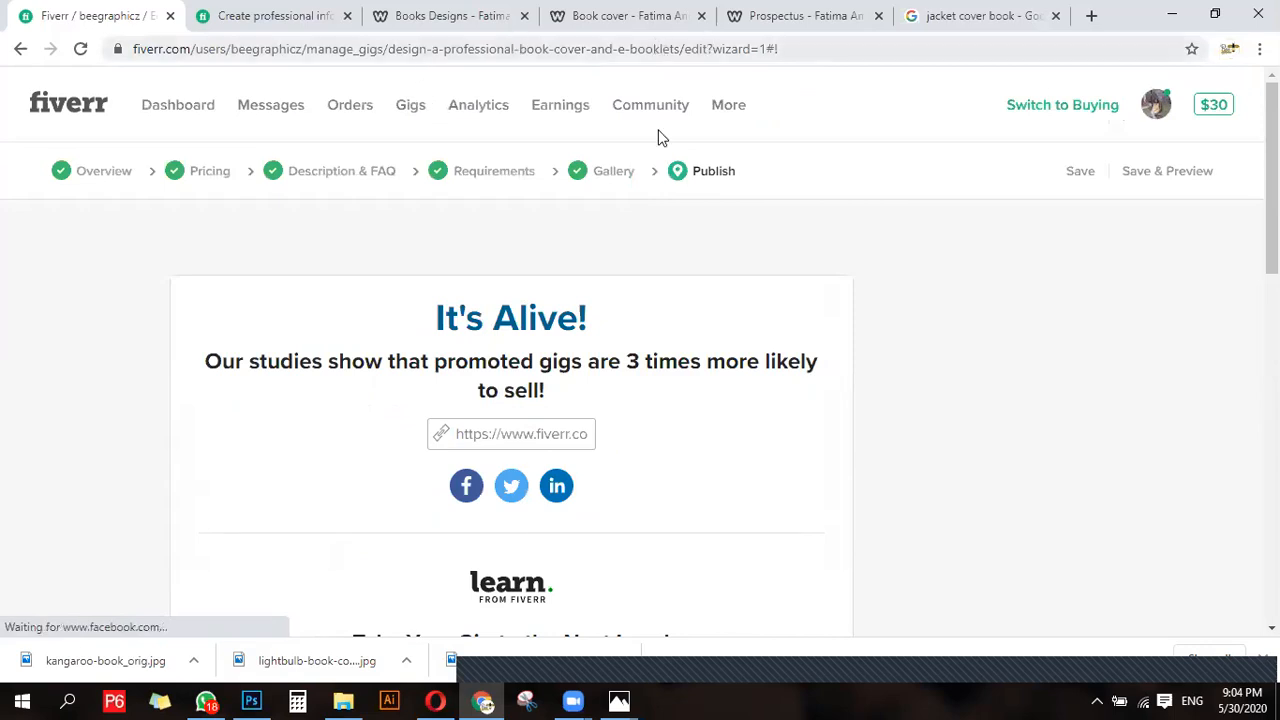
# - Review the publish page's promotion and course suggestions, then finish the wizard and go to the gigs list
pyautogui.scroll(-3, 543, 420)
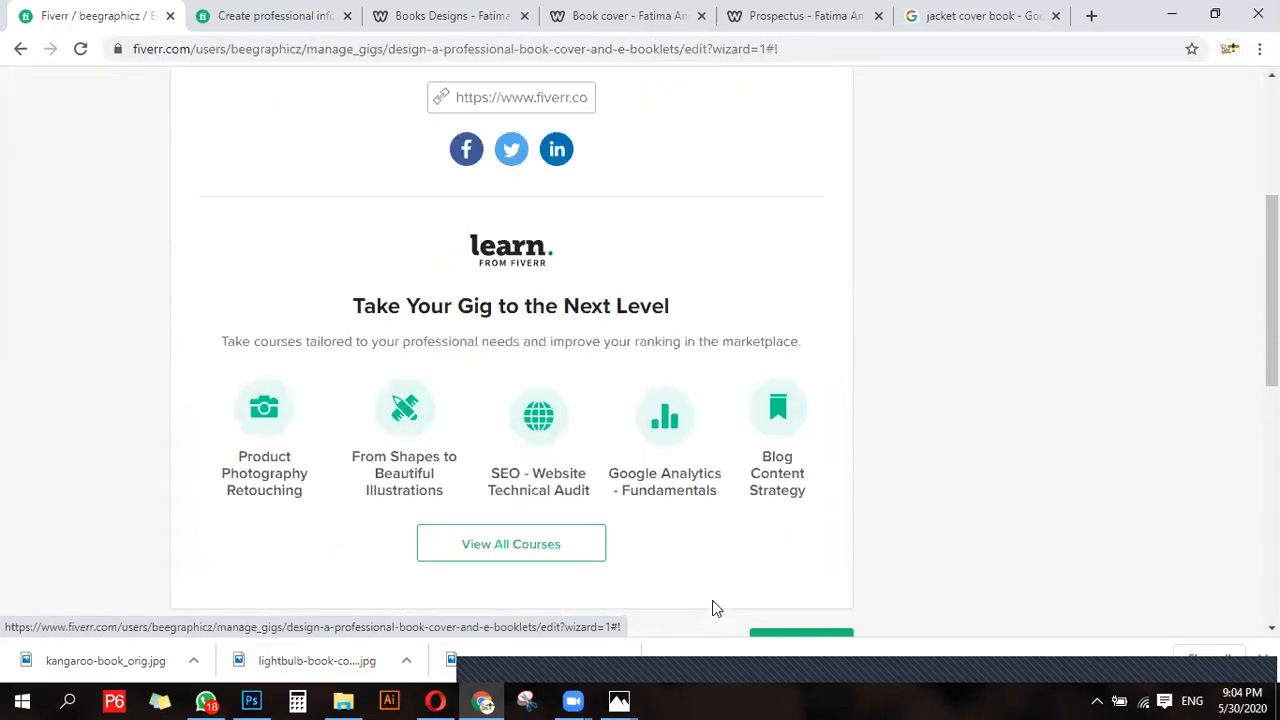
pyautogui.scroll(3, 425, 483)
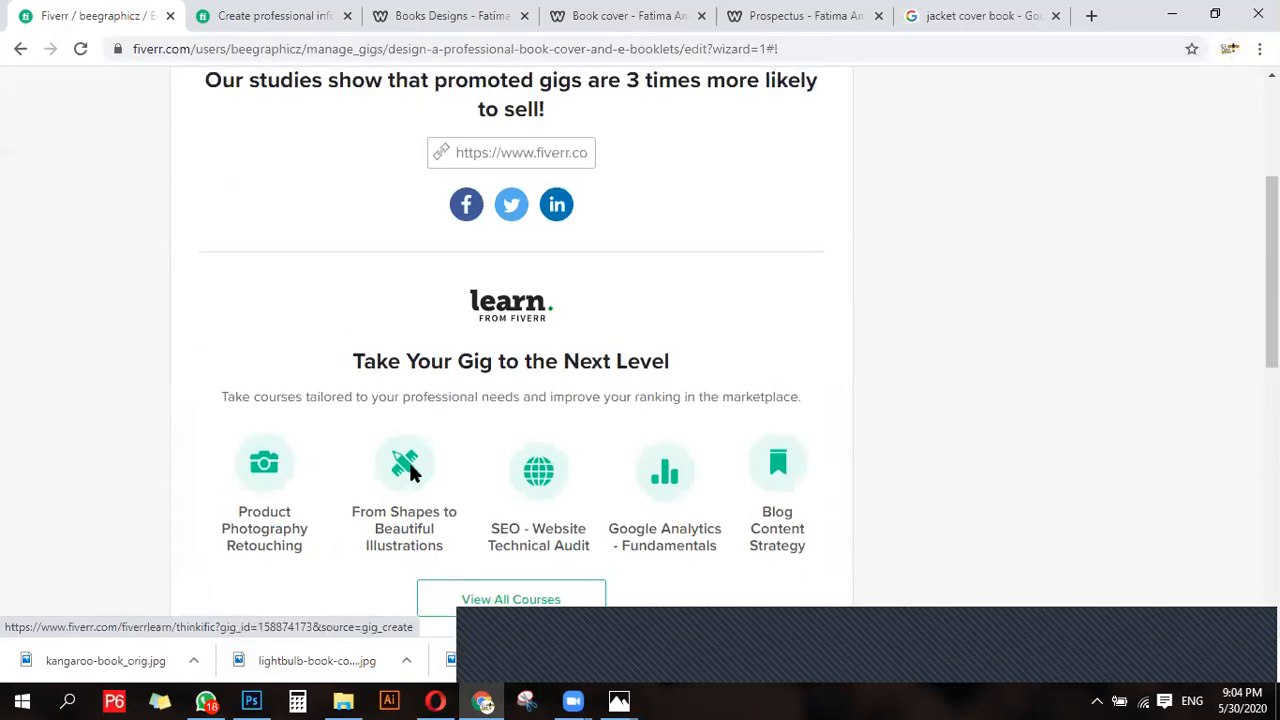
pyautogui.scroll(-4, 425, 483)
pyautogui.click(819, 519)
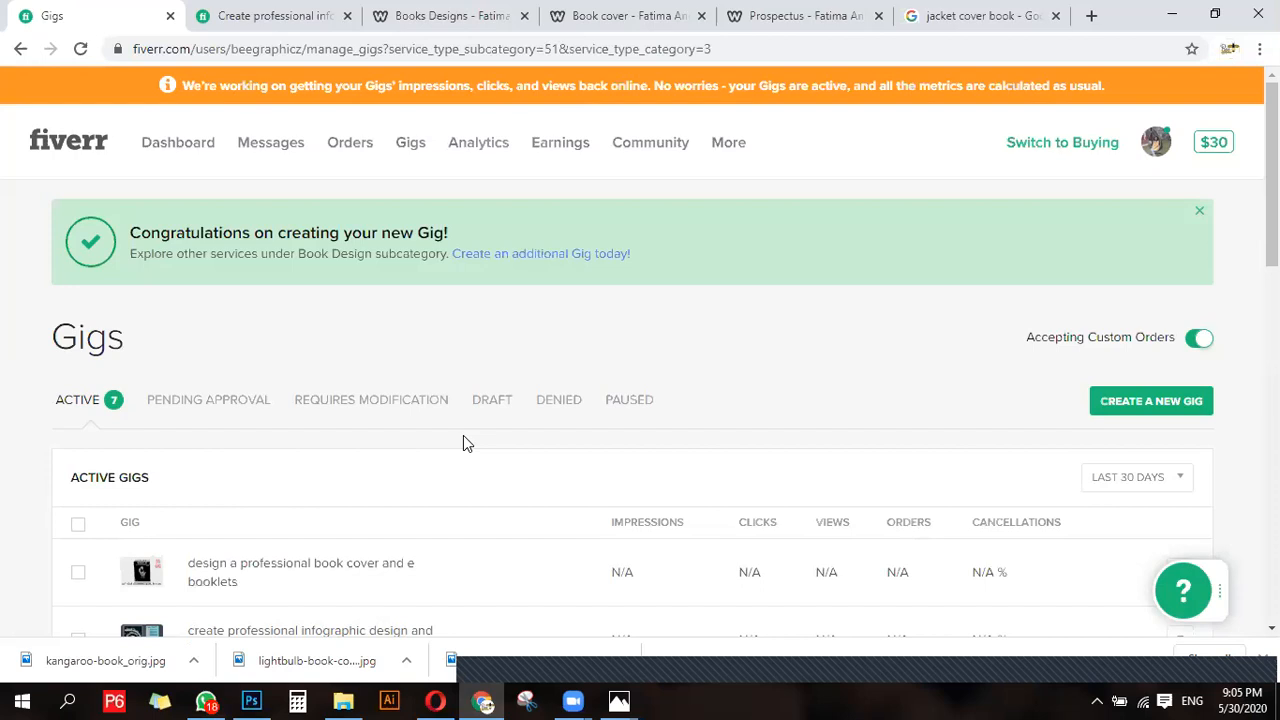
# - Examine the list of active gigs, including the newly published book cover and e-booklets gig
pyautogui.scroll(-2, 425, 455)
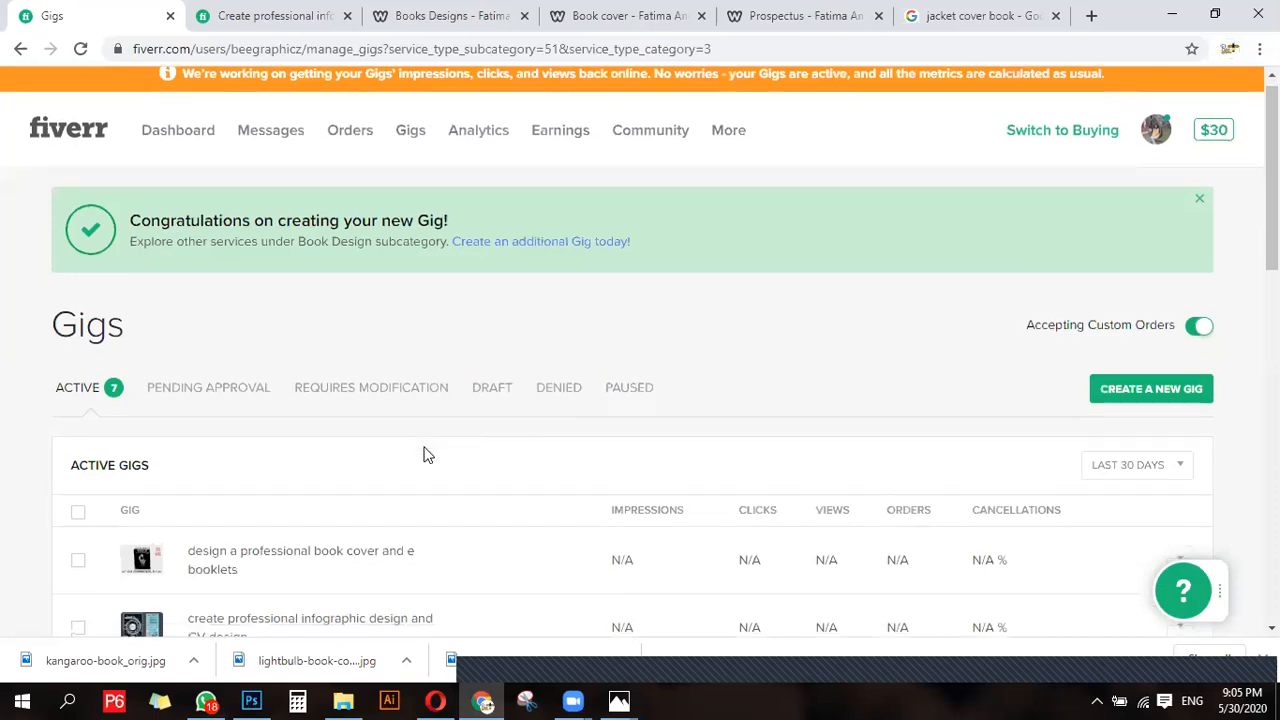
pyautogui.scroll(-1, 425, 455)
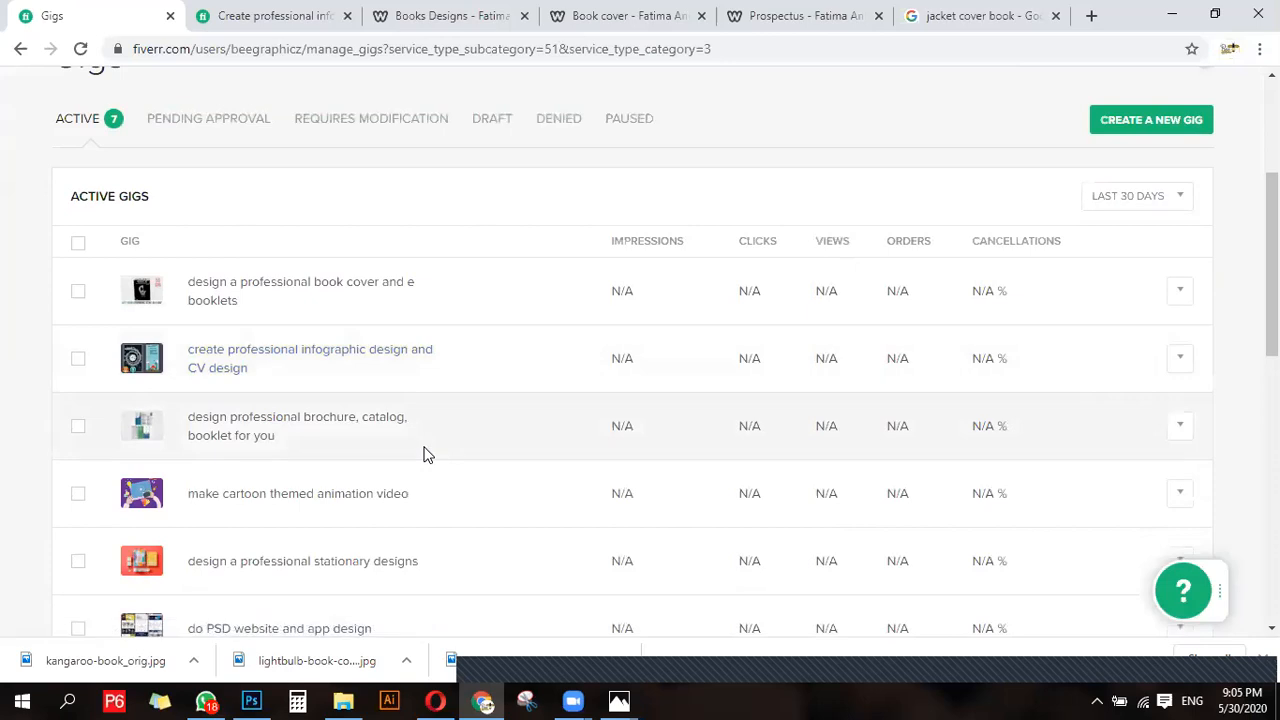
pyautogui.scroll(3, 425, 455)
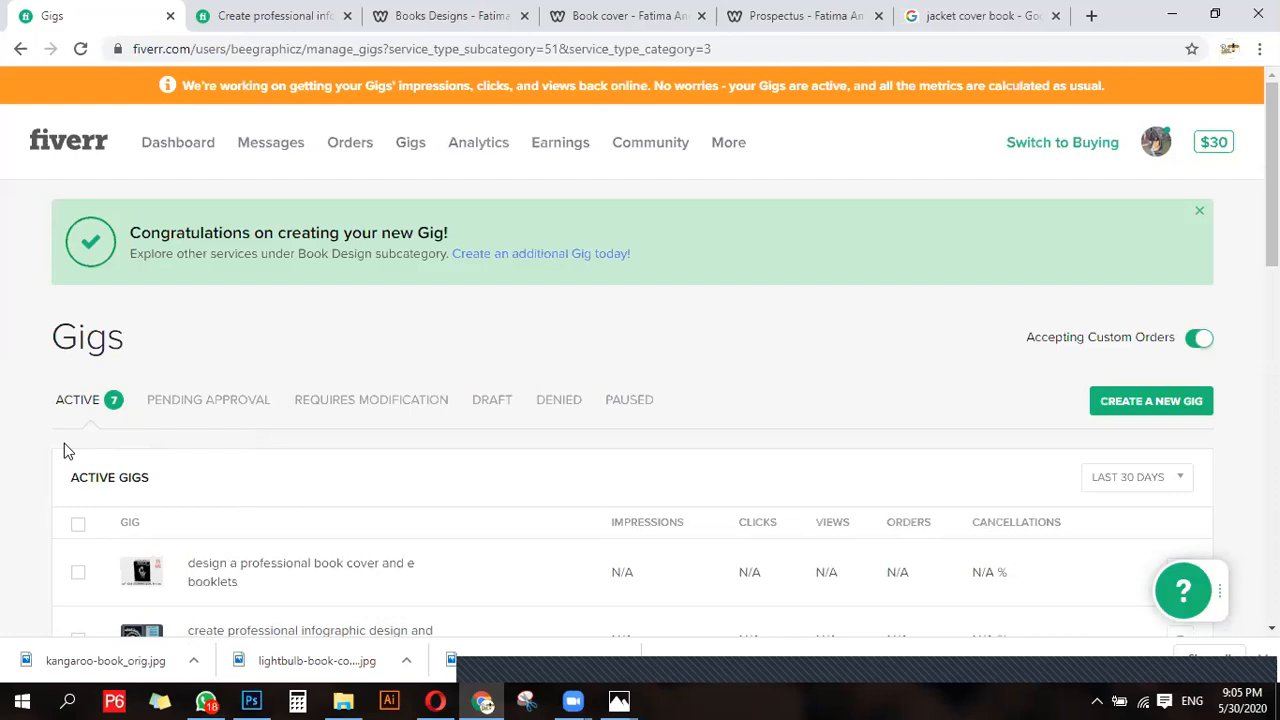
pyautogui.scroll(-3, 64, 450)
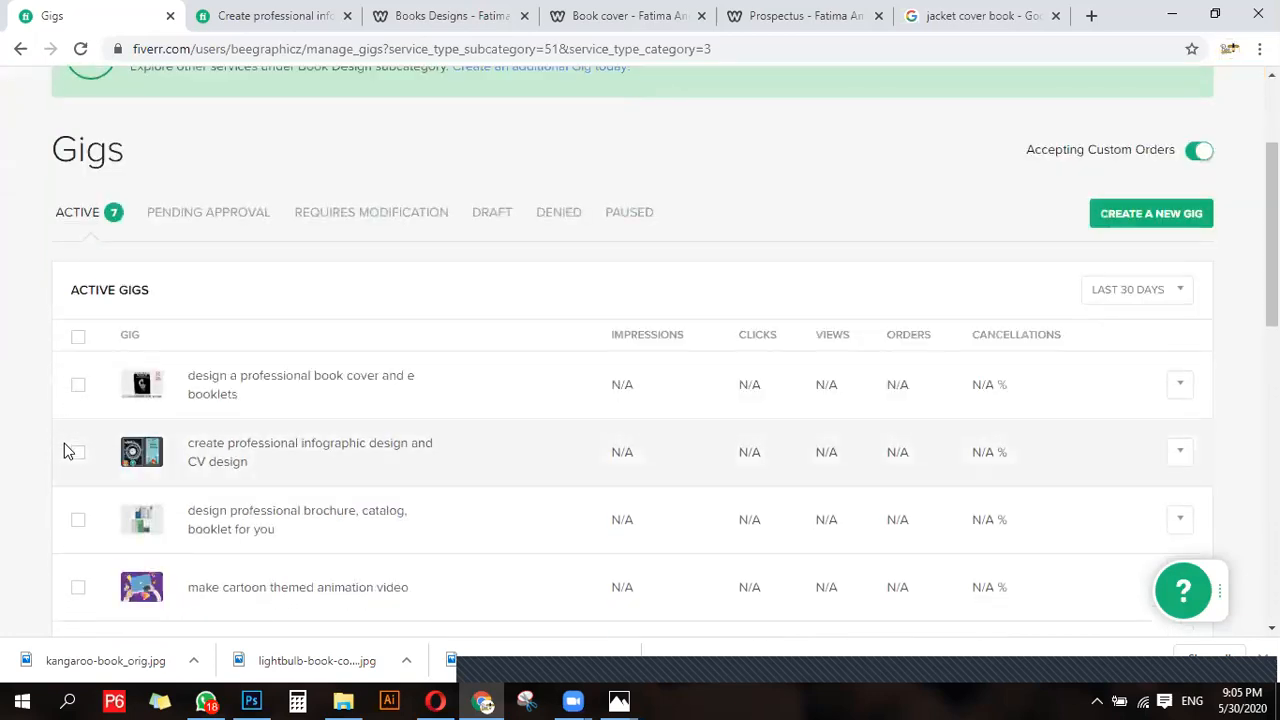
pyautogui.scroll(-3, 64, 448)
pyautogui.scroll(4, 64, 448)
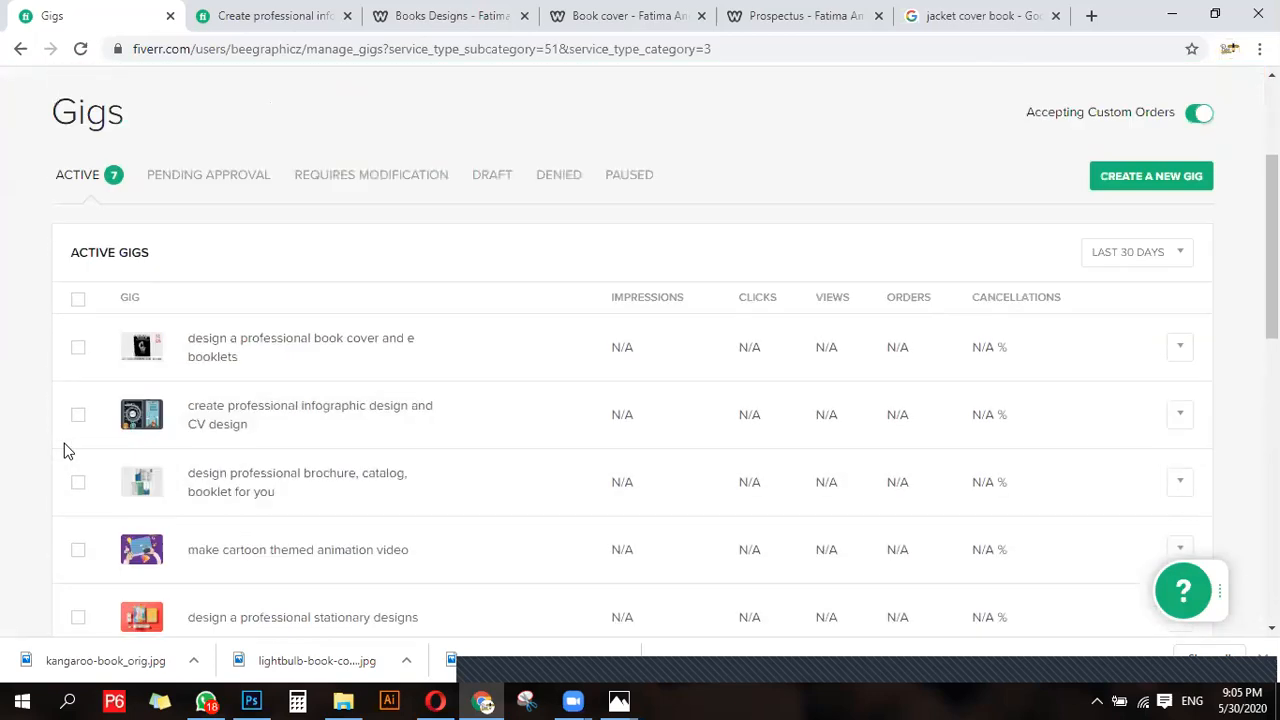
pyautogui.scroll(2, 52, 450)
pyautogui.scroll(-5, 50, 449)
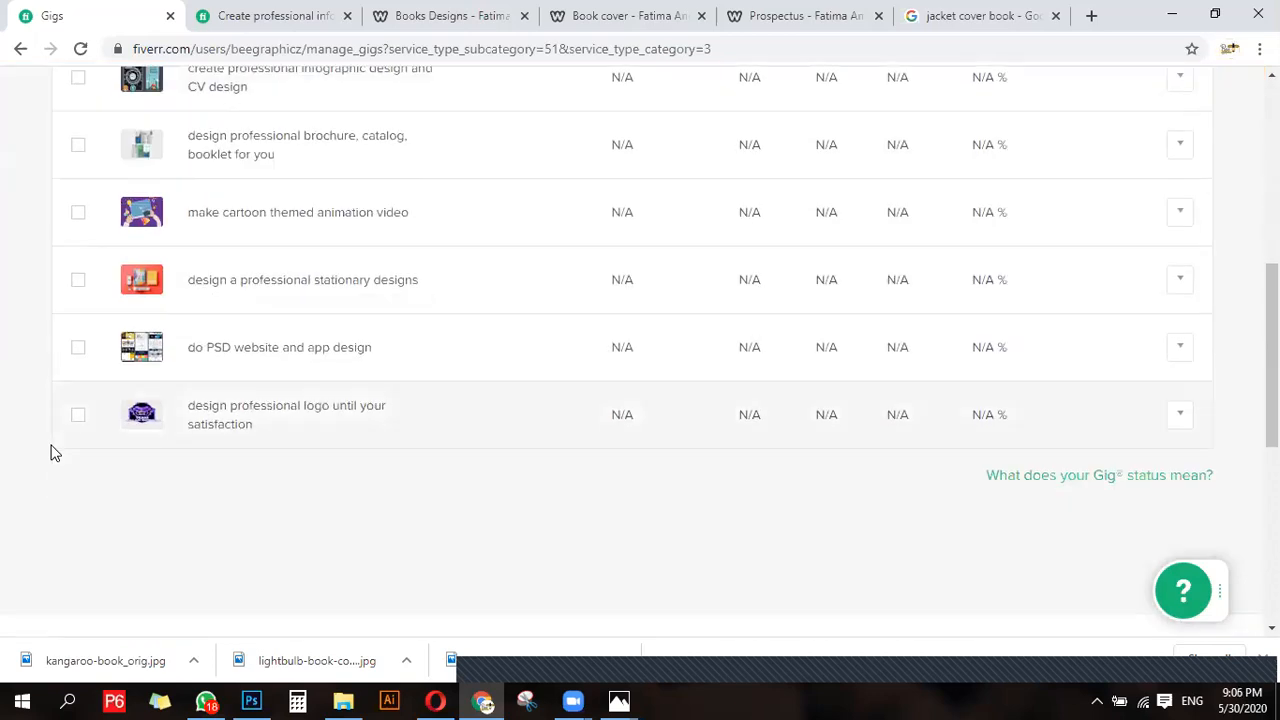
pyautogui.scroll(2, 243, 445)
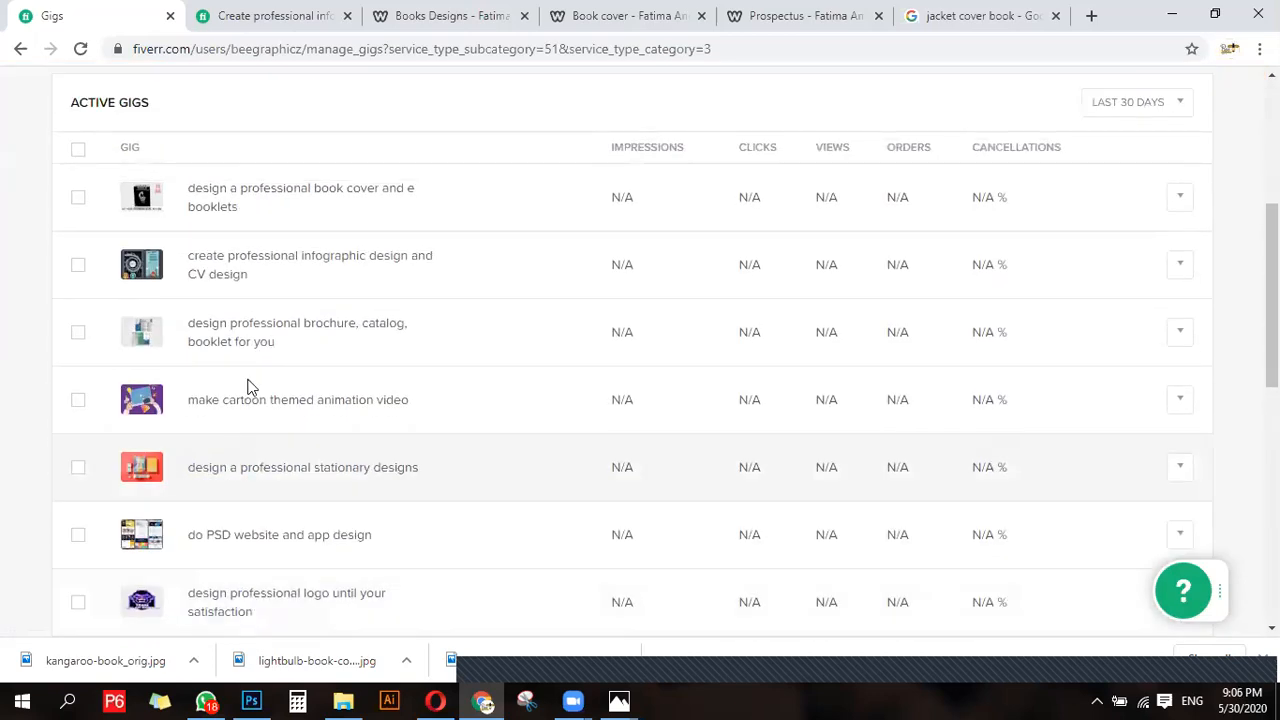
# - Expand the book cover and e-booklets gig and examine its status, delivery information, order queue limit, watermark setting and reviews
pyautogui.click(306, 219)
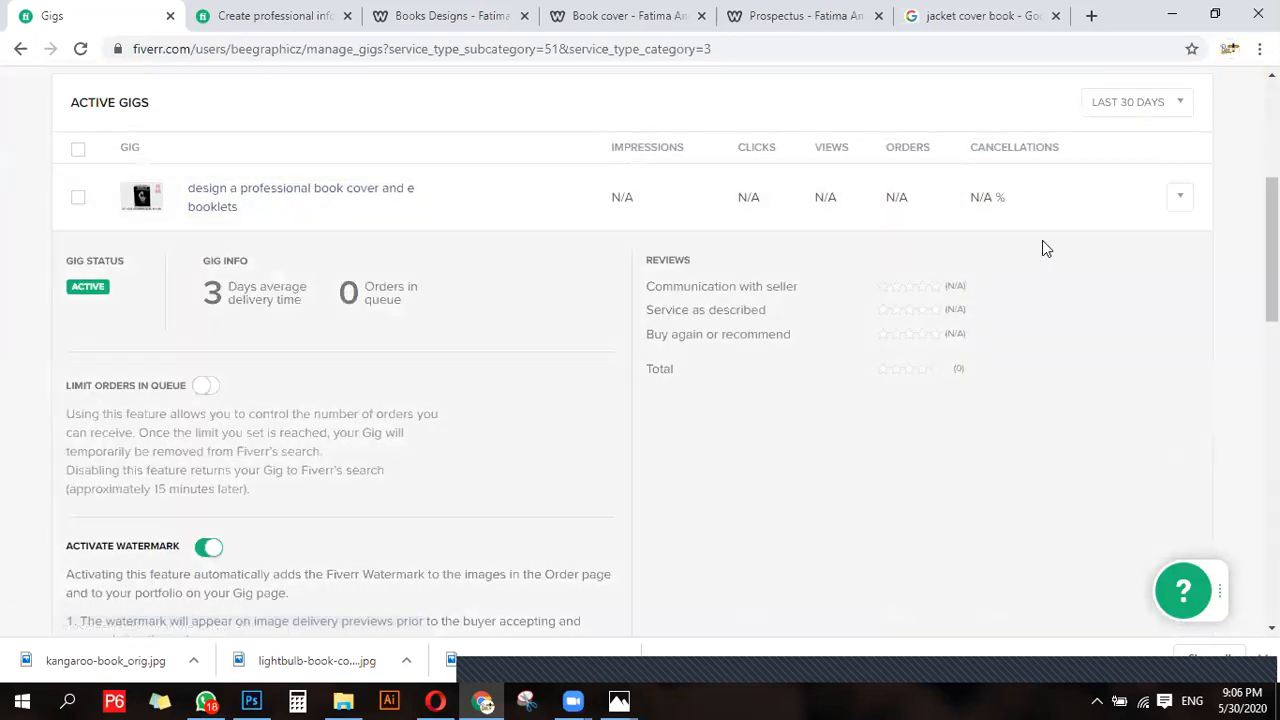
pyautogui.scroll(1, 537, 242)
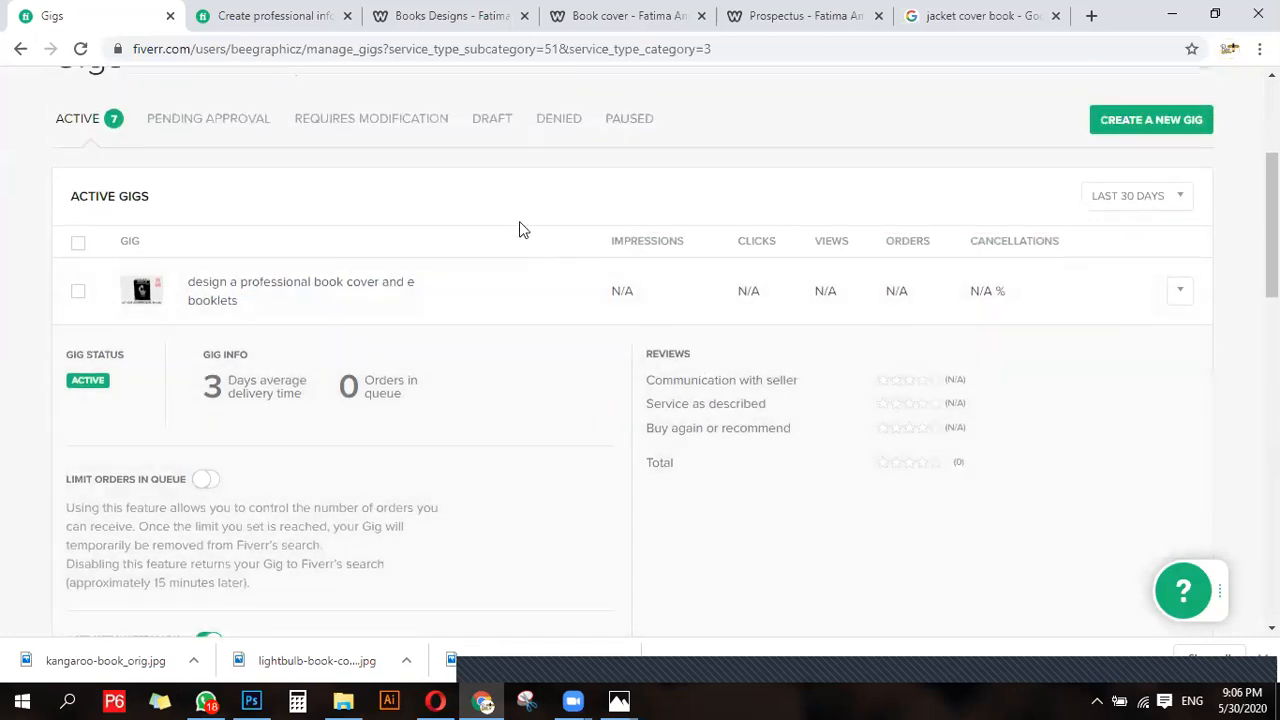
pyautogui.scroll(-1, 57, 315)
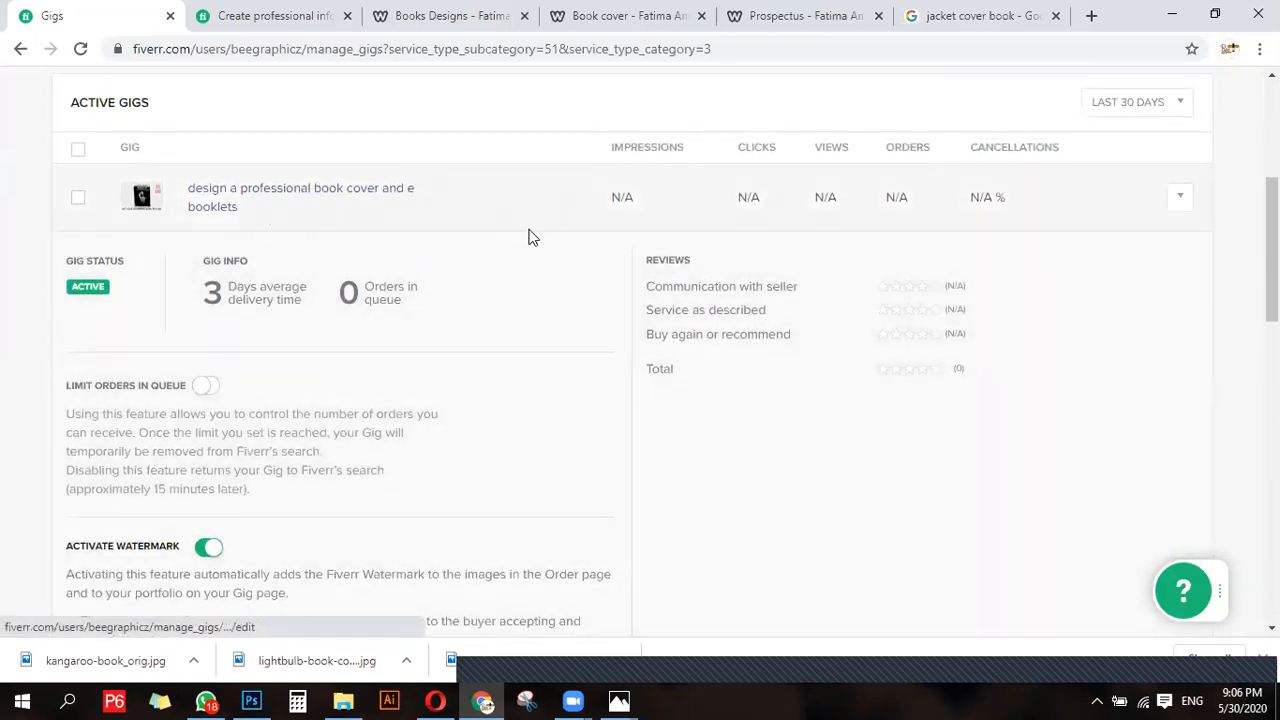
pyautogui.scroll(-4, 491, 289)
pyautogui.scroll(2, 278, 427)
pyautogui.scroll(1, 94, 118)
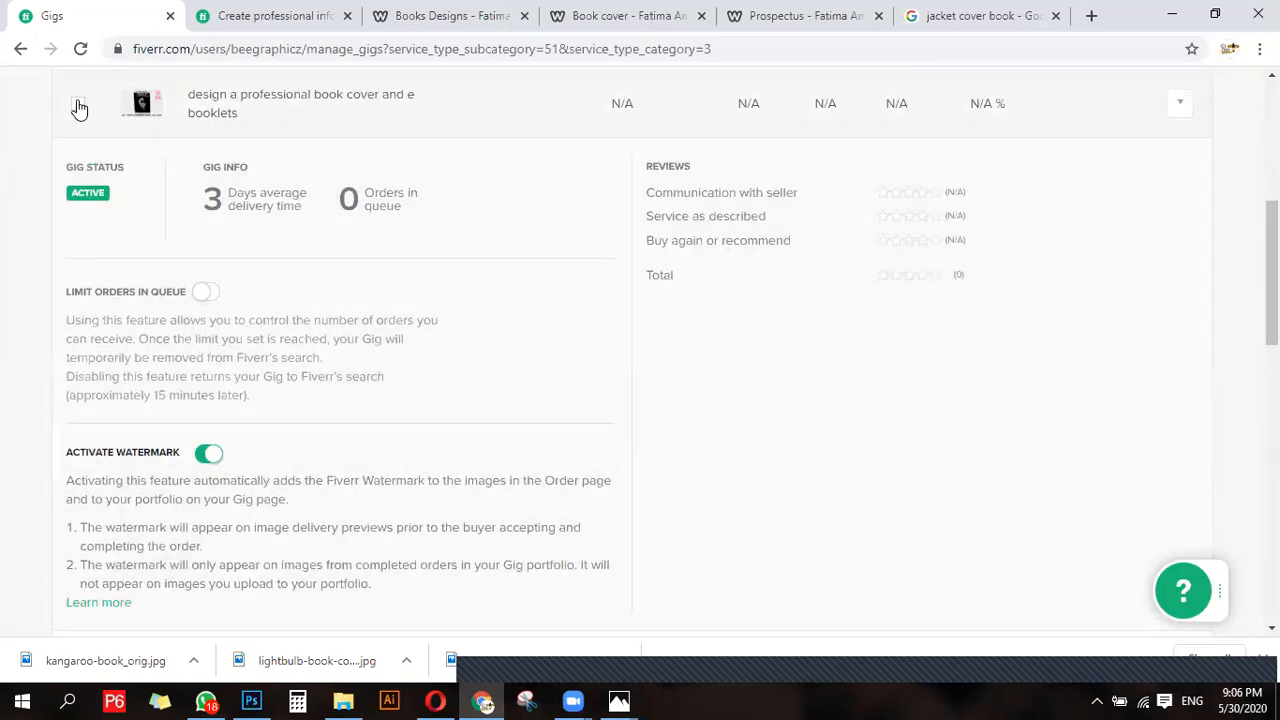
pyautogui.scroll(2, 383, 327)
pyautogui.scroll(3, 383, 327)
pyautogui.scroll(-6, 514, 390)
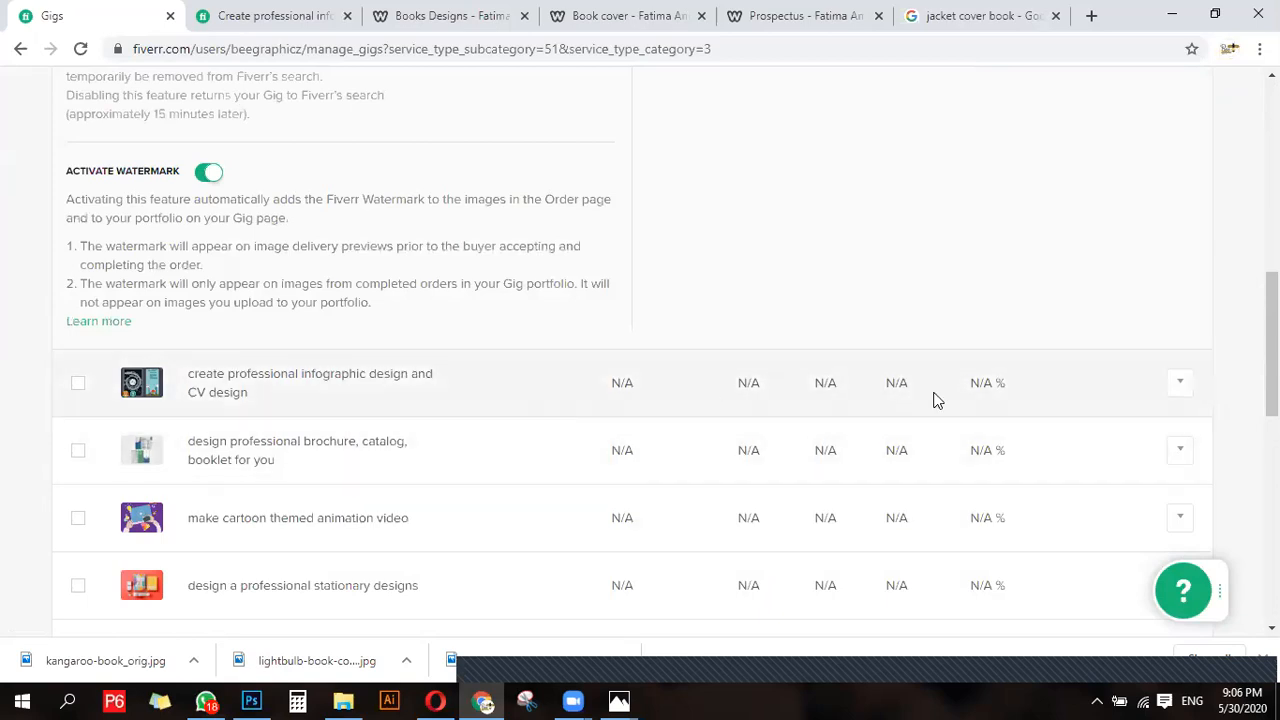
pyautogui.scroll(4, 1170, 389)
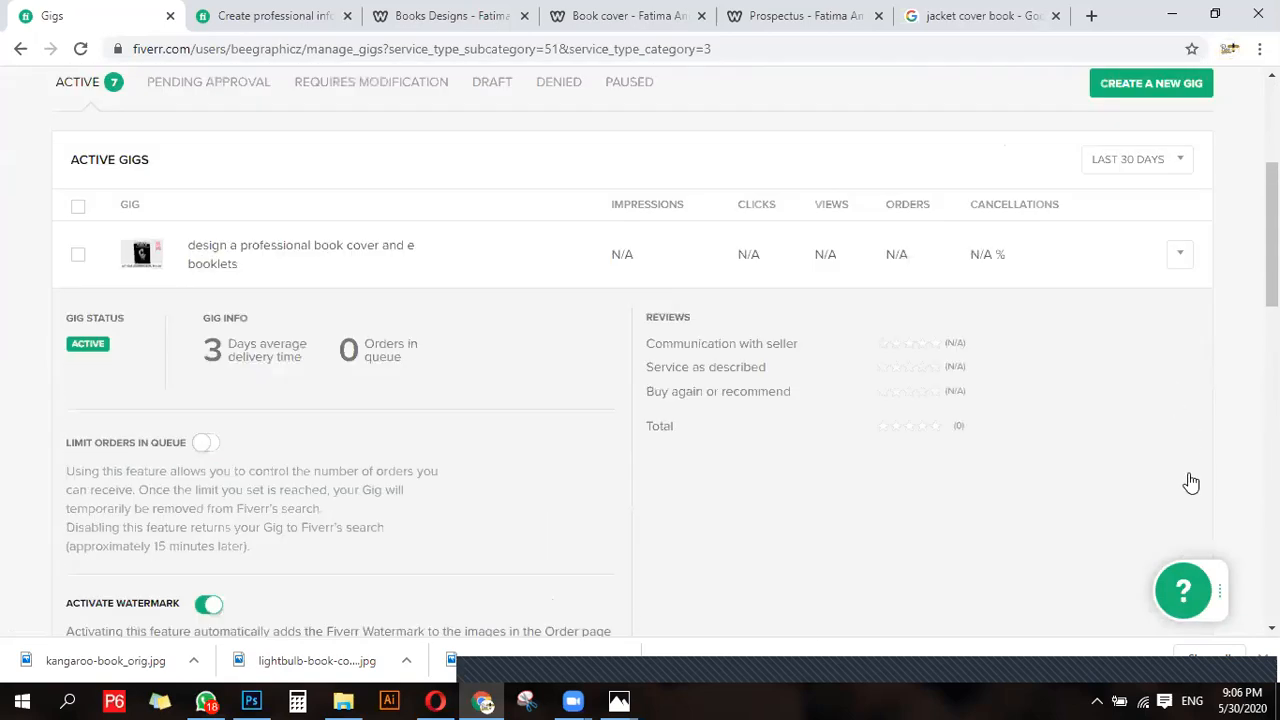
# - Check the available actions for the book cover gig, dismiss them and reload the gigs page
pyautogui.scroll(2, 1189, 480)
pyautogui.click(1182, 479)
pyautogui.click(1129, 438)
pyautogui.scroll(-3, 671, 480)
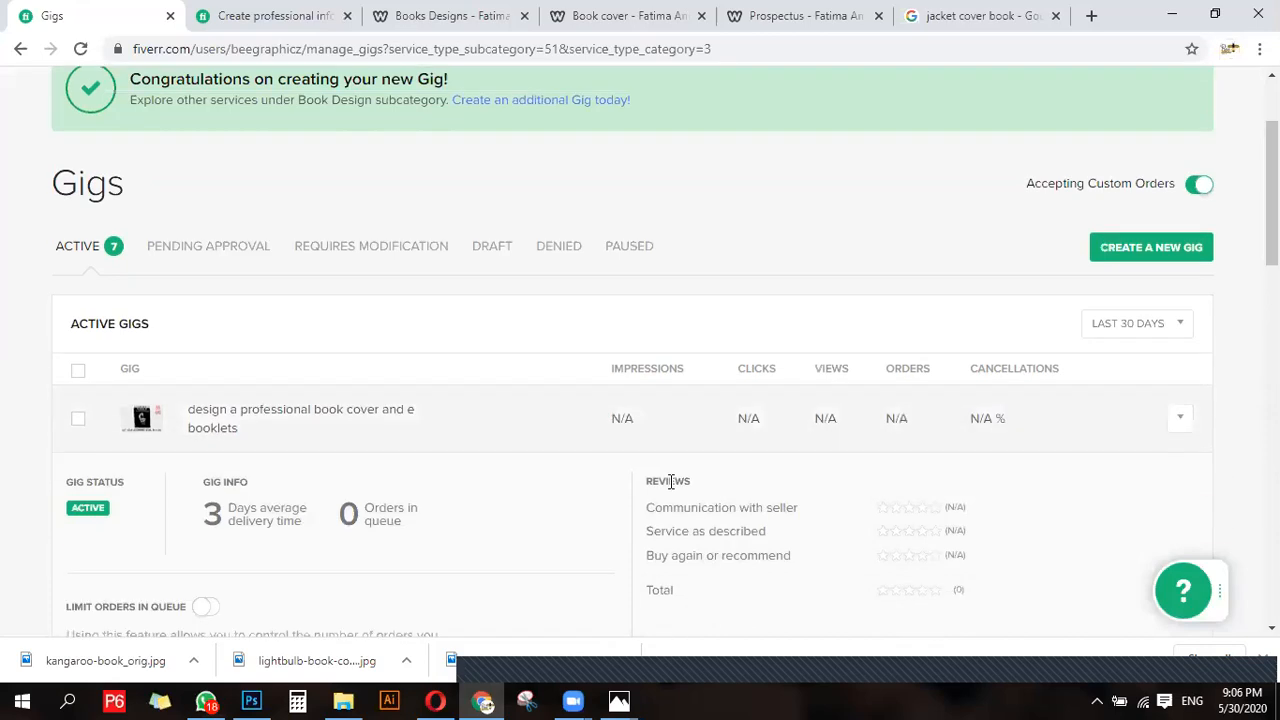
pyautogui.scroll(4, 109, 388)
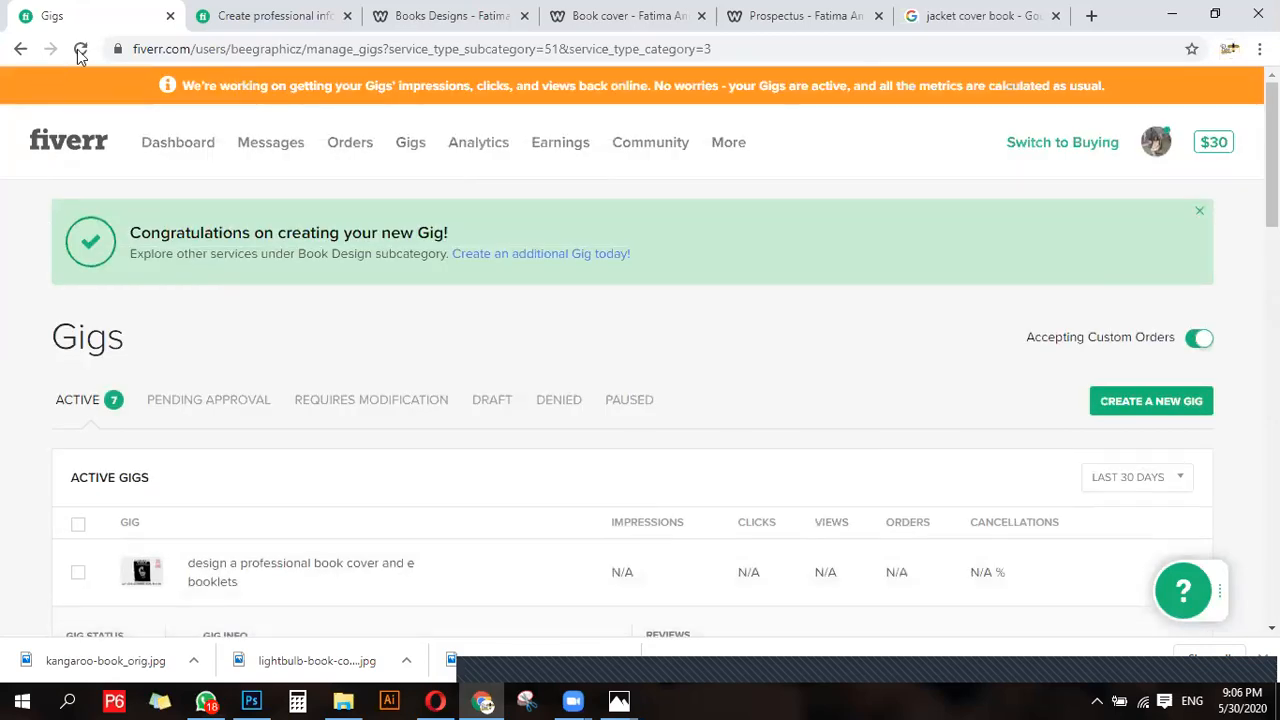
pyautogui.click(80, 49)
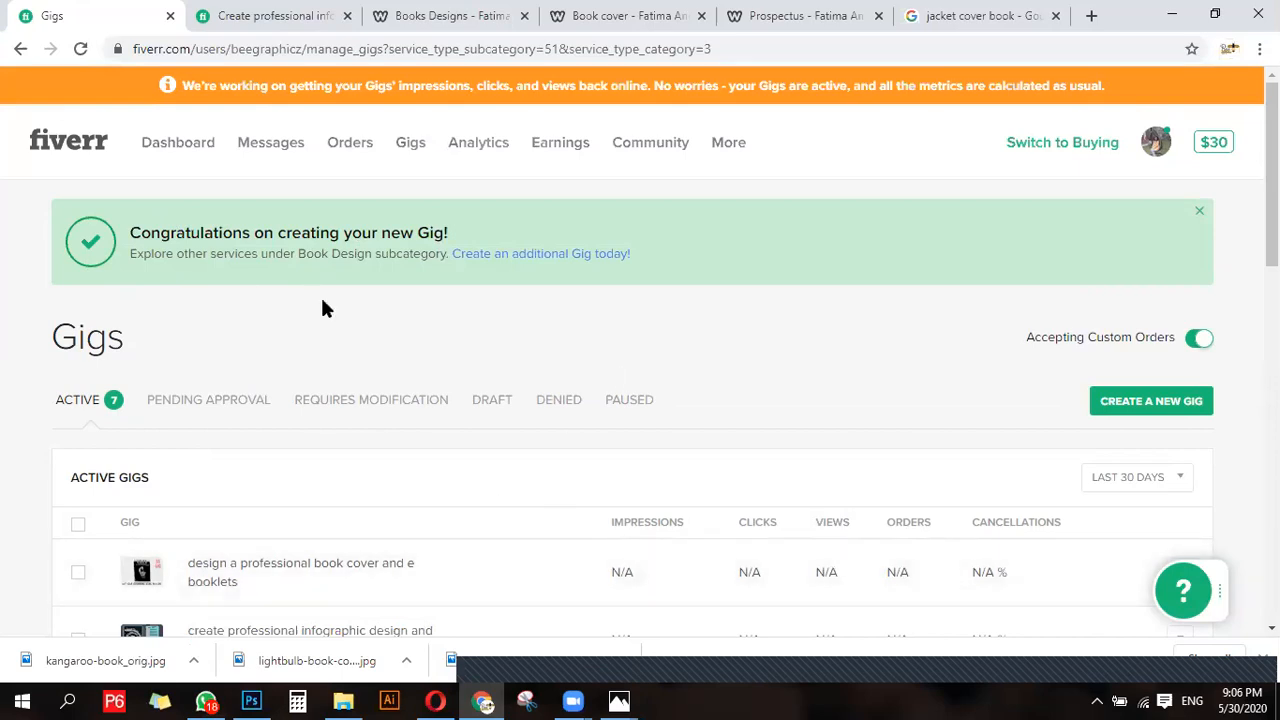
# - Examine the impressions, clicks, views, orders and cancellations columns for every active gig
pyautogui.scroll(-7, 167, 380)
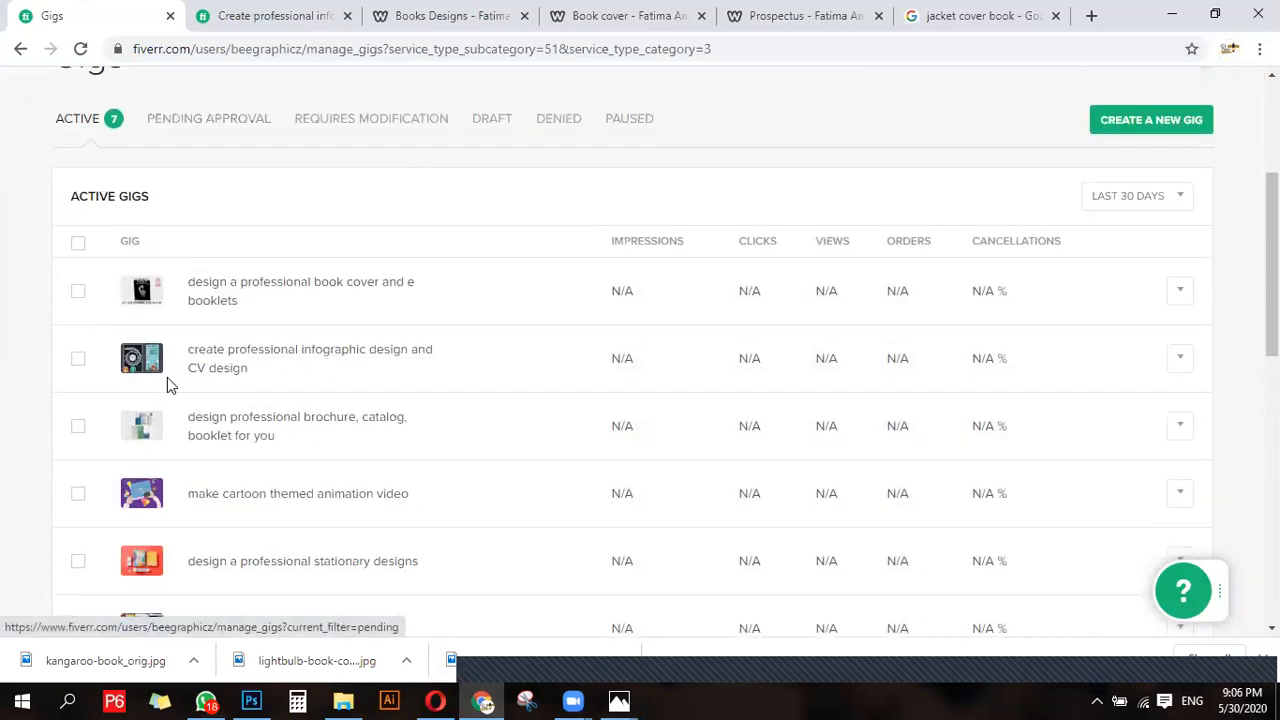
pyautogui.scroll(7, 167, 378)
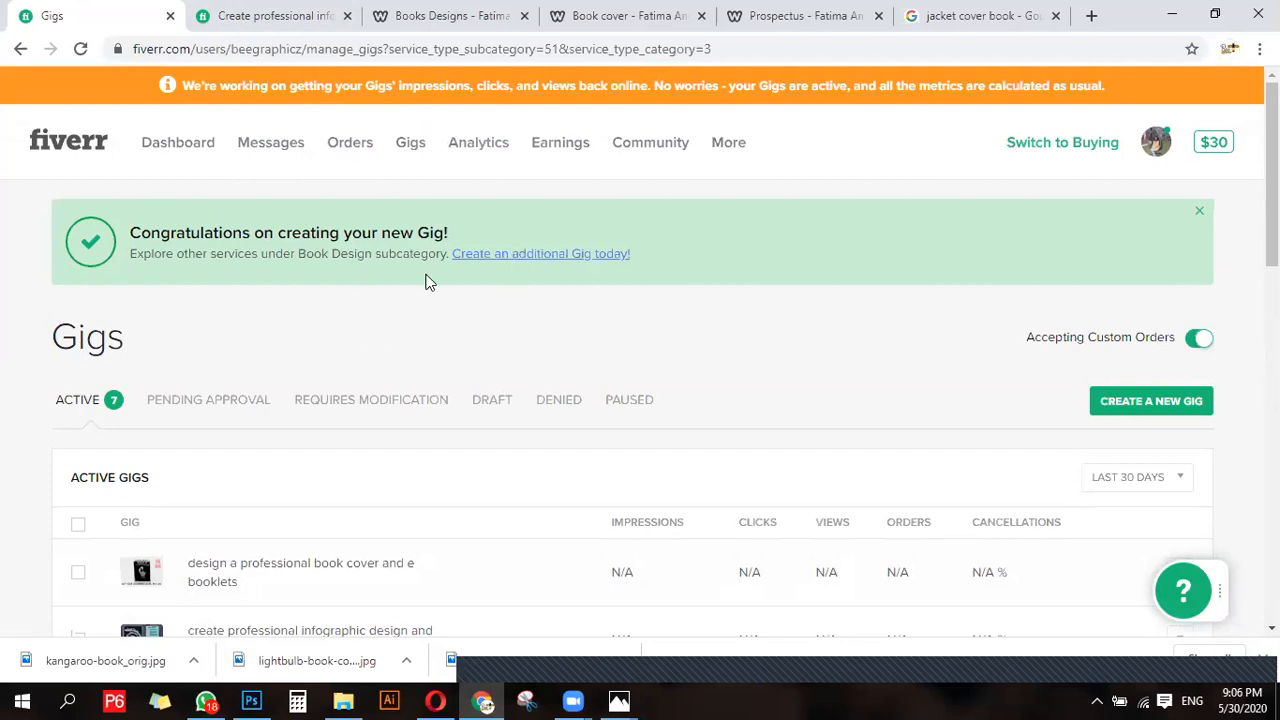
pyautogui.scroll(-2, 604, 434)
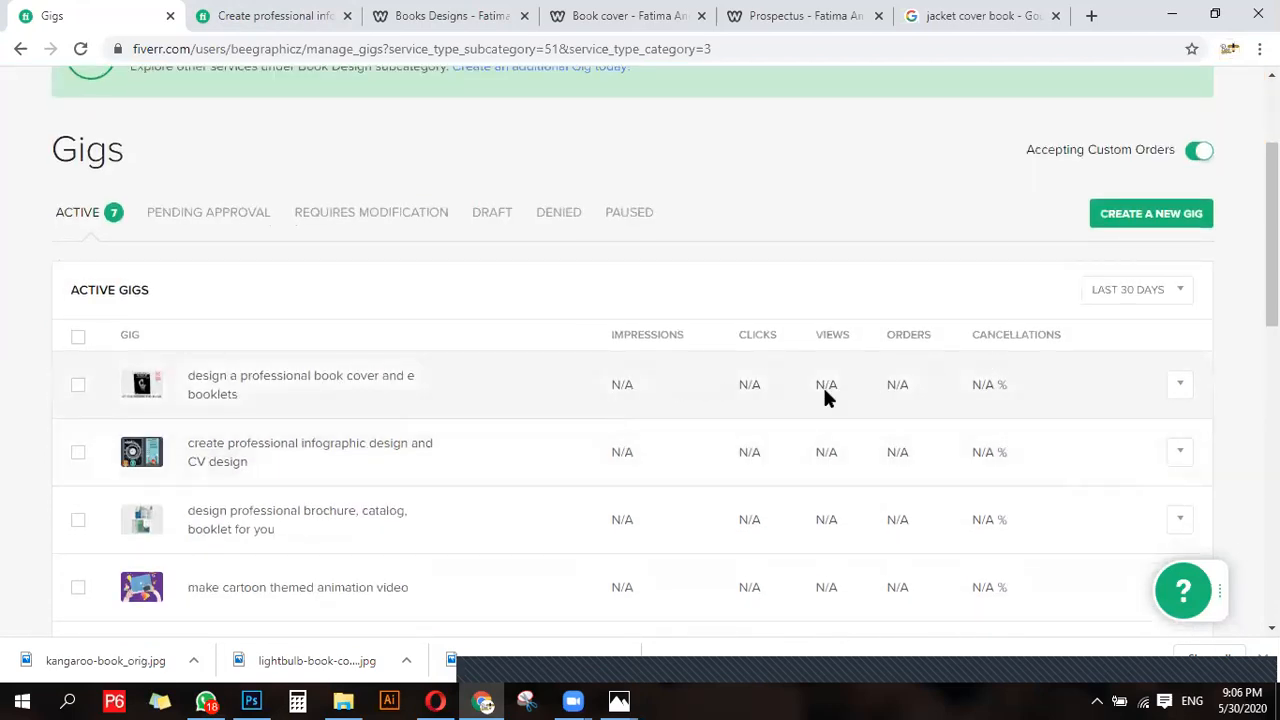
pyautogui.scroll(-1, 826, 397)
pyautogui.scroll(-1, 629, 360)
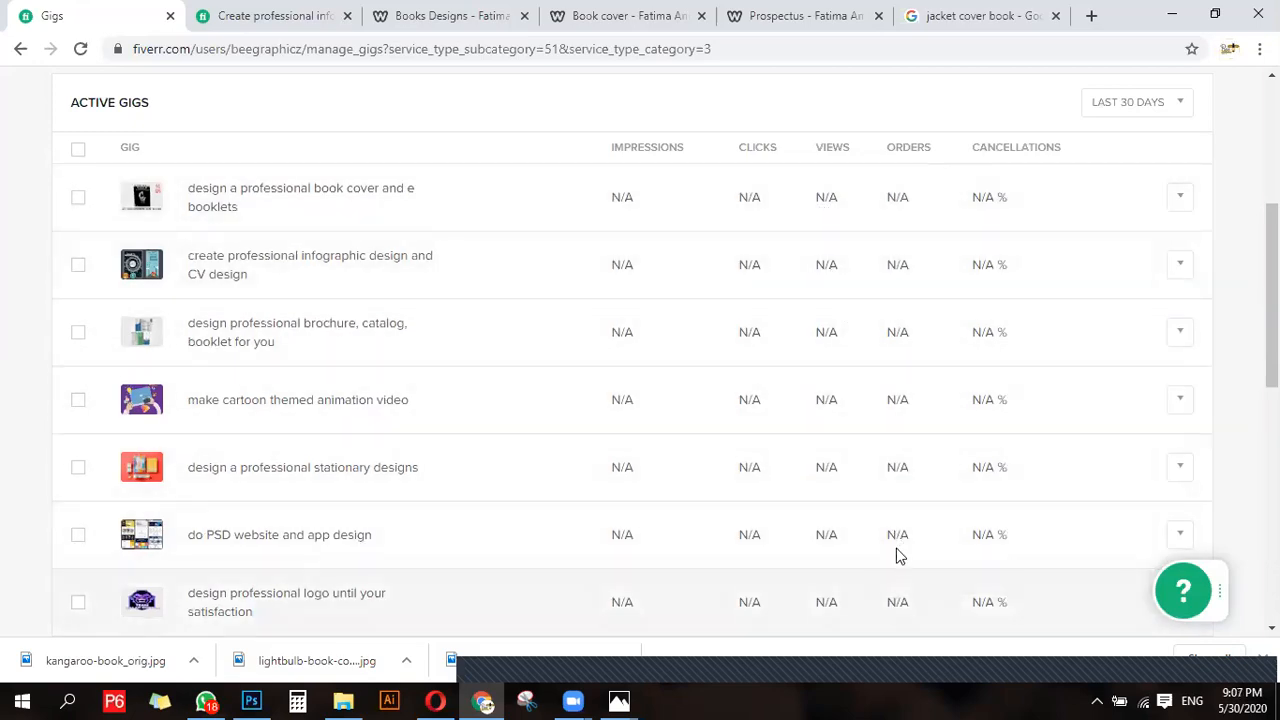
pyautogui.scroll(-1, 1020, 589)
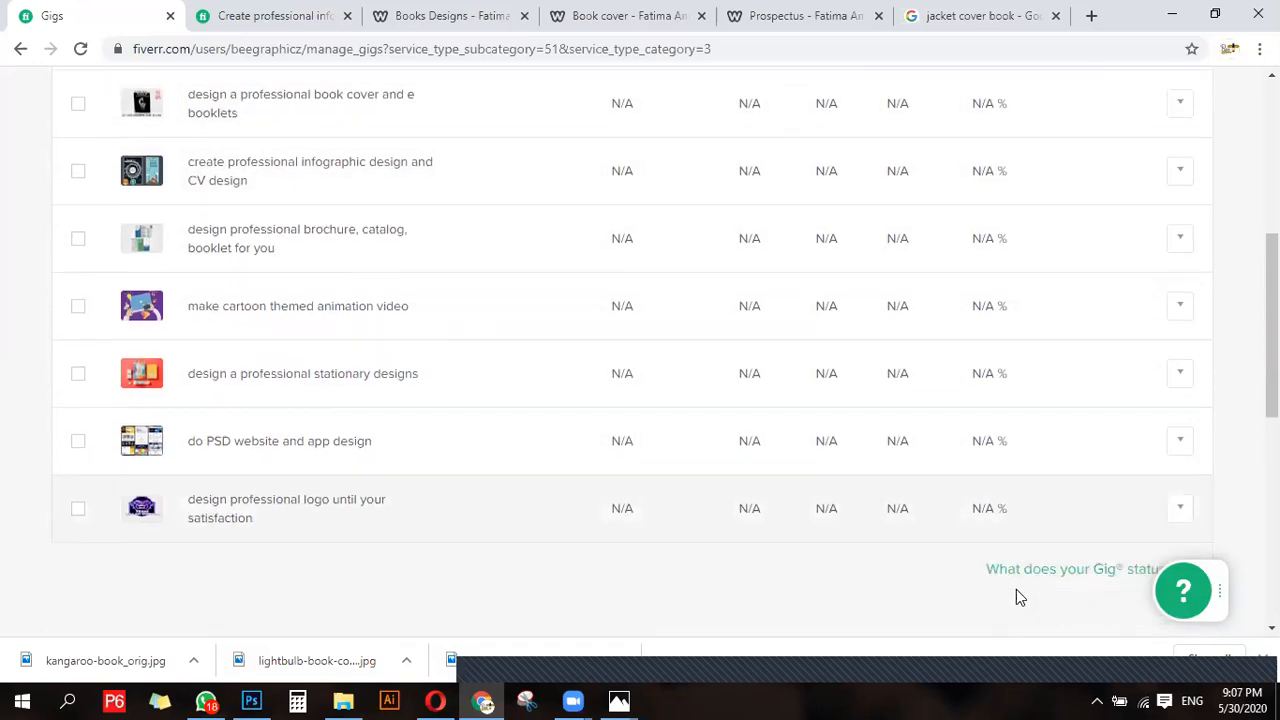
pyautogui.scroll(3, 716, 505)
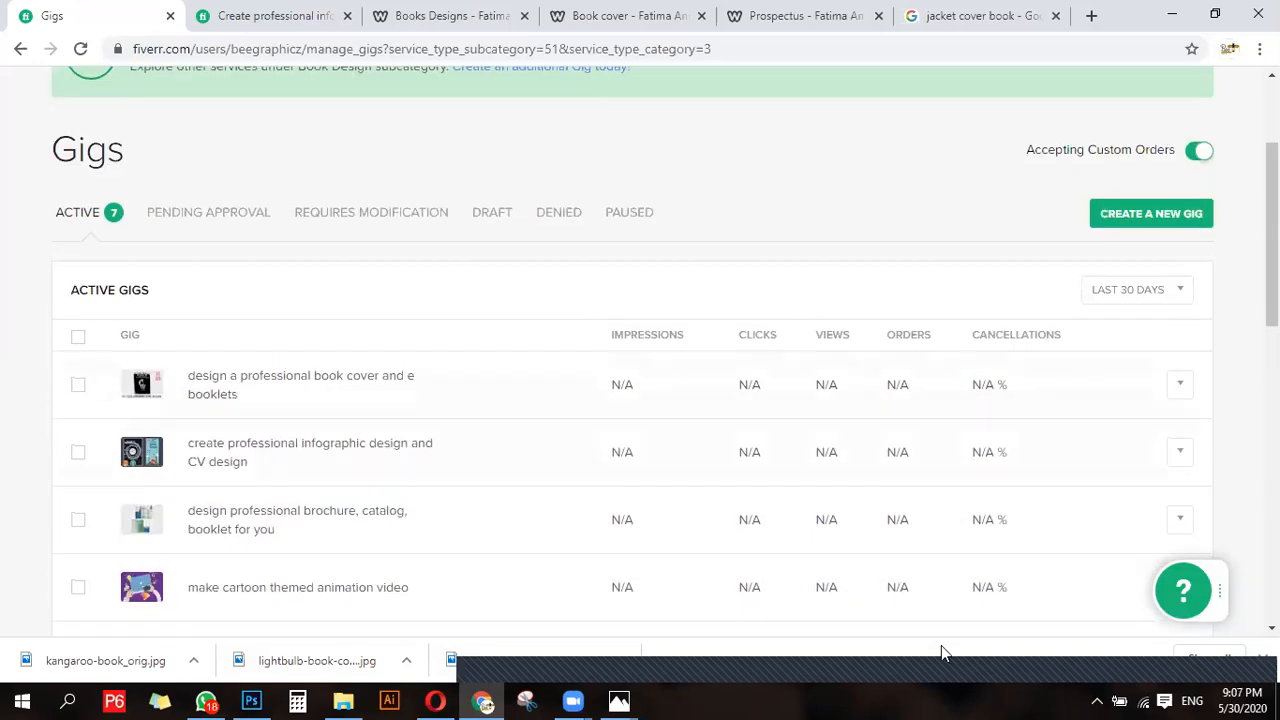
pyautogui.scroll(2, 840, 363)
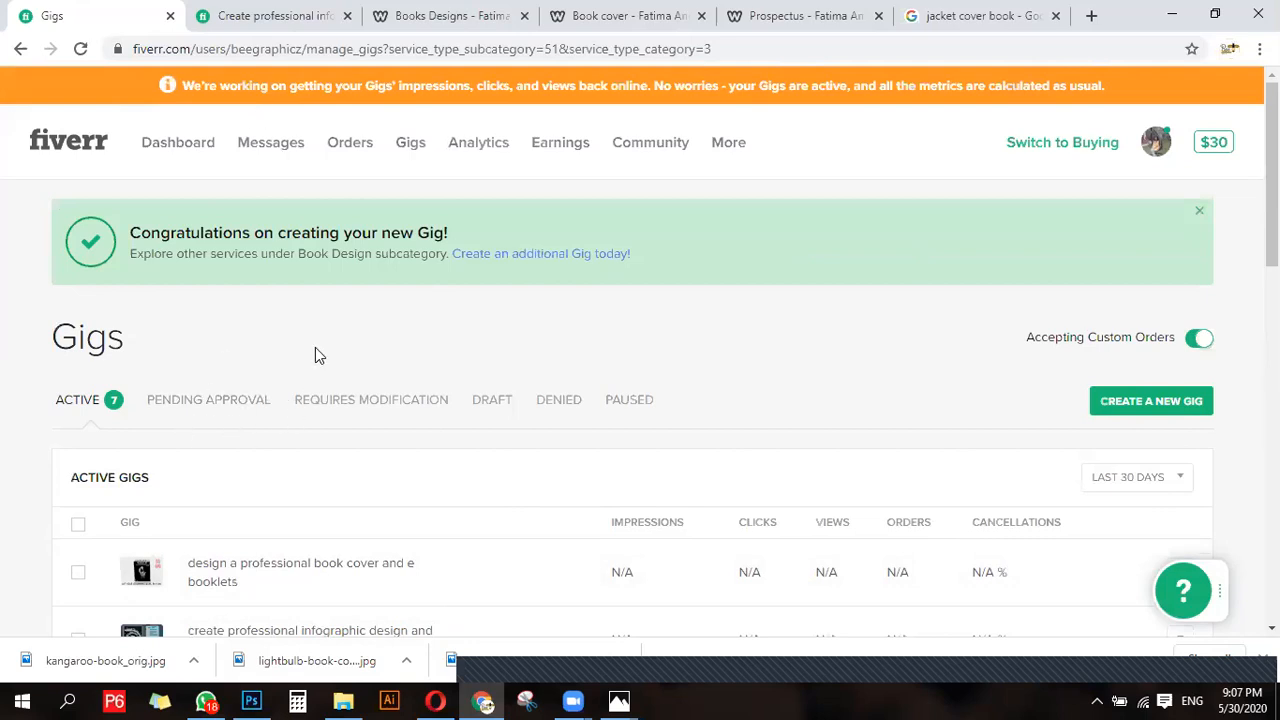
pyautogui.scroll(-1, 229, 422)
pyautogui.scroll(-3, 229, 422)
pyautogui.scroll(2, 226, 421)
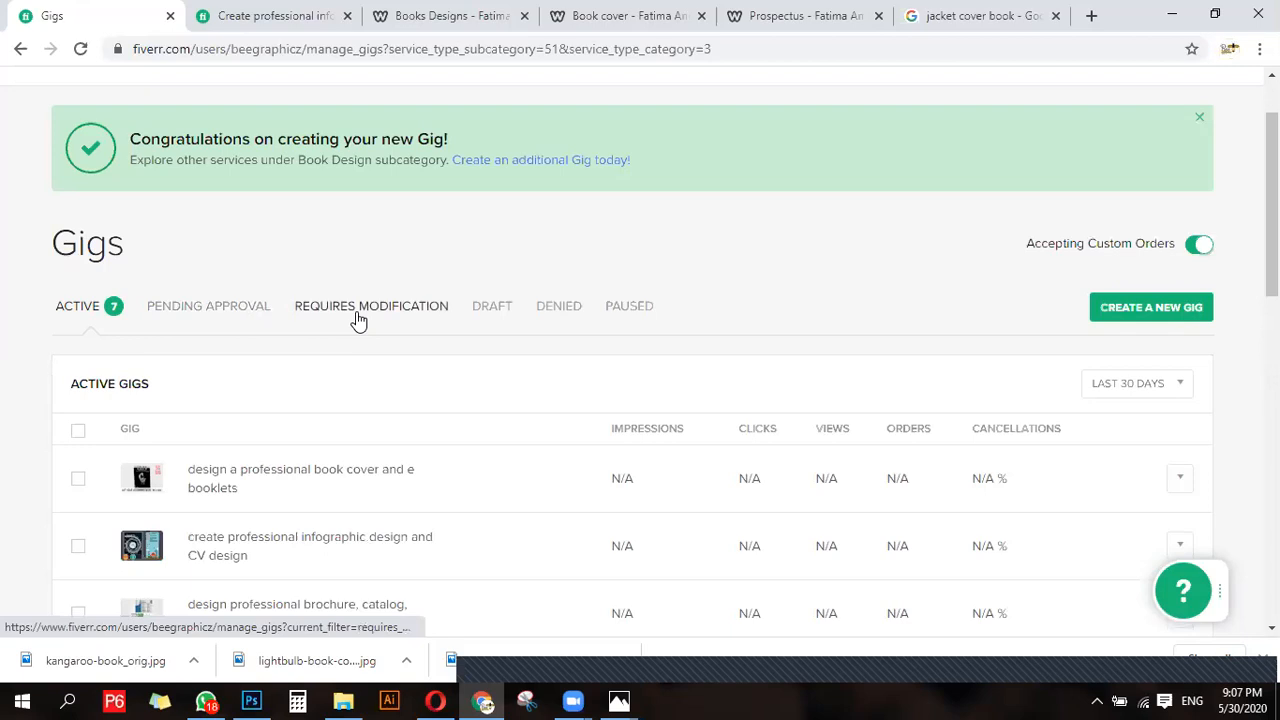
# - View the draft, denied and paused gig lists in turn and return to the active gigs
pyautogui.click(488, 310)
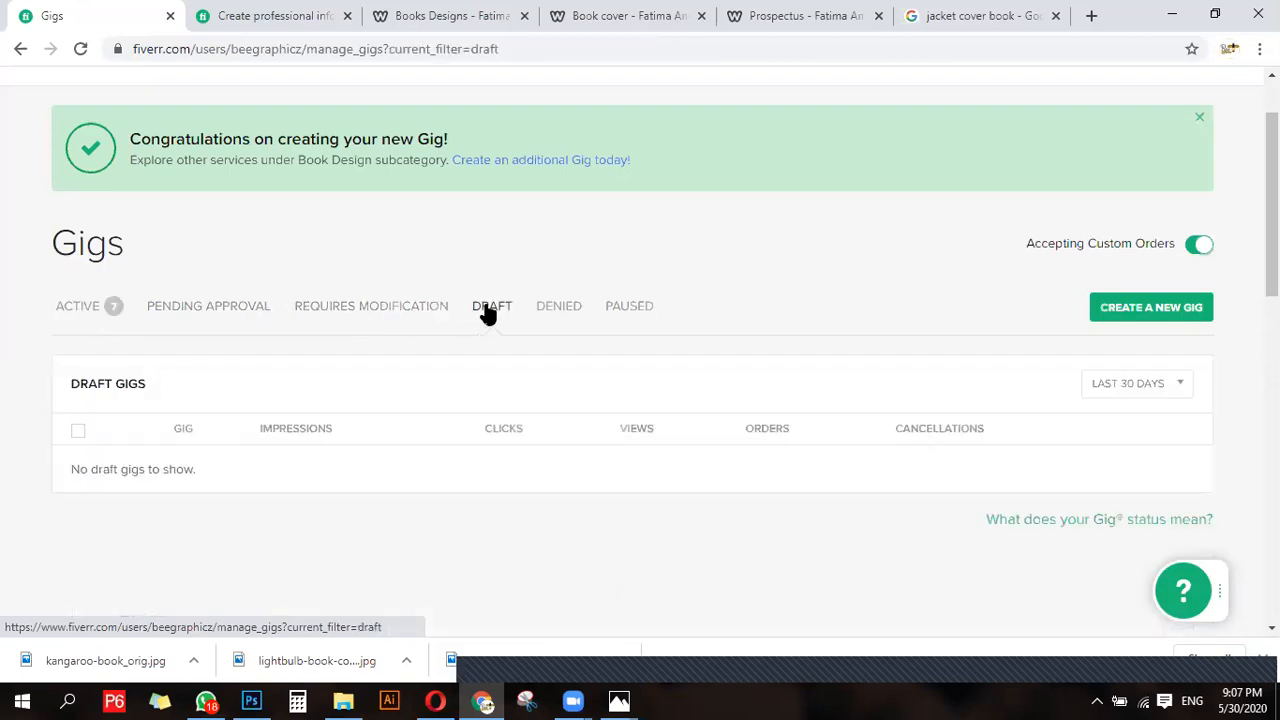
pyautogui.click(559, 305)
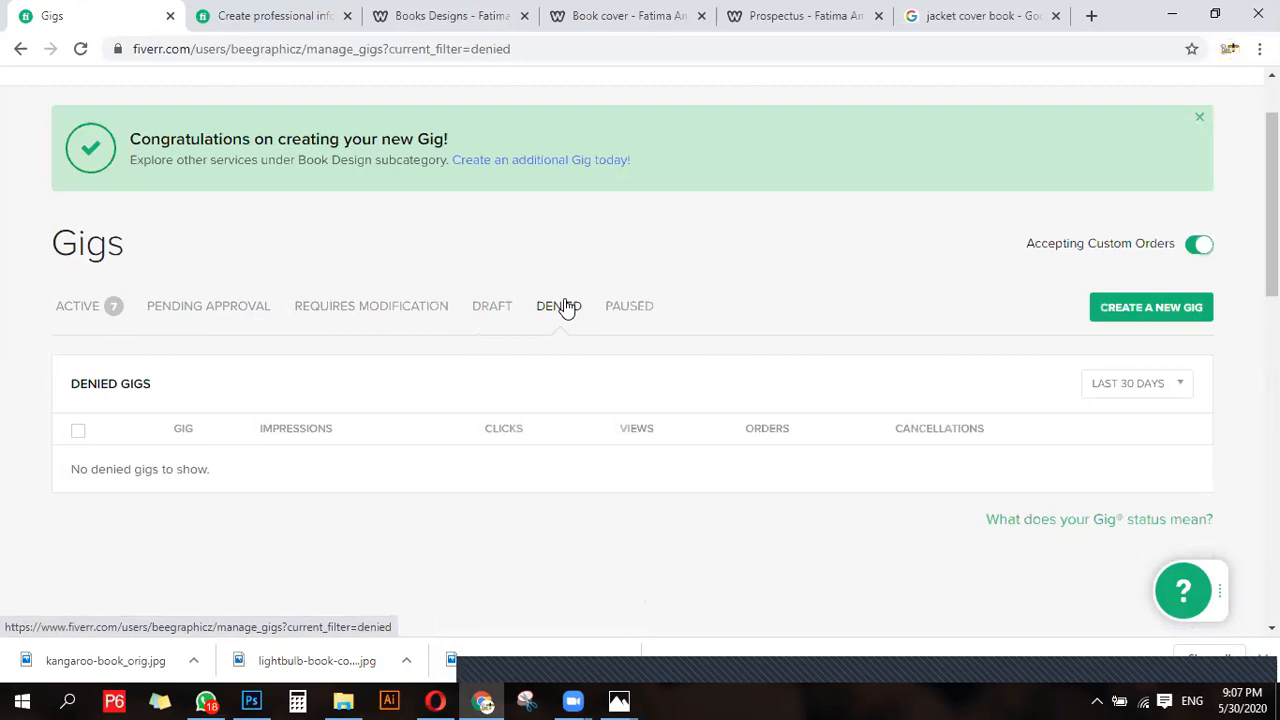
pyautogui.click(625, 312)
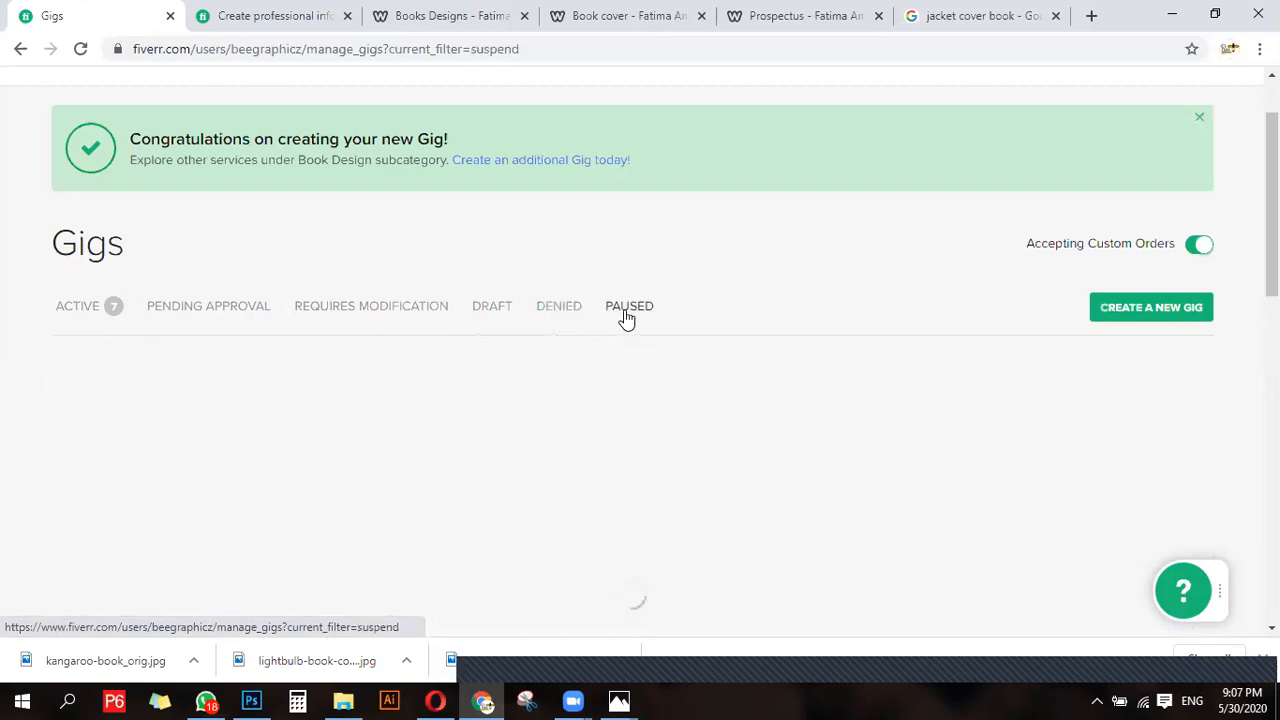
pyautogui.click(89, 320)
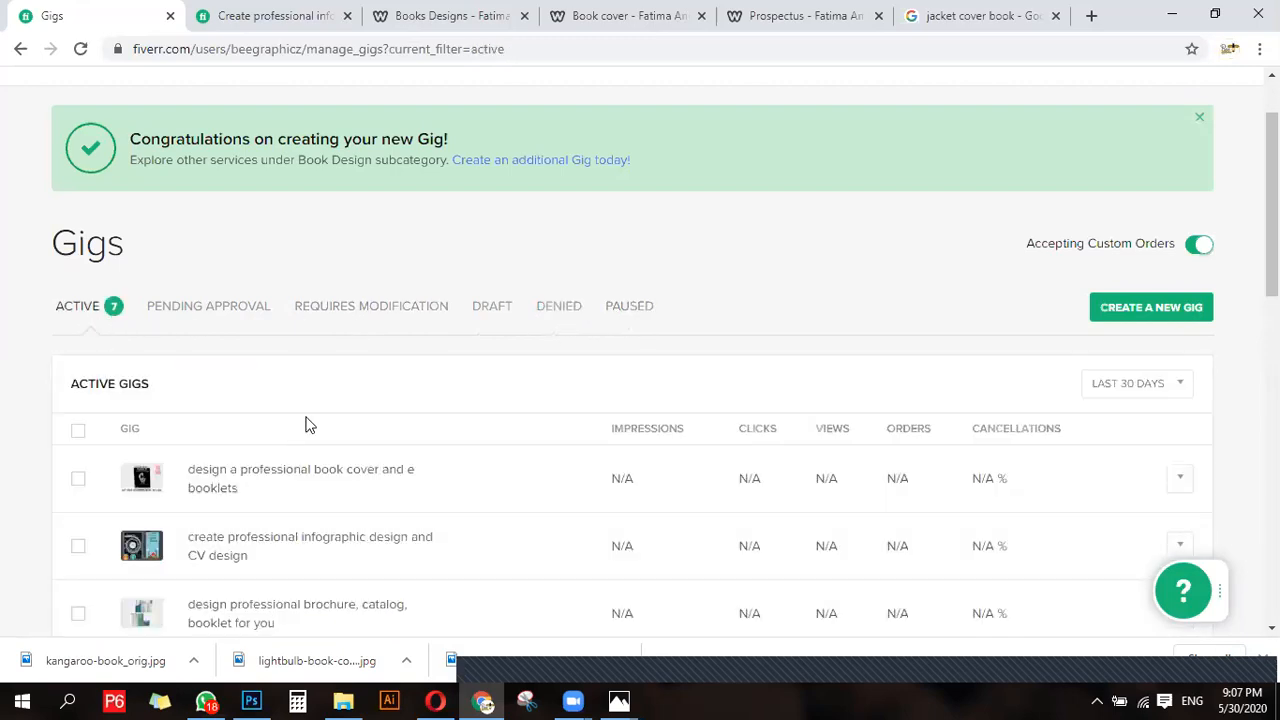
# - Pause the book cover and e-booklets gig and open the list of paused gigs
pyautogui.click(308, 472)
pyautogui.scroll(-2, 366, 481)
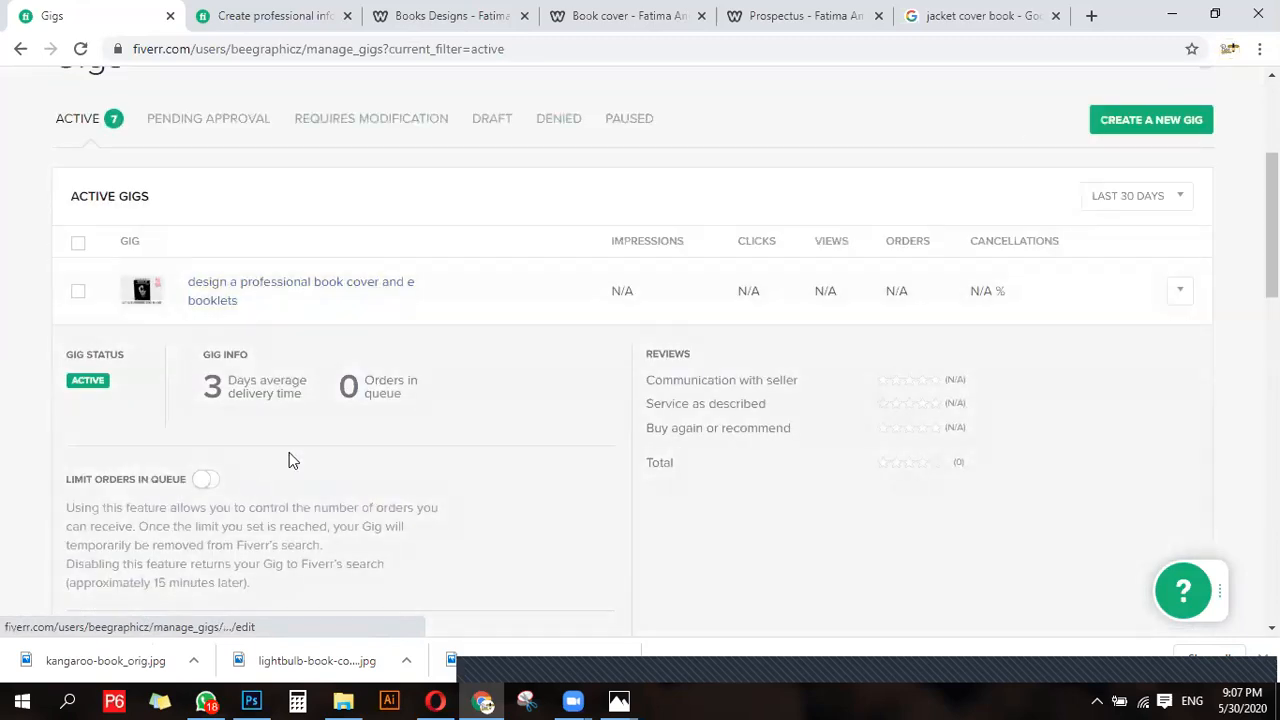
pyautogui.click(1178, 292)
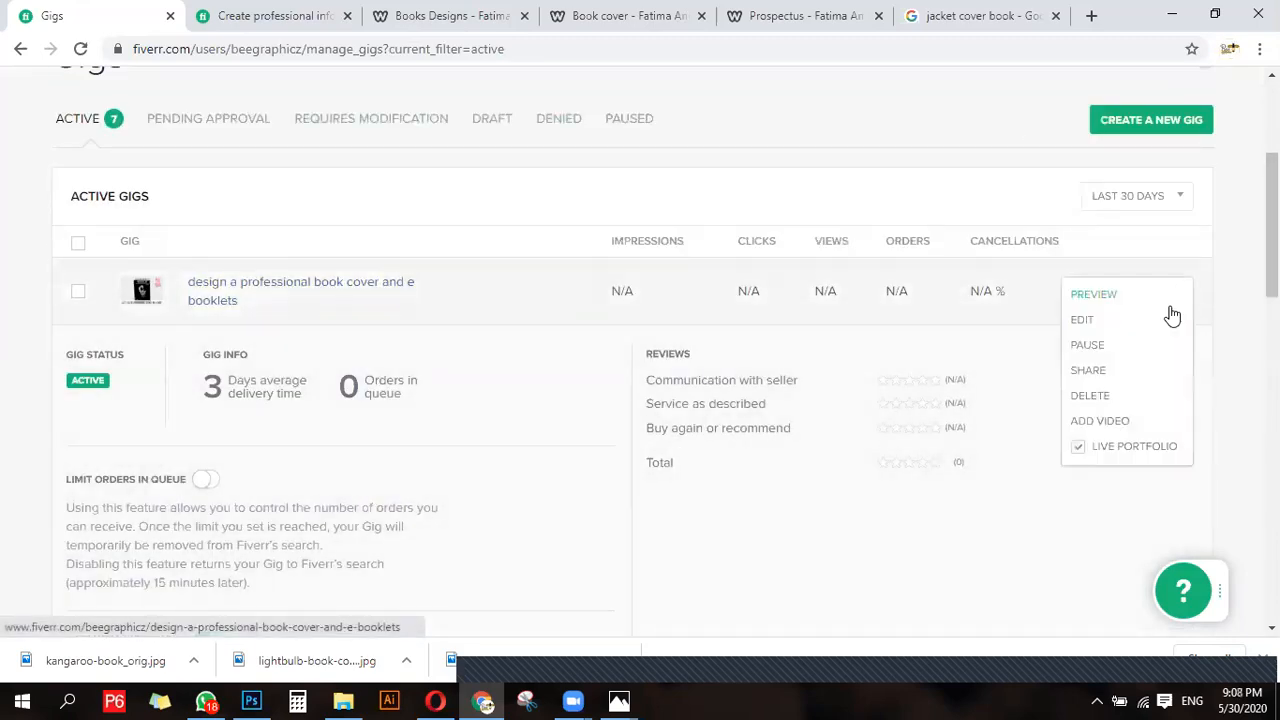
pyautogui.click(1086, 348)
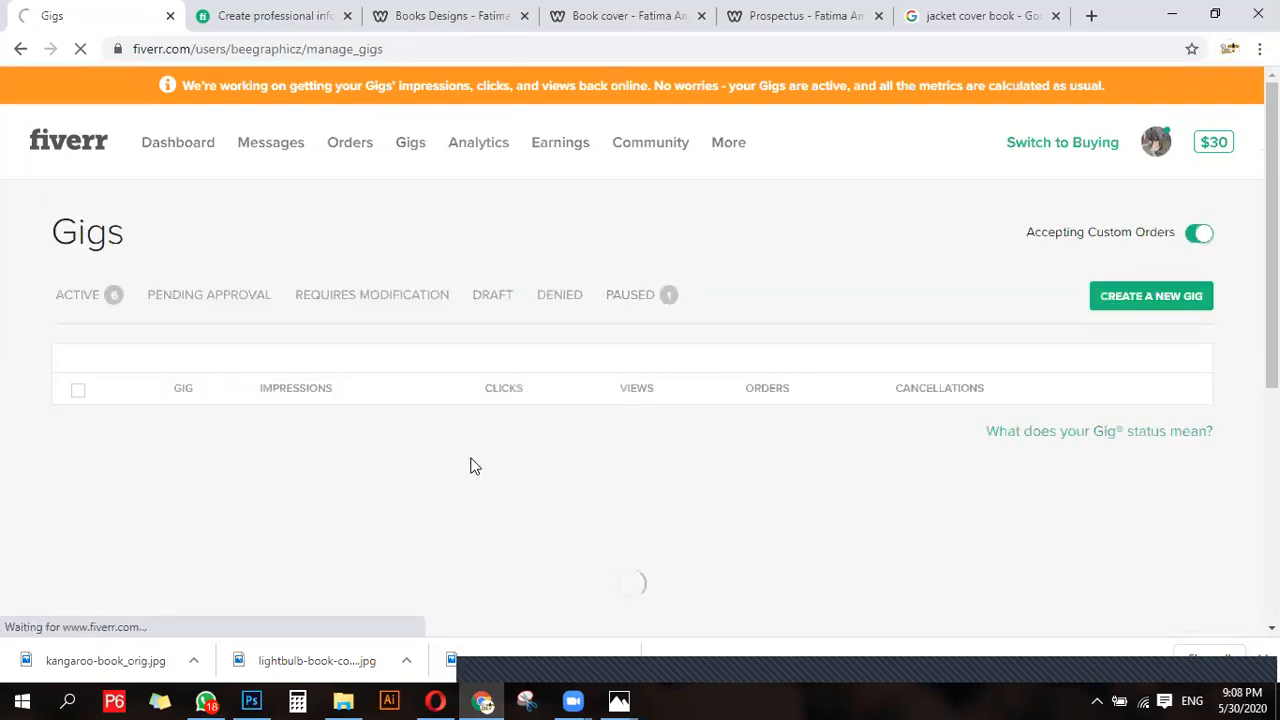
pyautogui.click(631, 296)
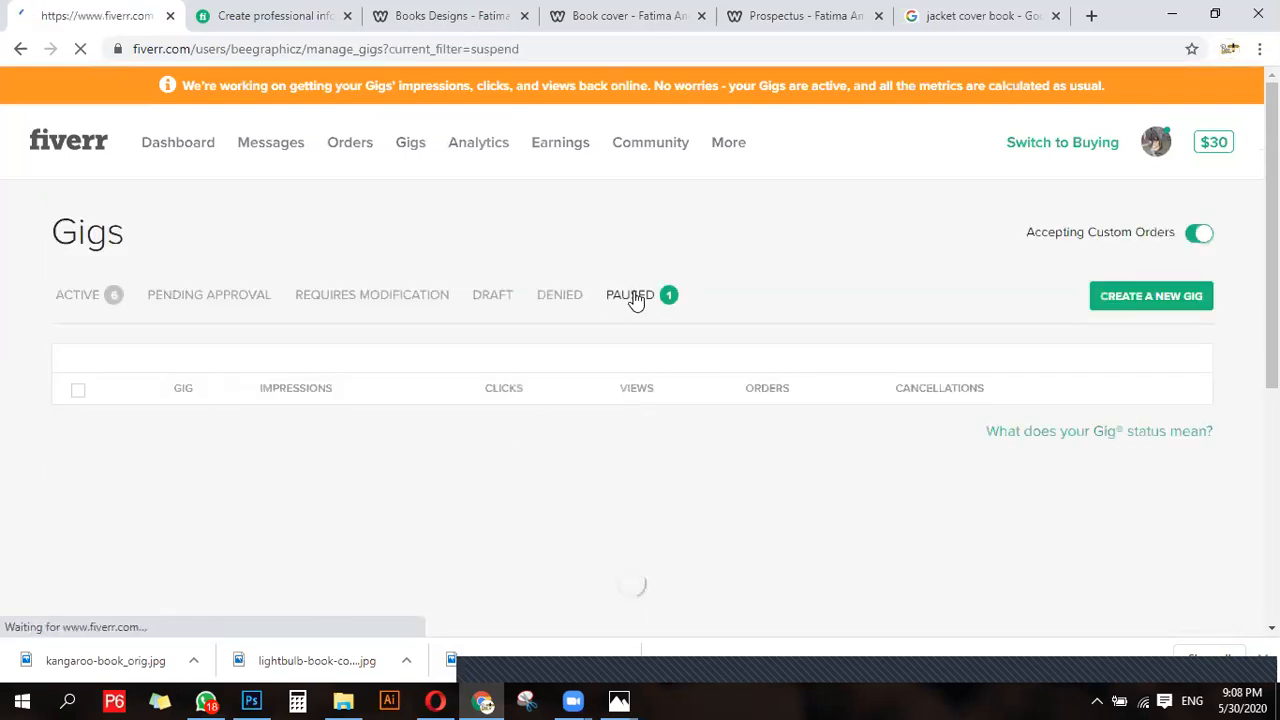
# - Reactivate the paused book cover and e-booklets gig and return to the list of active gigs
pyautogui.scroll(-1, 194, 304)
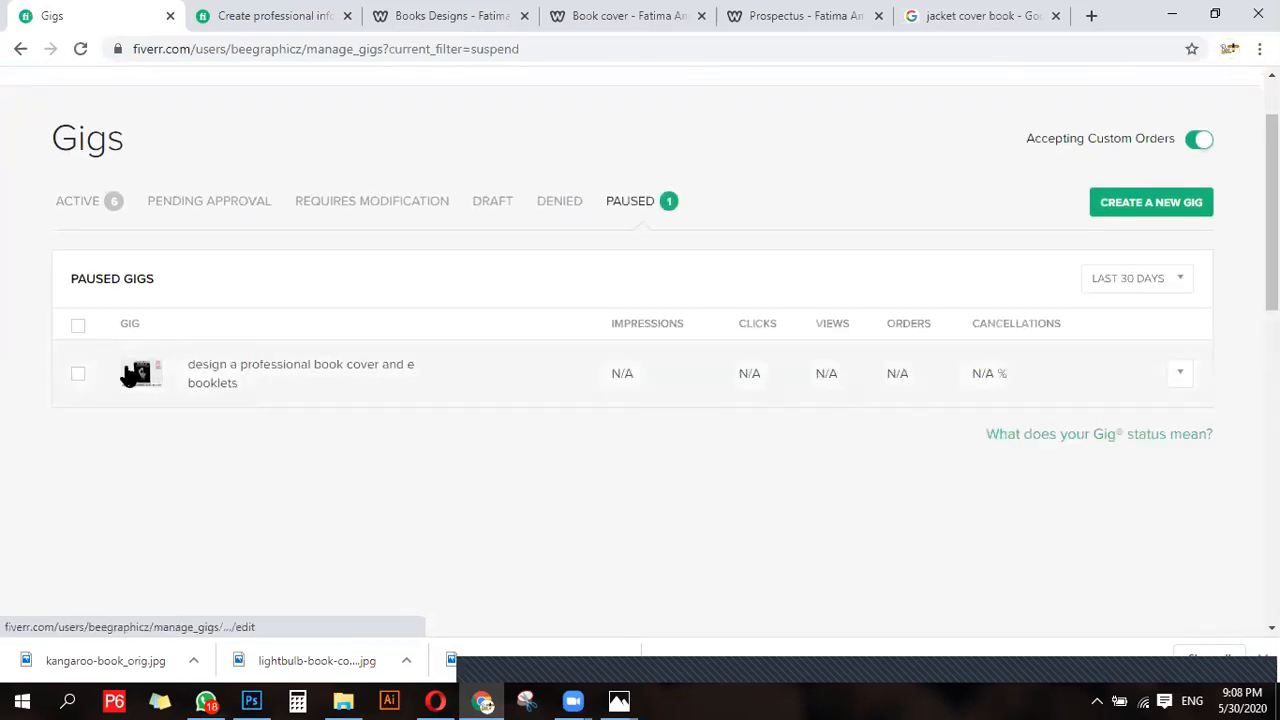
pyautogui.click(77, 377)
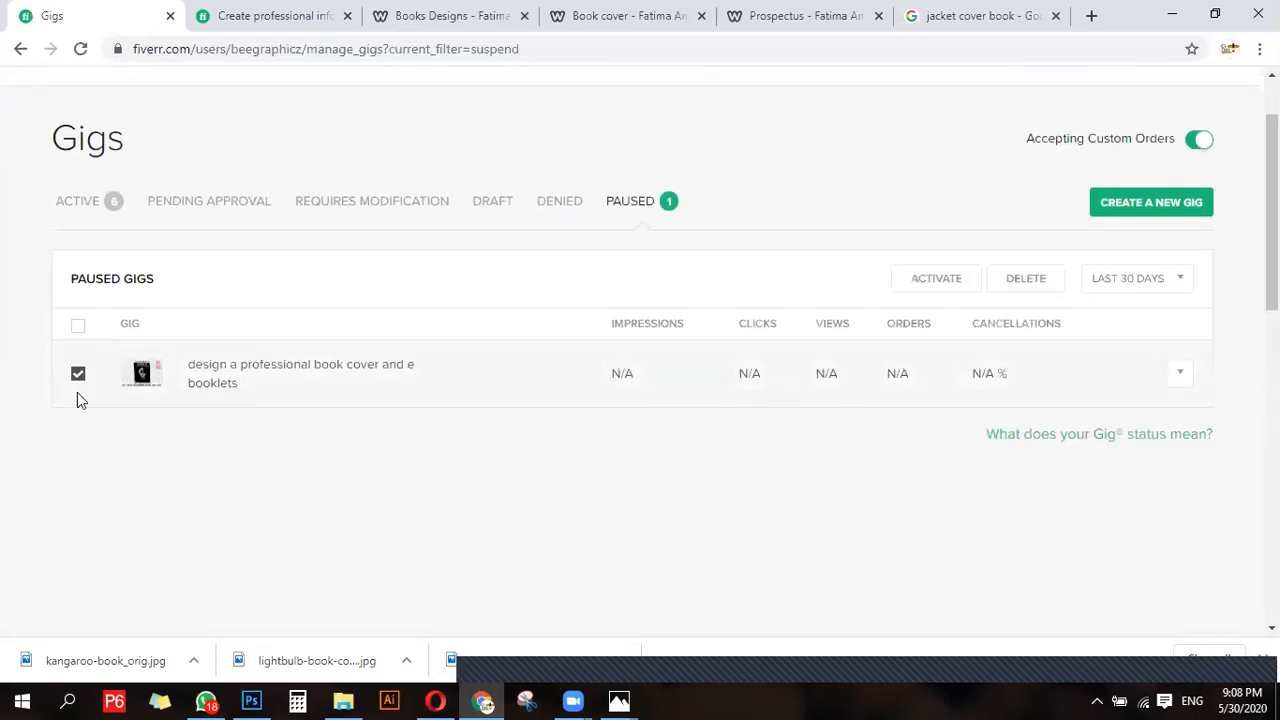
pyautogui.click(921, 283)
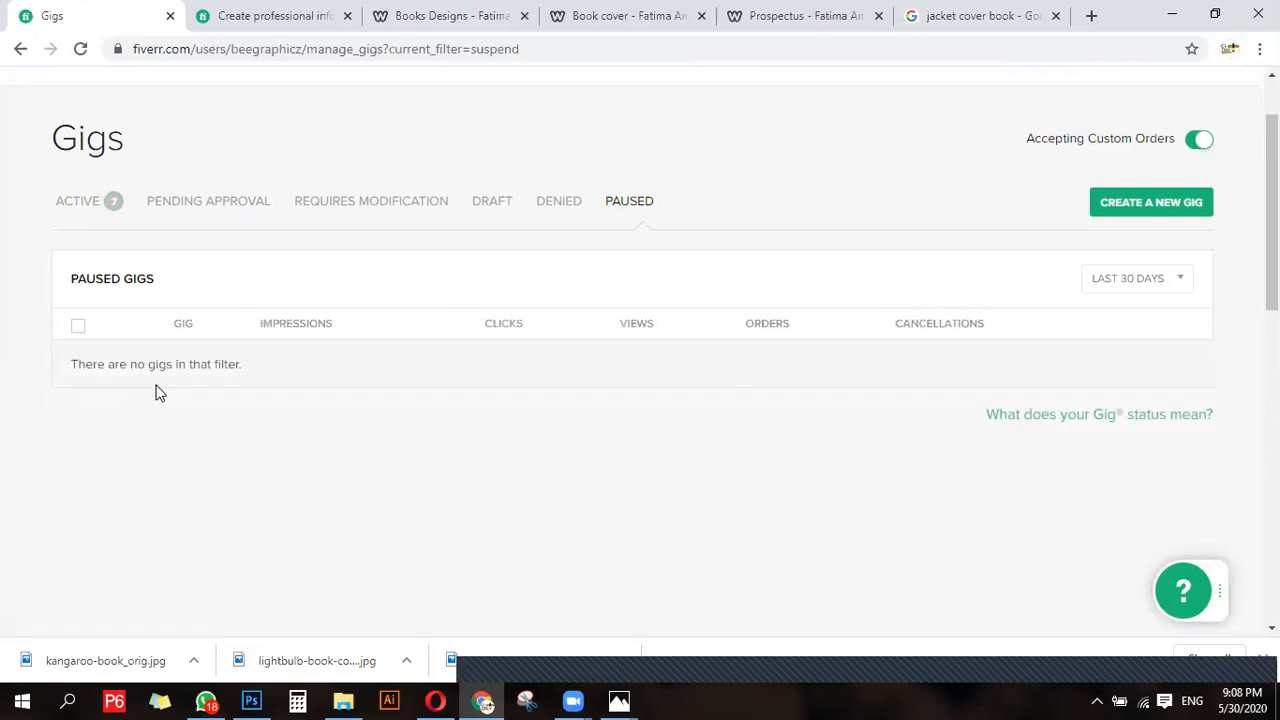
pyautogui.scroll(1, 157, 391)
pyautogui.click(90, 313)
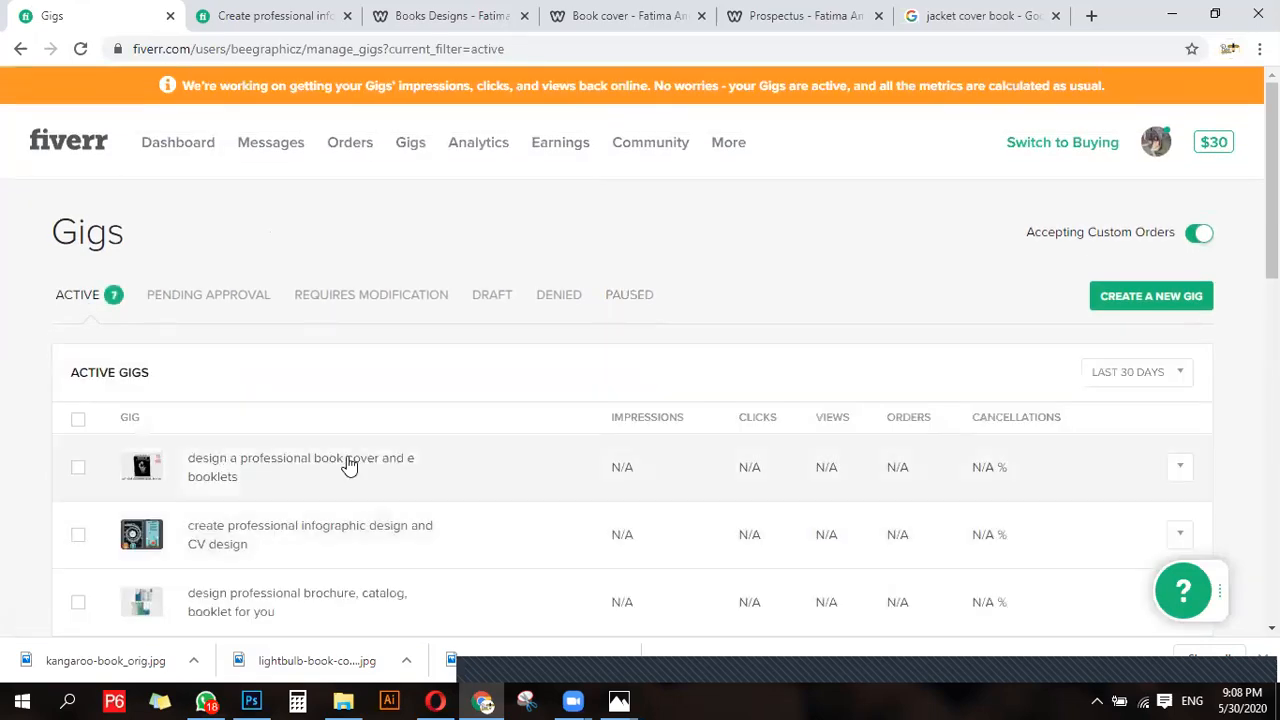
# - Preview the book cover gig and examine its title, gallery images and Basic package details
pyautogui.click(1182, 468)
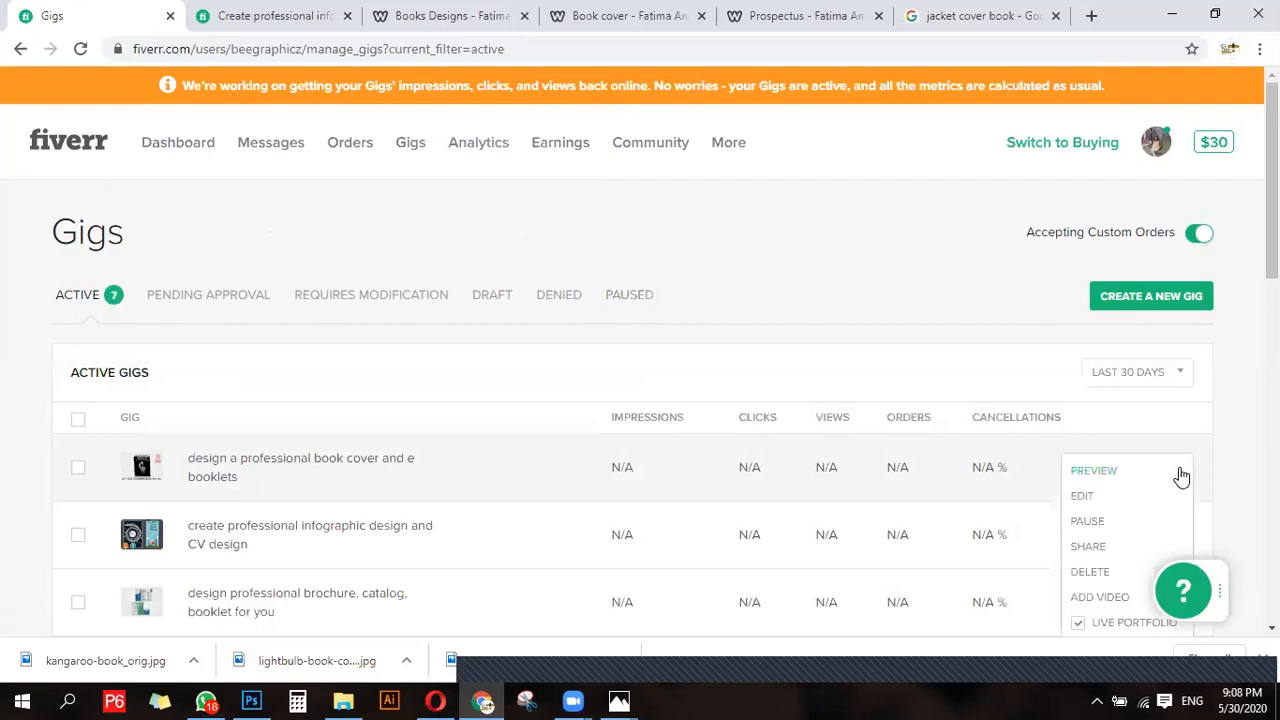
pyautogui.click(1089, 474)
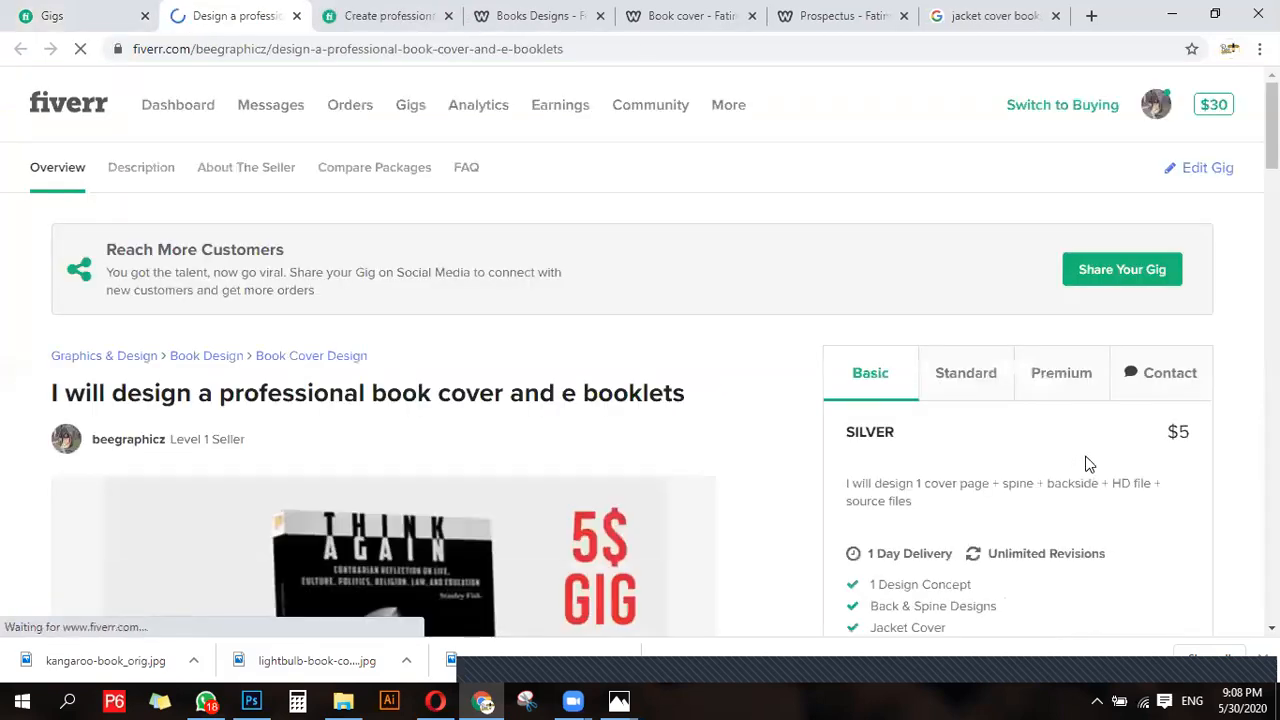
pyautogui.scroll(-1, 380, 363)
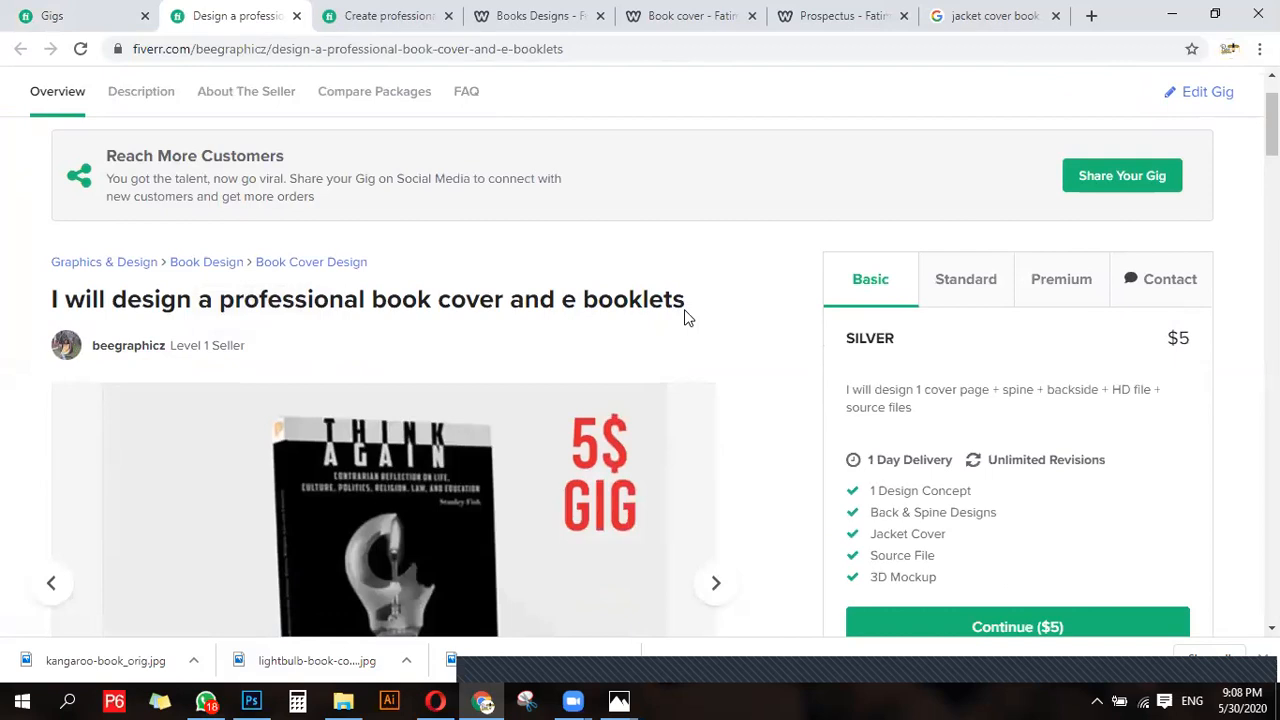
pyautogui.scroll(-3, 196, 403)
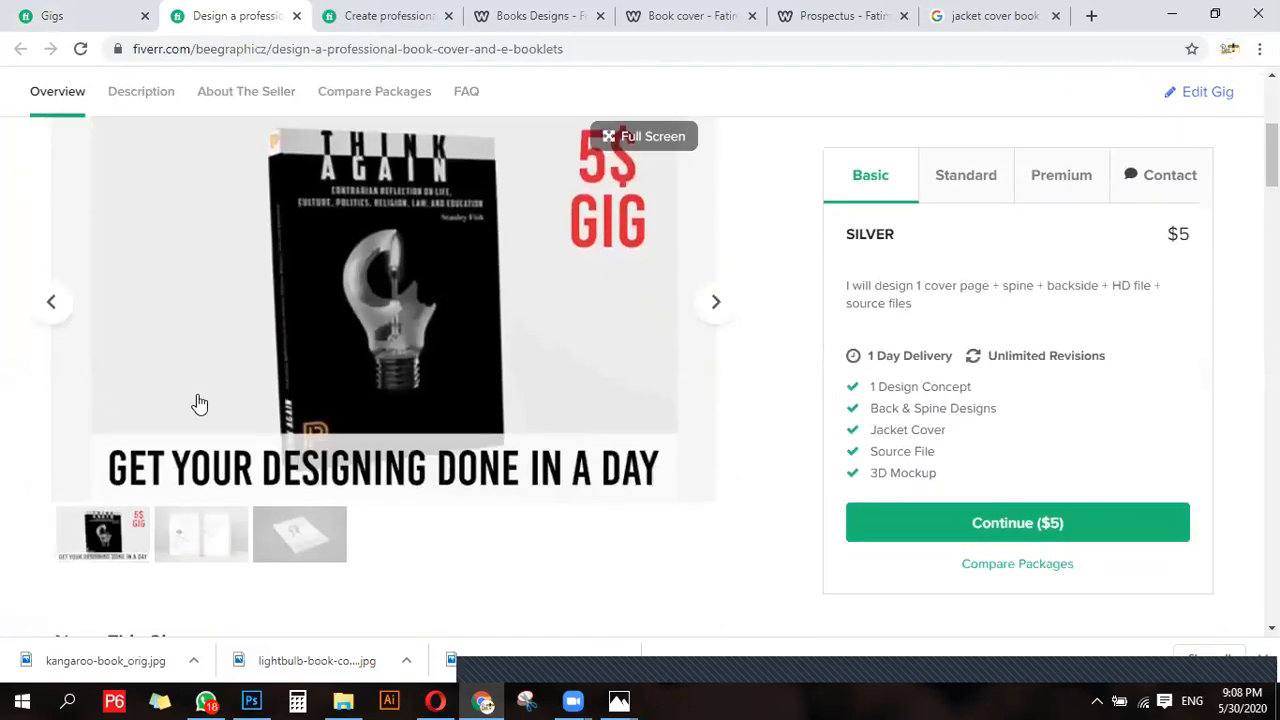
pyautogui.scroll(-2, 199, 403)
pyautogui.scroll(5, 317, 344)
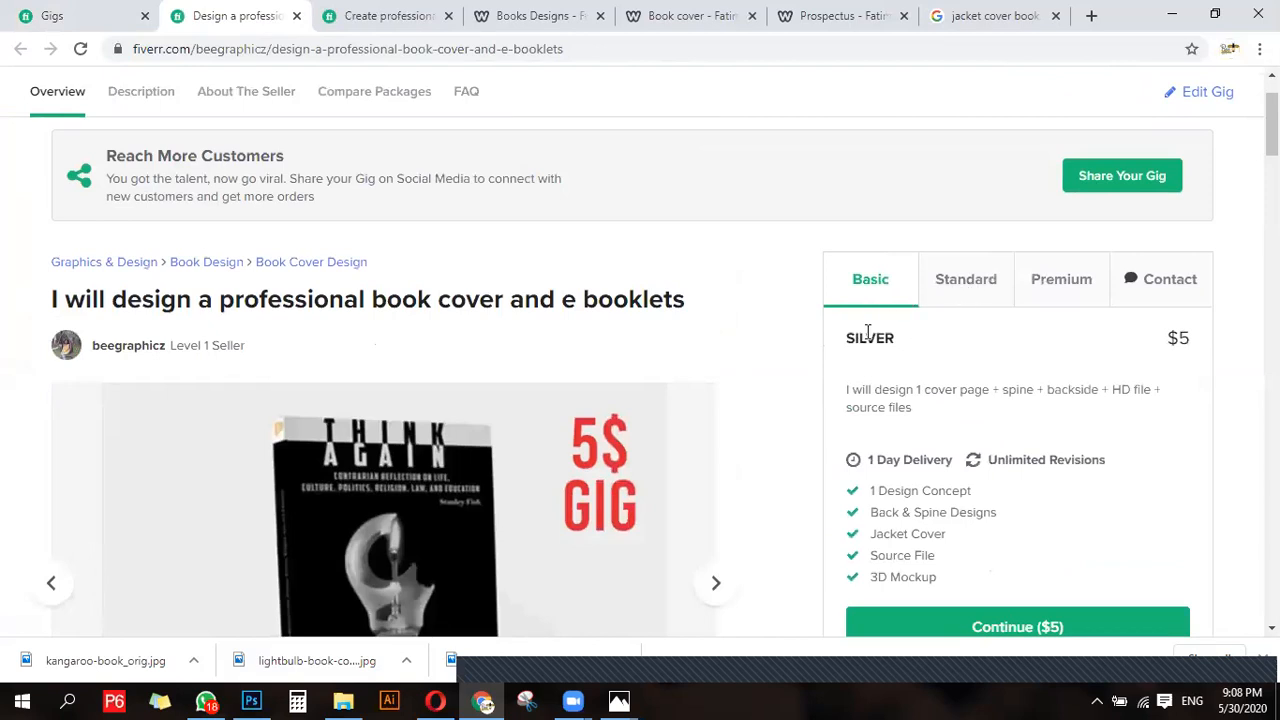
pyautogui.scroll(-1, 866, 335)
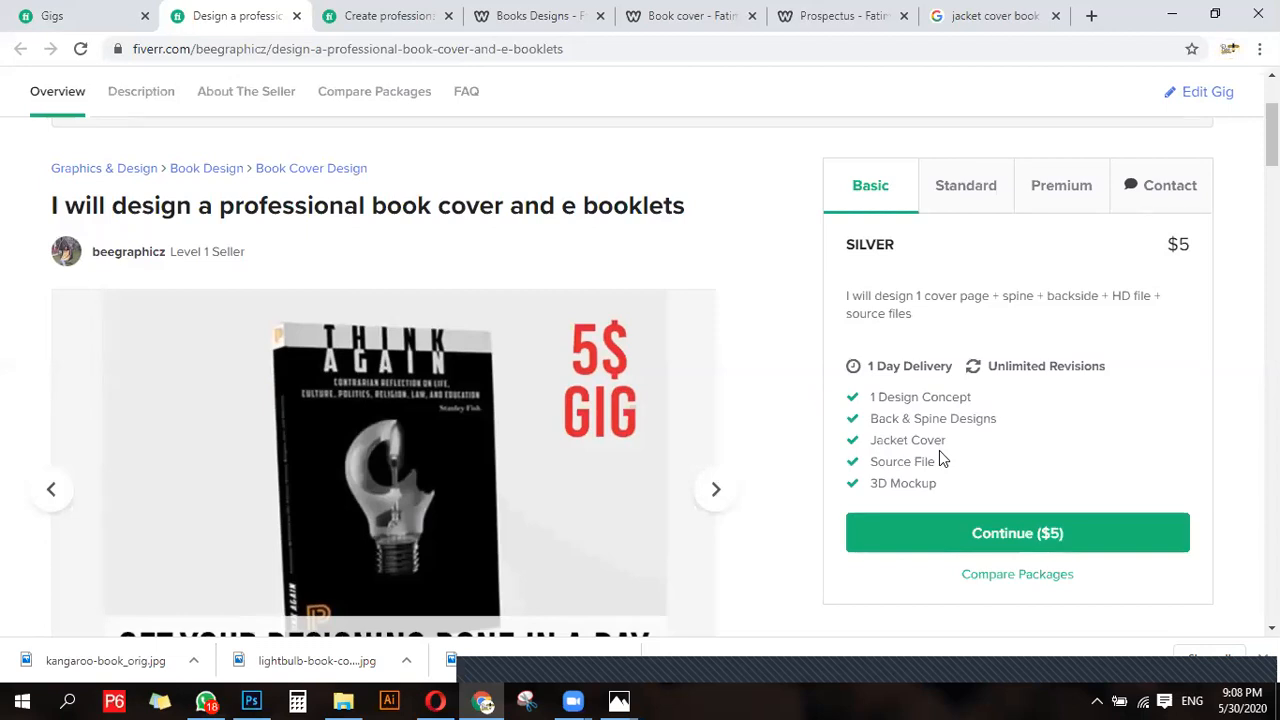
pyautogui.scroll(-2, 720, 530)
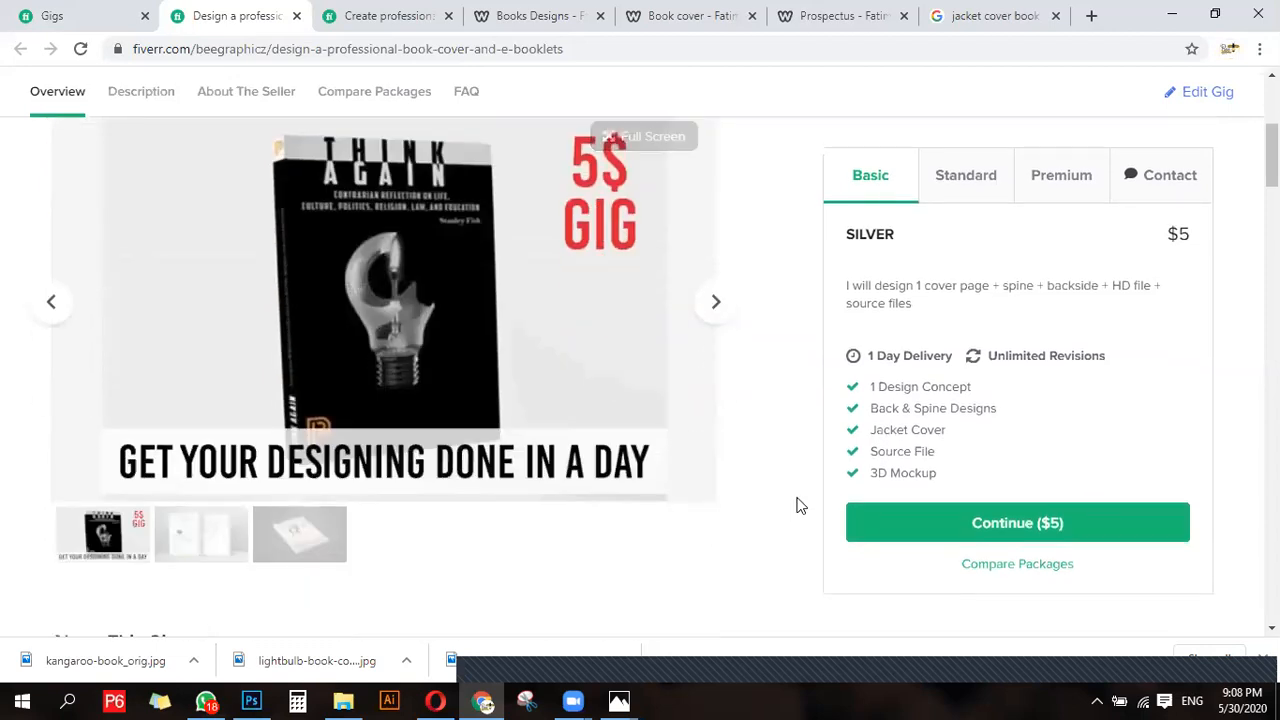
# - View the Standard and Premium package details of the book cover gig in turn
pyautogui.scroll(-5, 818, 497)
pyautogui.click(968, 172)
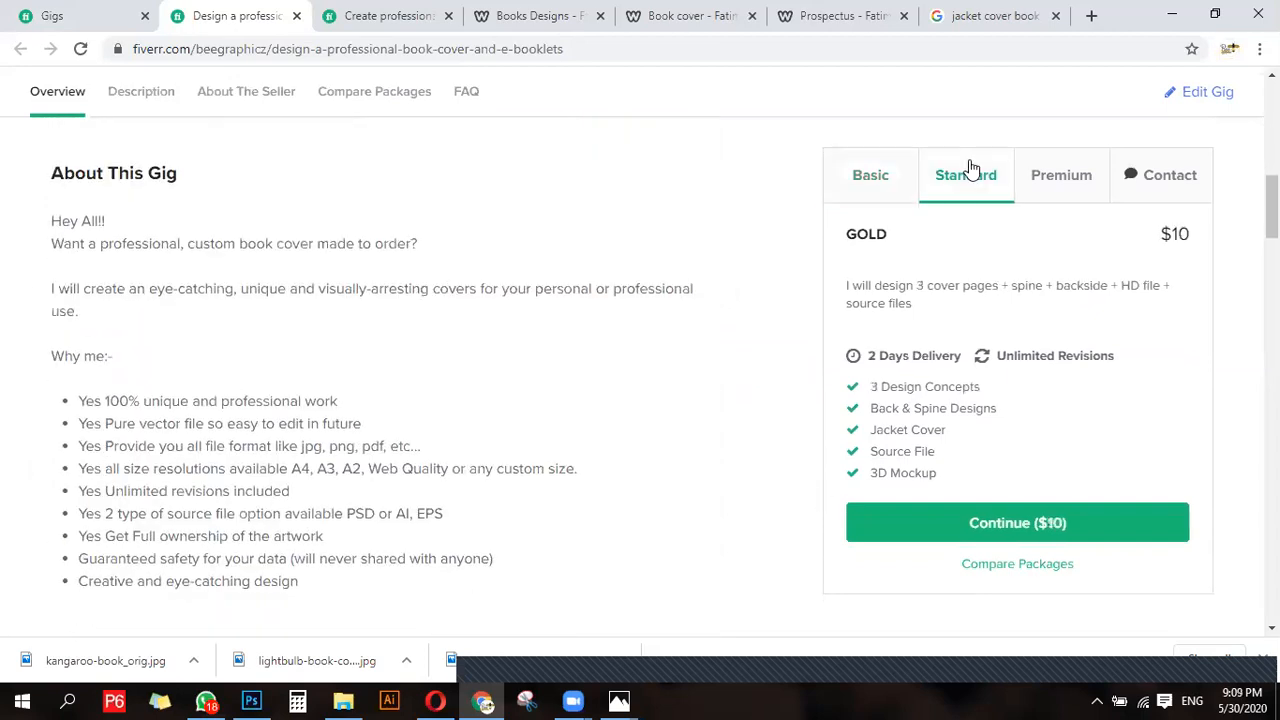
pyautogui.click(1075, 184)
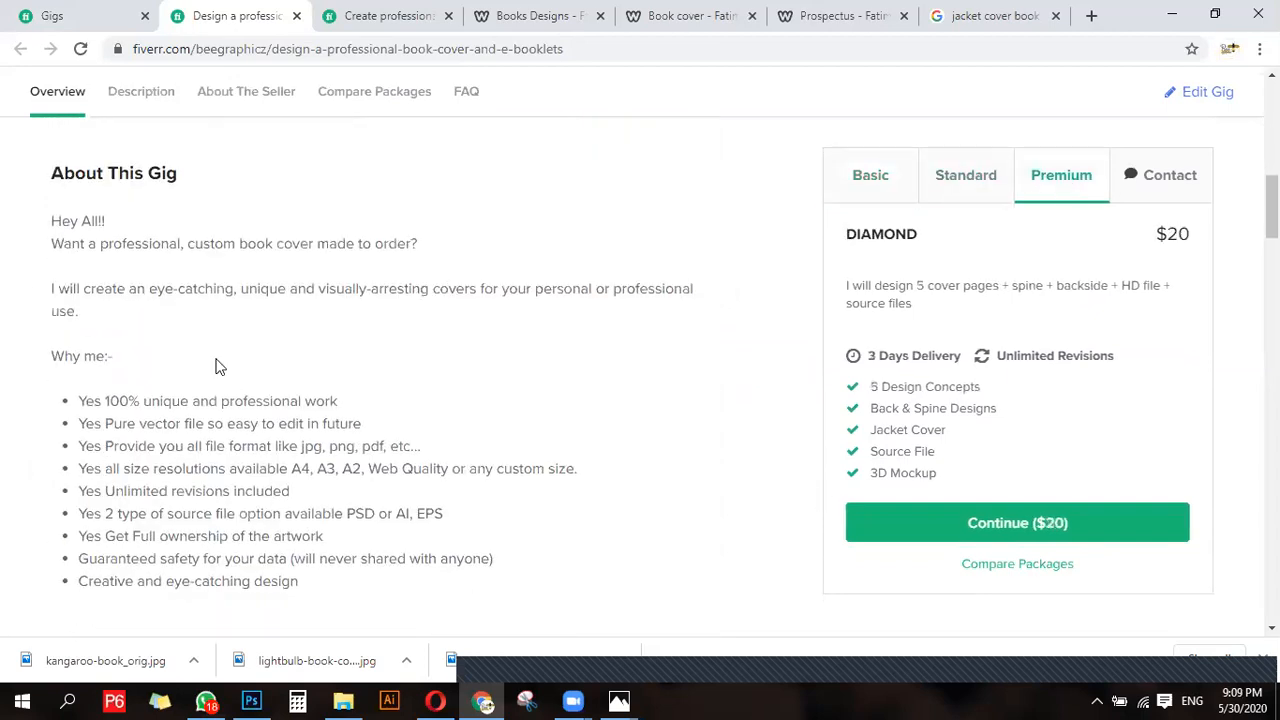
# - Read through the gig's description, file formats, genres and seller profile down to the package comparison
pyautogui.scroll(1, 245, 445)
pyautogui.scroll(1, 271, 530)
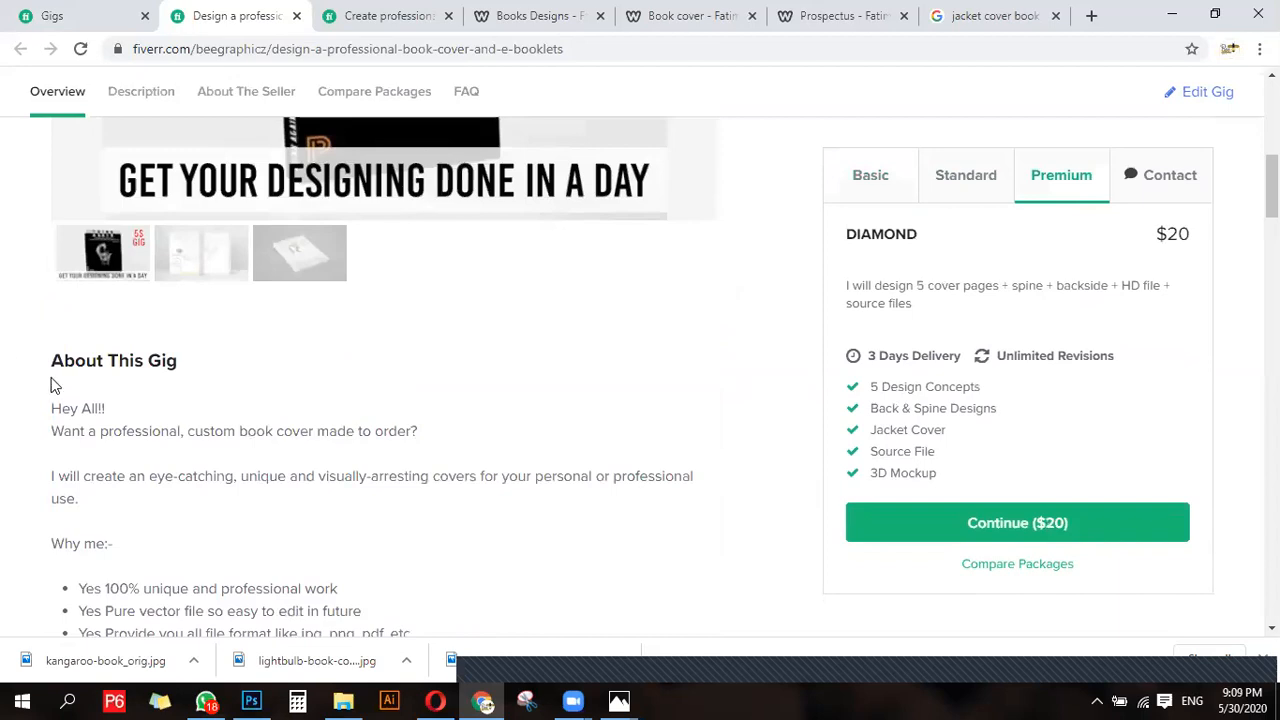
pyautogui.scroll(-3, 76, 410)
pyautogui.scroll(-7, 77, 405)
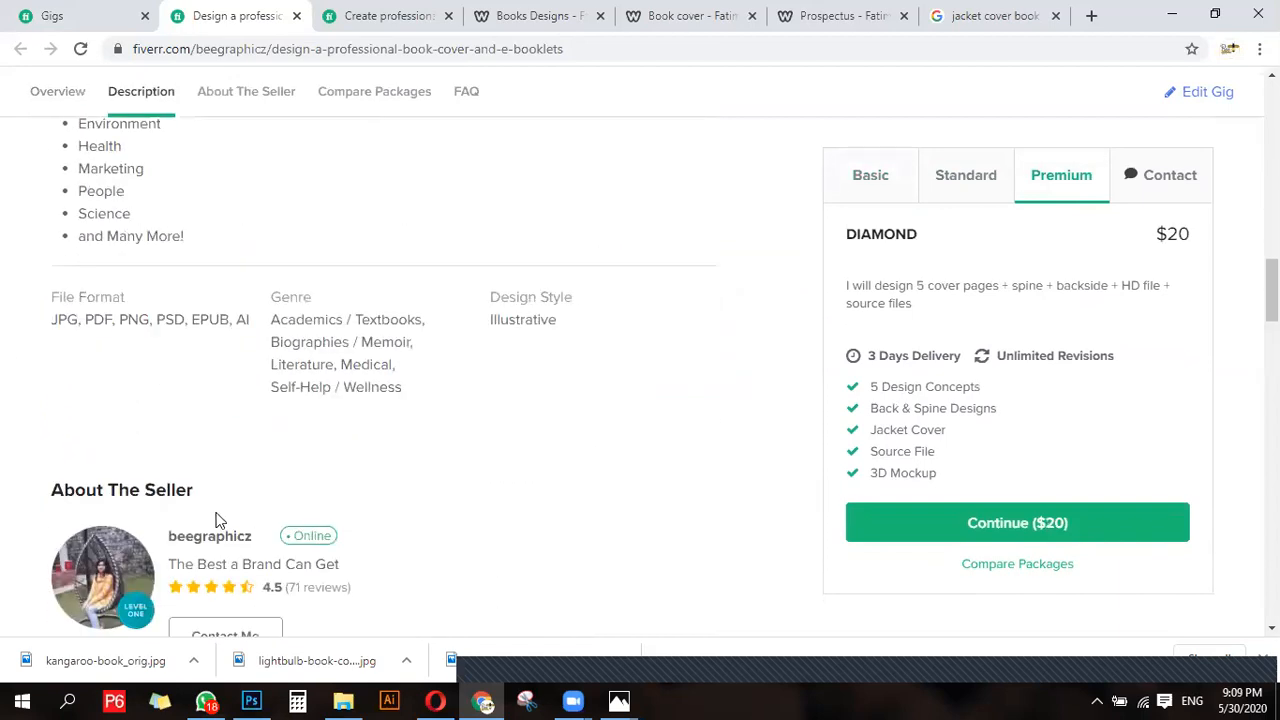
pyautogui.scroll(-4, 212, 512)
pyautogui.scroll(2, 214, 515)
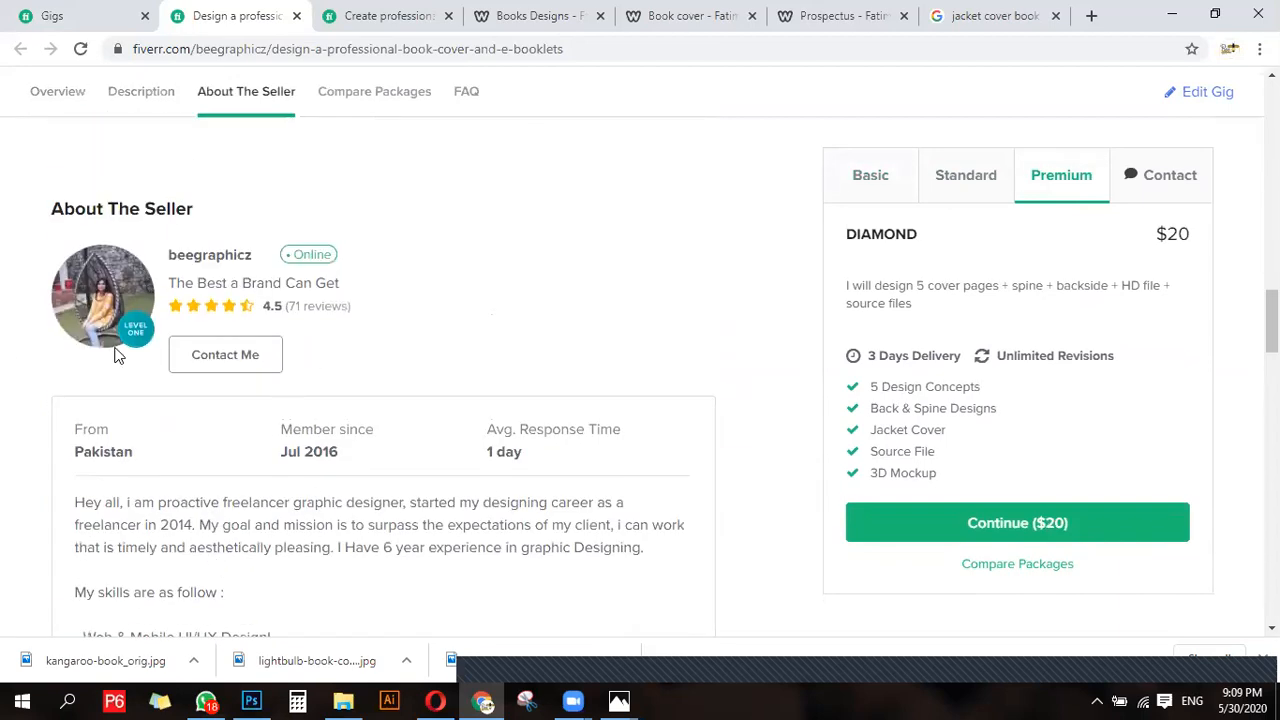
pyautogui.scroll(-4, 185, 482)
pyautogui.scroll(1, 163, 508)
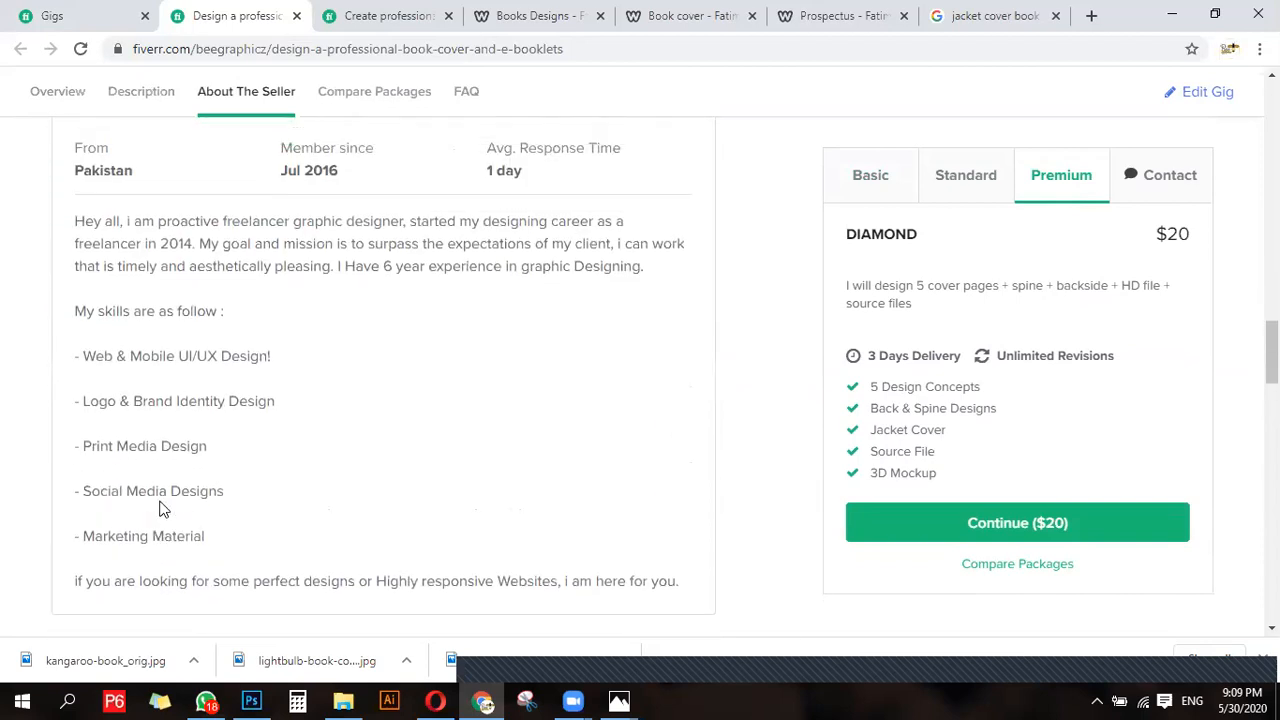
pyautogui.scroll(-6, 286, 440)
pyautogui.scroll(1, 286, 486)
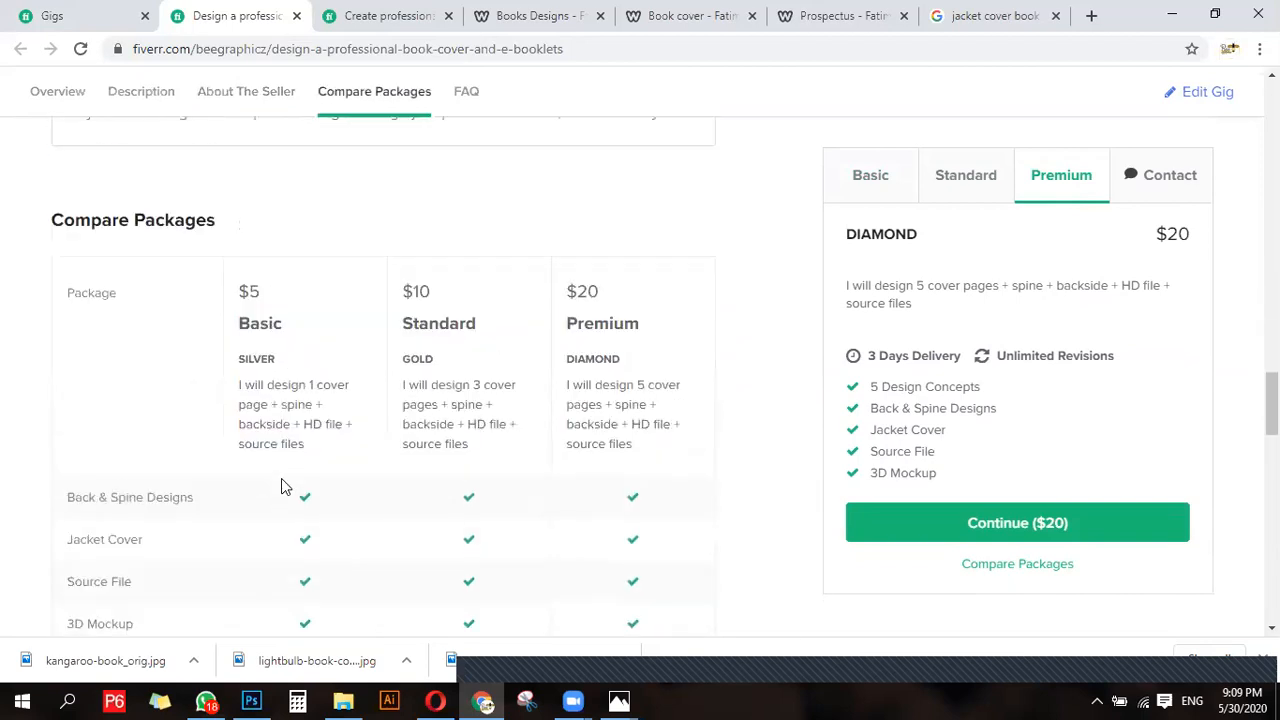
# - Choose 1 day (+$10) delivery for the Standard package and 1 day (+$20) for Premium in the package comparison
pyautogui.scroll(-3, 50, 438)
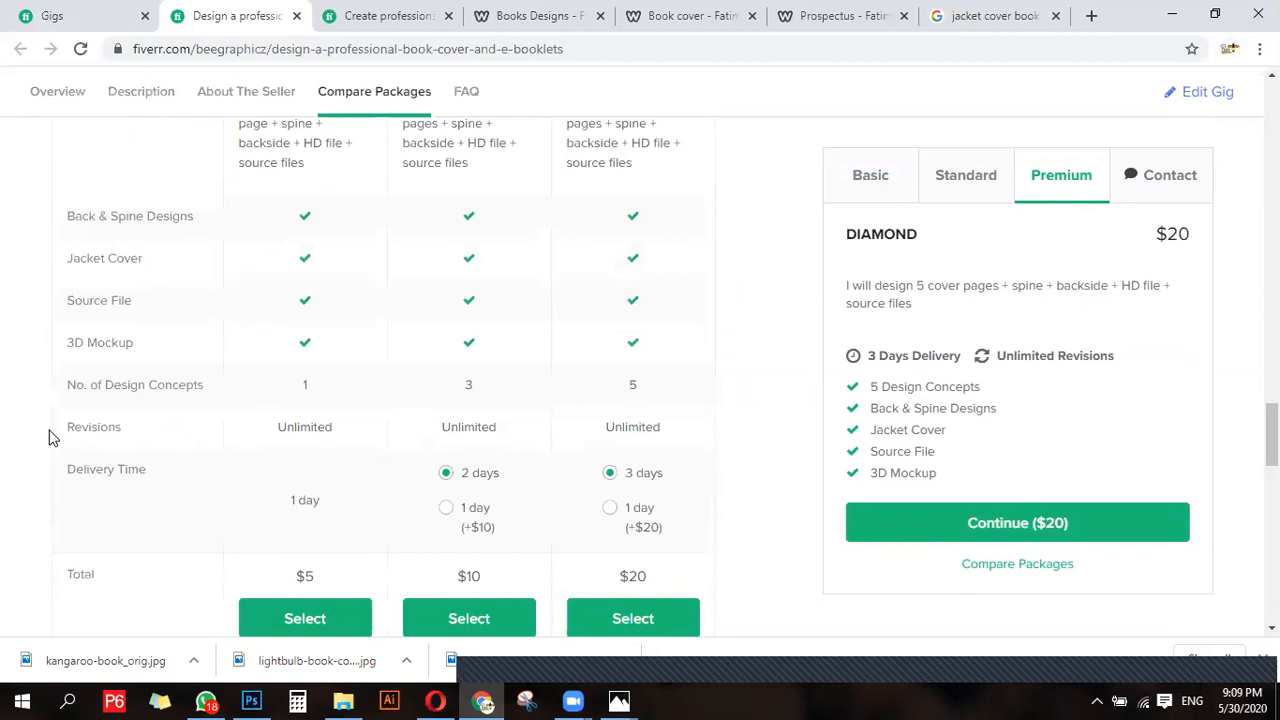
pyautogui.click(445, 510)
pyautogui.click(612, 512)
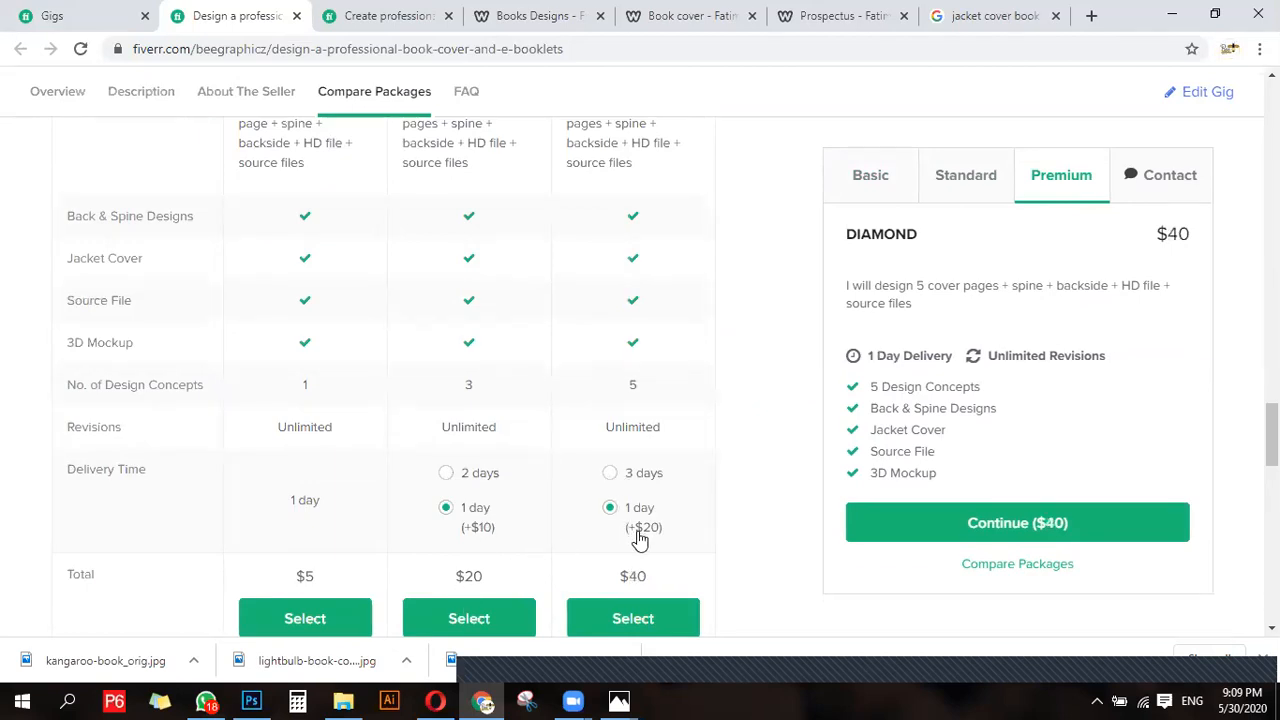
pyautogui.scroll(4, 600, 540)
pyautogui.scroll(-2, 480, 532)
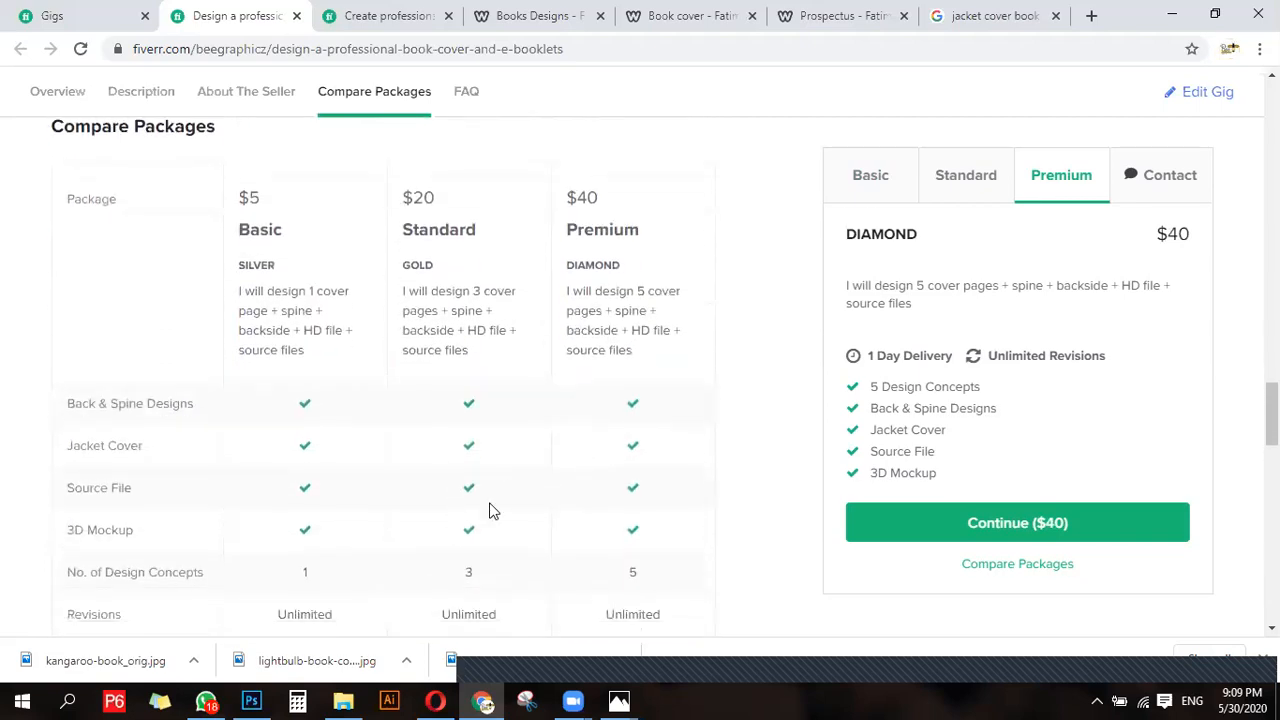
# - Expand the FAQ answer about themes other than medical, check the related tags and return to the start of the gig page
pyautogui.scroll(-5, 480, 511)
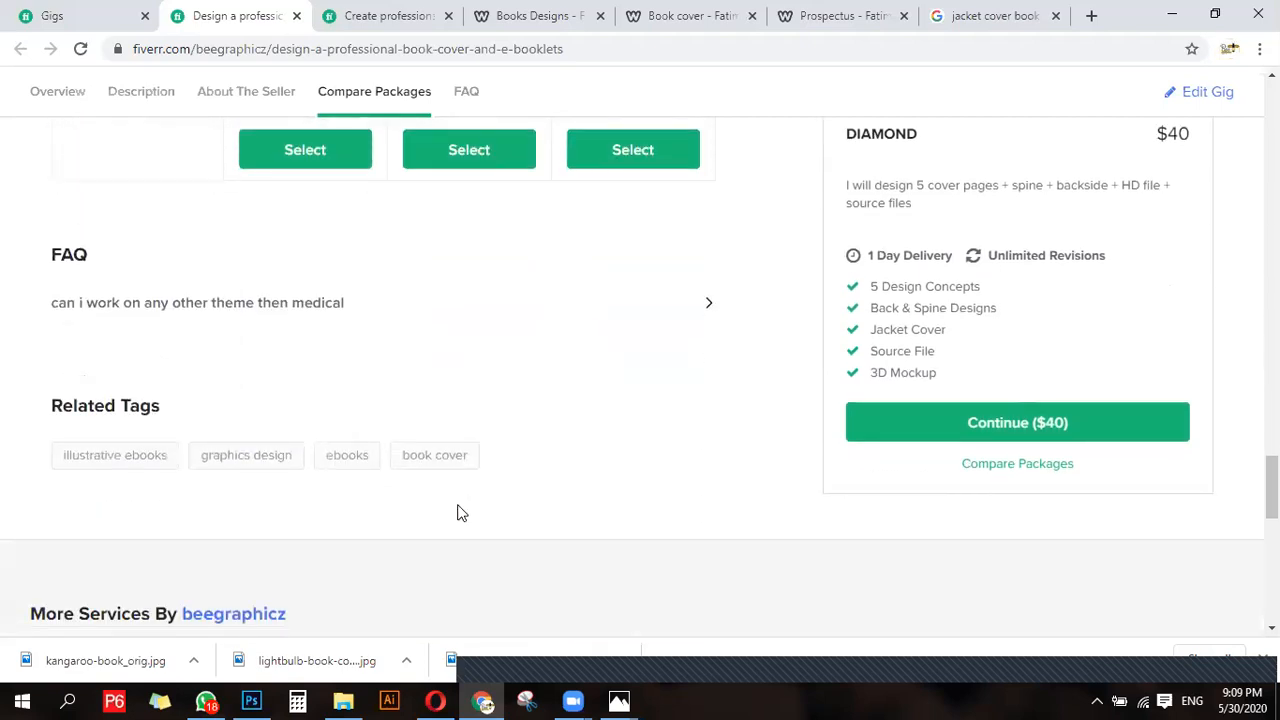
pyautogui.click(257, 302)
pyautogui.scroll(-2, 298, 410)
pyautogui.scroll(3, 298, 410)
pyautogui.scroll(-2, 420, 490)
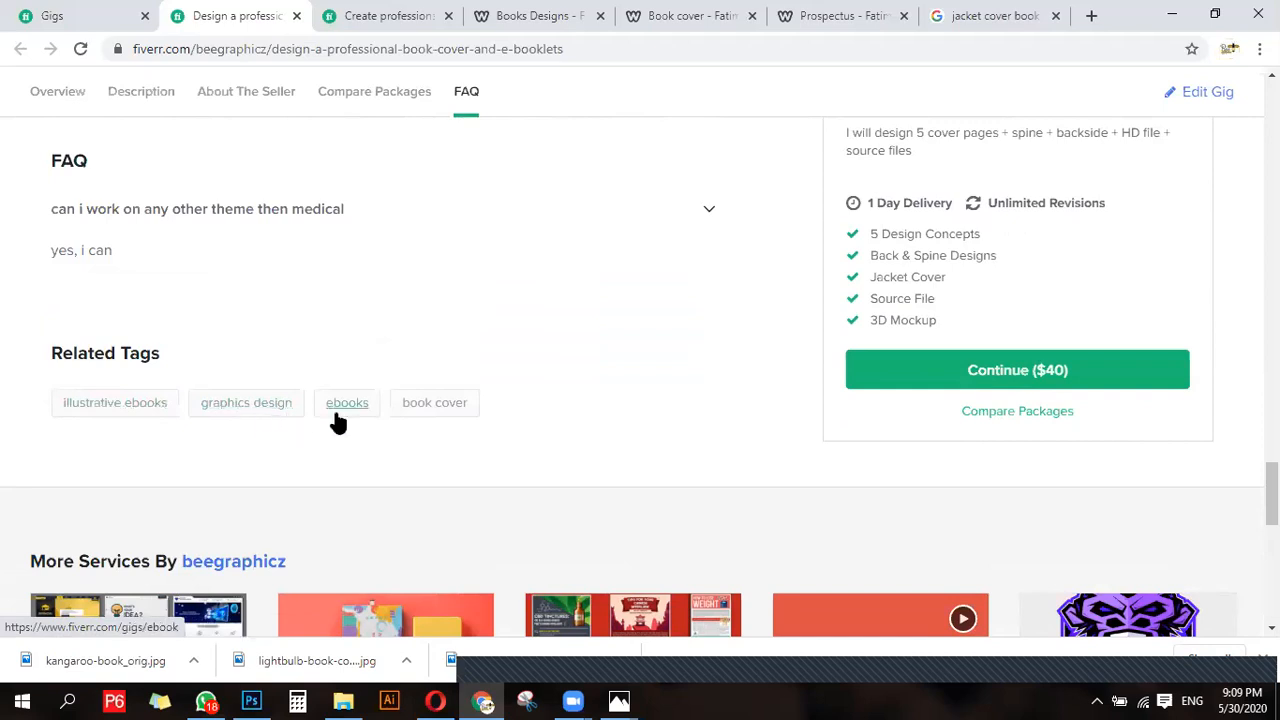
pyautogui.scroll(-3, 120, 452)
pyautogui.scroll(3, 120, 452)
pyautogui.scroll(5, 322, 460)
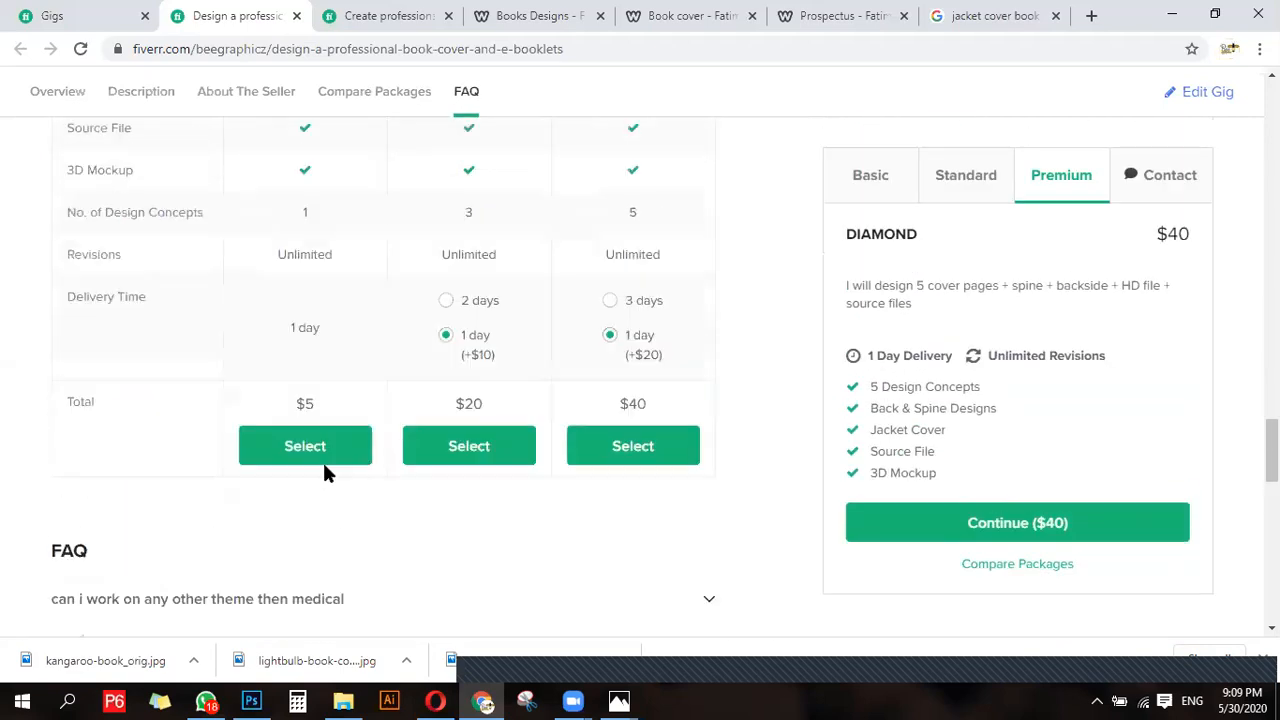
pyautogui.scroll(10, 619, 400)
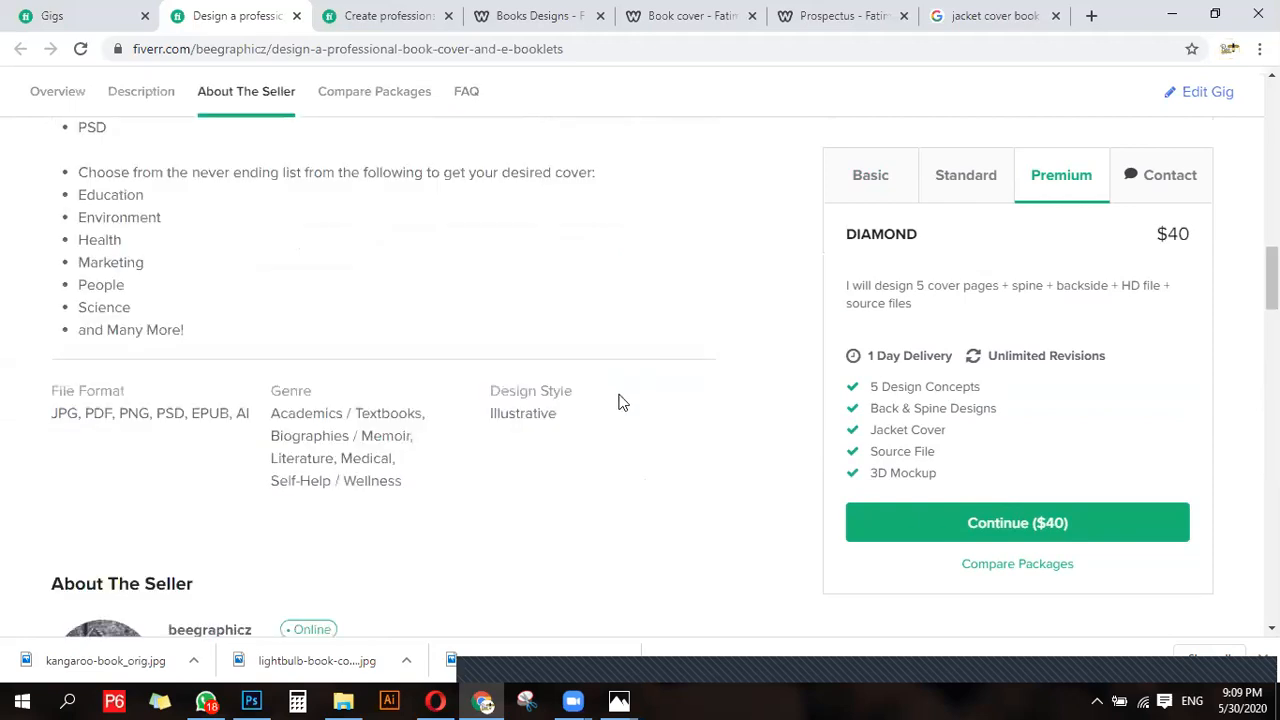
pyautogui.scroll(10, 830, 254)
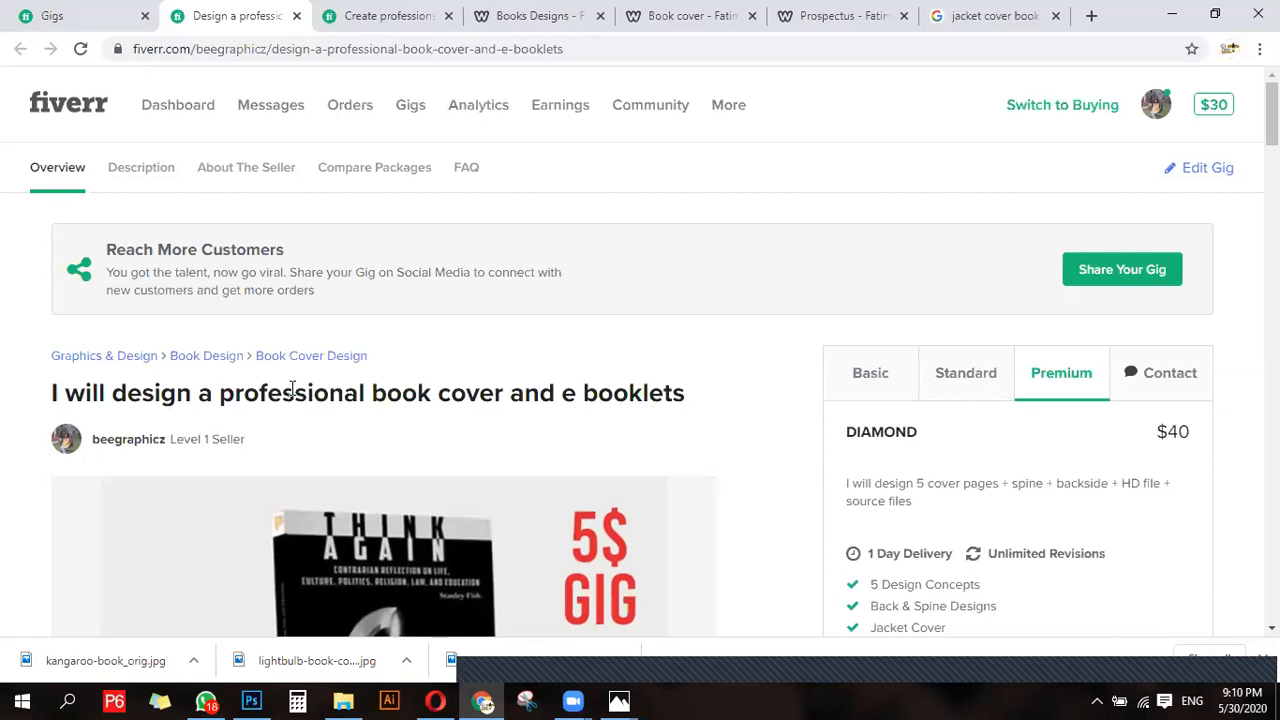
# - Open the Buyer Requests page
pyautogui.moveTo(730, 108)
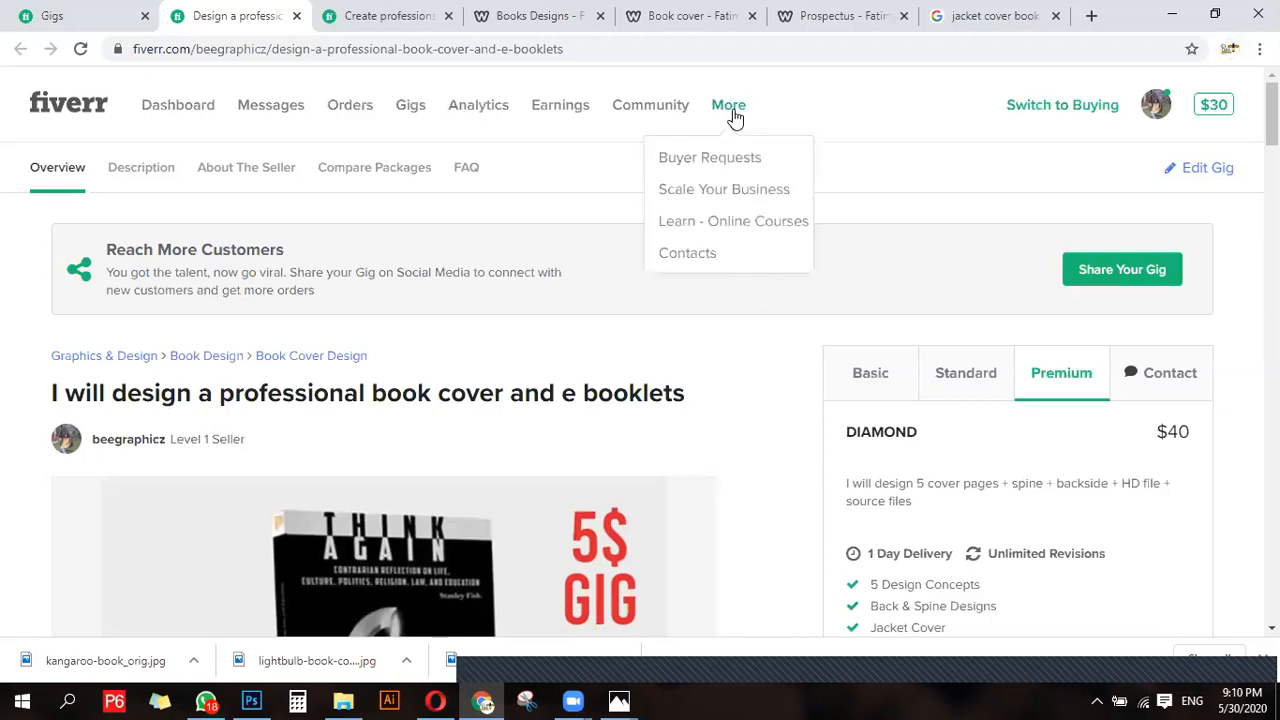
pyautogui.click(714, 160)
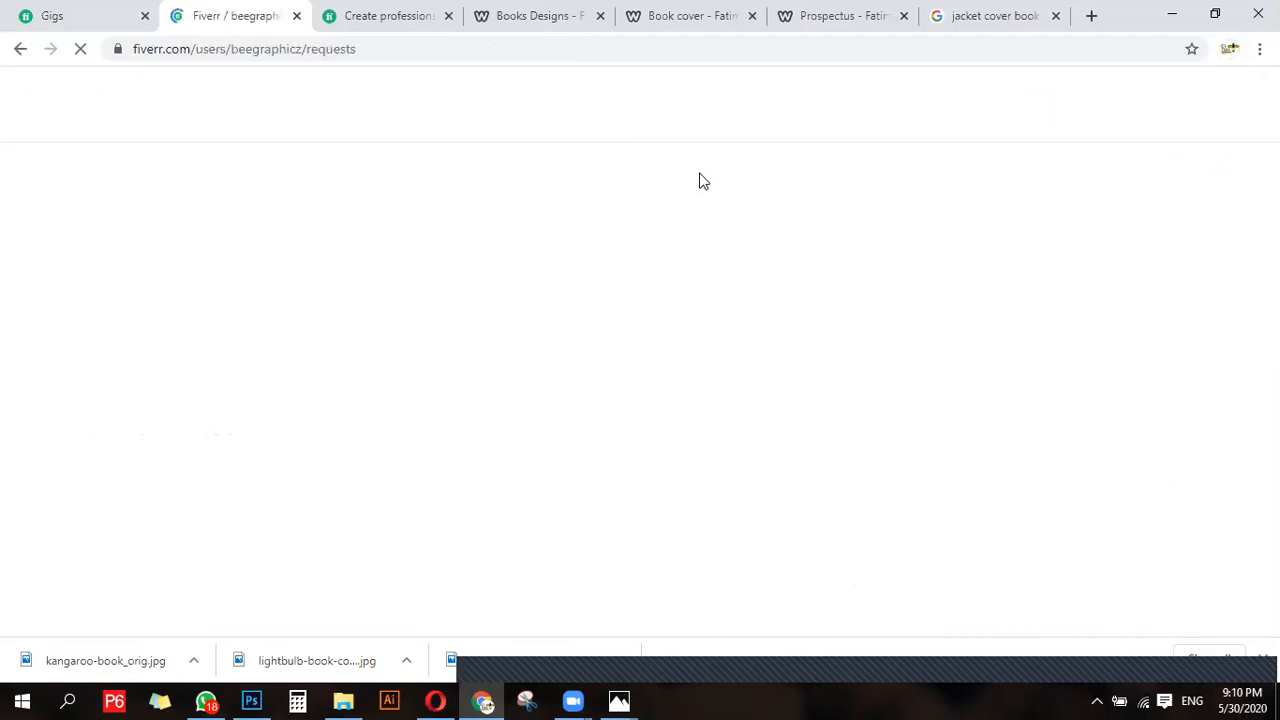
# - Close the infographic gig, Books Designs, Book cover, Prospectus and jacket cover image search pages, keeping Gigs and Buyer Requests open
pyautogui.click(50, 14)
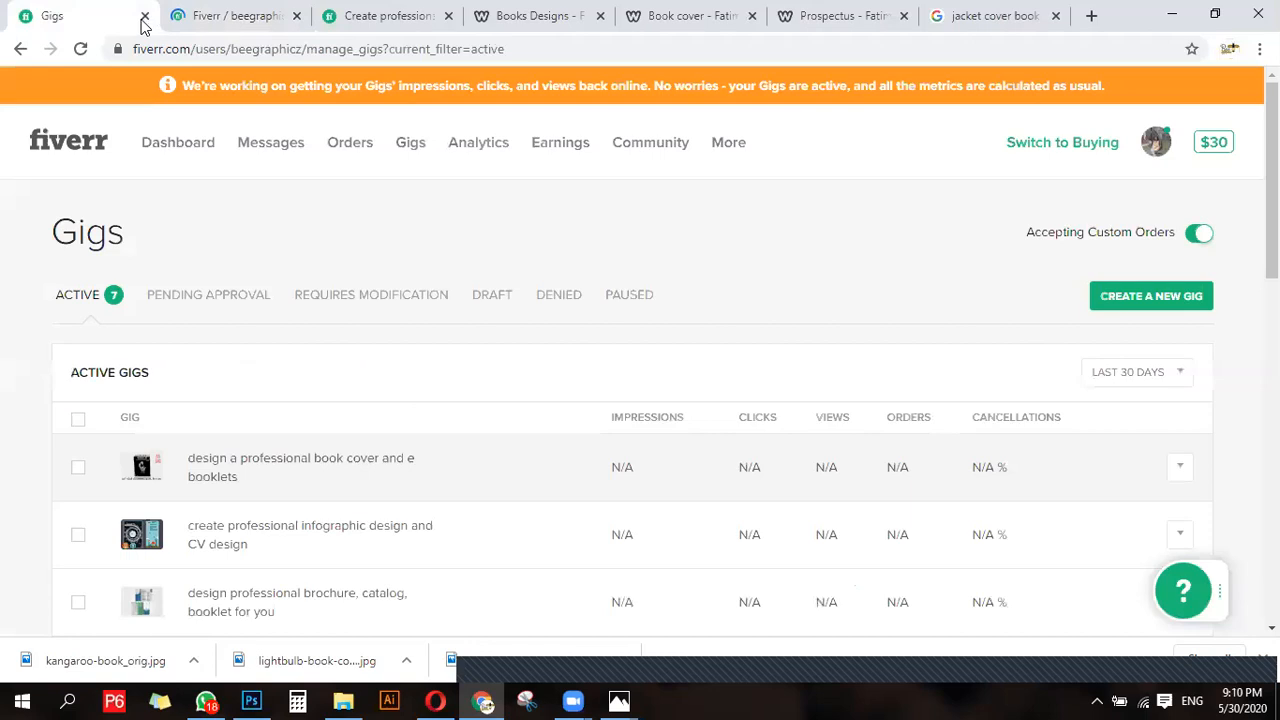
pyautogui.click(449, 16)
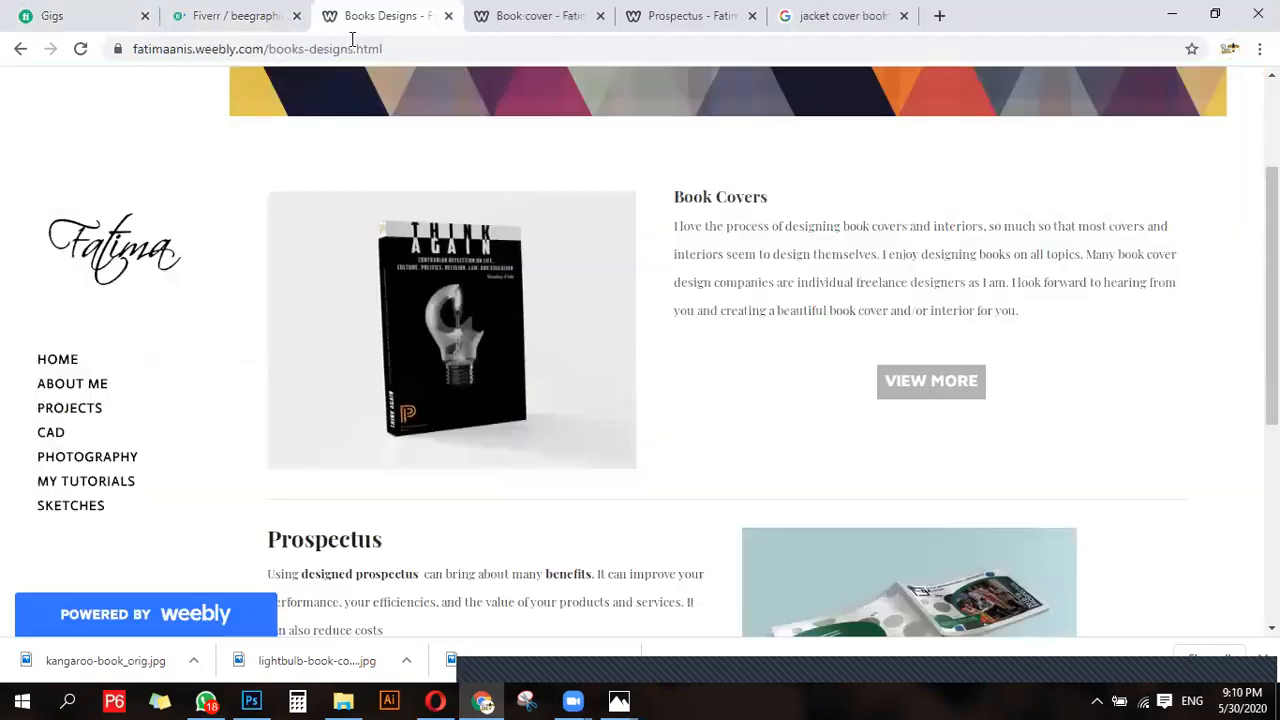
pyautogui.click(448, 17)
pyautogui.click(447, 17)
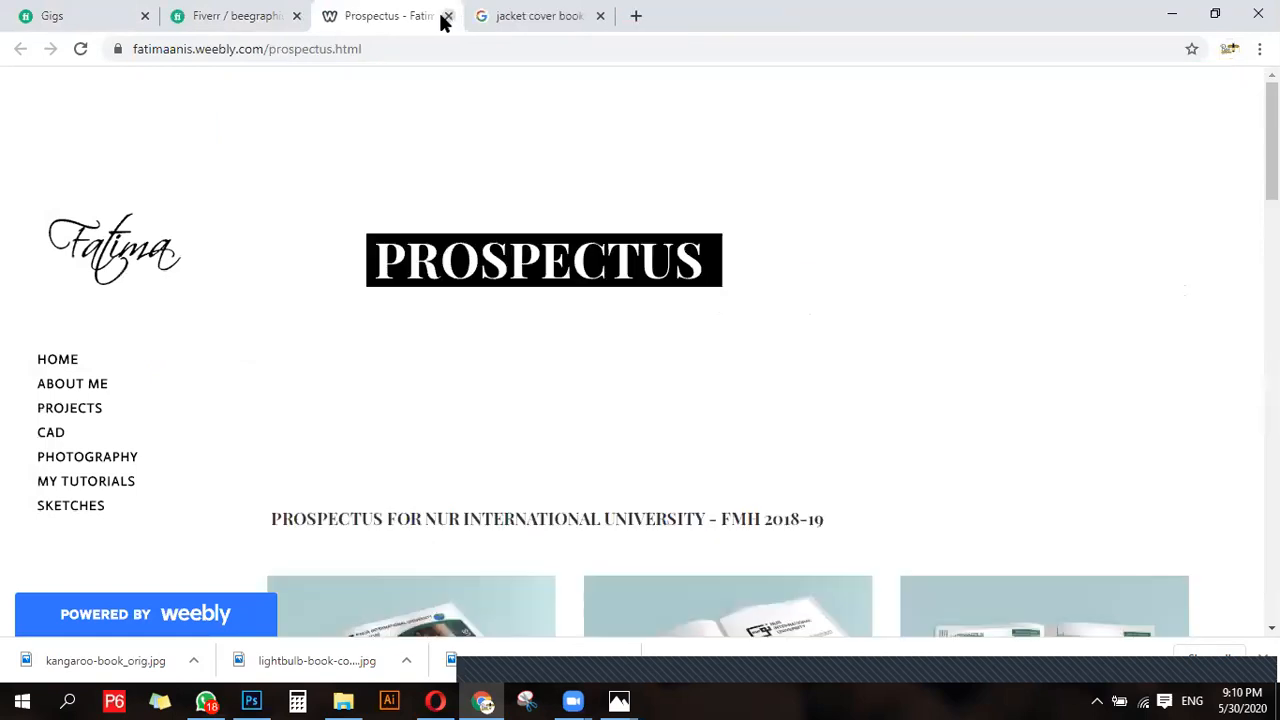
pyautogui.click(447, 17)
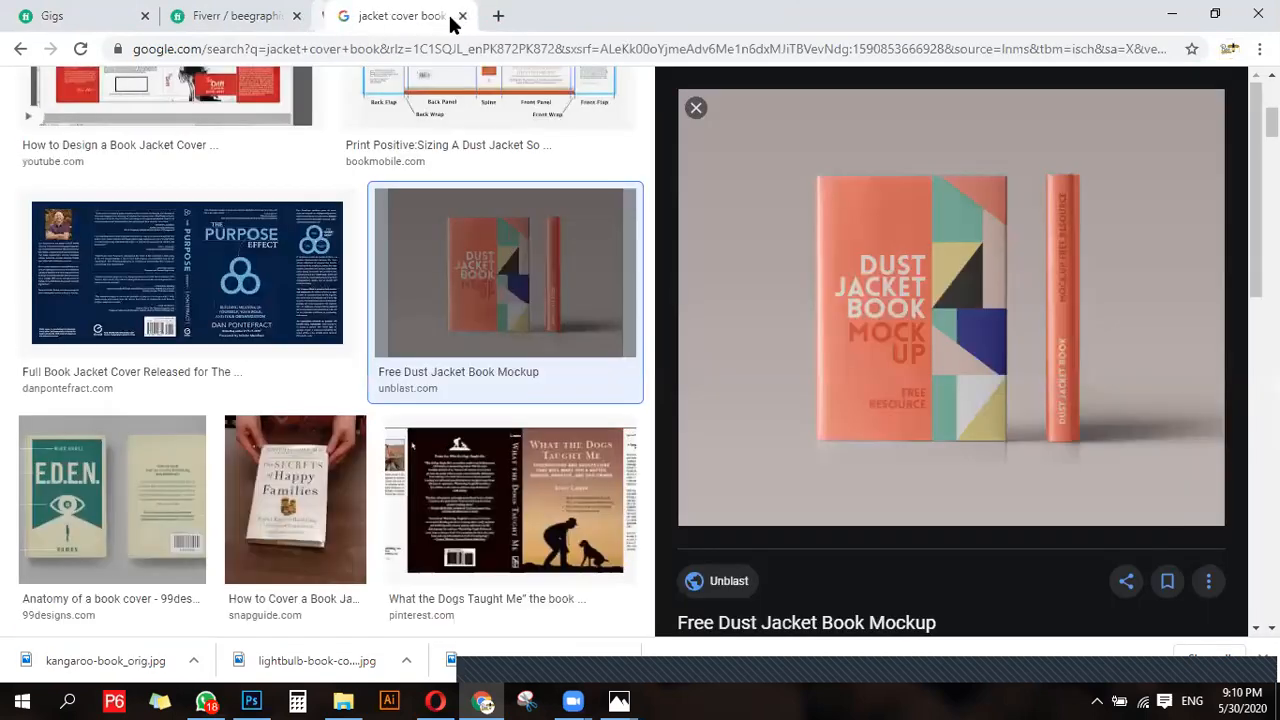
pyautogui.hotkey('ctrl', 'w')
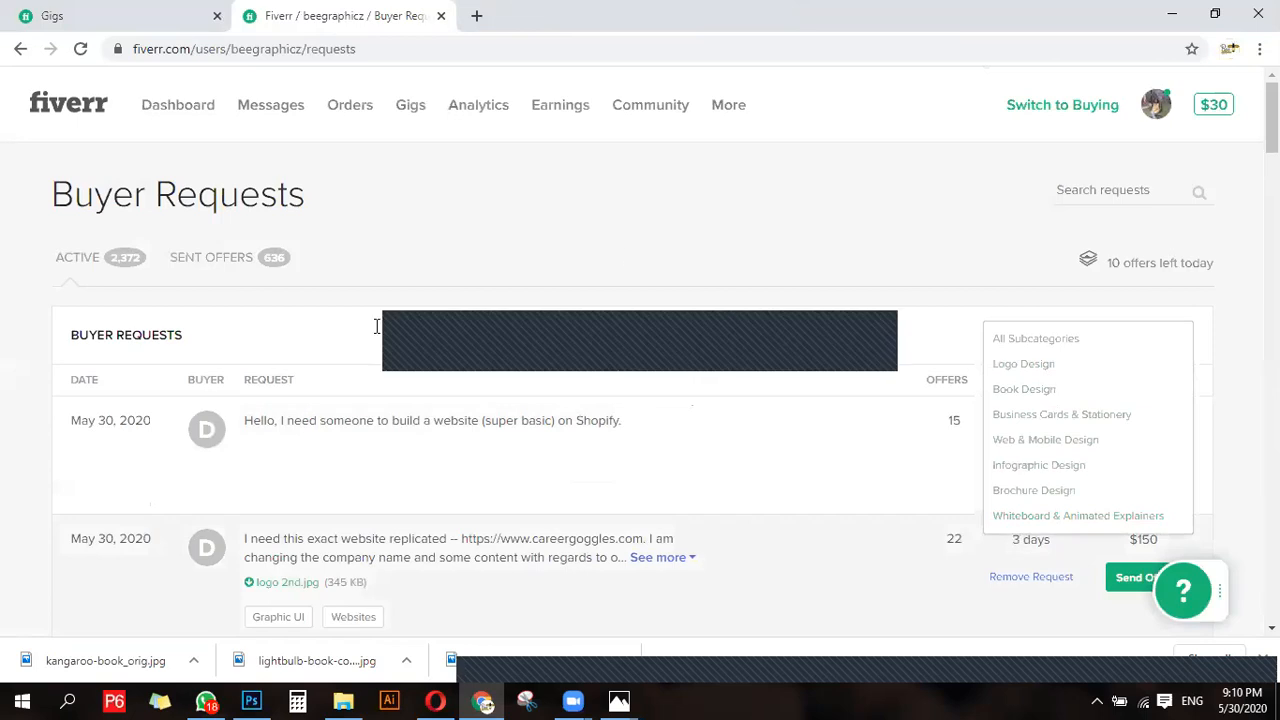
# - Filter the buyer requests to the Book Design subcategory
pyautogui.scroll(-1, 171, 451)
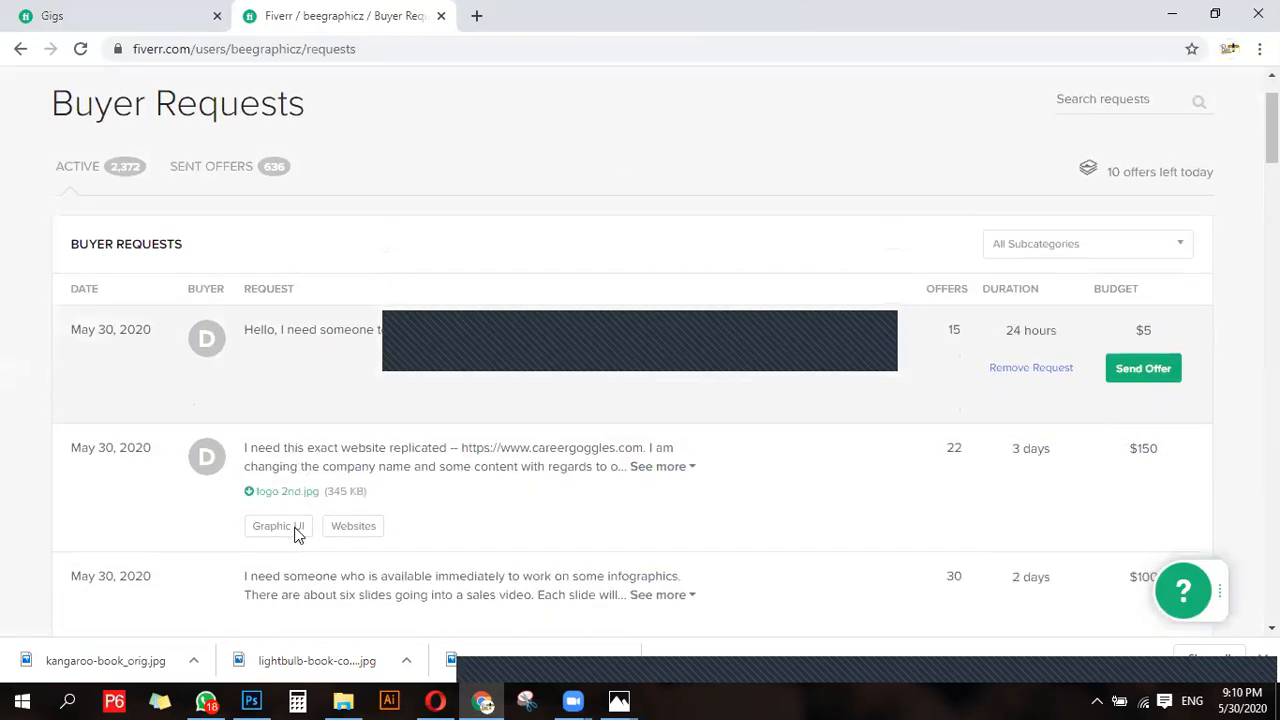
pyautogui.click(1097, 97)
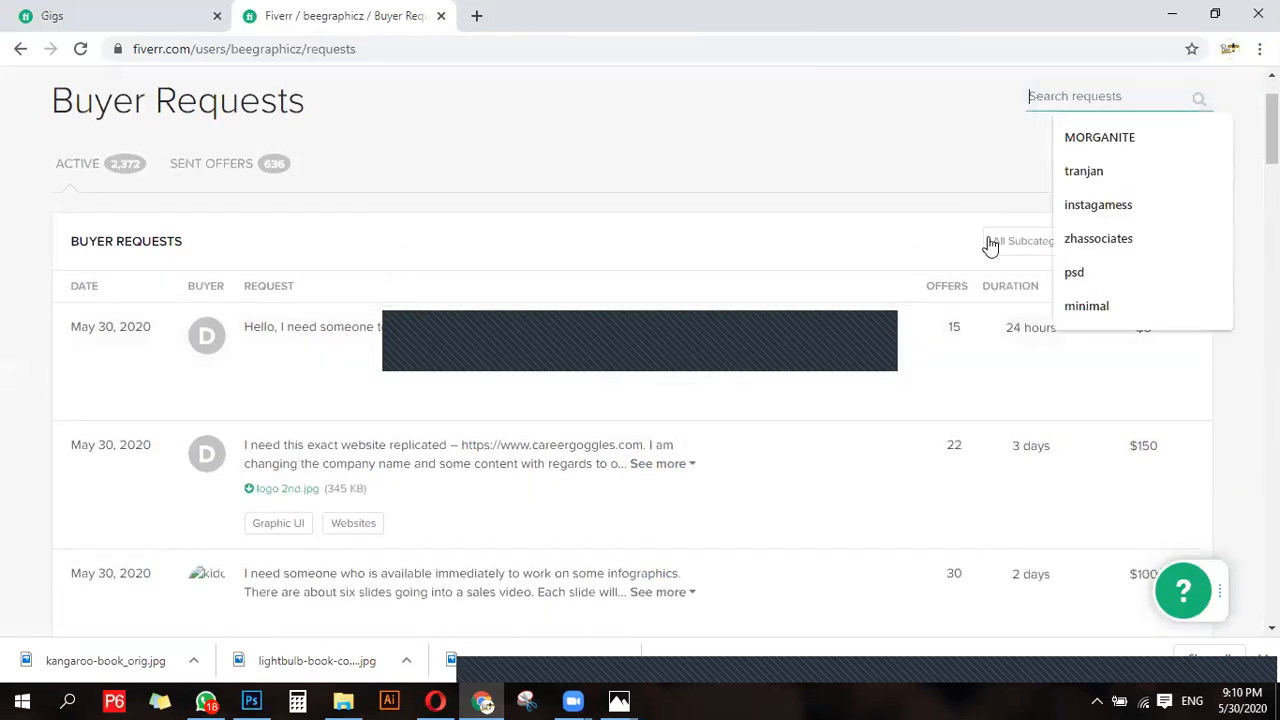
pyautogui.click(1023, 250)
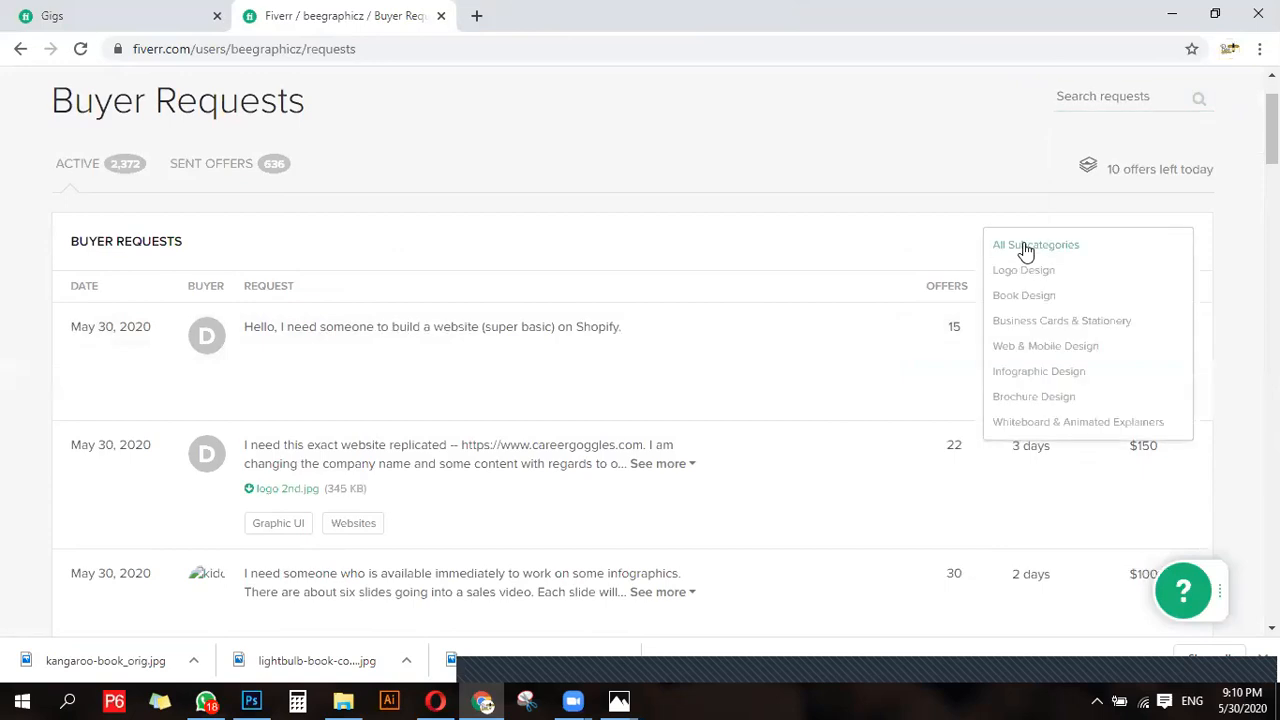
pyautogui.click(1023, 296)
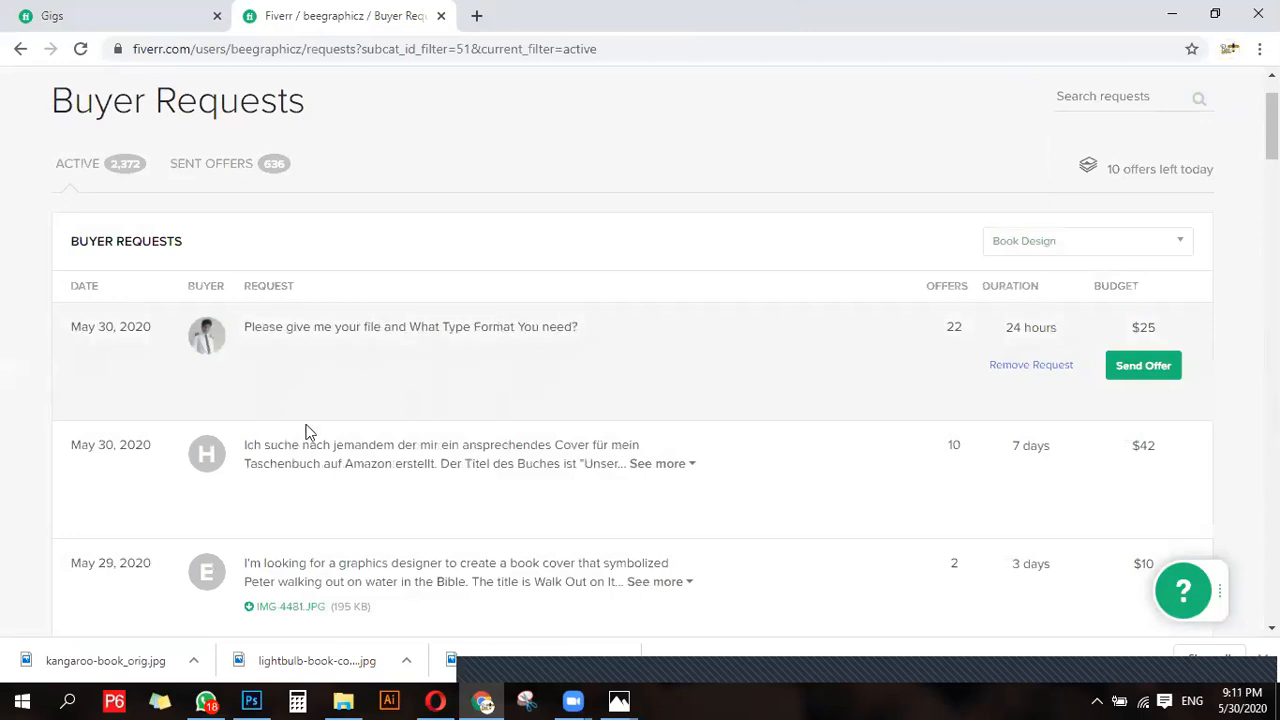
# - Look through the book design requests and expand the full description of the "Walk Out on It" book cover request
pyautogui.scroll(-1, 306, 429)
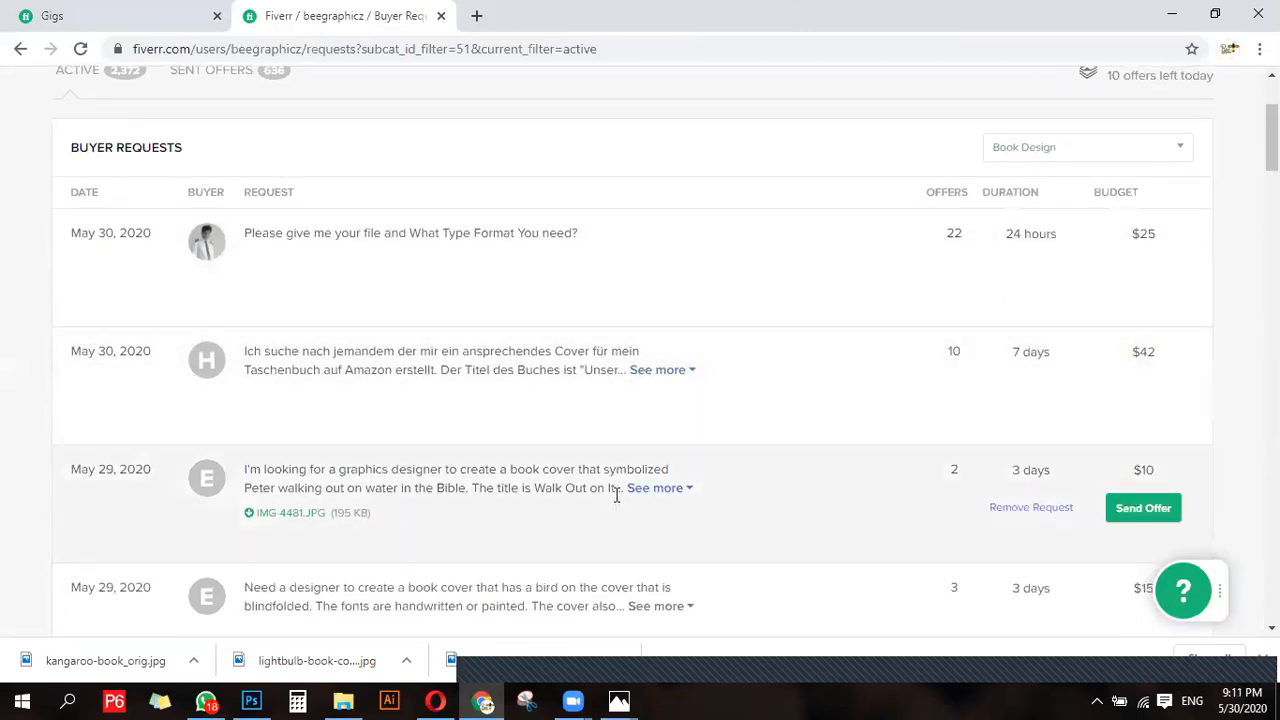
pyautogui.scroll(-1, 223, 391)
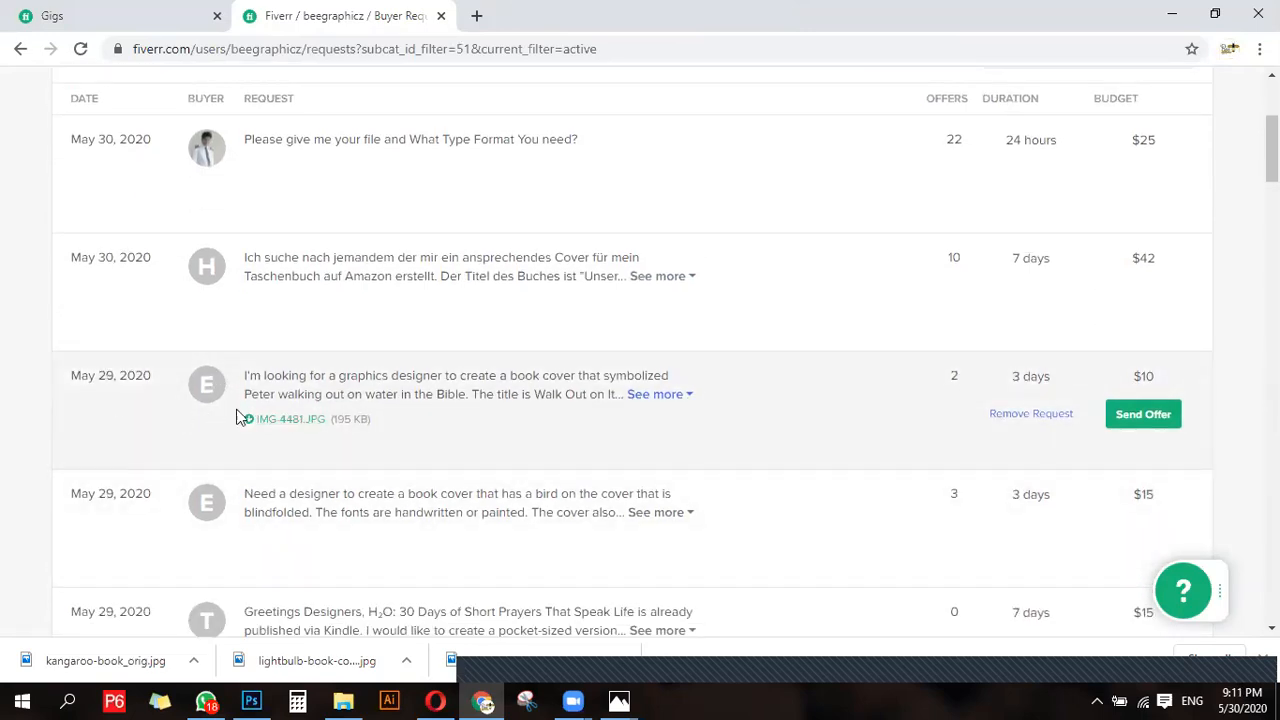
pyautogui.scroll(2, 329, 343)
pyautogui.scroll(-1, 323, 434)
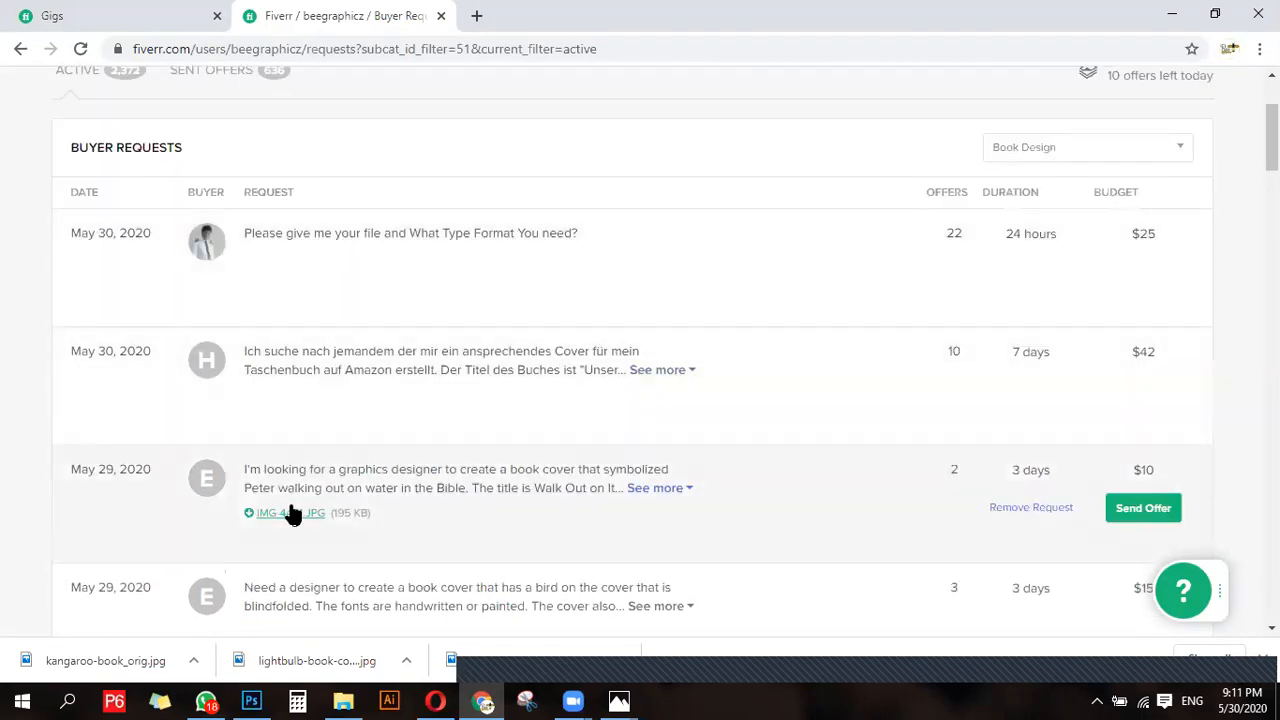
pyautogui.scroll(-1, 291, 513)
pyautogui.click(656, 394)
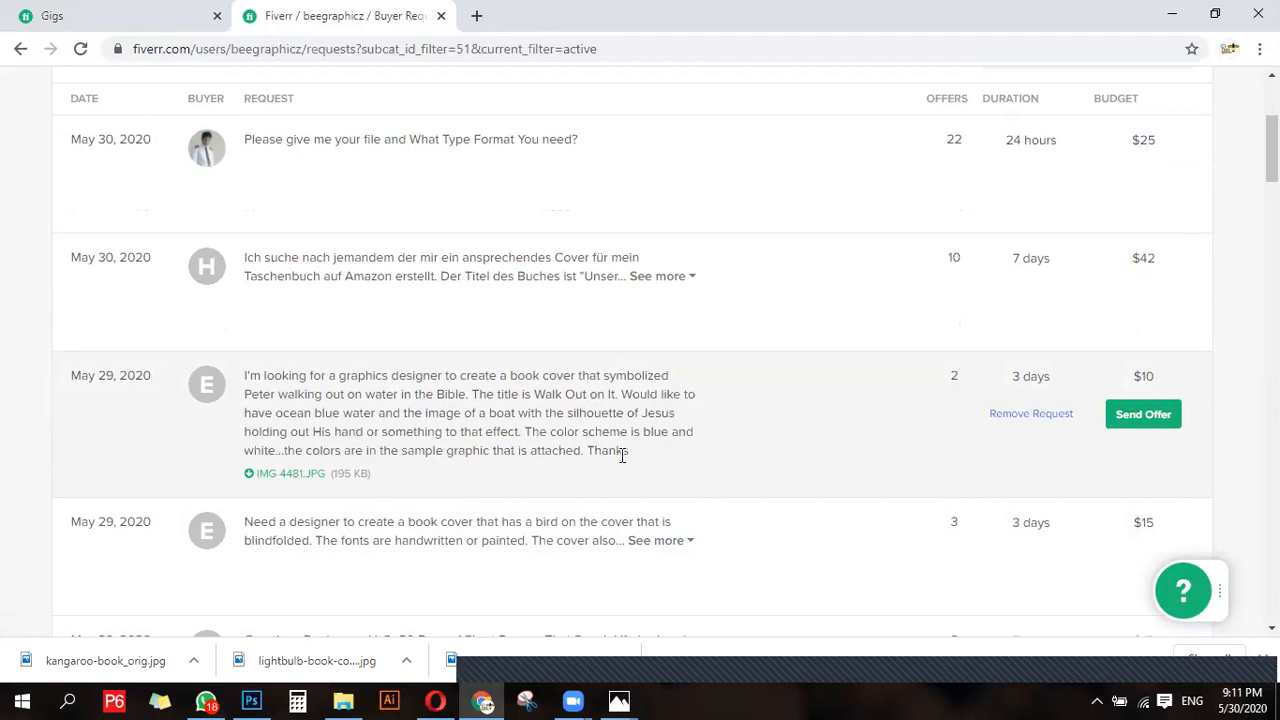
# - Download the request's attached sample image IMG-4481.jpg, view it and close the image viewer
pyautogui.click(287, 477)
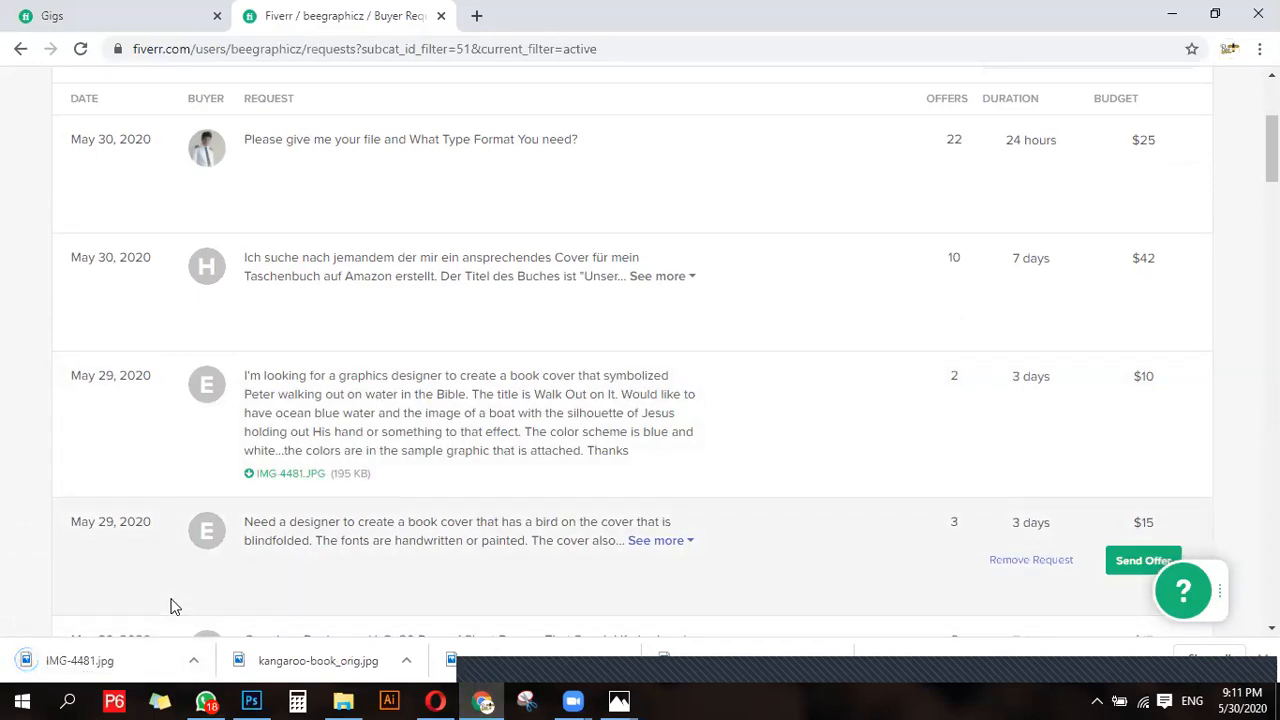
pyautogui.click(105, 661)
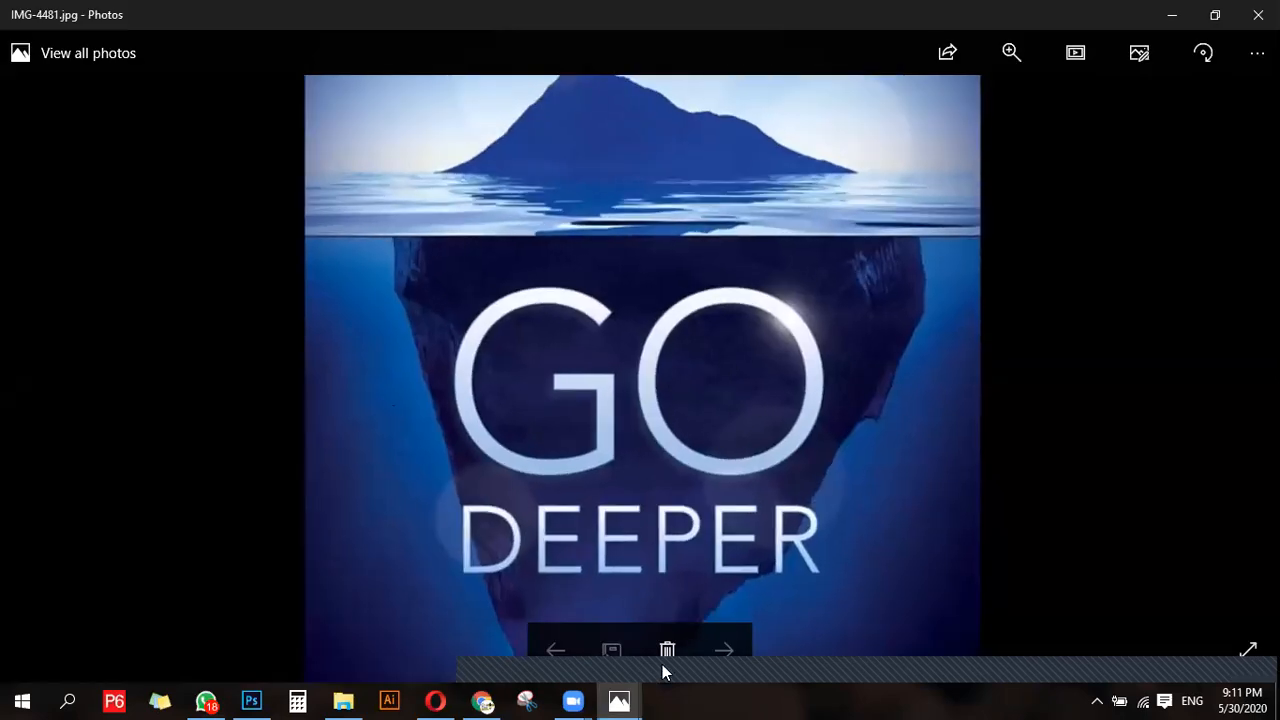
pyautogui.click(1243, 13)
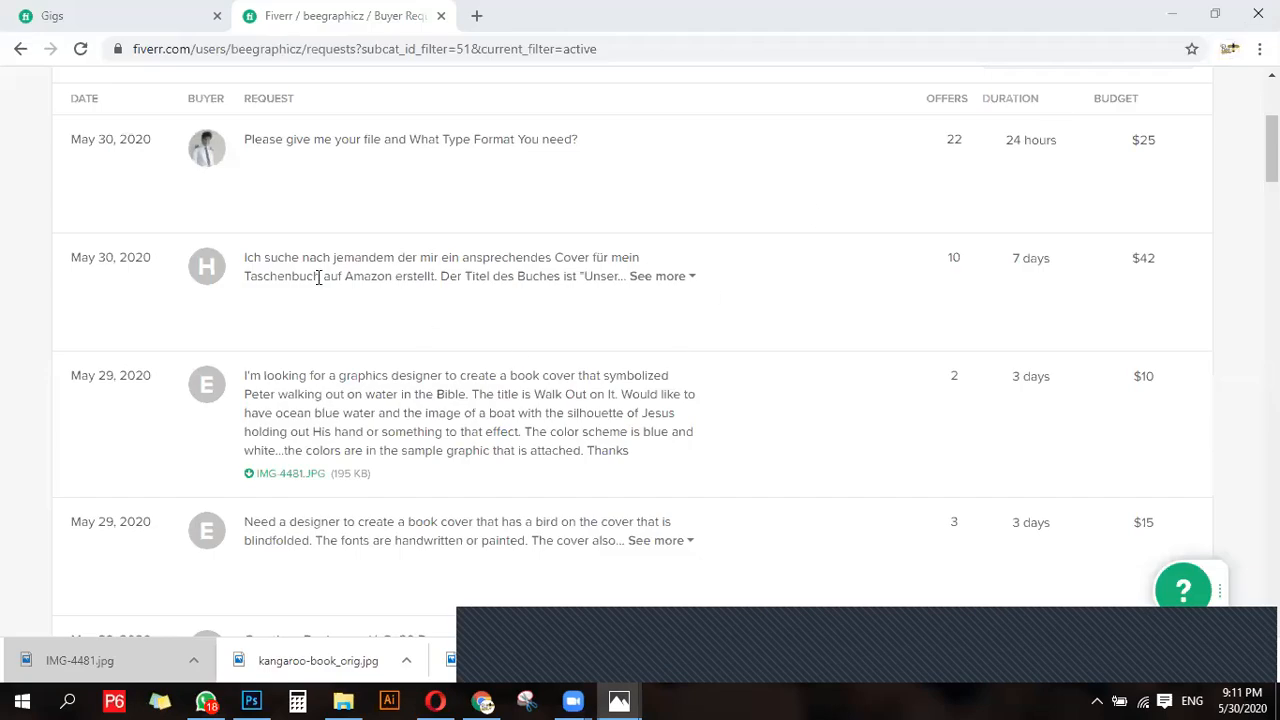
# - Check today's remaining offers and start an offer on the "Walk Out on It" request with the professional book cover and e booklets gig
pyautogui.scroll(3, 693, 371)
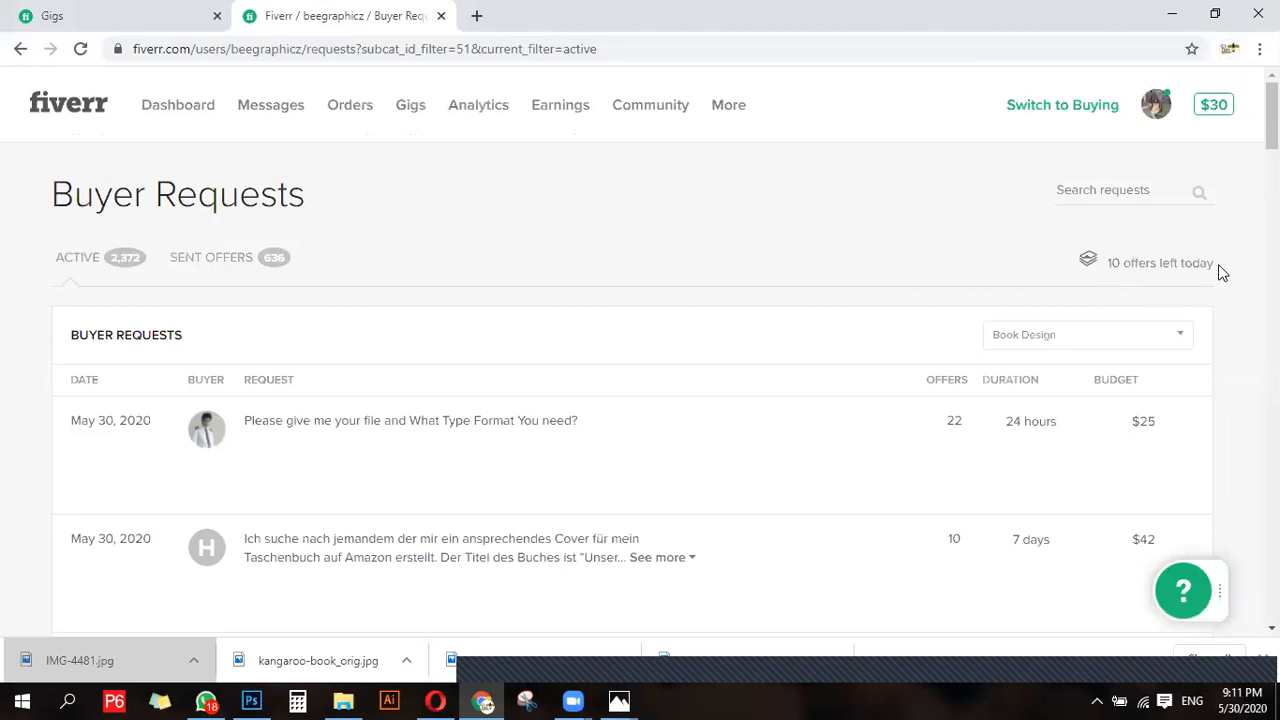
pyautogui.moveTo(1217, 266); pyautogui.dragTo(1112, 264)
pyautogui.scroll(-1, 272, 497)
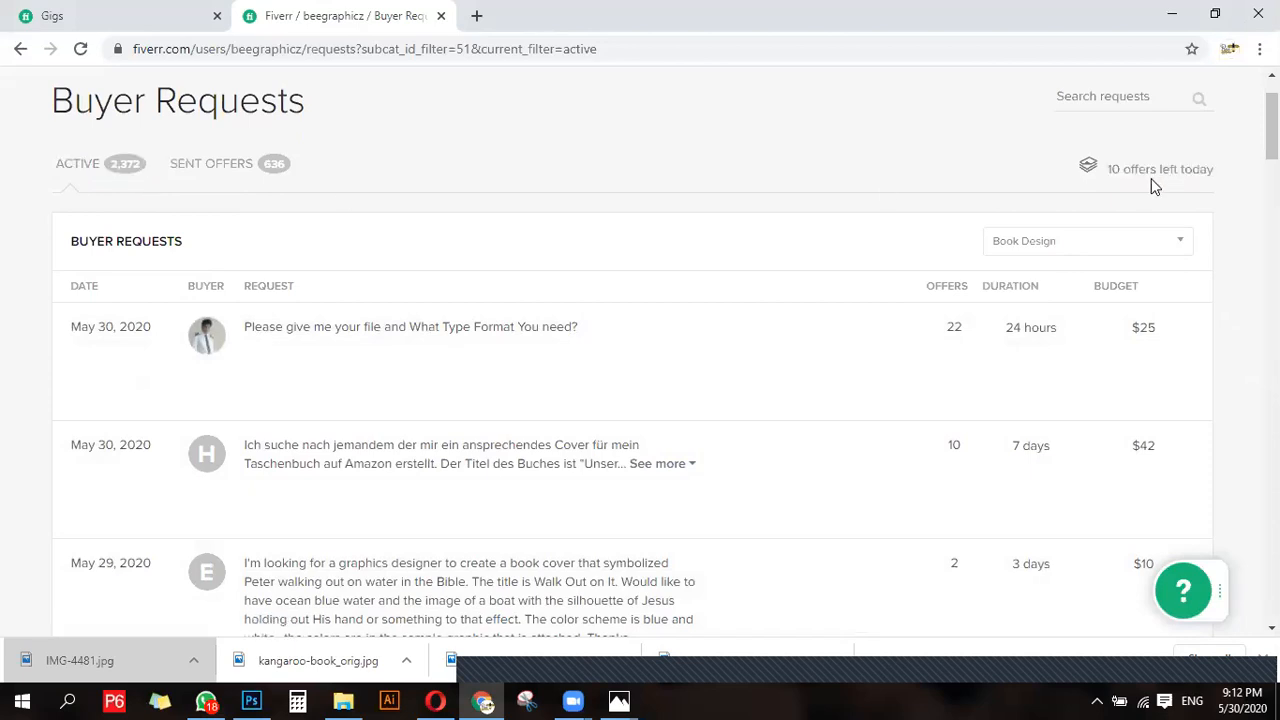
pyautogui.scroll(-2, 652, 416)
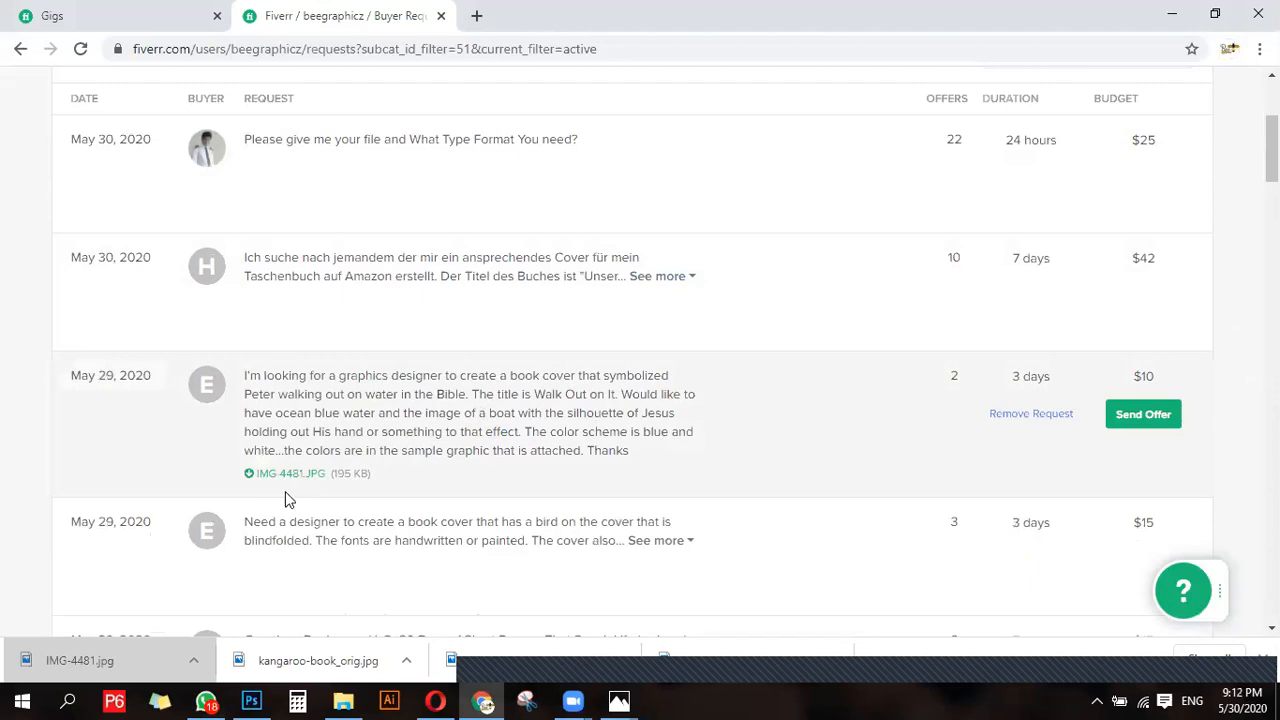
pyautogui.click(1148, 418)
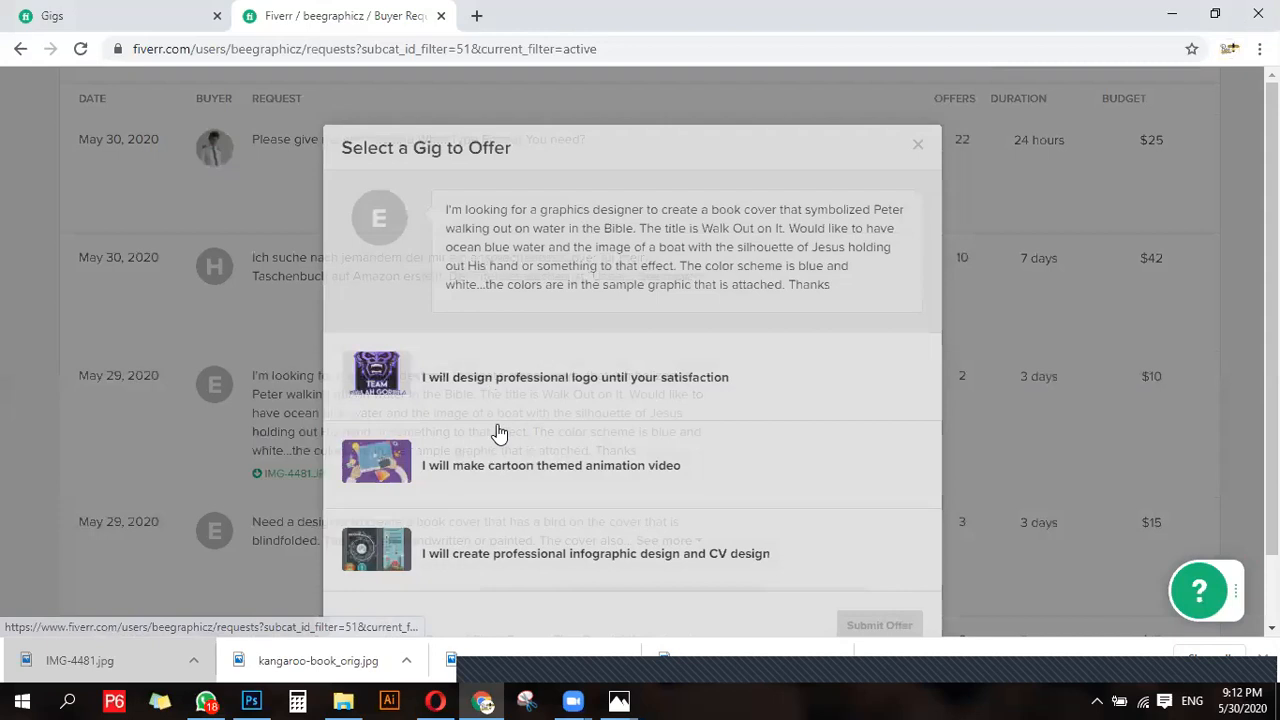
pyautogui.scroll(-5, 500, 432)
pyautogui.click(508, 472)
# - Begin the custom offer's description with "H"
pyautogui.click(594, 338)
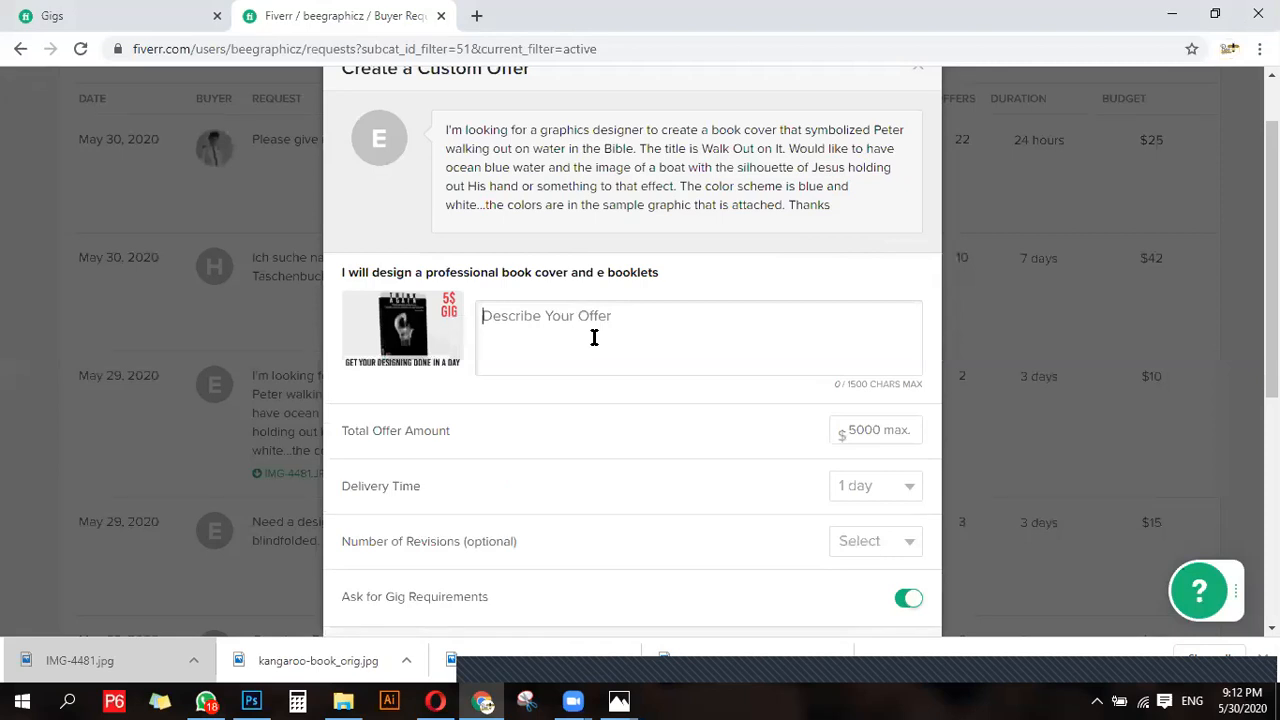
pyautogui.write('H')
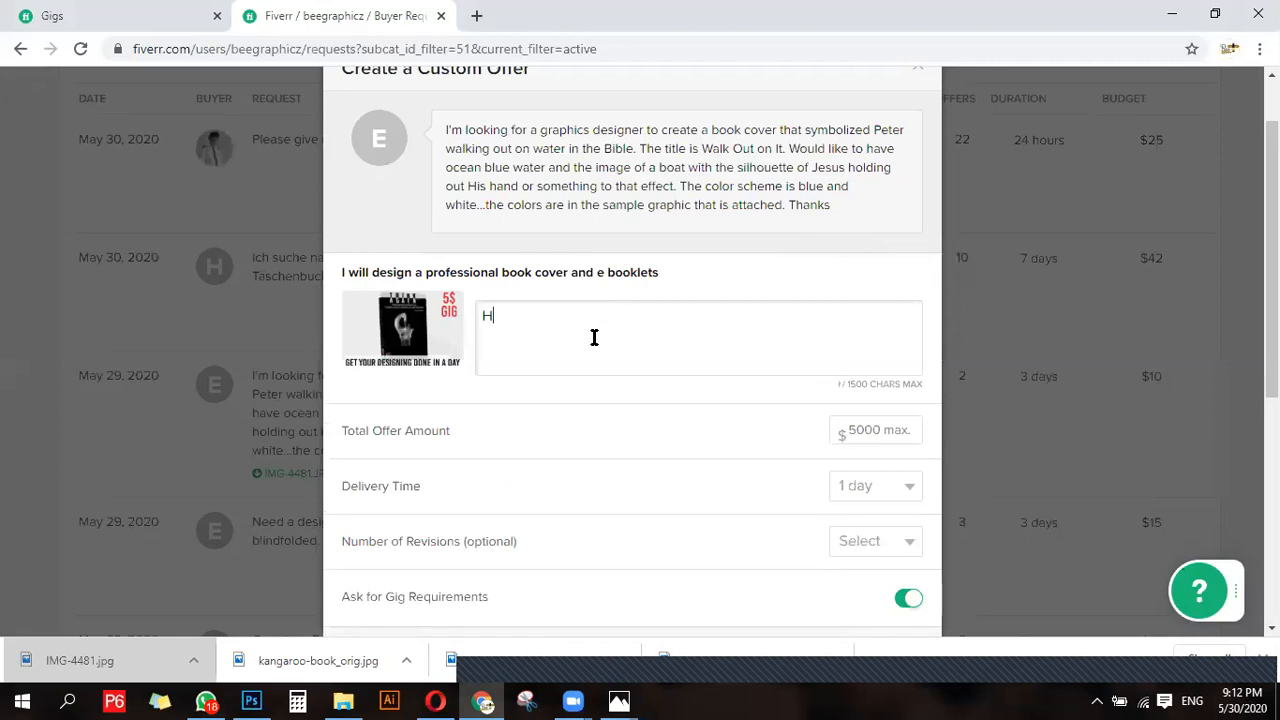